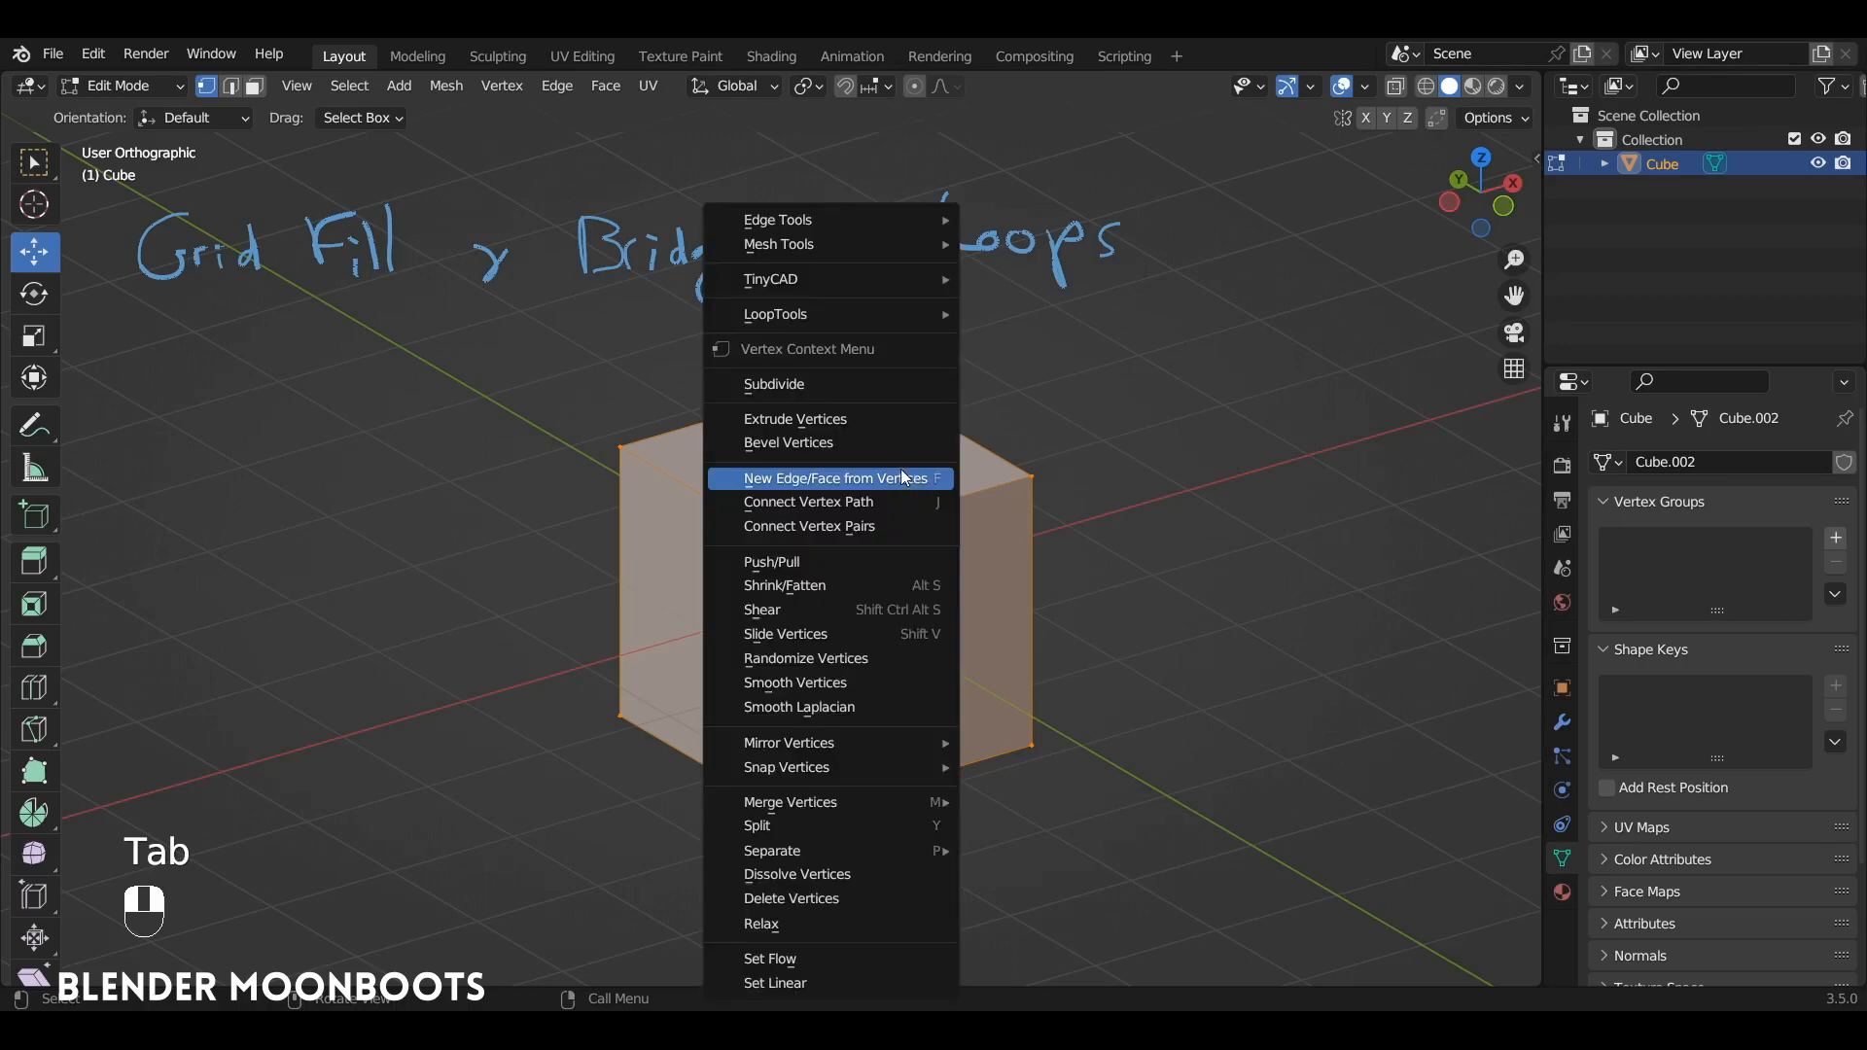
Step: Subdivide the whole cube with 3 cuts and a smoothness of 1
{"action": "left_click", "coordinate": [828, 385]}
{"action": "left_click", "coordinate": [398, 801]}
{"action": "left_click", "coordinate": [399, 800]}
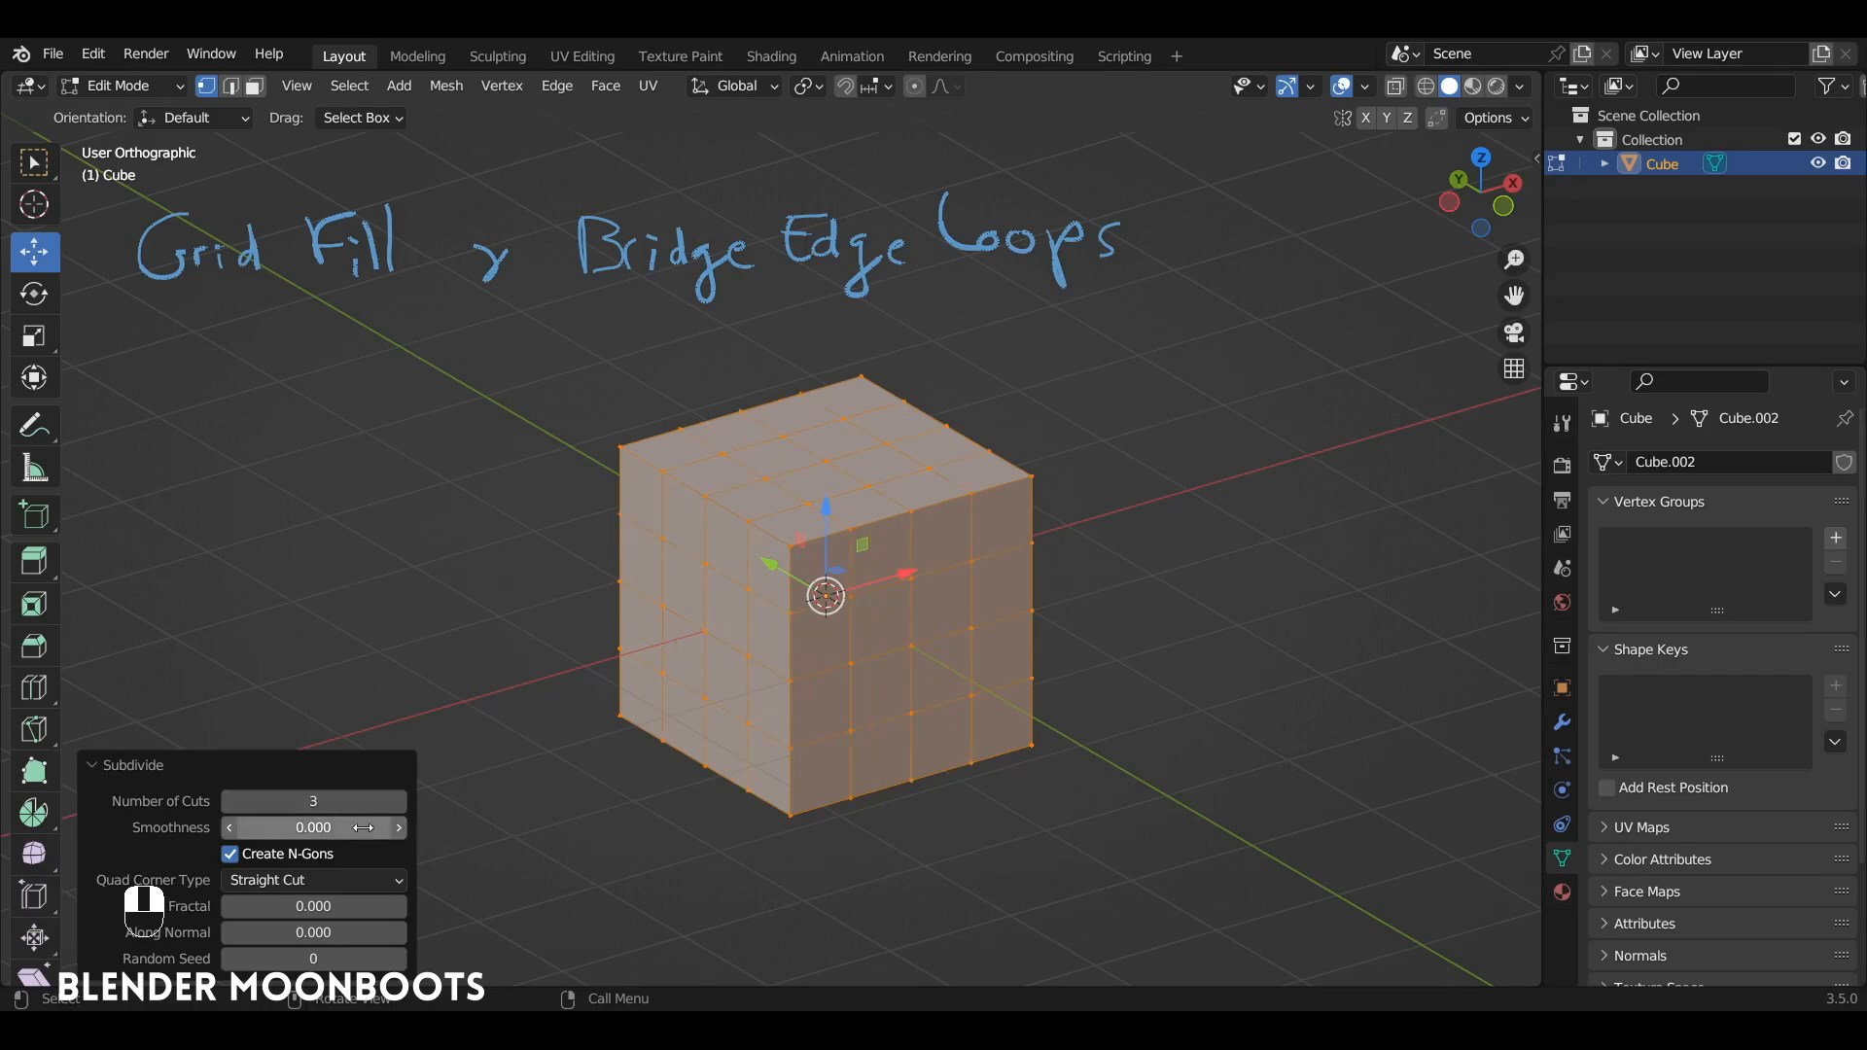
{"action": "left_click", "coordinate": [393, 827]}
{"action": "type", "text": "1"}
{"action": "key", "text": "Return"}
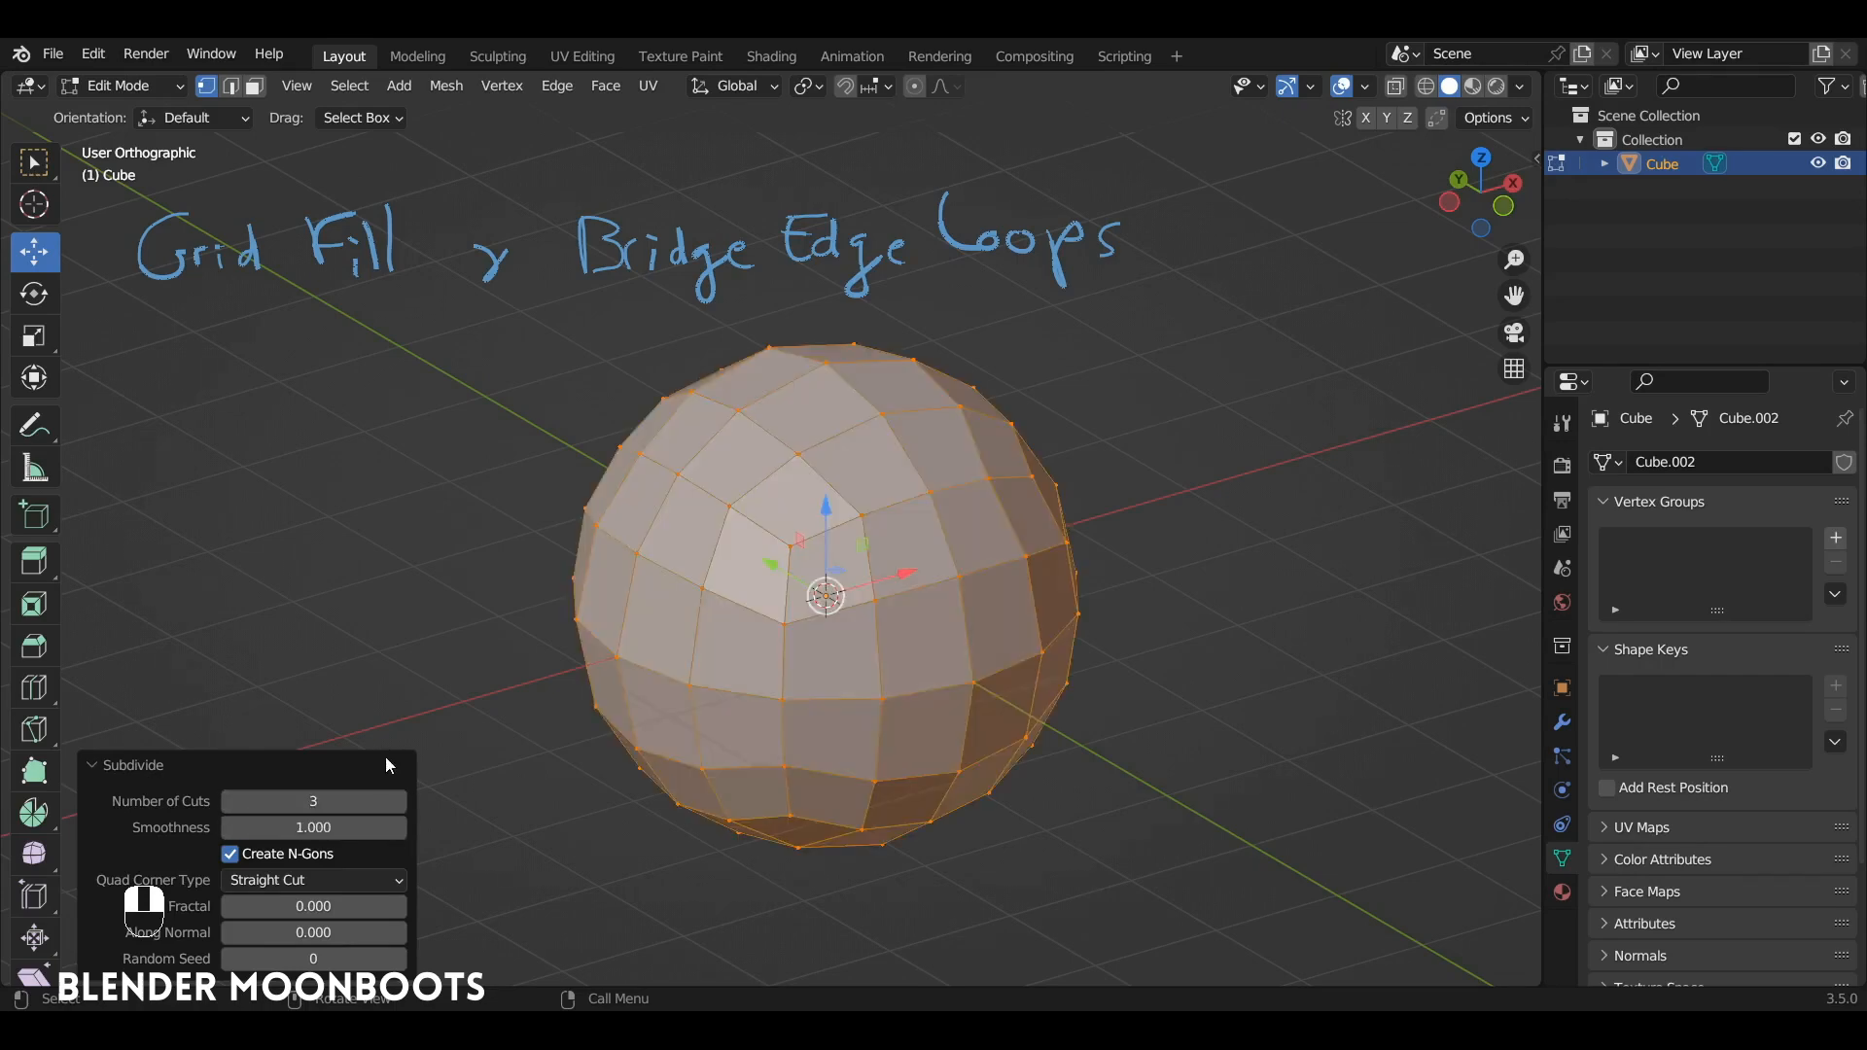
Step: Delete a large patch of the rounded mesh covering its top and one adjacent side
{"action": "key", "text": "alt+a"}
{"action": "middle_click_drag", "start_coordinate": [817, 454], "coordinate": [1004, 556]}
{"action": "mouse_move", "coordinate": [762, 376]}
{"action": "right_mouse_down", "text": "ctrl"}
{"action": "mouse_move", "coordinate": [670, 665]}
{"action": "mouse_move", "coordinate": [716, 738]}
{"action": "mouse_move", "coordinate": [832, 764]}
{"action": "mouse_move", "coordinate": [929, 457]}
{"action": "mouse_move", "coordinate": [855, 384]}
{"action": "right_mouse_up", "text": "ctrl"}
{"action": "middle_click_drag", "start_coordinate": [909, 486], "coordinate": [956, 388], "text": "alt"}
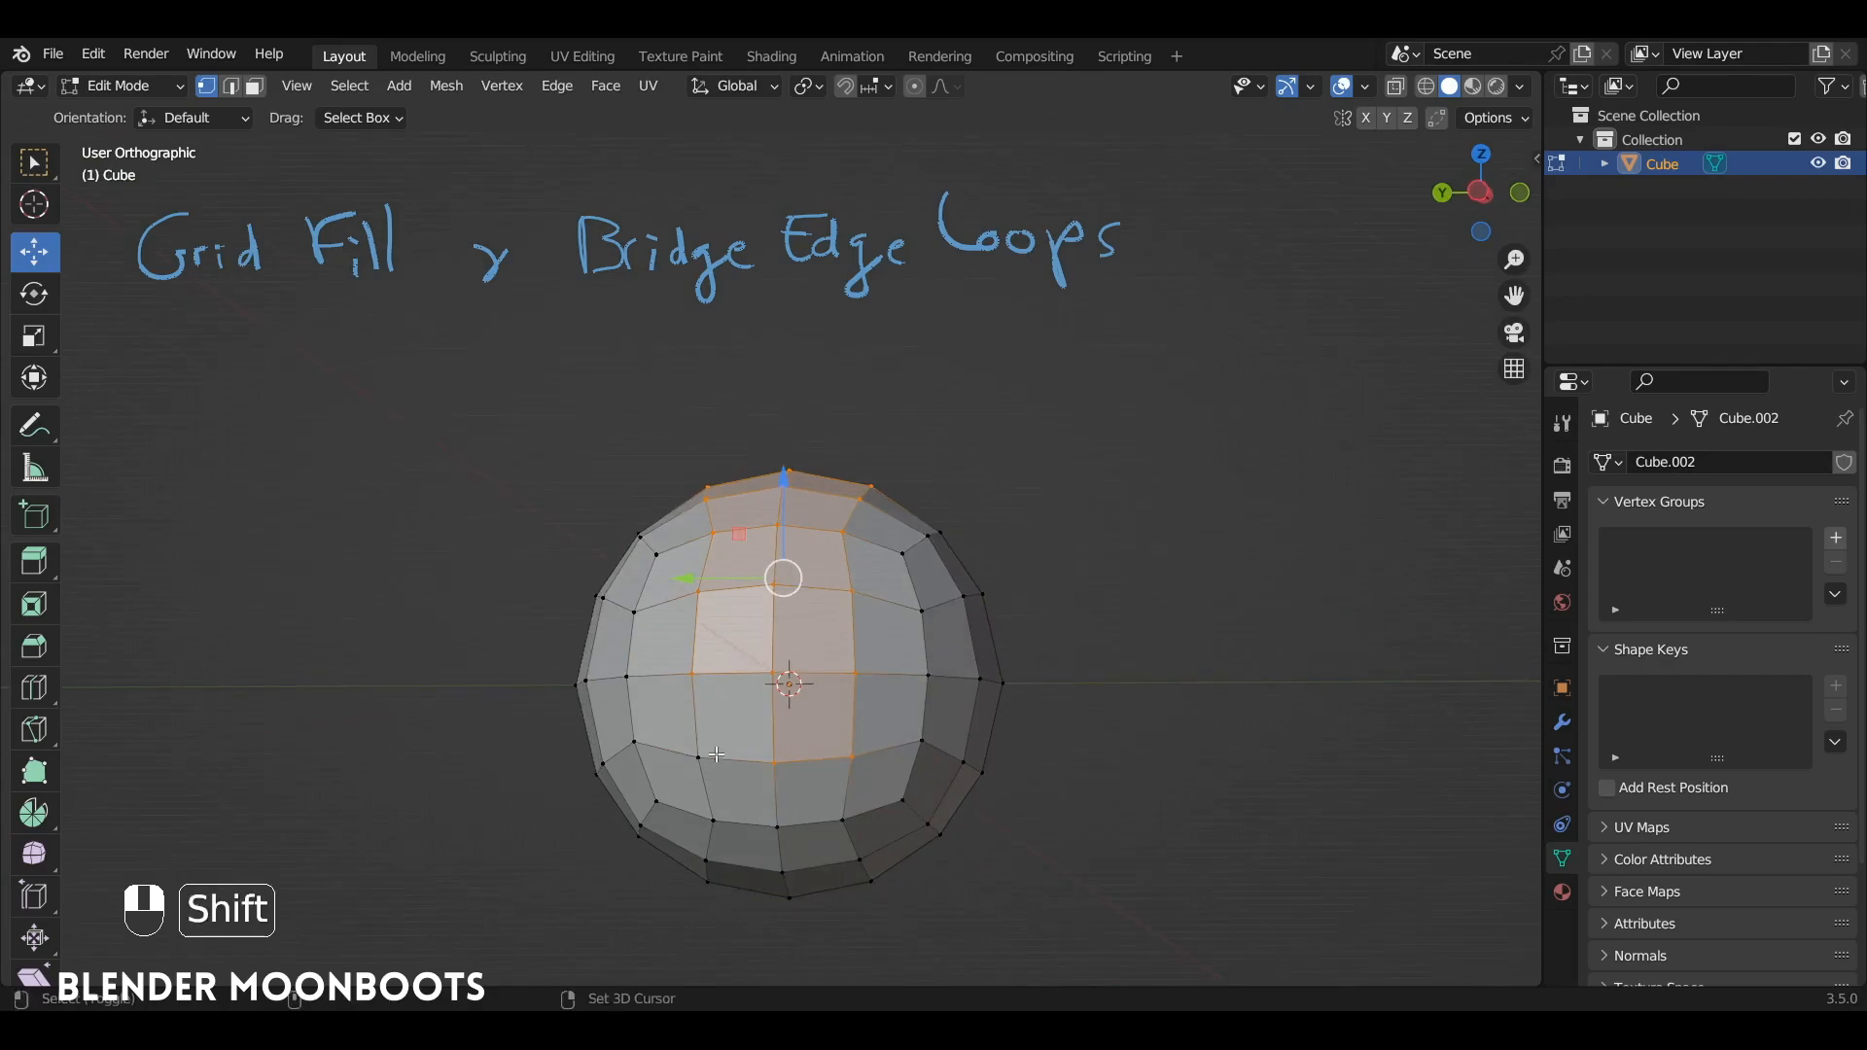
{"action": "key", "text": "x"}
{"action": "left_click", "coordinate": [731, 686]}
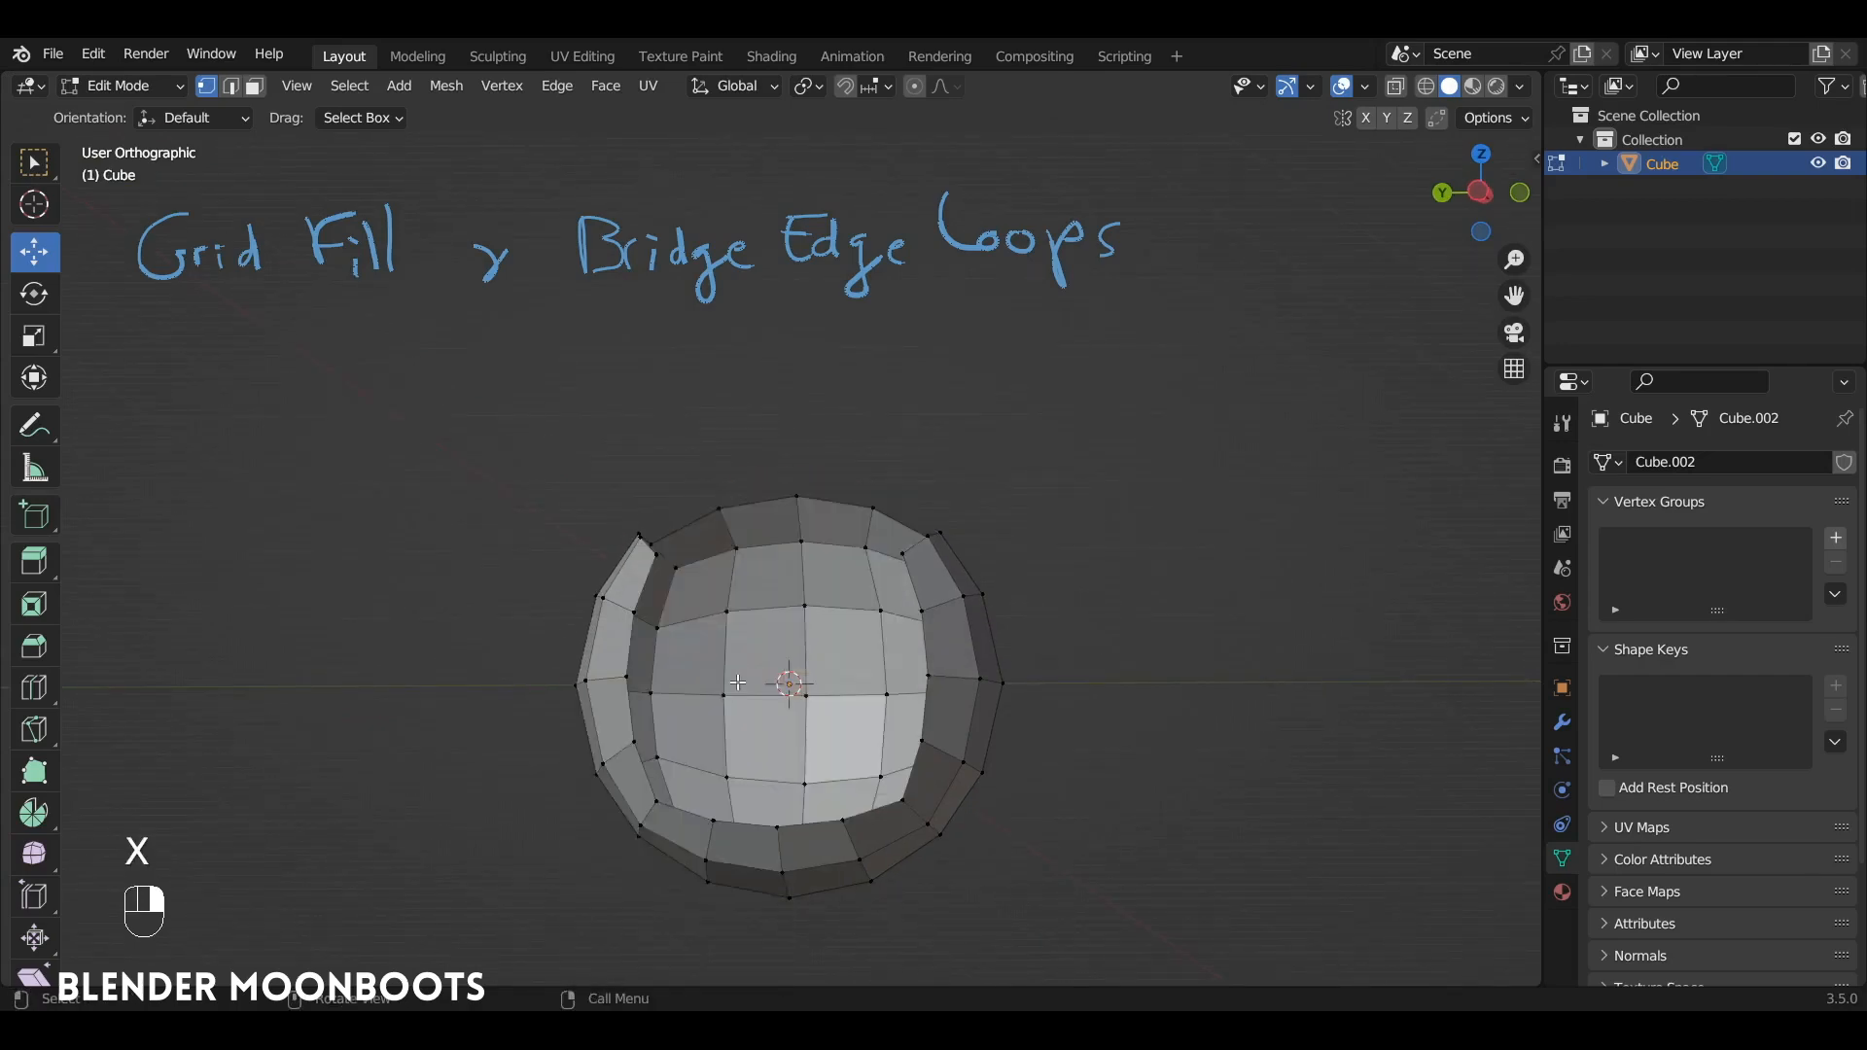
Step: Select the two opposite border edge paths of the opening and close it with Grid Fill
{"action": "middle_click_drag", "start_coordinate": [731, 686], "coordinate": [720, 387], "text": "alt"}
{"action": "left_click", "coordinate": [720, 343], "text": "shift"}
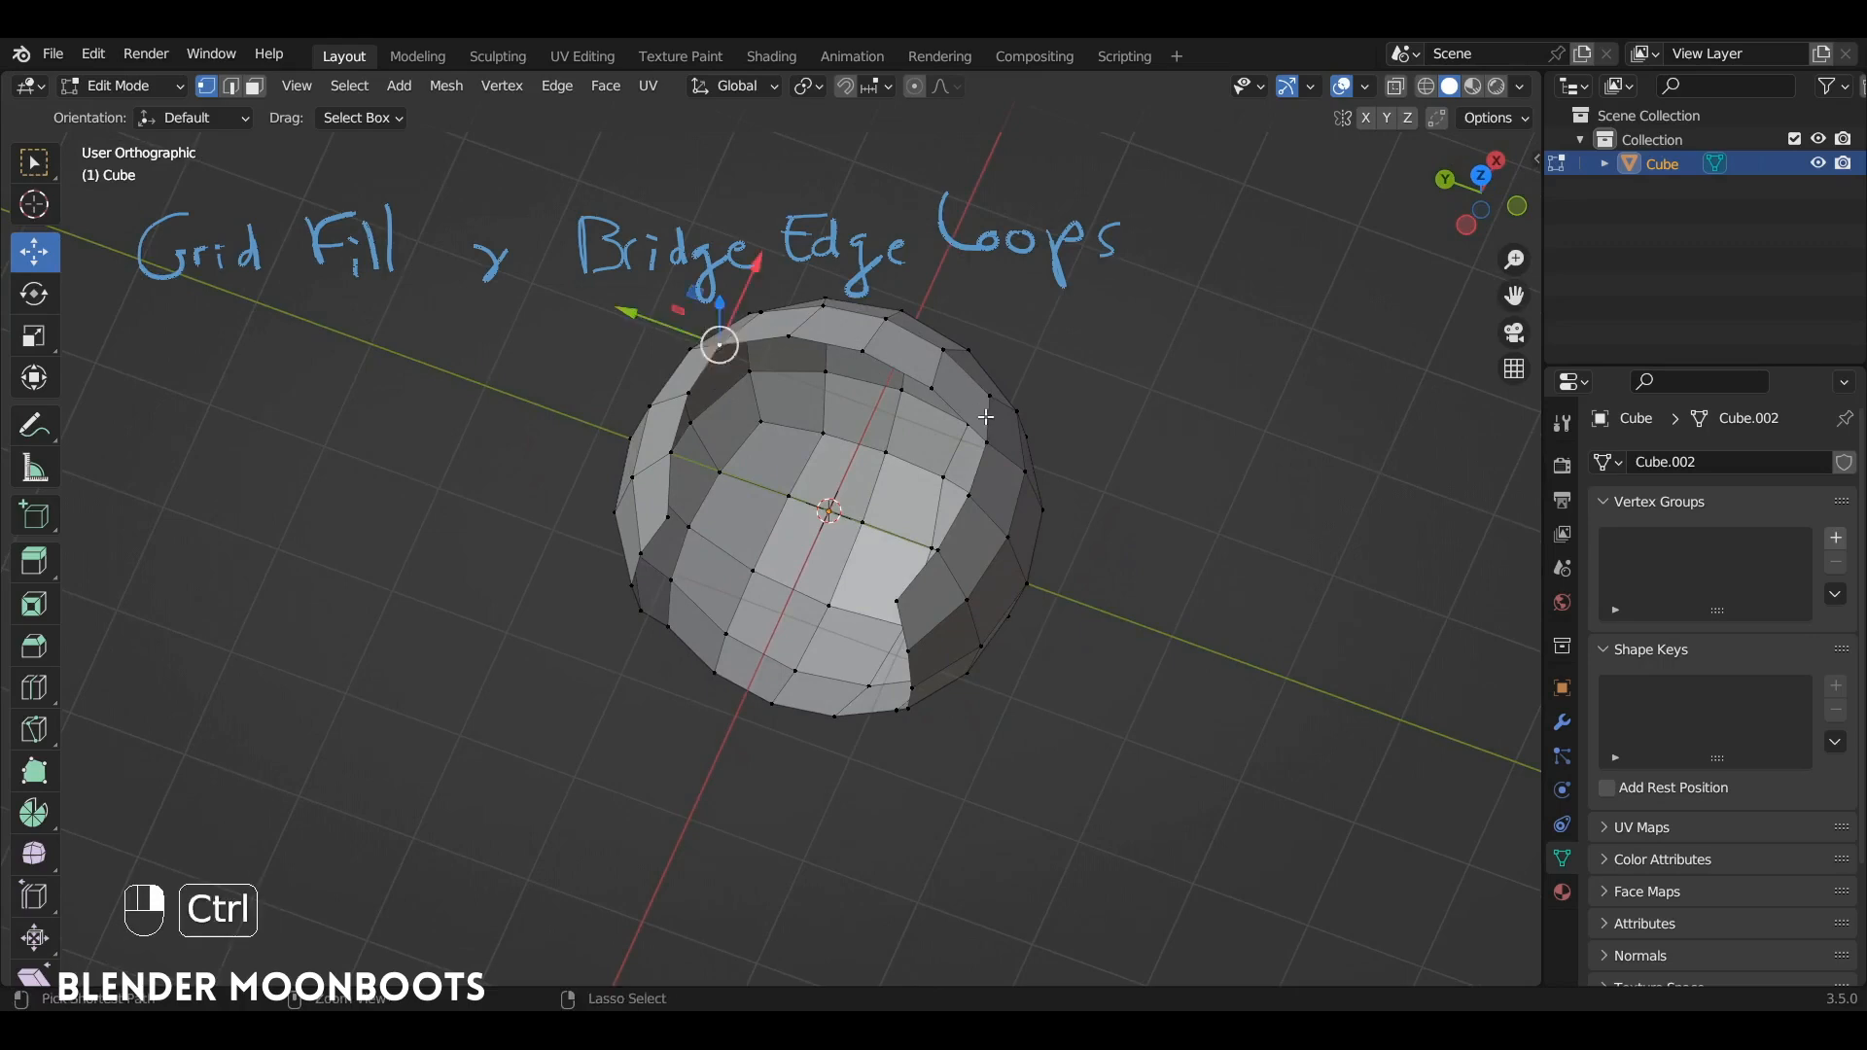
{"action": "left_click", "coordinate": [986, 443], "text": "ctrl"}
{"action": "middle_click_drag", "start_coordinate": [738, 322], "coordinate": [1004, 612], "text": "alt"}
{"action": "left_click", "coordinate": [671, 575], "text": "shift"}
{"action": "left_click", "coordinate": [899, 570], "text": "ctrl"}
{"action": "left_click", "coordinate": [606, 86]}
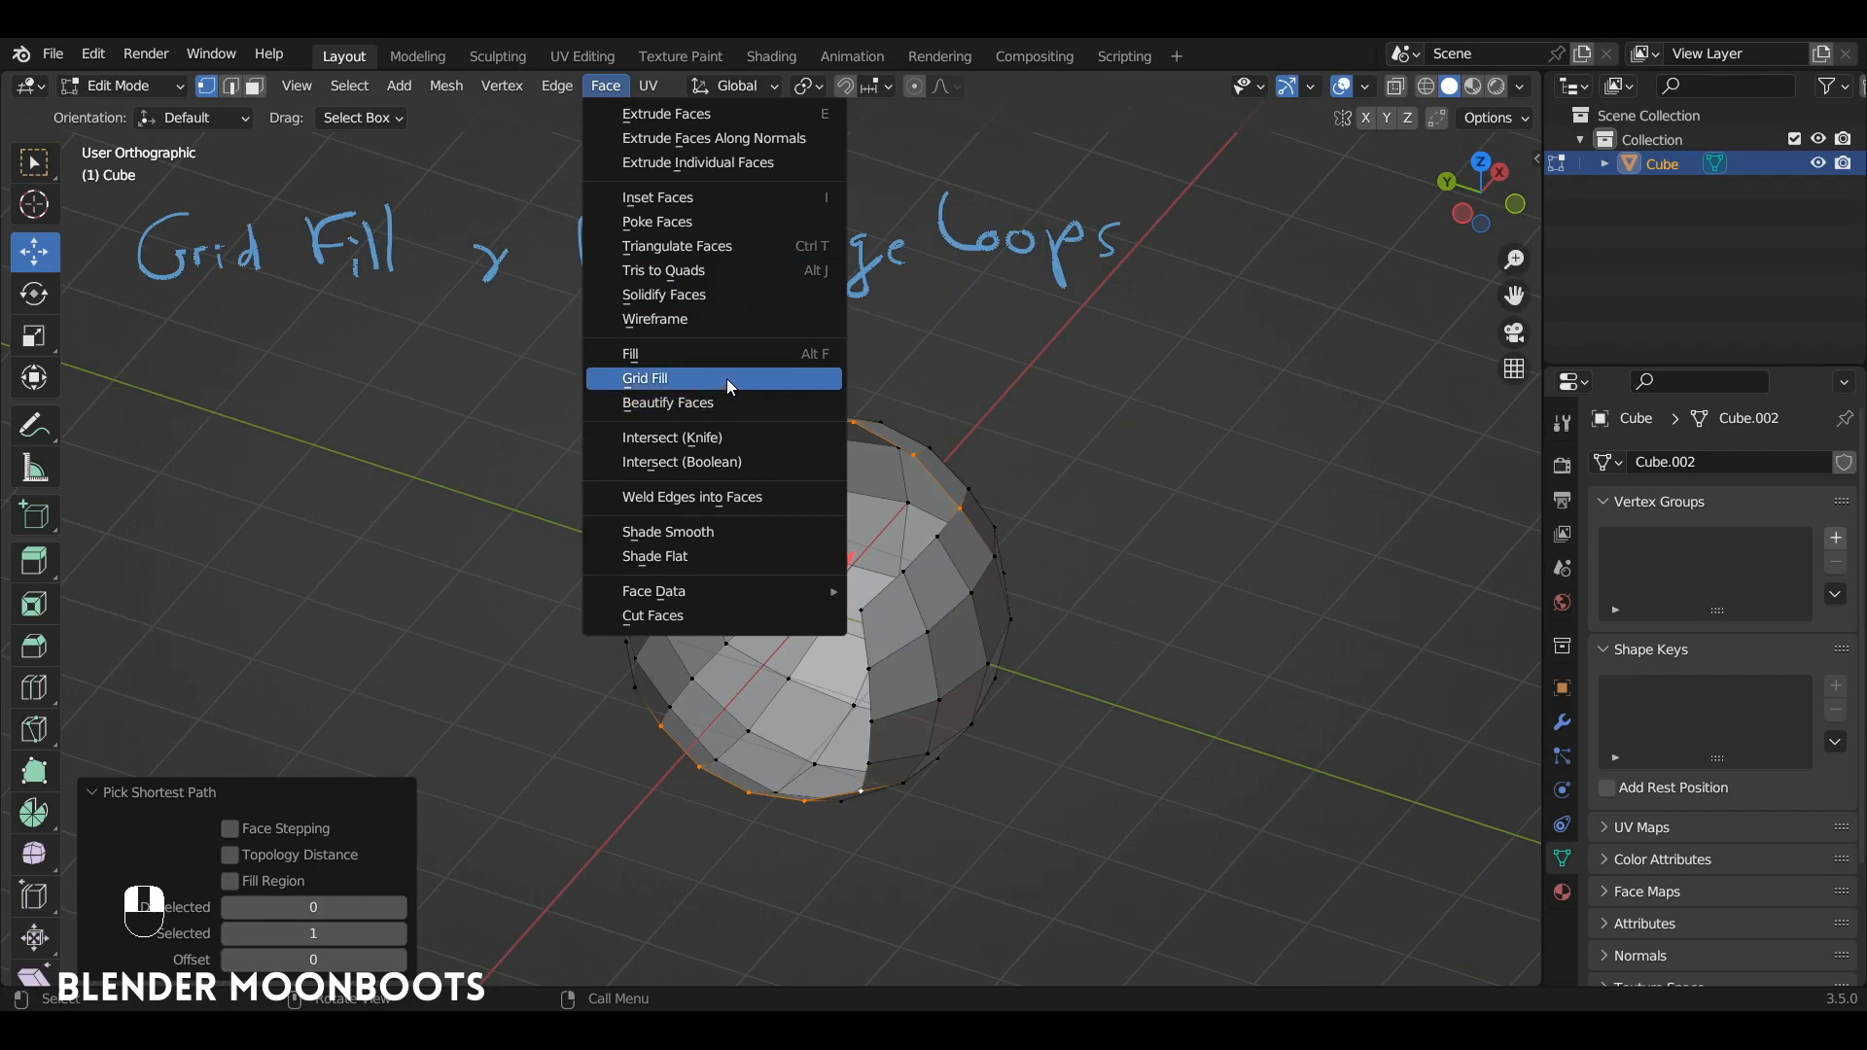
{"action": "key", "text": "ctrl+f"}
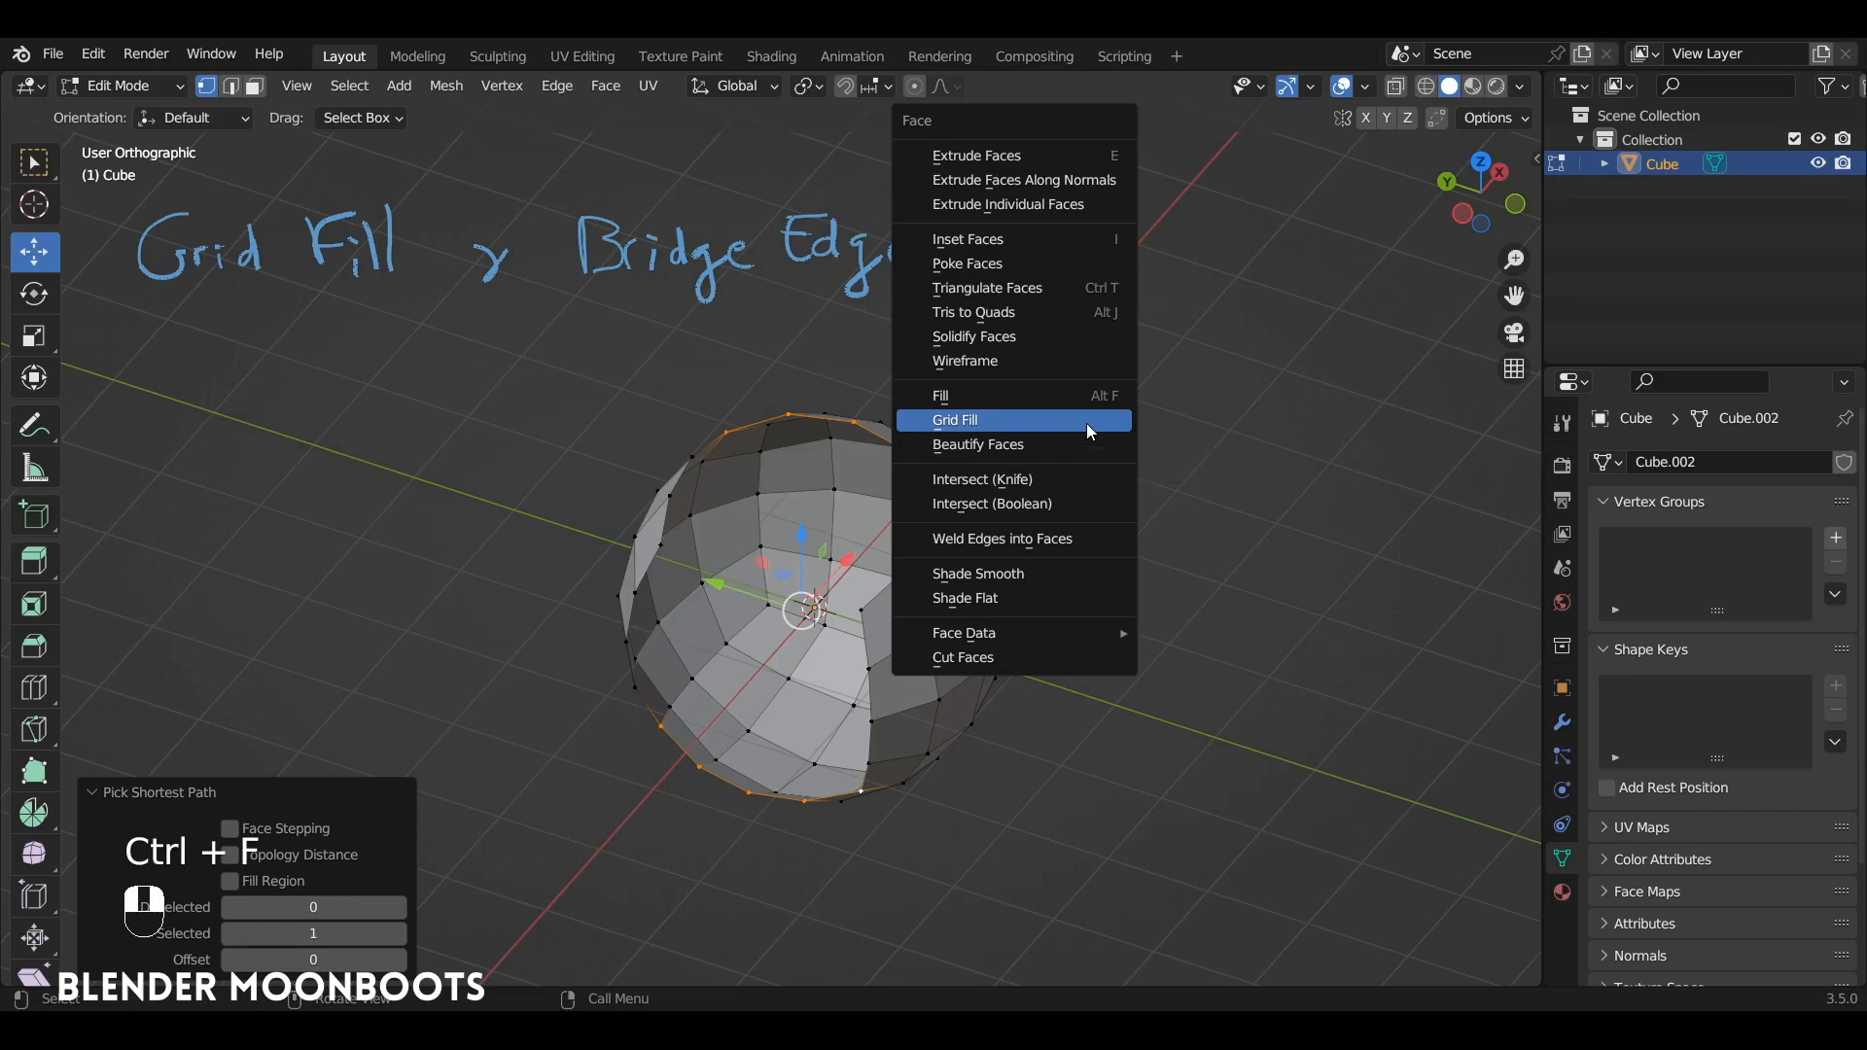
{"action": "left_click", "coordinate": [1087, 422]}
{"action": "middle_click_drag", "start_coordinate": [1067, 434], "coordinate": [880, 547]}
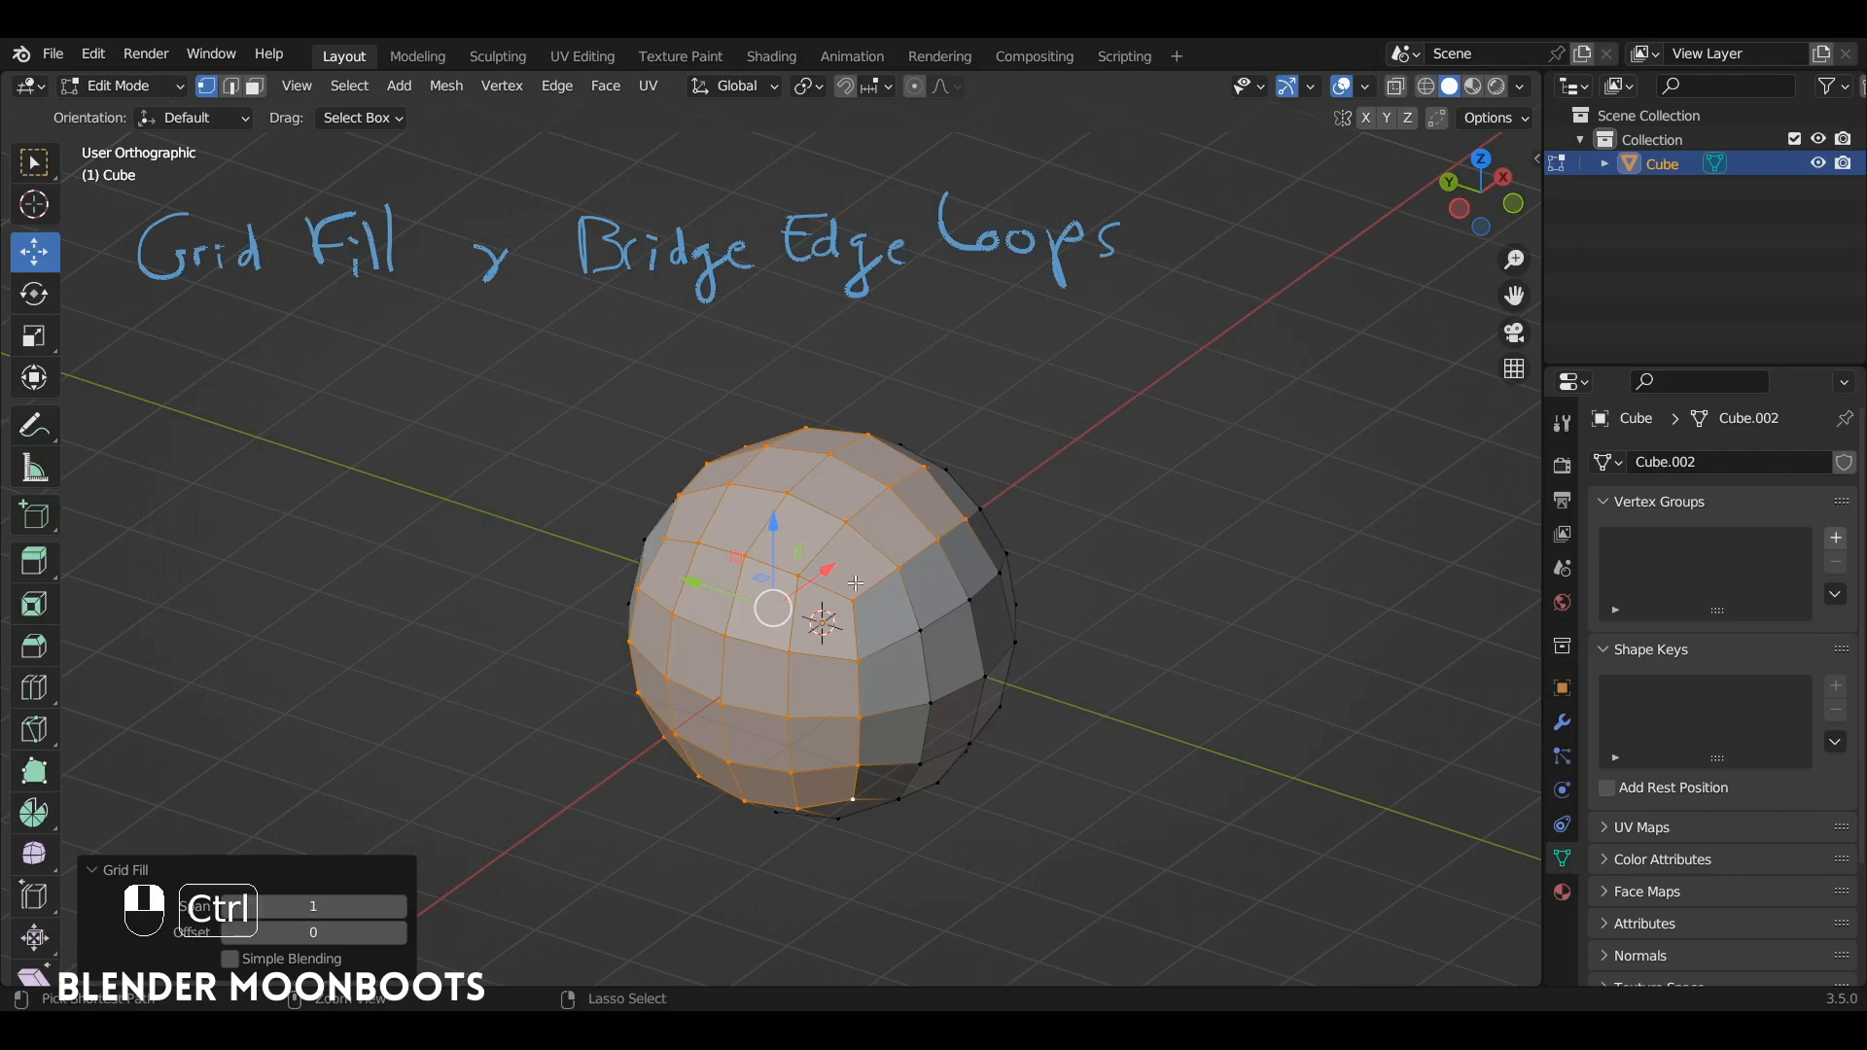
Step: Return to Object Mode and delete the rounded cube object
{"action": "key", "text": "Tab"}
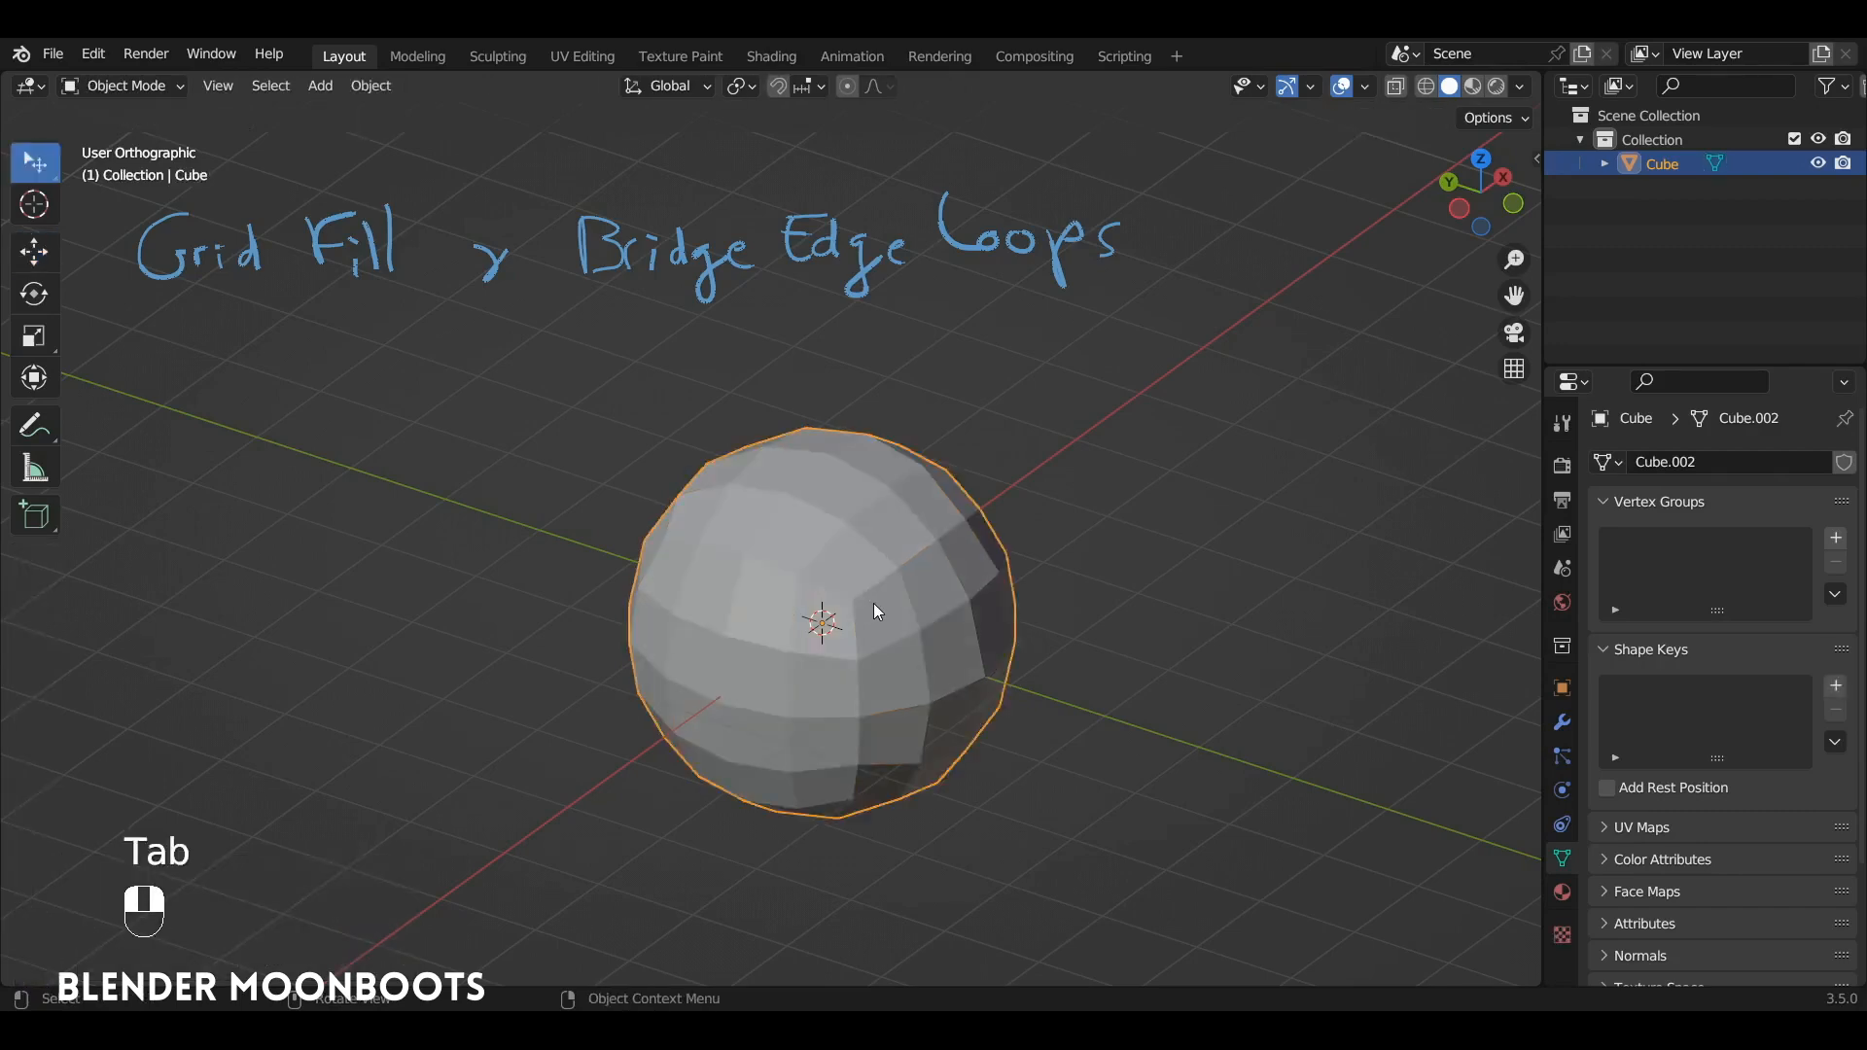
{"action": "key", "text": "x"}
{"action": "left_click", "coordinate": [873, 605]}
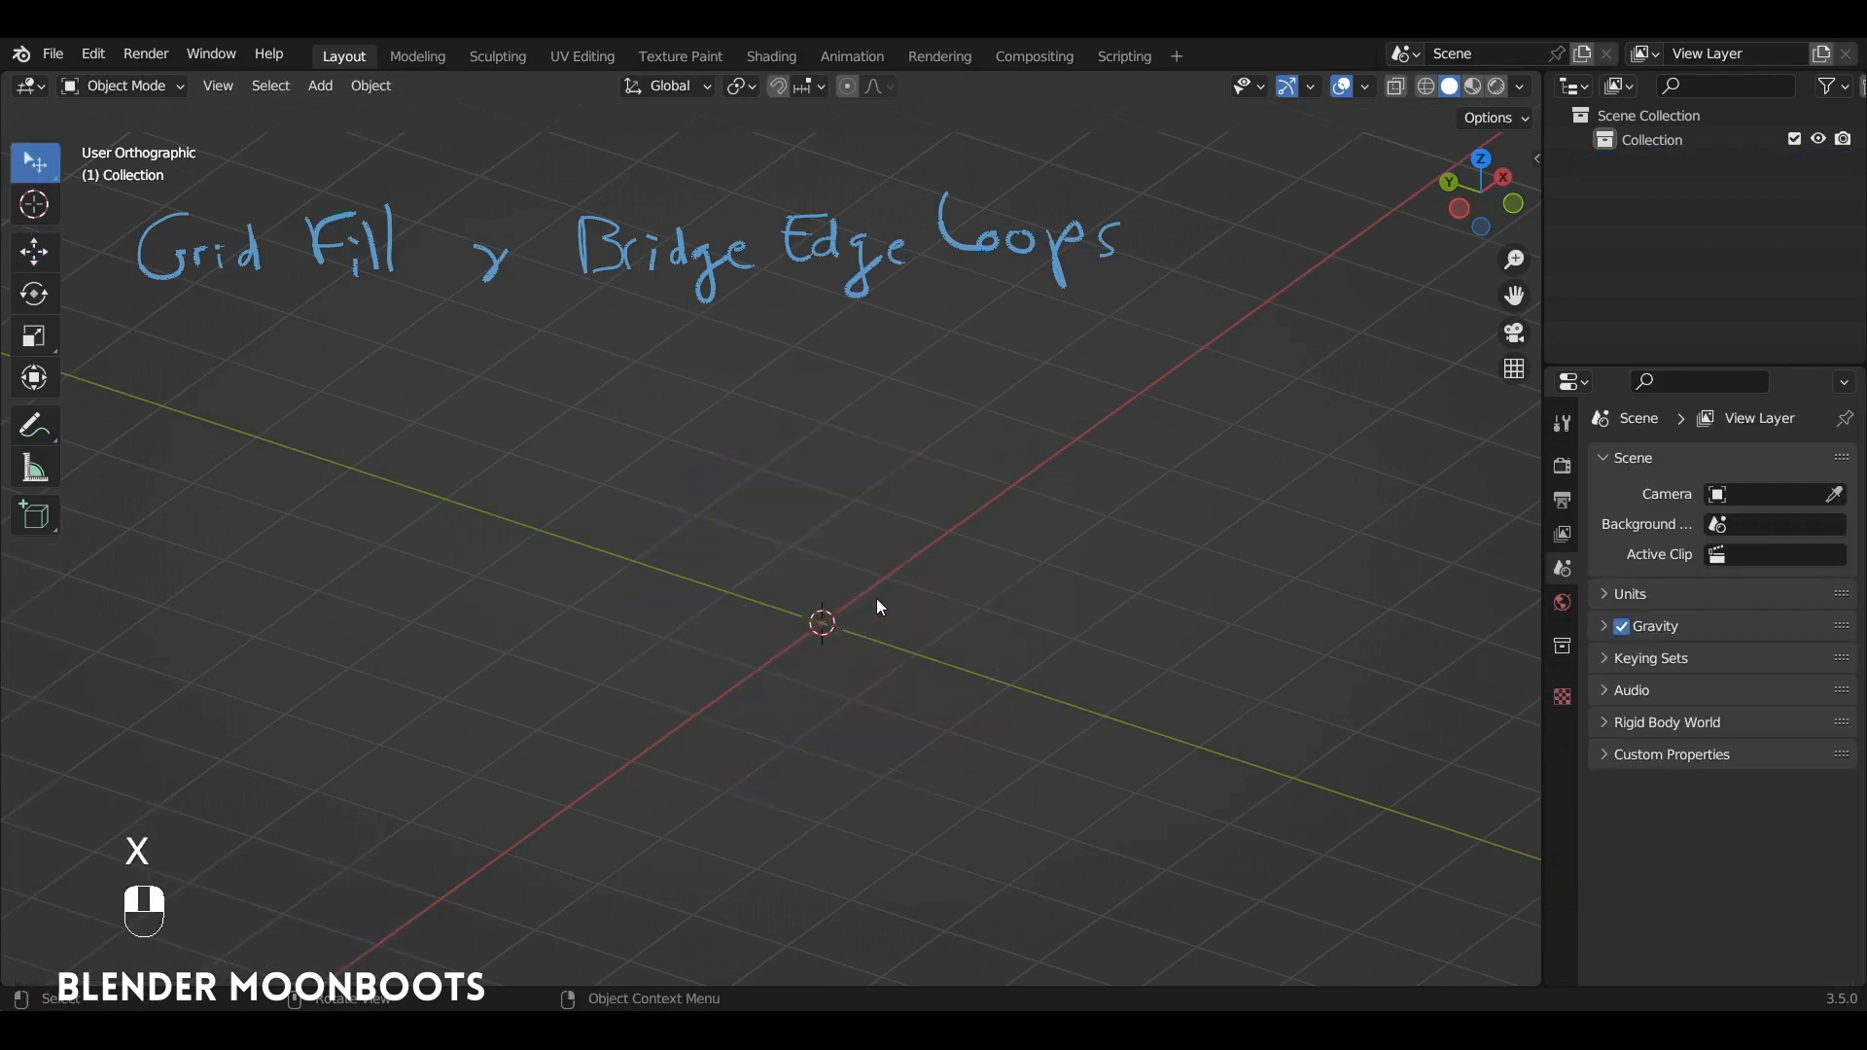
Step: Add a cylinder mesh with its cap fill type set to Nothing
{"action": "key", "text": "shift+a"}
{"action": "mouse_move", "coordinate": [787, 521]}
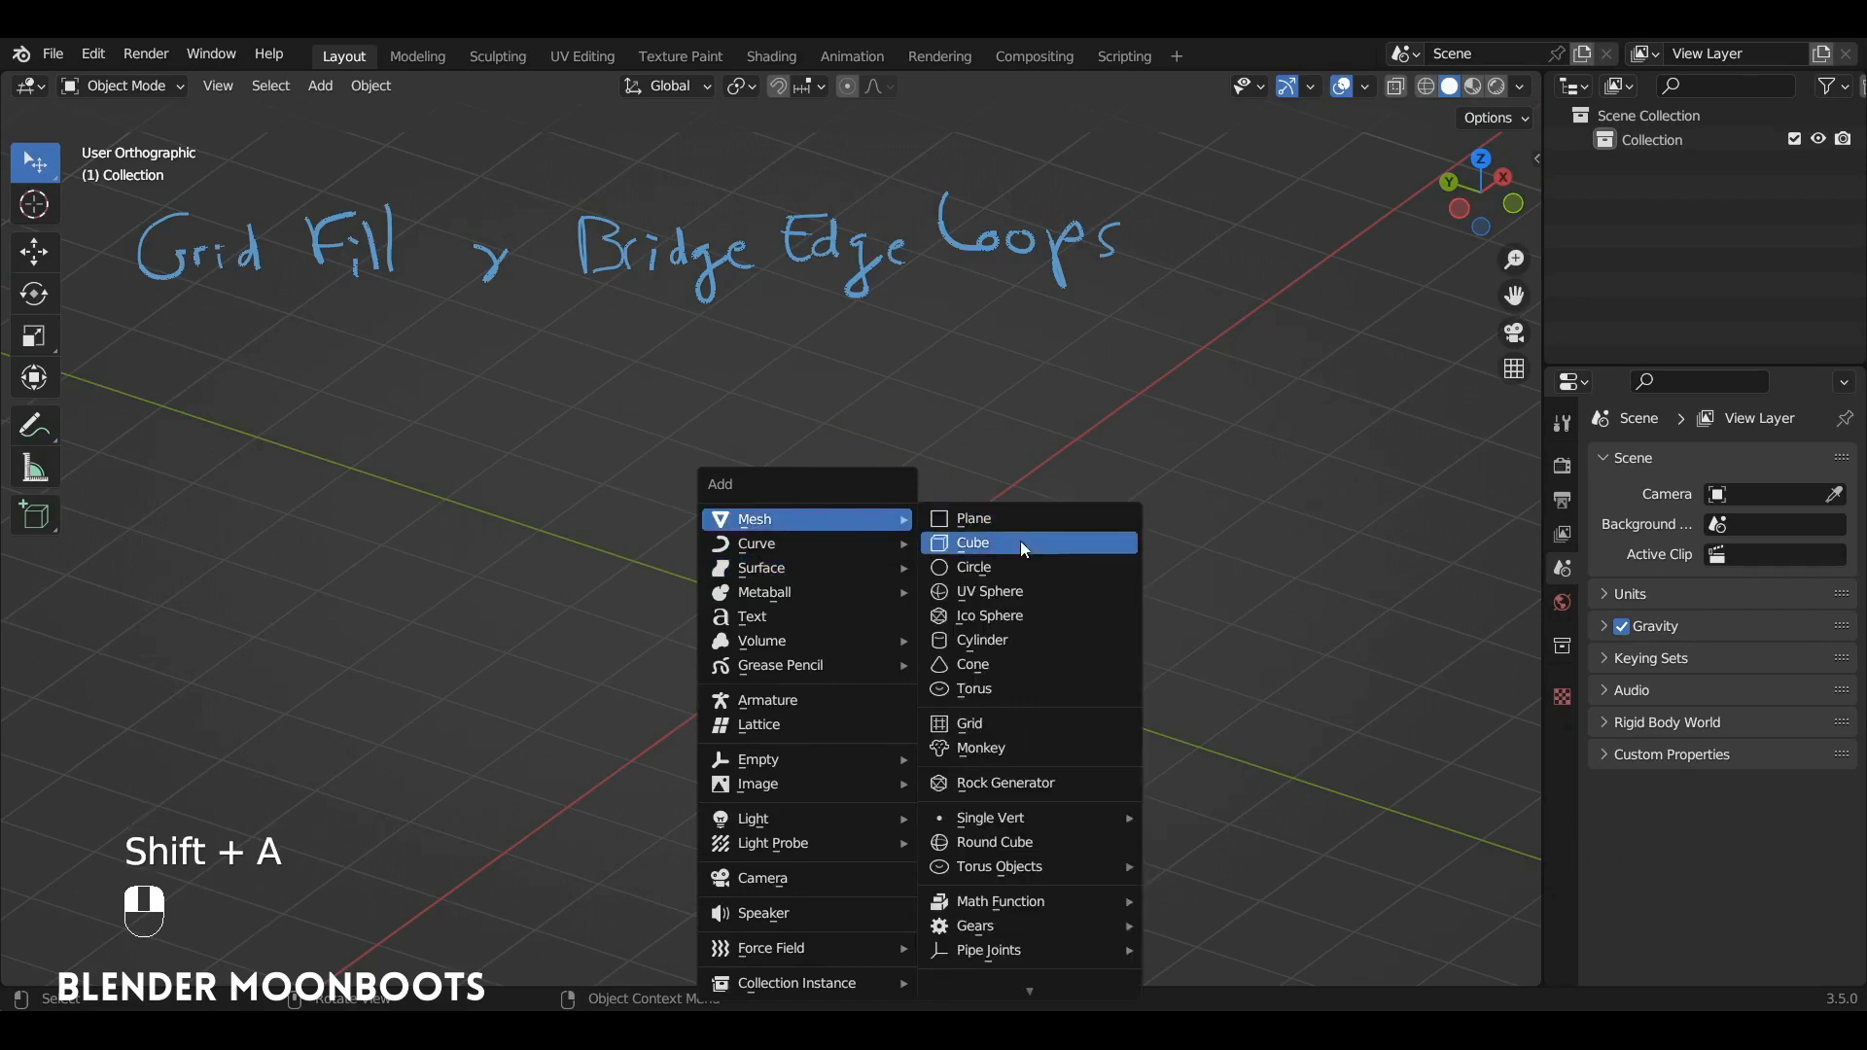
{"action": "left_click", "coordinate": [1024, 635]}
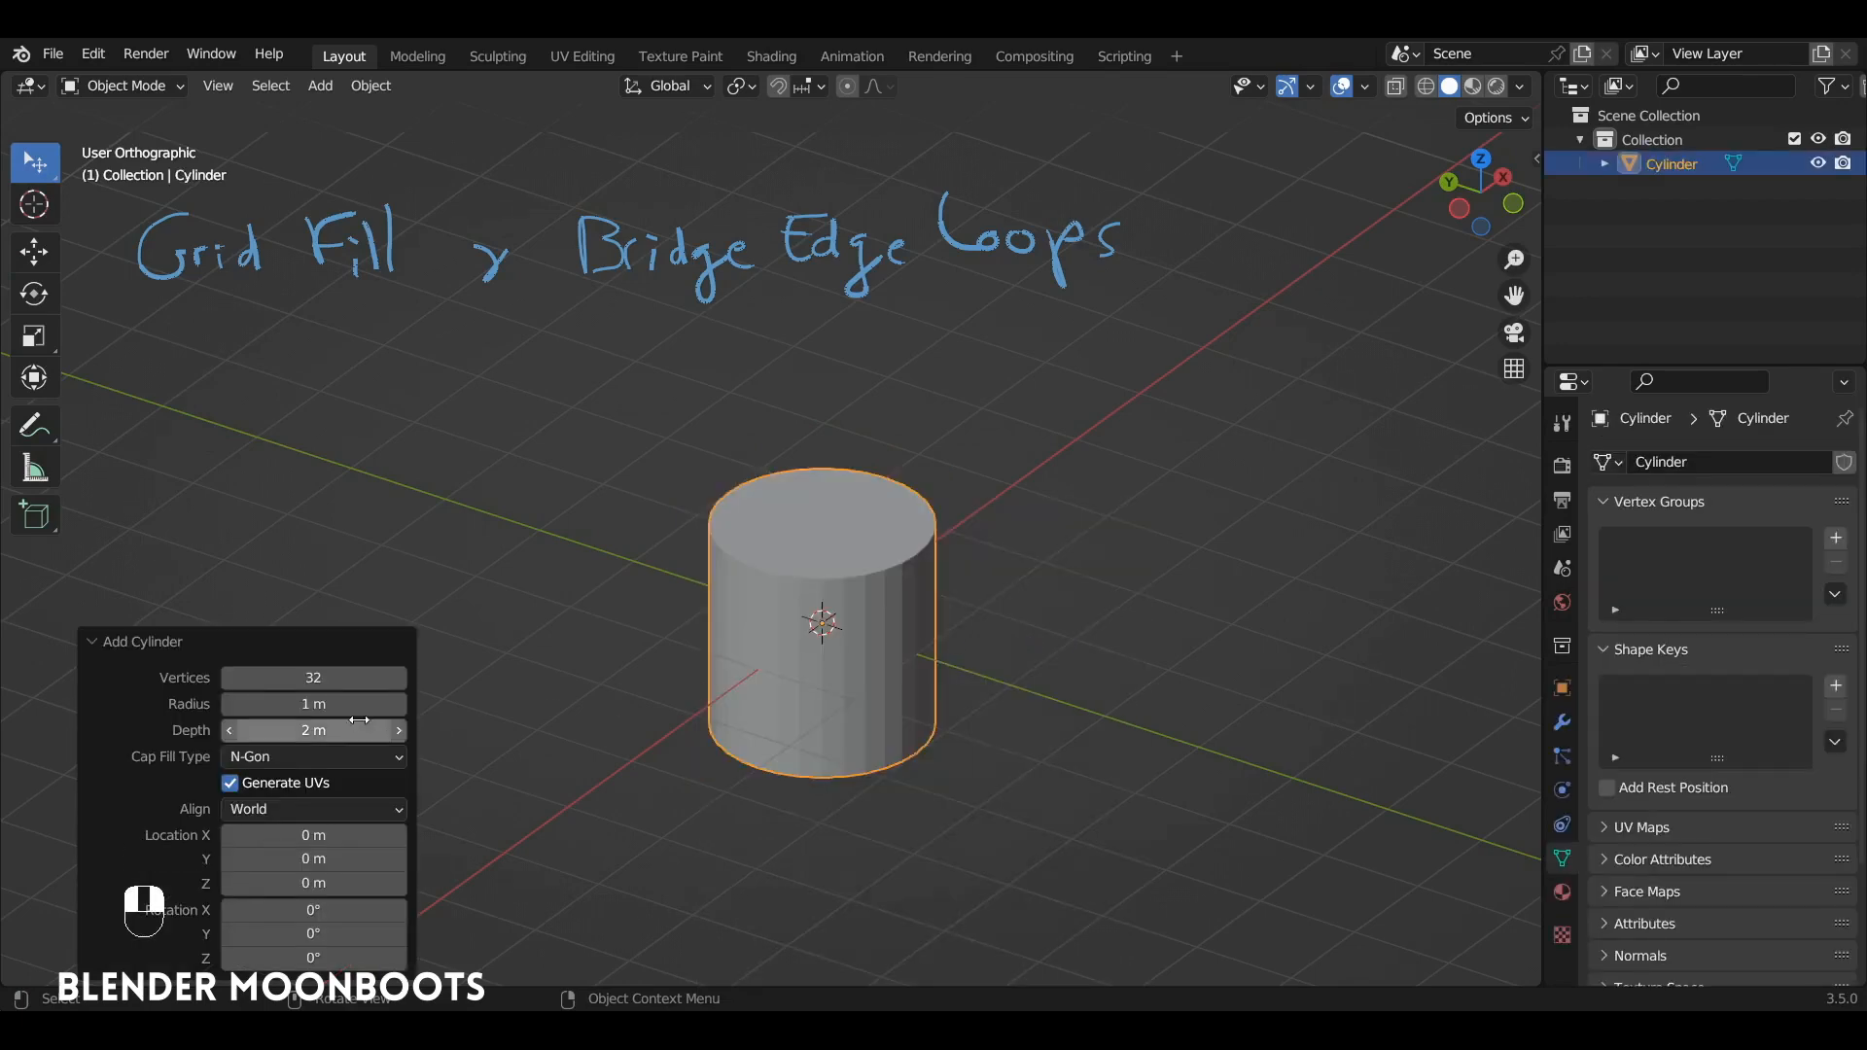
{"action": "left_click", "coordinate": [243, 758]}
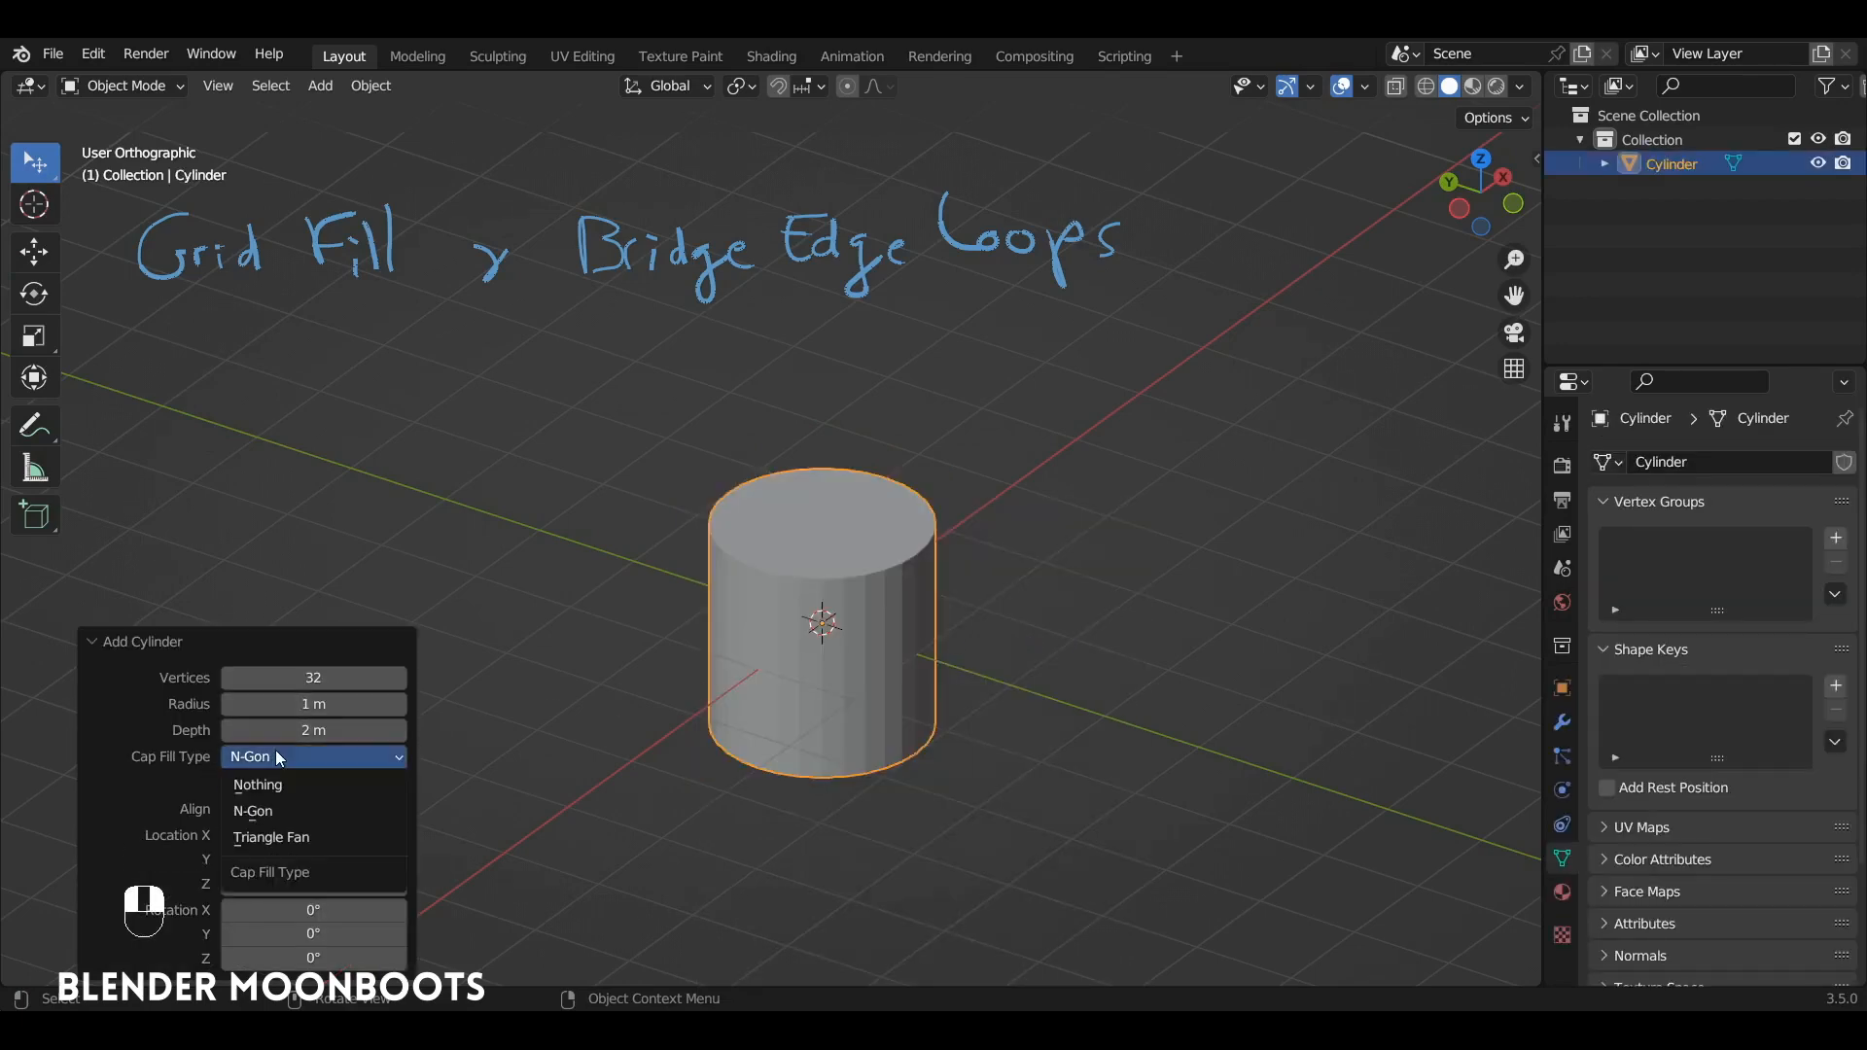
{"action": "left_click", "coordinate": [301, 786]}
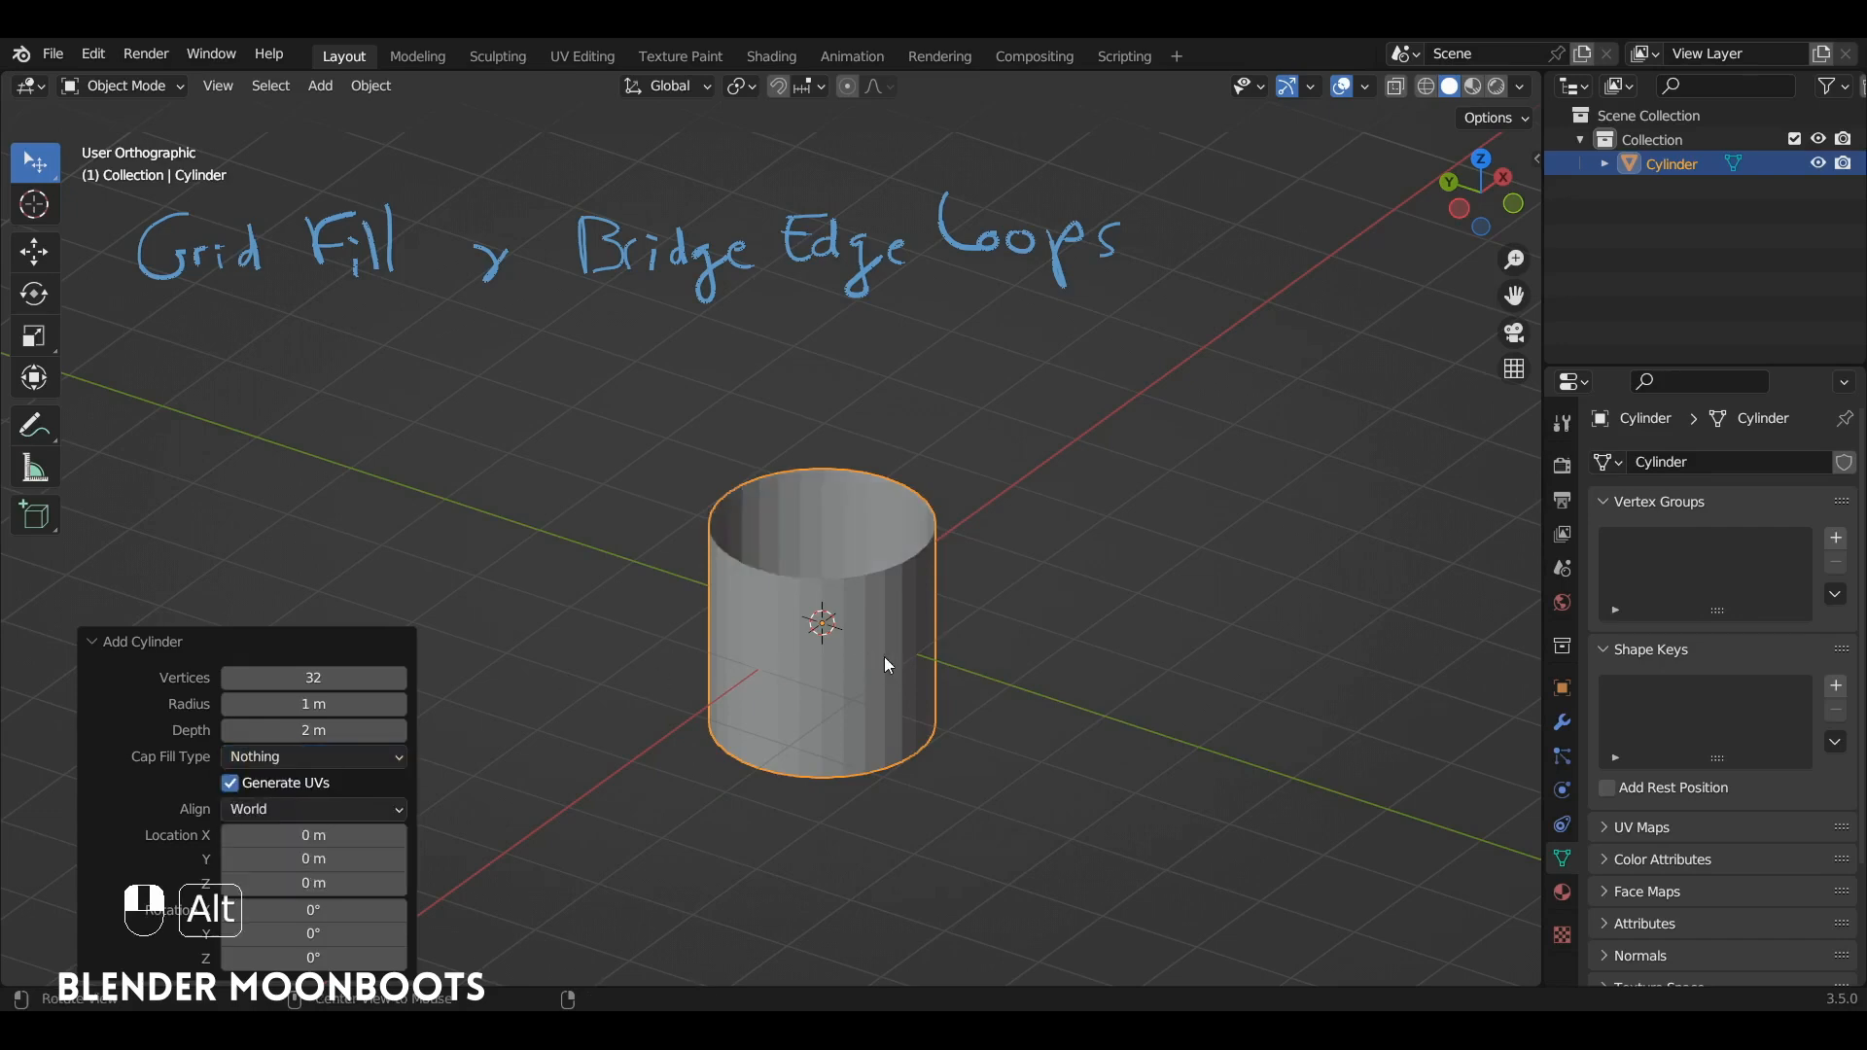
Step: In Edit Mode from the front view, place a copy of the cylinder, tilted about 60°, above and to the right of the original
{"action": "middle_click_drag", "start_coordinate": [820, 626], "coordinate": [738, 731], "text": "alt"}
{"action": "key", "text": "Tab"}
{"action": "key", "text": "KP_1"}
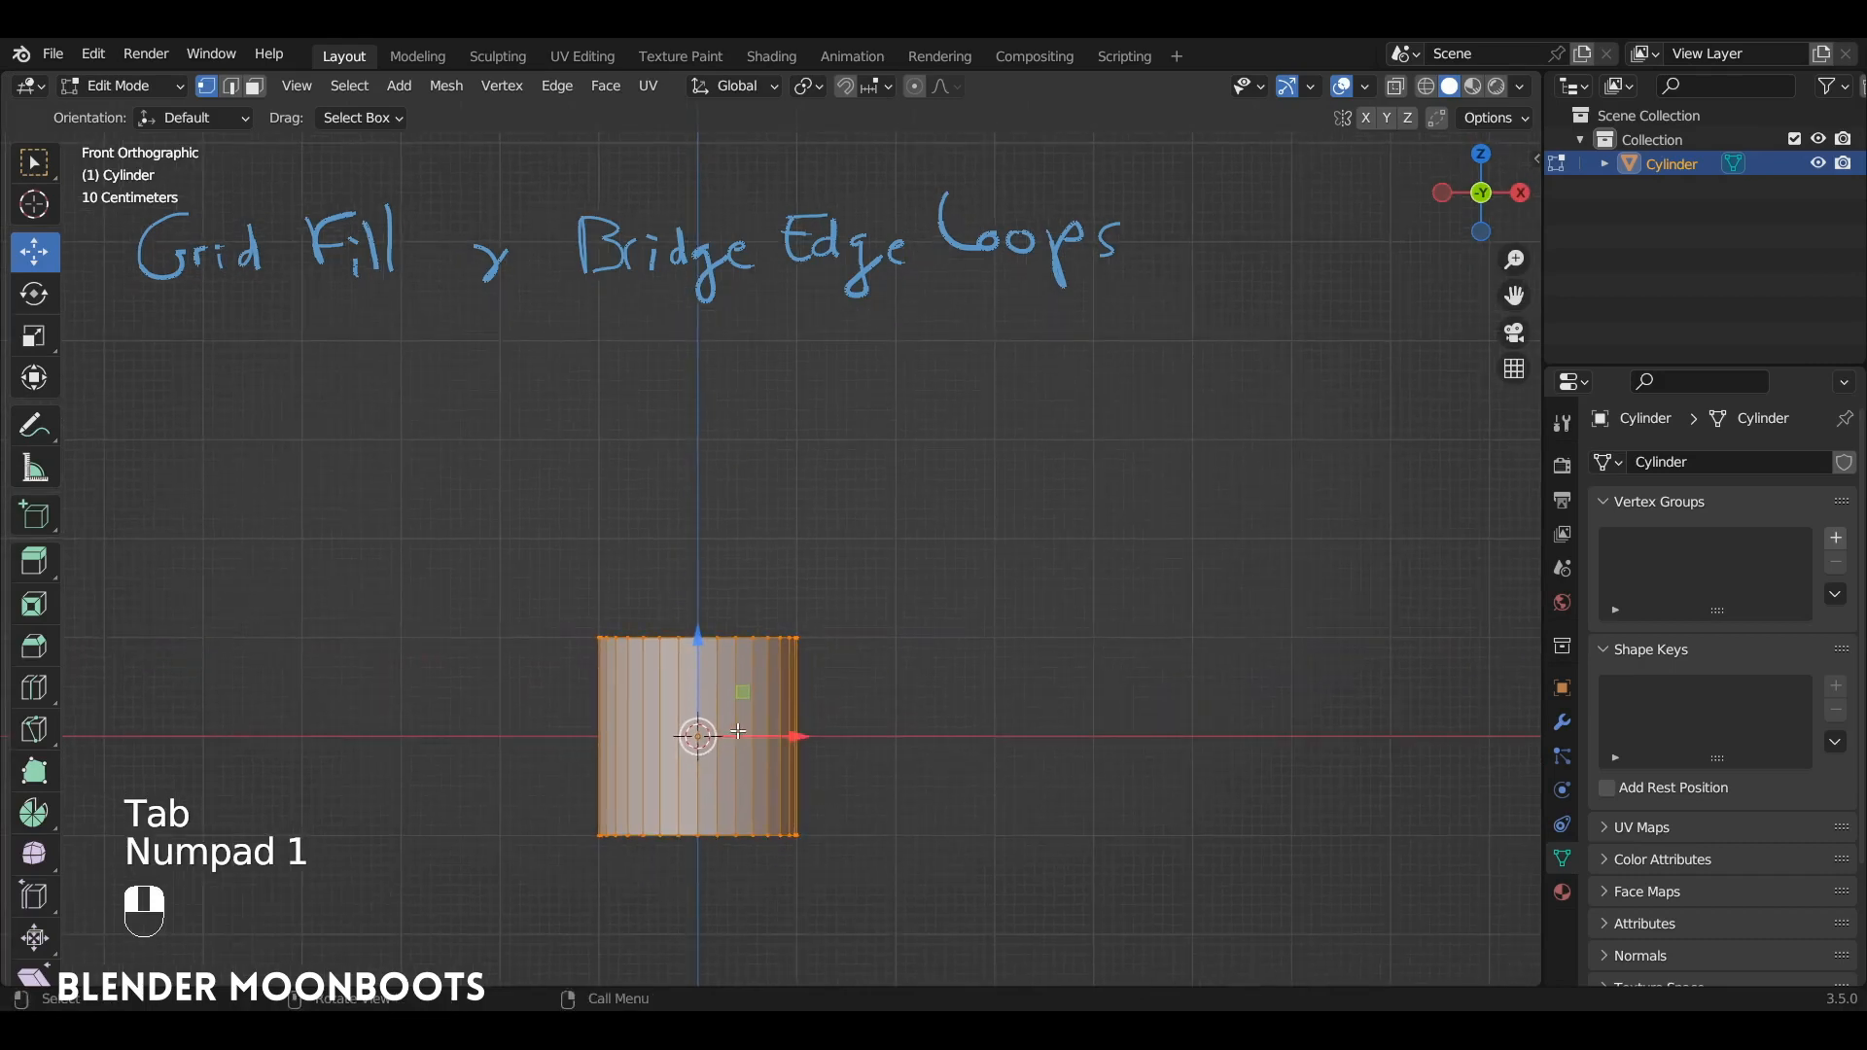
{"action": "key", "text": "shift+d"}
{"action": "left_click", "coordinate": [842, 442]}
{"action": "key", "text": "r"}
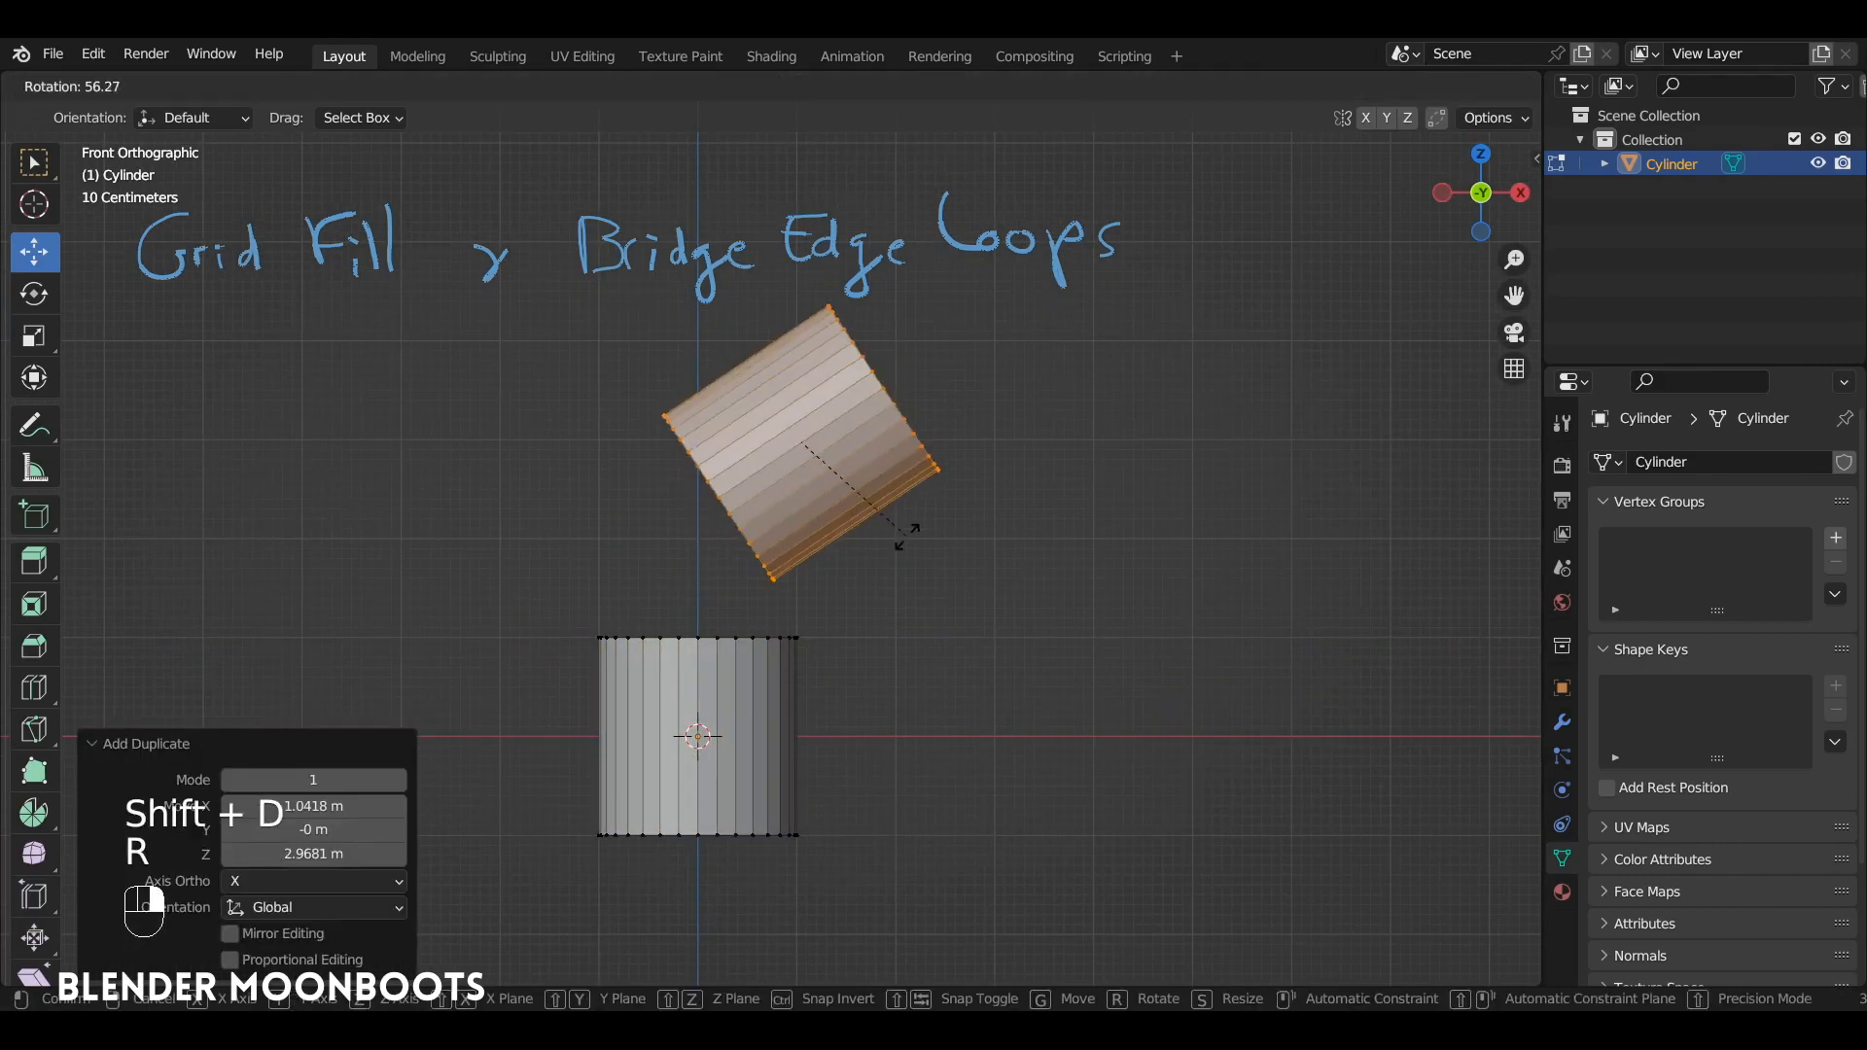
{"action": "left_click", "coordinate": [903, 531]}
{"action": "key", "text": "g"}
{"action": "left_click", "coordinate": [979, 483]}
{"action": "left_click_drag", "start_coordinate": [979, 483], "coordinate": [1088, 579], "text": "alt"}
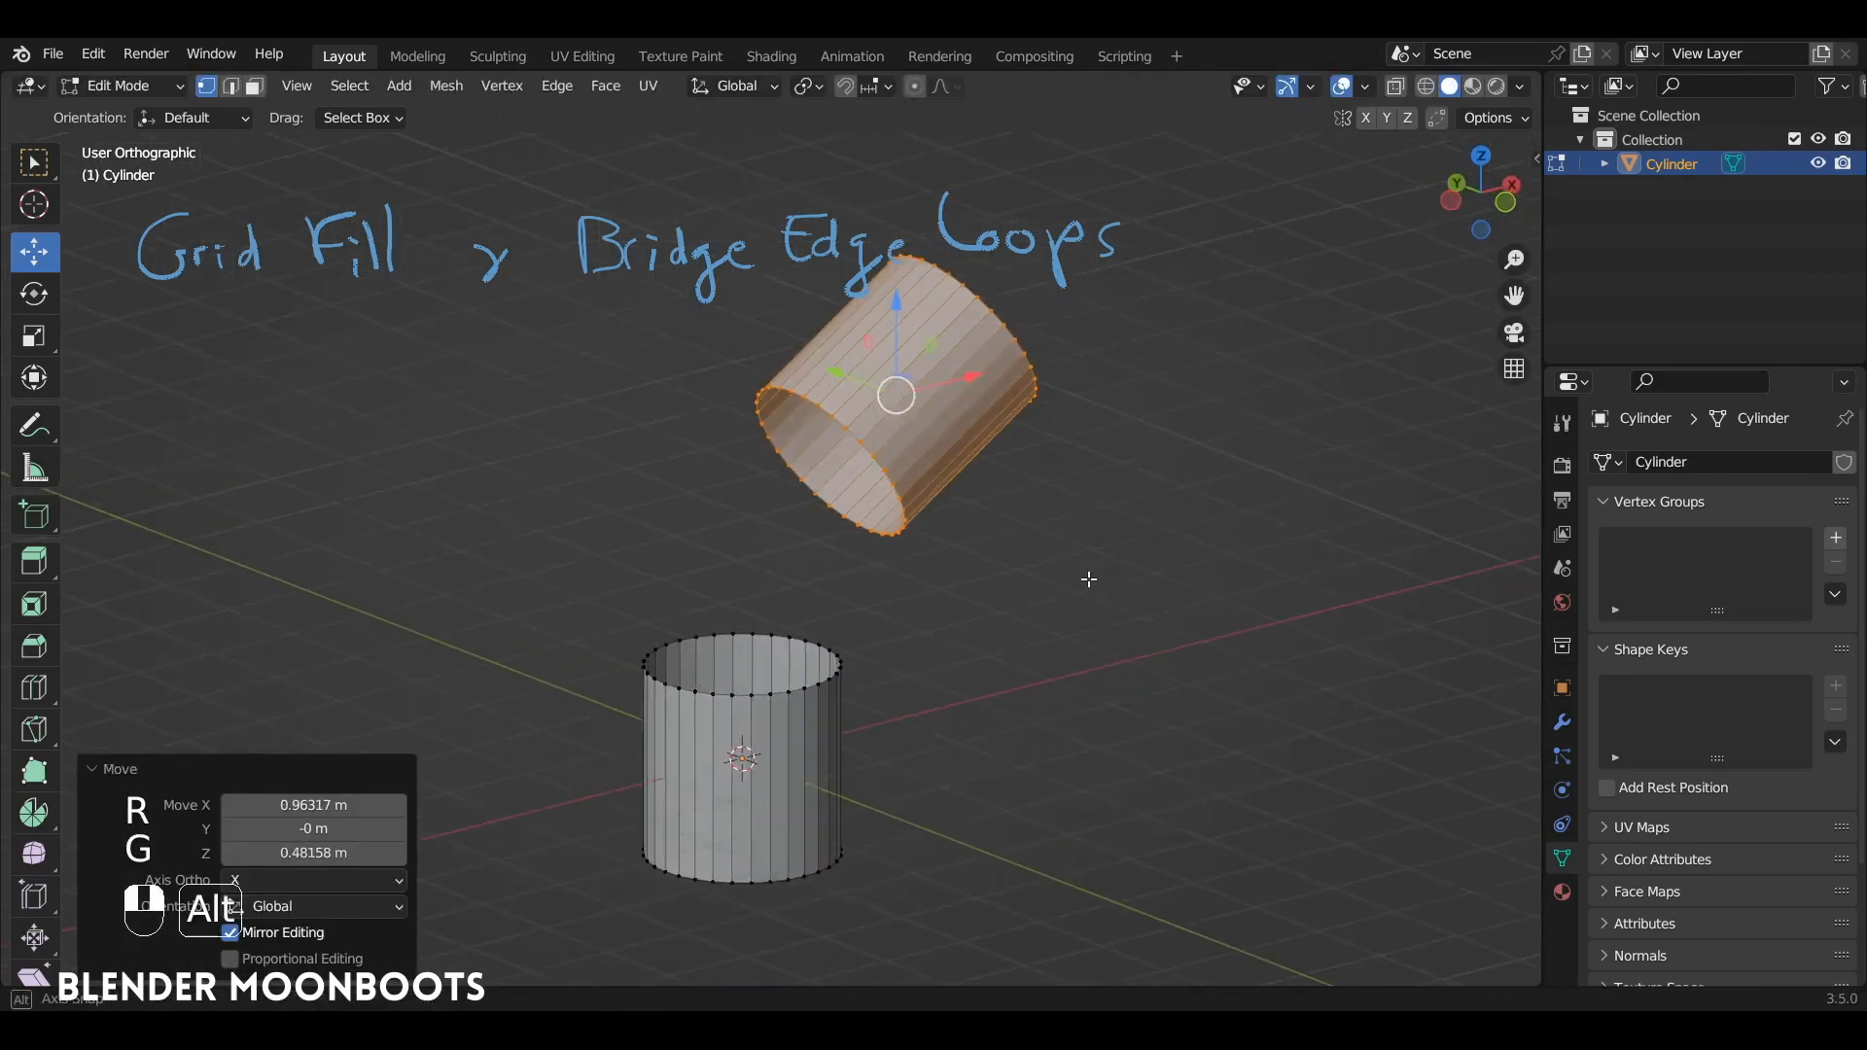
Step: Select the two facing open edge loops, the tilted cylinder's lower rim and the upright cylinder's upper rim
{"action": "left_click", "coordinate": [844, 426], "text": "alt"}
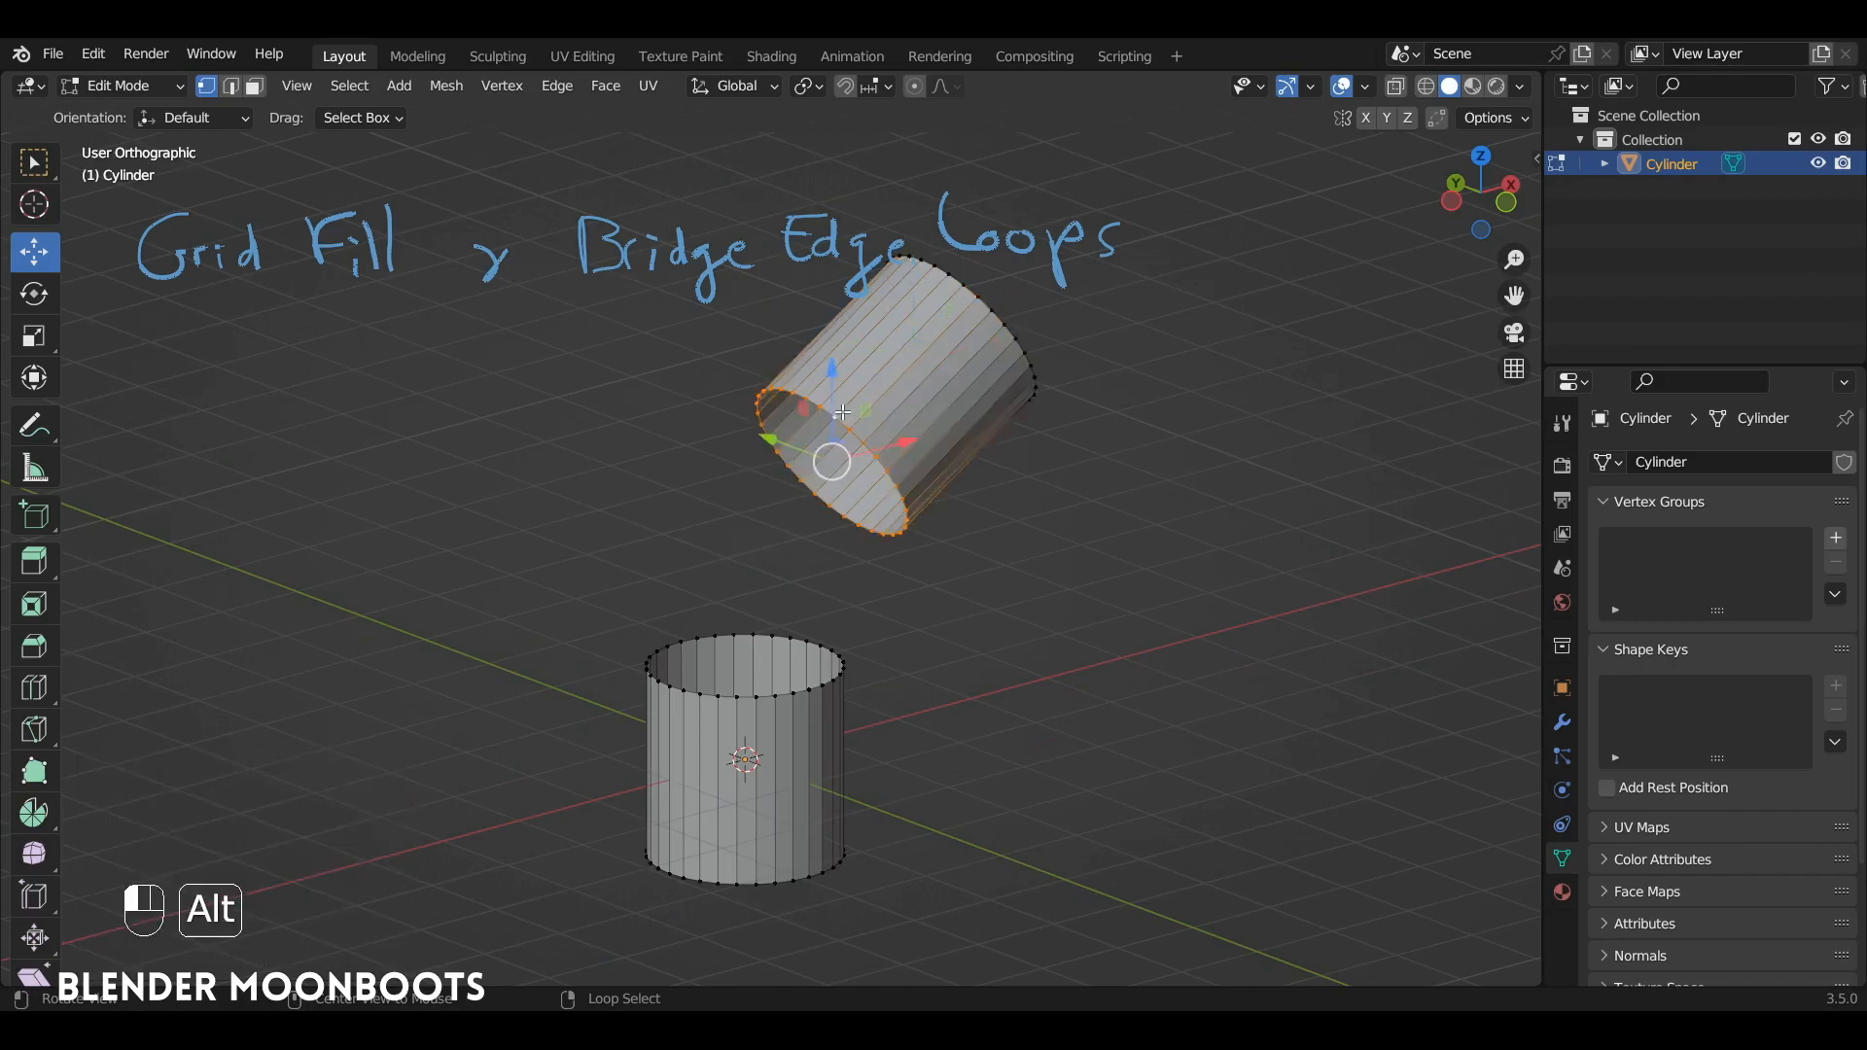
{"action": "left_click", "coordinate": [761, 692], "text": "alt+shift"}
{"action": "left_click_drag", "start_coordinate": [761, 692], "coordinate": [767, 603], "text": "alt"}
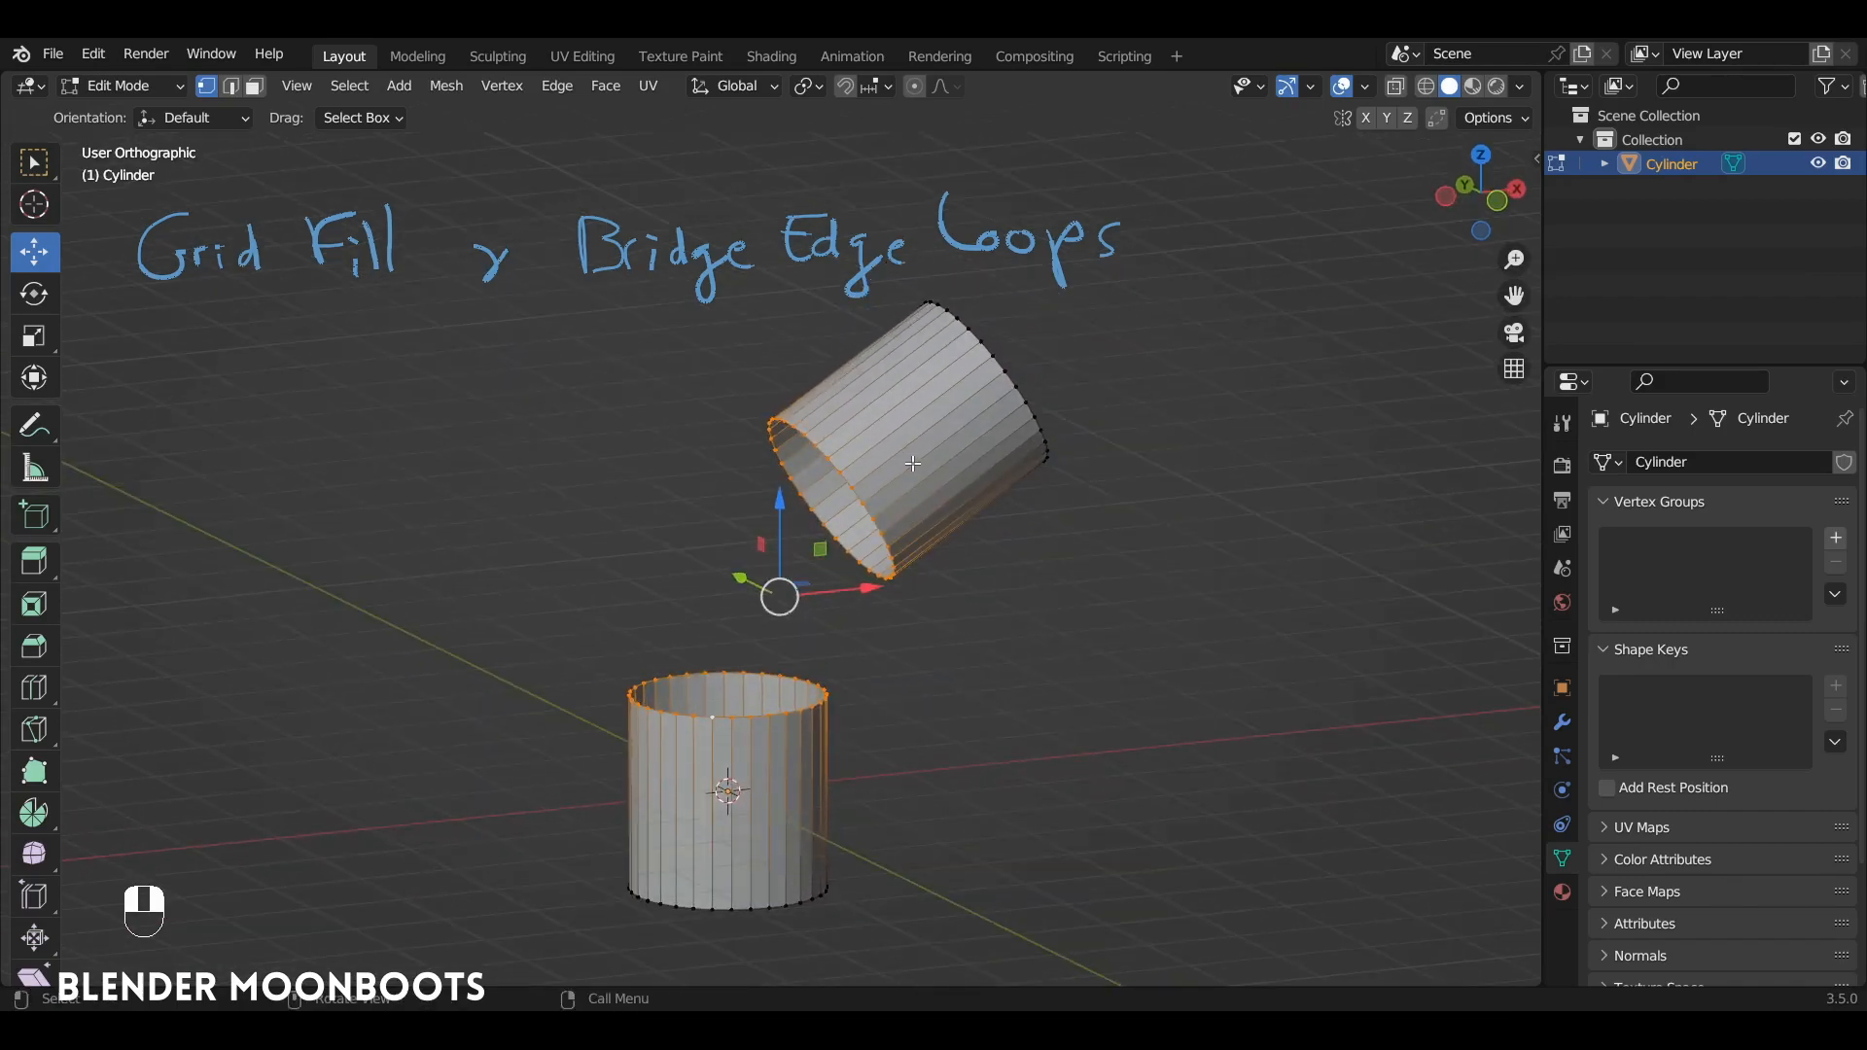
Step: Connect the two selected rims with Bridge Edge Loops and view the result from the front
{"action": "left_click", "coordinate": [558, 91]}
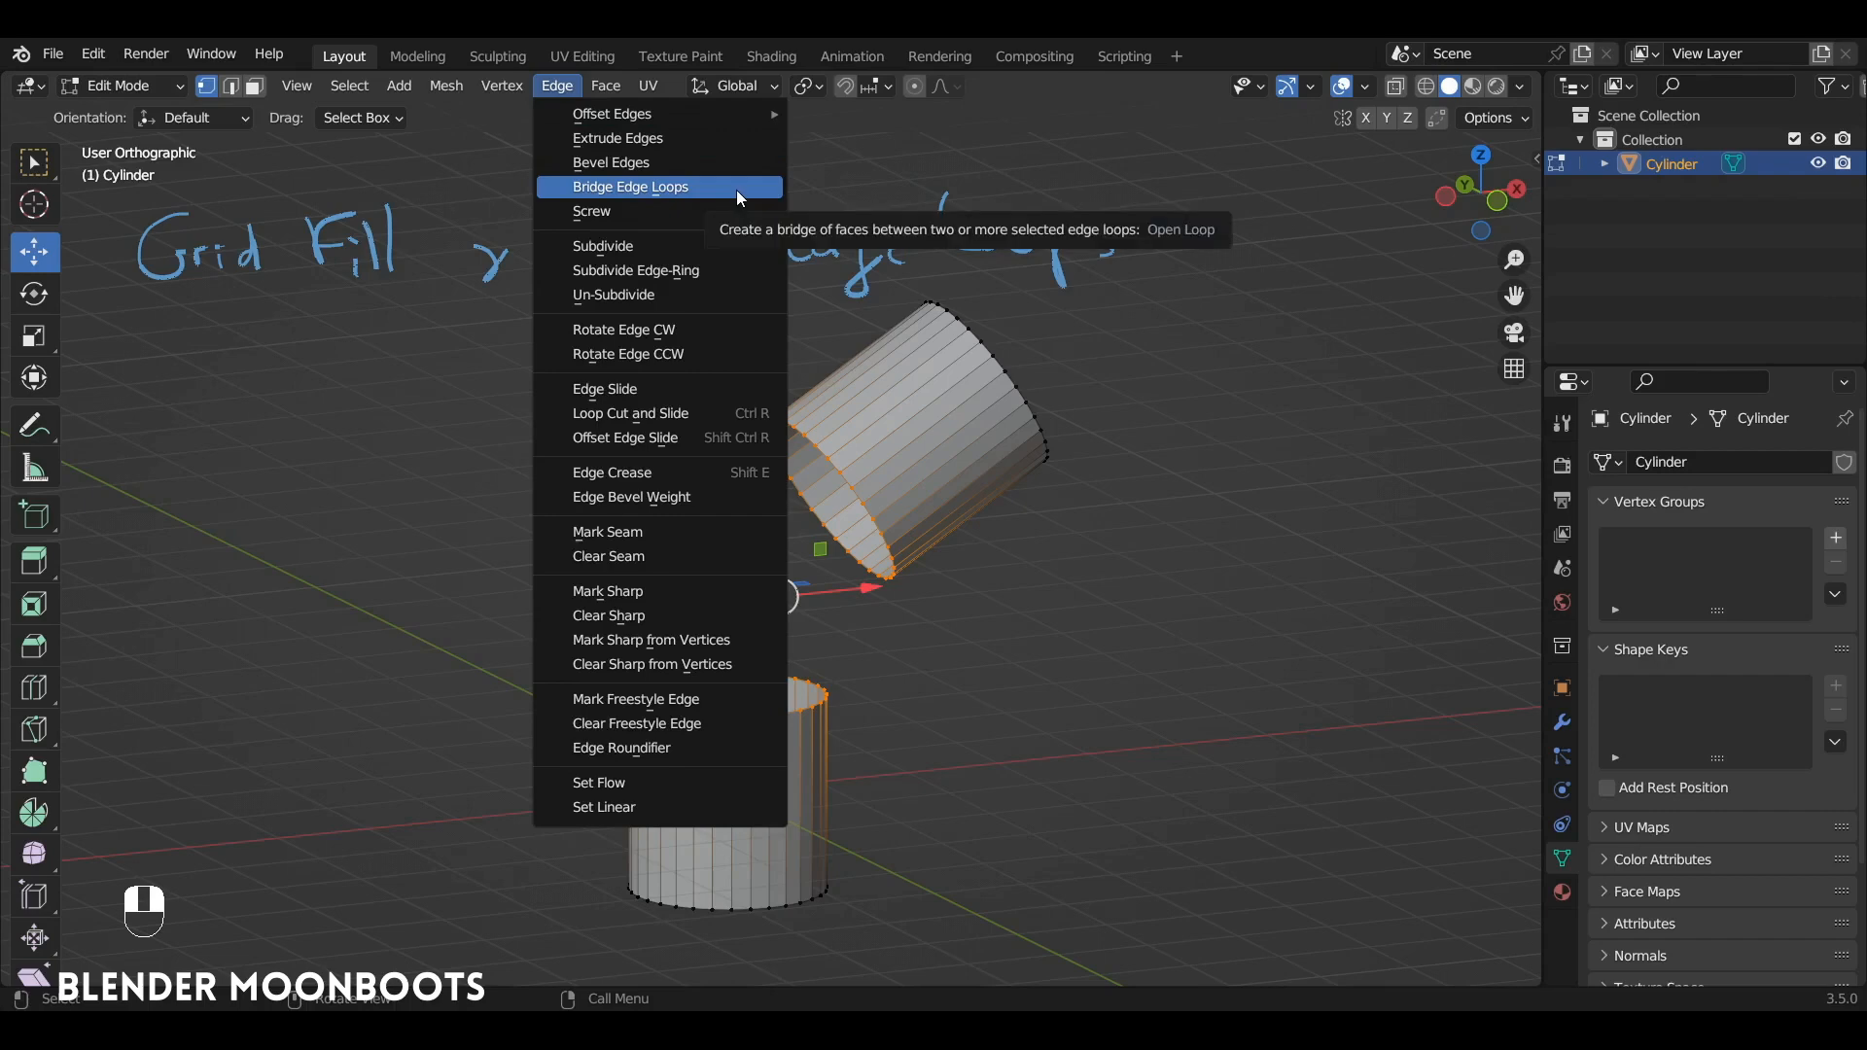
{"action": "key", "text": "ctrl+e"}
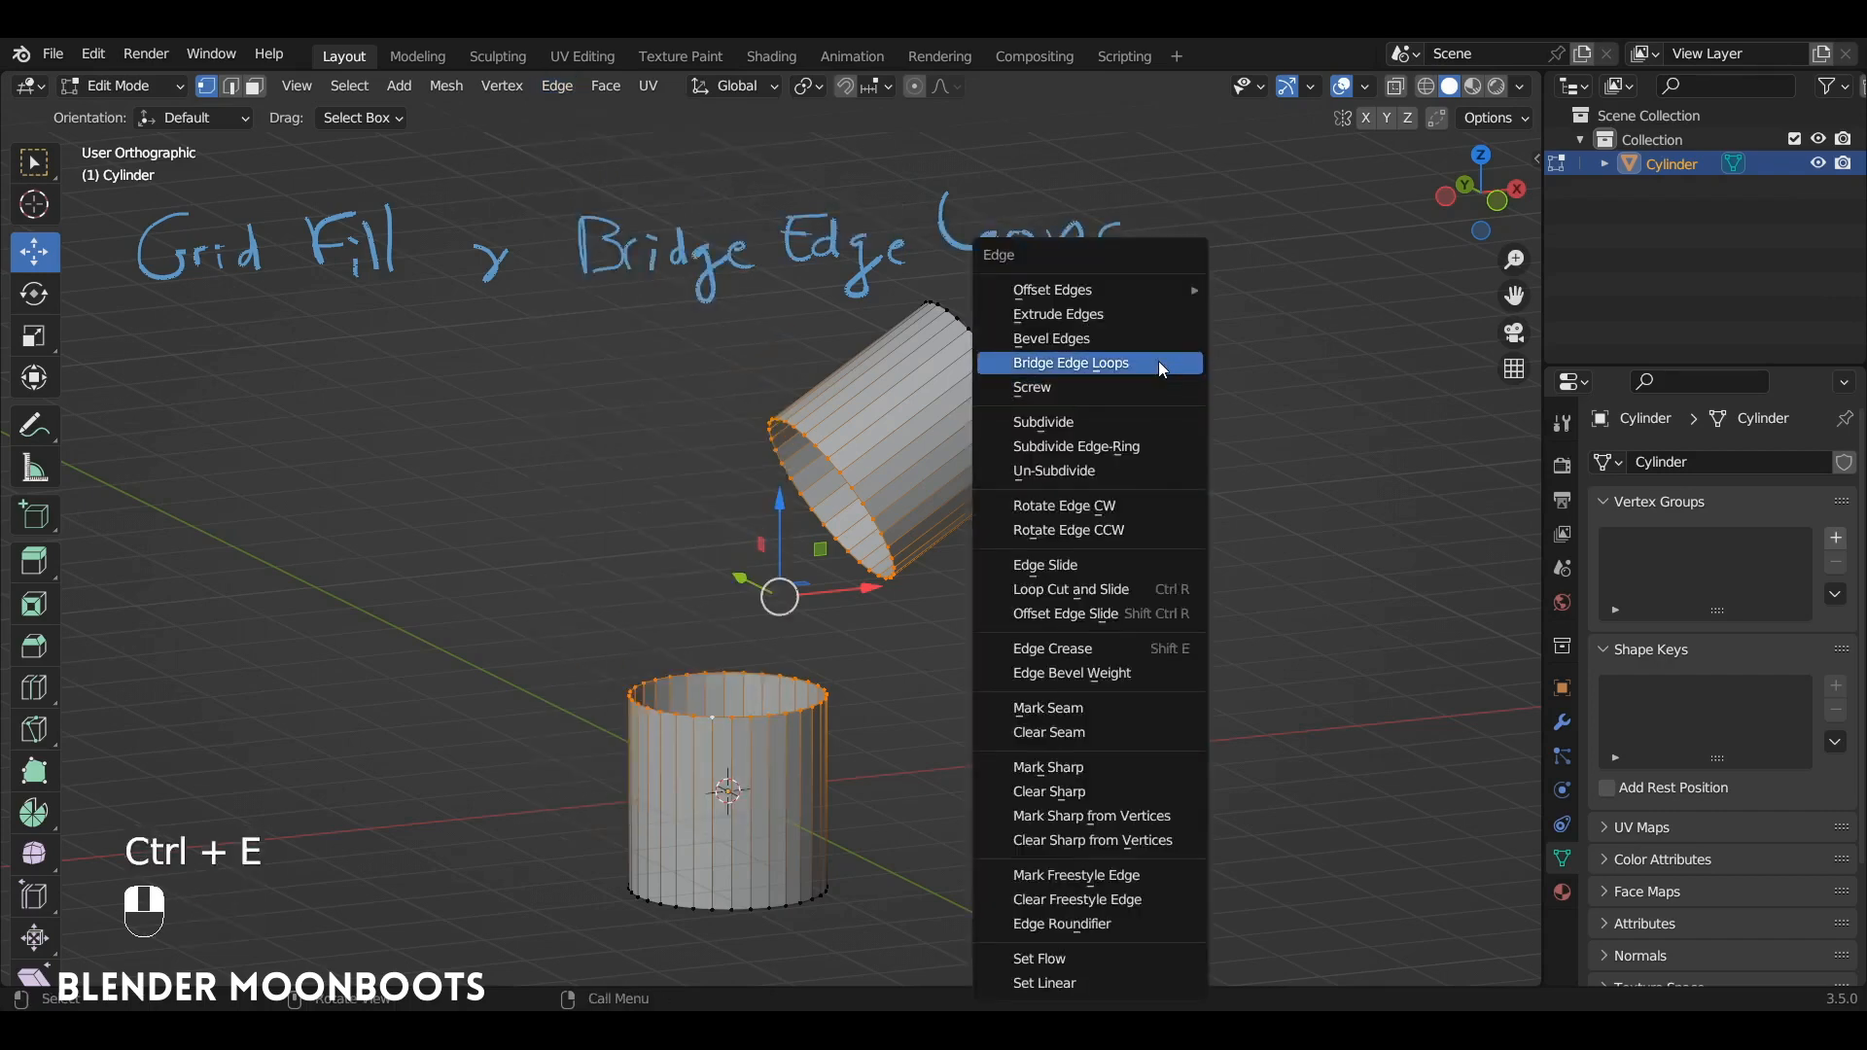
{"action": "left_click", "coordinate": [1165, 362]}
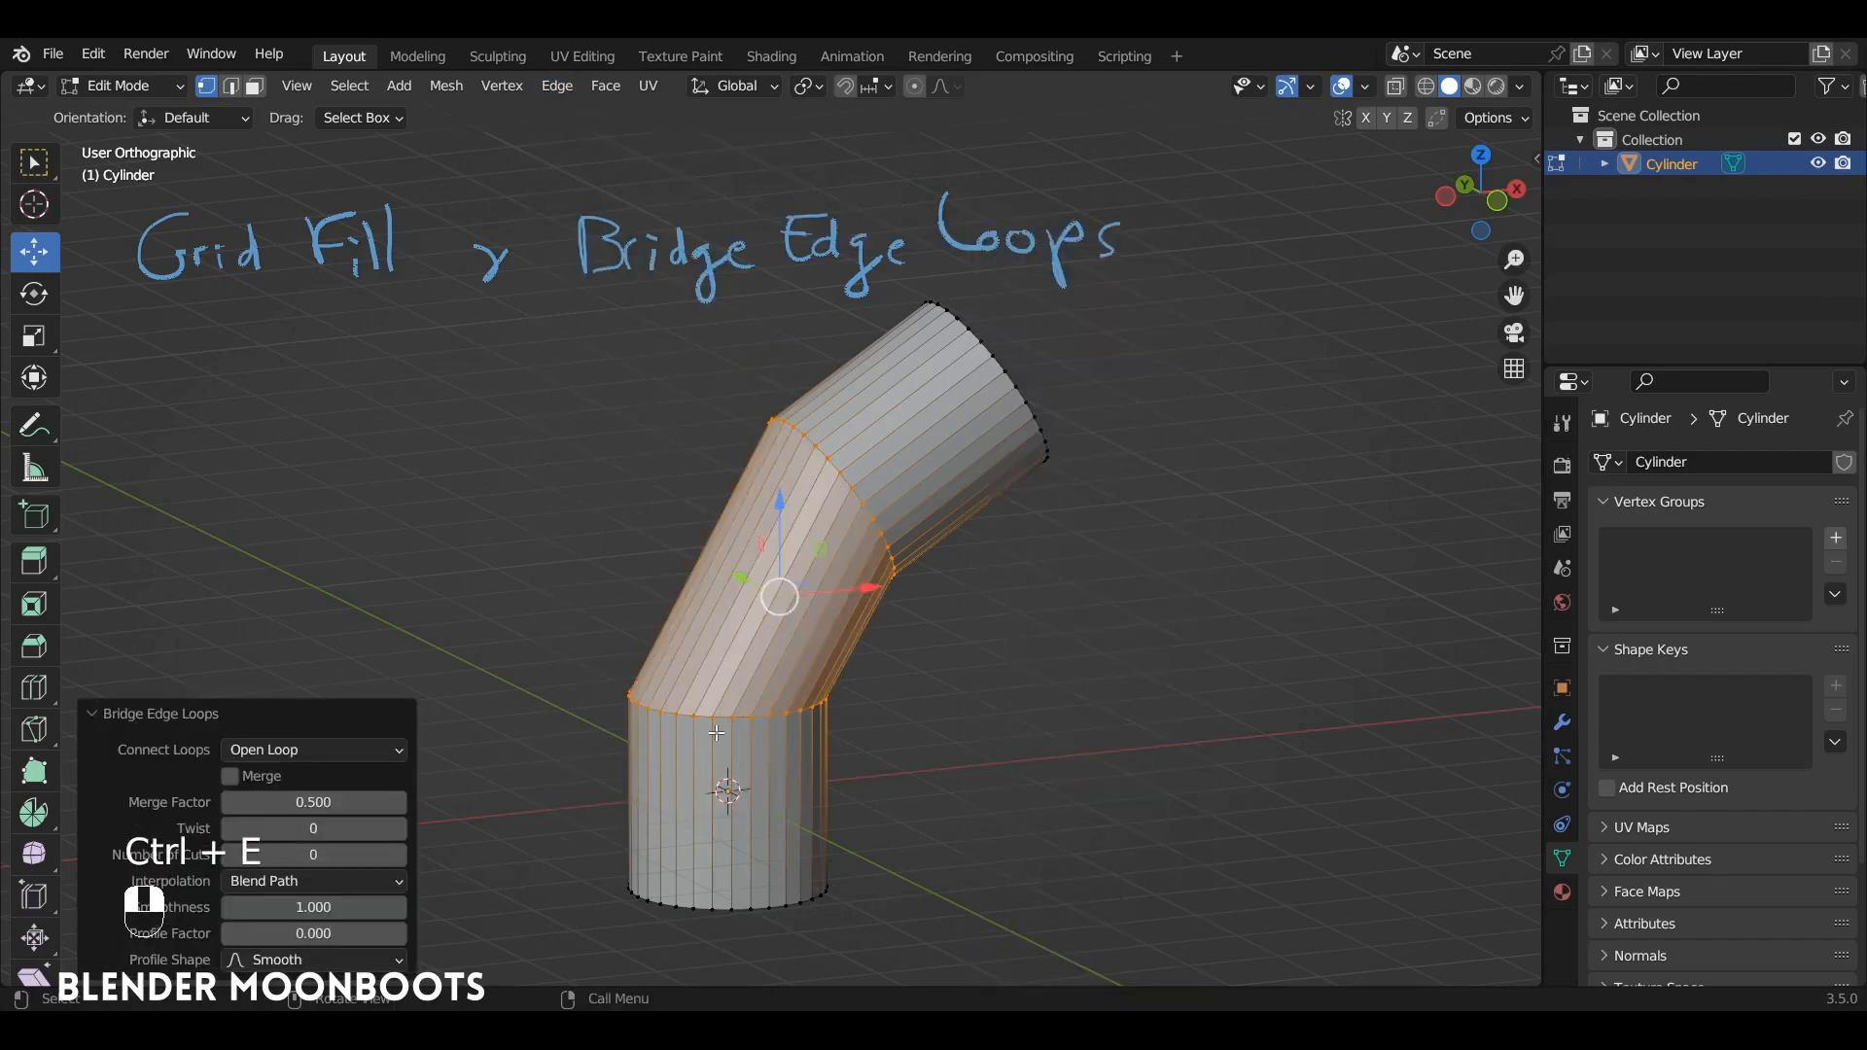
{"action": "left_click_drag", "start_coordinate": [948, 520], "coordinate": [911, 519], "text": "alt"}
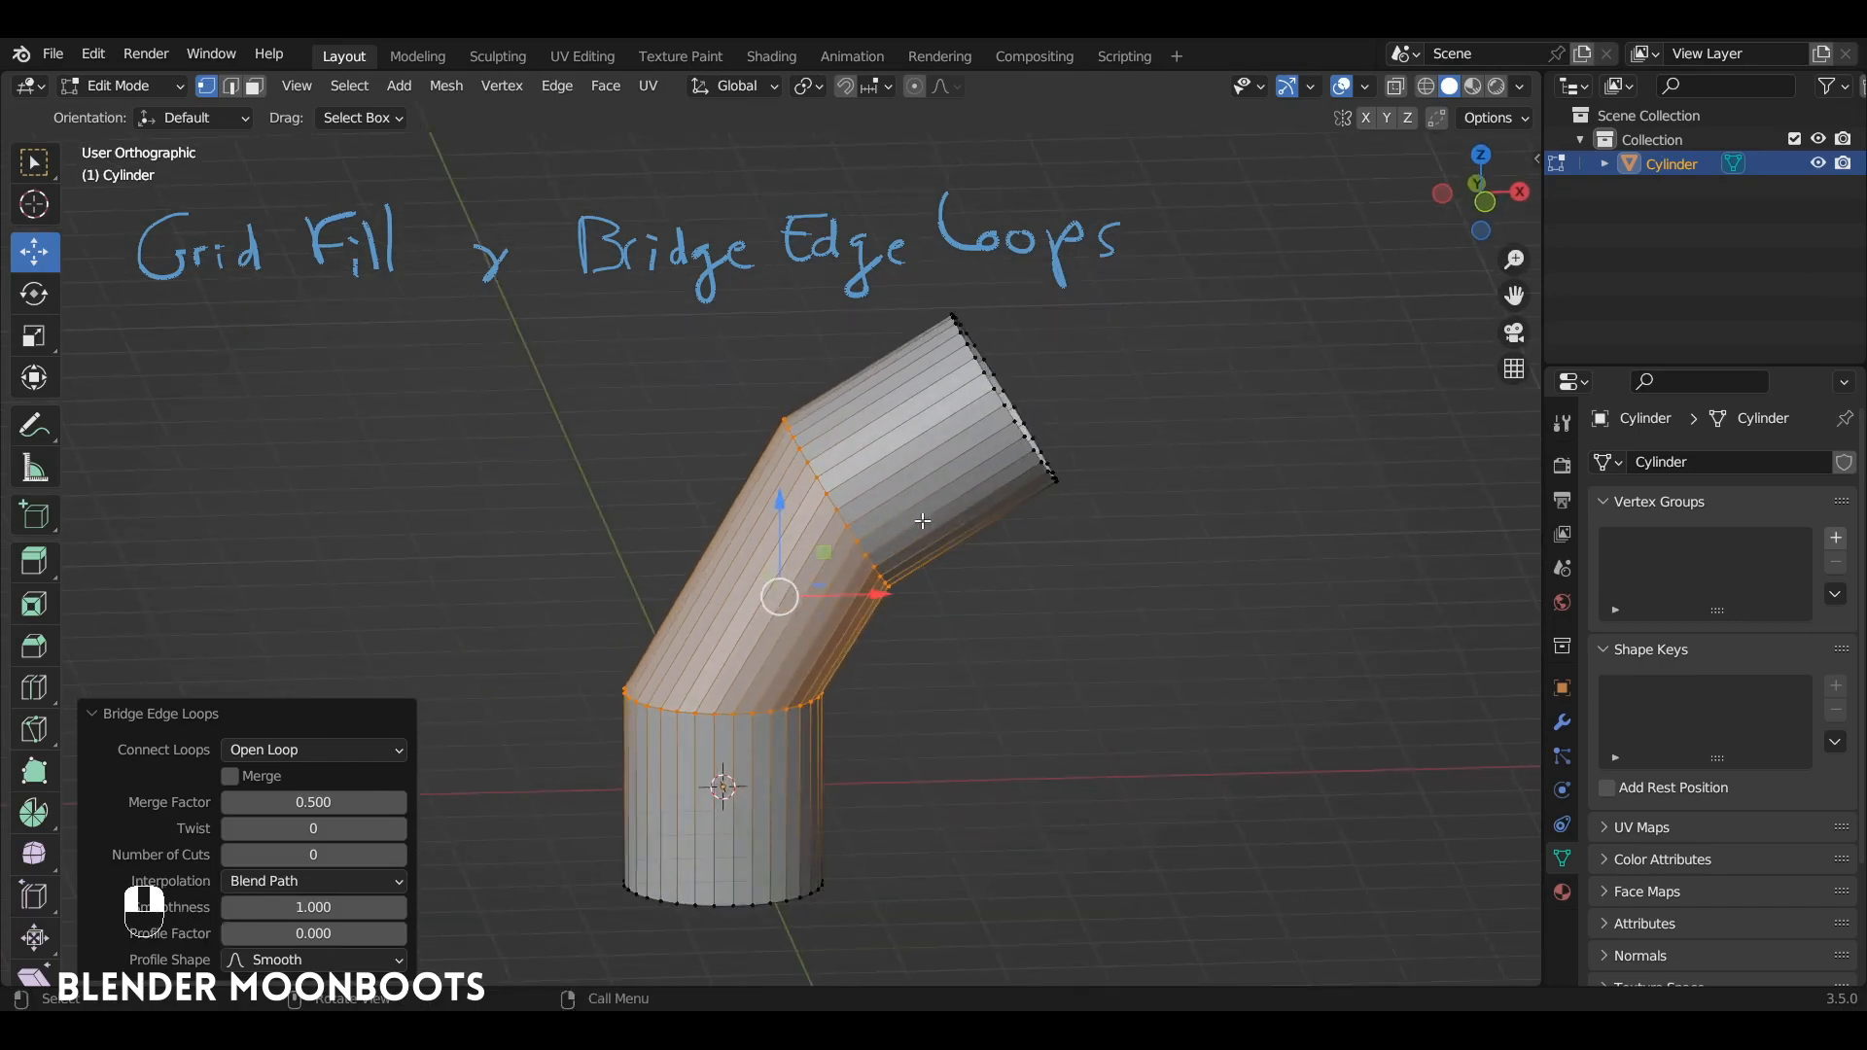
{"action": "key", "text": "KP_1"}
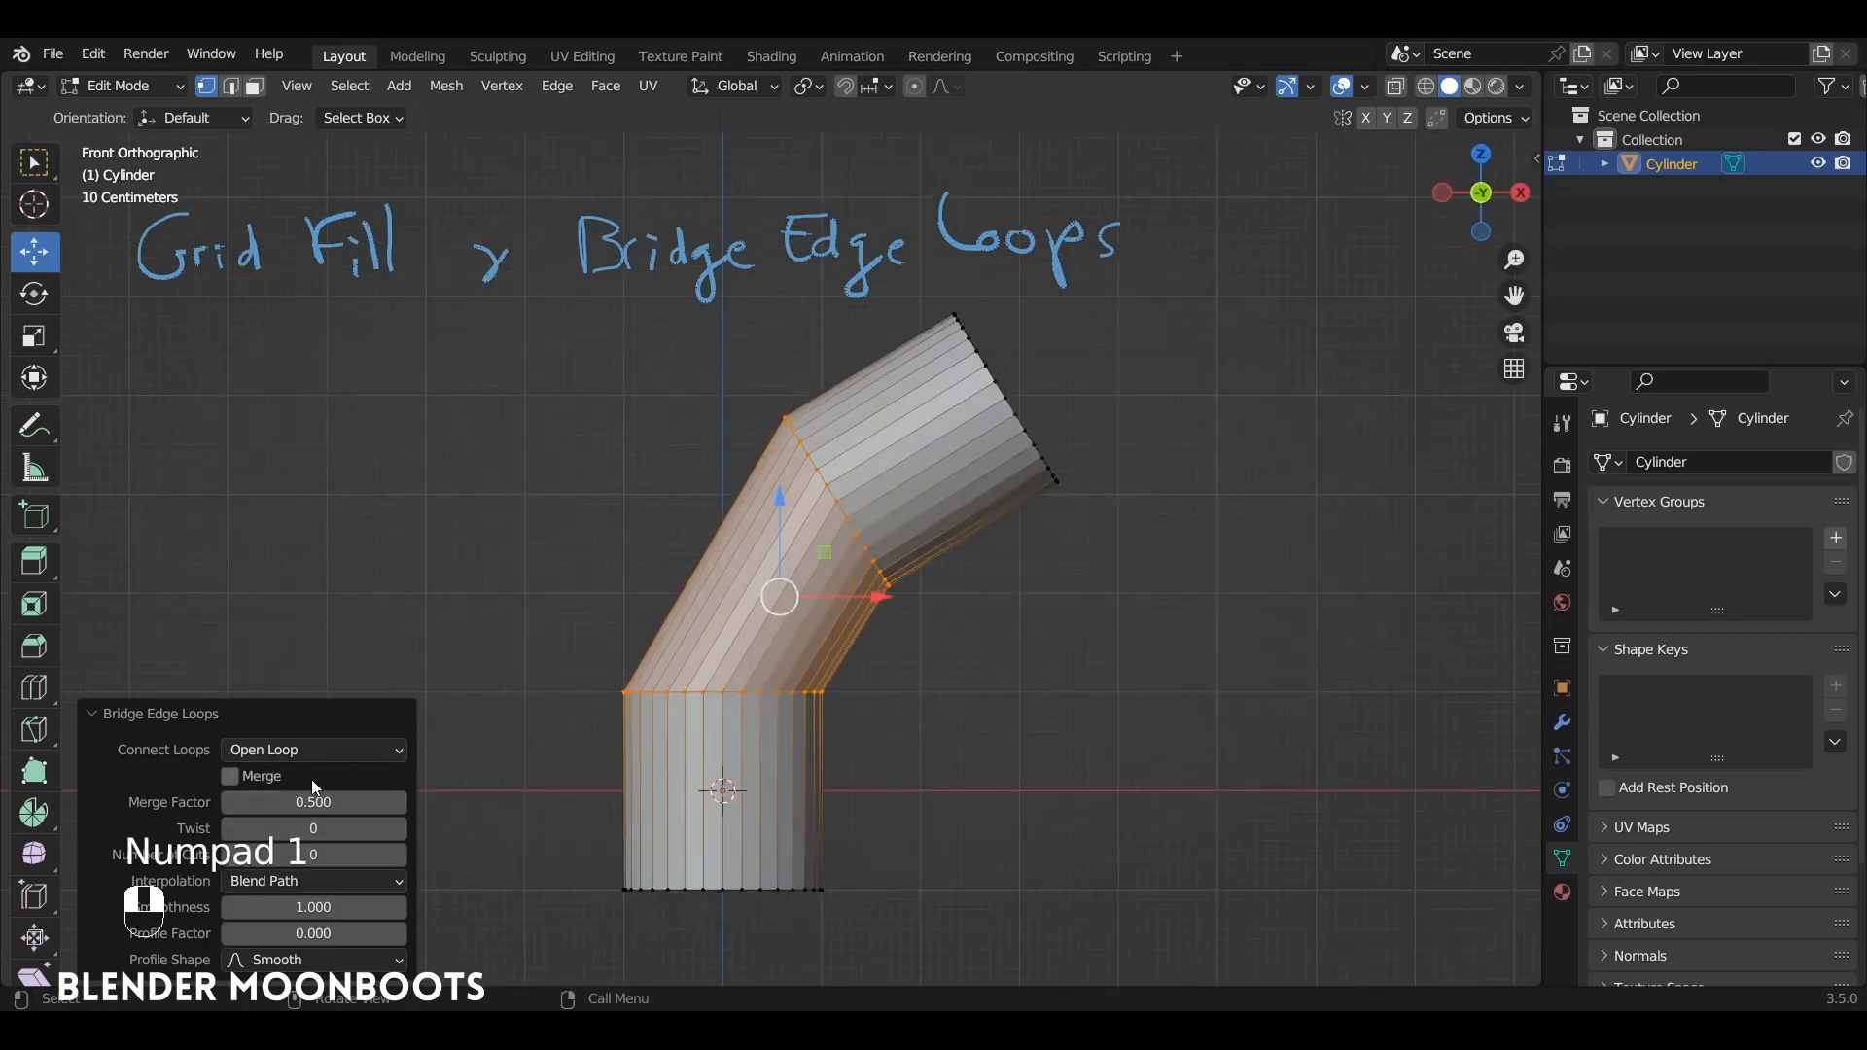
Step: Try the bridge with 3 cuts and a smoothness of 0.784, and undo the whole bridge
{"action": "left_click", "coordinate": [398, 854]}
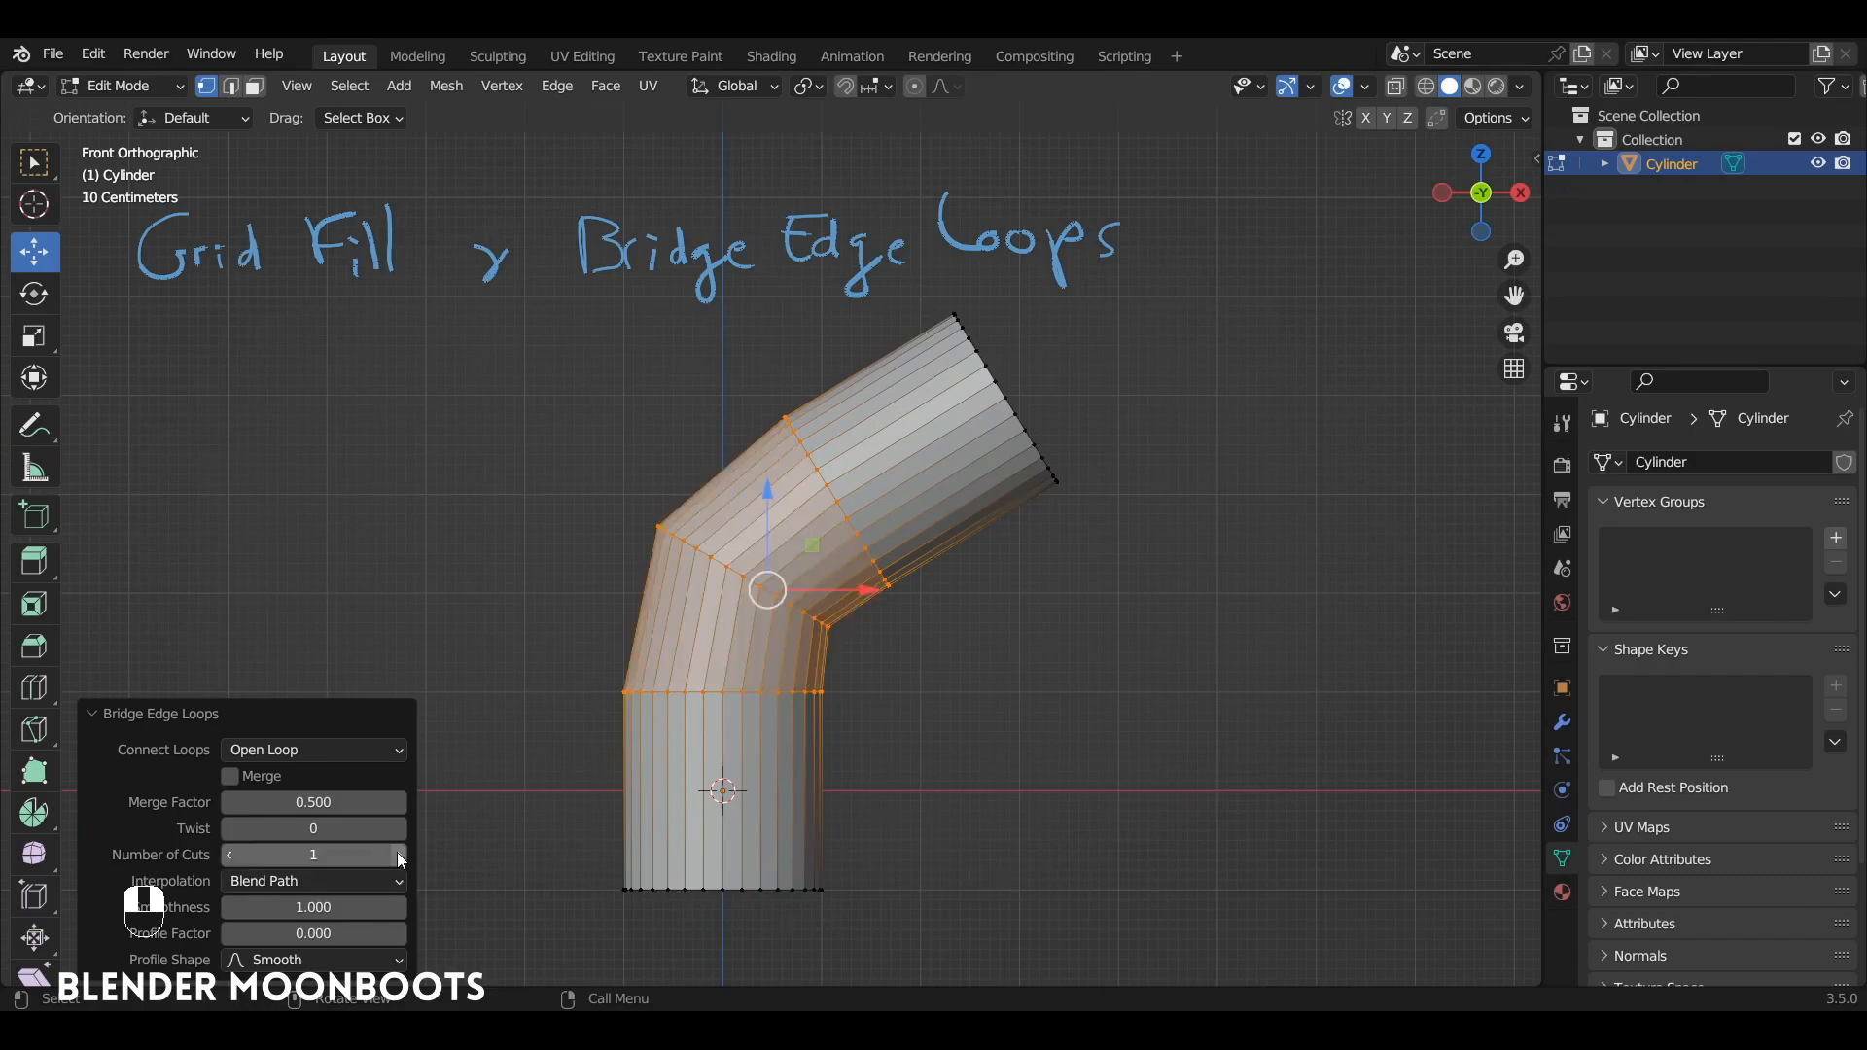
{"action": "left_click", "coordinate": [399, 855]}
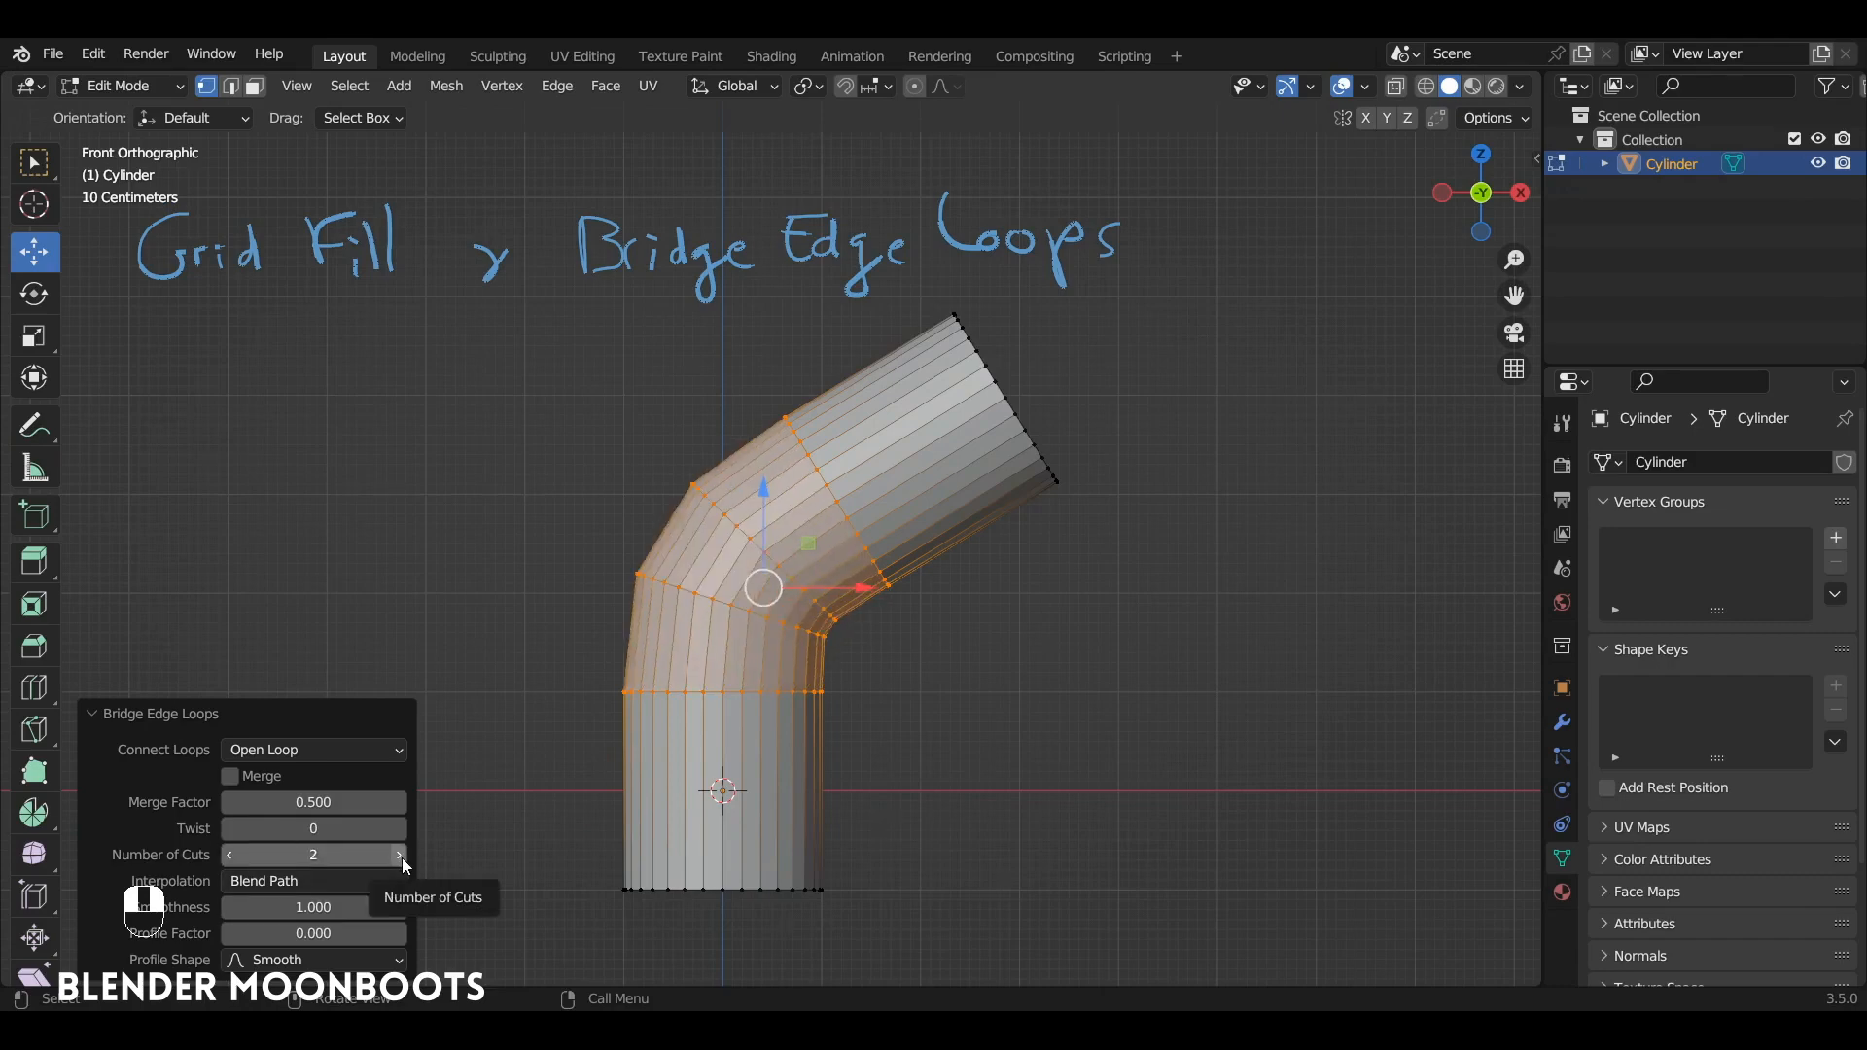
{"action": "left_click", "coordinate": [400, 856]}
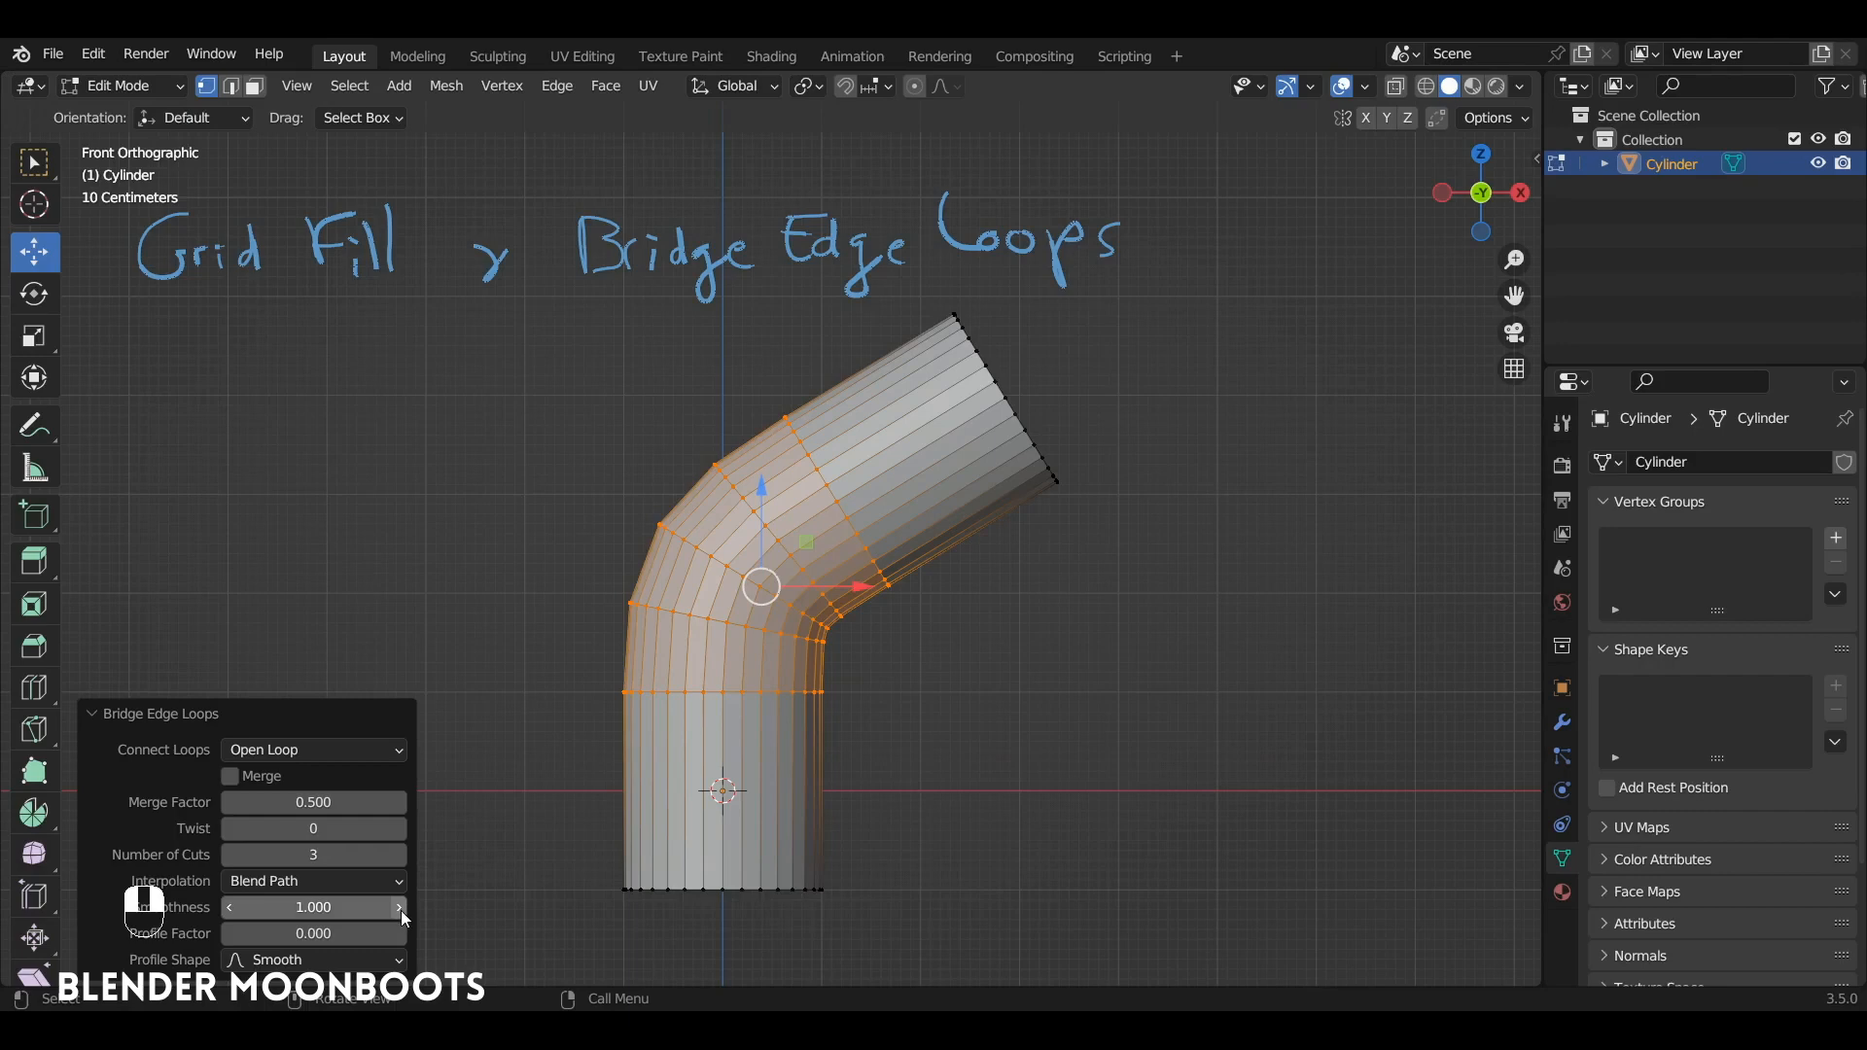
{"action": "left_click_drag", "start_coordinate": [400, 910], "coordinate": [236, 894]}
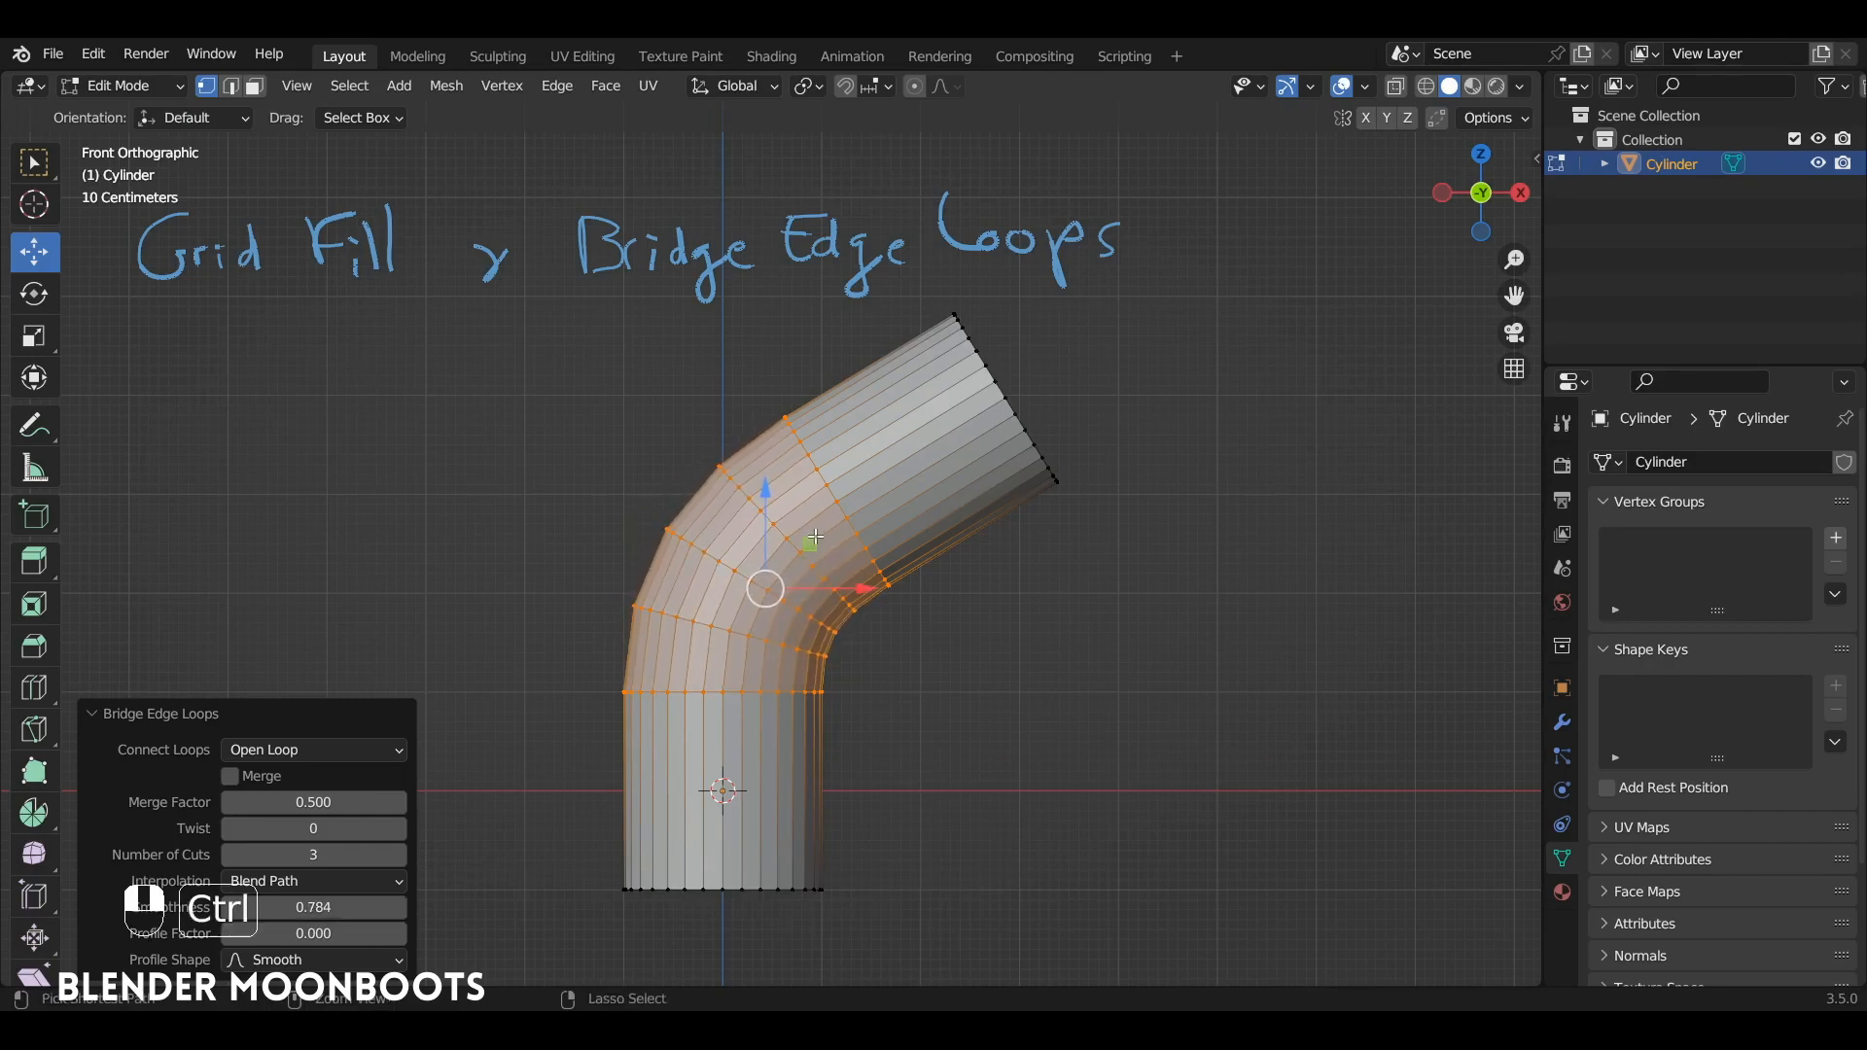
{"action": "key", "text": "ctrl+z"}
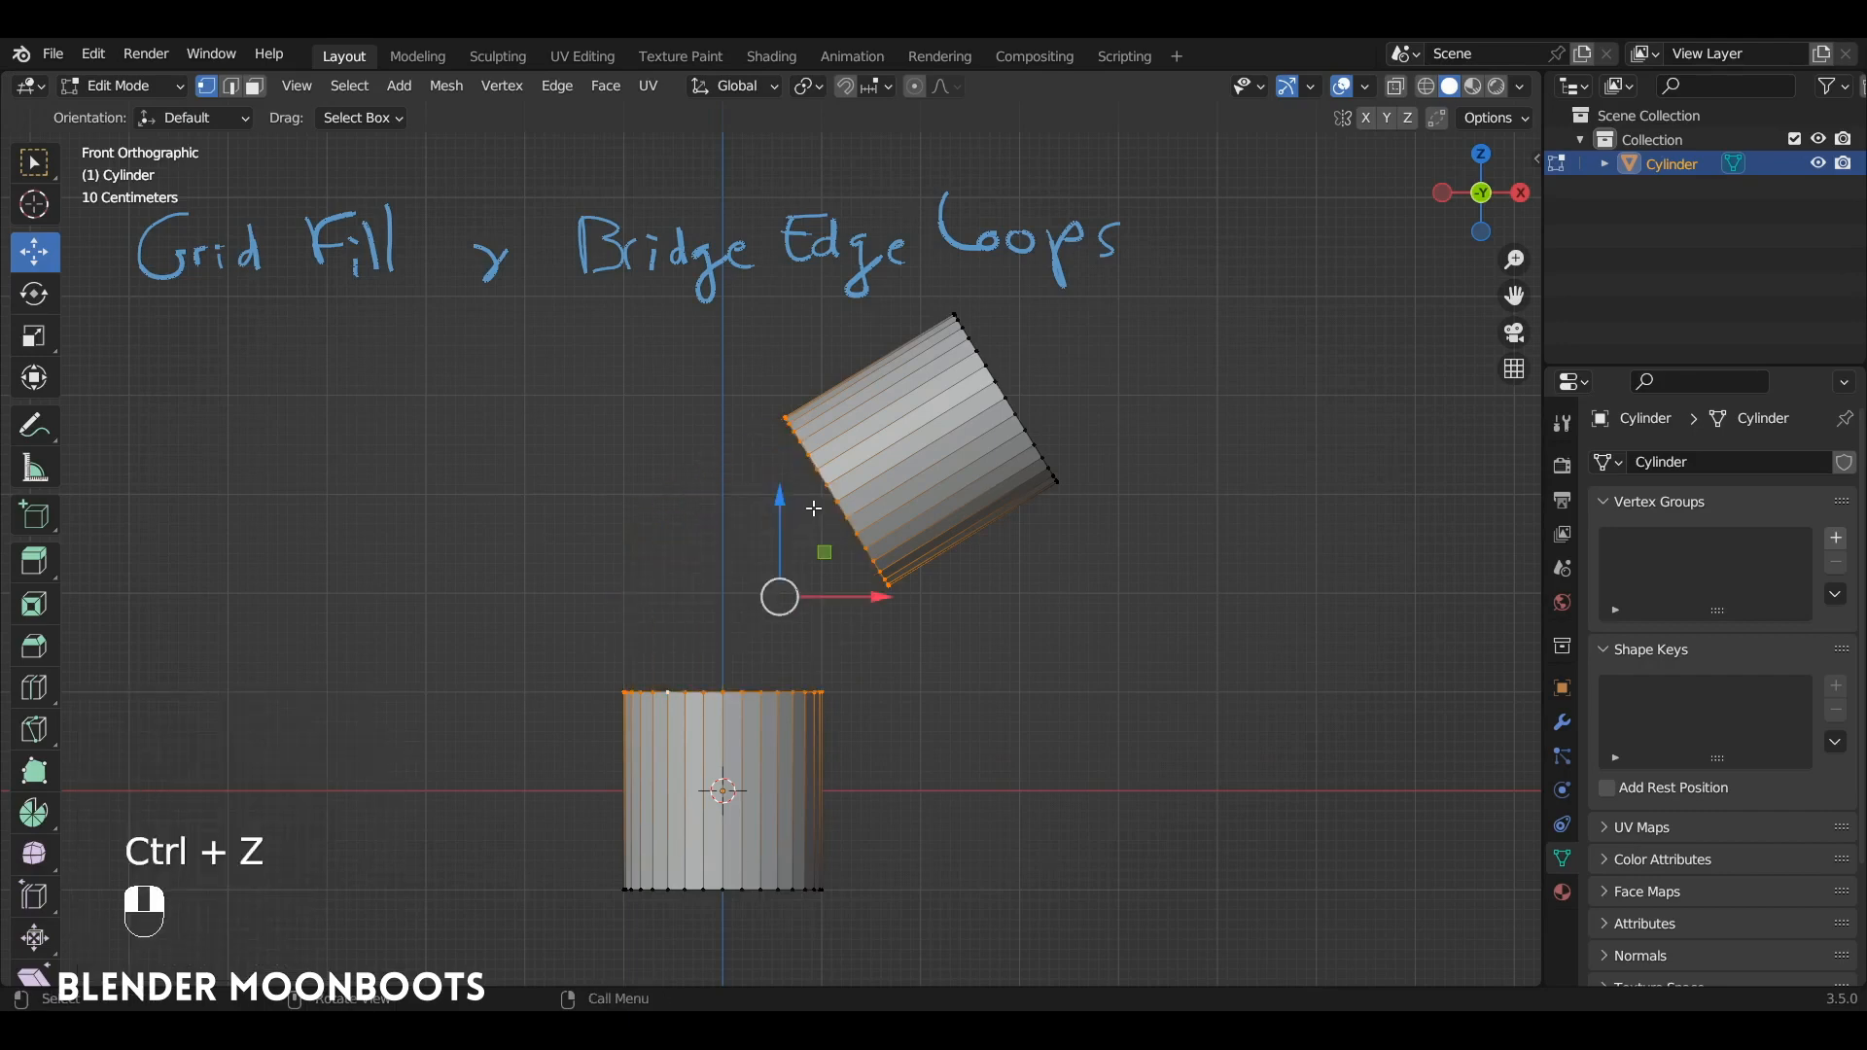
Step: Bridge the two selected rims with the LoopTools Bridge using 3 segments, and adjust the bridge's strength
{"action": "right_click", "coordinate": [922, 426]}
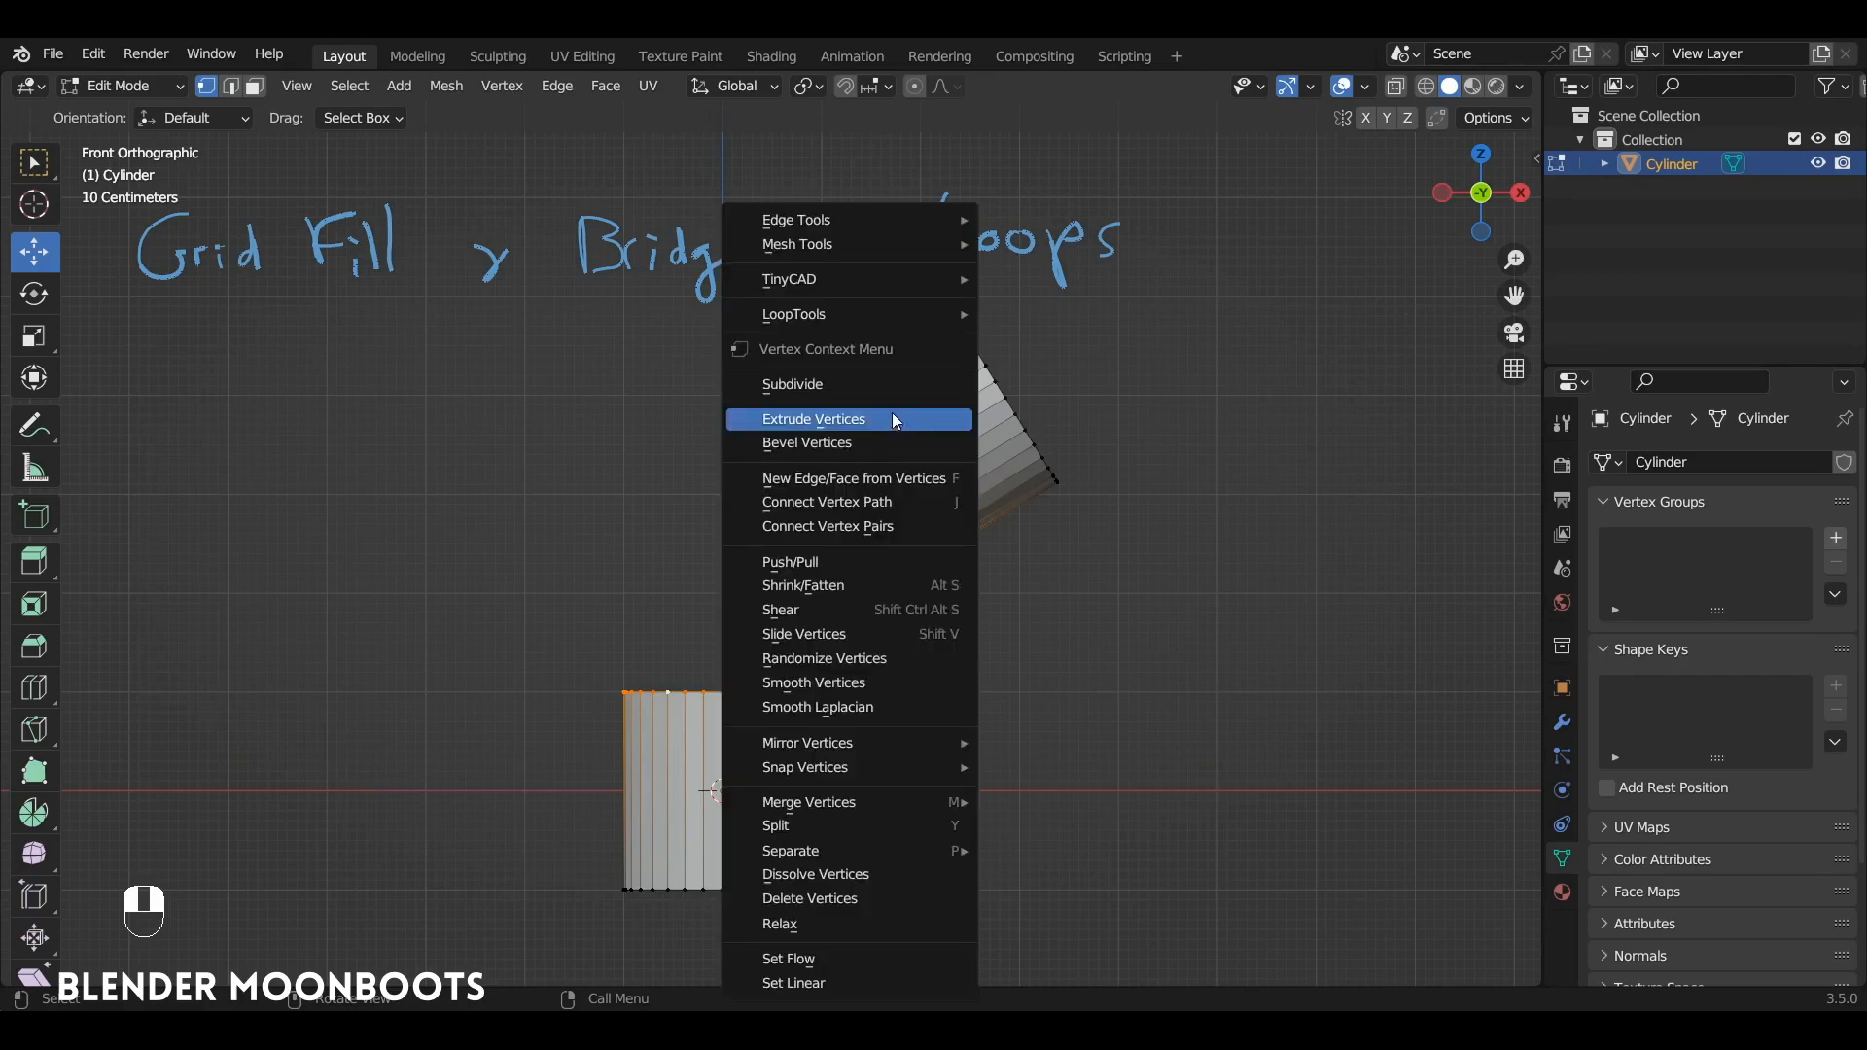
{"action": "mouse_move", "coordinate": [879, 313]}
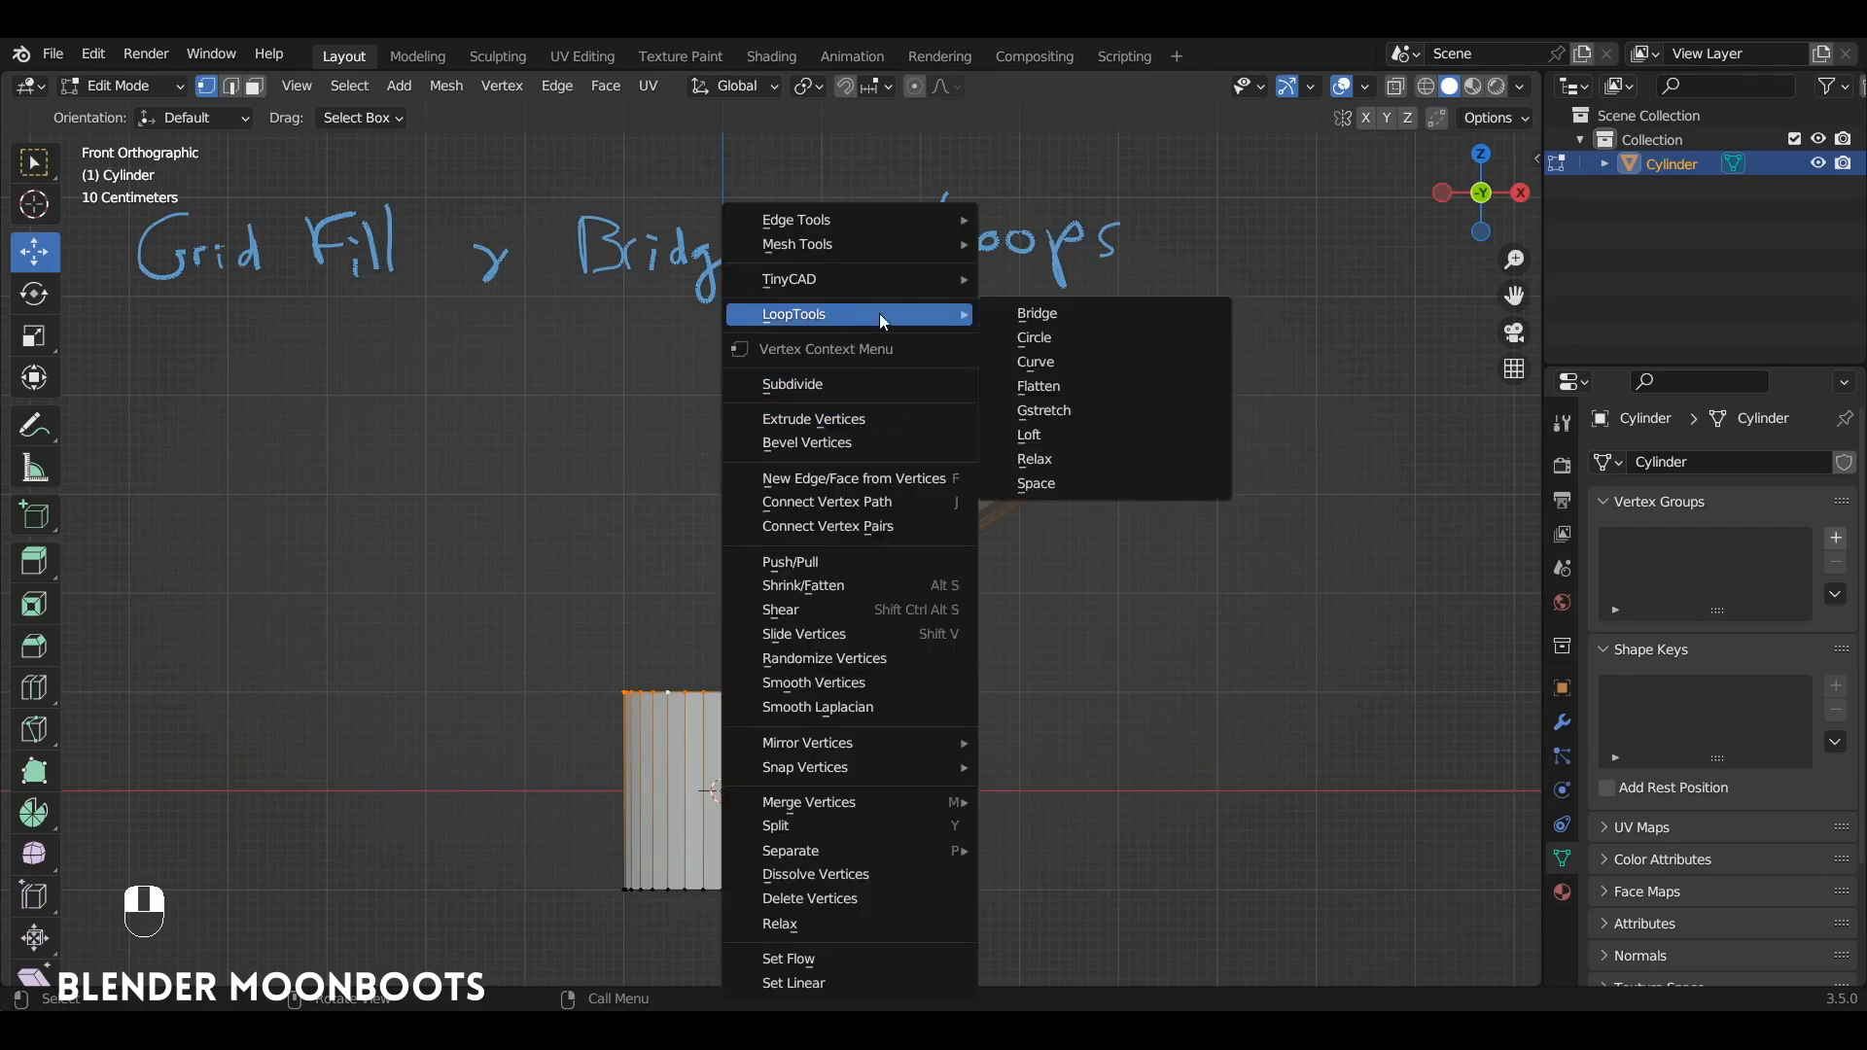
{"action": "left_click", "coordinate": [1081, 317]}
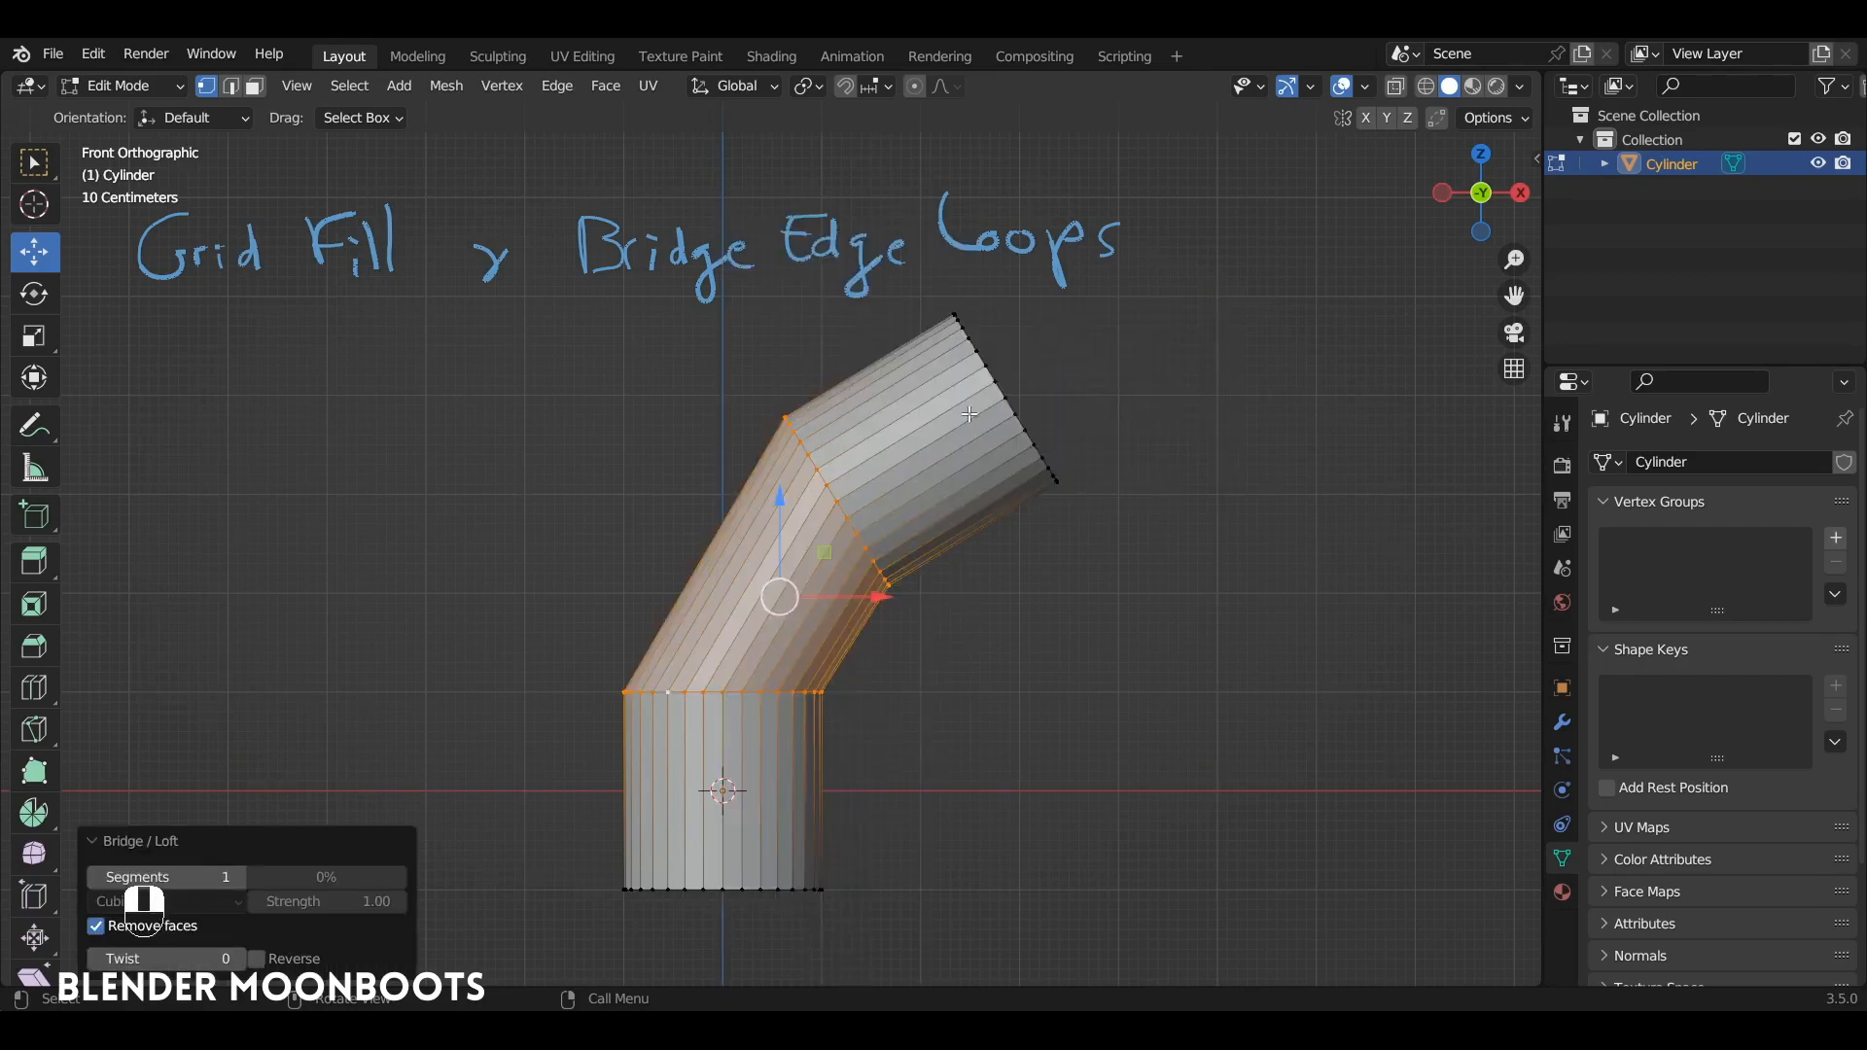
{"action": "left_click", "coordinate": [241, 878]}
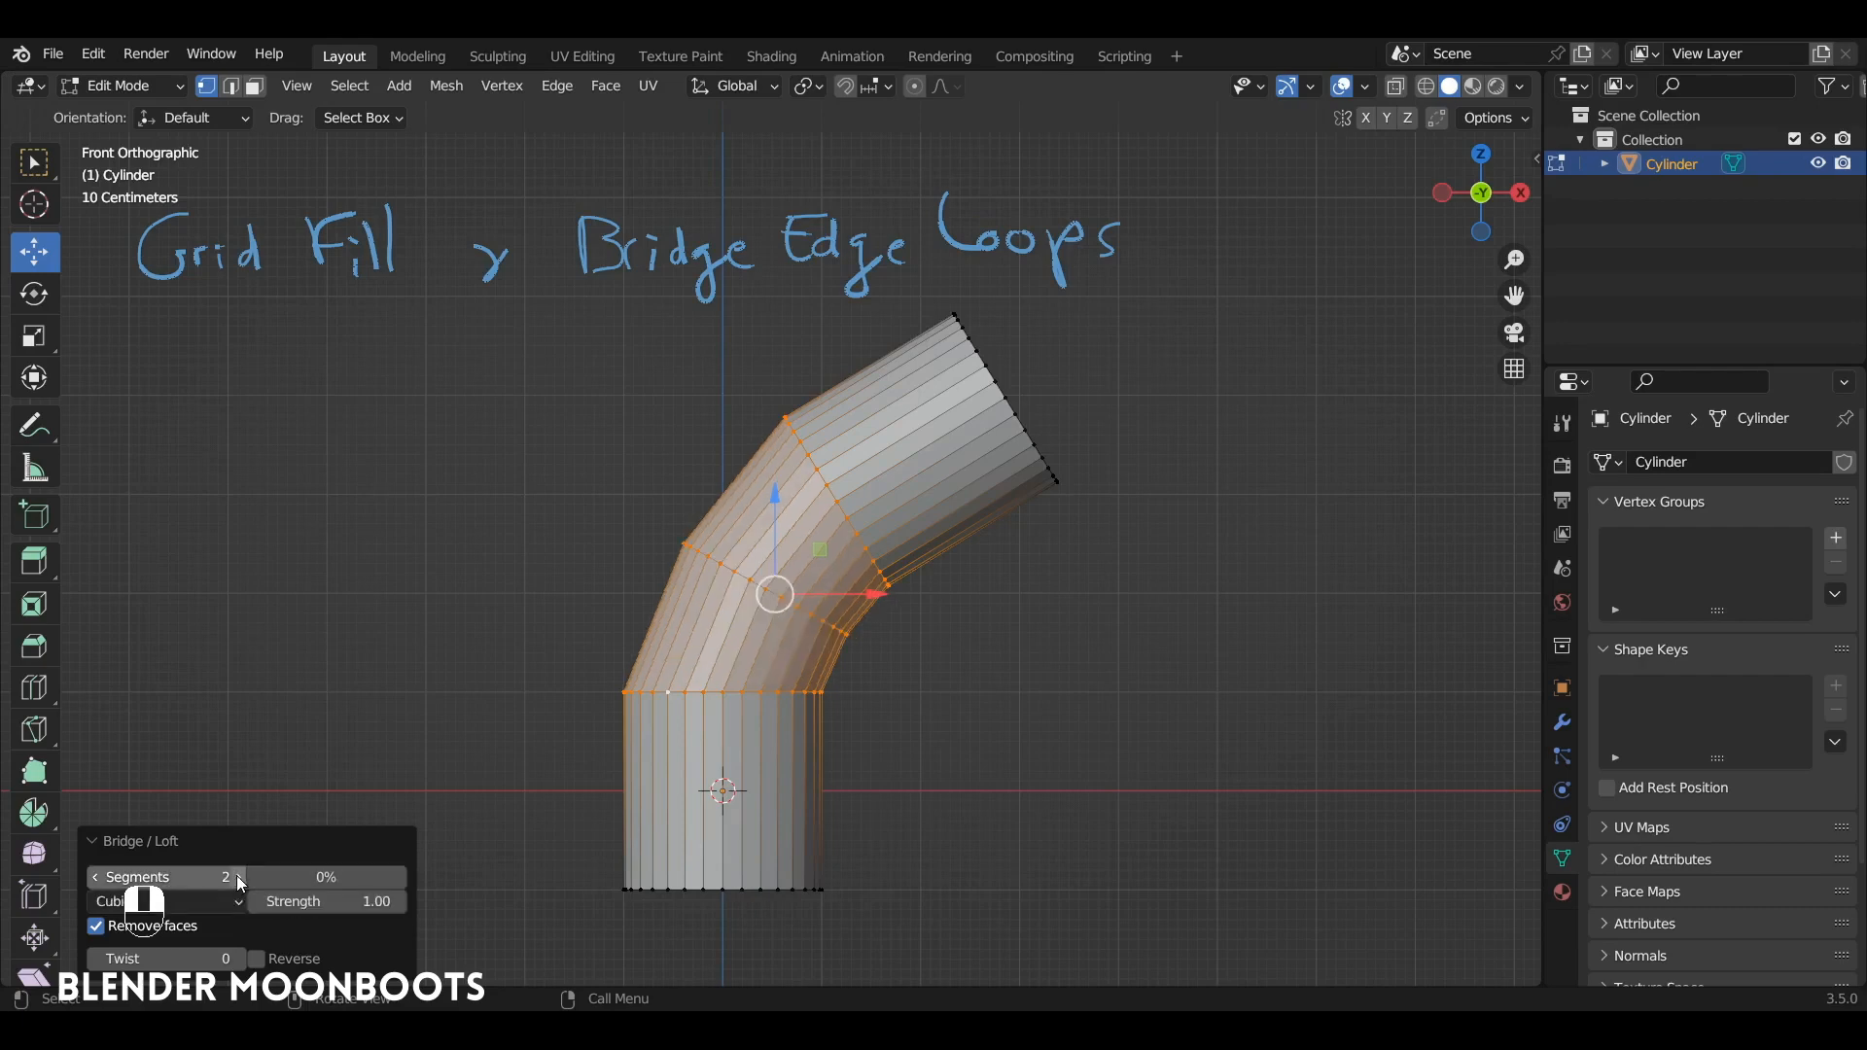
{"action": "left_click", "coordinate": [239, 878]}
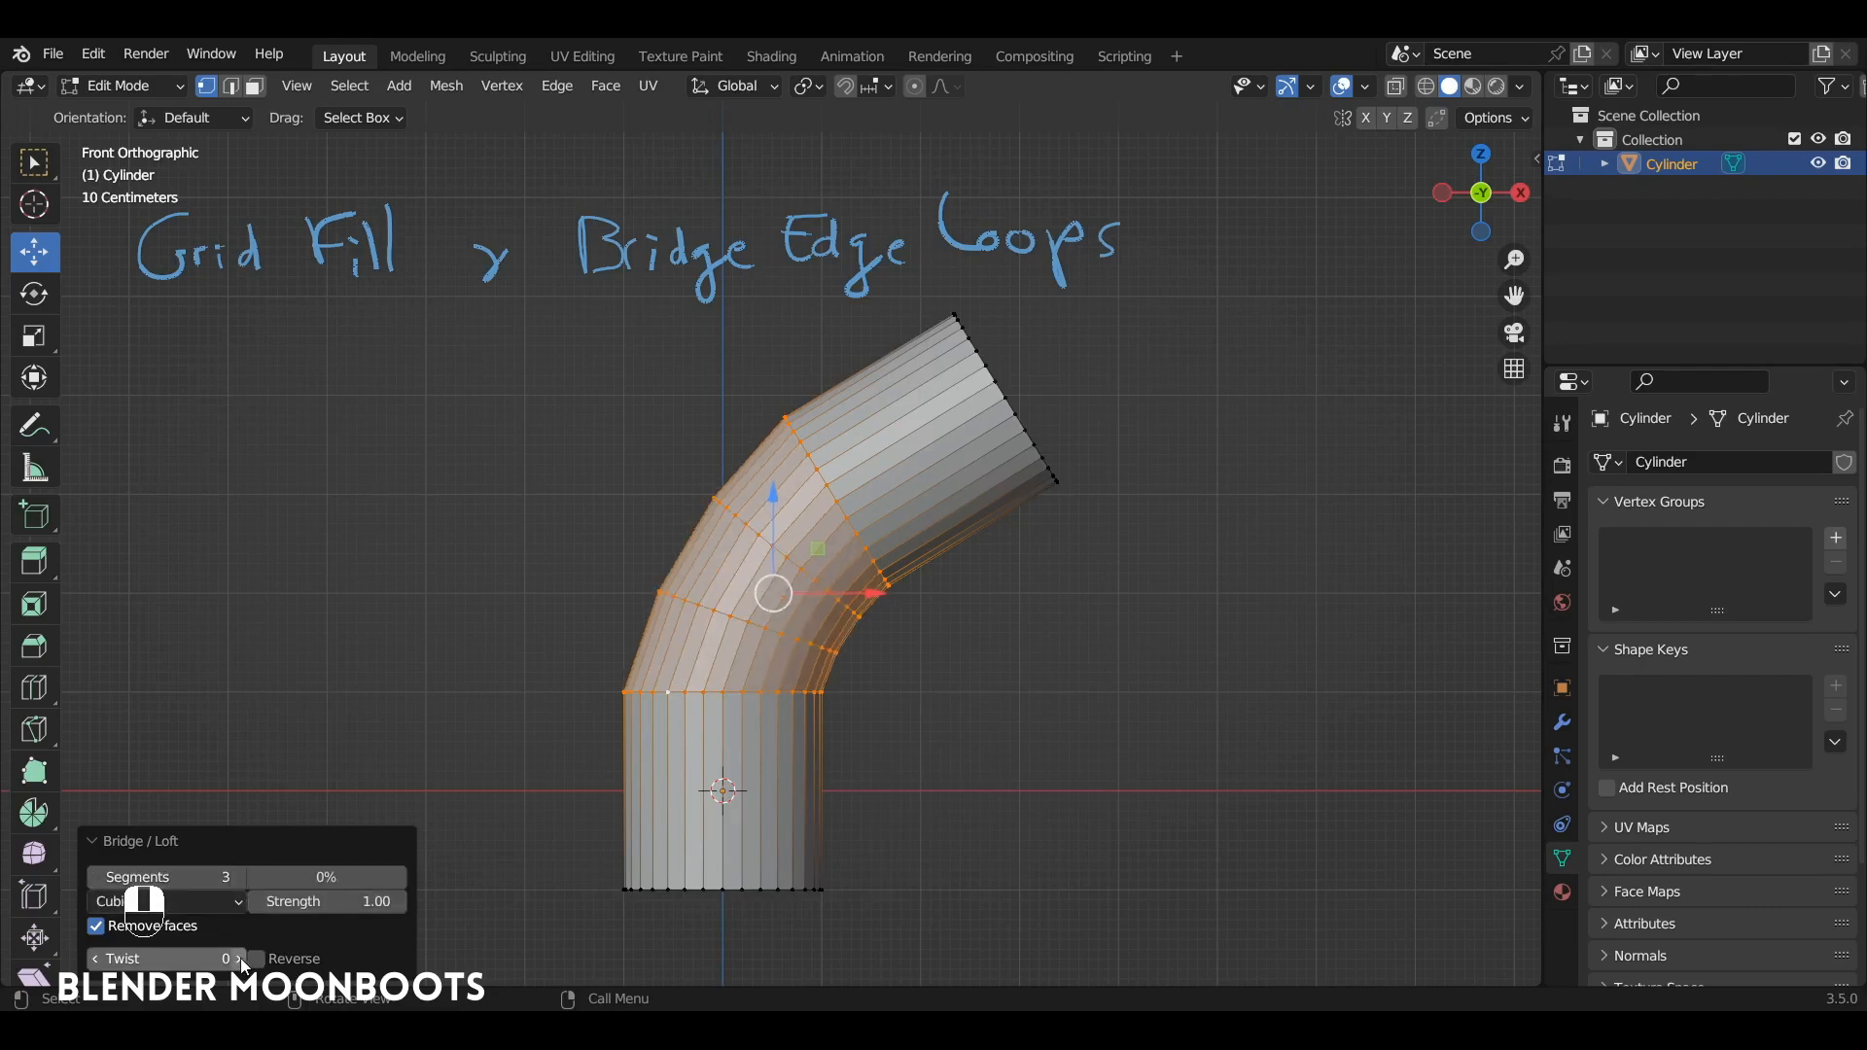
{"action": "left_click_drag", "start_coordinate": [336, 892], "coordinate": [505, 896]}
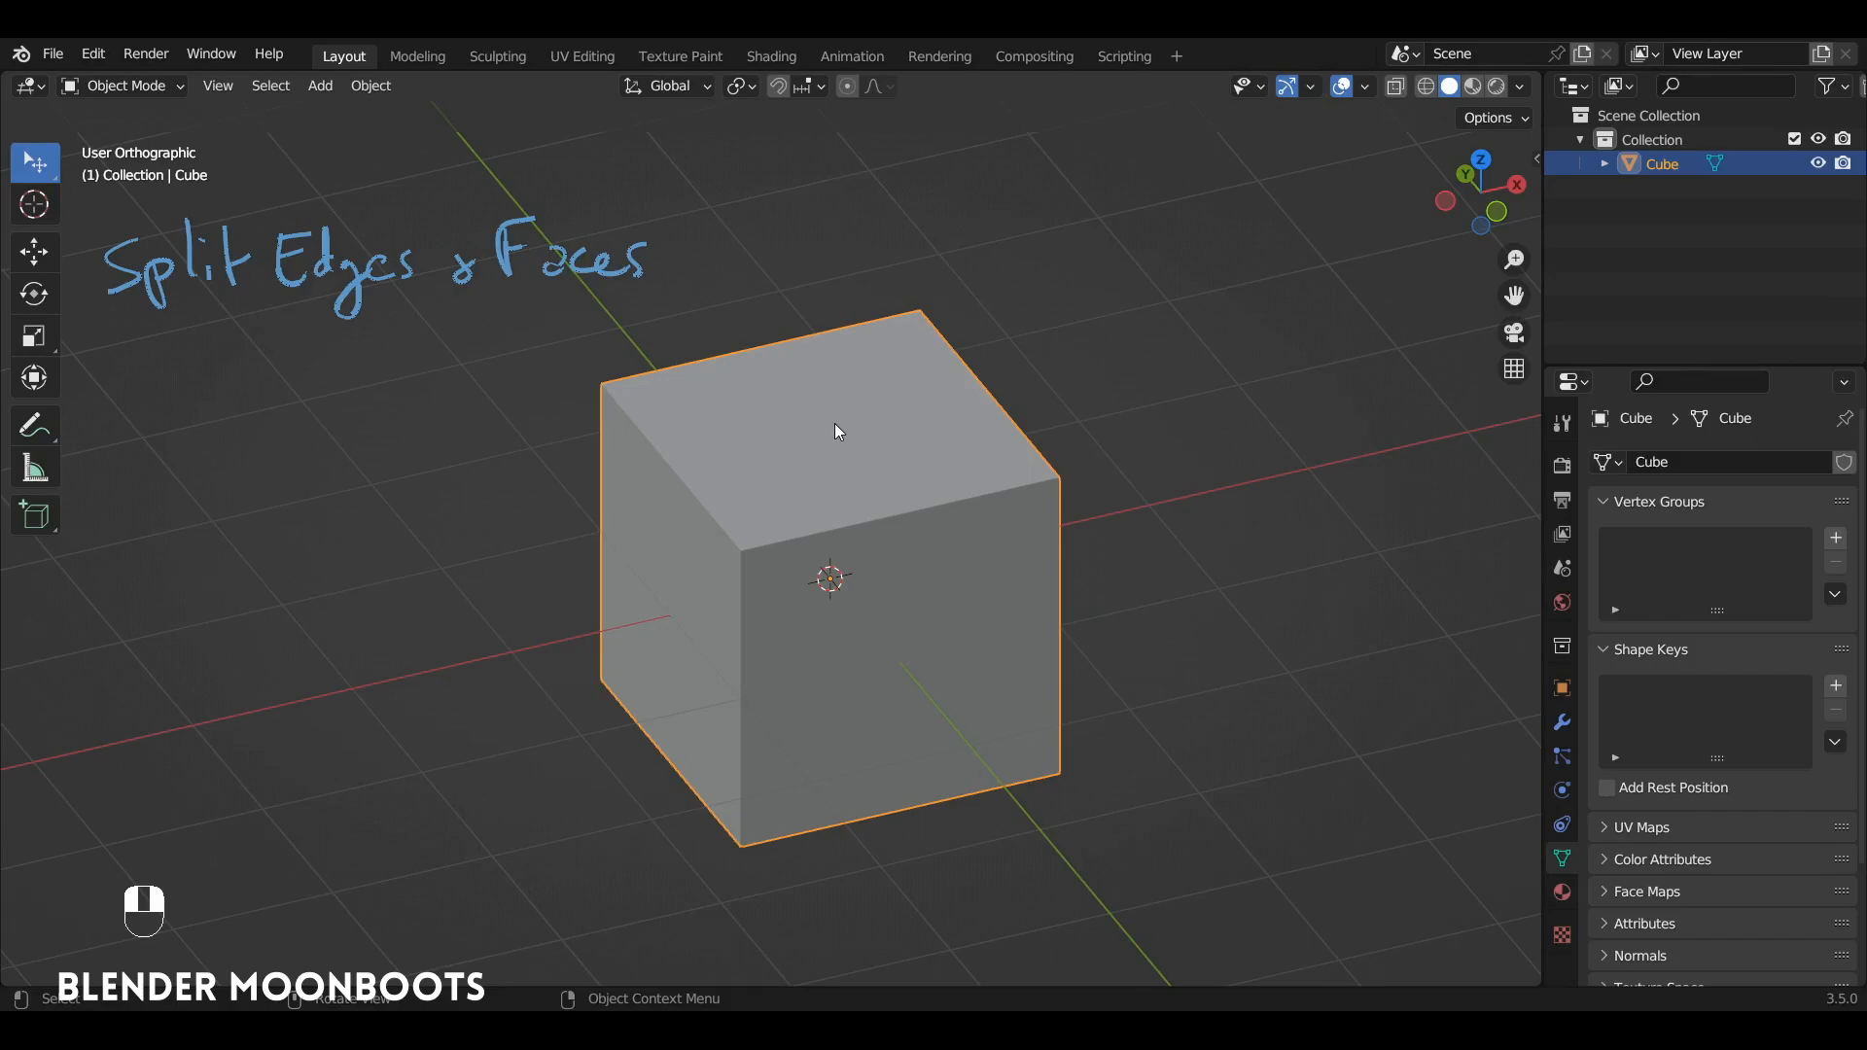
Step: Replace the default cube with a new plane, and open the plane for editing in top view
{"action": "left_click_drag", "start_coordinate": [844, 423], "coordinate": [906, 447], "text": "alt"}
{"action": "key", "text": "x"}
{"action": "left_click", "coordinate": [862, 454]}
{"action": "key", "text": "shift+a"}
{"action": "mouse_move", "coordinate": [860, 442]}
{"action": "left_click", "coordinate": [930, 433]}
{"action": "key", "text": "KP_7"}
{"action": "key", "text": "Tab"}
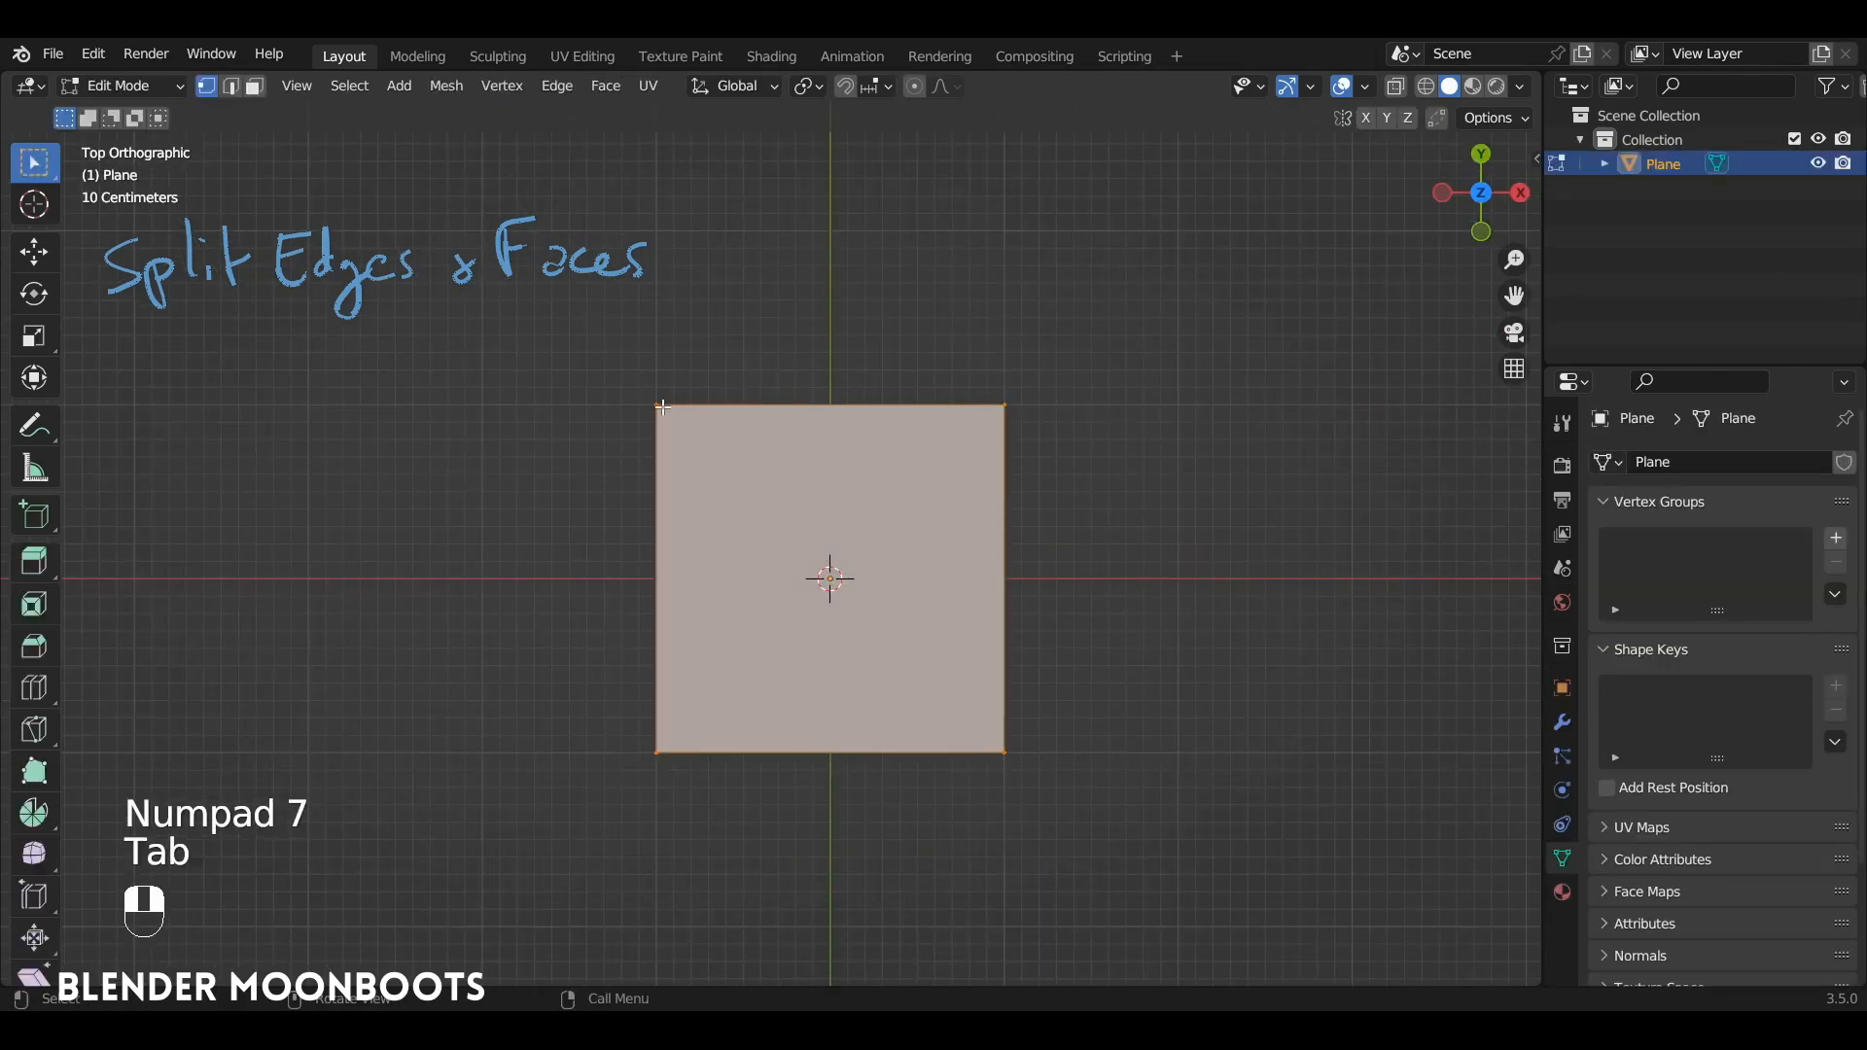
Step: Delete the plane's two upper vertices, and reposition the remaining edge, rotated about 38° counter-clockwise
{"action": "left_click", "coordinate": [1011, 384], "text": "shift"}
{"action": "key", "text": "x"}
{"action": "left_click", "coordinate": [1008, 385]}
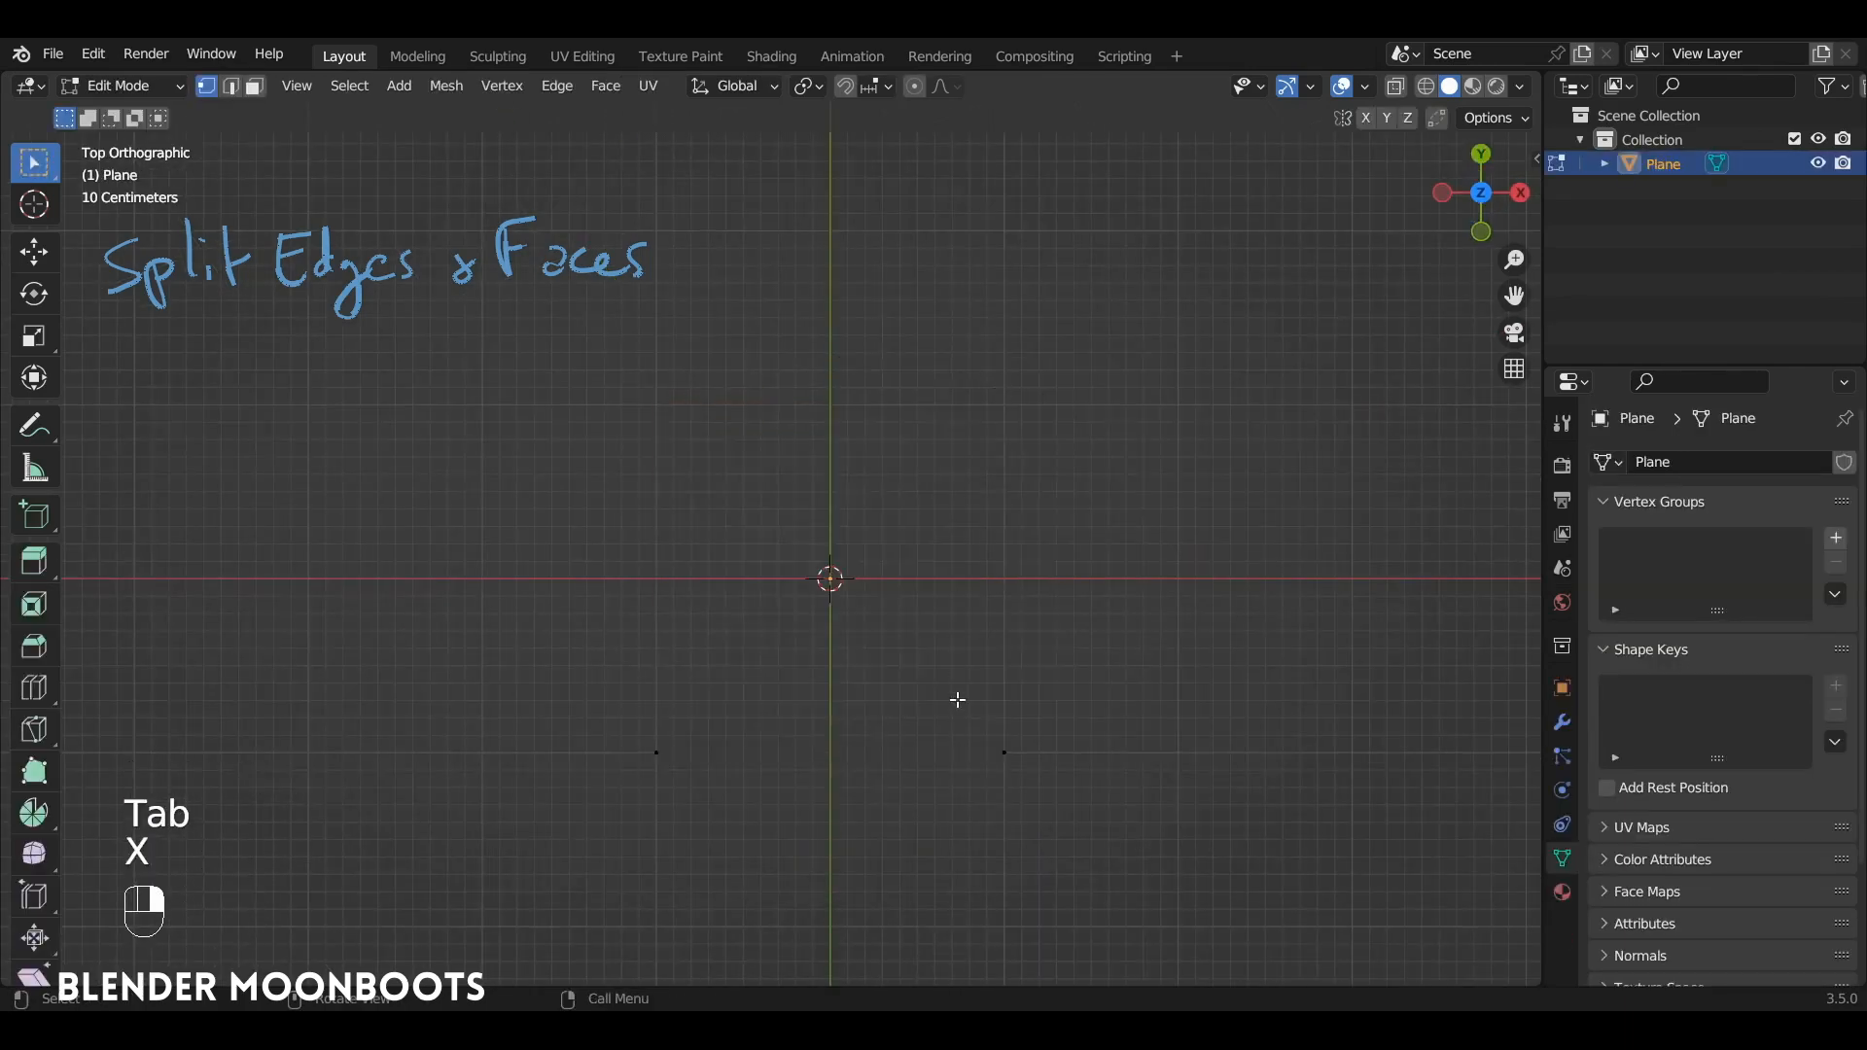
{"action": "key", "text": "a"}
{"action": "key", "text": "g"}
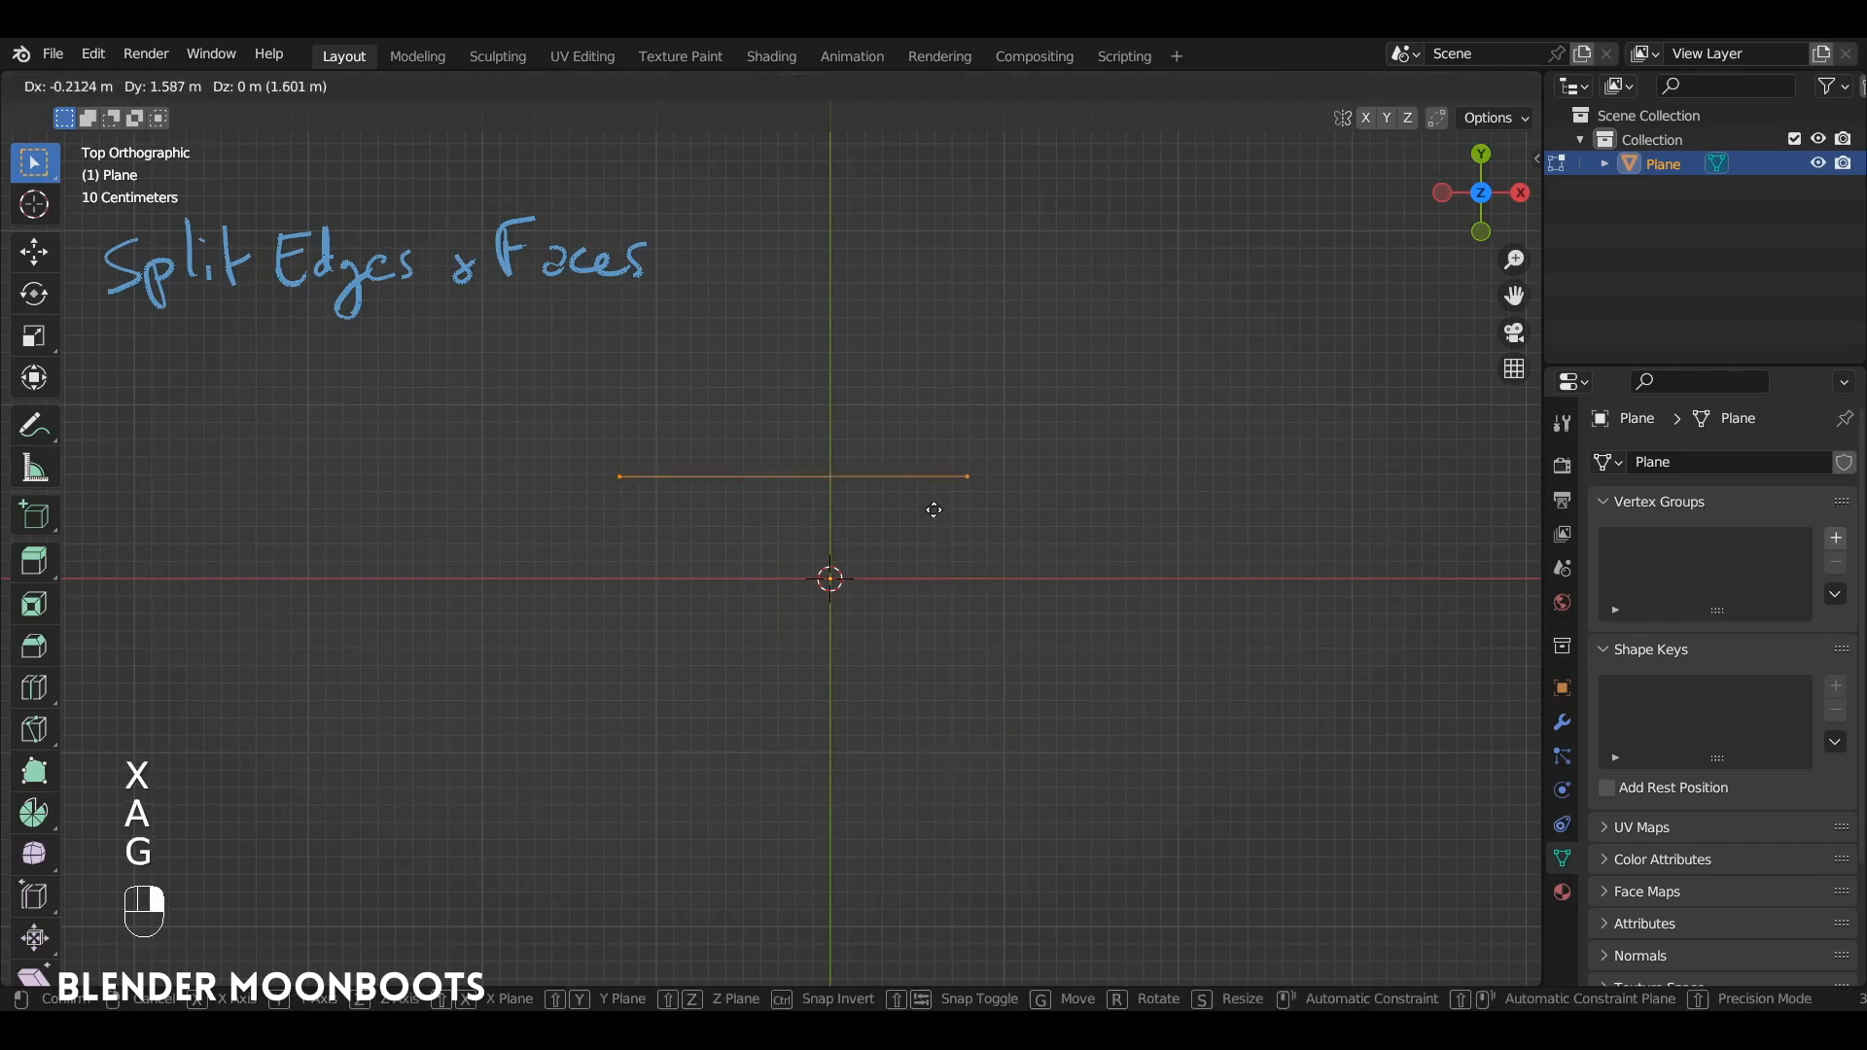
{"action": "key", "text": "r"}
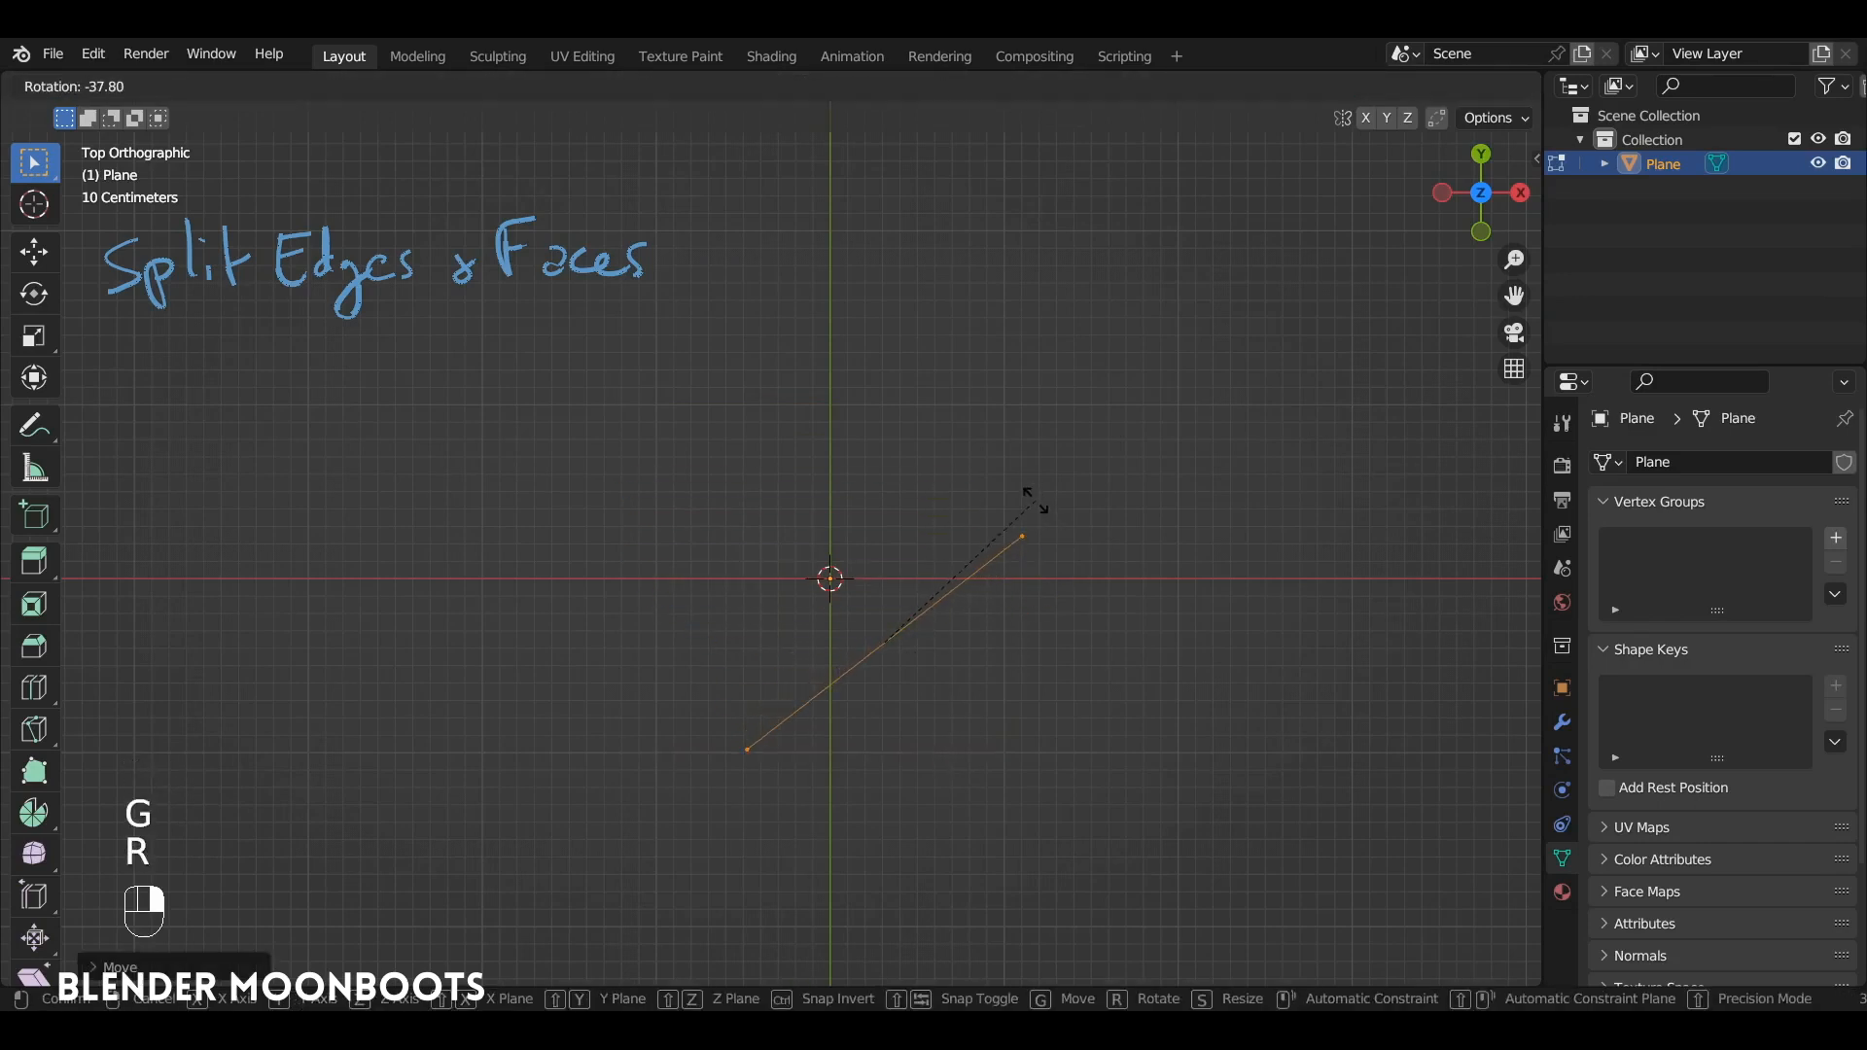
{"action": "left_click", "coordinate": [1050, 500]}
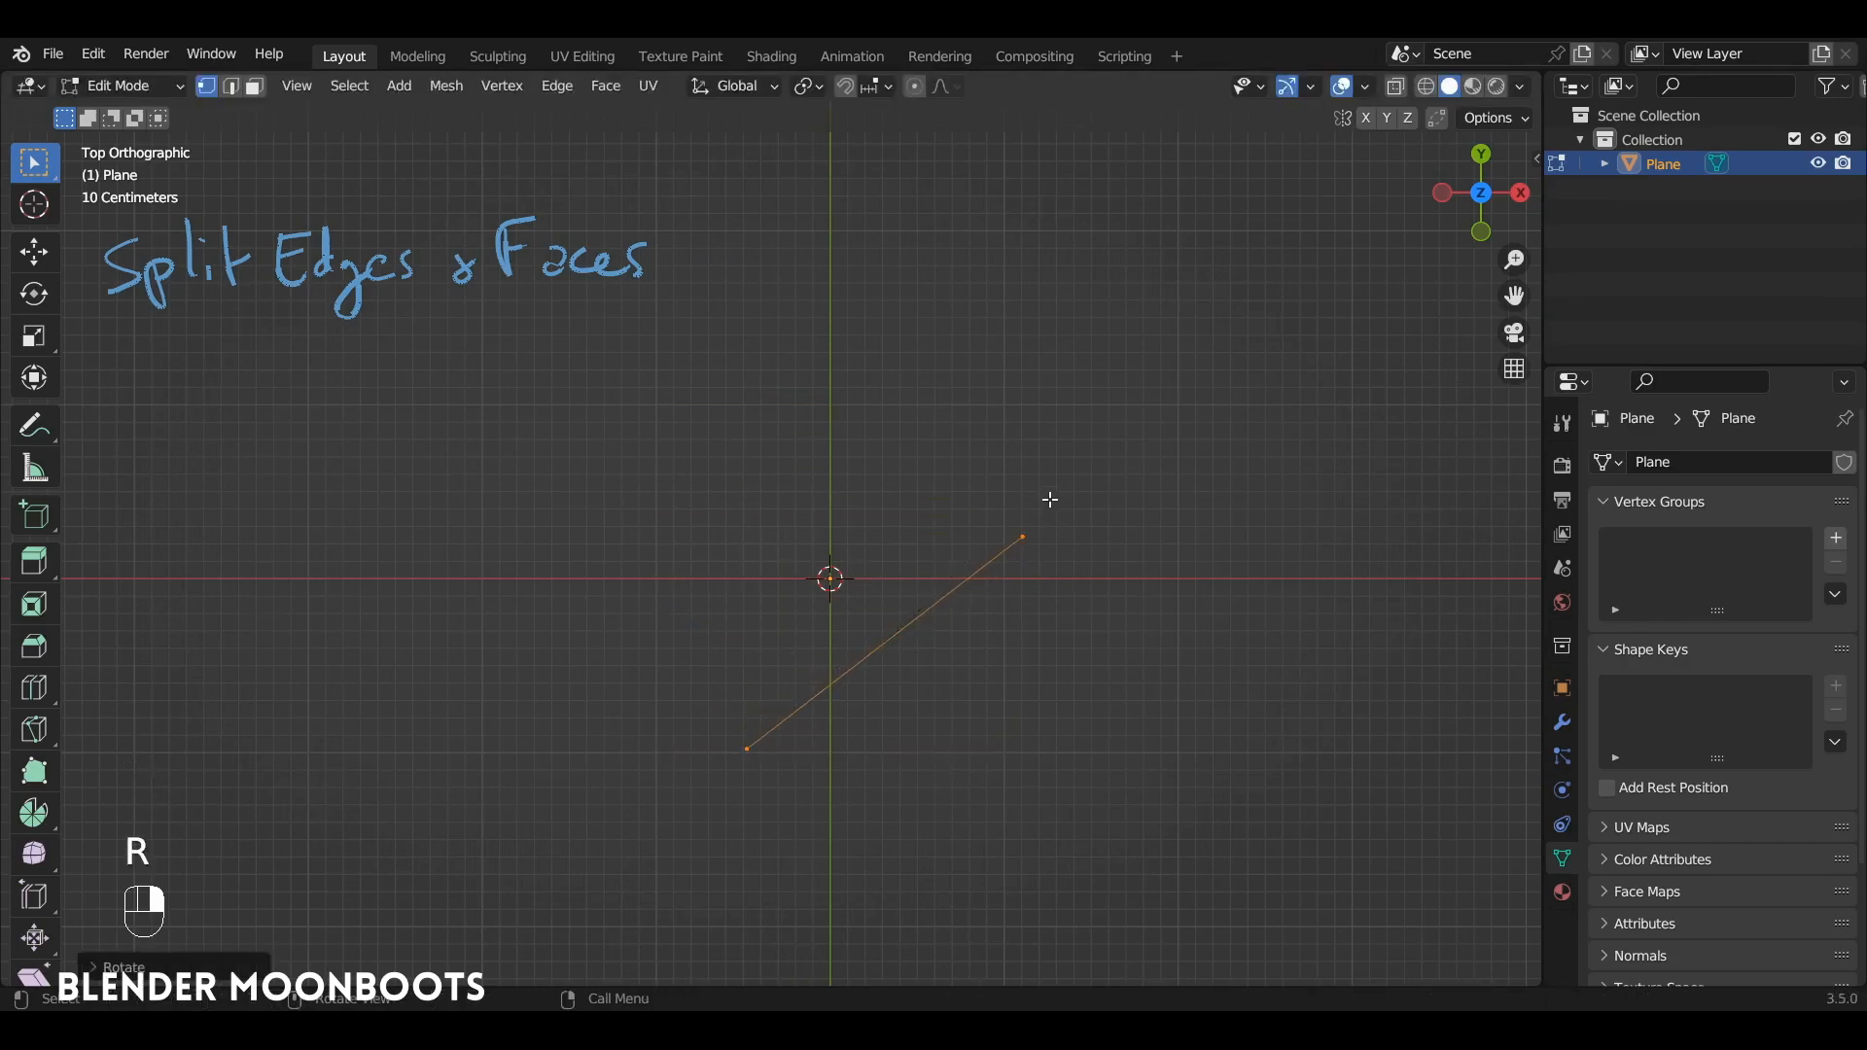
Step: Enable Auto Merge together with Split Edges & Faces in the editing options
{"action": "left_click", "coordinate": [1494, 118]}
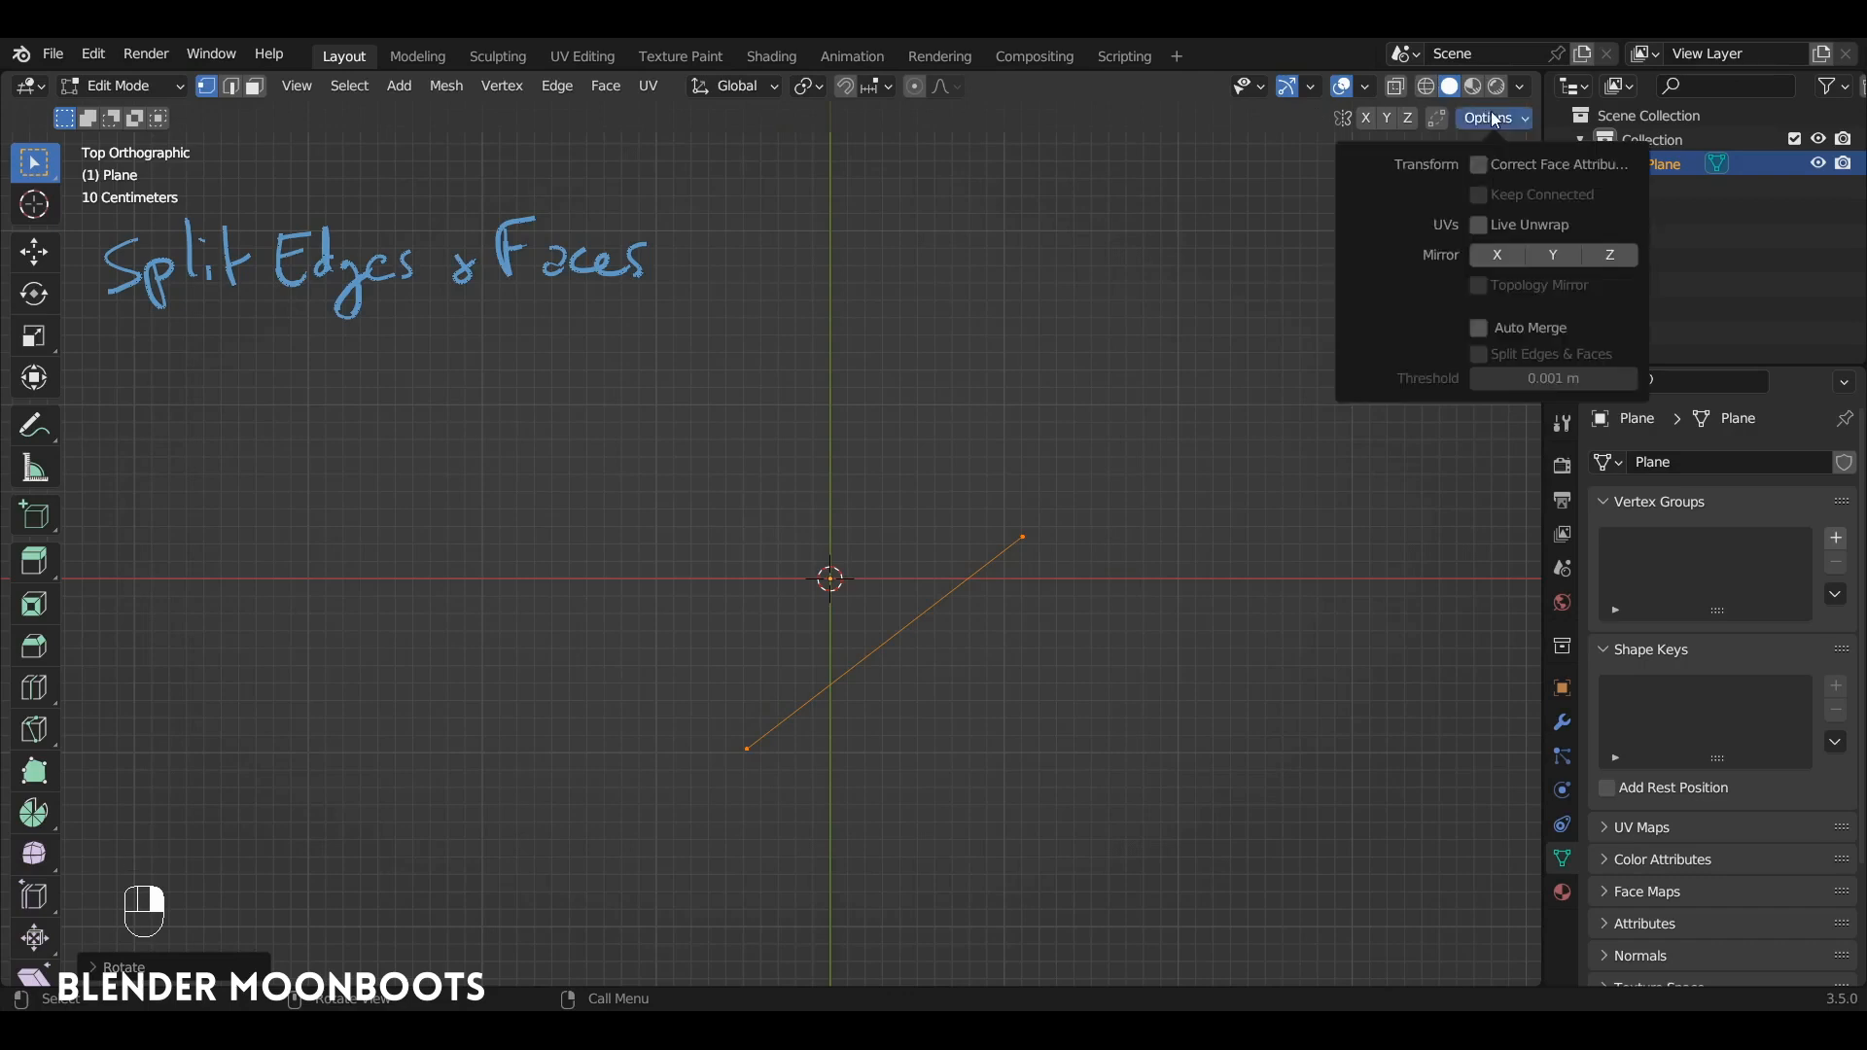
{"action": "left_click", "coordinate": [1478, 328]}
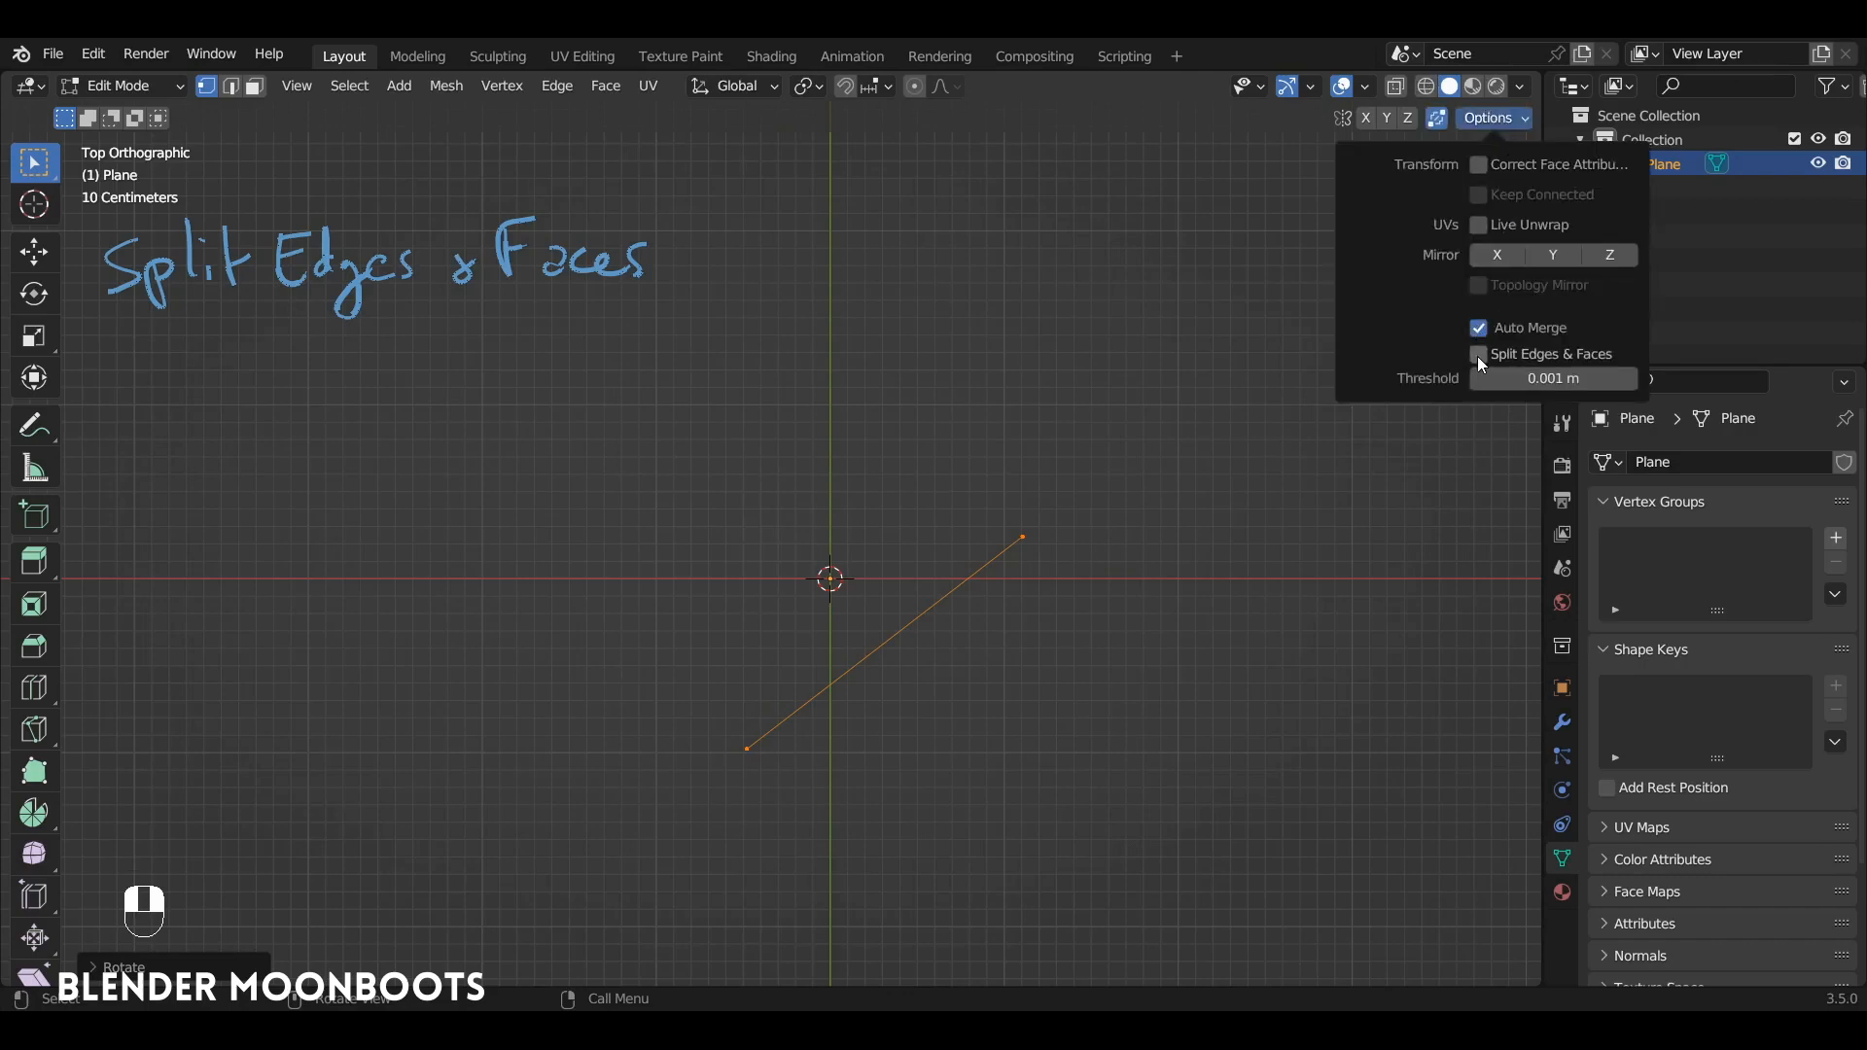
{"action": "left_click", "coordinate": [1478, 356]}
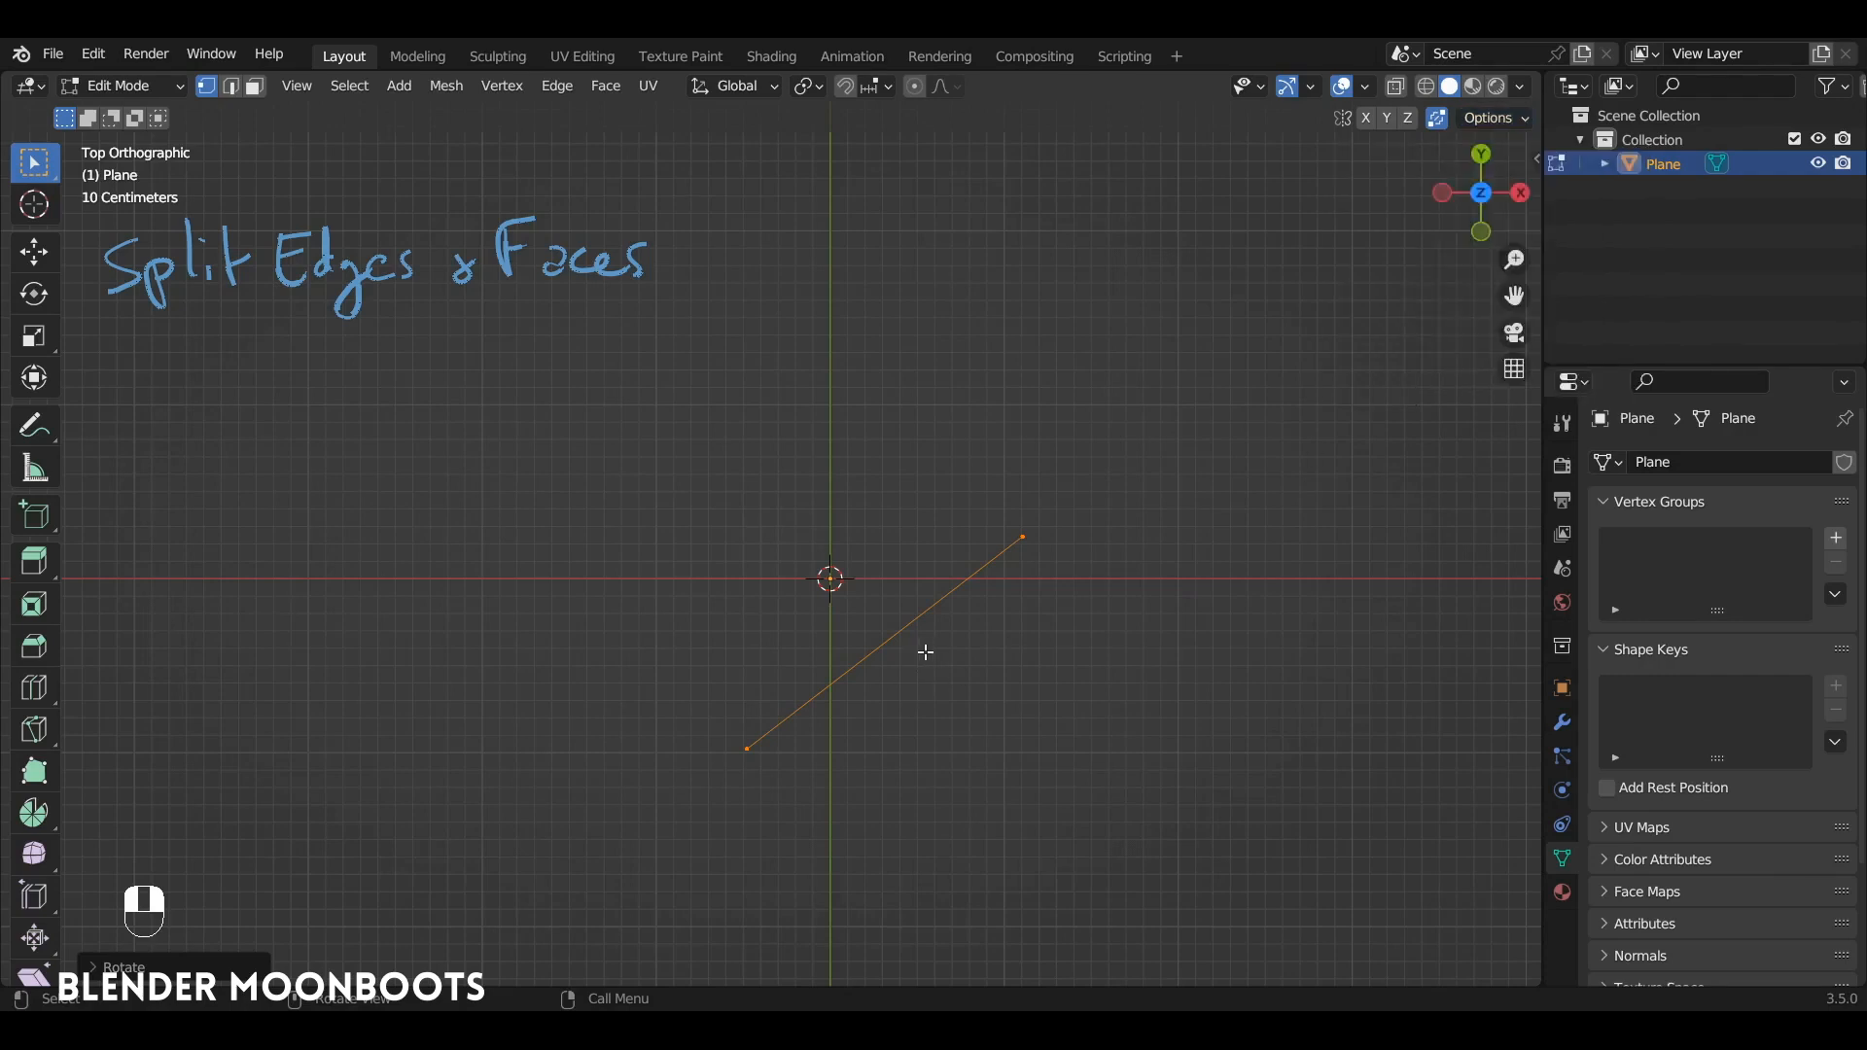
Step: Duplicate the slanted edge, rotate the copy to slope the opposite way, and place it across the original
{"action": "key", "text": "shift+d"}
{"action": "left_click", "coordinate": [779, 341]}
{"action": "key", "text": "r"}
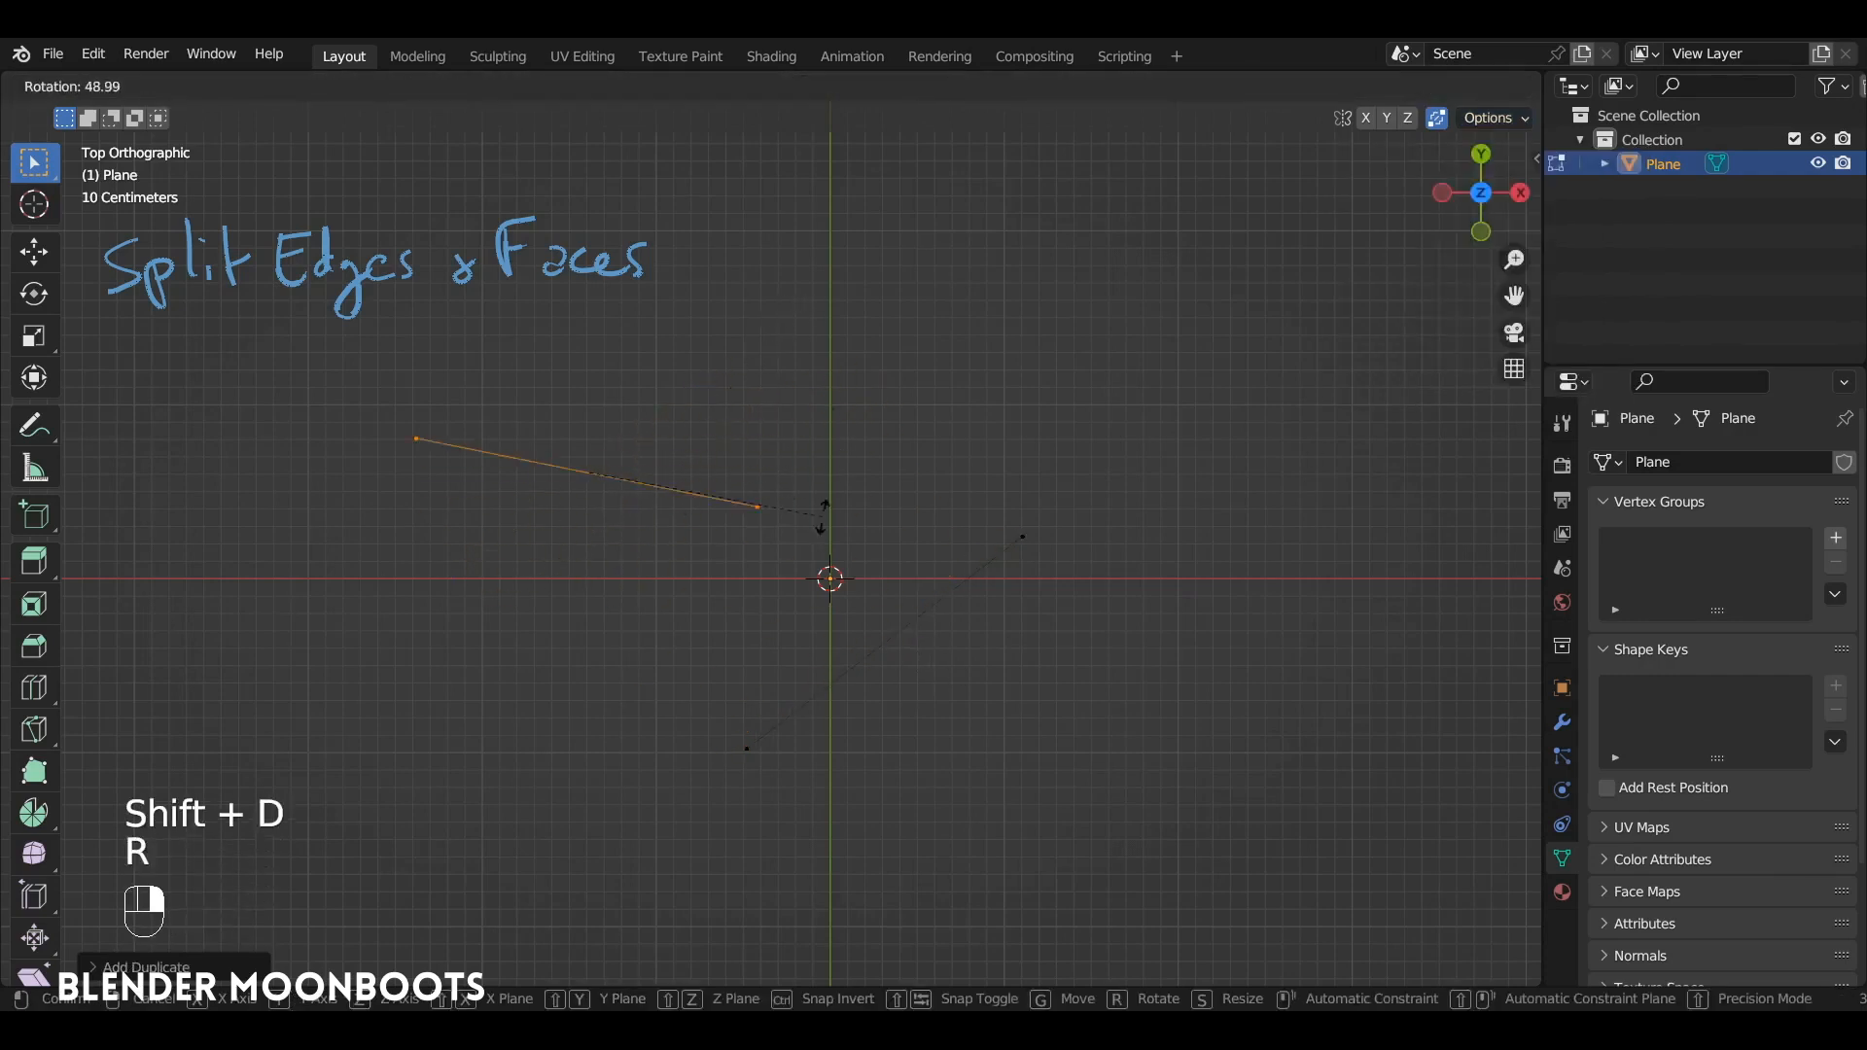
{"action": "left_click", "coordinate": [773, 576]}
{"action": "key", "text": "g"}
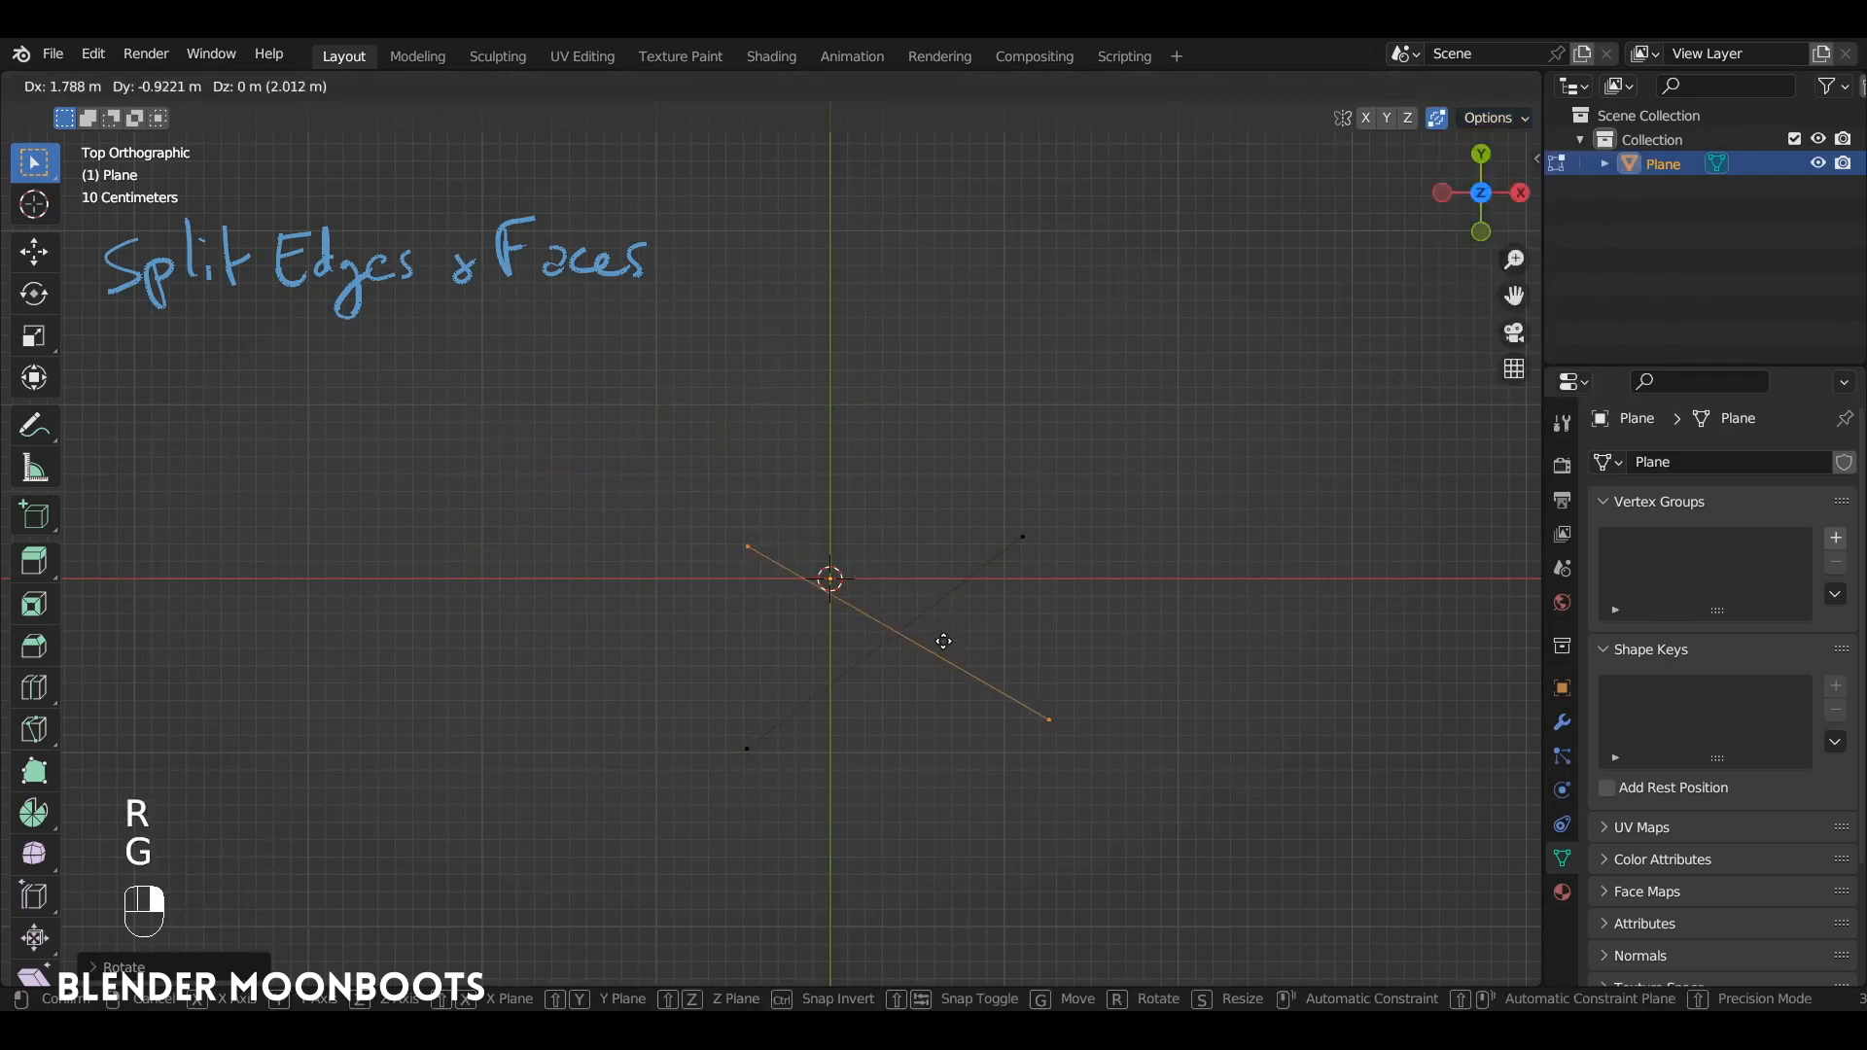
{"action": "left_click", "coordinate": [944, 640]}
Step: Check the crossing of the two edges for a shared vertex
{"action": "key", "text": "a"}
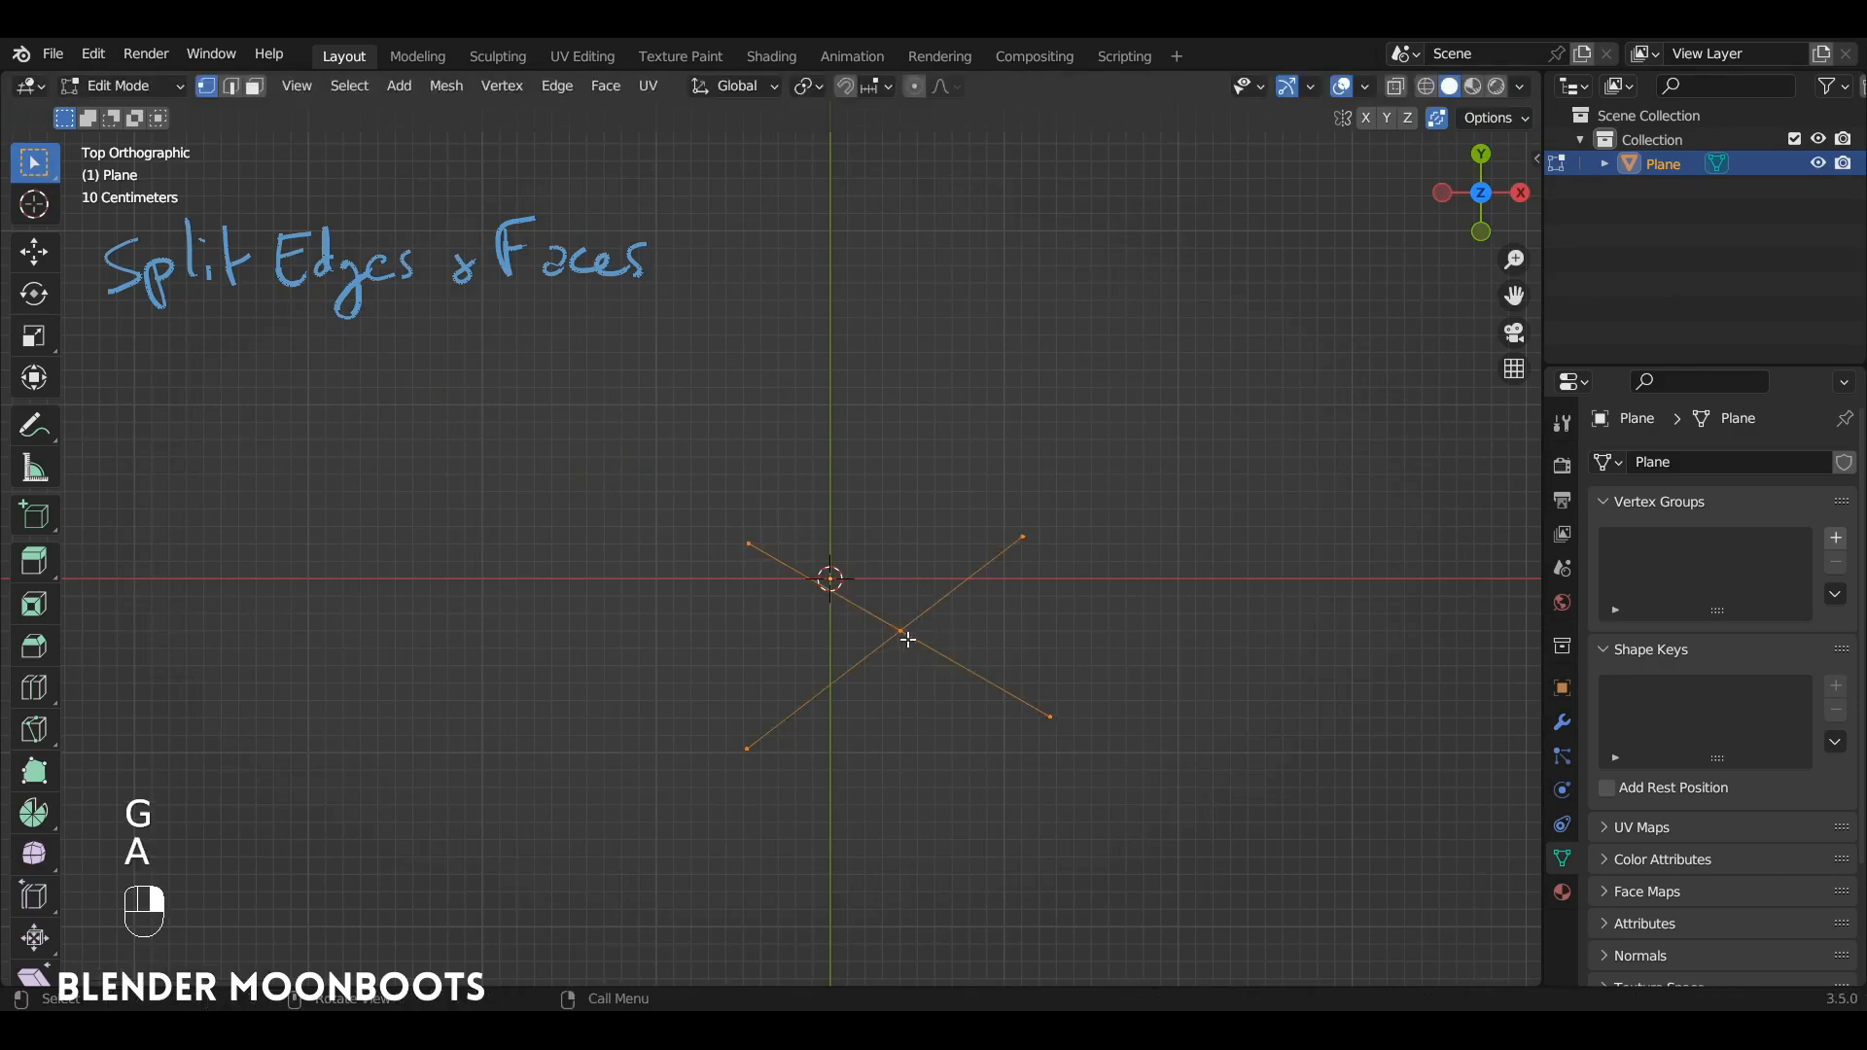
{"action": "left_click", "coordinate": [908, 640]}
{"action": "key", "text": "a"}
Step: Turn off Auto Merge, and place a duplicate of the cross's upper-right segment above the cross
{"action": "left_click", "coordinate": [1498, 119]}
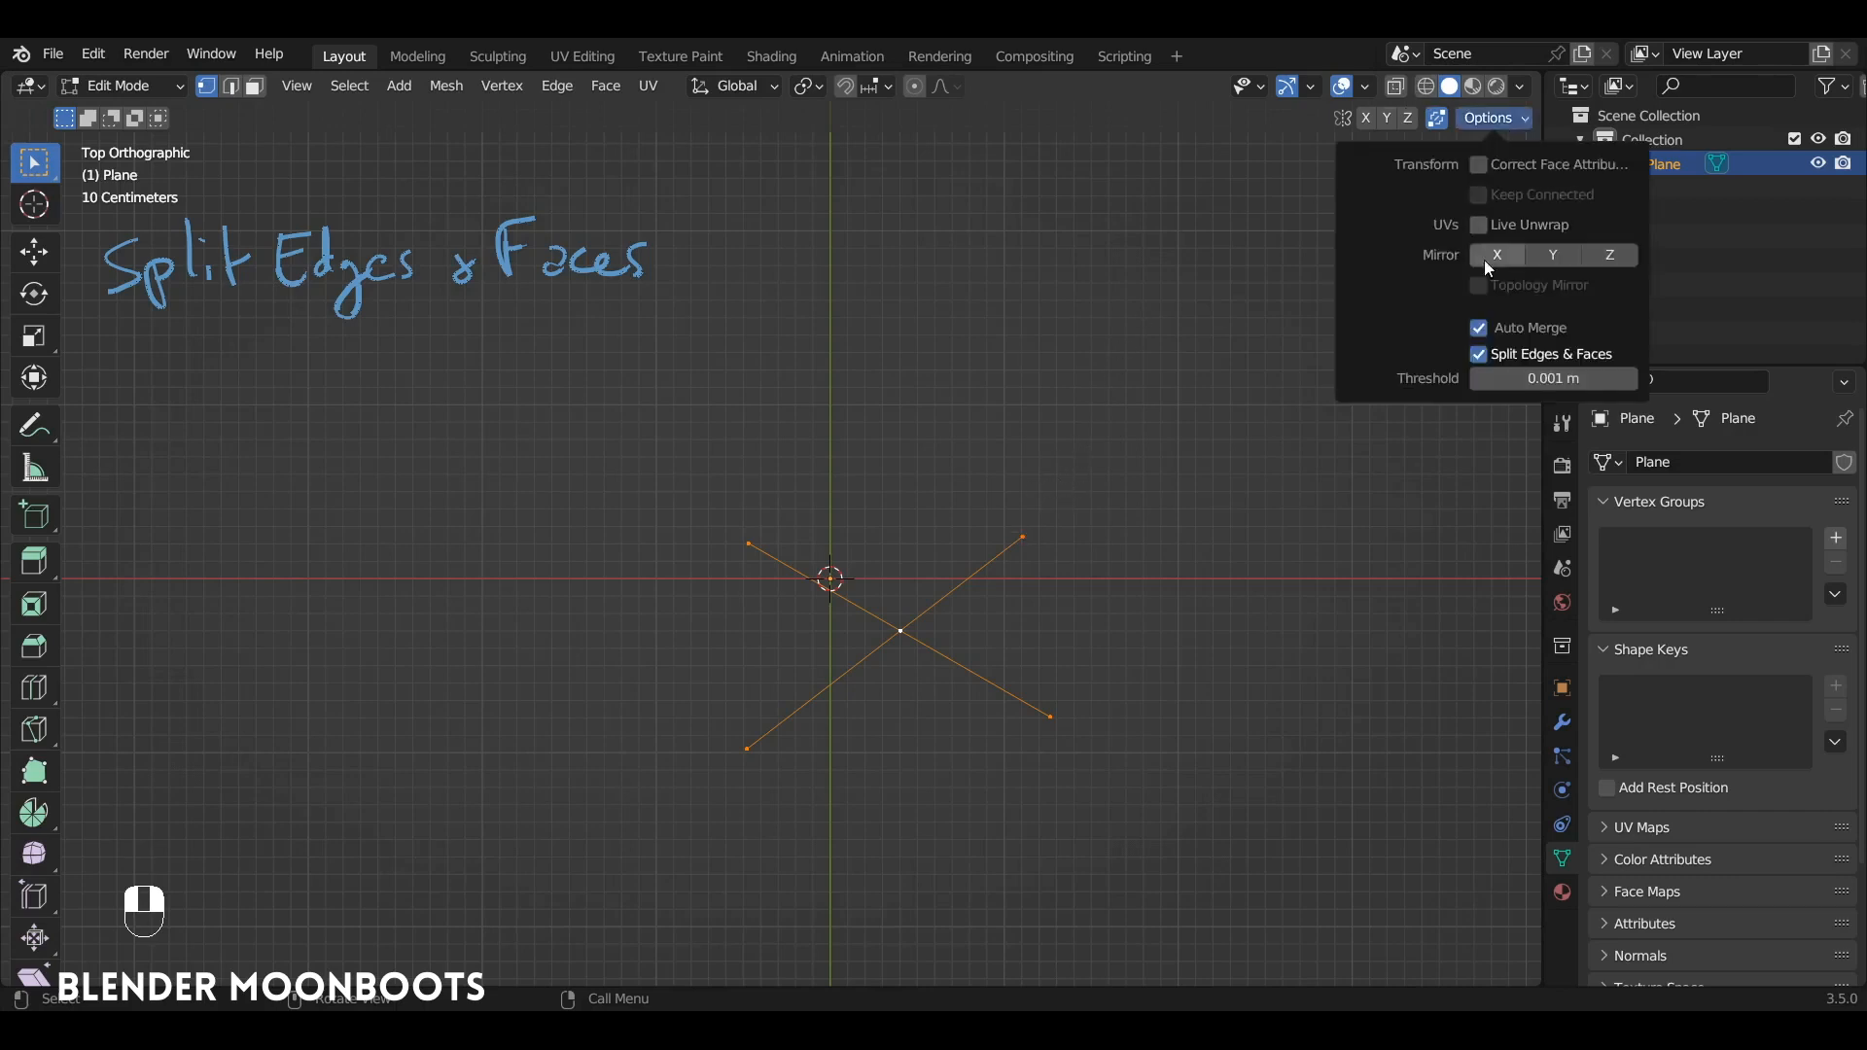
{"action": "left_click", "coordinate": [1484, 322]}
{"action": "left_click", "coordinate": [1027, 535]}
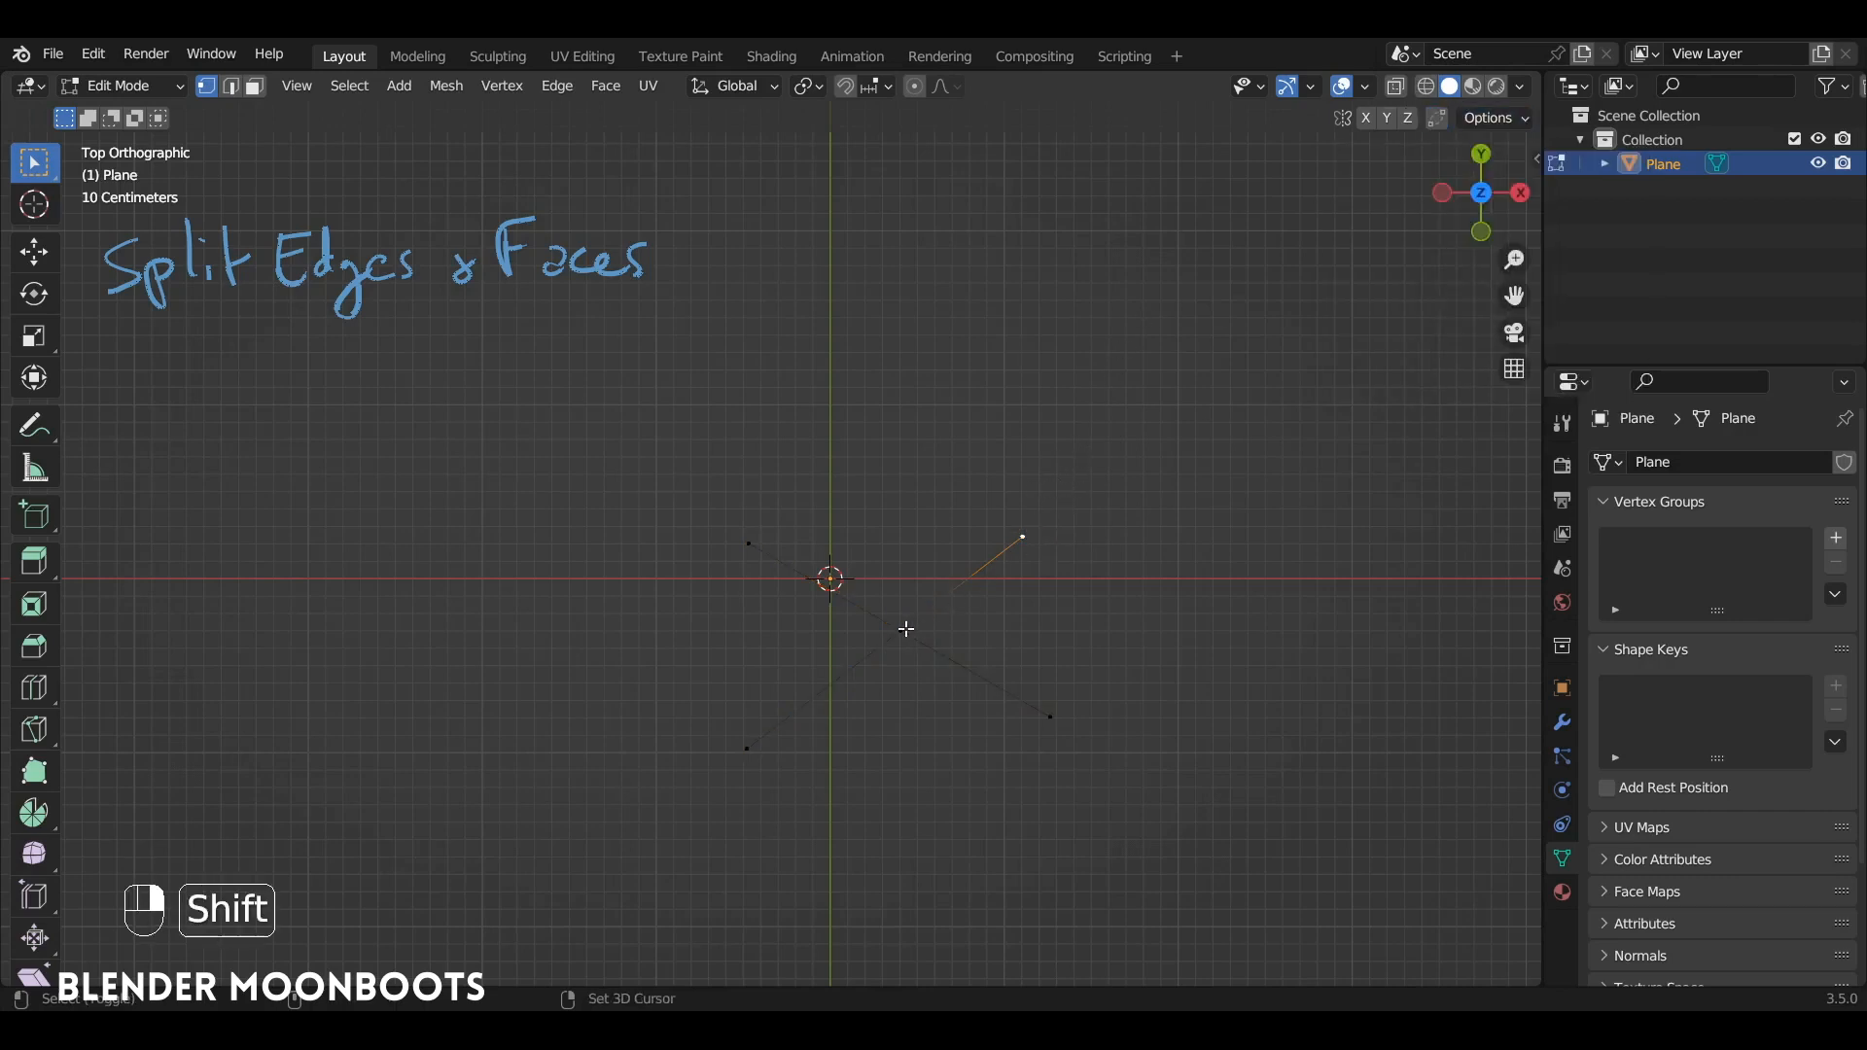
{"action": "left_click", "coordinate": [901, 631], "text": "shift"}
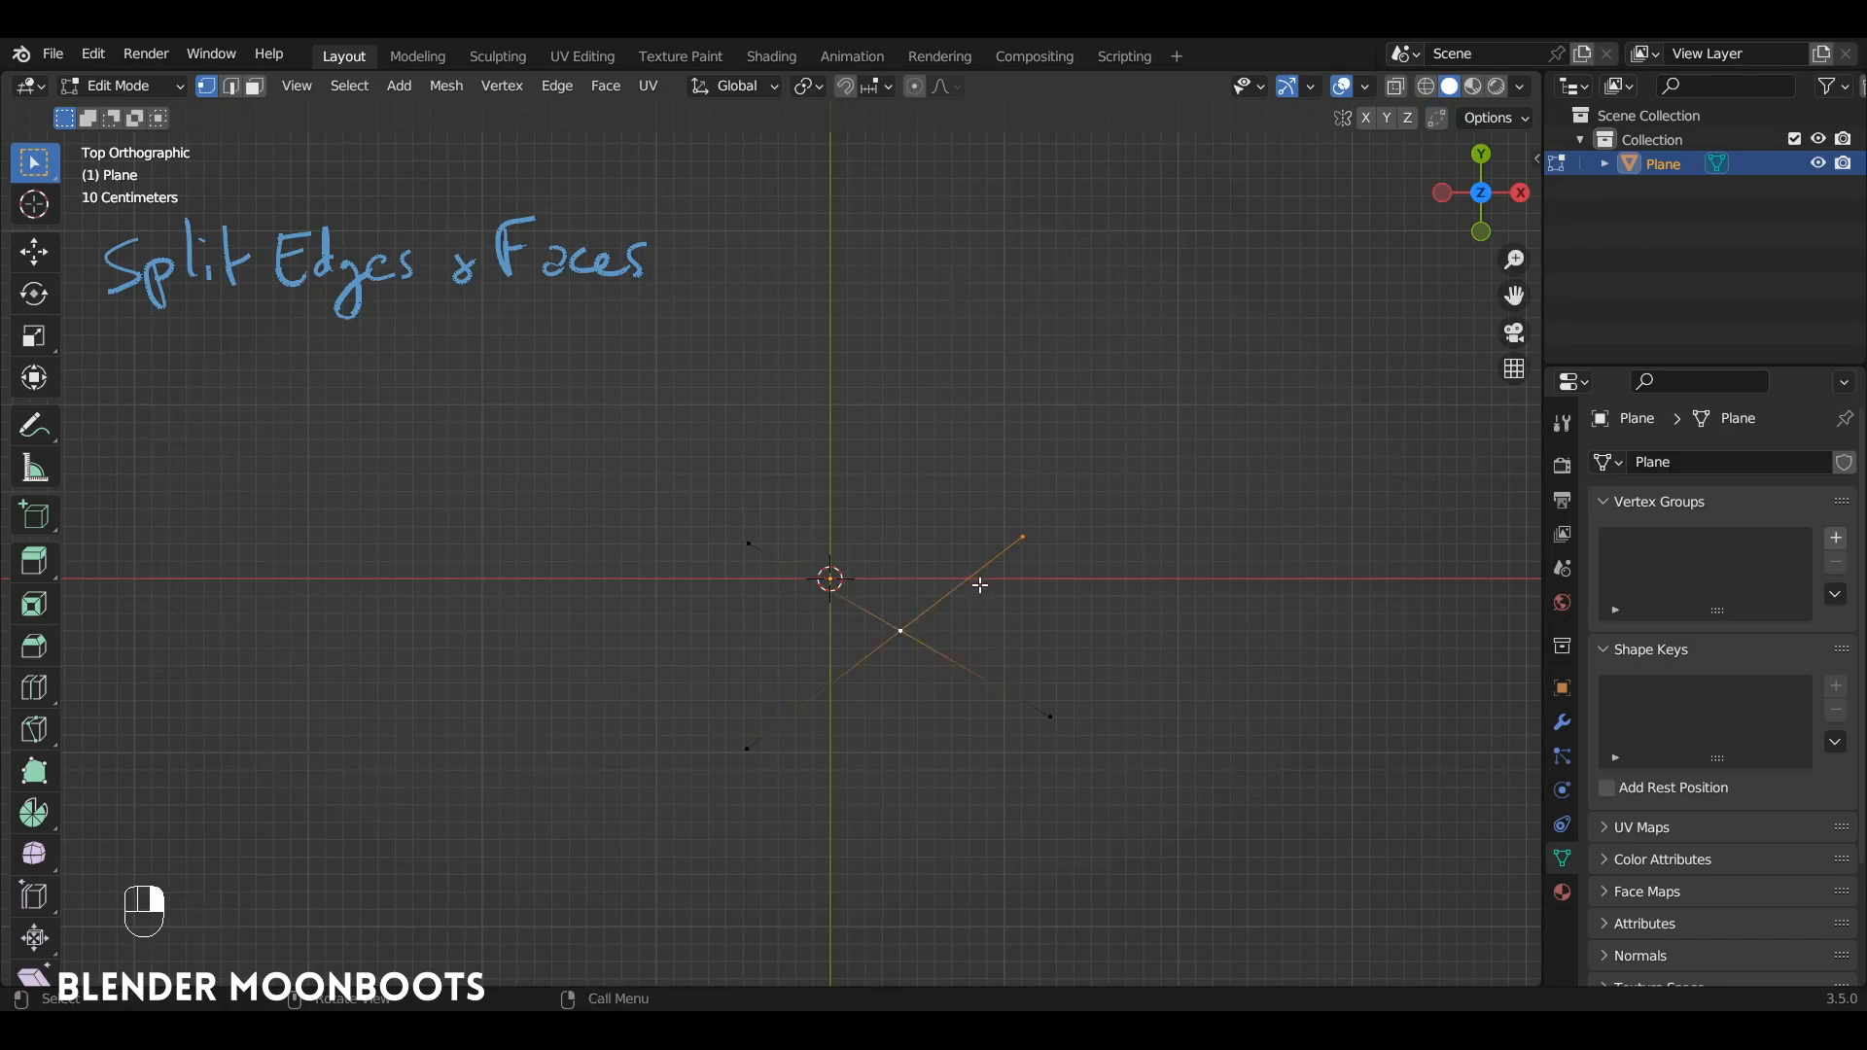
{"action": "key", "text": "shift+d"}
{"action": "left_click", "coordinate": [989, 336]}
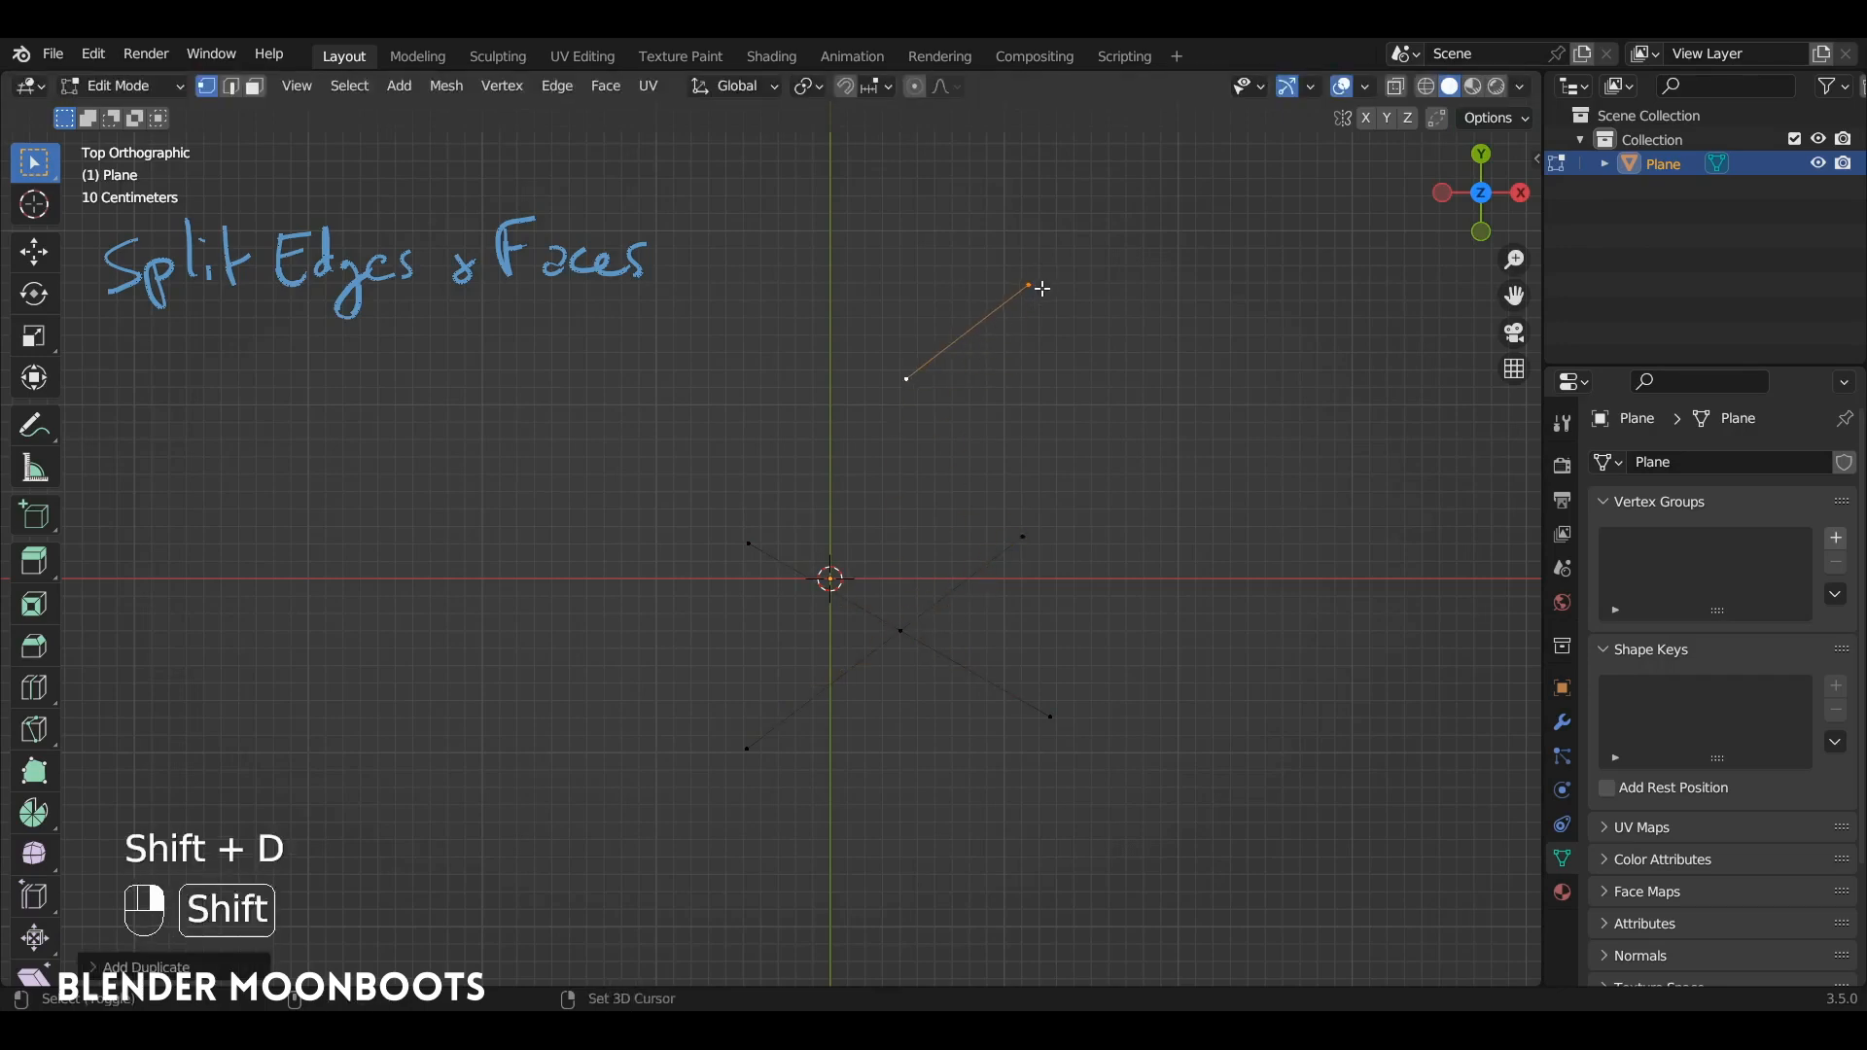
Step: Duplicate the short segment, rotate the copy, and lay it across the first one to form a small cross without merging
{"action": "key", "text": "shift+d"}
{"action": "key", "text": "r"}
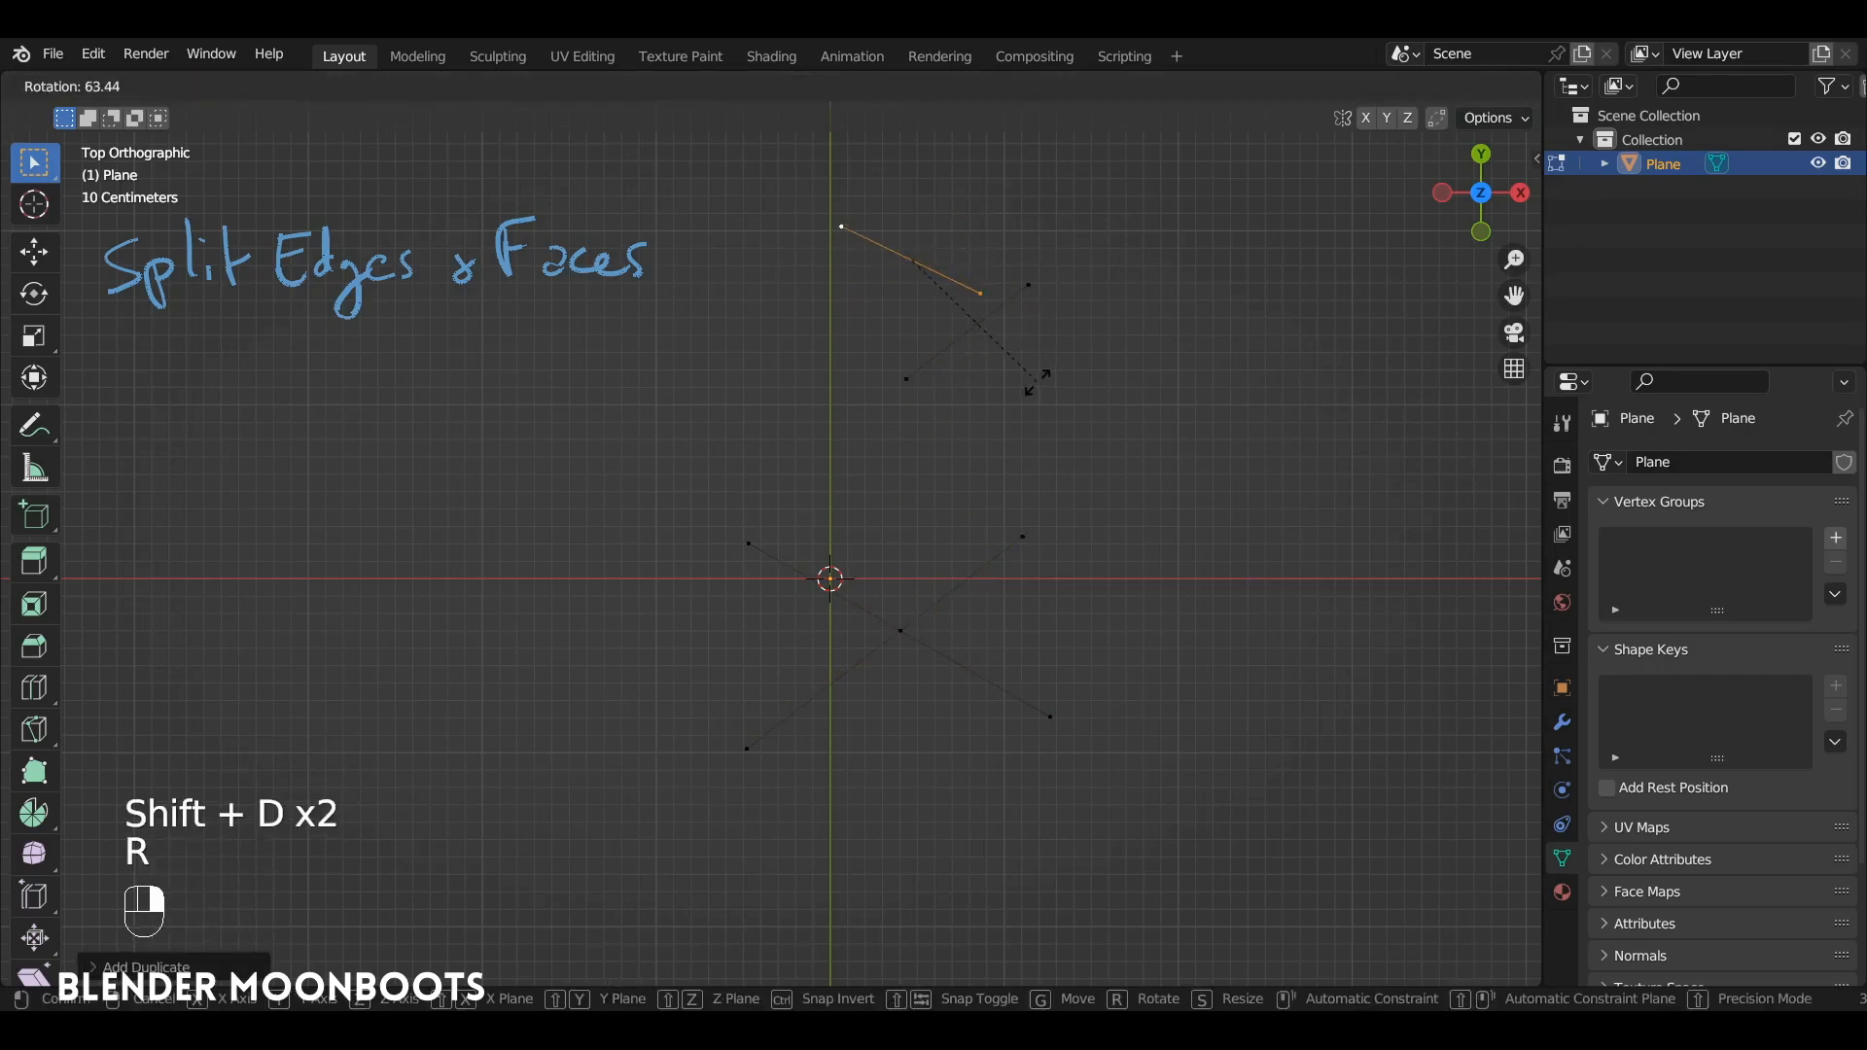
{"action": "left_click", "coordinate": [996, 418]}
{"action": "key", "text": "g"}
{"action": "left_click", "coordinate": [982, 316]}
{"action": "key", "text": "a"}
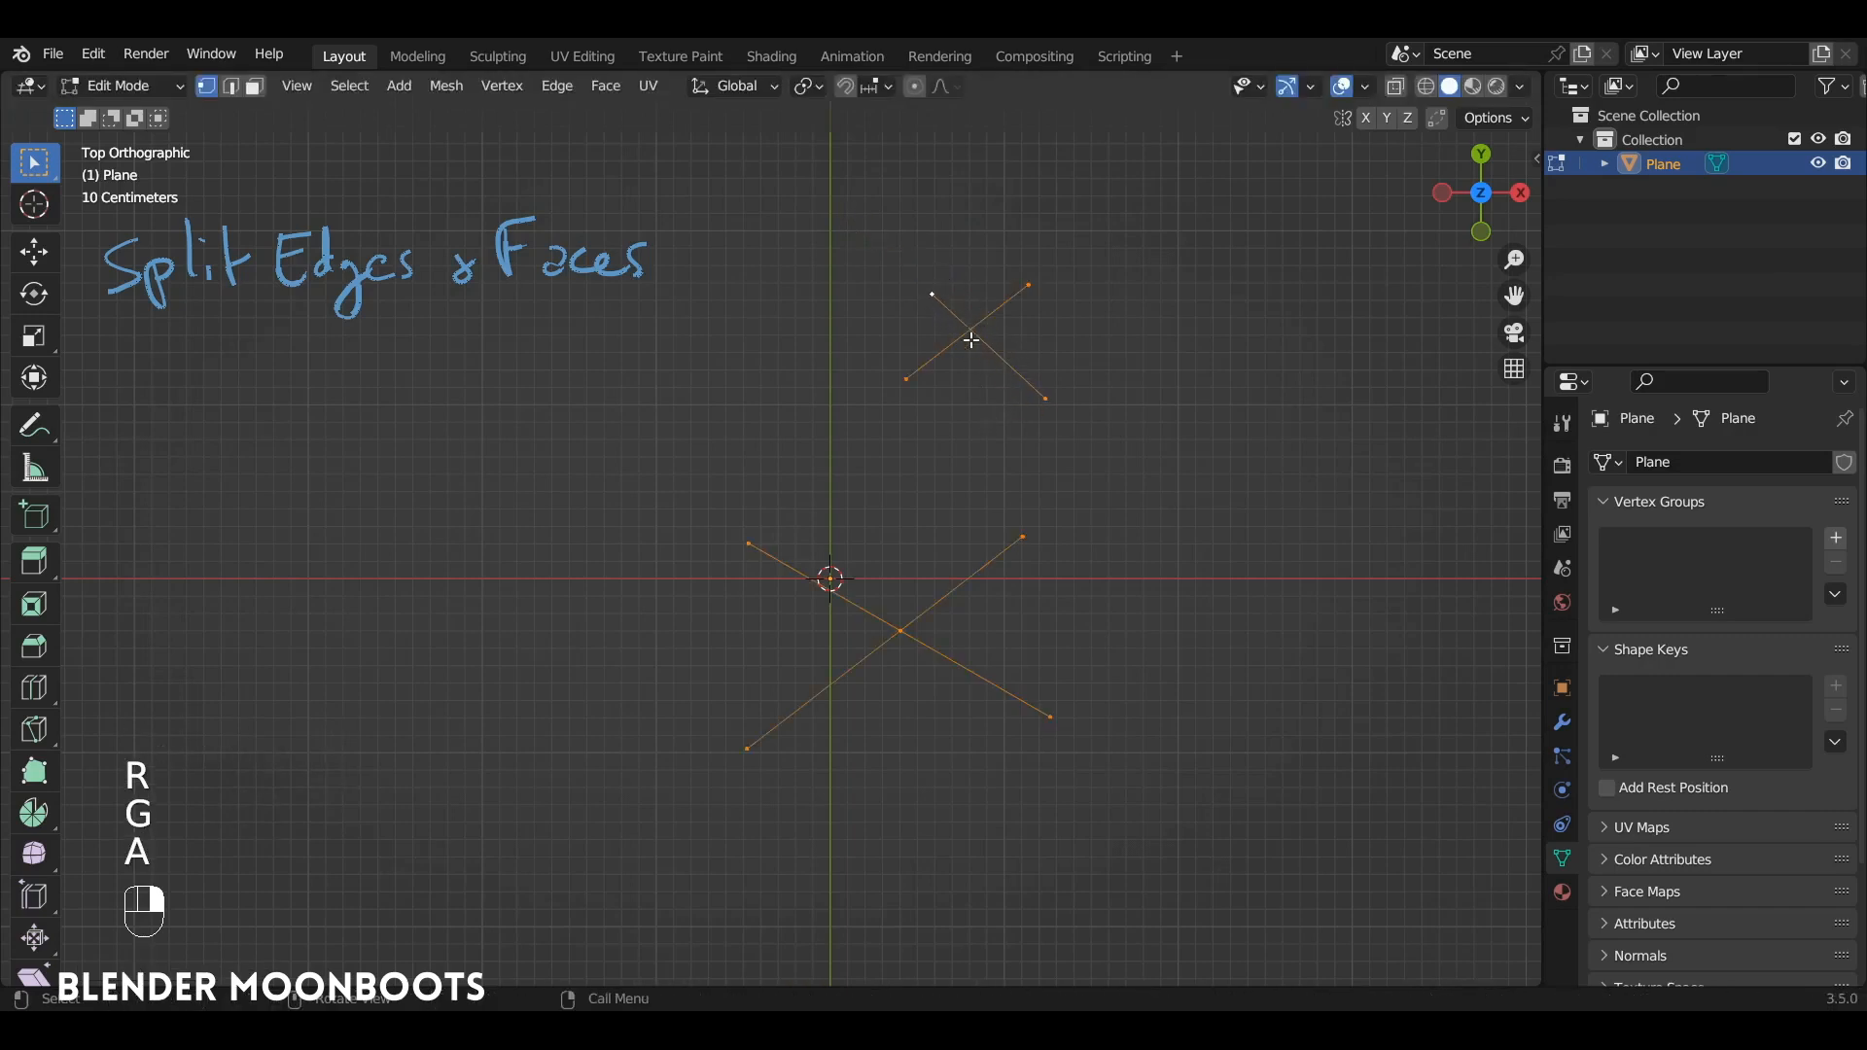
{"action": "left_click", "coordinate": [980, 323]}
{"action": "key", "text": "a"}
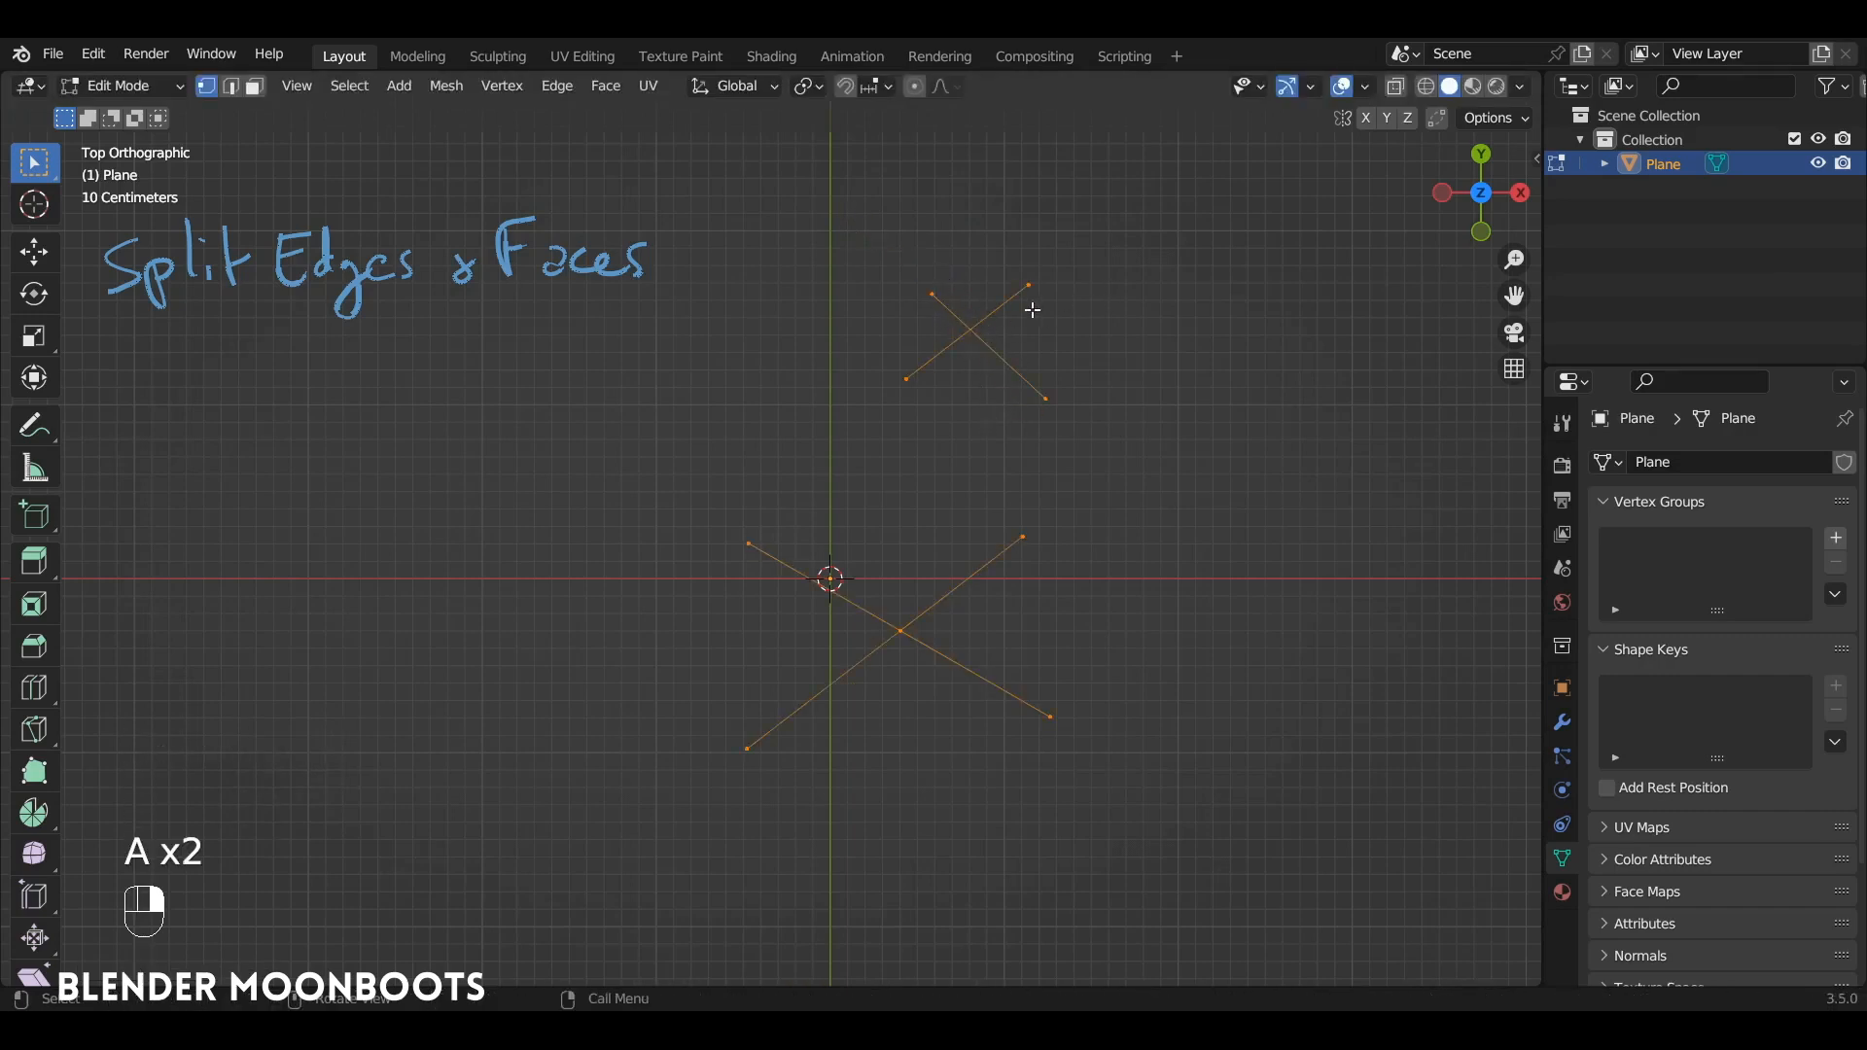
Step: Re-enable Auto Merge, and try to select a vertex at the small cross's intersection
{"action": "left_click", "coordinate": [1493, 117]}
{"action": "left_click", "coordinate": [1488, 327]}
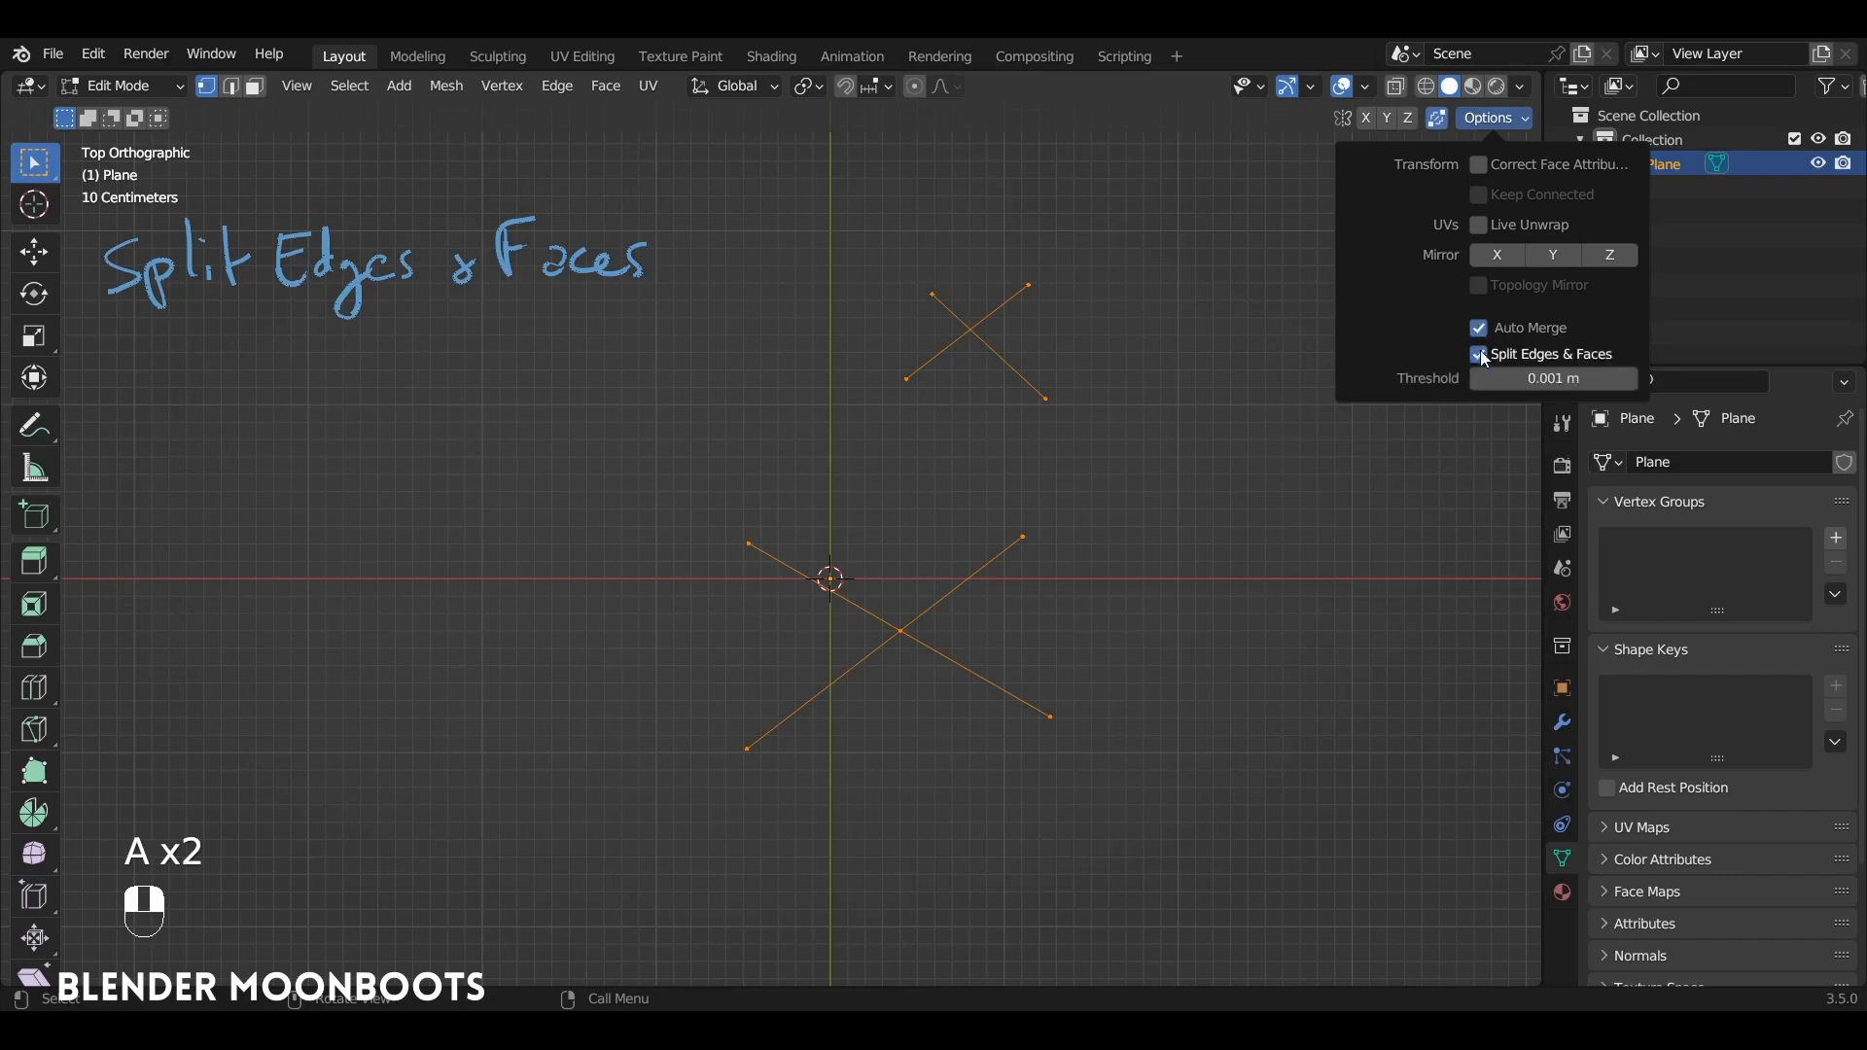
{"action": "left_click", "coordinate": [968, 333]}
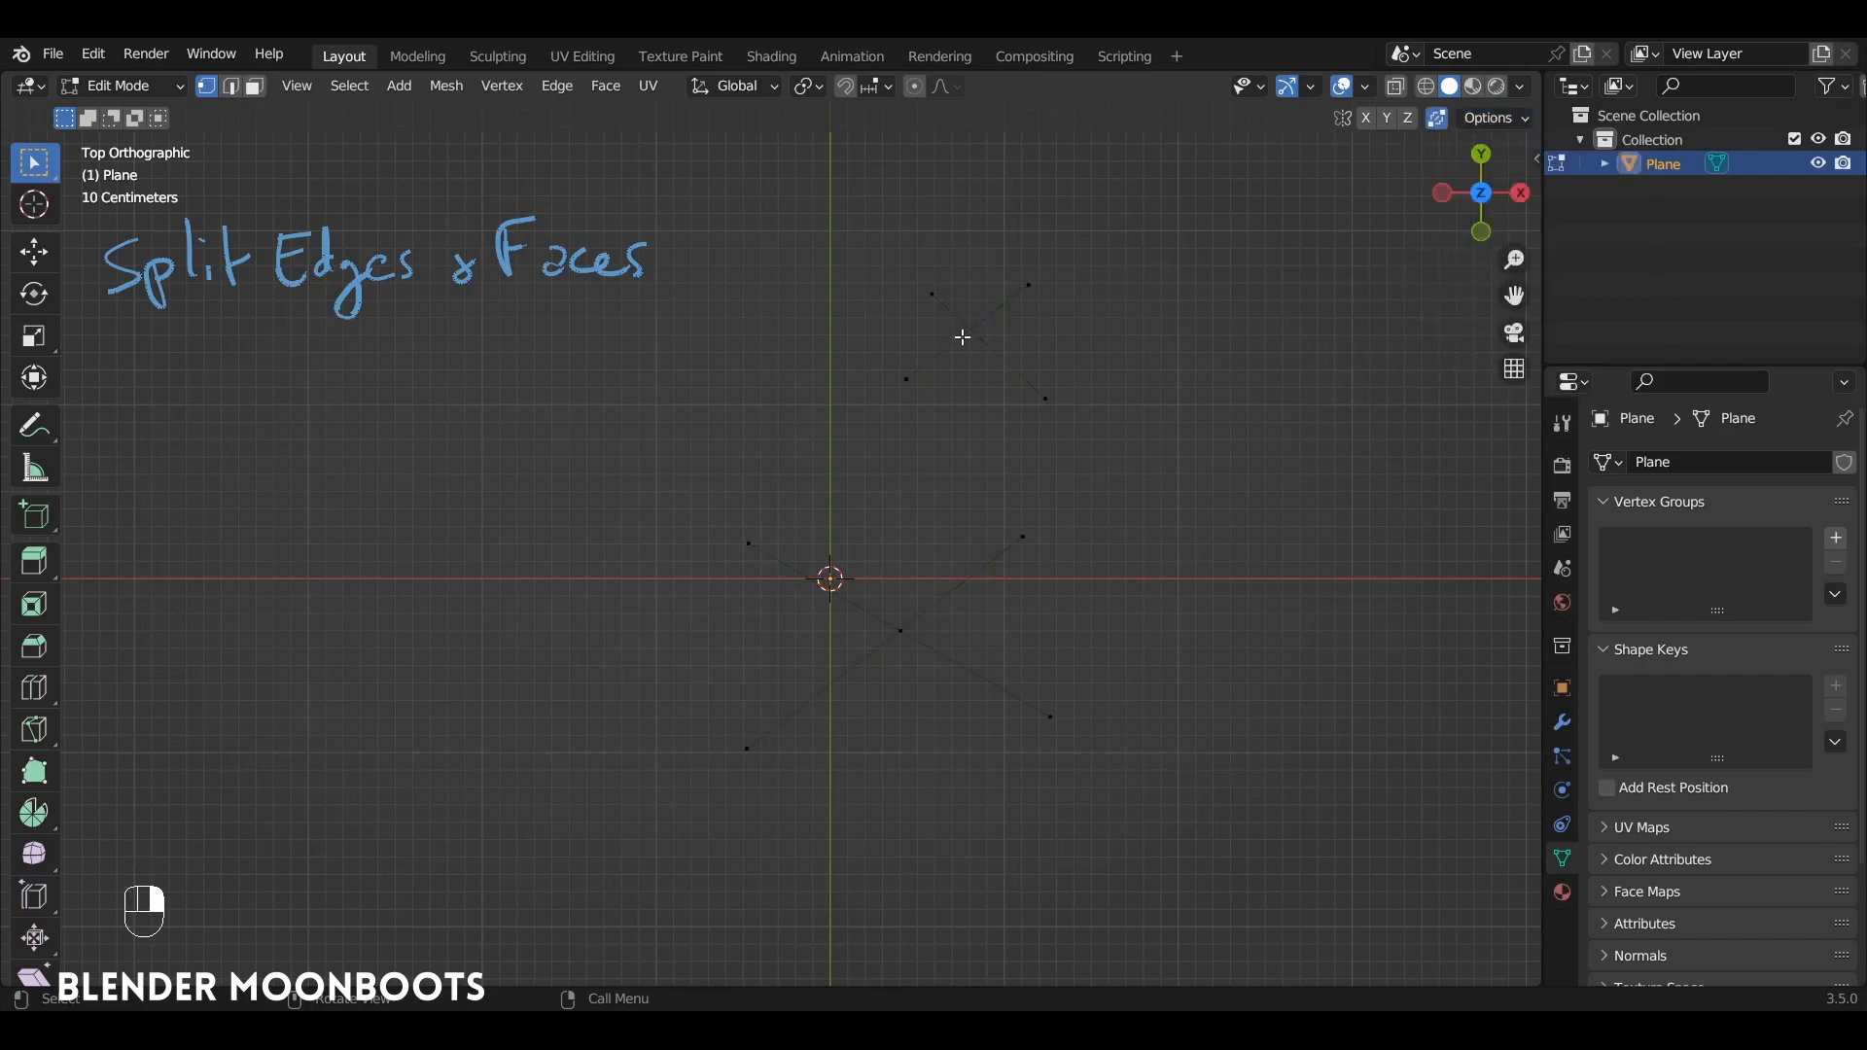
{"action": "left_click", "coordinate": [964, 335]}
{"action": "left_click", "coordinate": [969, 330]}
{"action": "left_click", "coordinate": [1042, 385]}
{"action": "left_click", "coordinate": [981, 309], "text": "shift"}
{"action": "key", "text": "a"}
Step: Move the small cross's four endpoints in place to split its edges where they intersect, and select the crossing vertex
{"action": "left_click", "coordinate": [926, 293]}
{"action": "left_click", "coordinate": [1042, 395], "text": "shift"}
{"action": "left_click", "coordinate": [1028, 285], "text": "shift"}
{"action": "left_click", "coordinate": [907, 379], "text": "shift"}
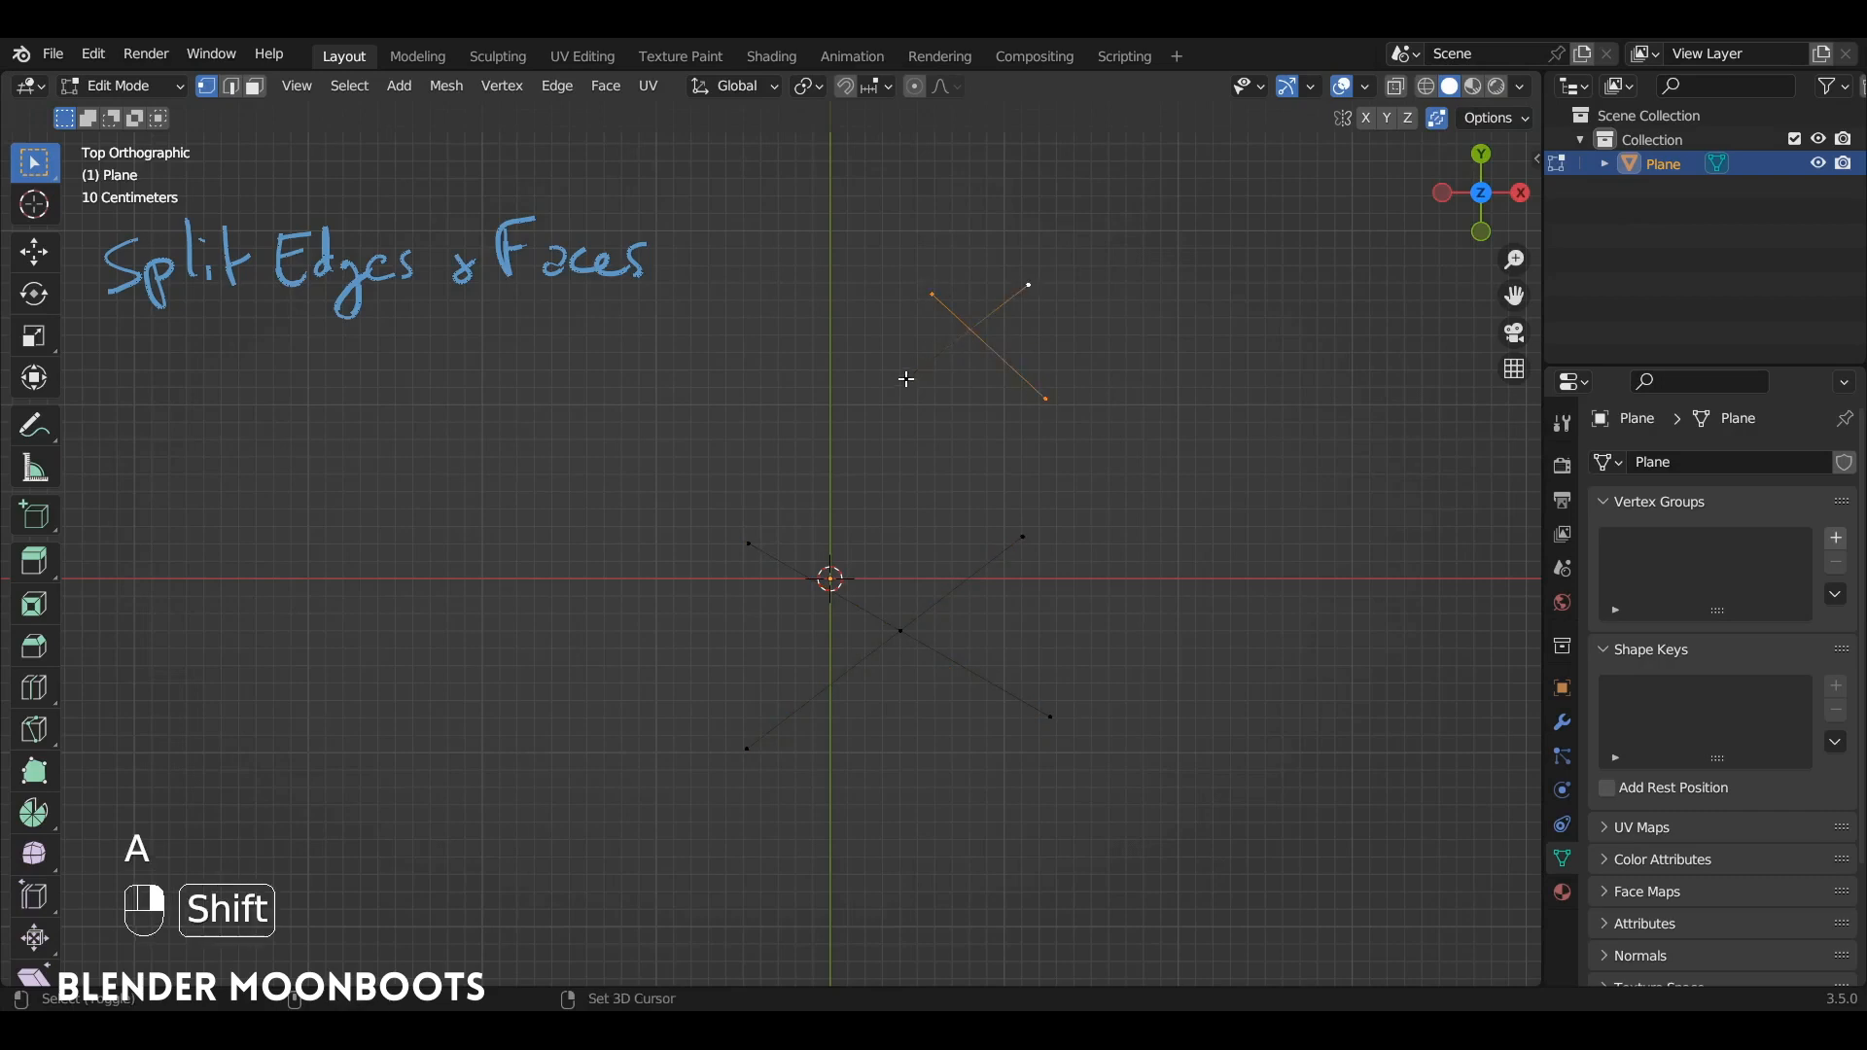
{"action": "key", "text": "g"}
{"action": "left_click", "coordinate": [1010, 243]}
{"action": "left_click", "coordinate": [969, 328]}
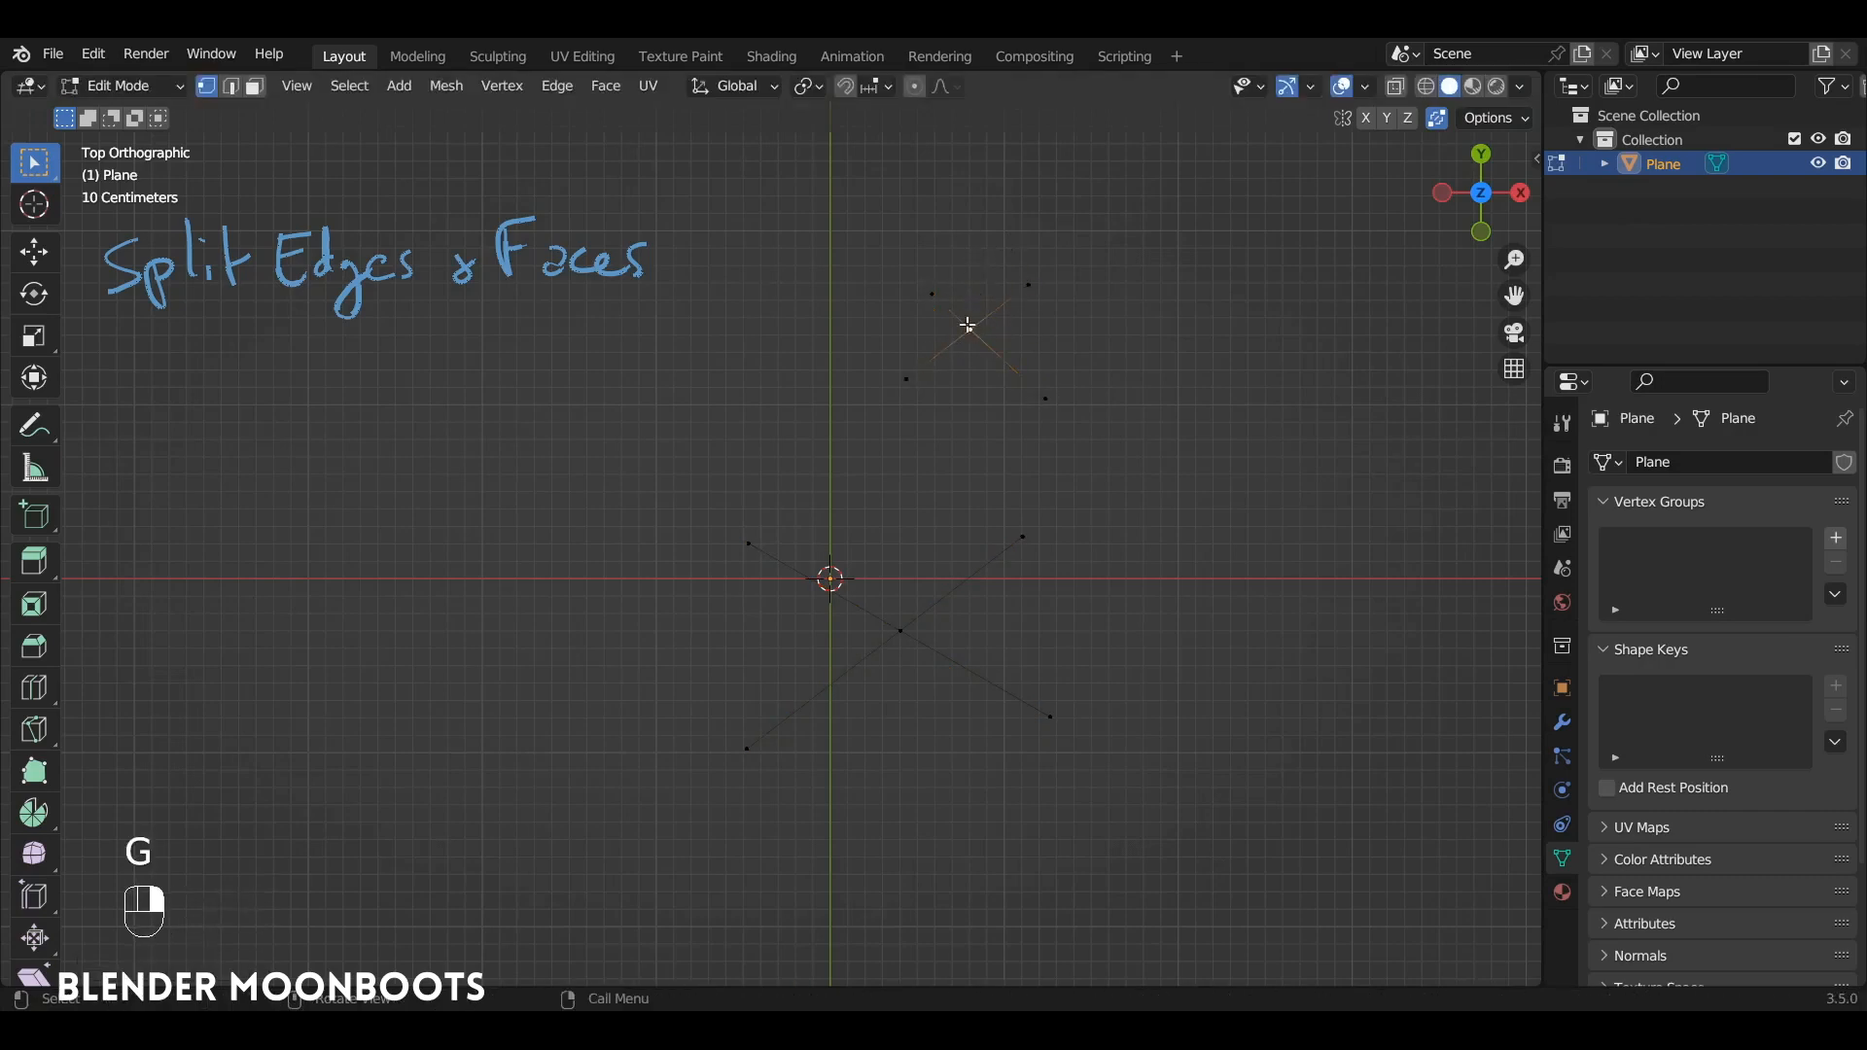
Step: Delete all vertices of both crosses, and add a new plane to the mesh
{"action": "key", "text": "a"}
{"action": "key", "text": "x"}
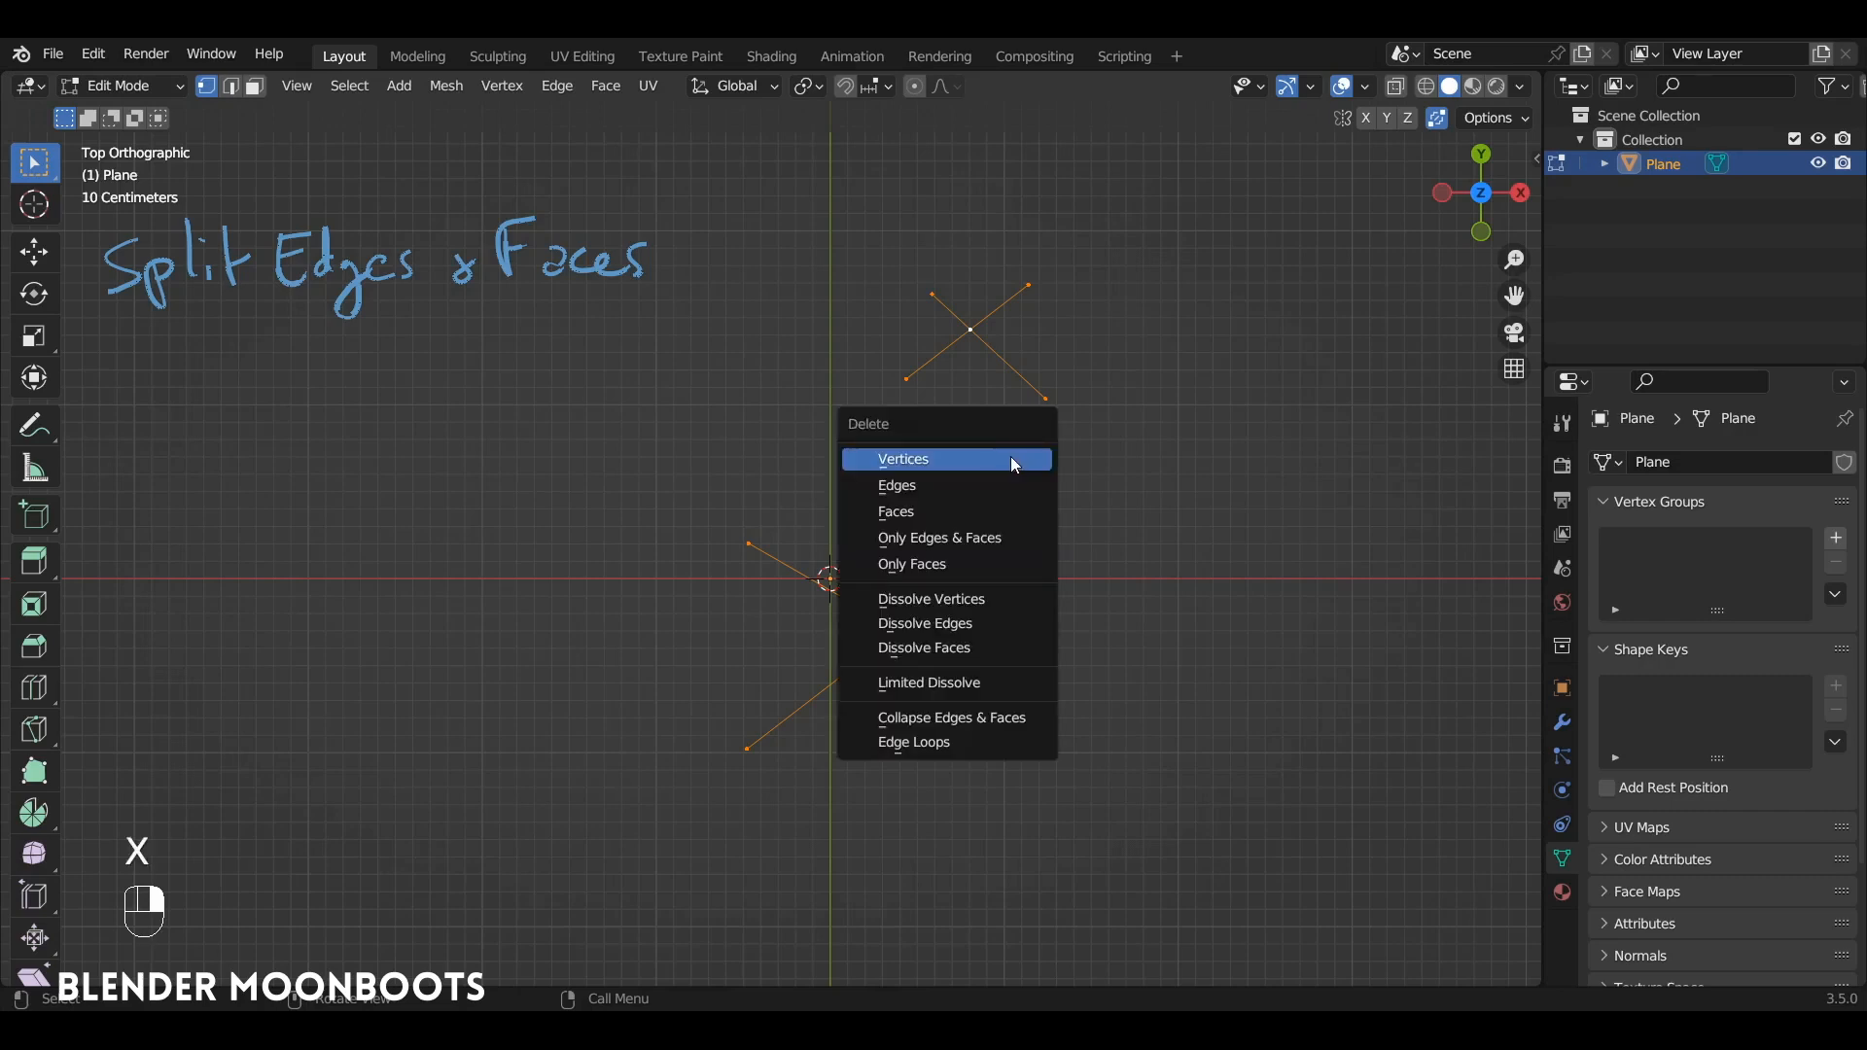
{"action": "left_click", "coordinate": [1011, 457]}
{"action": "key", "text": "shift+a"}
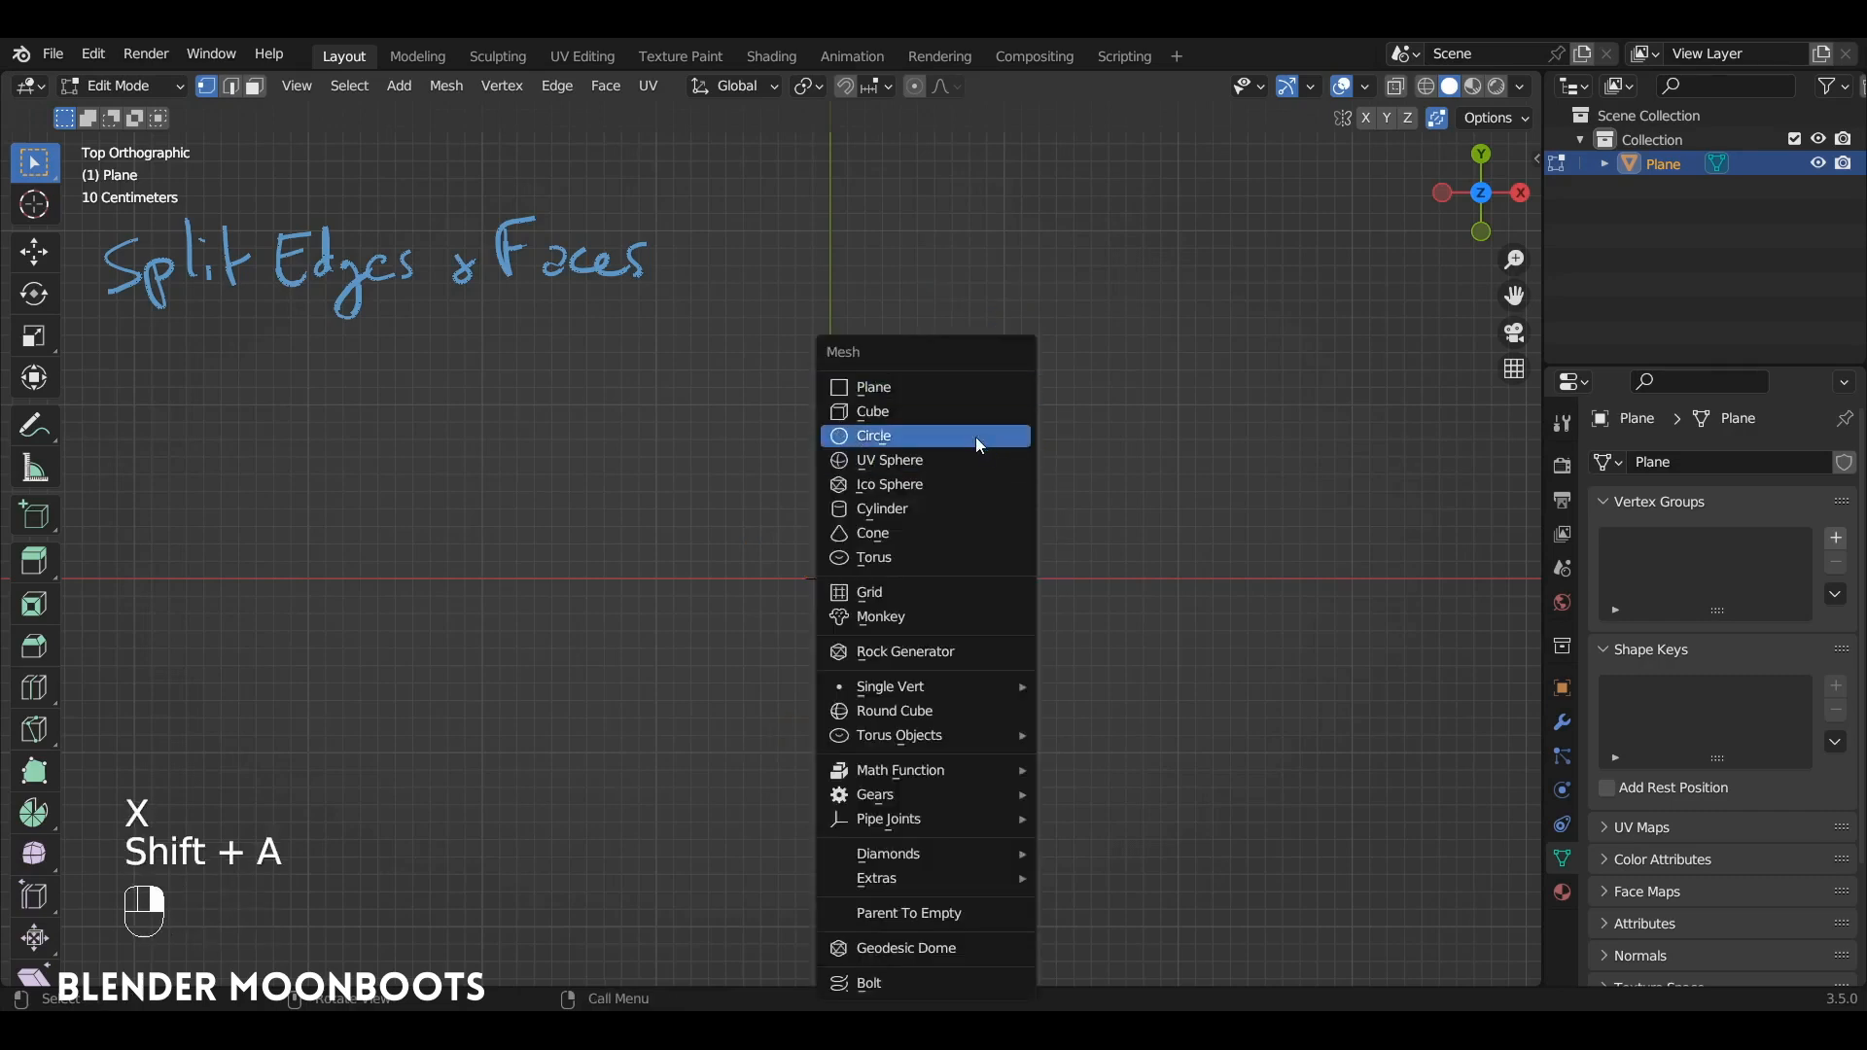
{"action": "left_click", "coordinate": [1016, 389]}
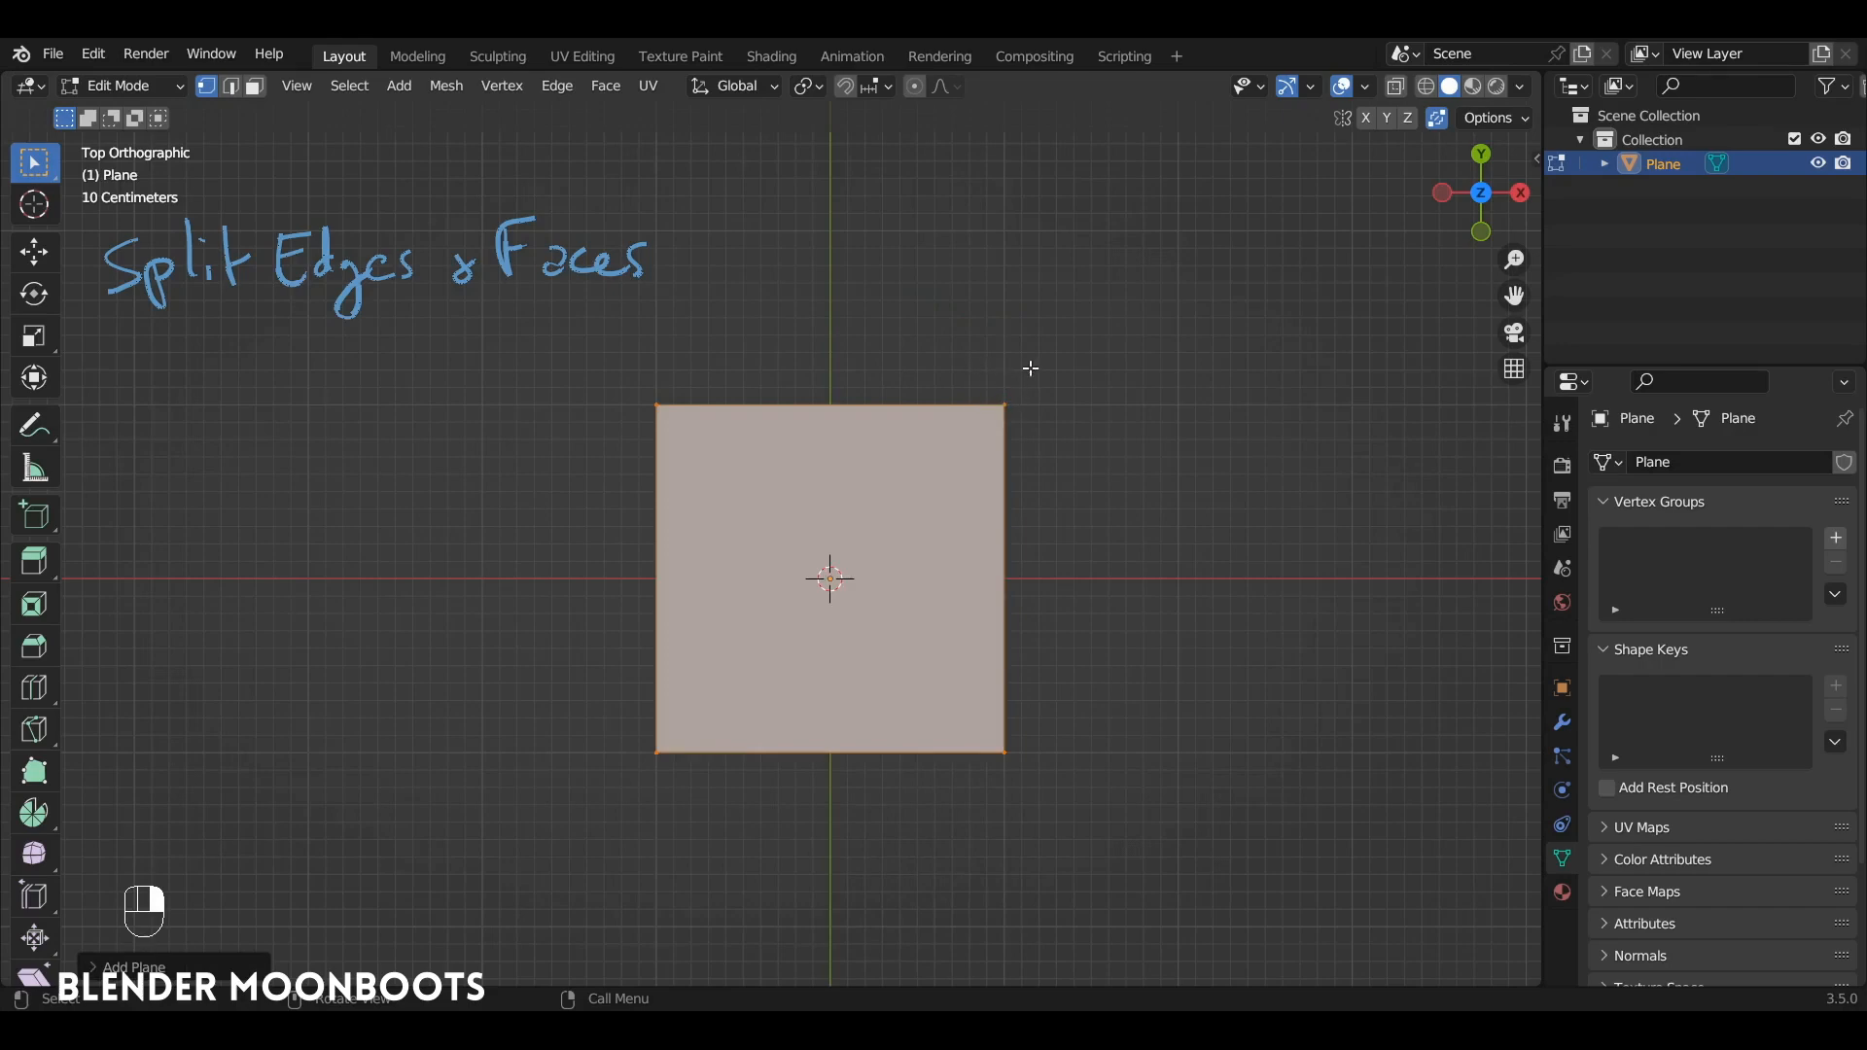
Step: Delete the new plane's two upper vertices, and rotate the remaining edge counter-clockwise into a diagonal
{"action": "left_click", "coordinate": [1008, 407]}
{"action": "left_click", "coordinate": [657, 406], "text": "shift"}
{"action": "key", "text": "x"}
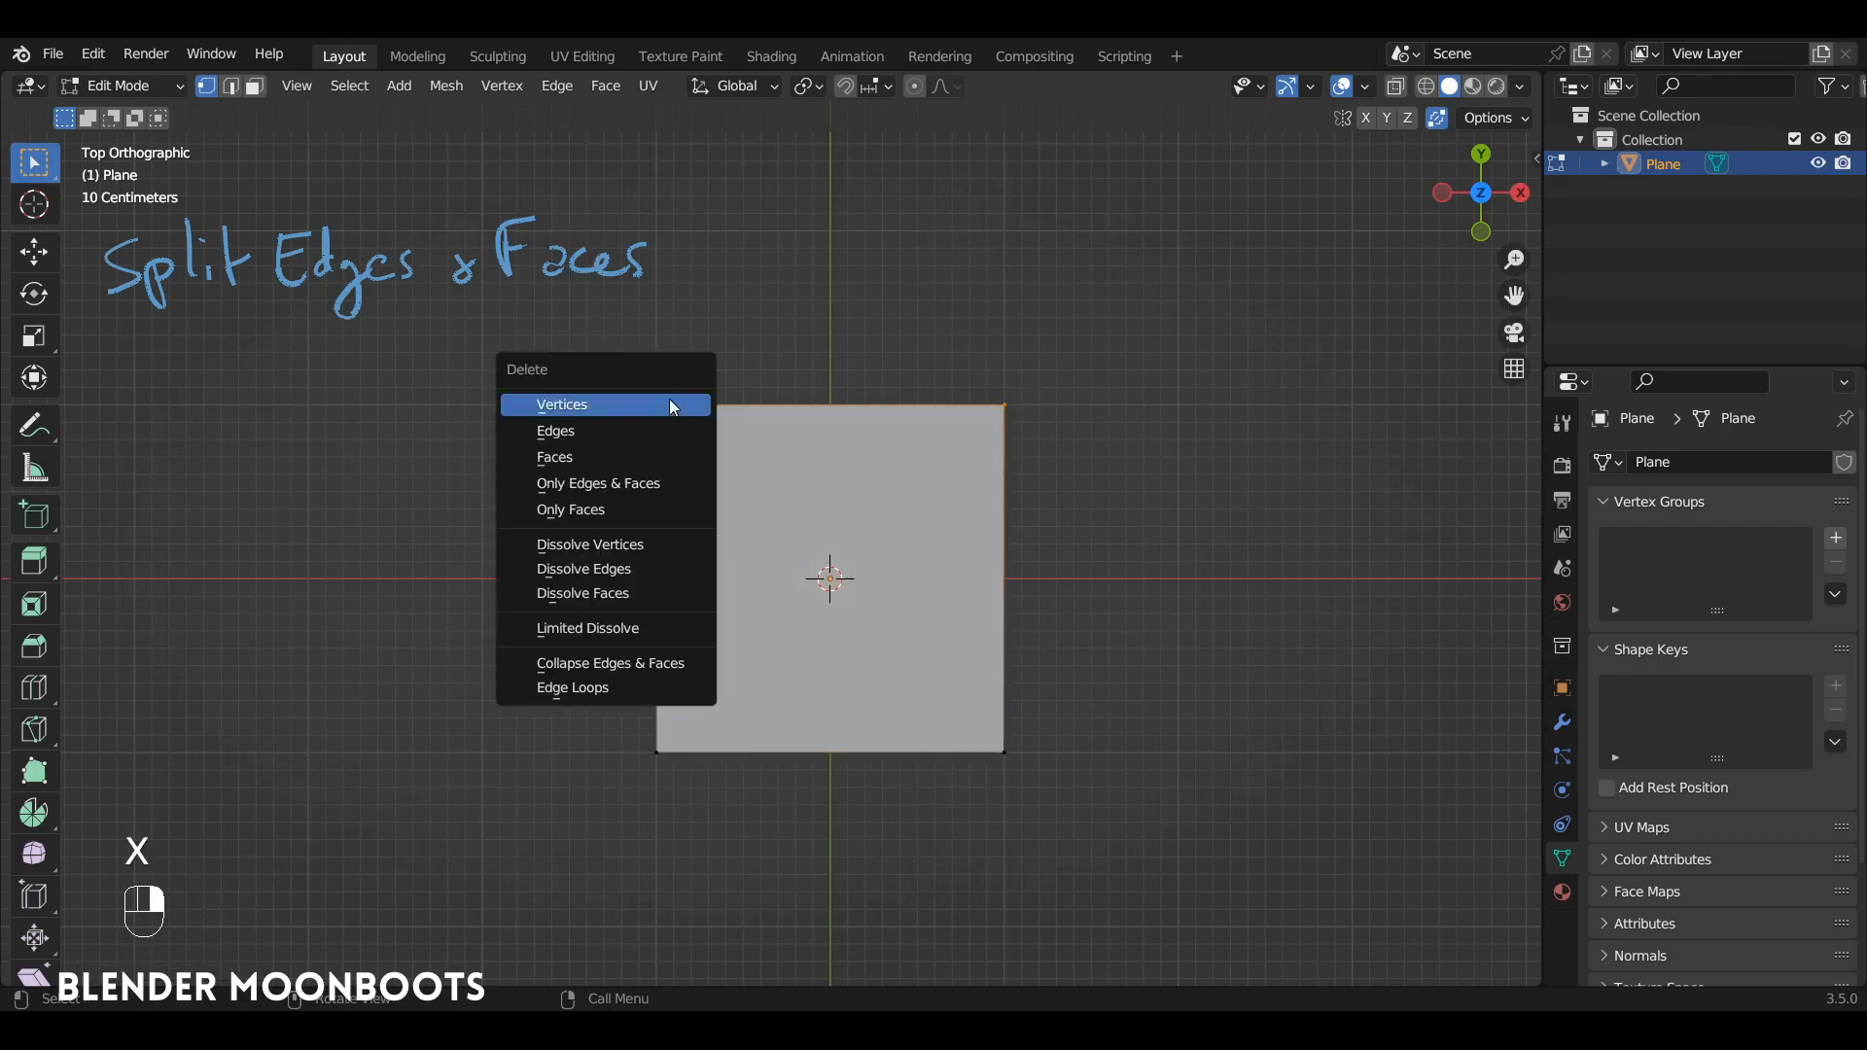
{"action": "left_click", "coordinate": [669, 398]}
{"action": "left_click", "coordinate": [680, 734]}
{"action": "left_click", "coordinate": [1000, 754], "text": "shift"}
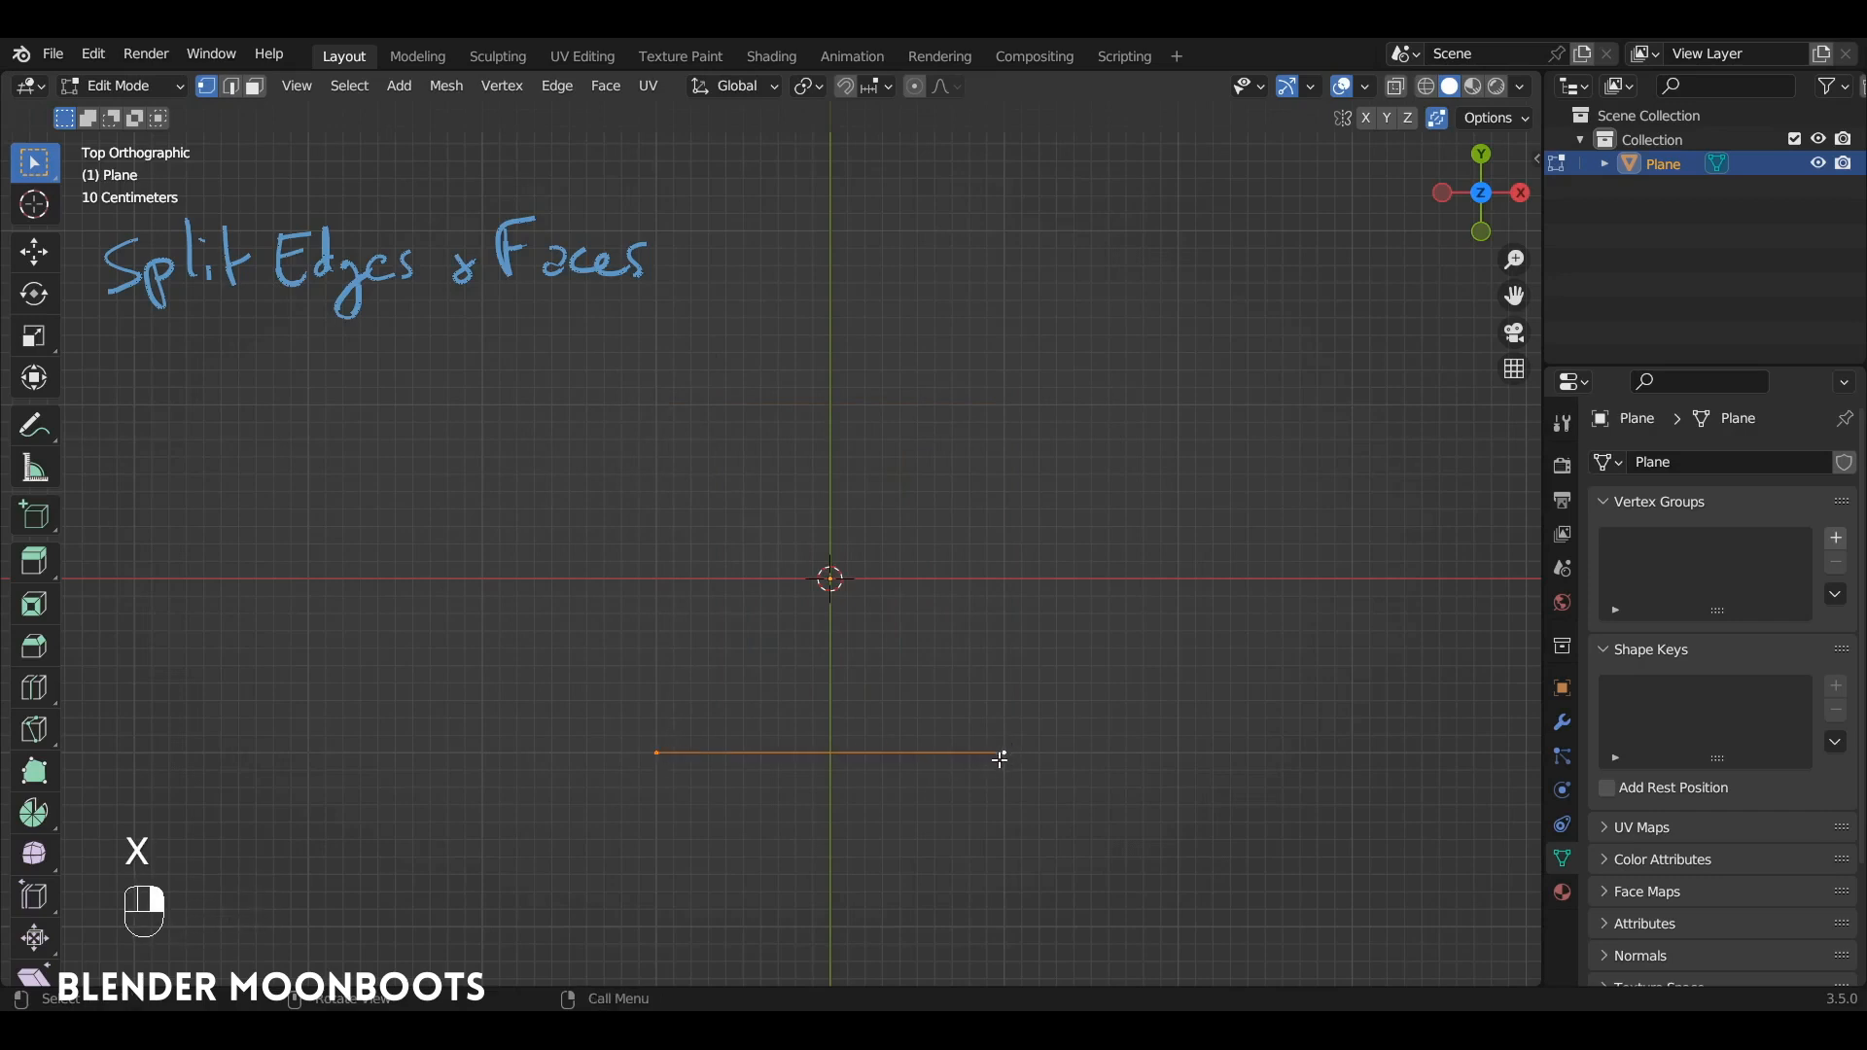
{"action": "key", "text": "r"}
{"action": "left_click", "coordinate": [946, 646]}
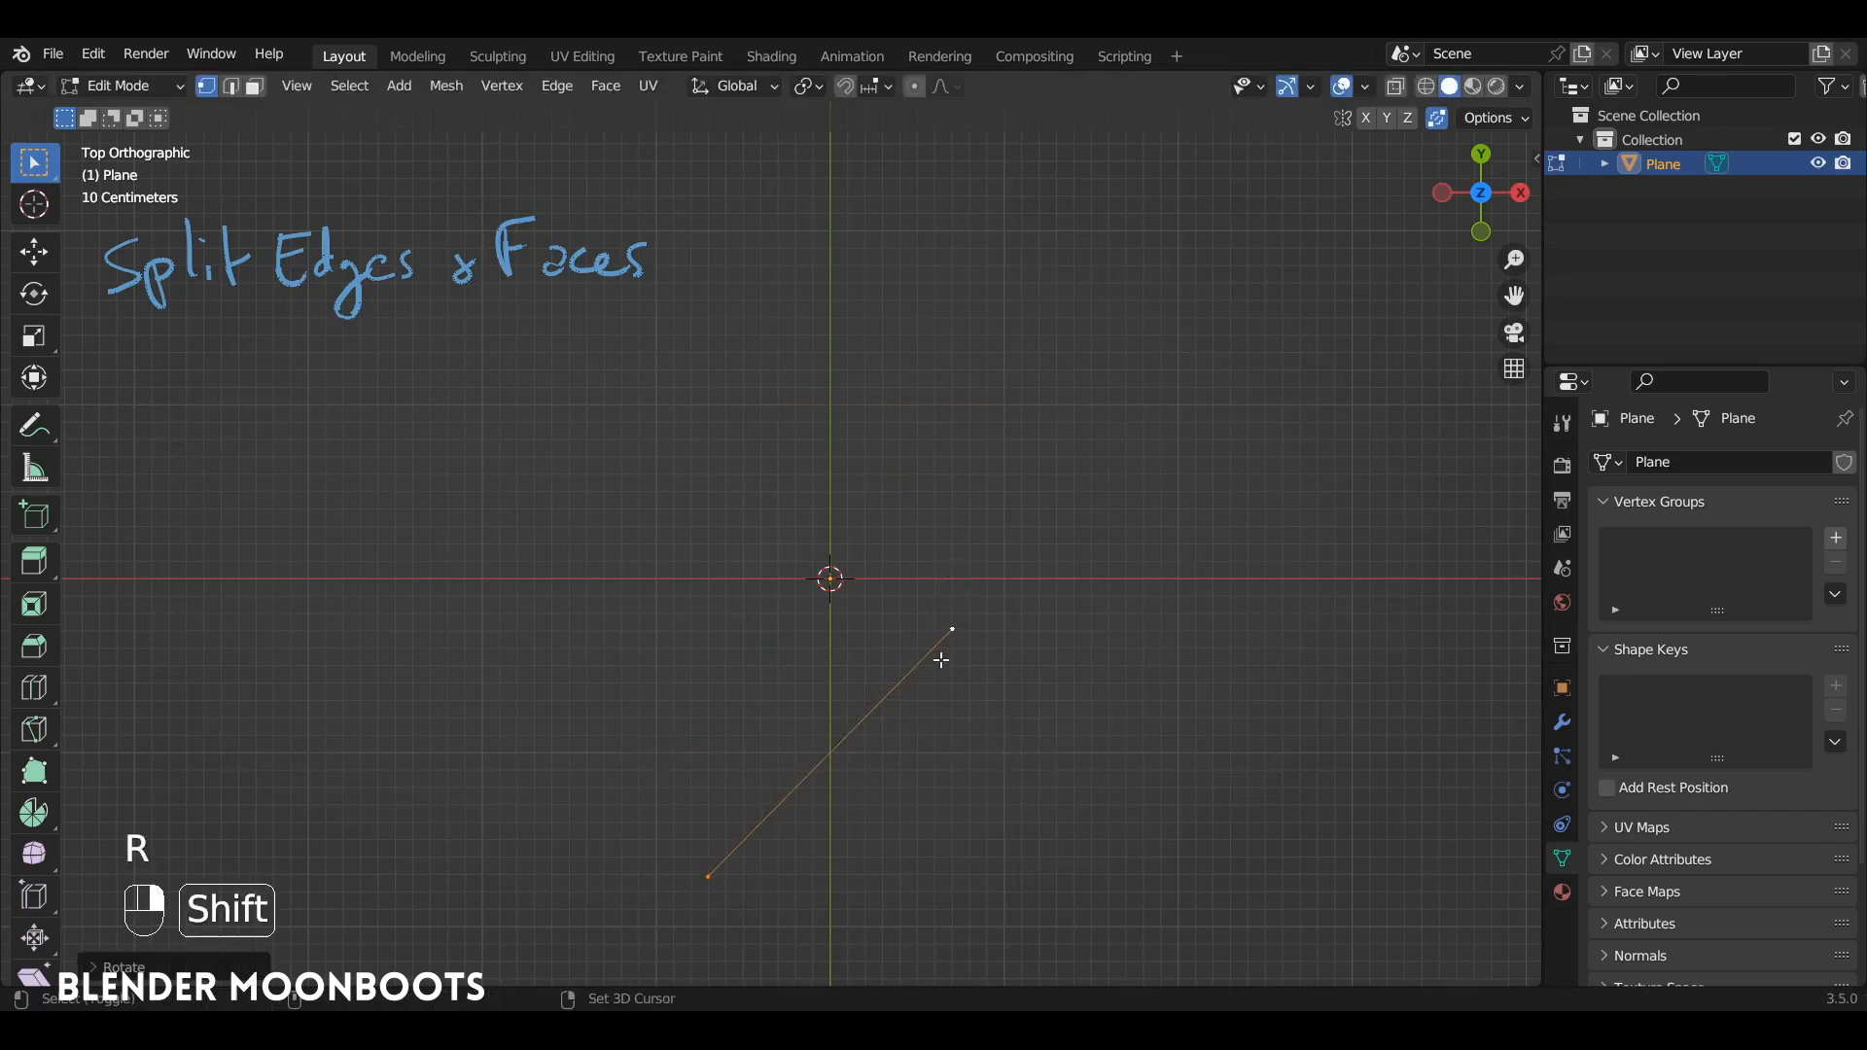
Step: Duplicate the diagonal edge, rotate the copy, and place it across the original with Auto Merge turned off
{"action": "key", "text": "shift+d"}
{"action": "left_click", "coordinate": [780, 460]}
{"action": "key", "text": "r"}
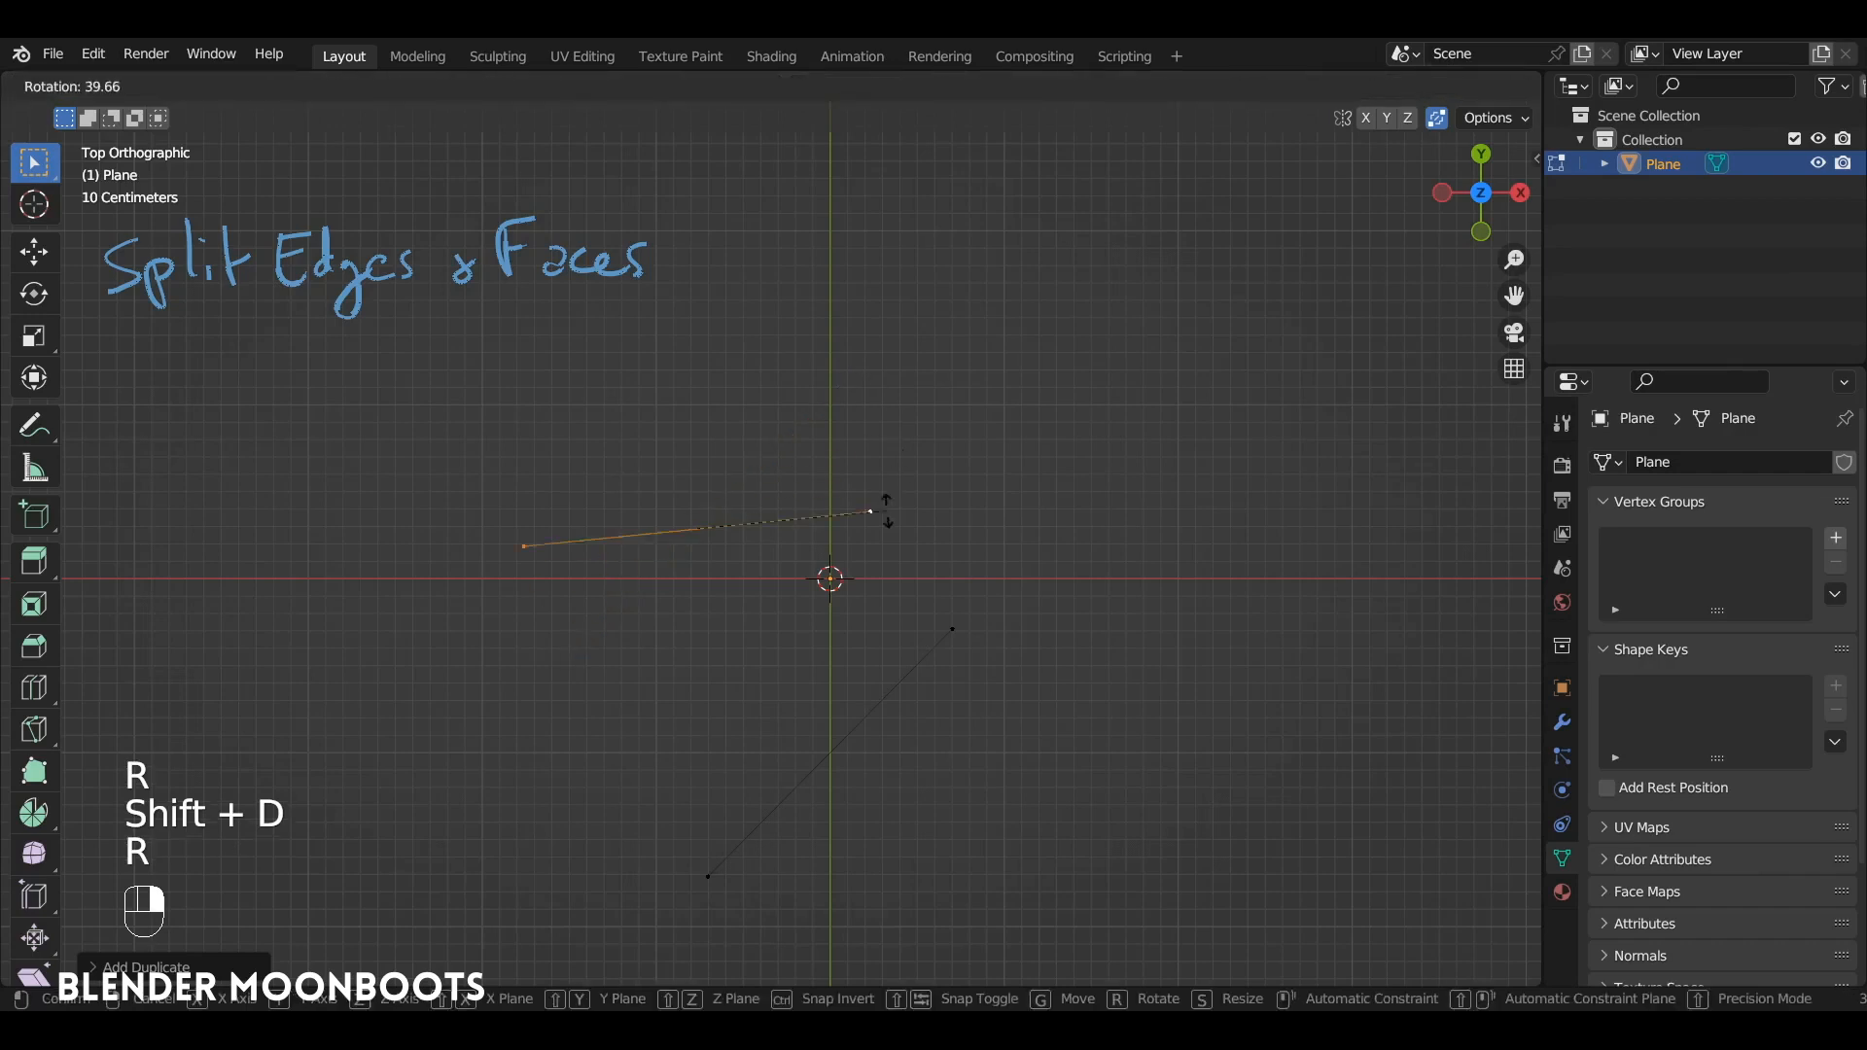
{"action": "left_click", "coordinate": [862, 573]}
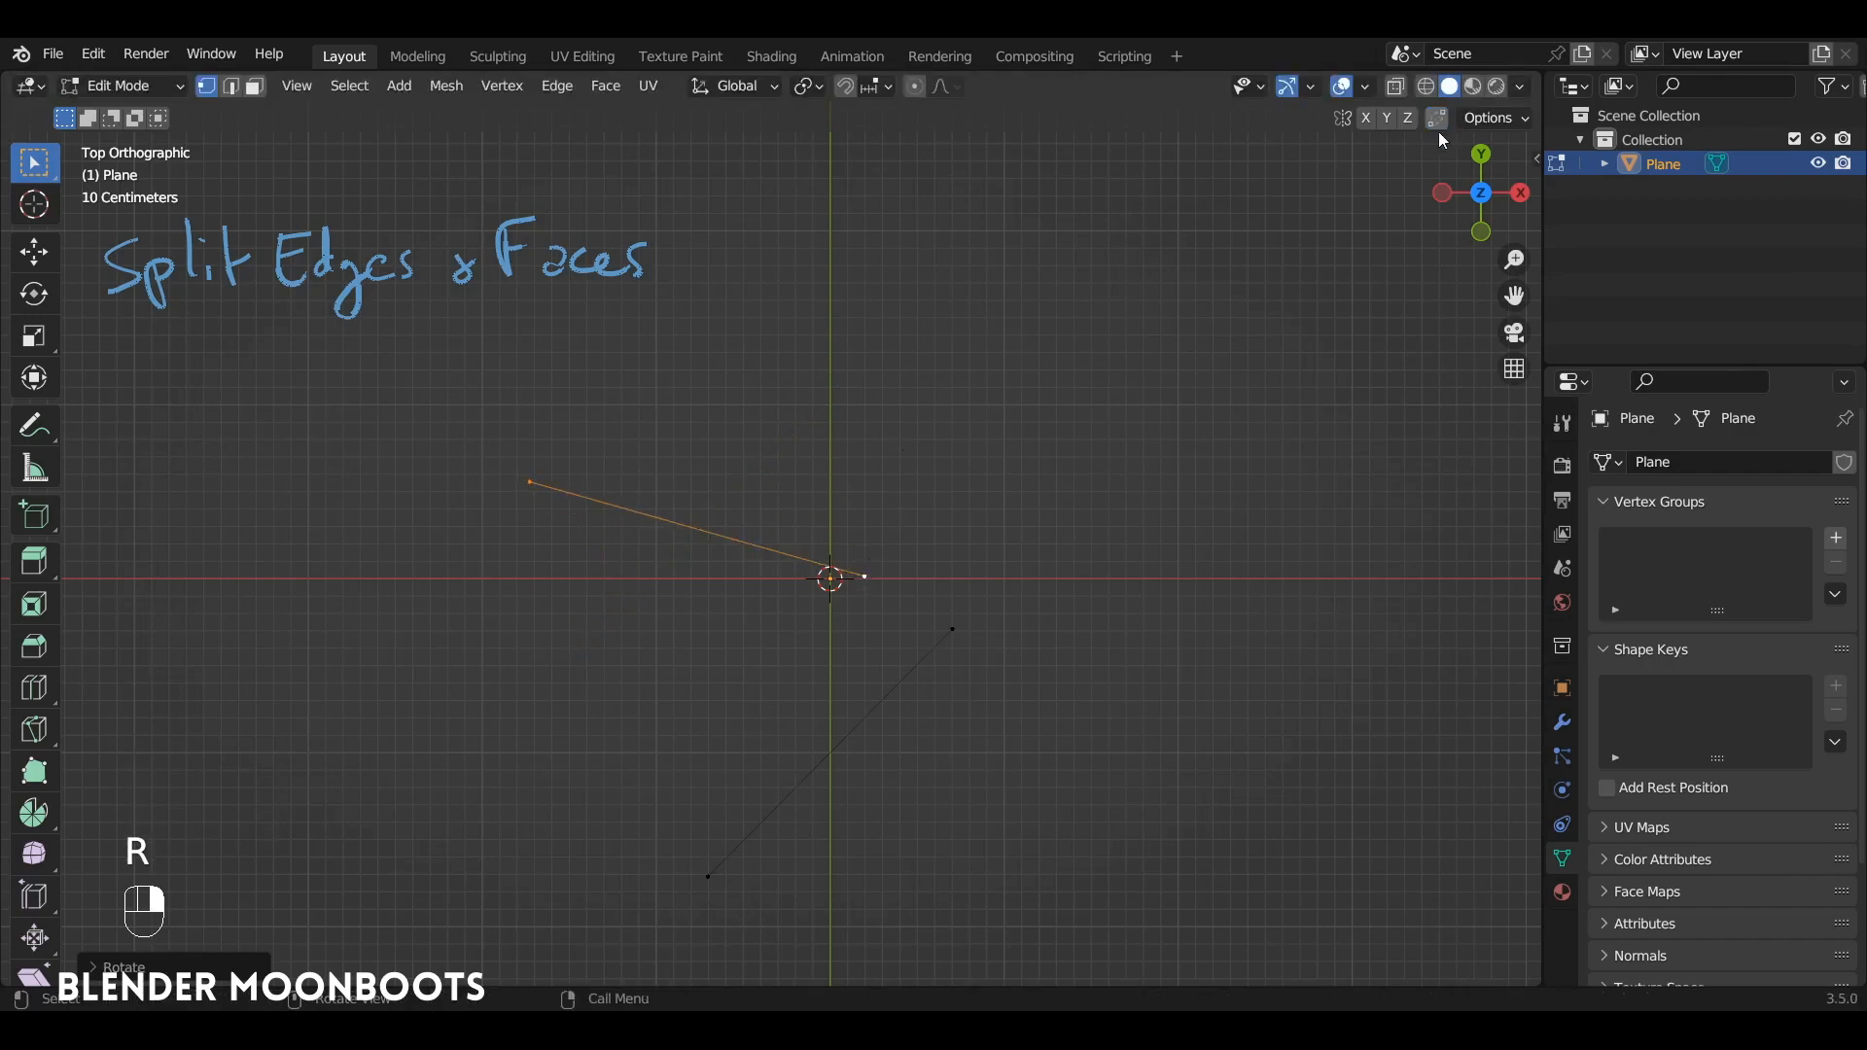
{"action": "key", "text": "g"}
{"action": "left_click", "coordinate": [879, 750]}
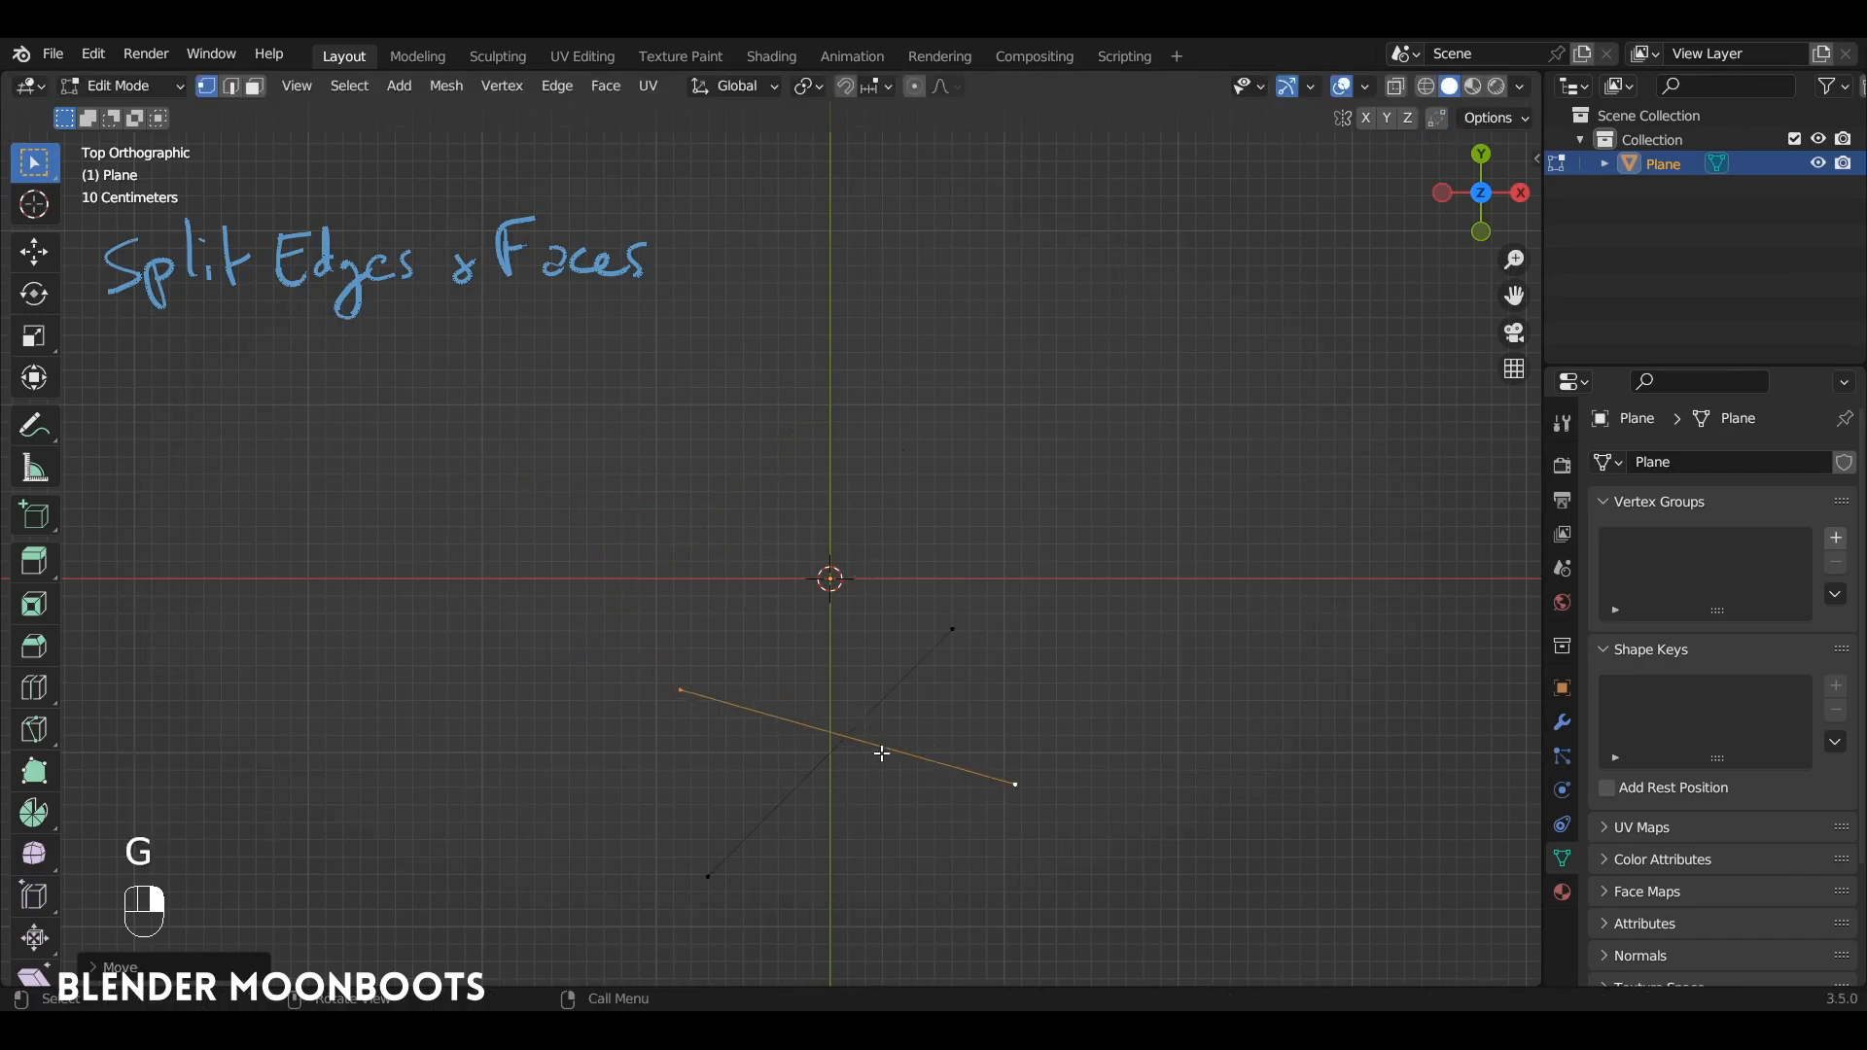
Step: Intersect the two crossing edges with TinyCAD's XALL, and select the vertex at their intersection
{"action": "key", "text": "a"}
{"action": "middle_click_drag", "start_coordinate": [846, 750], "coordinate": [948, 490], "text": "ctrl+alt"}
{"action": "right_click", "coordinate": [948, 490]}
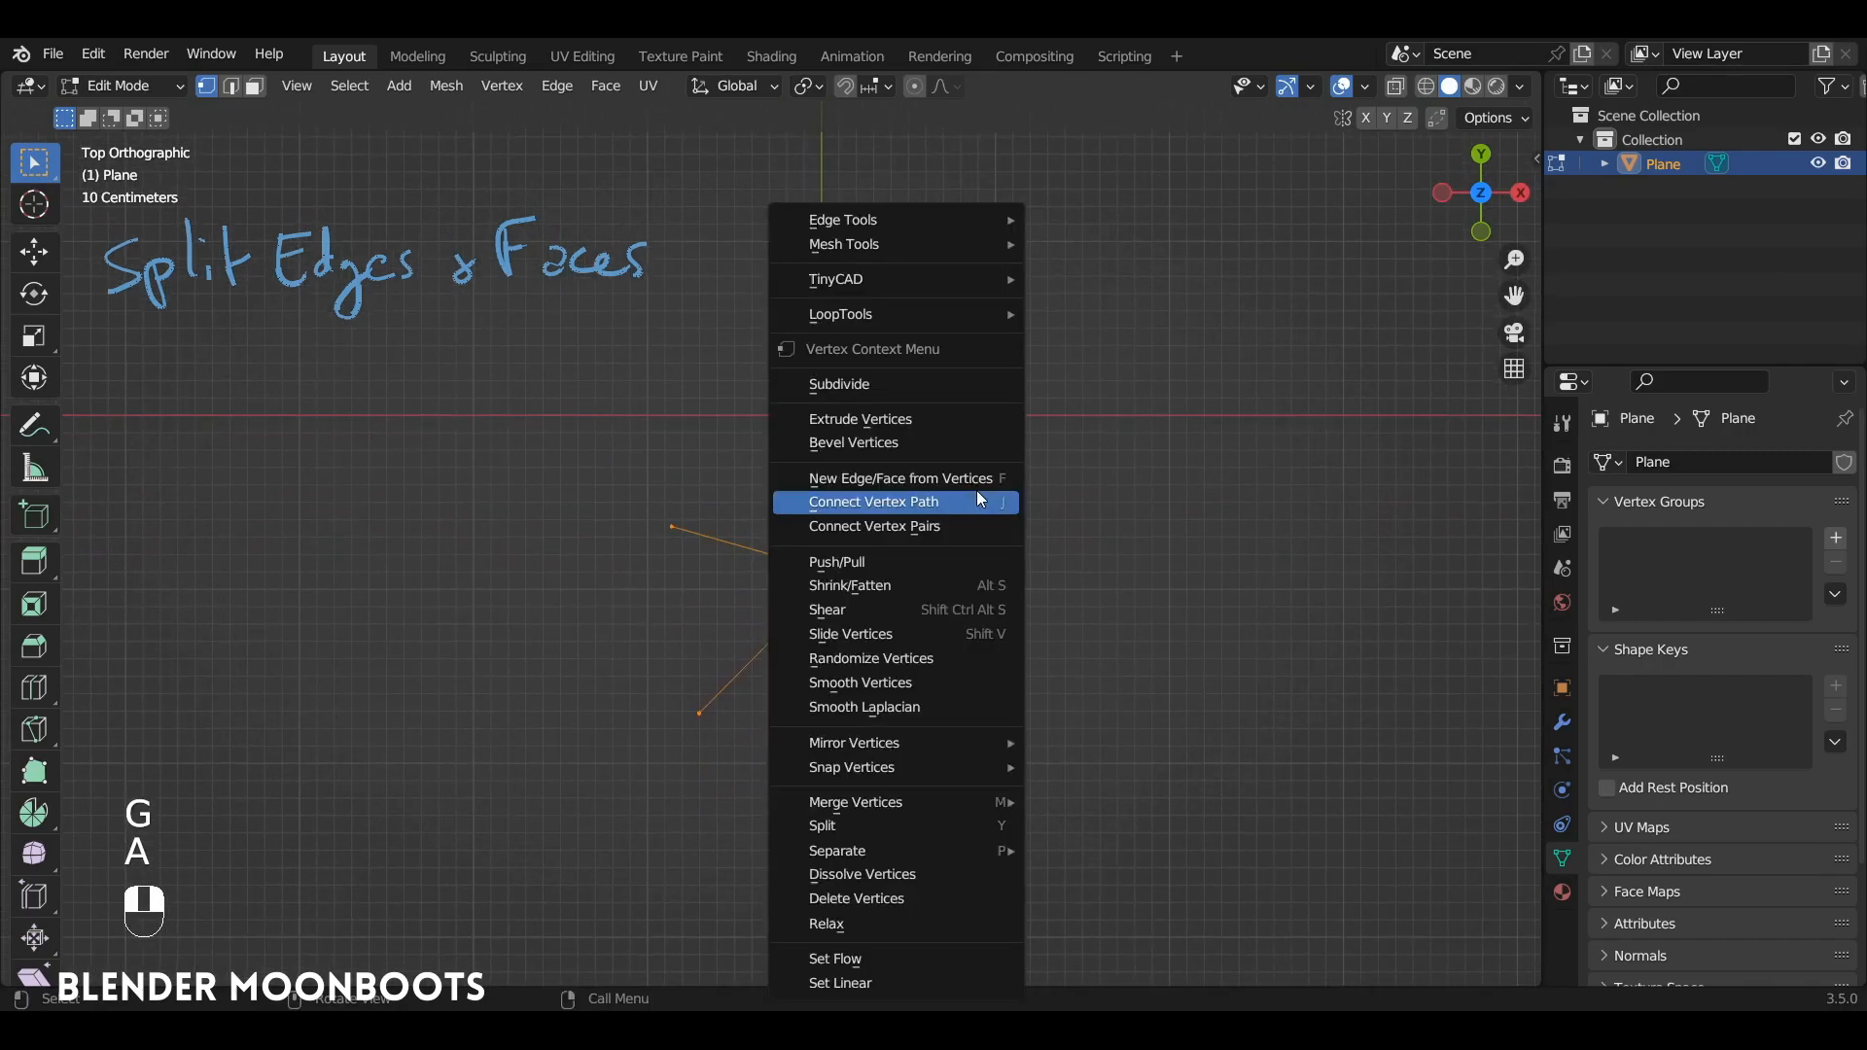
{"action": "mouse_move", "coordinate": [870, 284]}
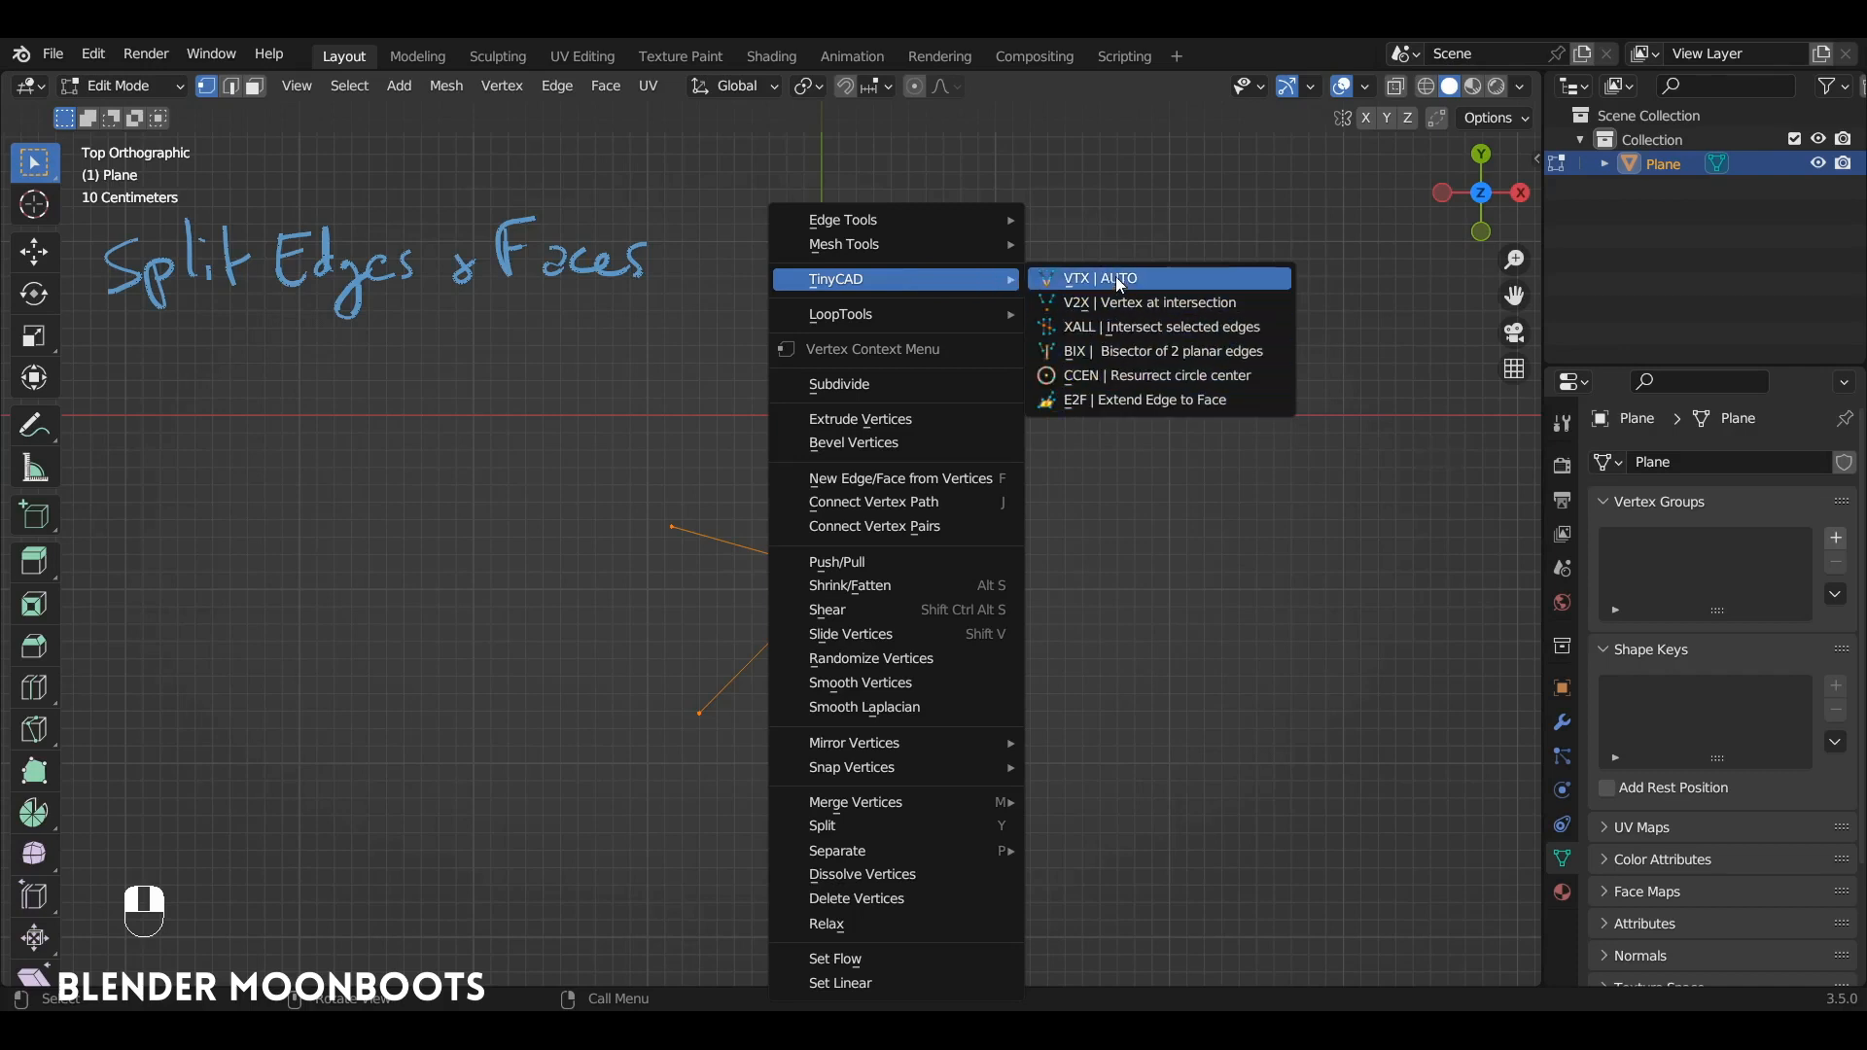
{"action": "left_click", "coordinate": [1240, 325]}
{"action": "key", "text": "a"}
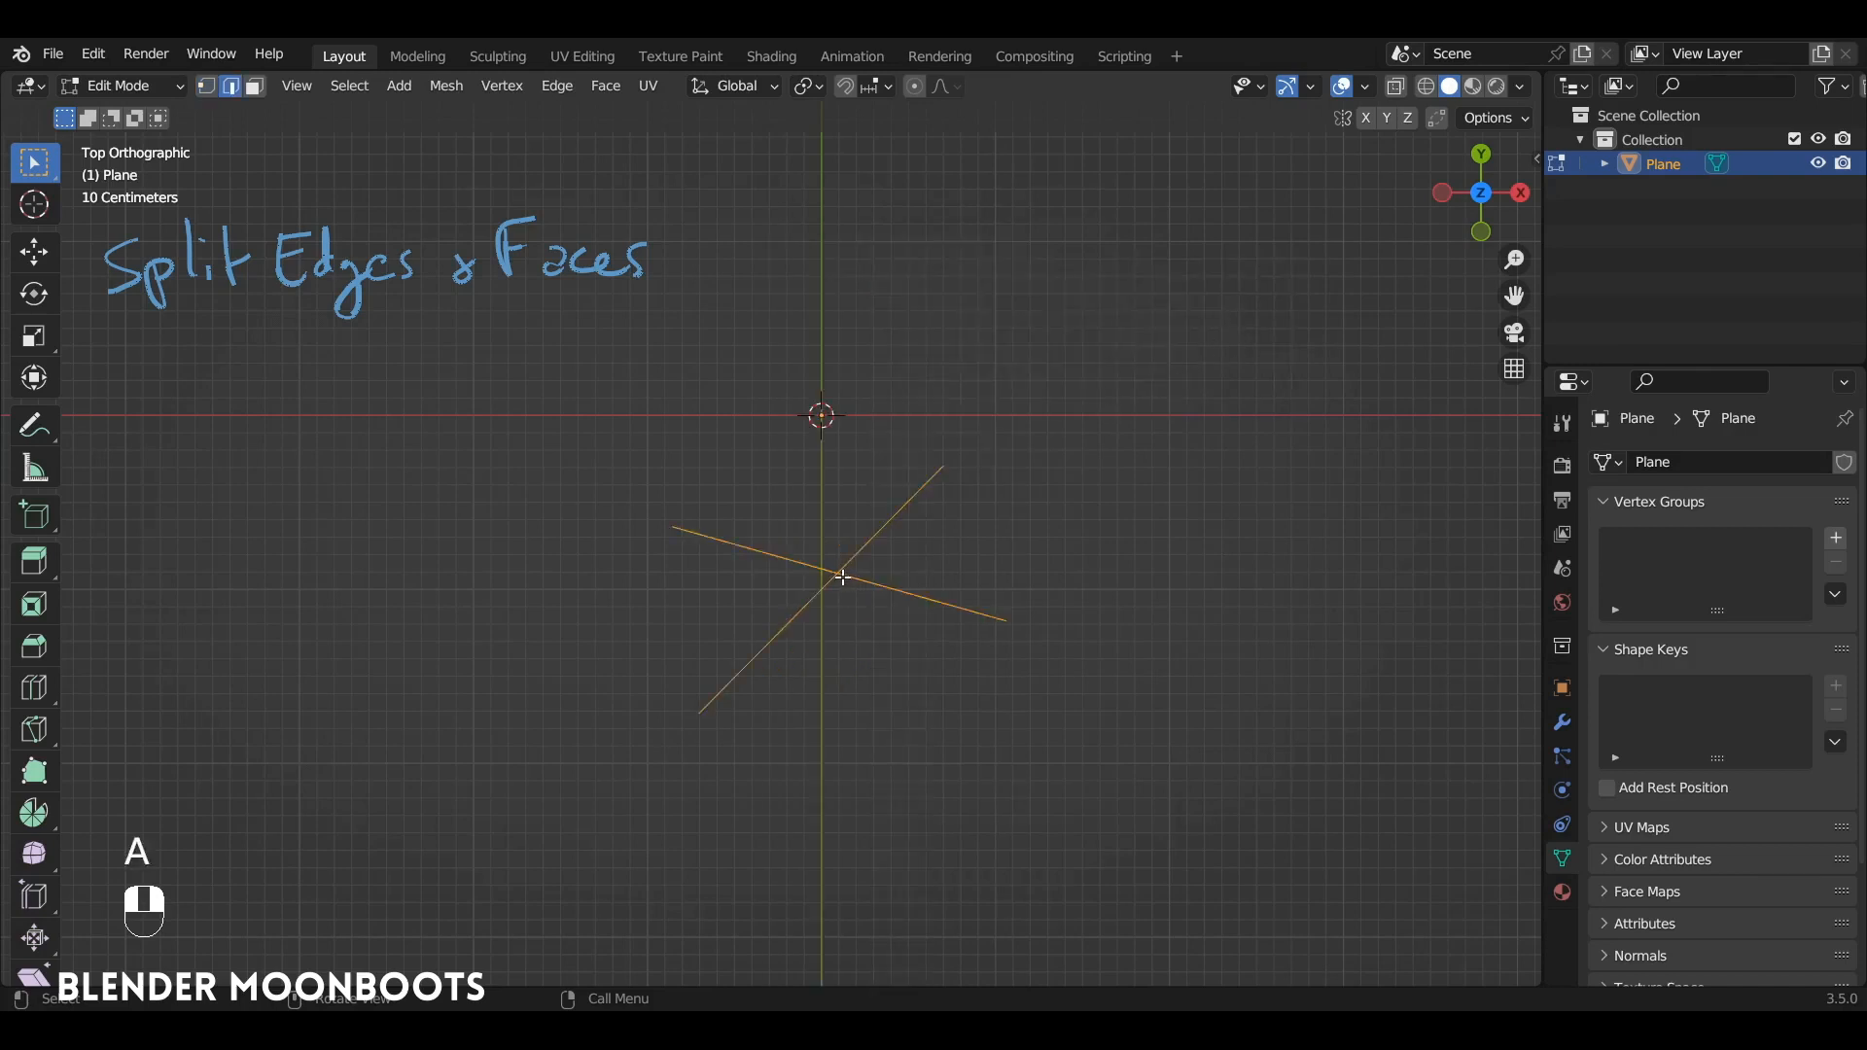
{"action": "key", "text": "1"}
{"action": "left_click", "coordinate": [844, 578]}
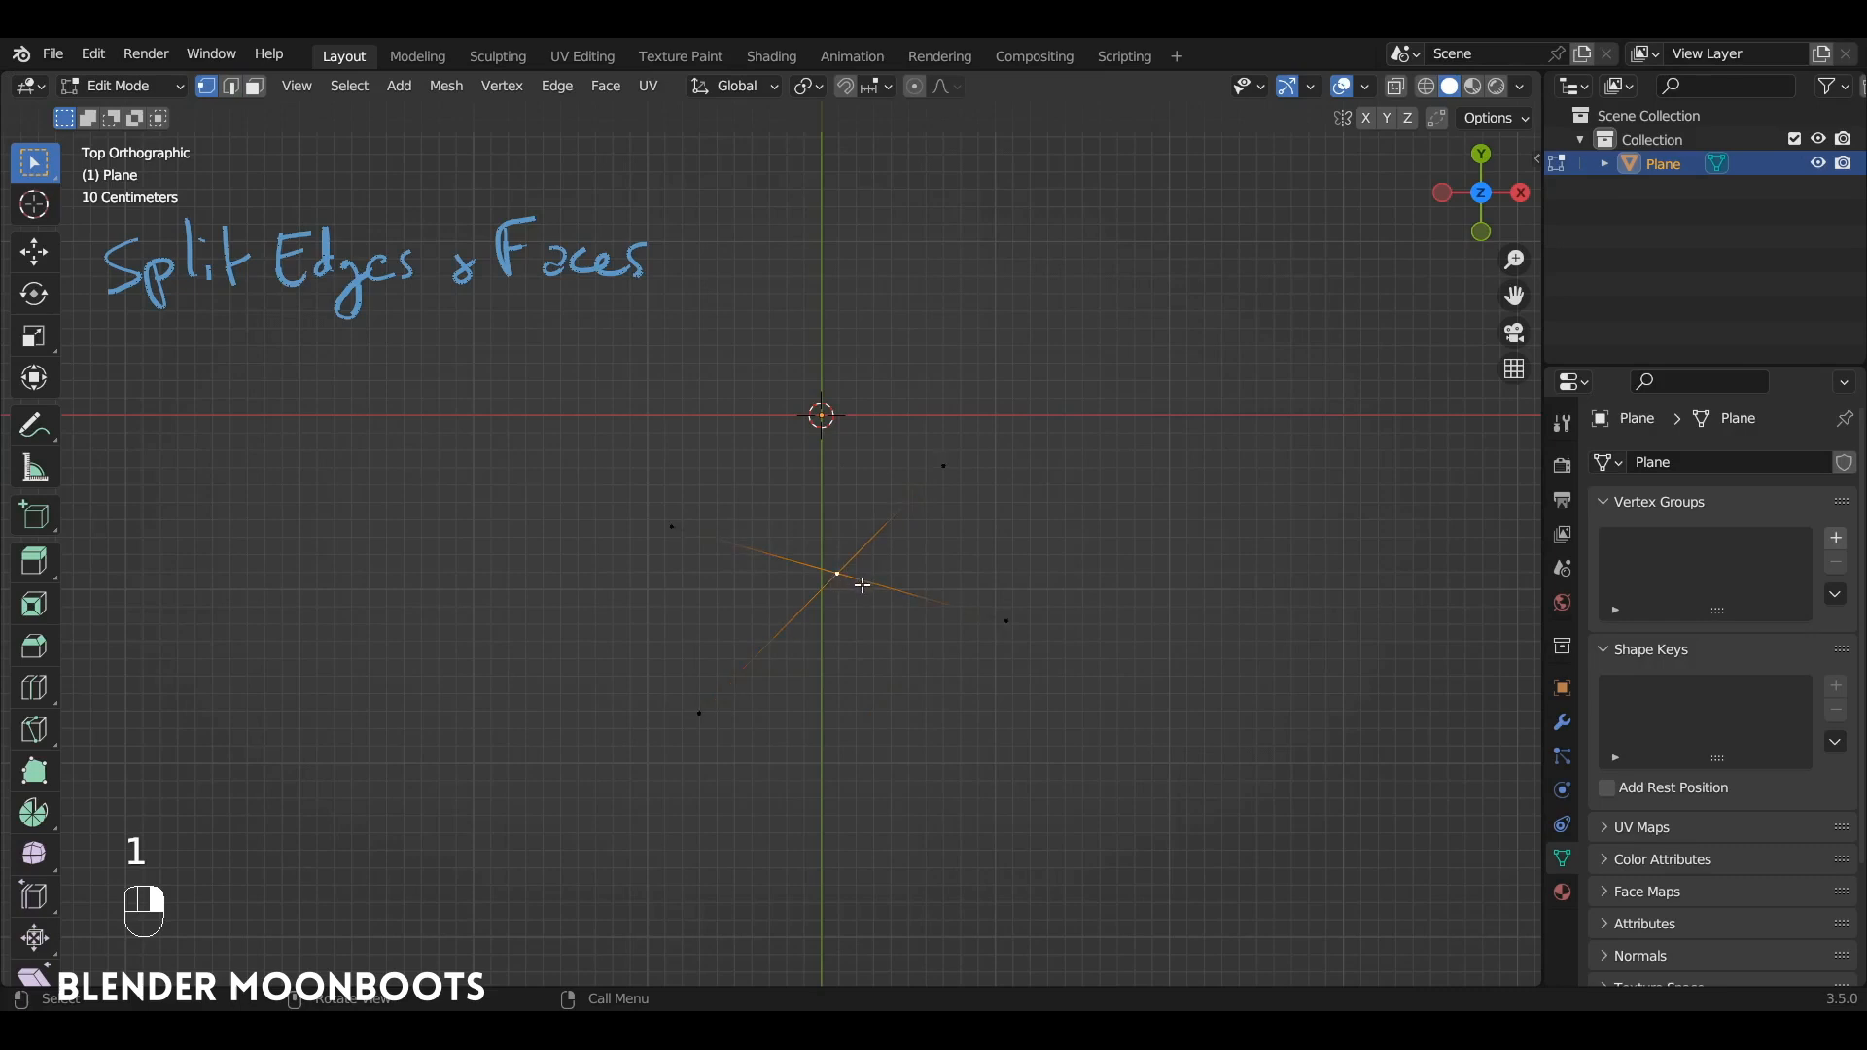
Step: Try moving the vertex at the crossing of the two edges, and undo the move
{"action": "key", "text": "g"}
{"action": "left_click", "coordinate": [850, 569]}
{"action": "key", "text": "ctrl+z"}
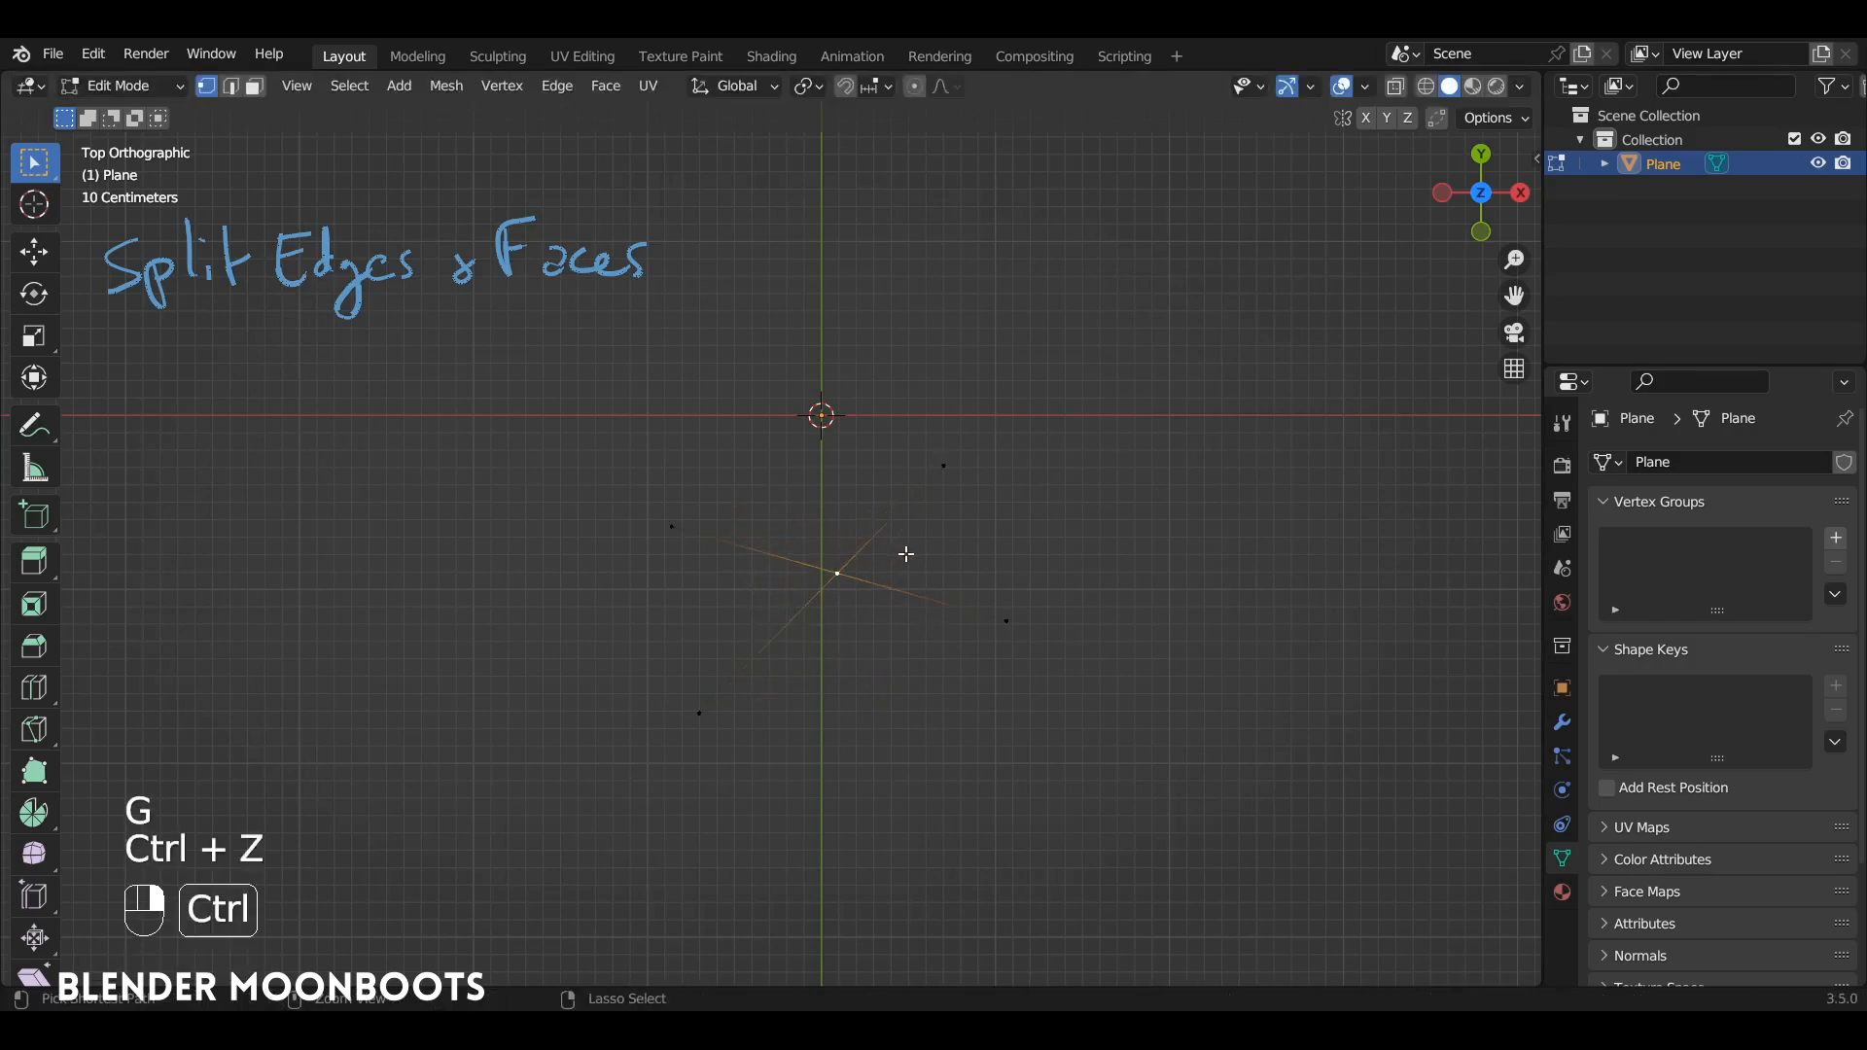
Step: Delete all vertices of the crossed edges, and add a new plane to the mesh
{"action": "key", "text": "a"}
{"action": "key", "text": "x"}
{"action": "left_click", "coordinate": [933, 508]}
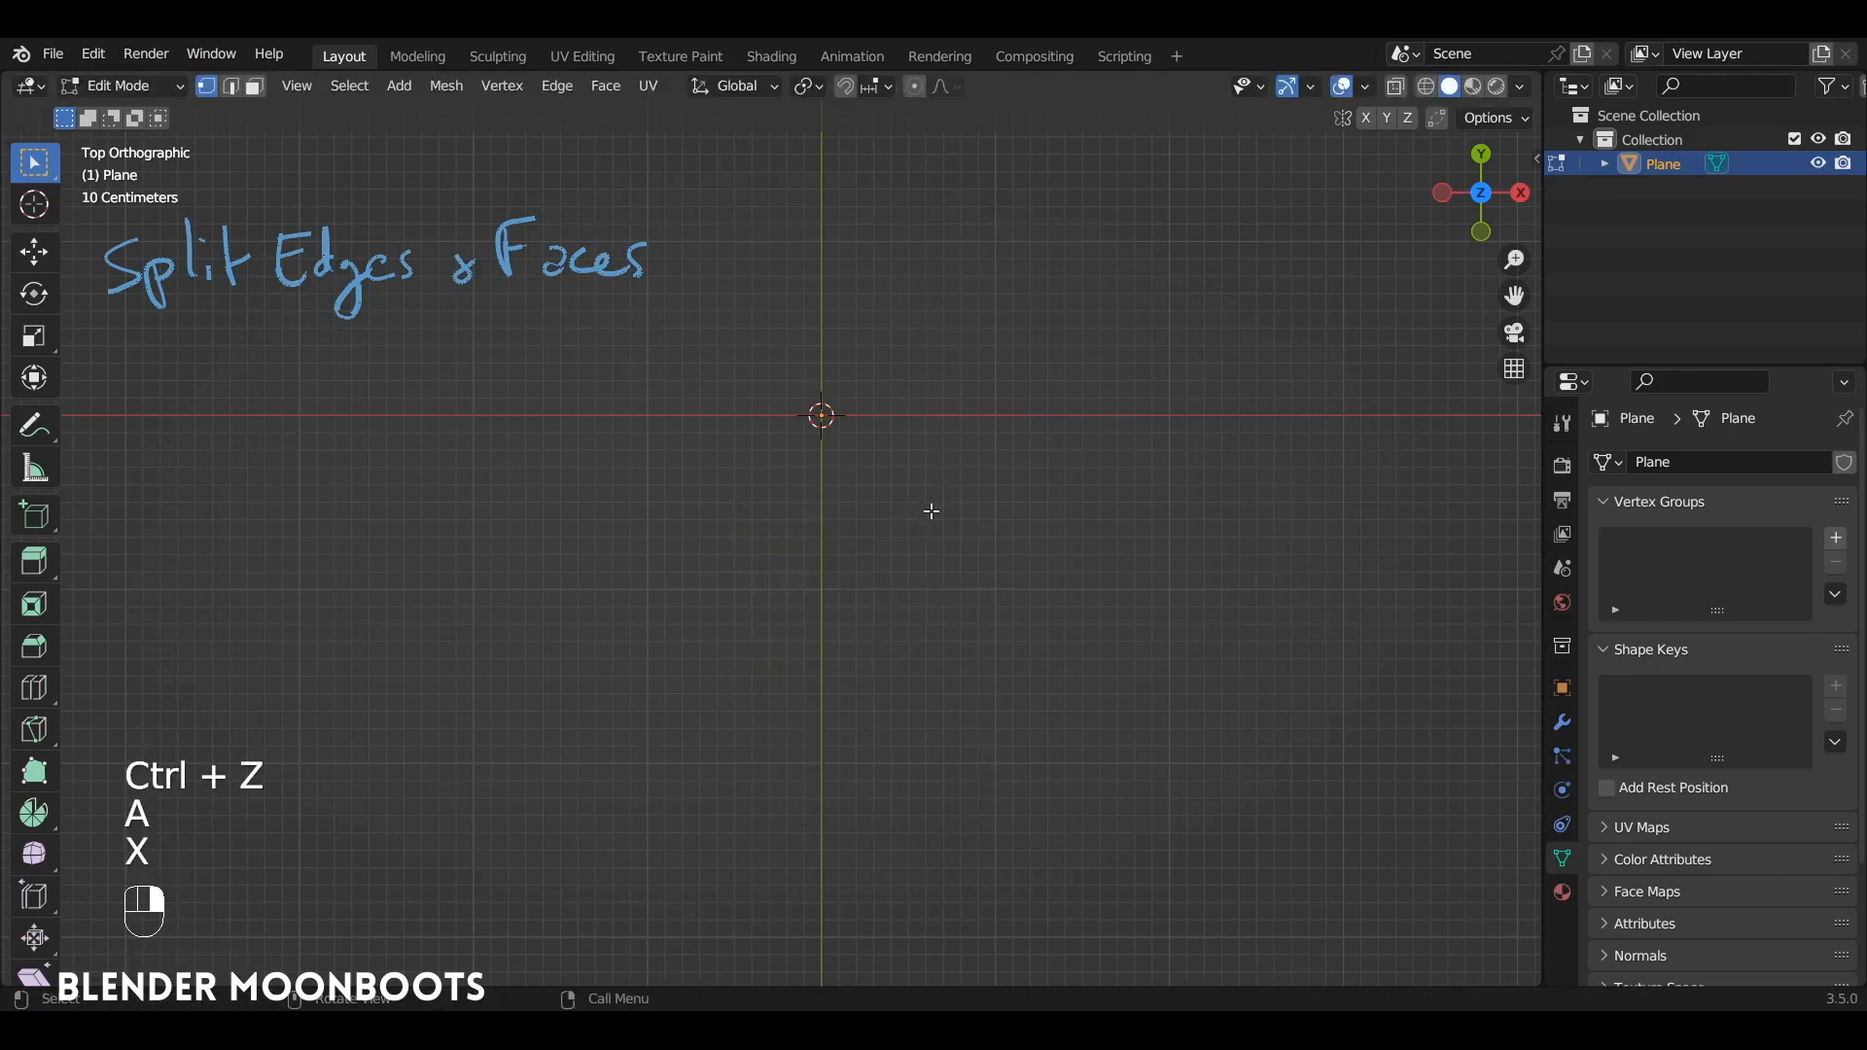
{"action": "key", "text": "shift+a"}
{"action": "key", "text": "shift+a"}
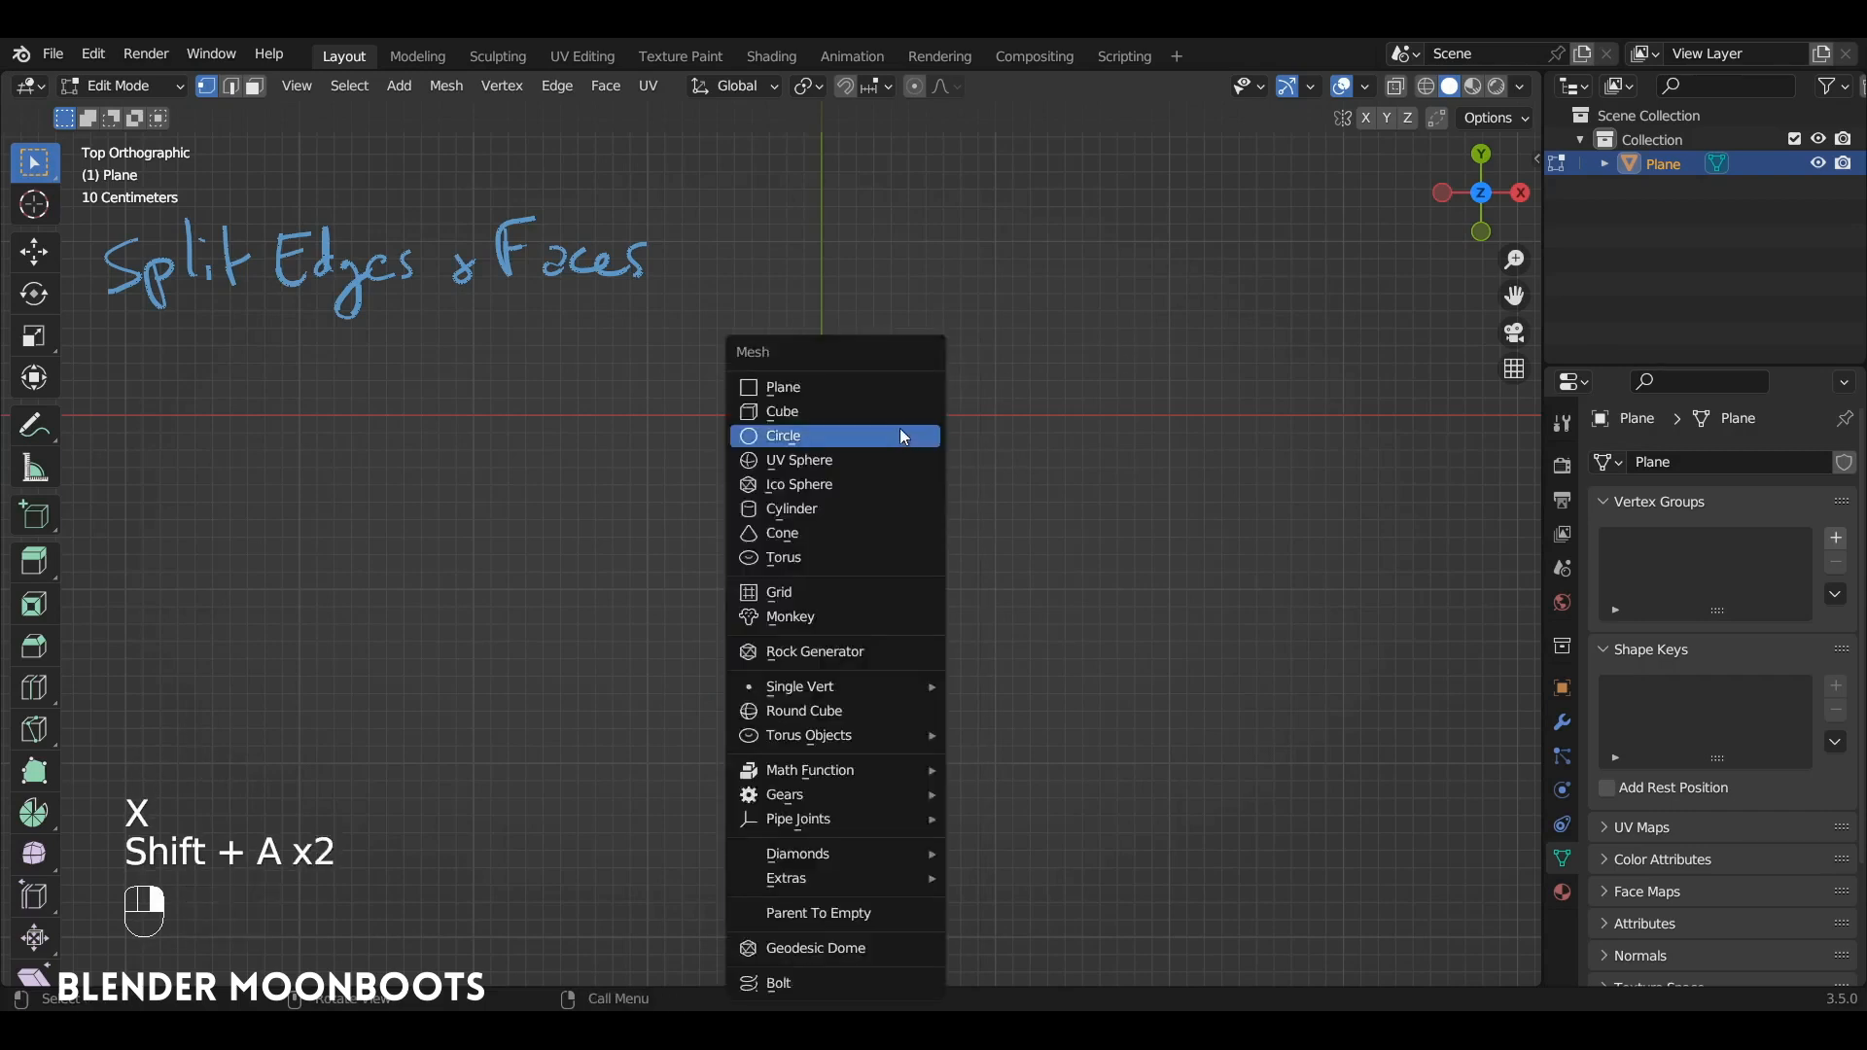
{"action": "left_click", "coordinate": [859, 386]}
Step: Duplicate the plane and place the copy diagonally below and right of the original so that the two squares partly overlap
{"action": "key", "text": "shift+d"}
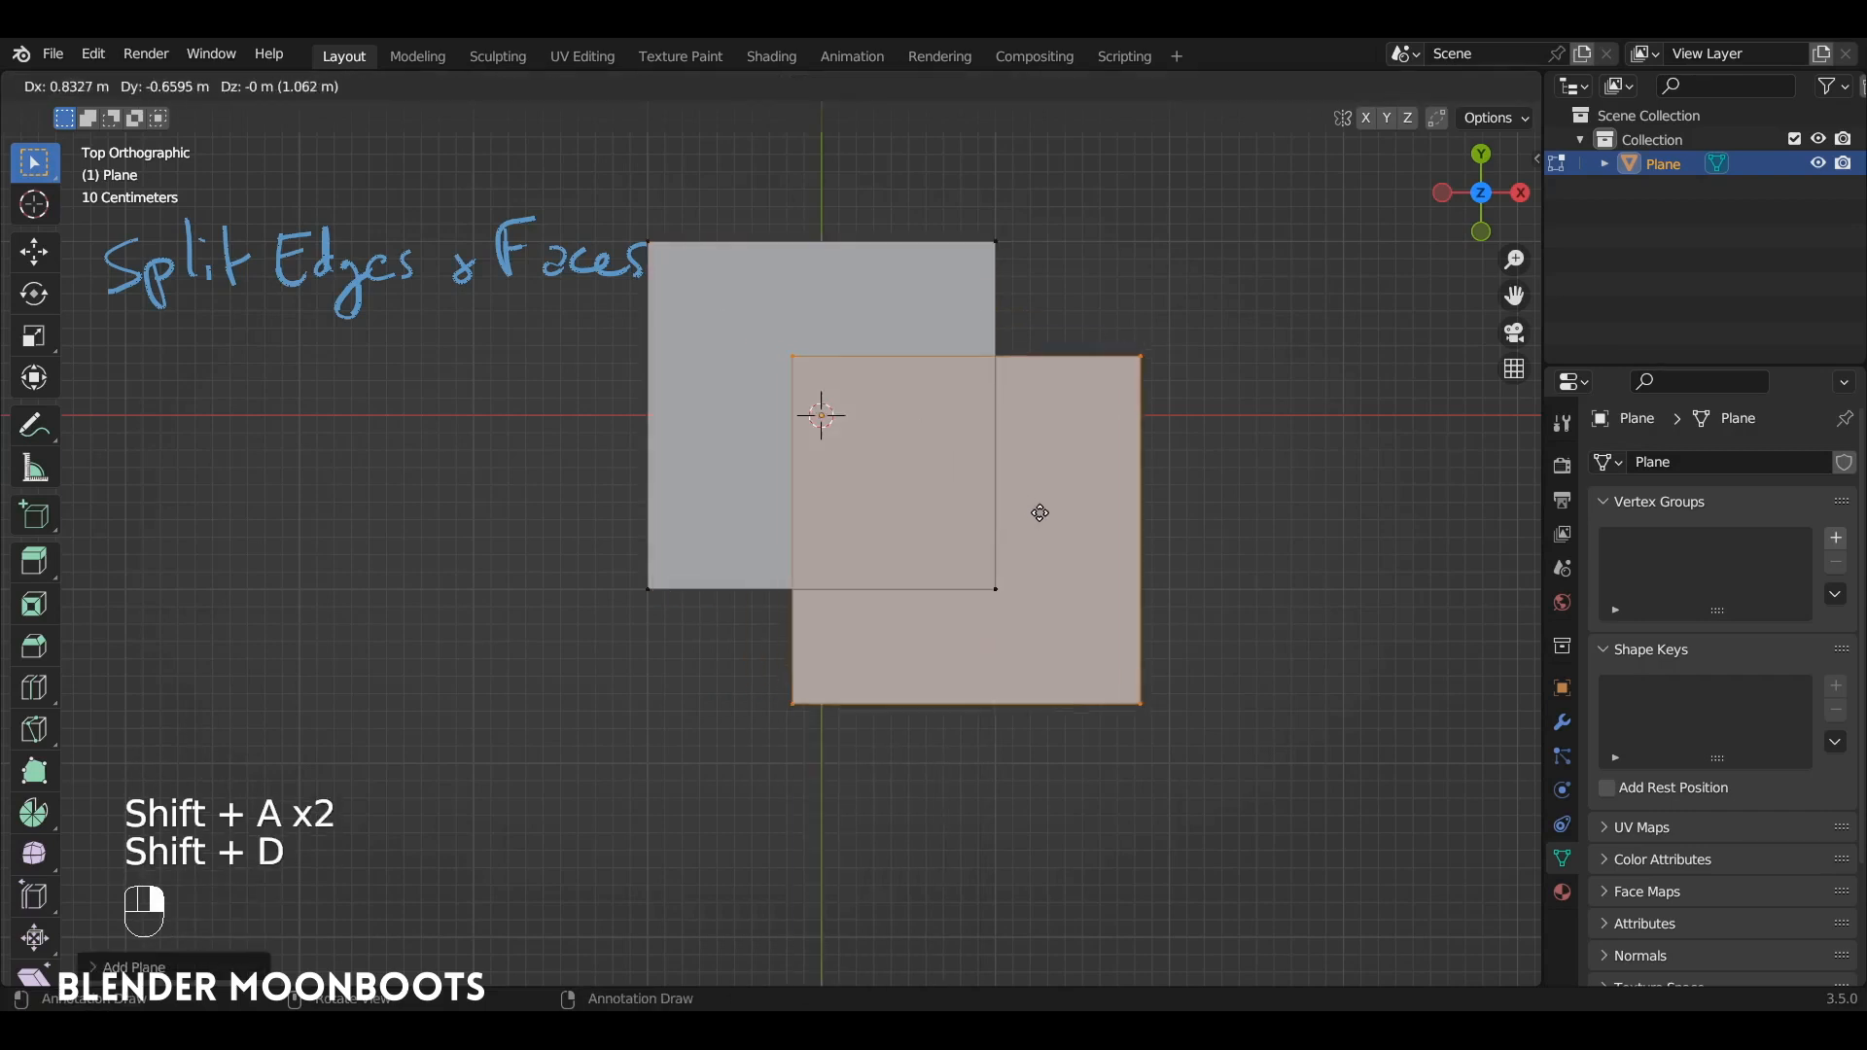
{"action": "left_click", "coordinate": [821, 411]}
{"action": "middle_click_drag", "start_coordinate": [821, 413], "coordinate": [1116, 452], "text": "shift"}
{"action": "left_click", "coordinate": [1138, 439]}
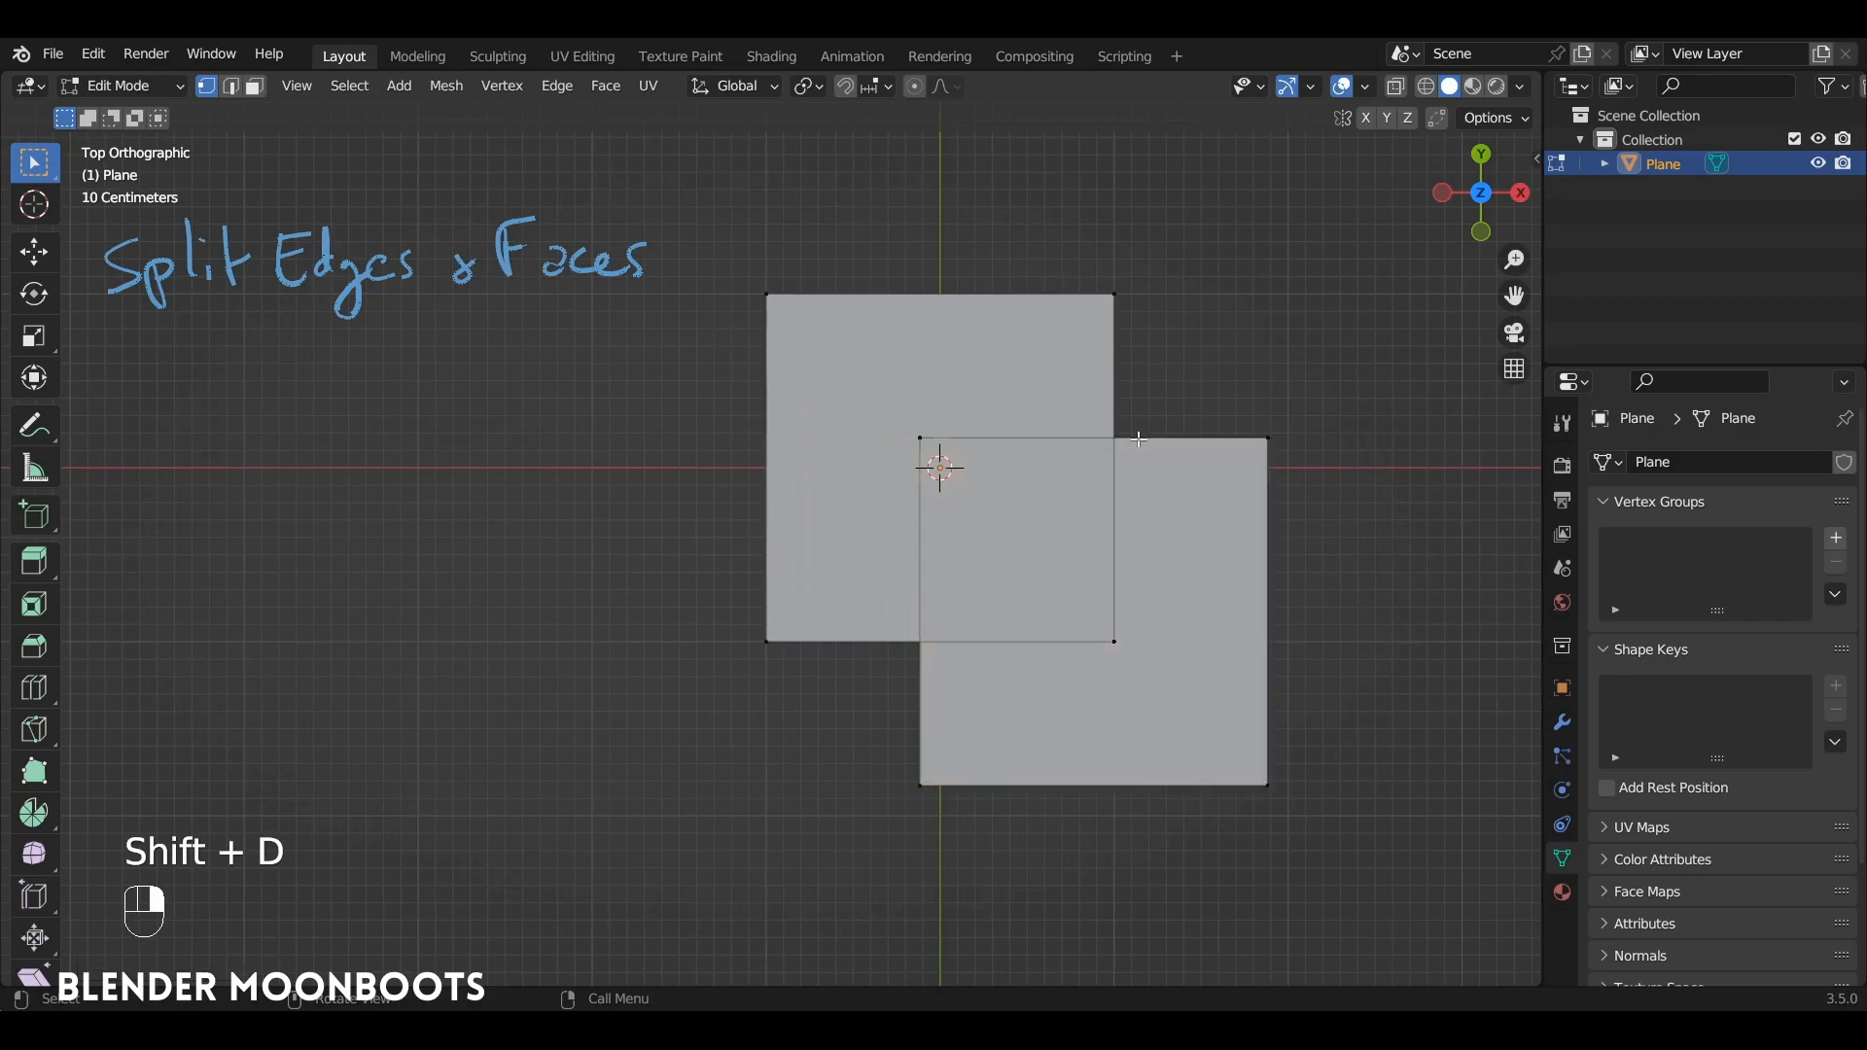
Step: Turn on Auto Merge and split the overlapping planes at their edge crossings by moving the whole mesh in place
{"action": "key", "text": "a"}
{"action": "right_click", "coordinate": [1100, 429]}
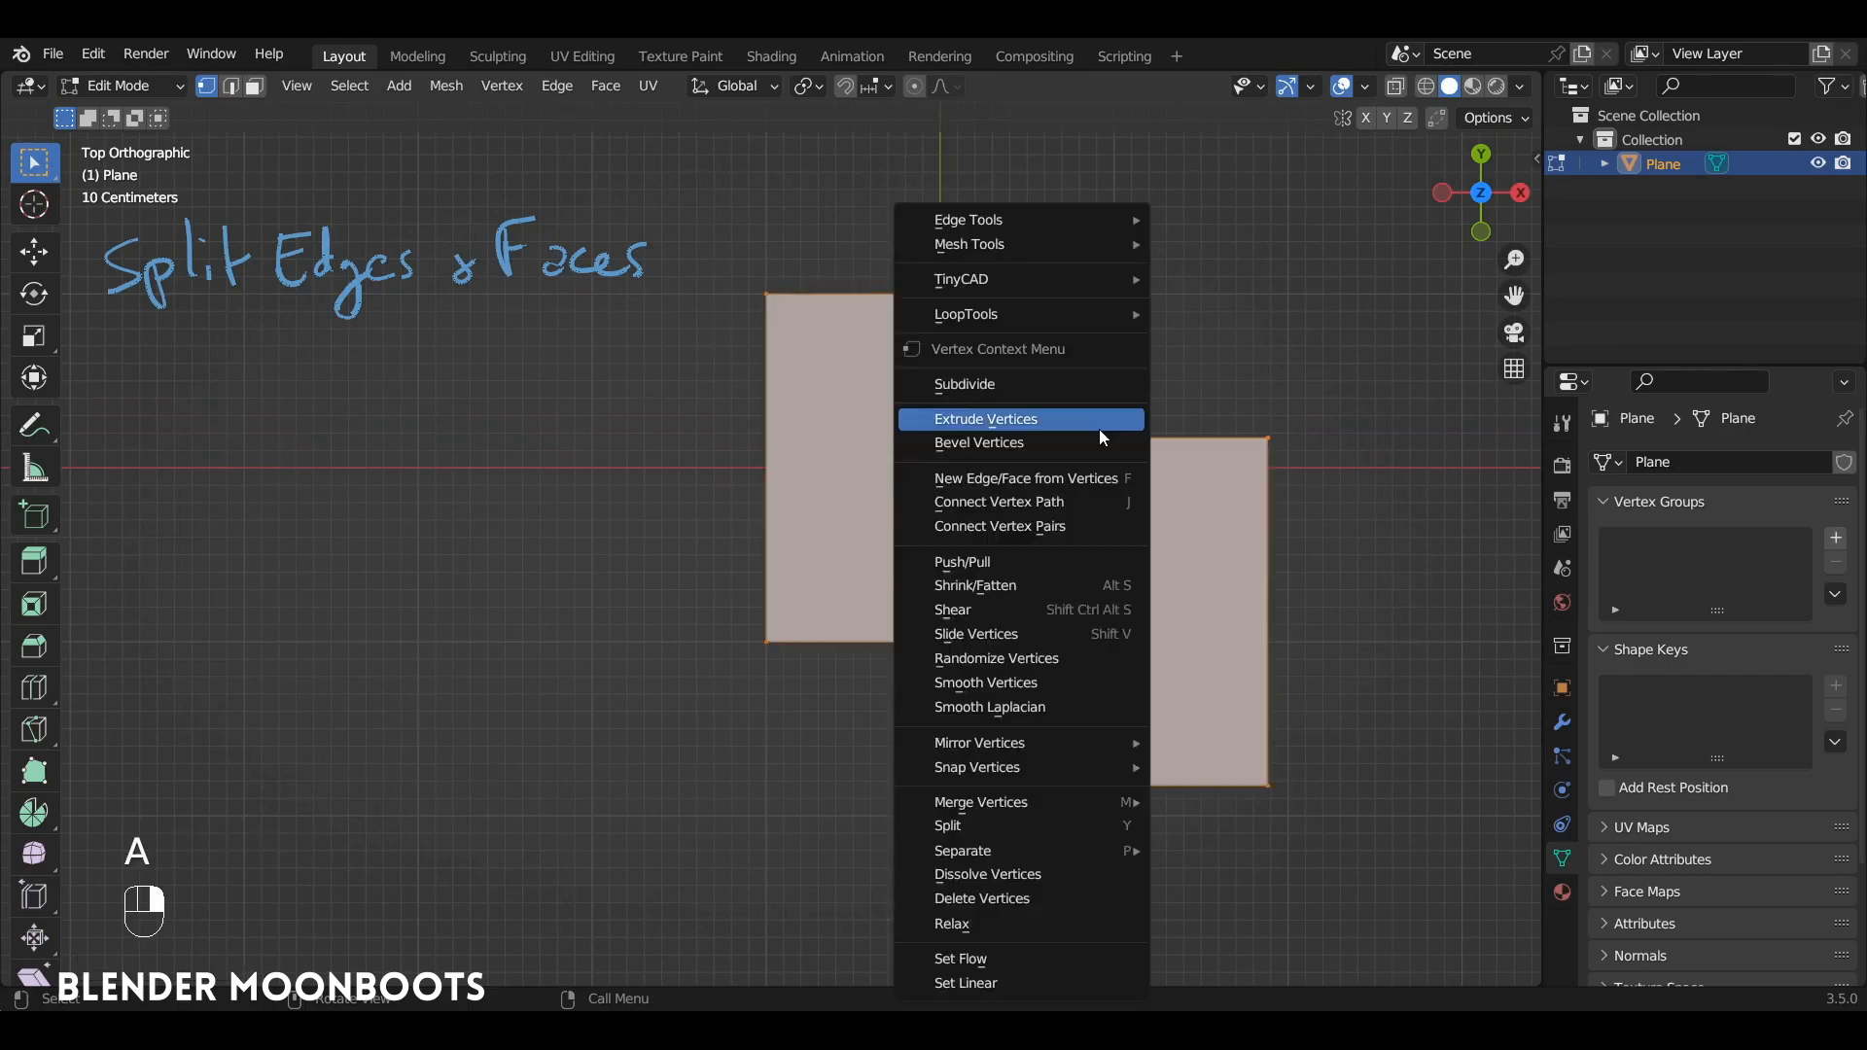
{"action": "left_click", "coordinate": [1437, 118]}
{"action": "left_click", "coordinate": [1493, 117]}
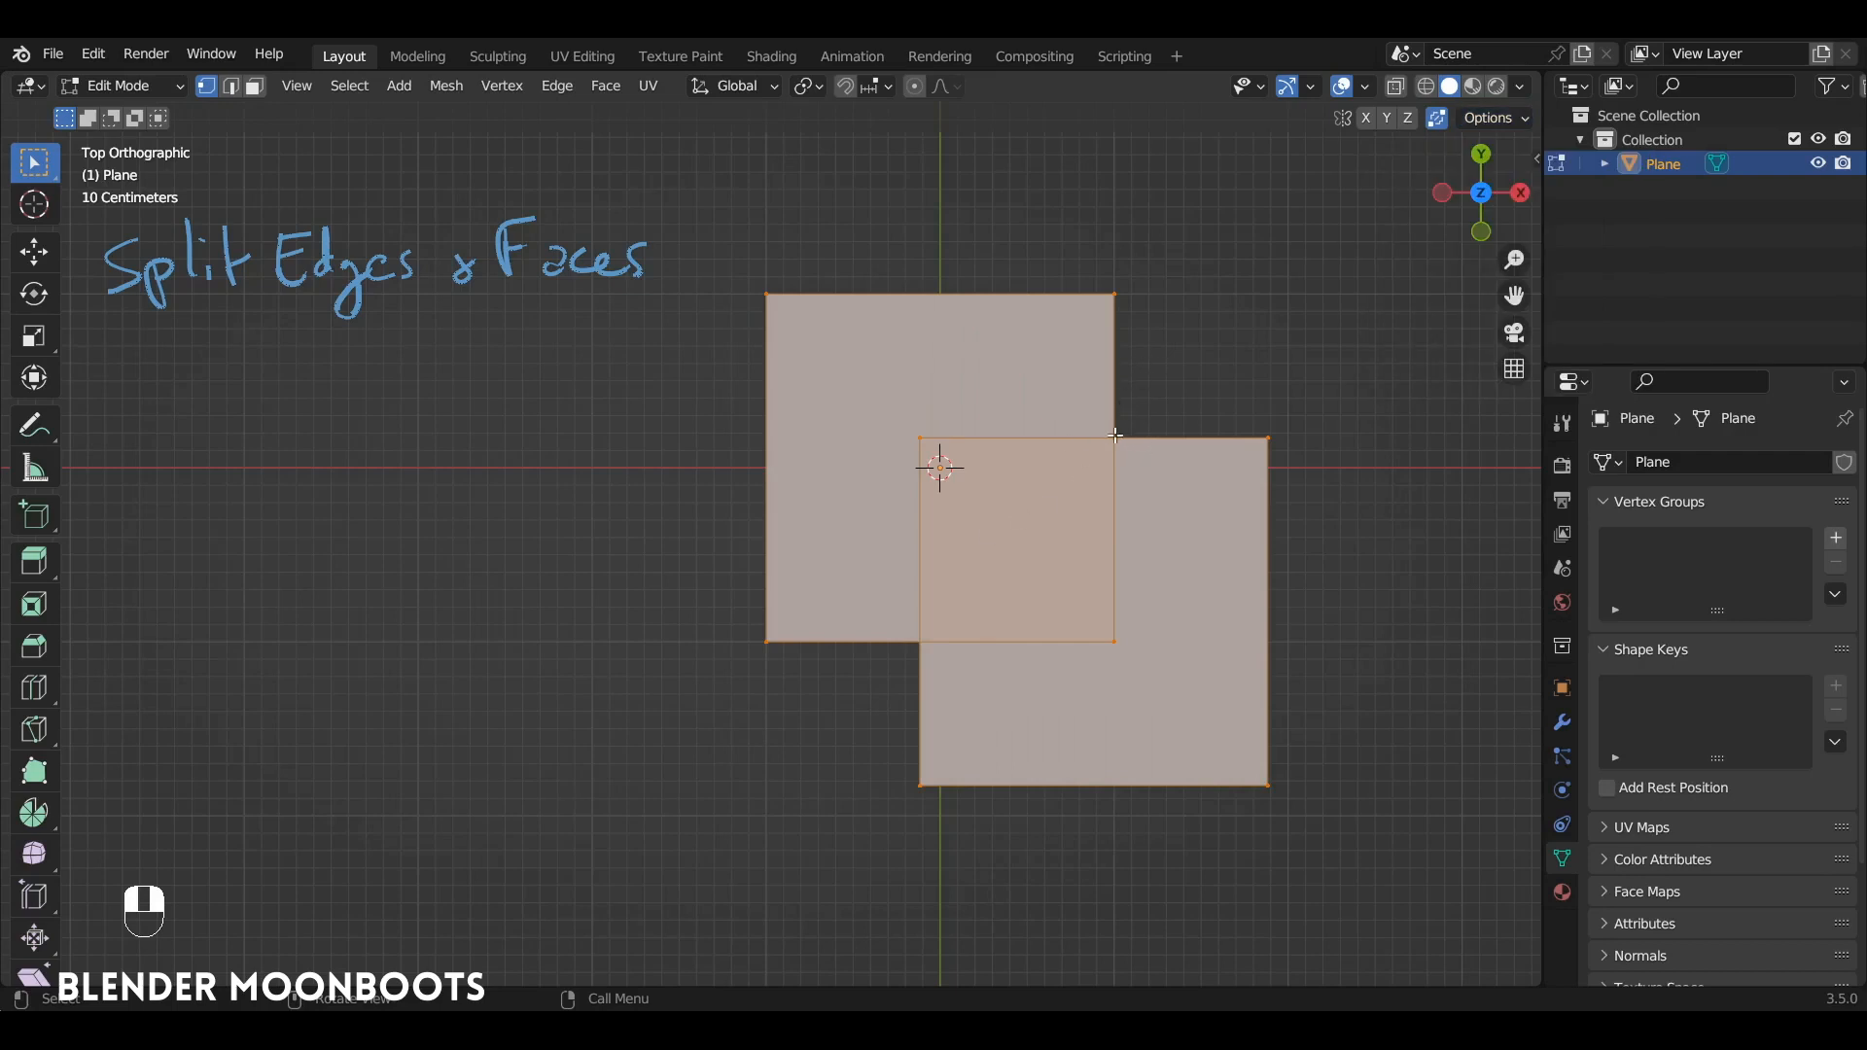
{"action": "left_click", "coordinate": [1172, 425]}
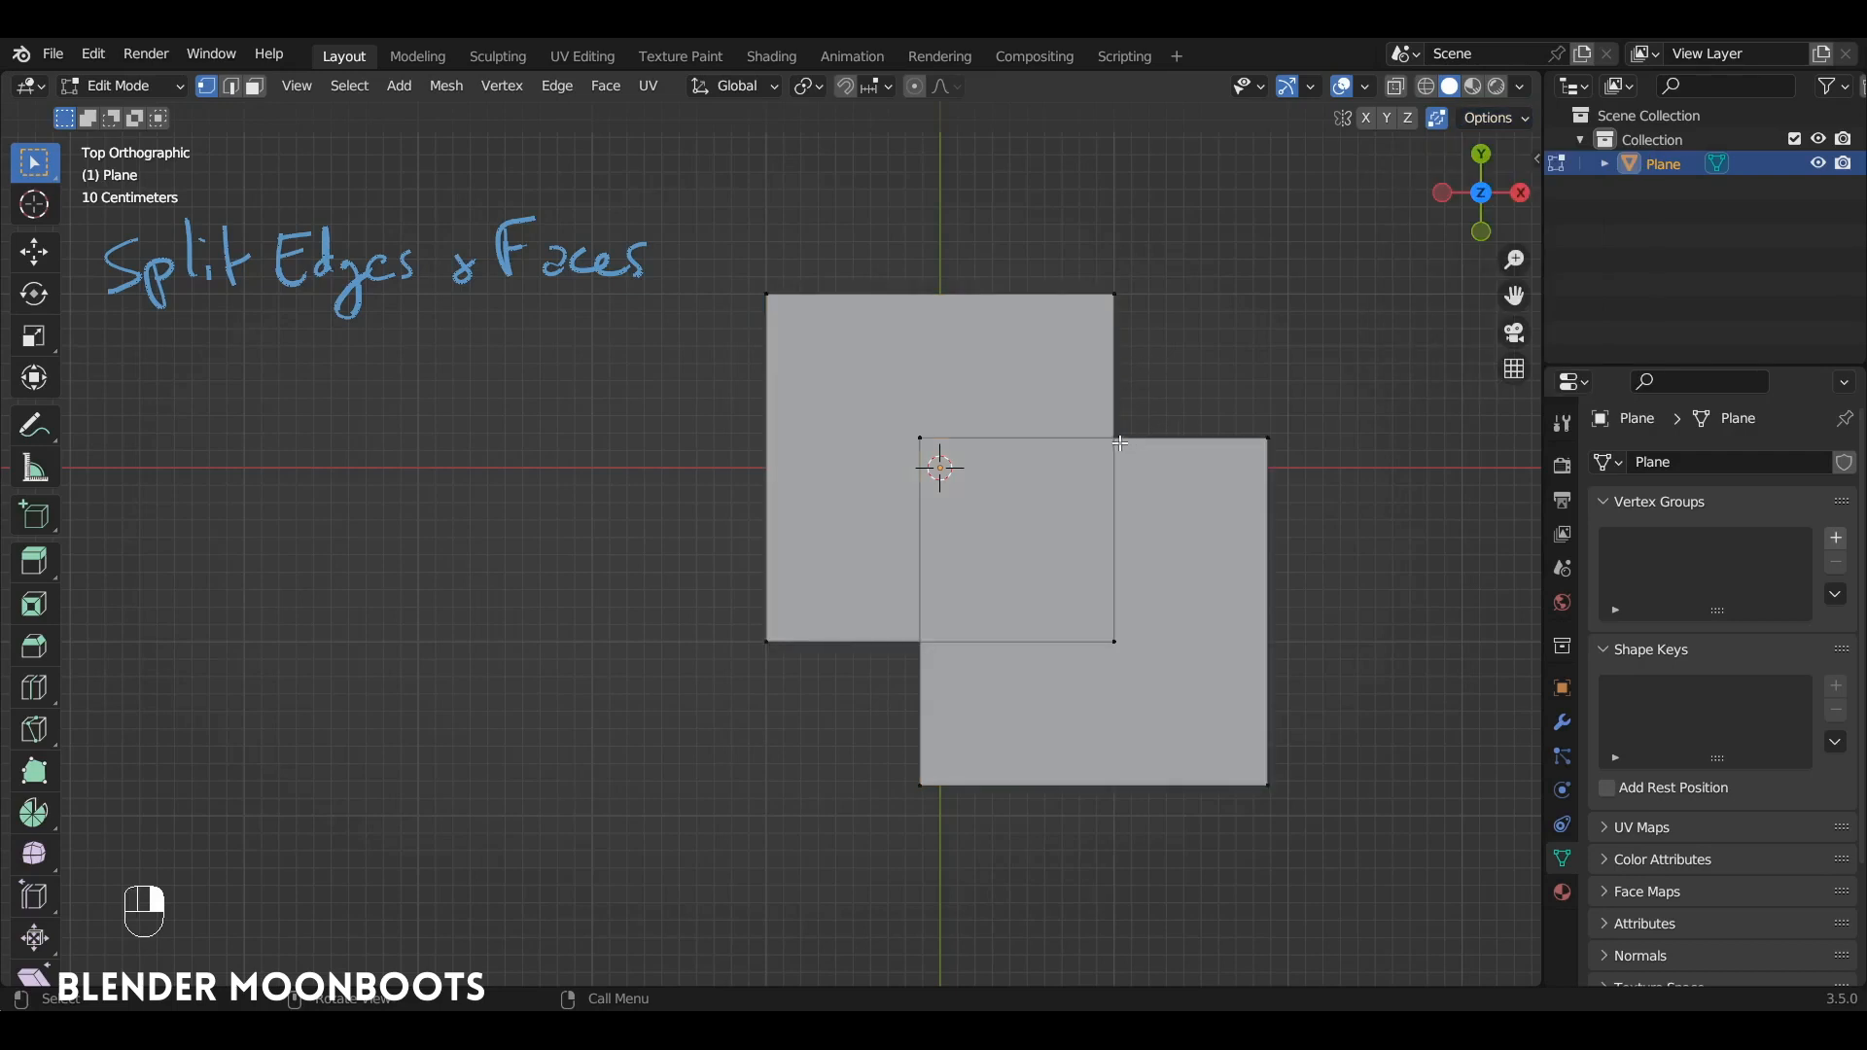
{"action": "key", "text": "1"}
{"action": "key", "text": "a"}
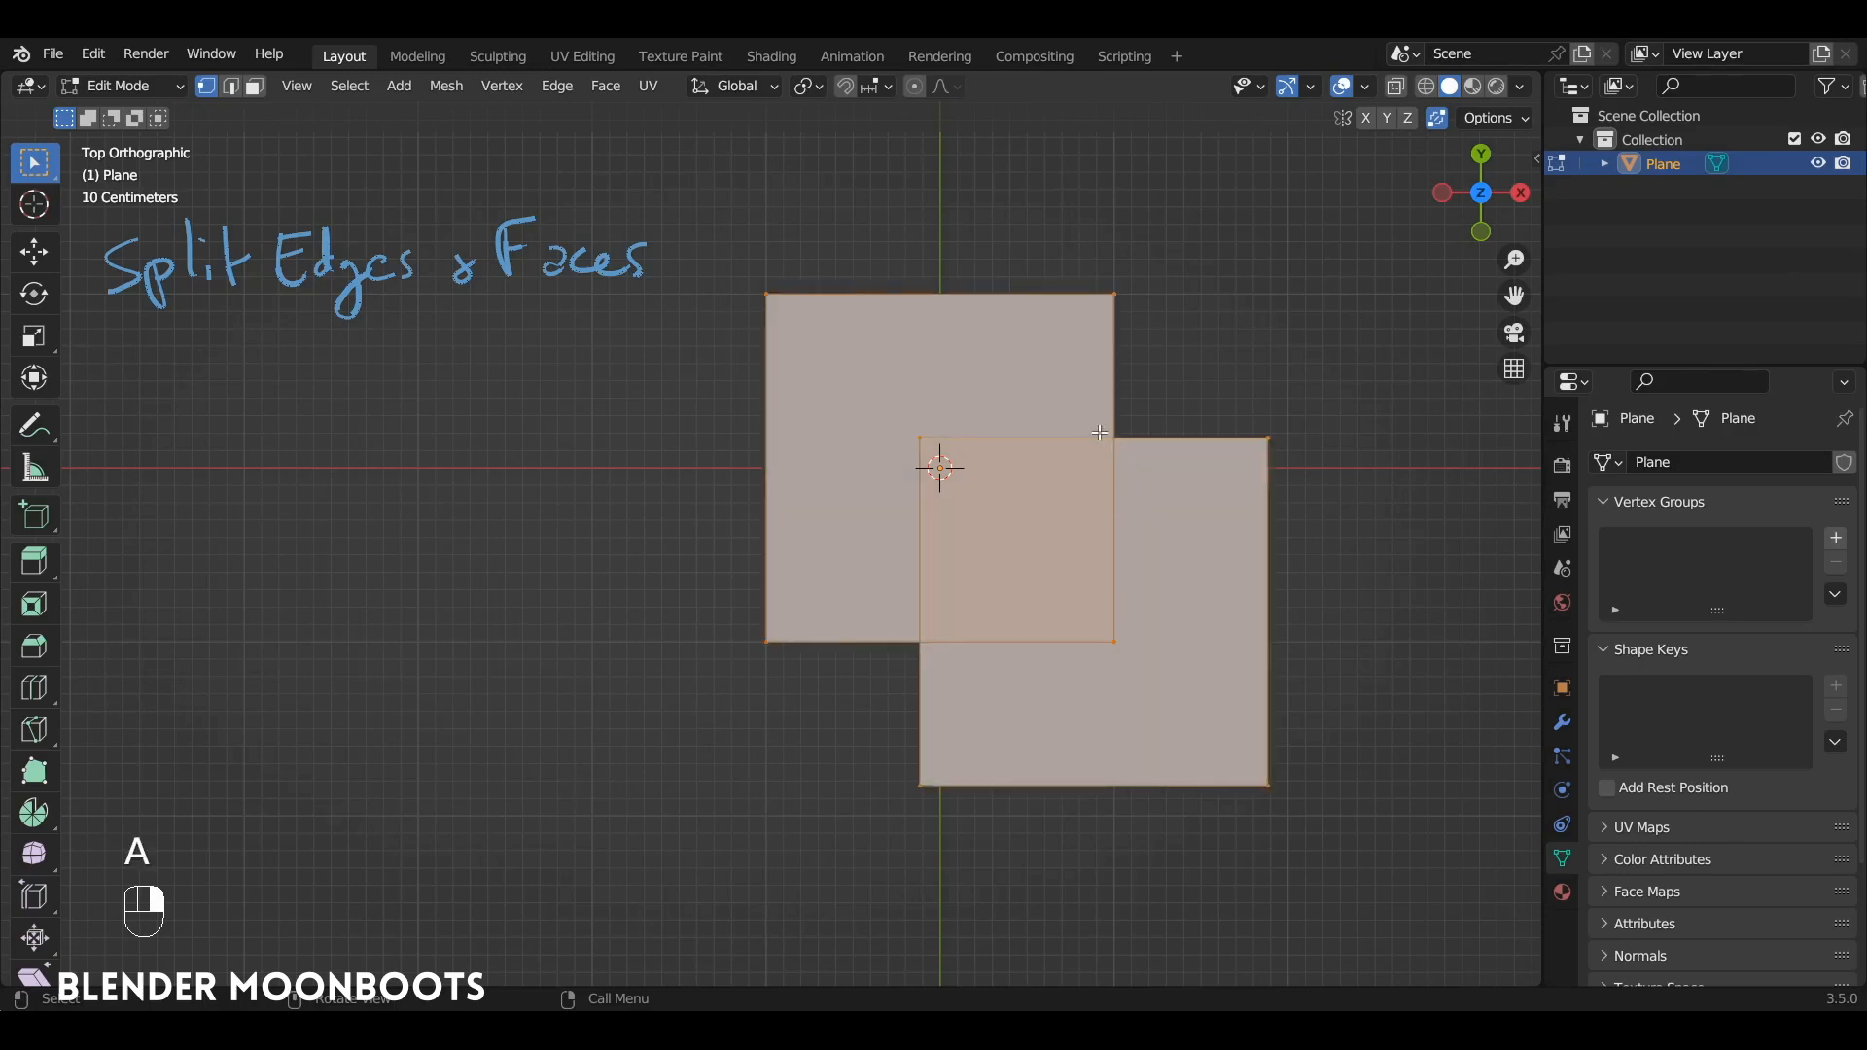
{"action": "key", "text": "g"}
{"action": "left_click", "coordinate": [1099, 433]}
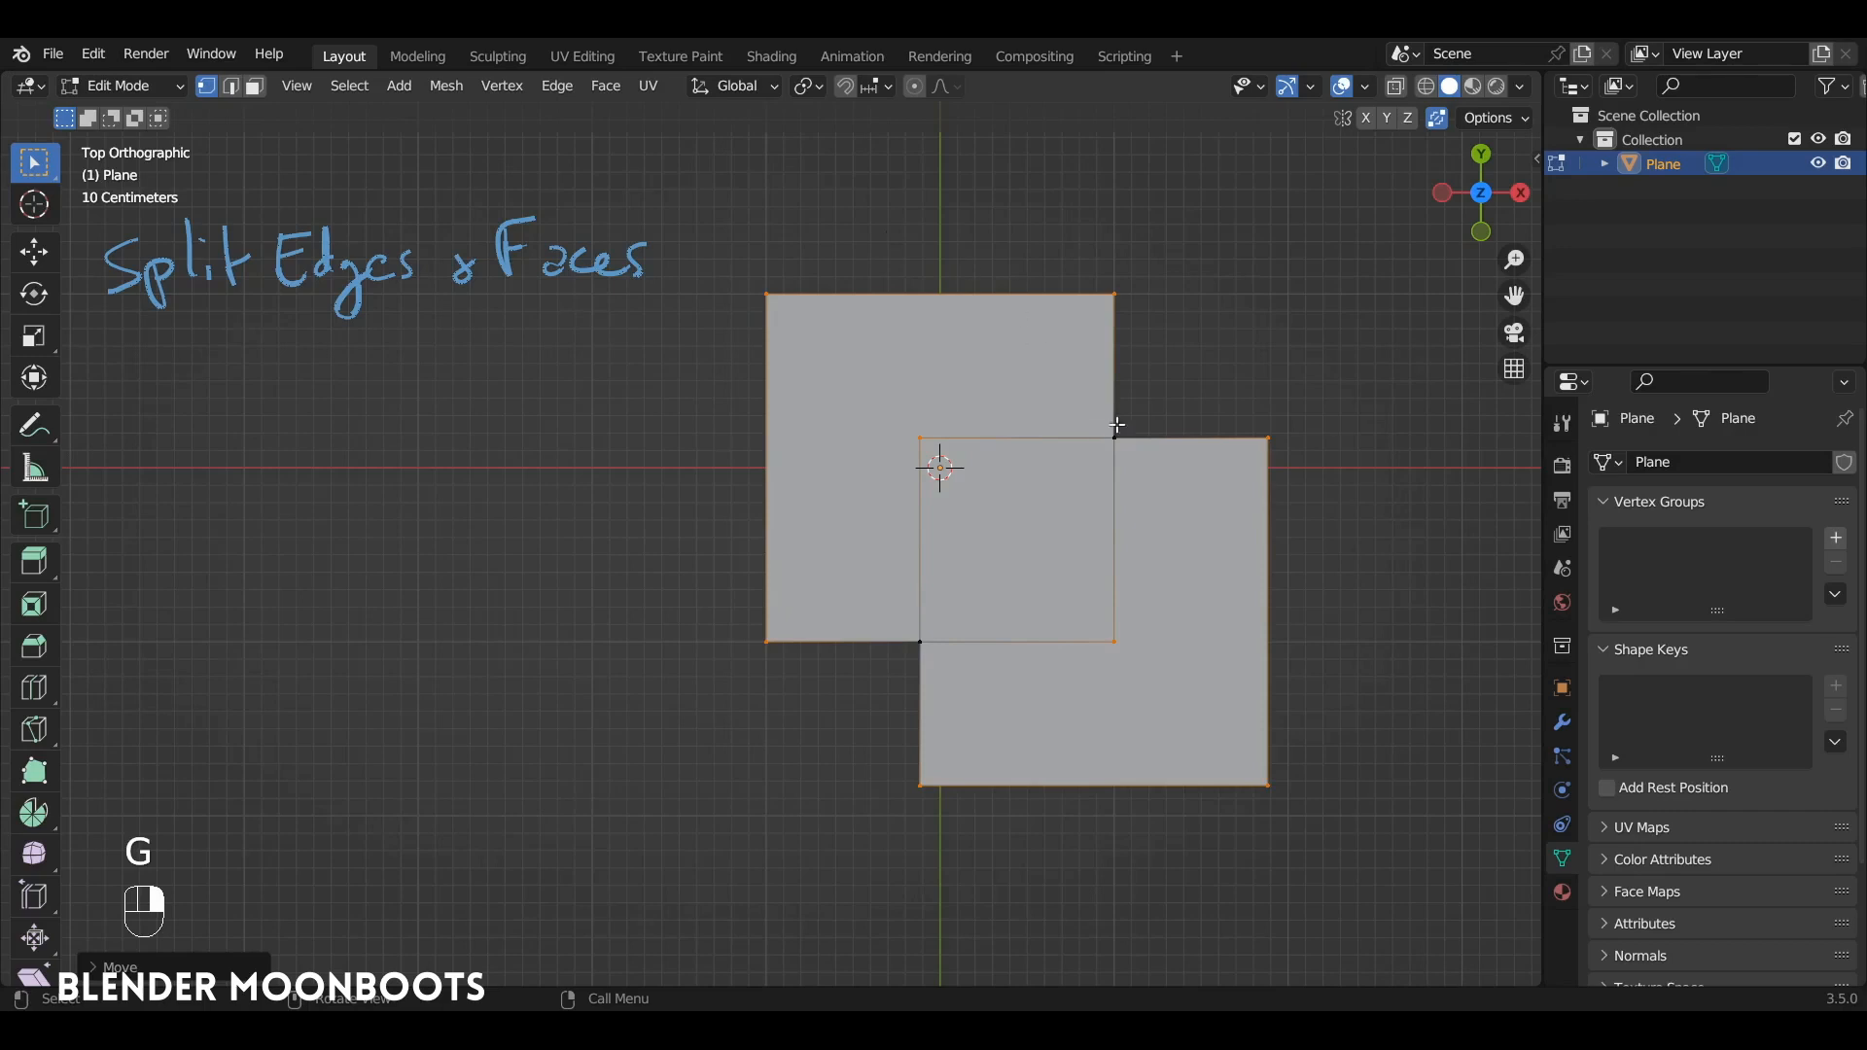
Step: Move the new vertex at the planes' upper-right edge crossing slightly upward
{"action": "left_click", "coordinate": [1148, 425]}
{"action": "key", "text": "g"}
{"action": "key", "text": "g"}
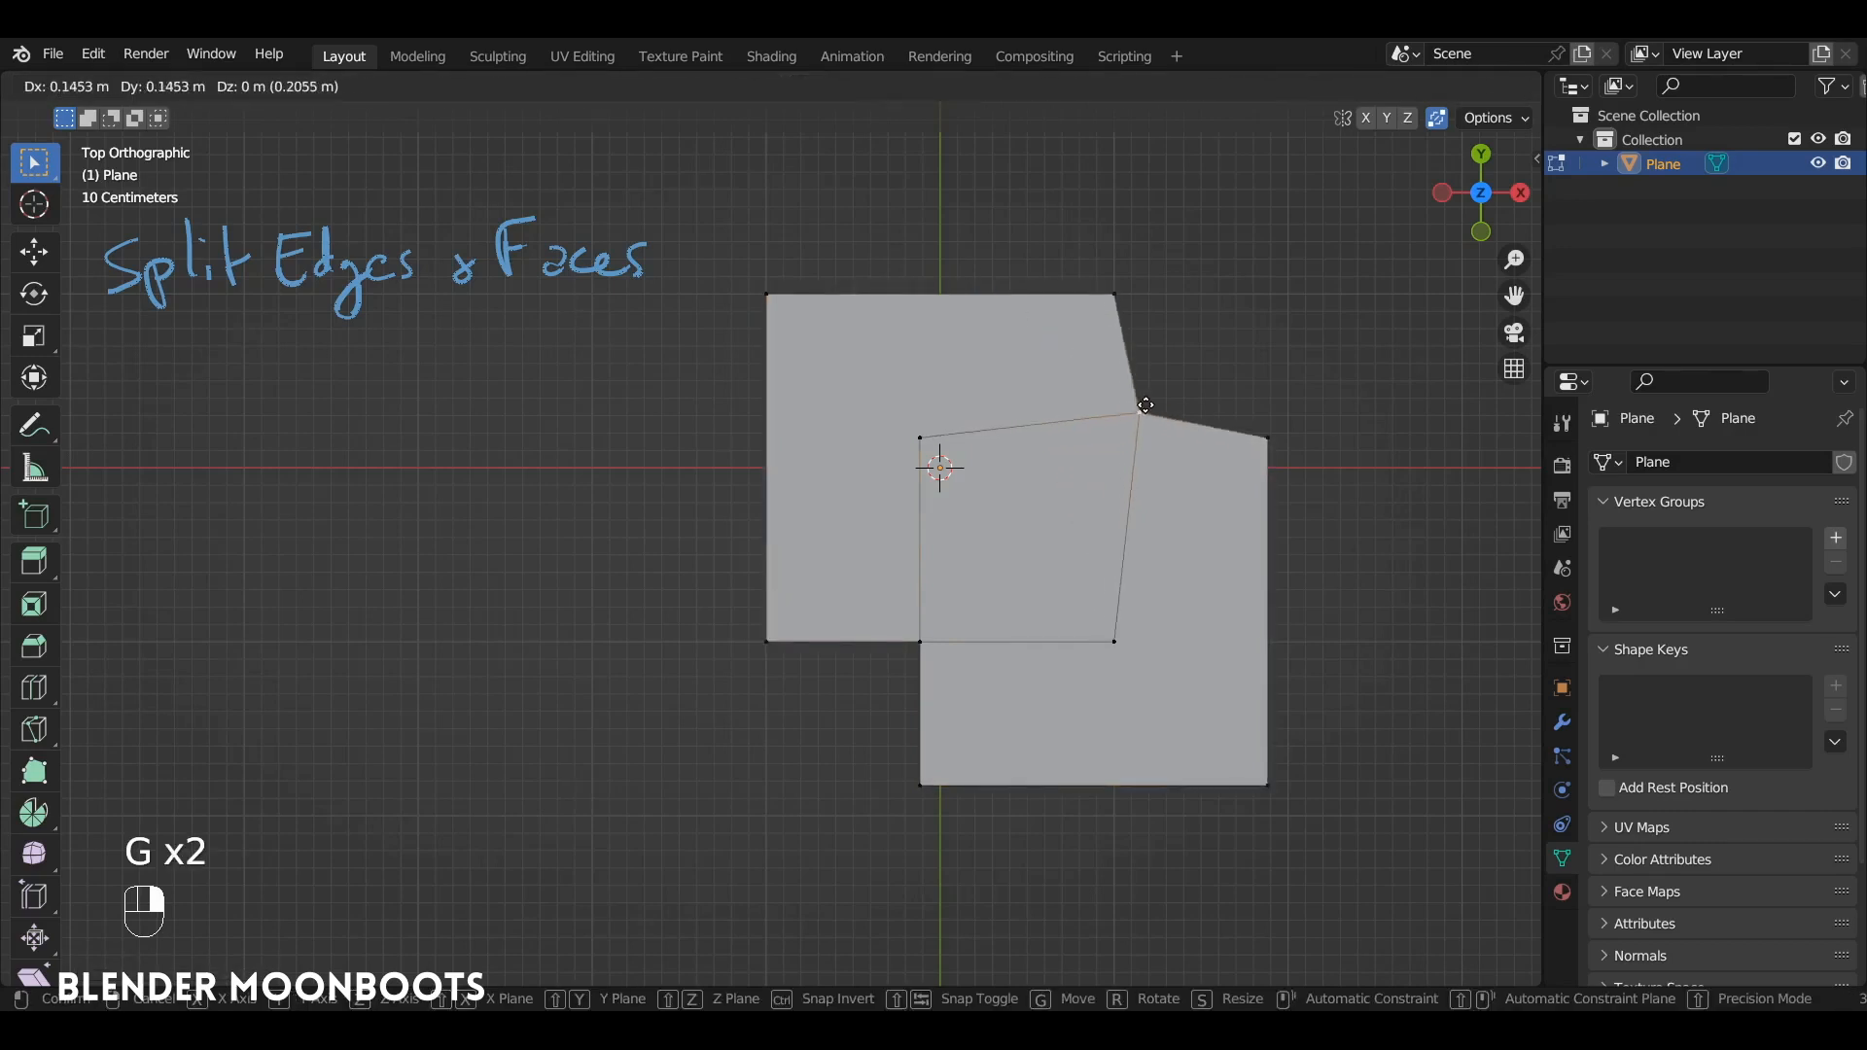
{"action": "left_click", "coordinate": [1126, 385]}
Step: Select the two planes' faces including their overlap, and delete only the faces, keeping the edges
{"action": "key", "text": "a"}
{"action": "key", "text": "3"}
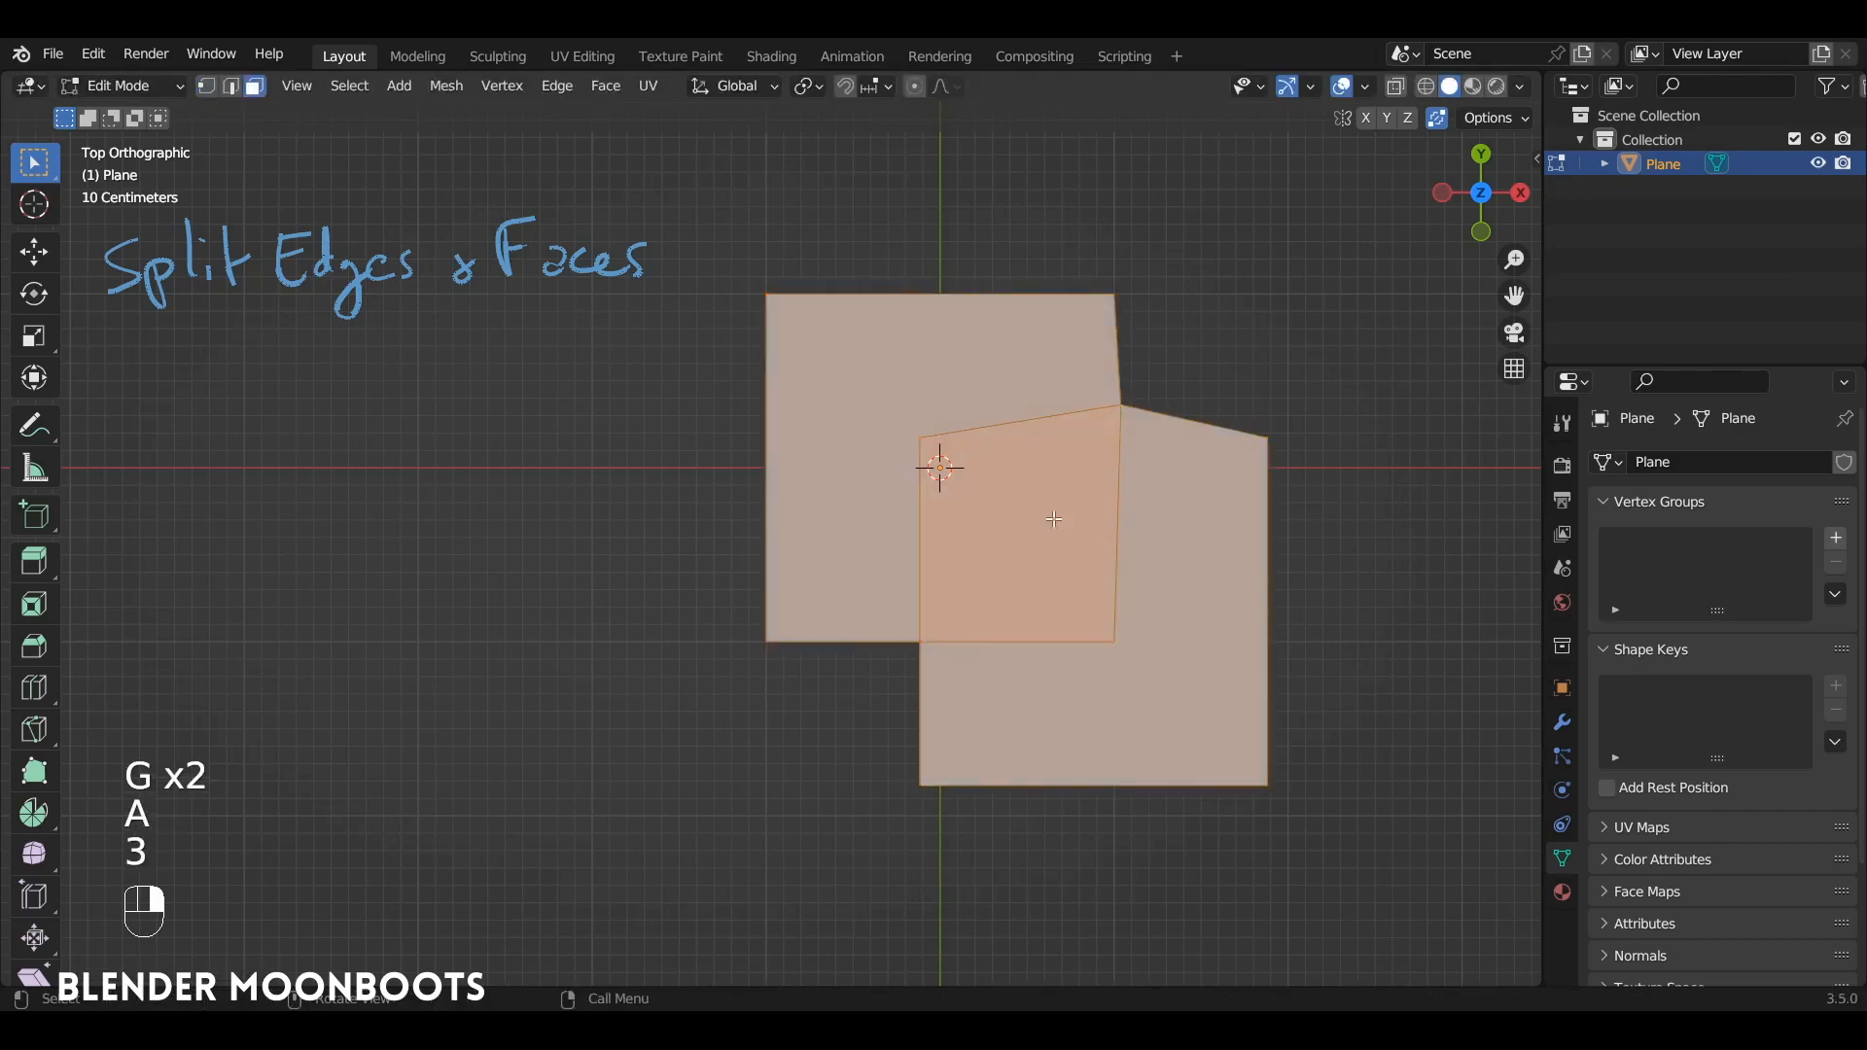
{"action": "left_click", "coordinate": [1064, 470]}
{"action": "left_click", "coordinate": [846, 389]}
{"action": "left_click", "coordinate": [1197, 513]}
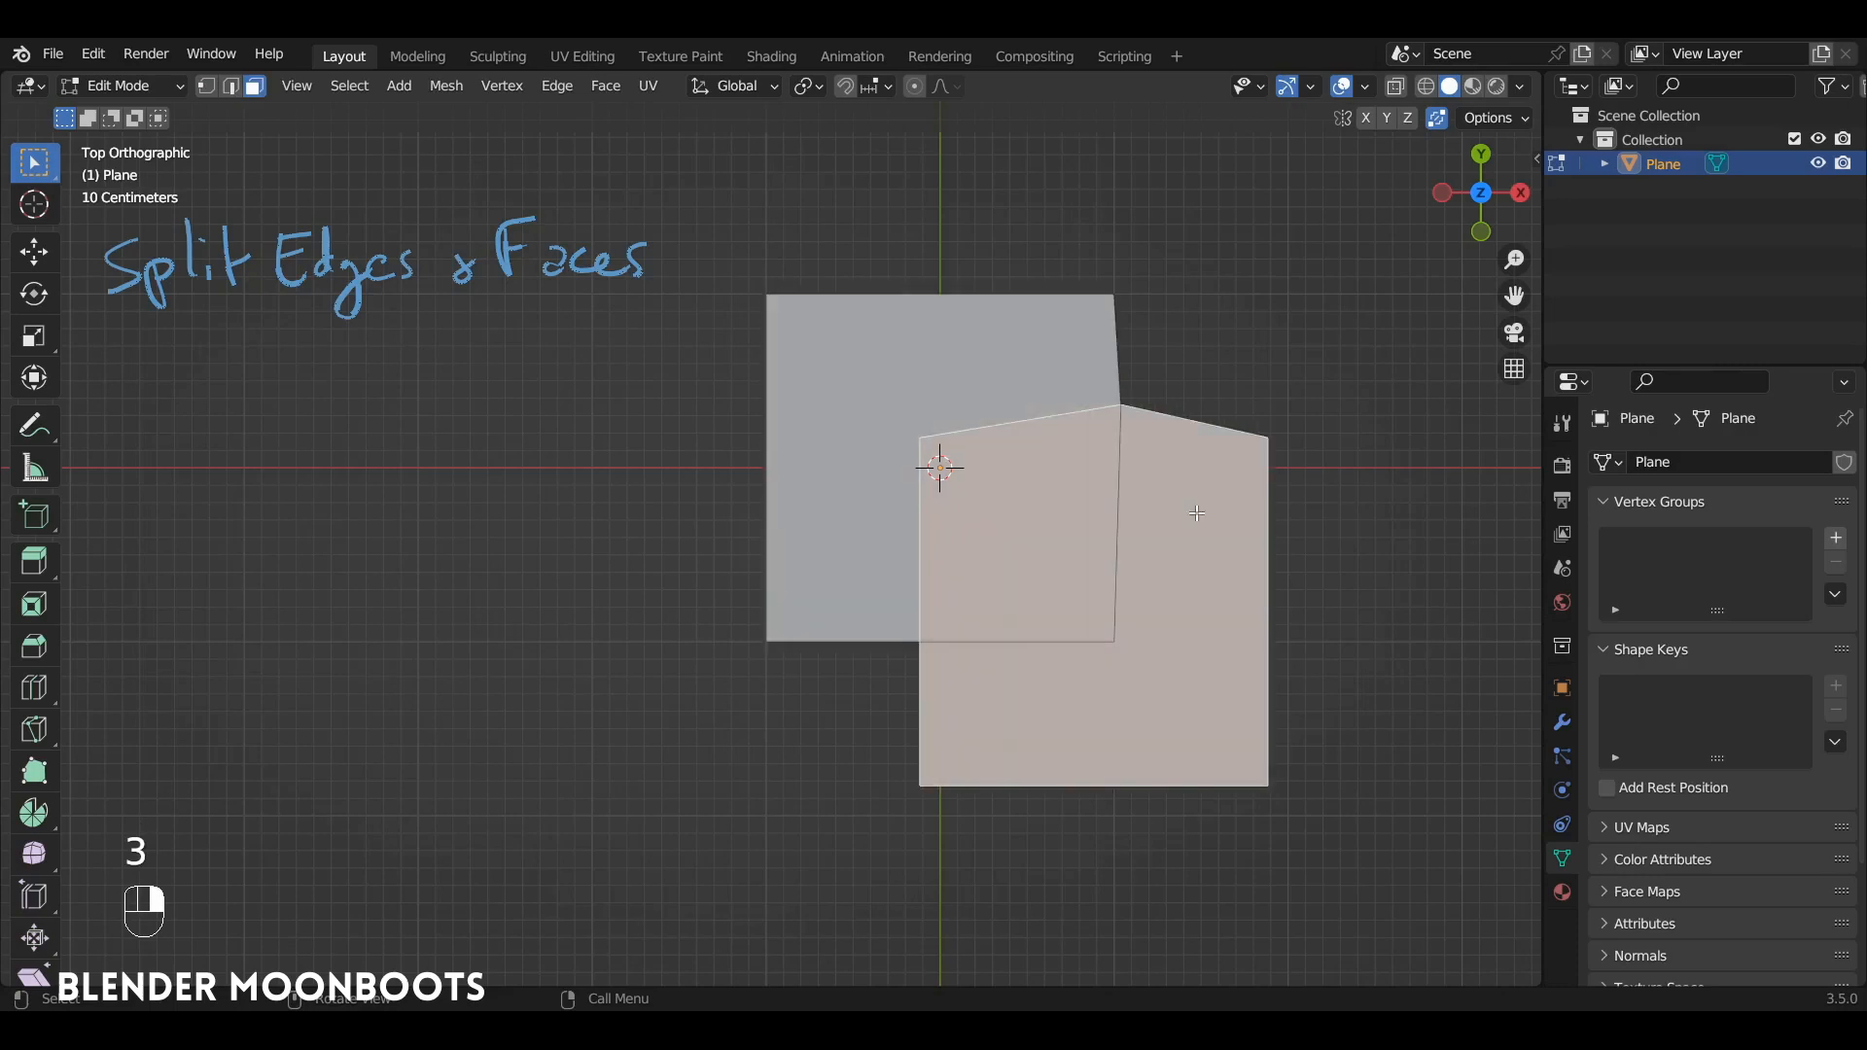
{"action": "left_click", "coordinate": [1060, 531], "text": "shift"}
{"action": "left_click", "coordinate": [1053, 527], "text": "shift"}
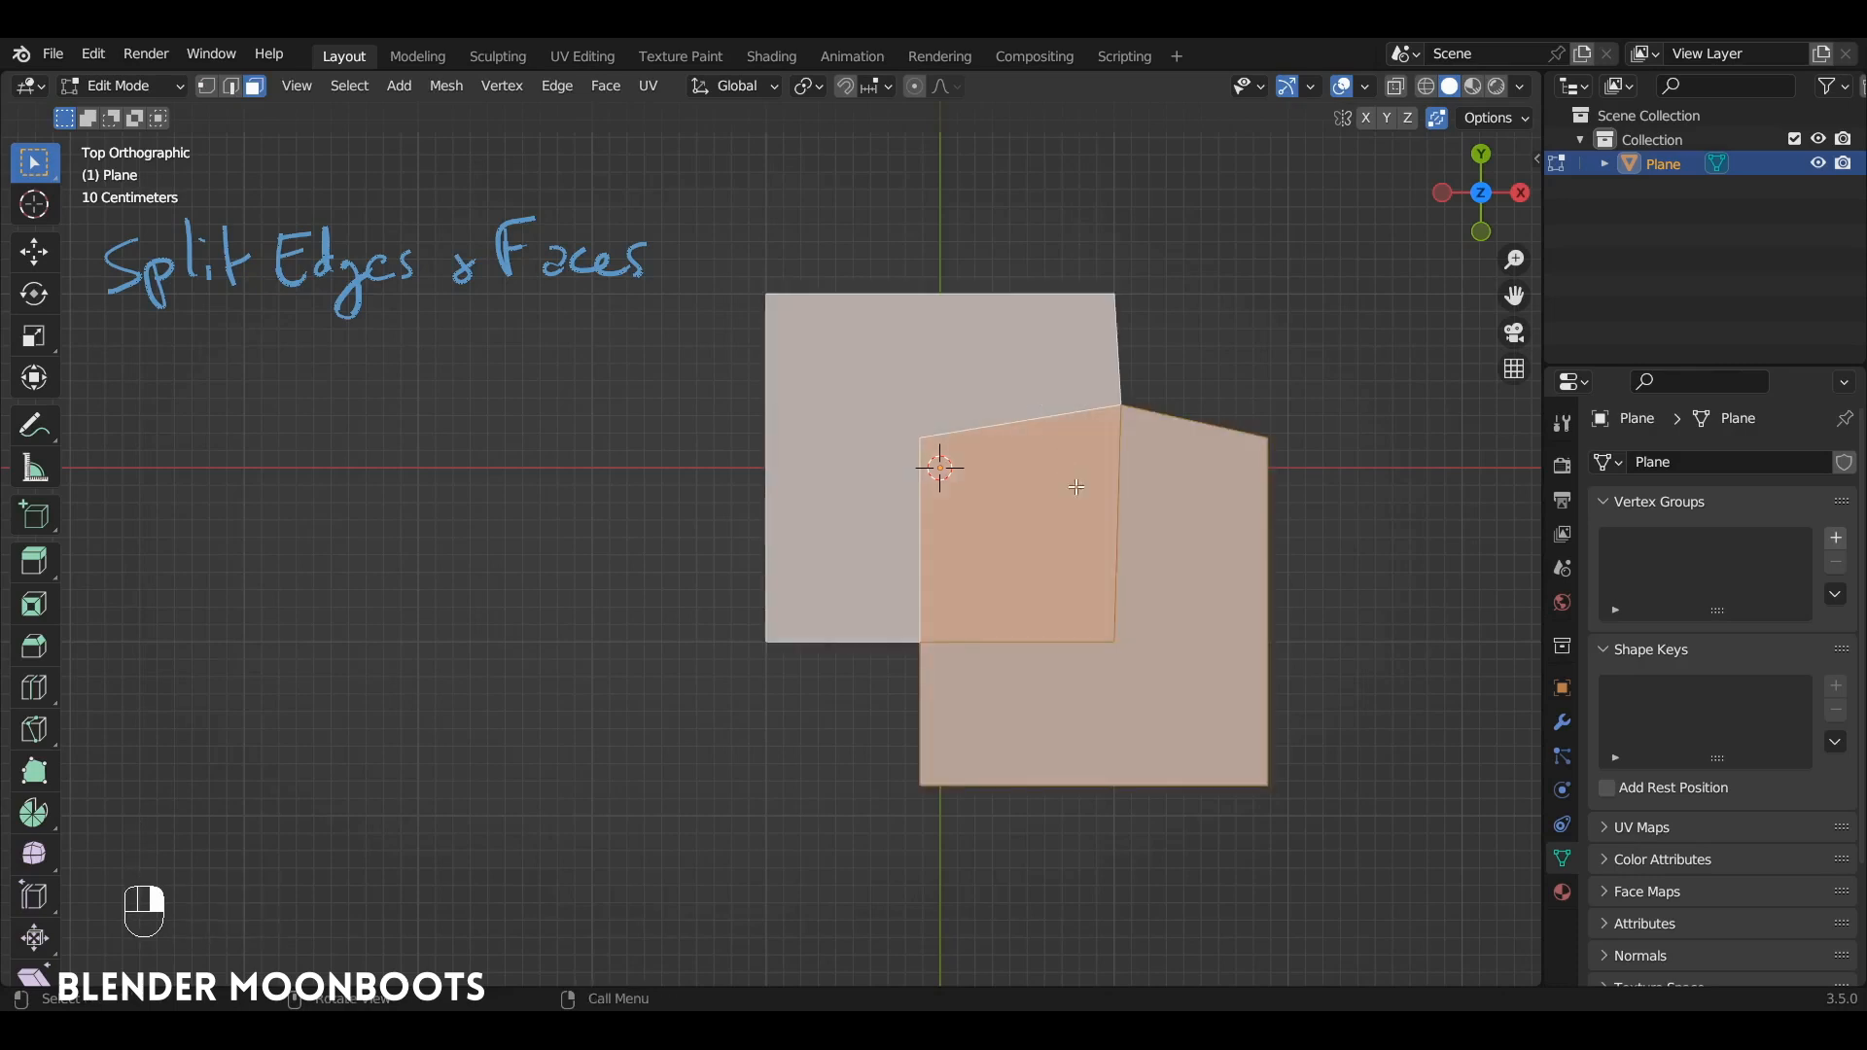
{"action": "key", "text": "x"}
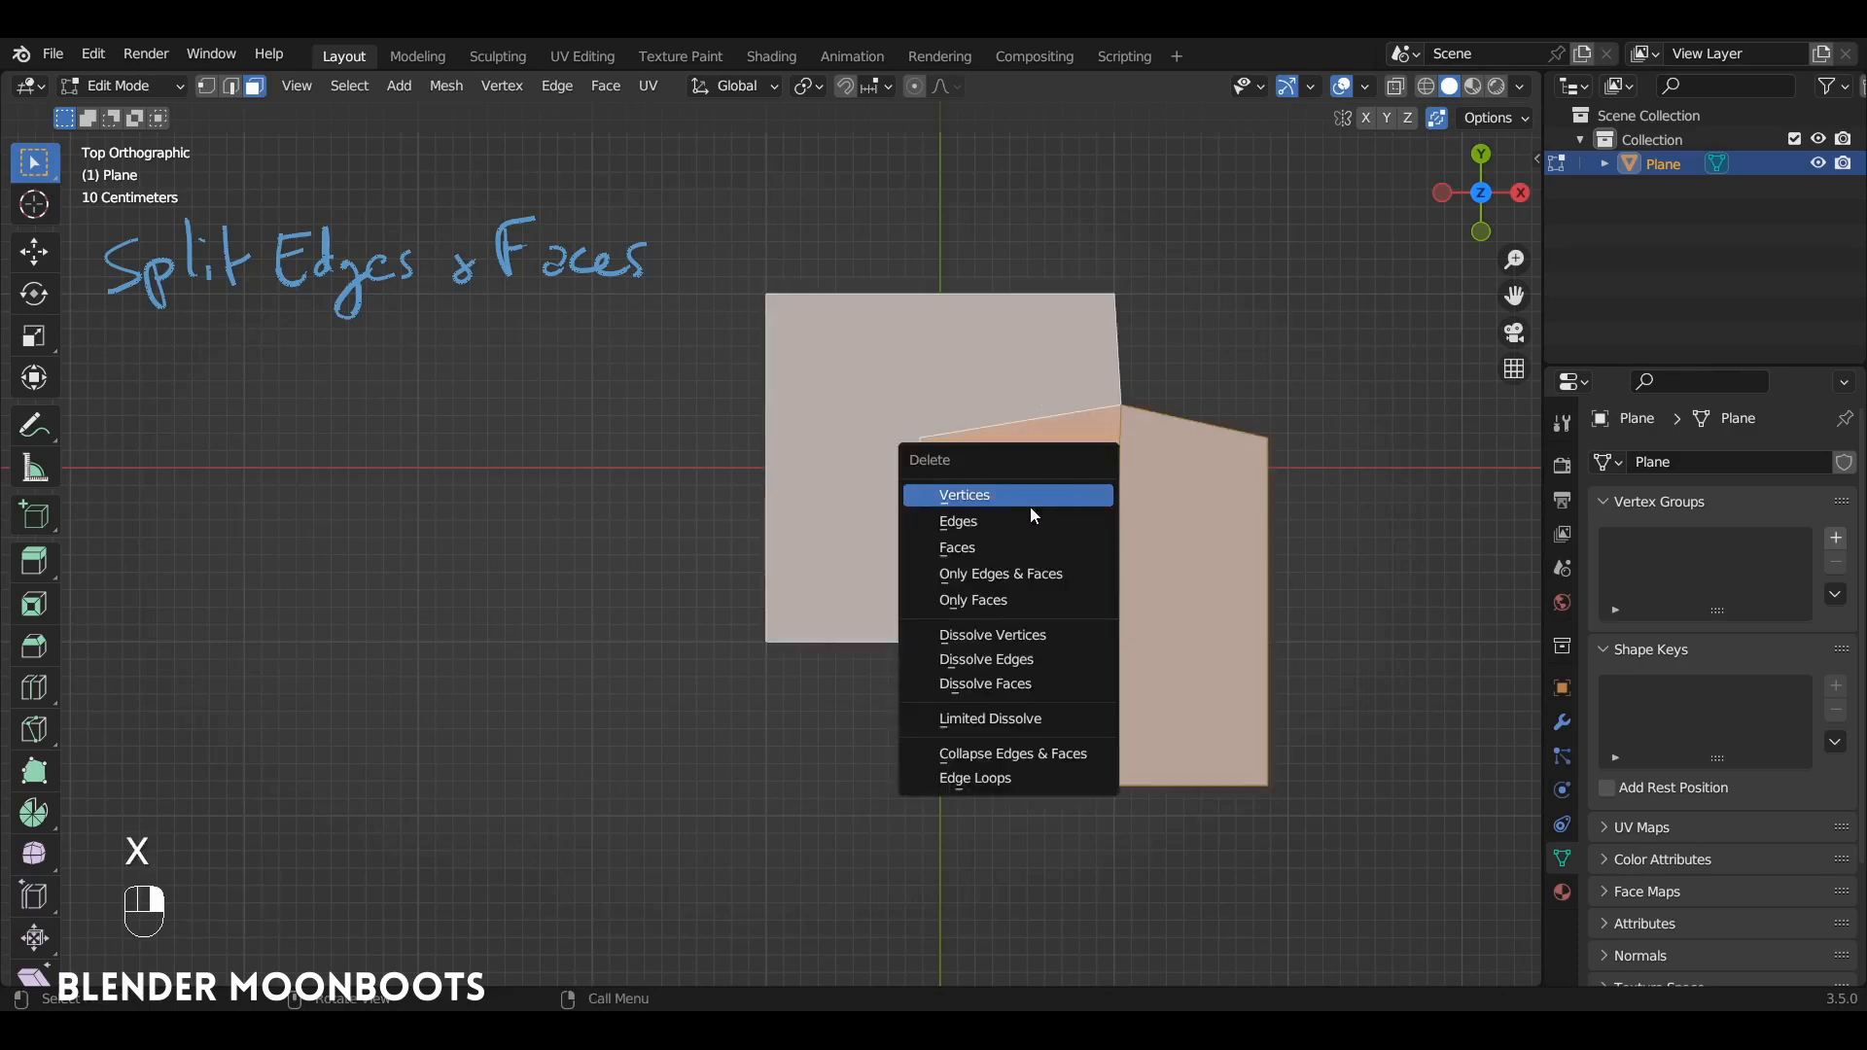
{"action": "left_click", "coordinate": [1048, 601]}
Step: Examine the corner and crossing vertices of the overlapping outlines by selecting them one after another
{"action": "key", "text": "a"}
{"action": "key", "text": "1"}
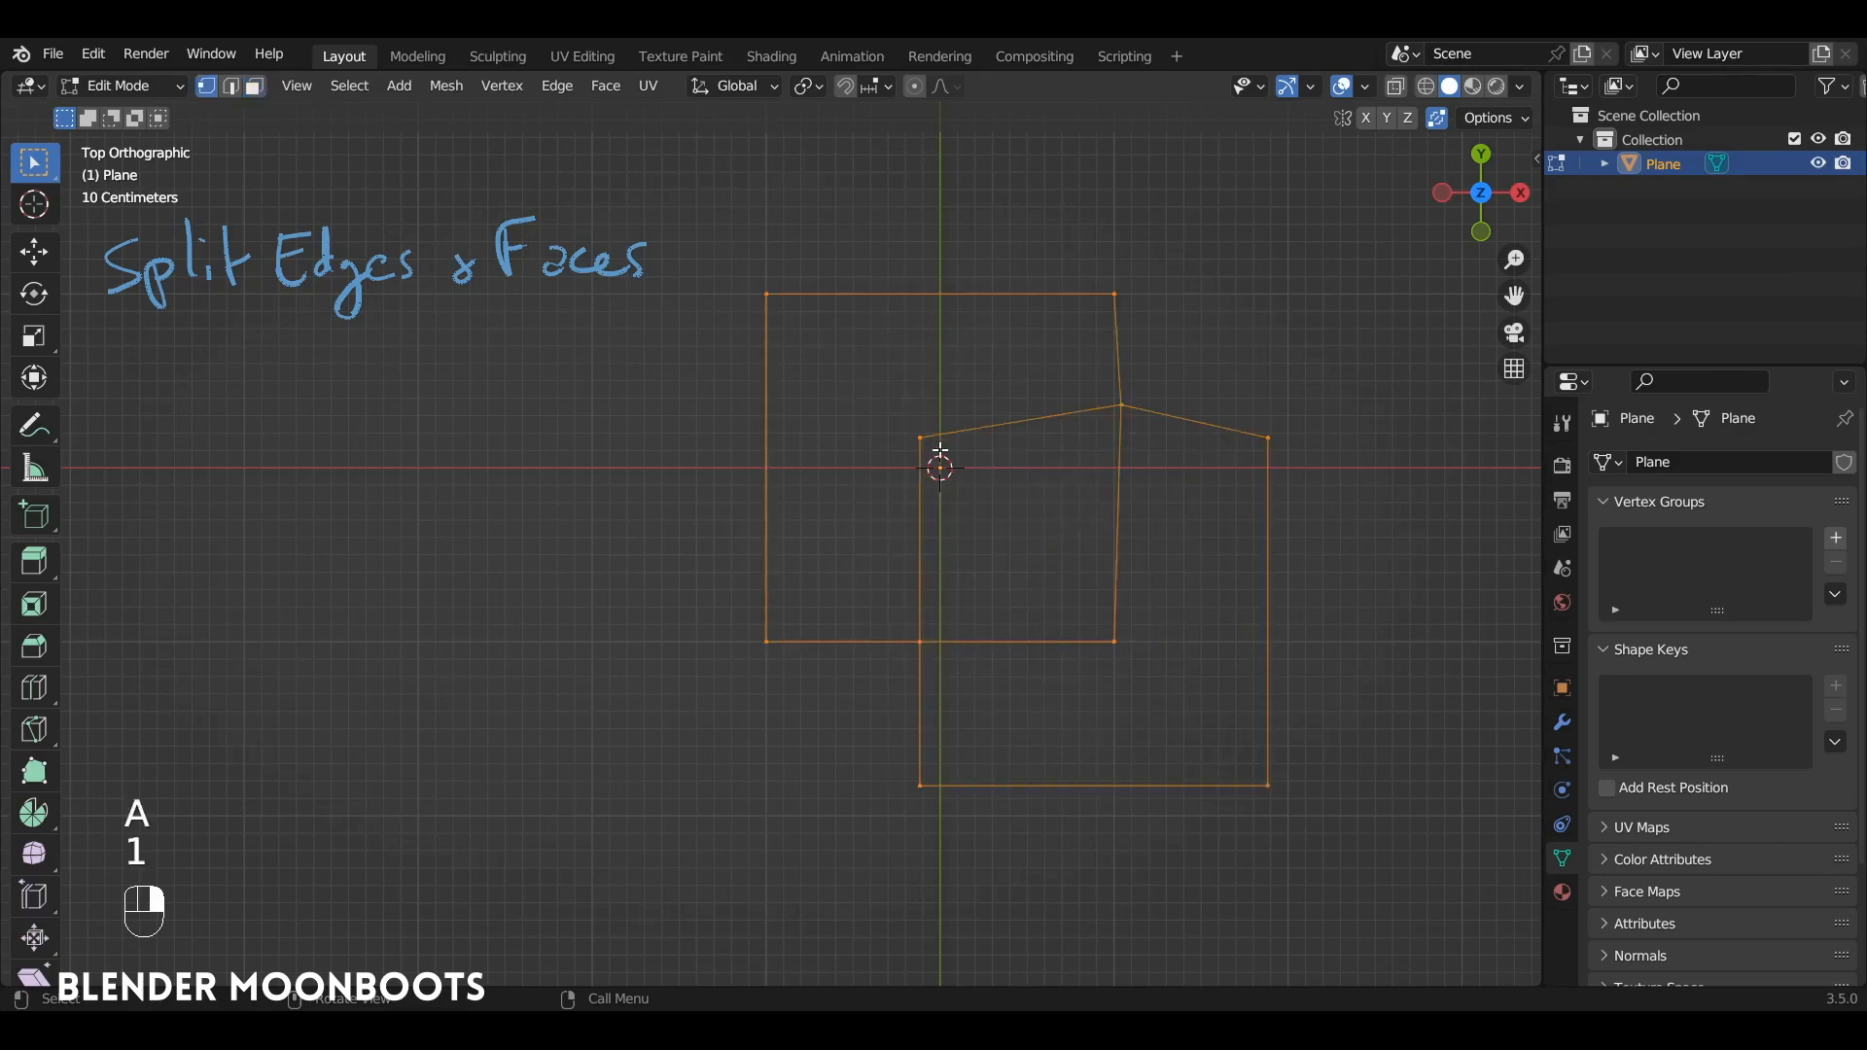
{"action": "left_click", "coordinate": [927, 446]}
{"action": "left_click", "coordinate": [1112, 404]}
{"action": "left_click", "coordinate": [1108, 637]}
{"action": "left_click", "coordinate": [924, 638]}
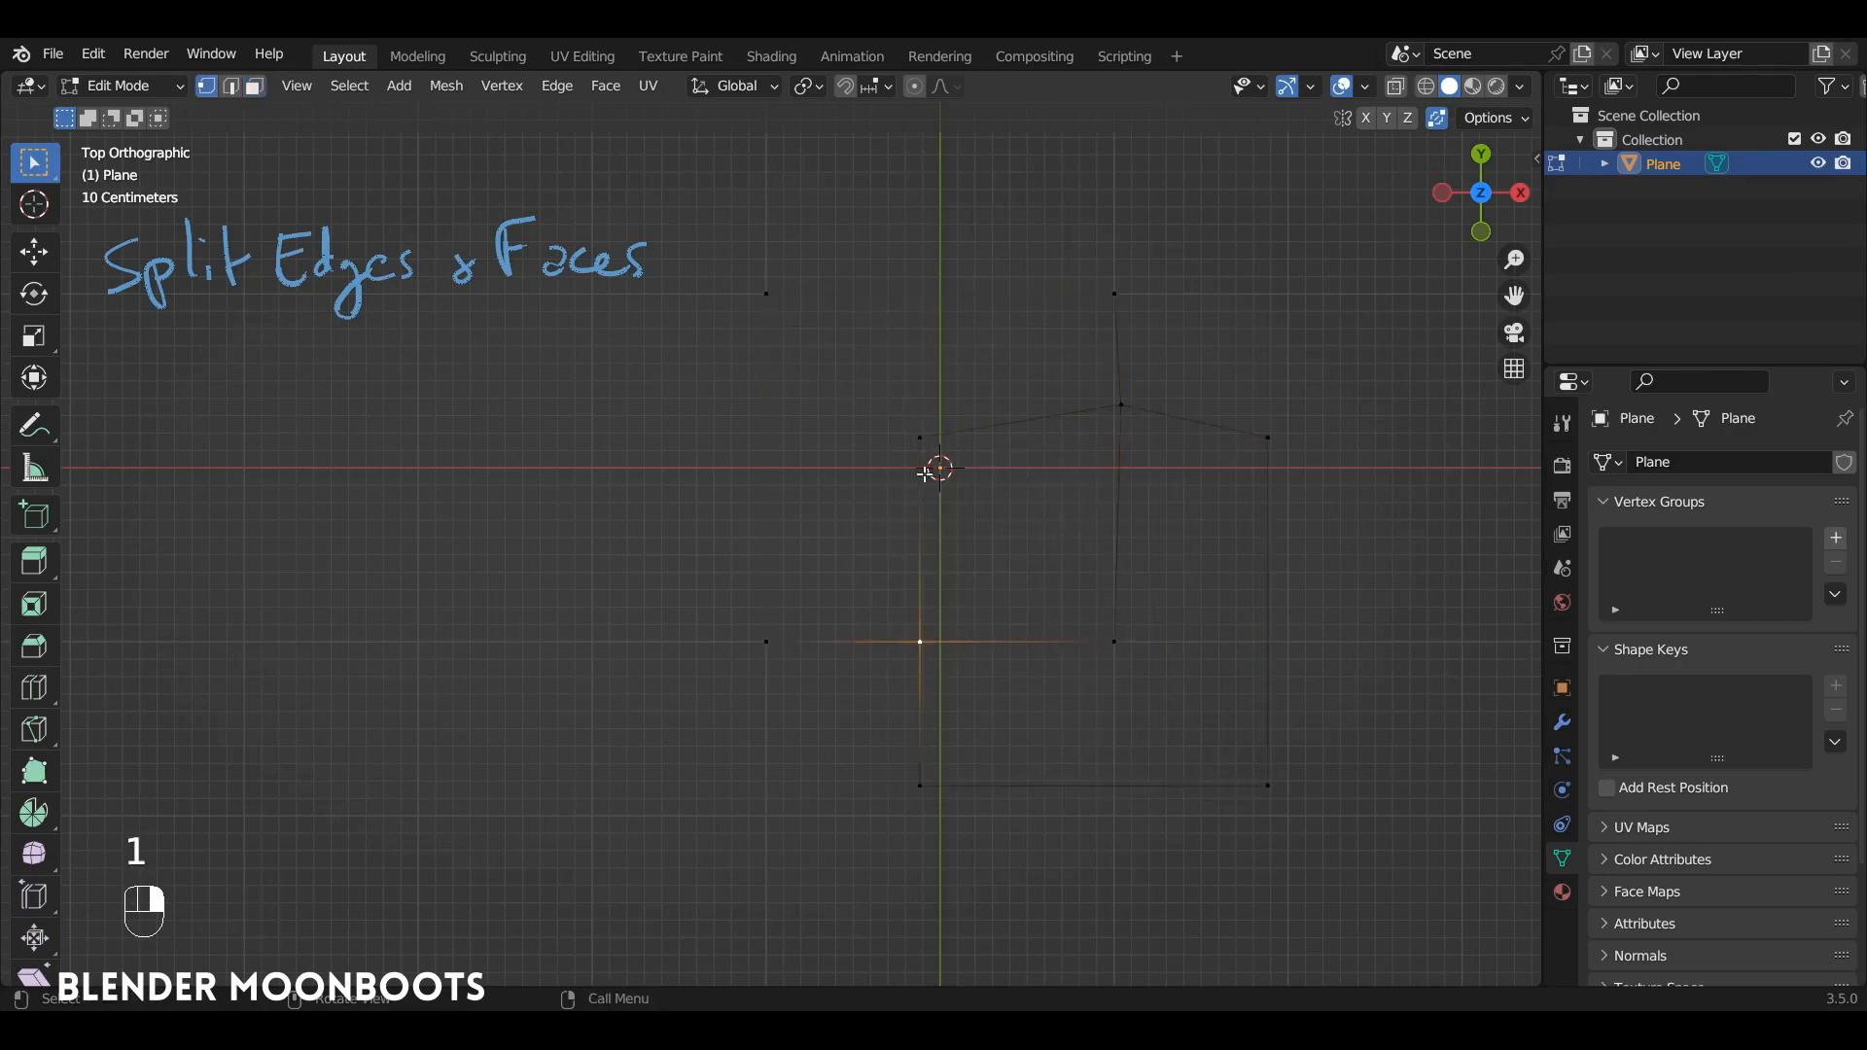
{"action": "left_click", "coordinate": [922, 444]}
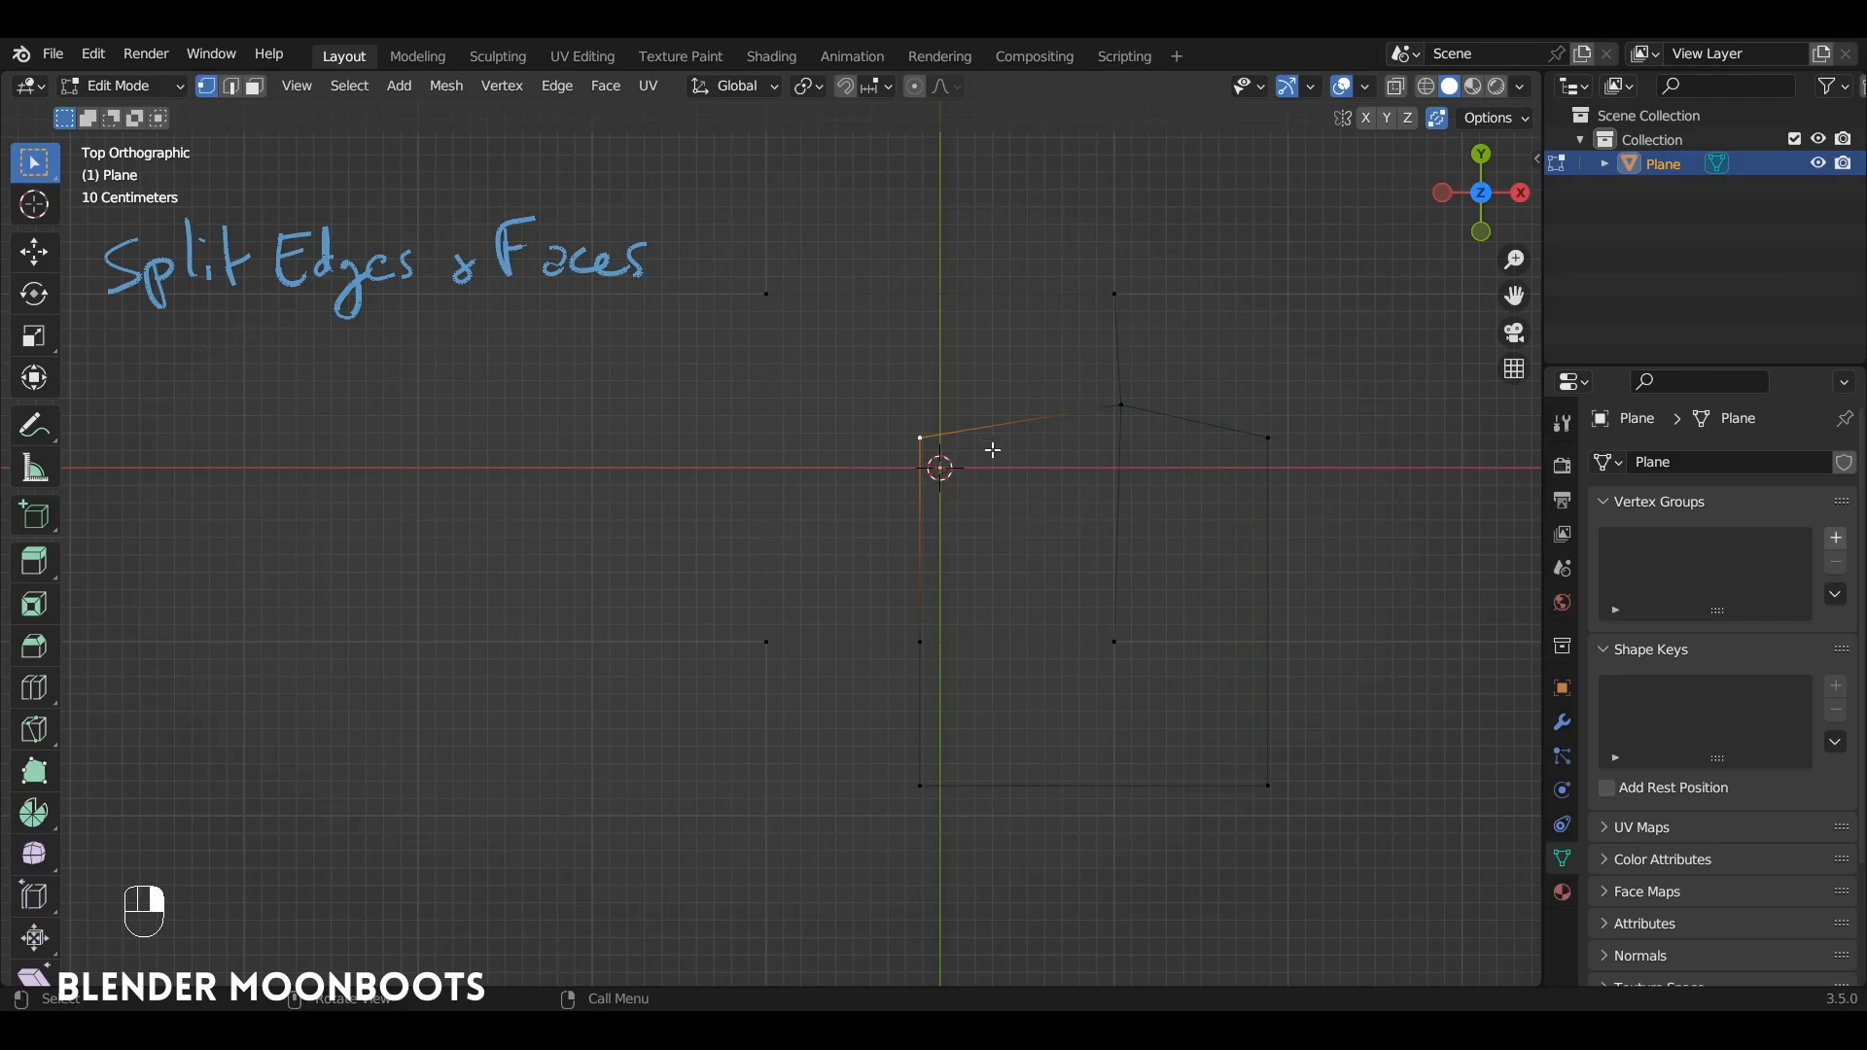
Step: Try moving the outlines' upper-right crossing vertex down and left, and undo the move
{"action": "left_click", "coordinate": [1123, 407]}
{"action": "key", "text": "g"}
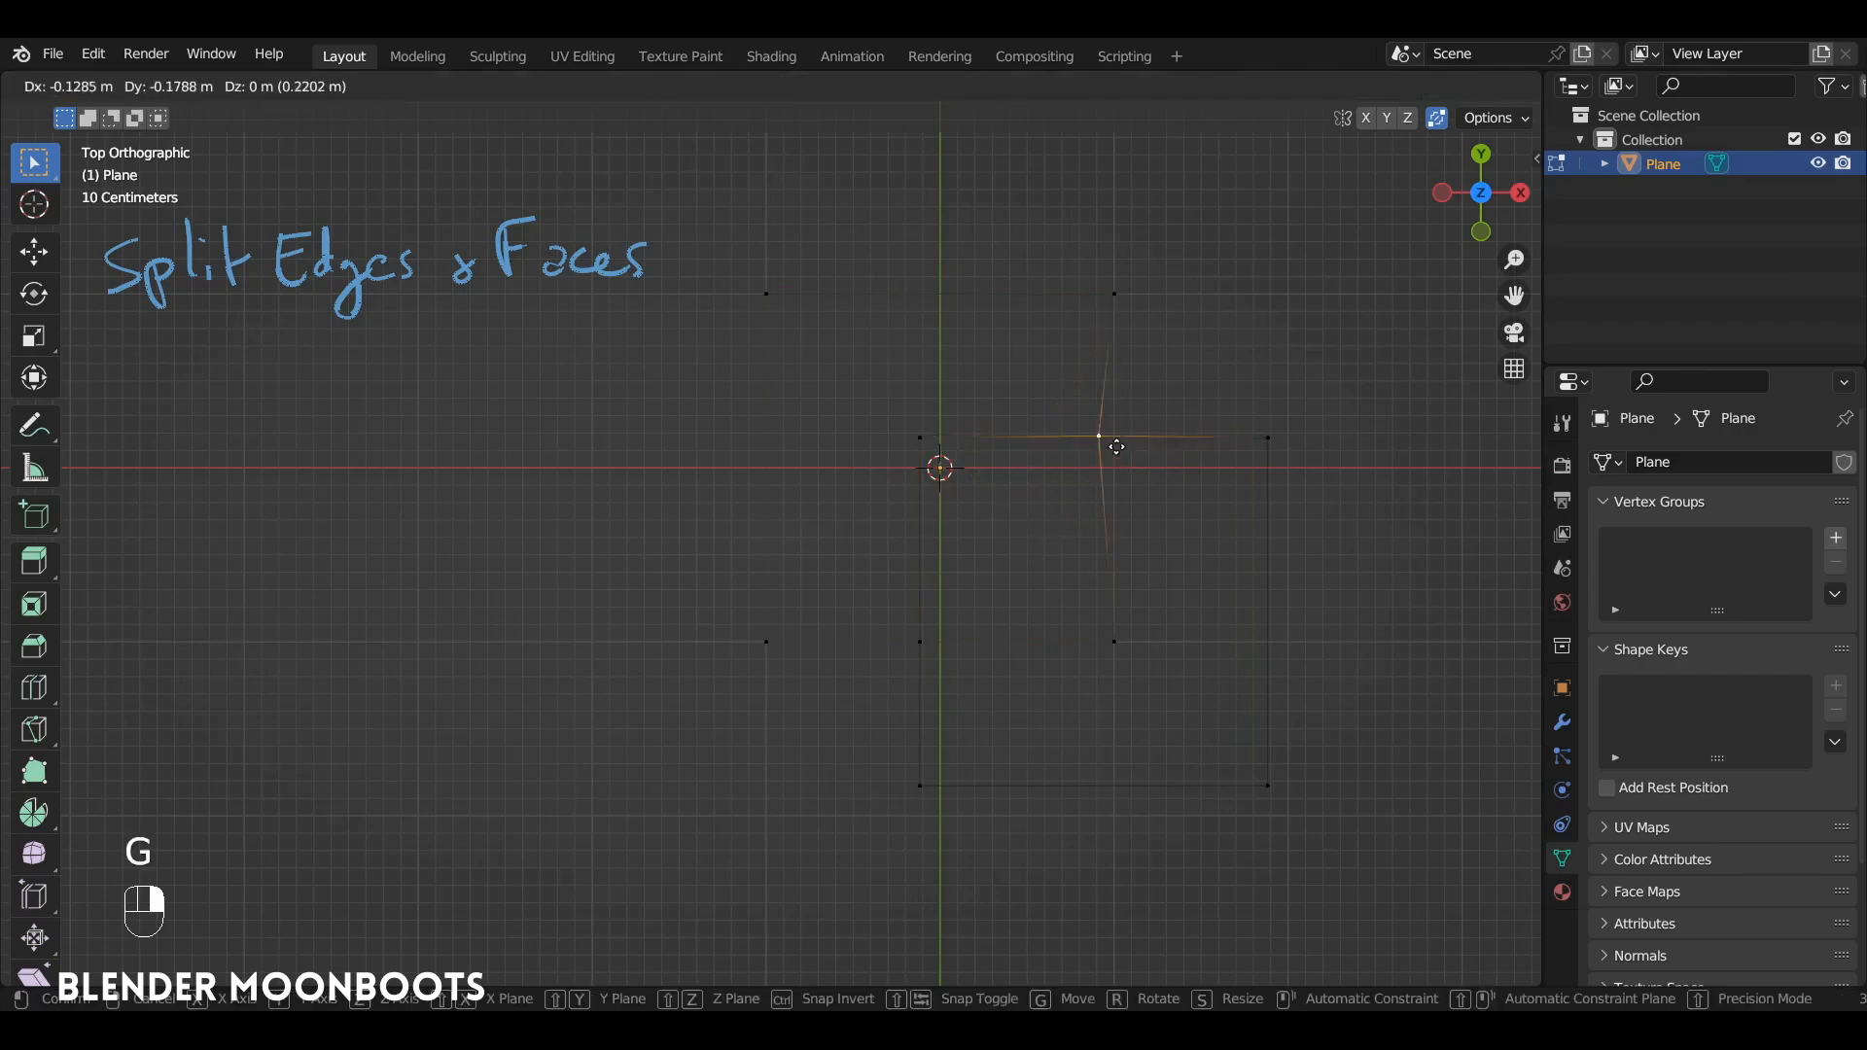
{"action": "left_click", "coordinate": [1113, 445]}
{"action": "key", "text": "ctrl+z"}
Step: Delete the cube in Object Mode, and hide the viewport's sidebar
{"action": "key", "text": "a"}
{"action": "key", "text": "Tab"}
{"action": "key", "text": "x"}
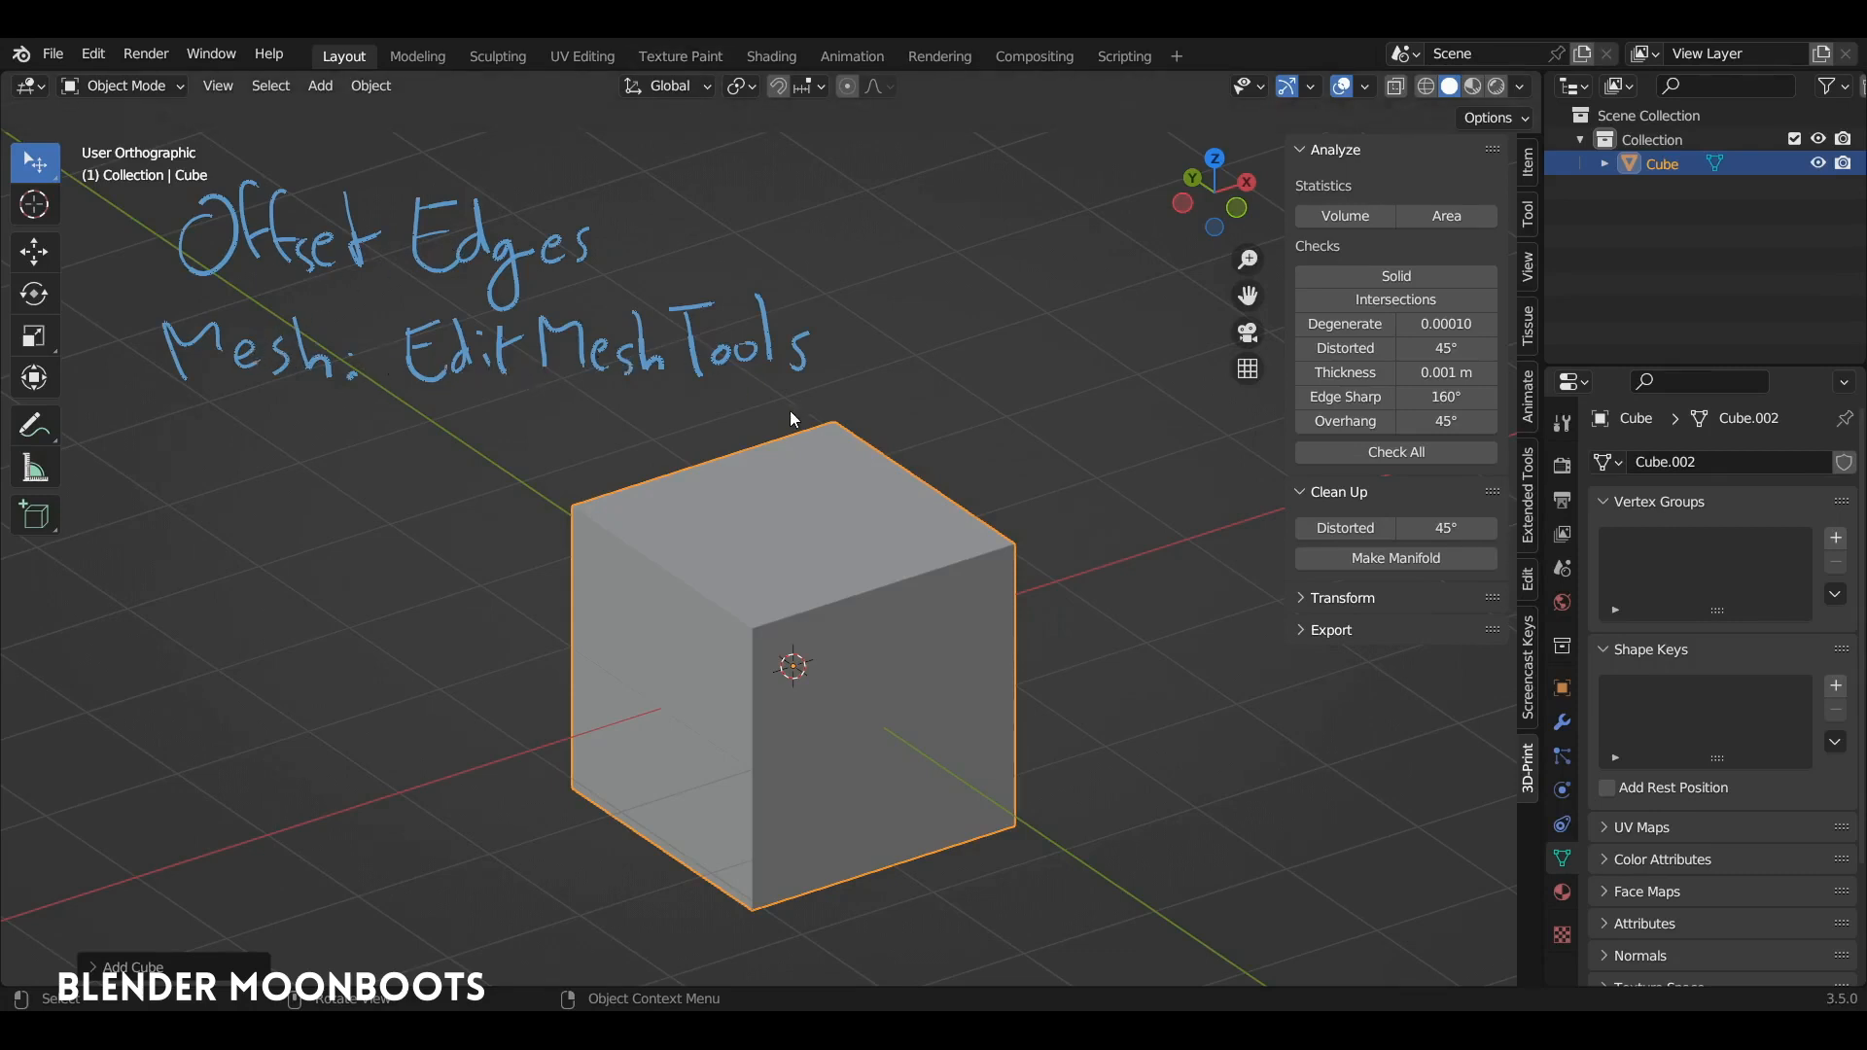
{"action": "middle_click_drag", "start_coordinate": [885, 527], "coordinate": [913, 494]}
{"action": "key", "text": "x"}
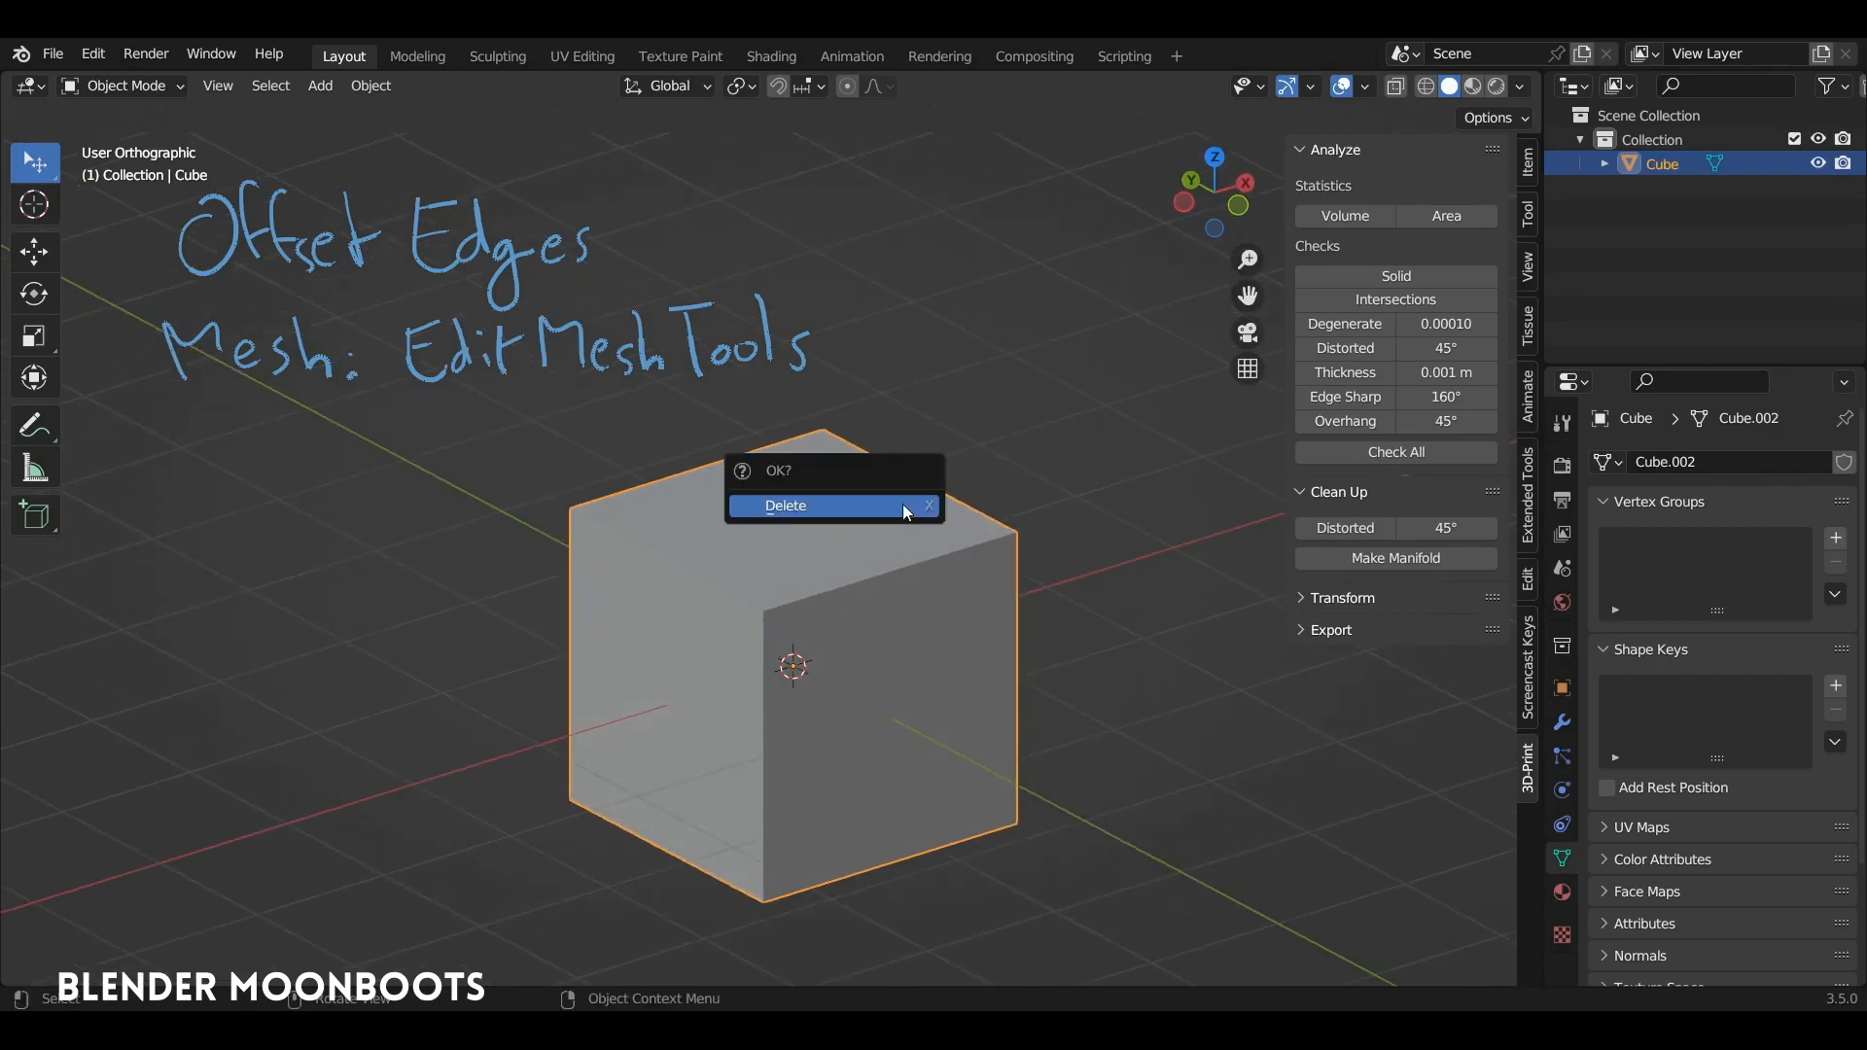
{"action": "left_click", "coordinate": [902, 504]}
{"action": "key", "text": "n"}
{"action": "key", "text": "n"}
Step: Add a plane mesh, and open it in Edit Mode seen from the top
{"action": "key", "text": "shift+a"}
{"action": "mouse_move", "coordinate": [890, 367]}
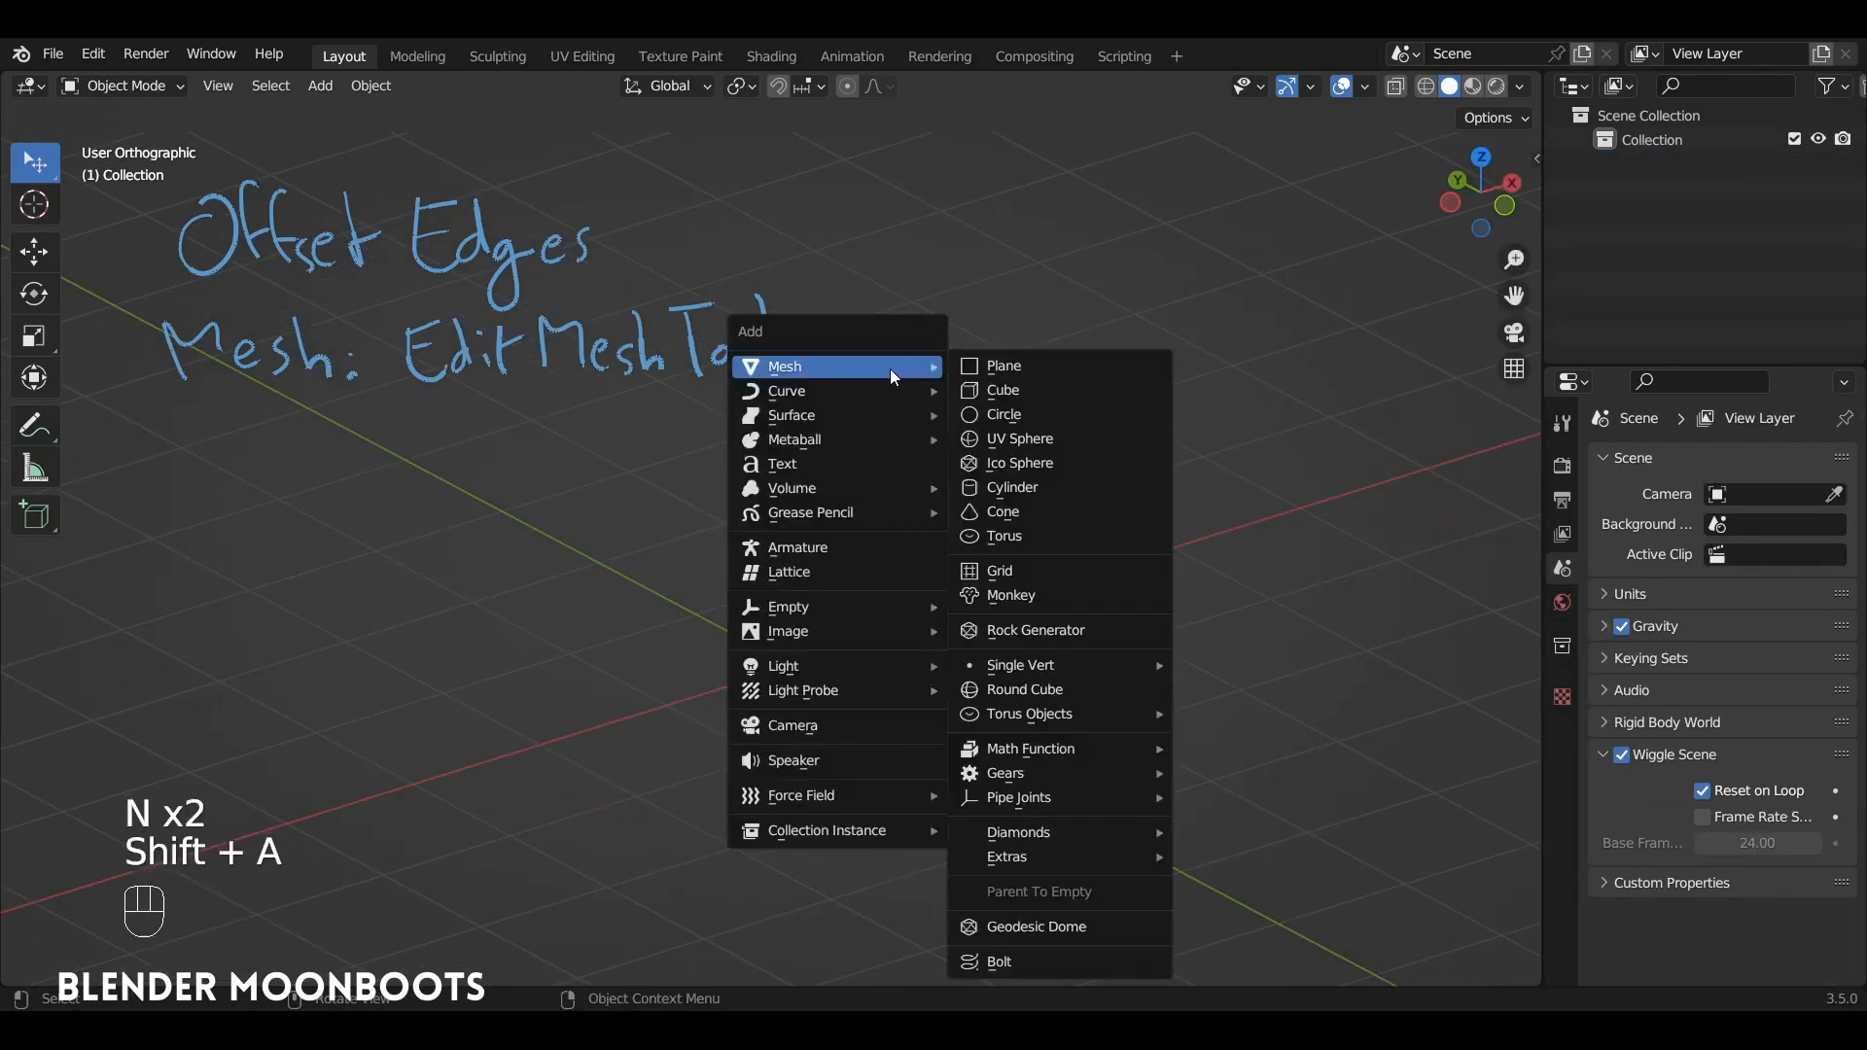
{"action": "left_click", "coordinate": [1004, 368]}
{"action": "left_click_drag", "start_coordinate": [929, 551], "coordinate": [922, 527], "text": "alt"}
{"action": "key", "text": "KP_7"}
{"action": "key", "text": "Tab"}
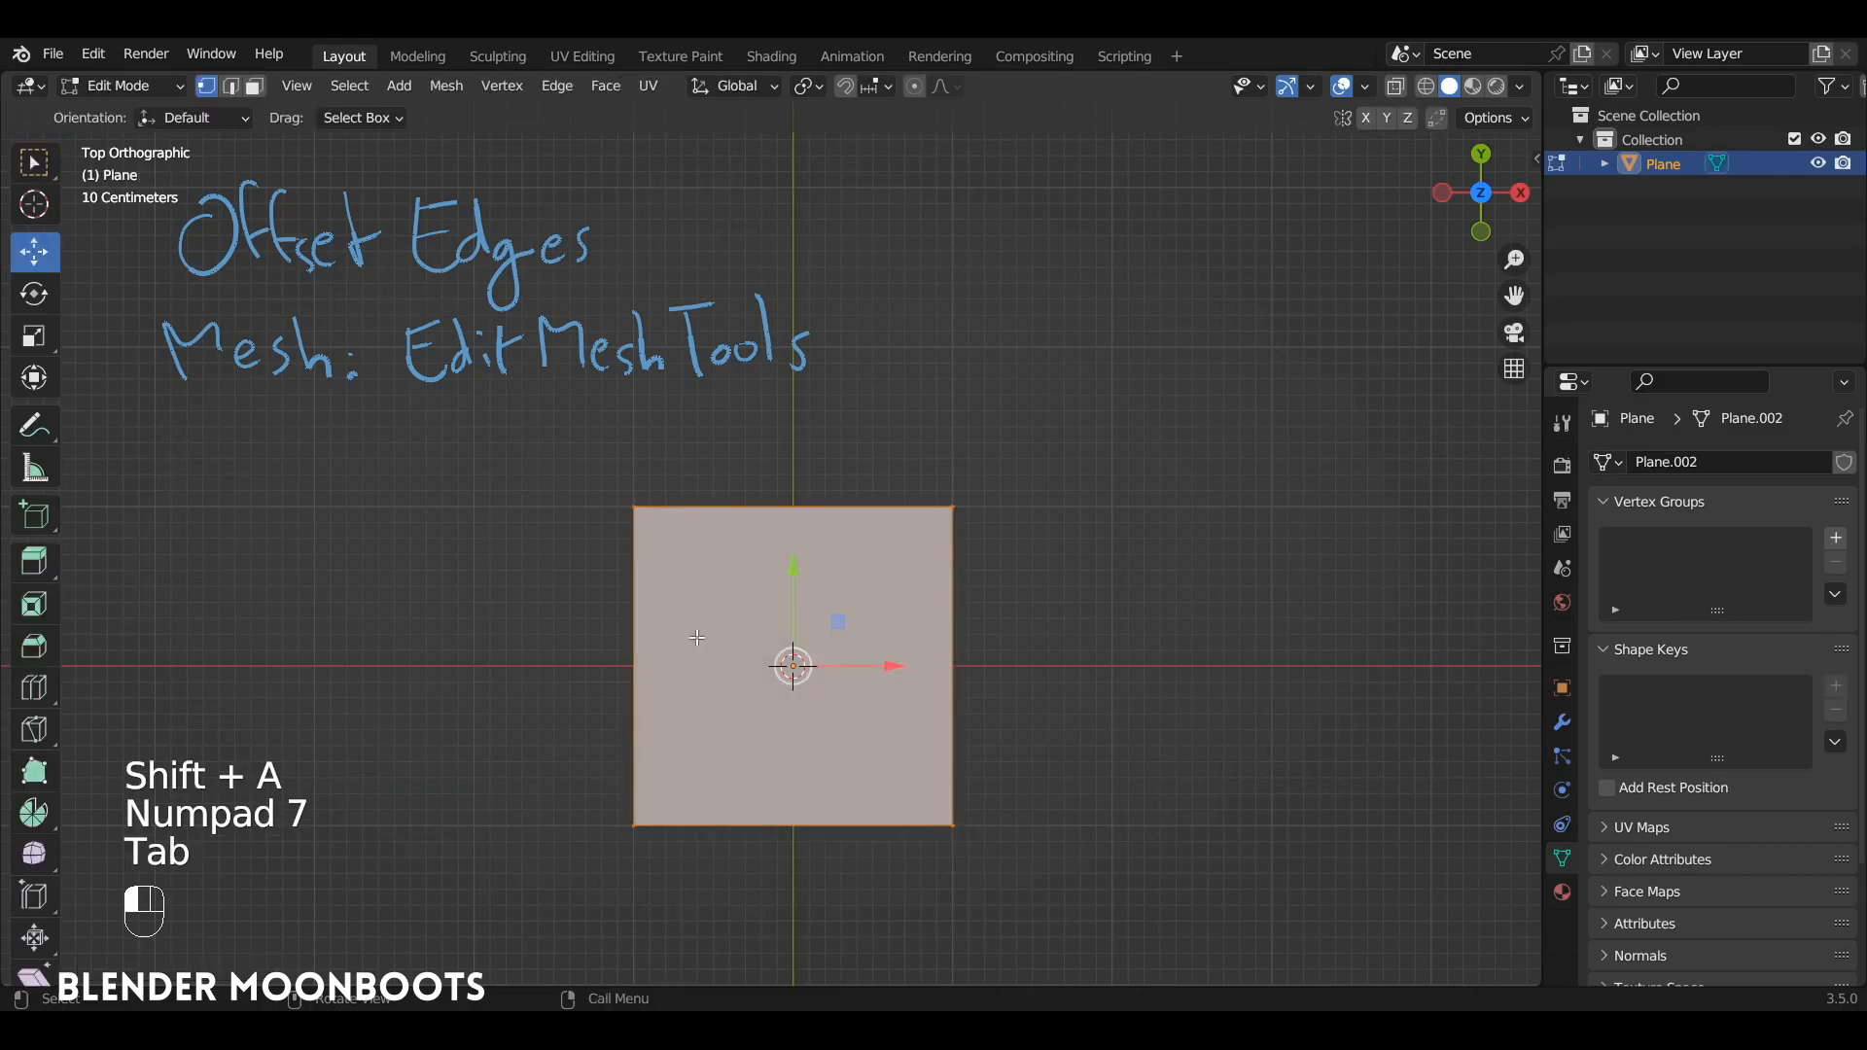
Step: Cut a horizontal edge loop through the plane's middle, and move both of its end vertices inward
{"action": "key", "text": "ctrl+r"}
{"action": "left_click", "coordinate": [638, 666]}
{"action": "right_click", "coordinate": [632, 664]}
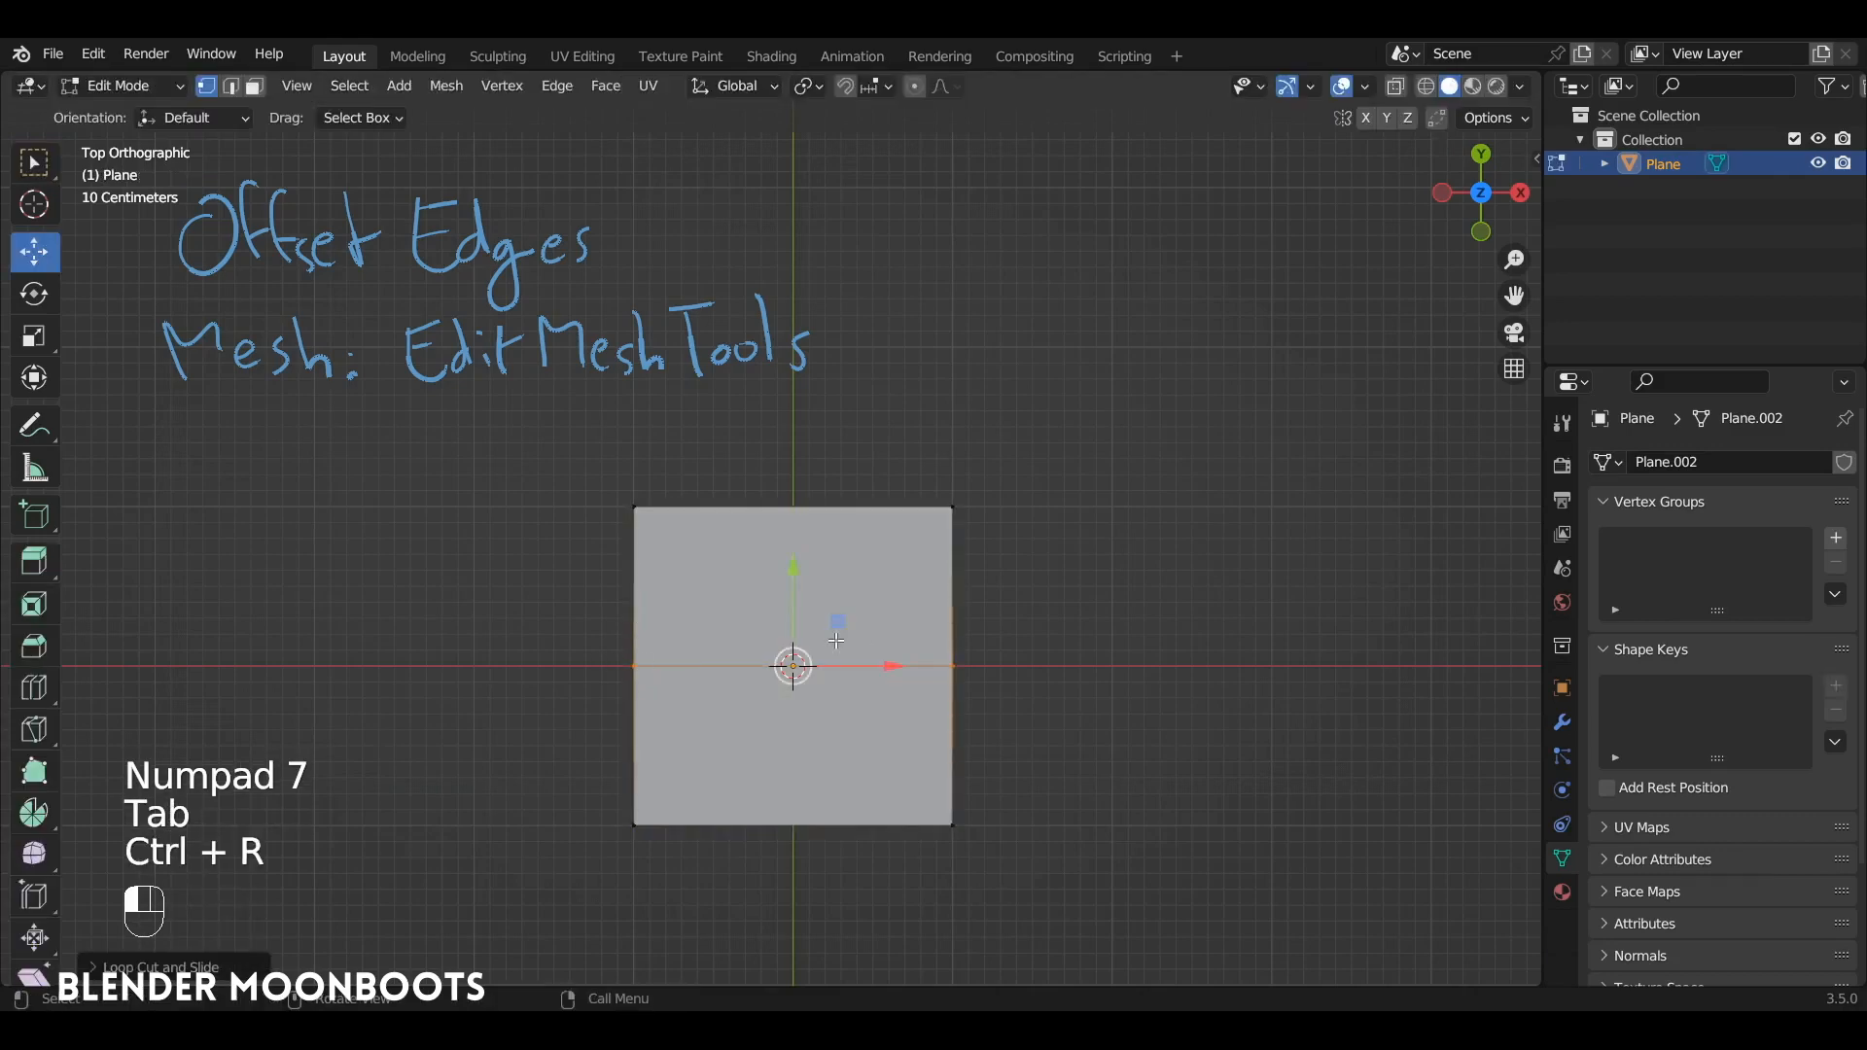
{"action": "left_click", "coordinate": [632, 665]}
{"action": "left_click_drag", "start_coordinate": [633, 665], "coordinate": [738, 663]}
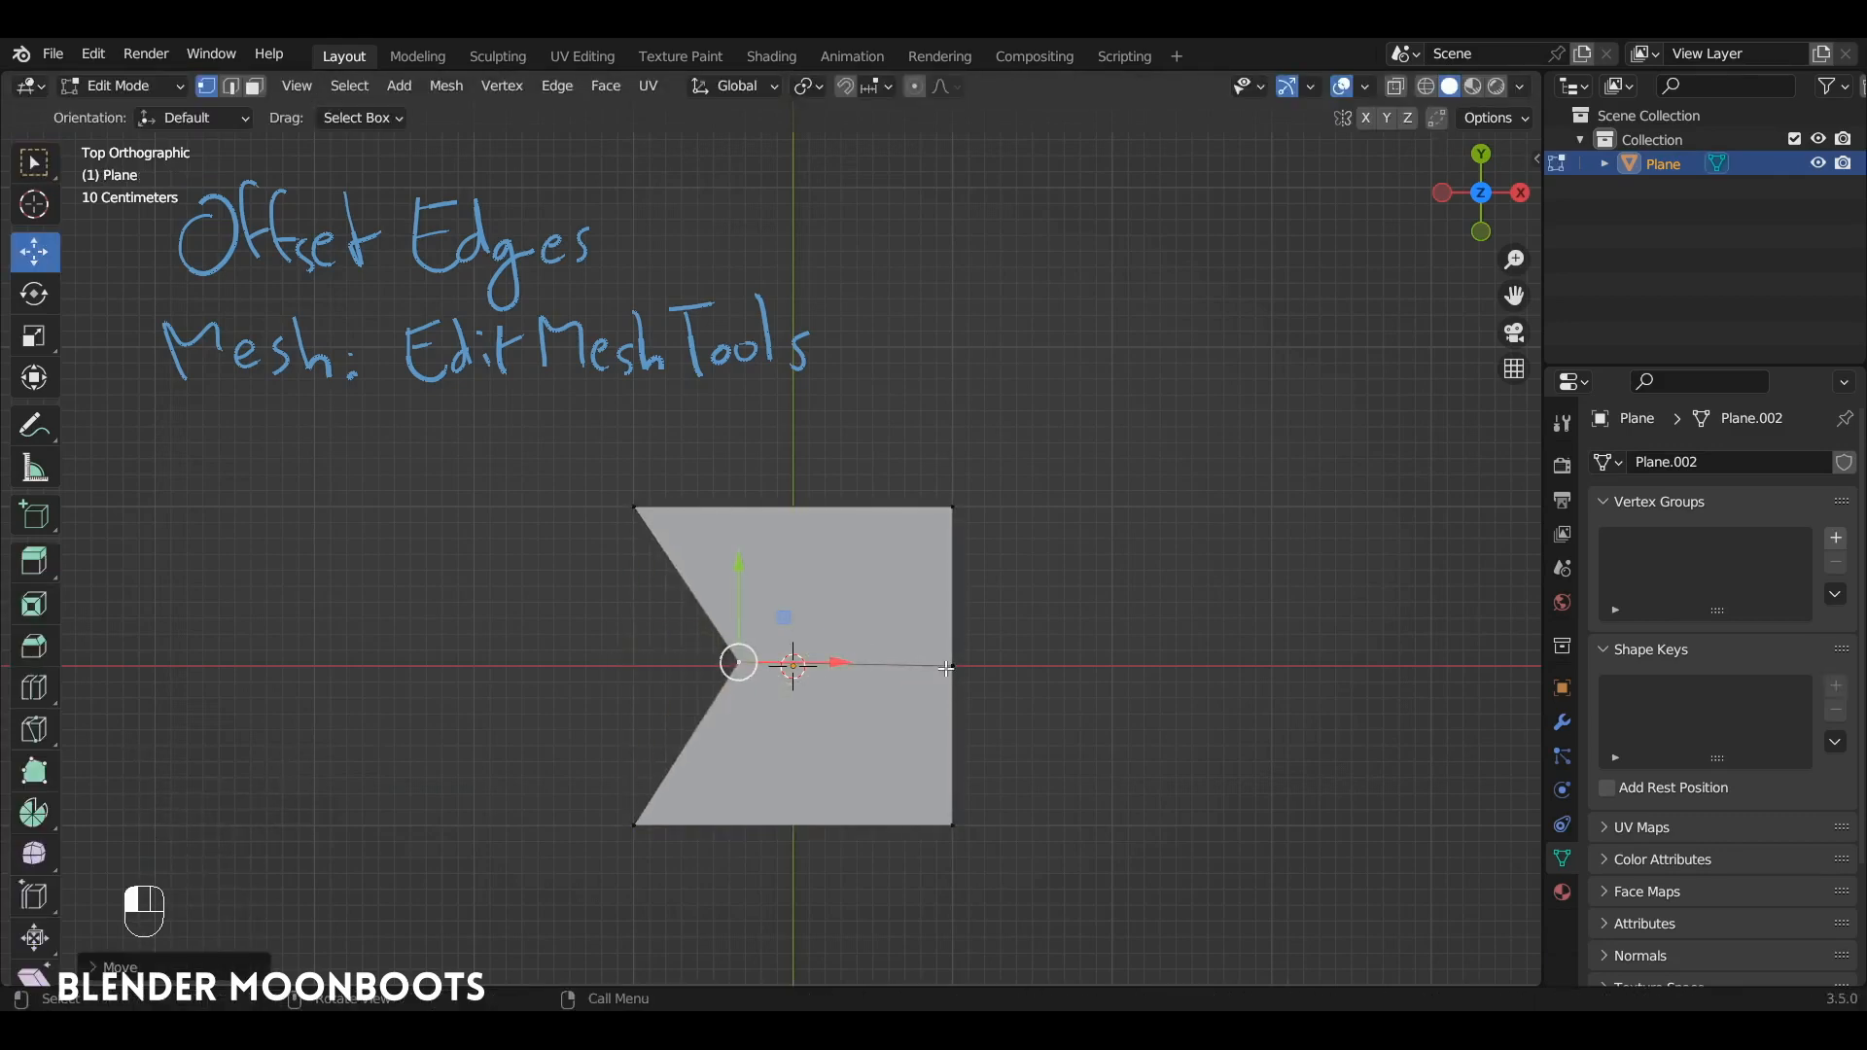
{"action": "left_click", "coordinate": [946, 668]}
{"action": "left_click_drag", "start_coordinate": [947, 668], "coordinate": [890, 632]}
Step: Move the shape's upper-right corner up and outward, and its lower-right corner down and slightly outward
{"action": "left_click", "coordinate": [951, 506]}
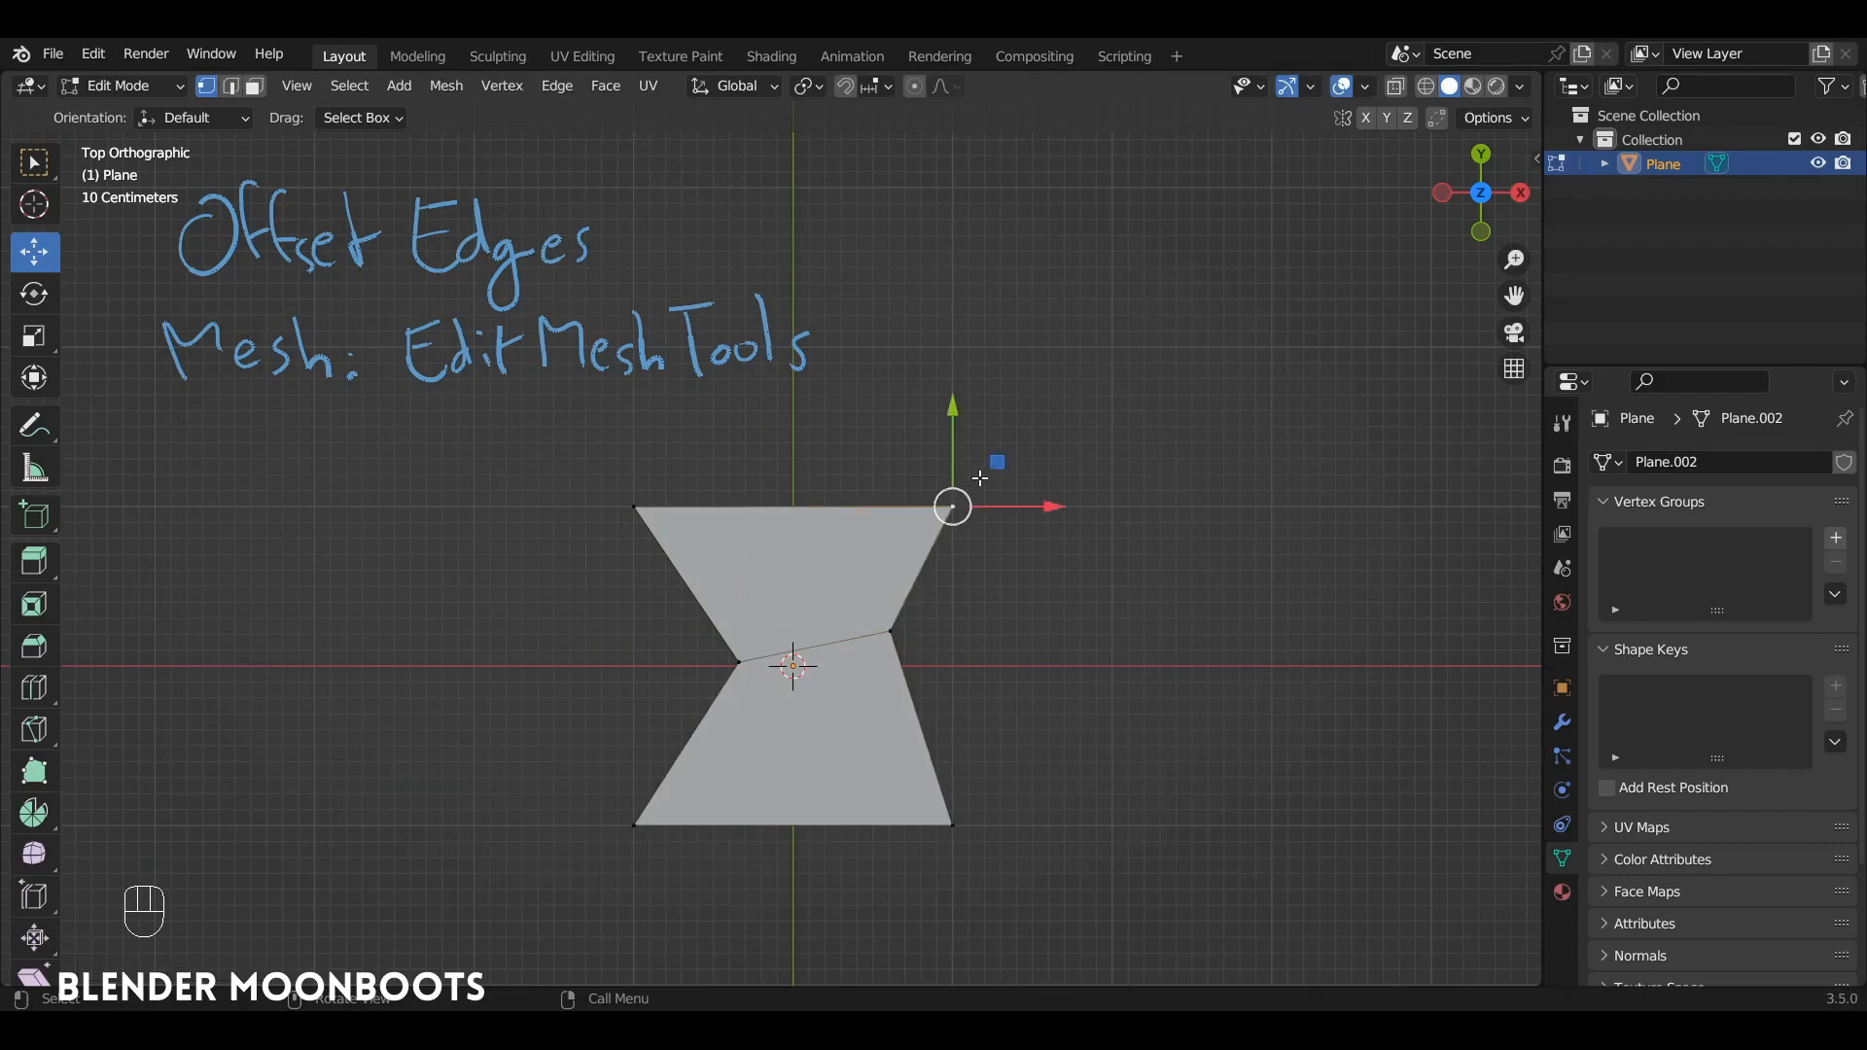
{"action": "left_click_drag", "start_coordinate": [979, 478], "coordinate": [1020, 390]}
{"action": "left_click", "coordinate": [952, 825]}
{"action": "left_click_drag", "start_coordinate": [963, 848], "coordinate": [984, 936]}
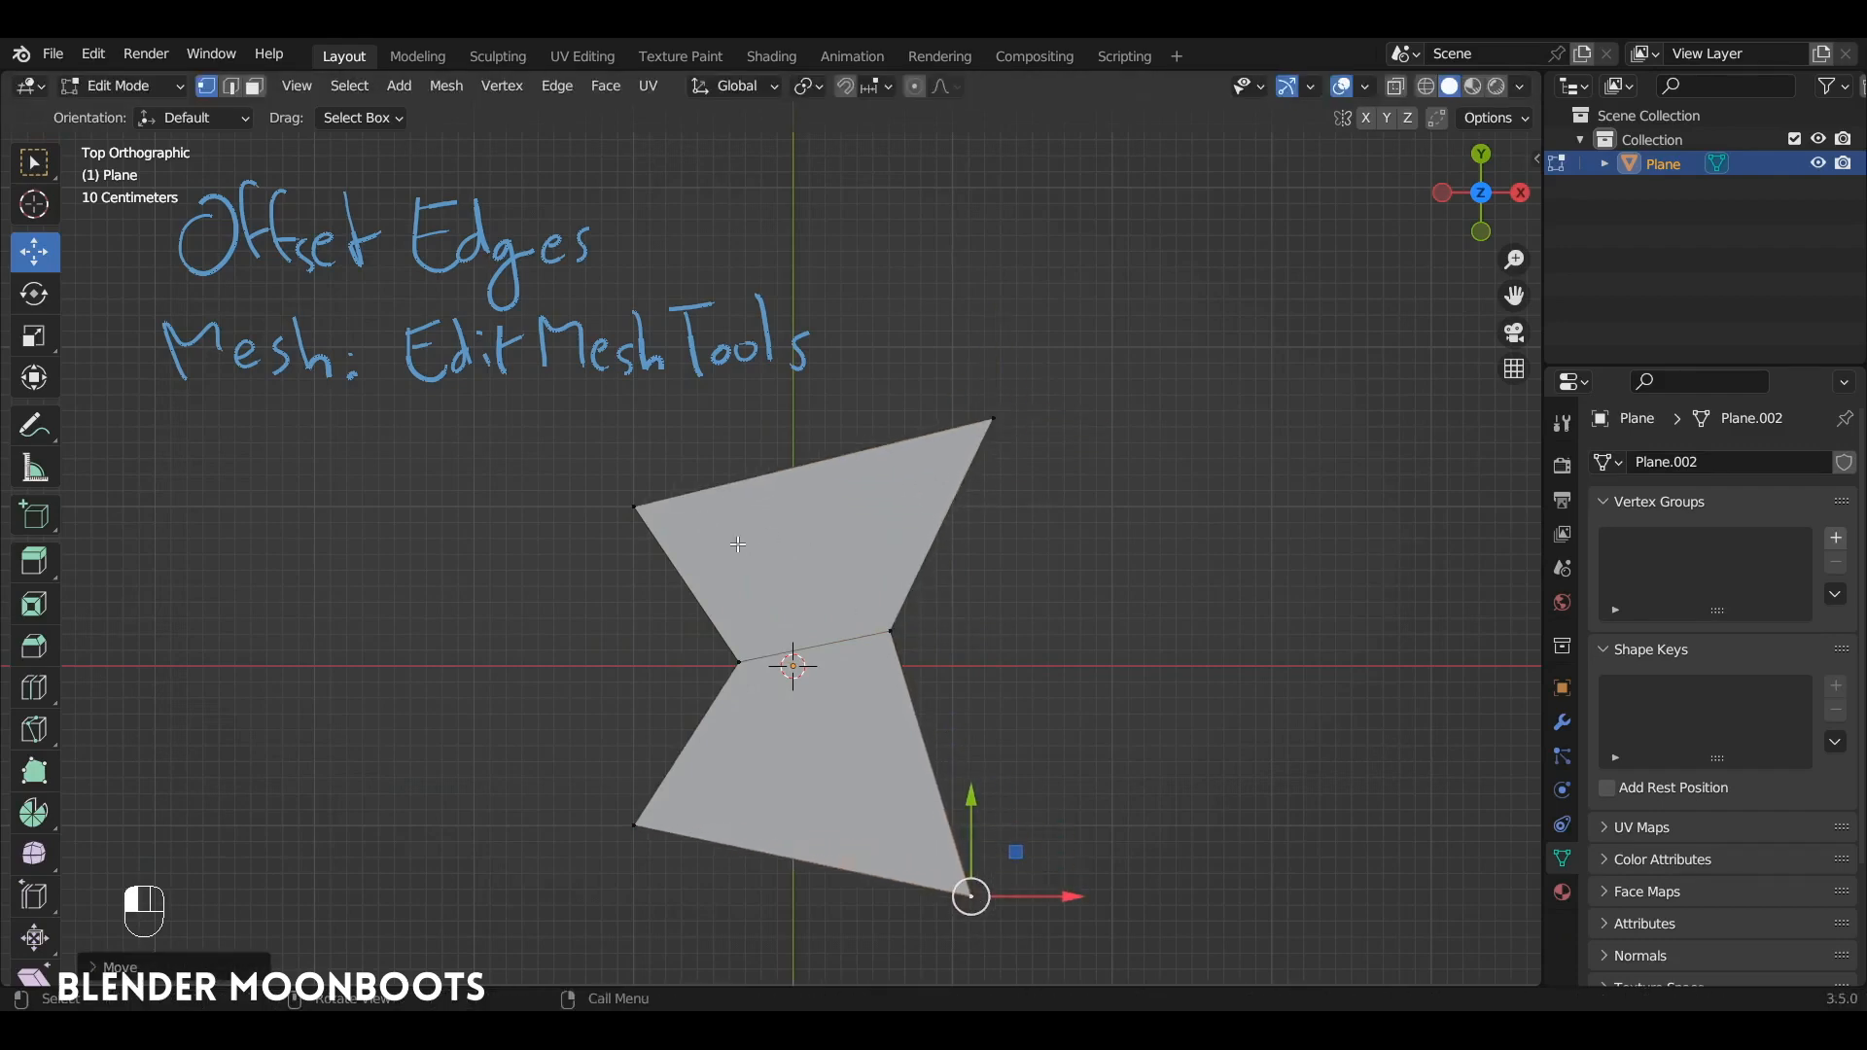
Step: Inset all faces of the shape, and undo the inset
{"action": "key", "text": "a"}
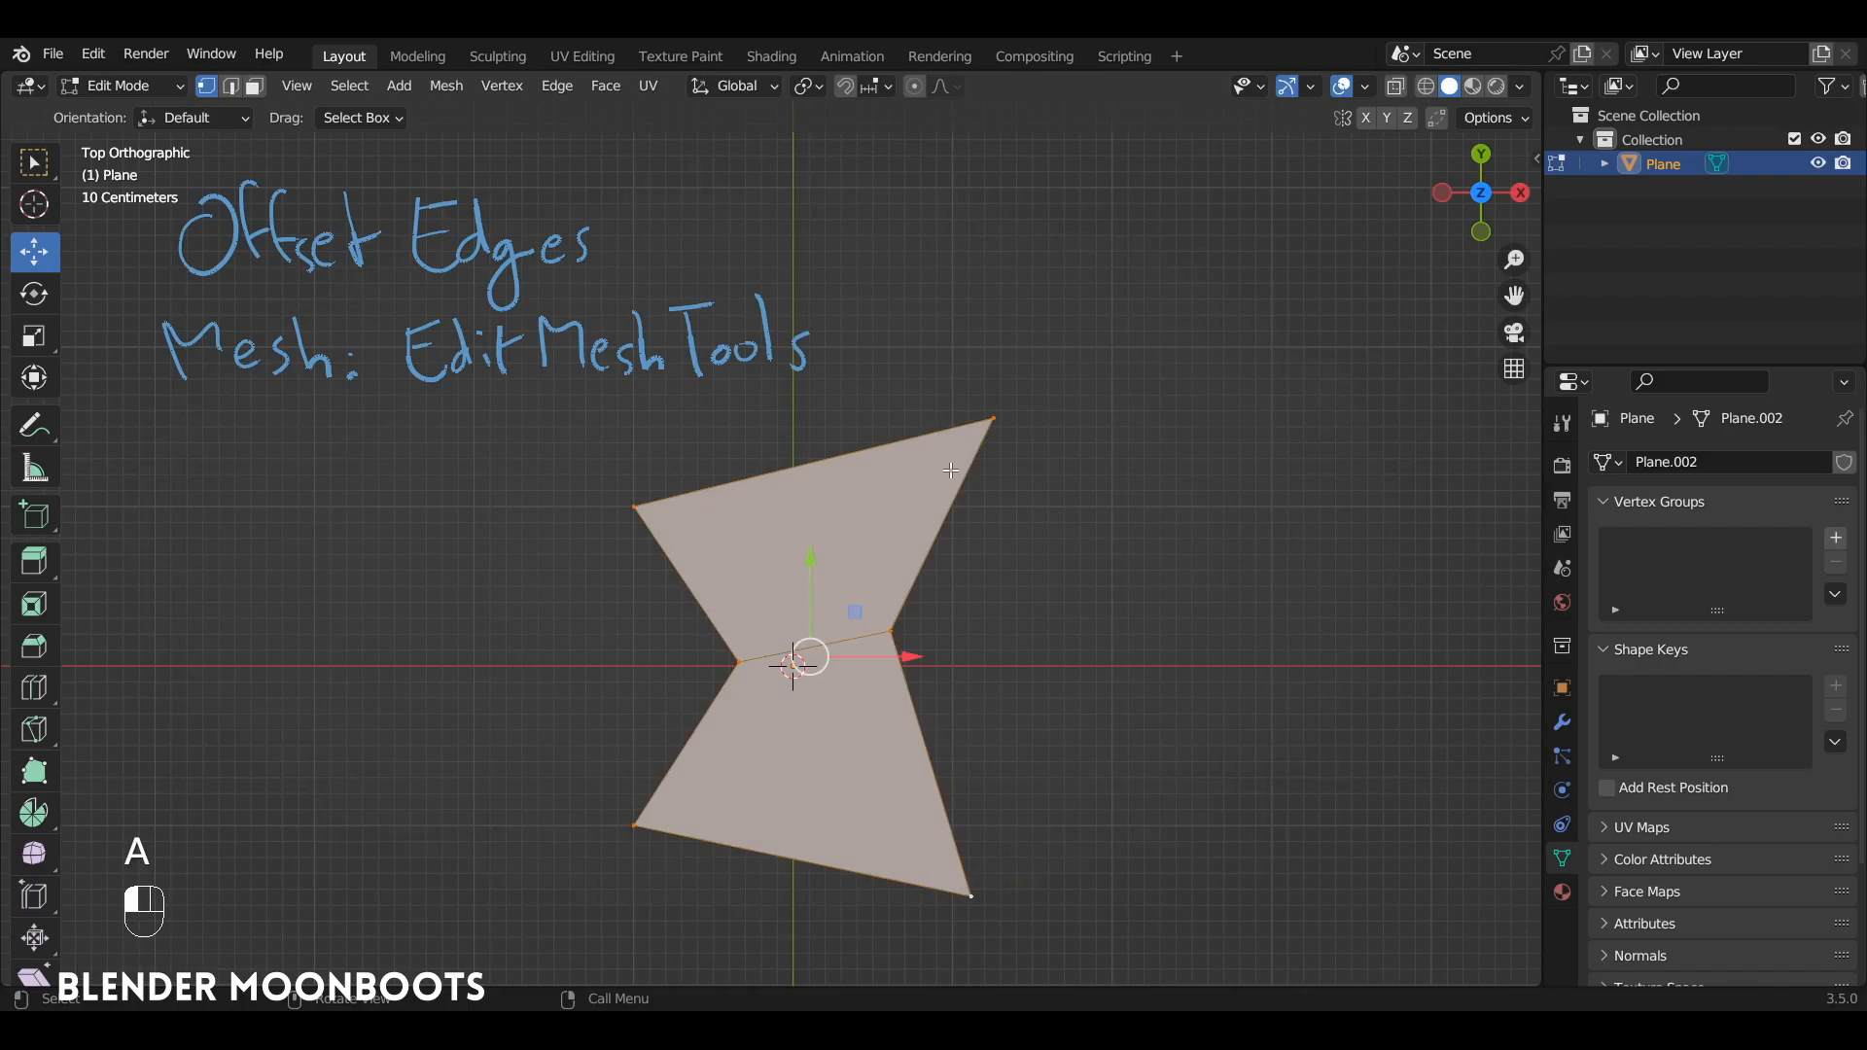
{"action": "key", "text": "i"}
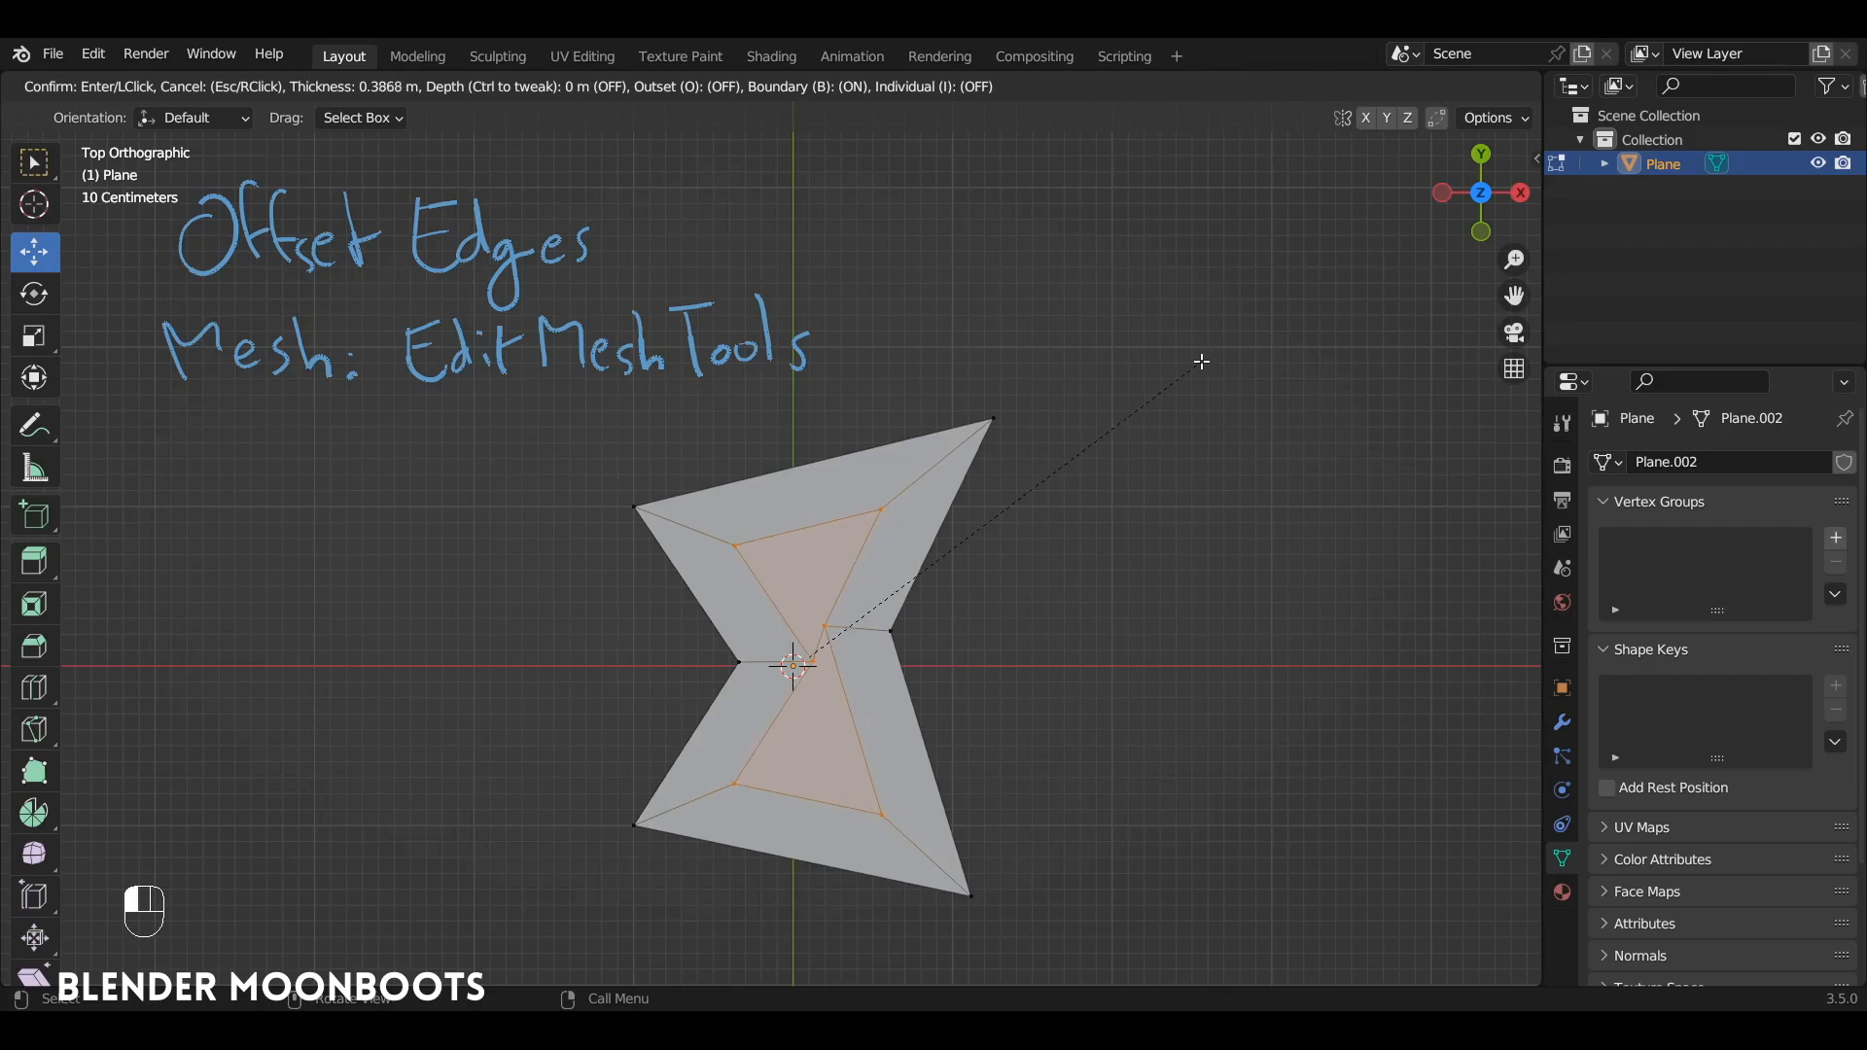
{"action": "left_click", "coordinate": [759, 550]}
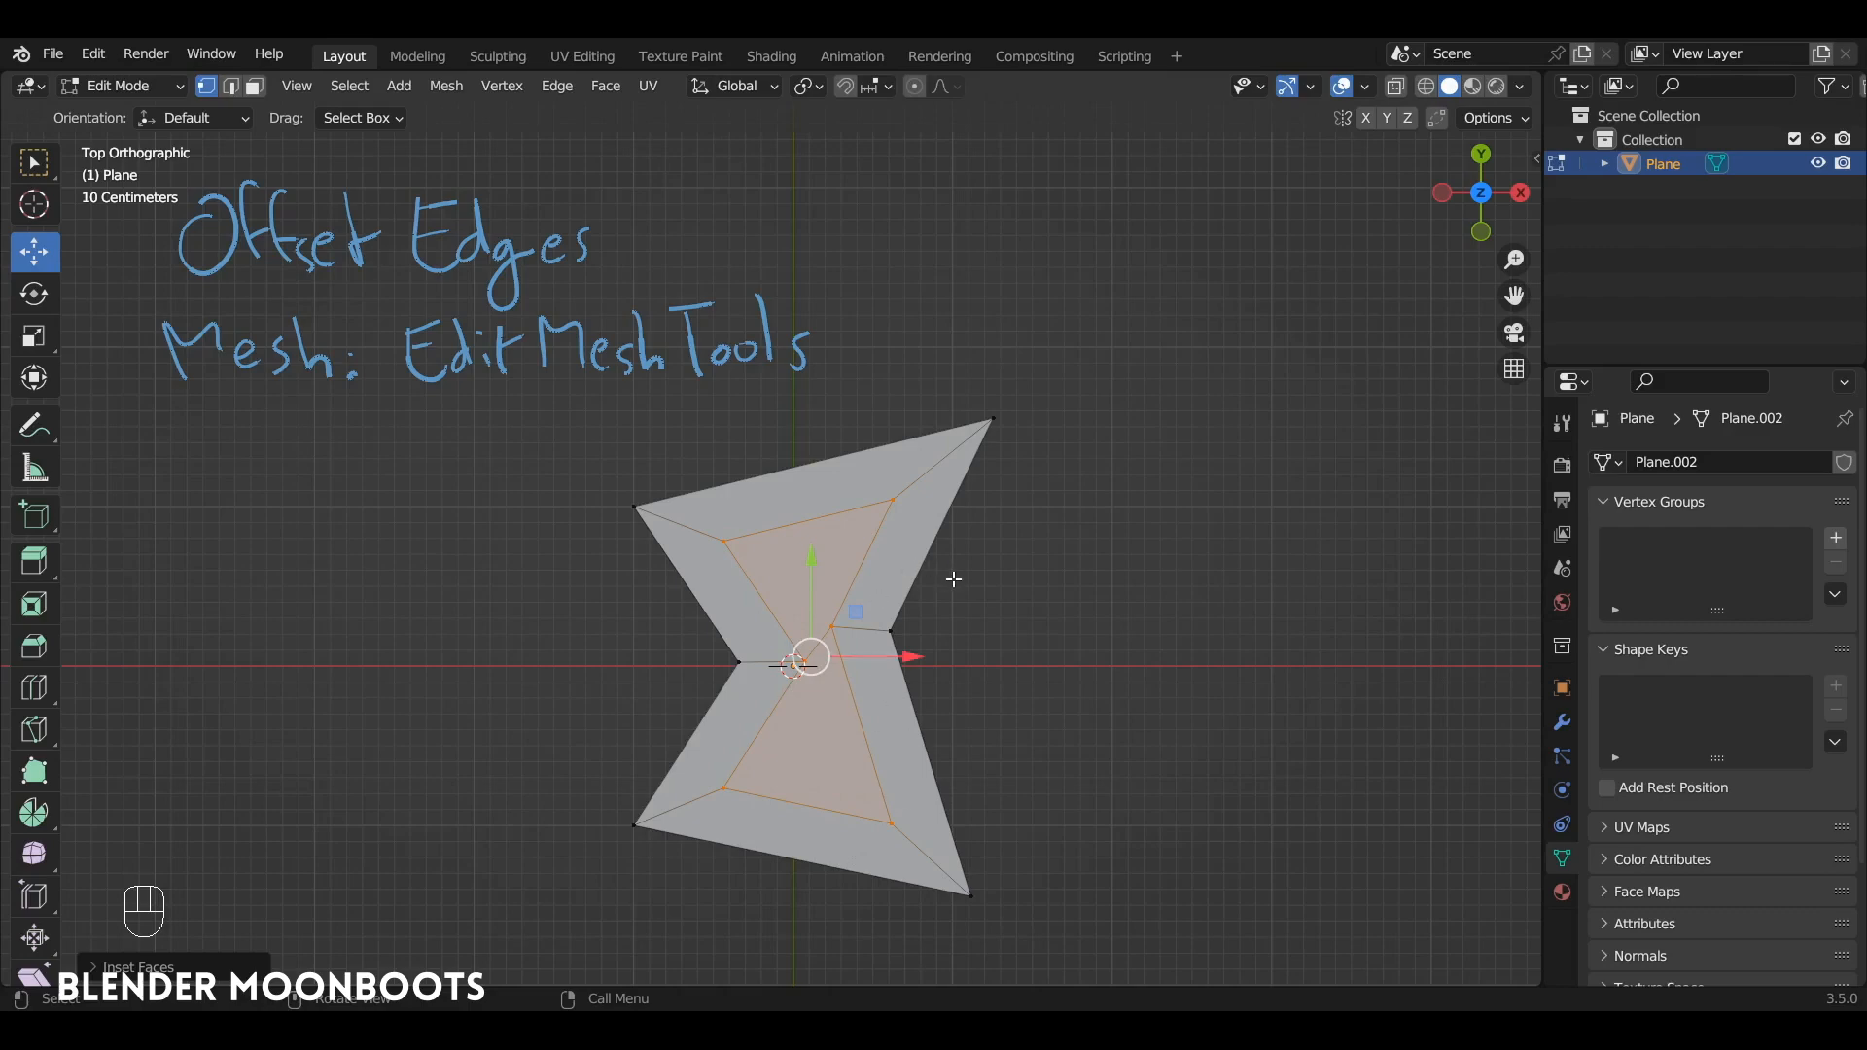
{"action": "key", "text": "ctrl+z"}
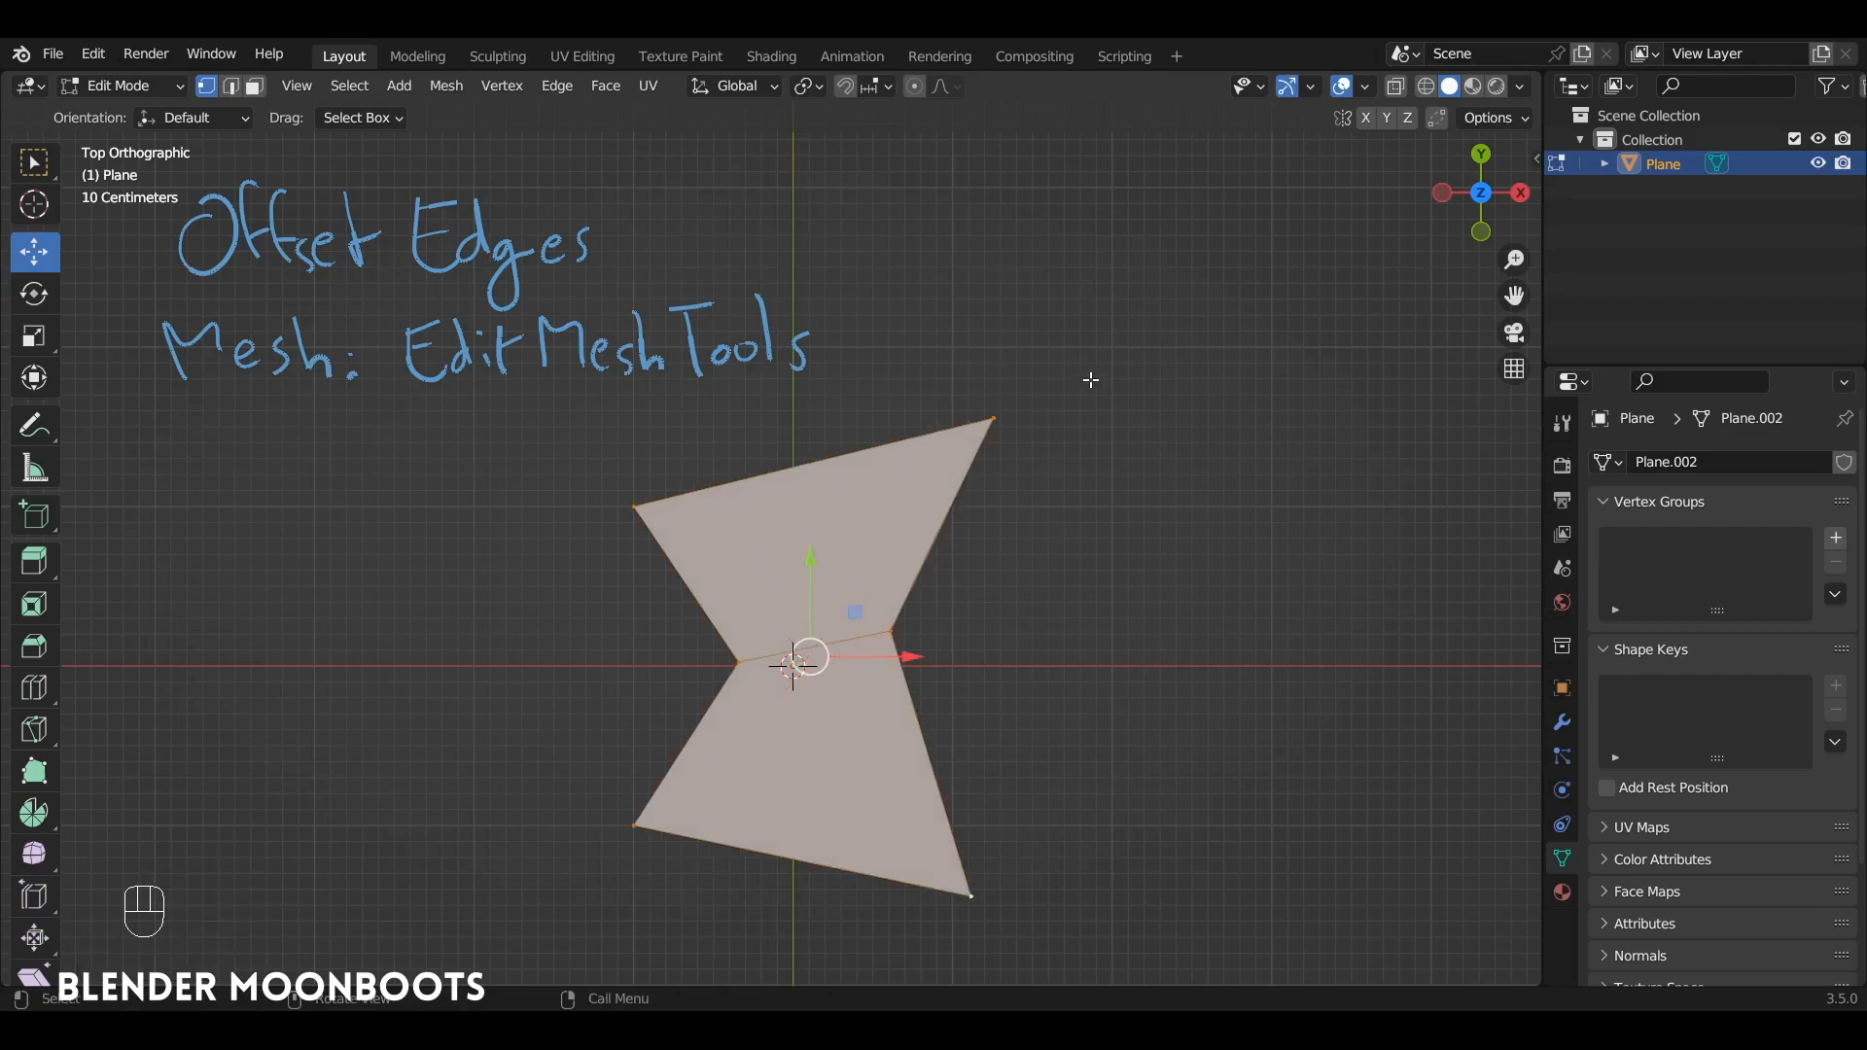
Step: Extrude the whole shape in place and scale the extrusion up into an outer border, and undo both operations
{"action": "key", "text": "e"}
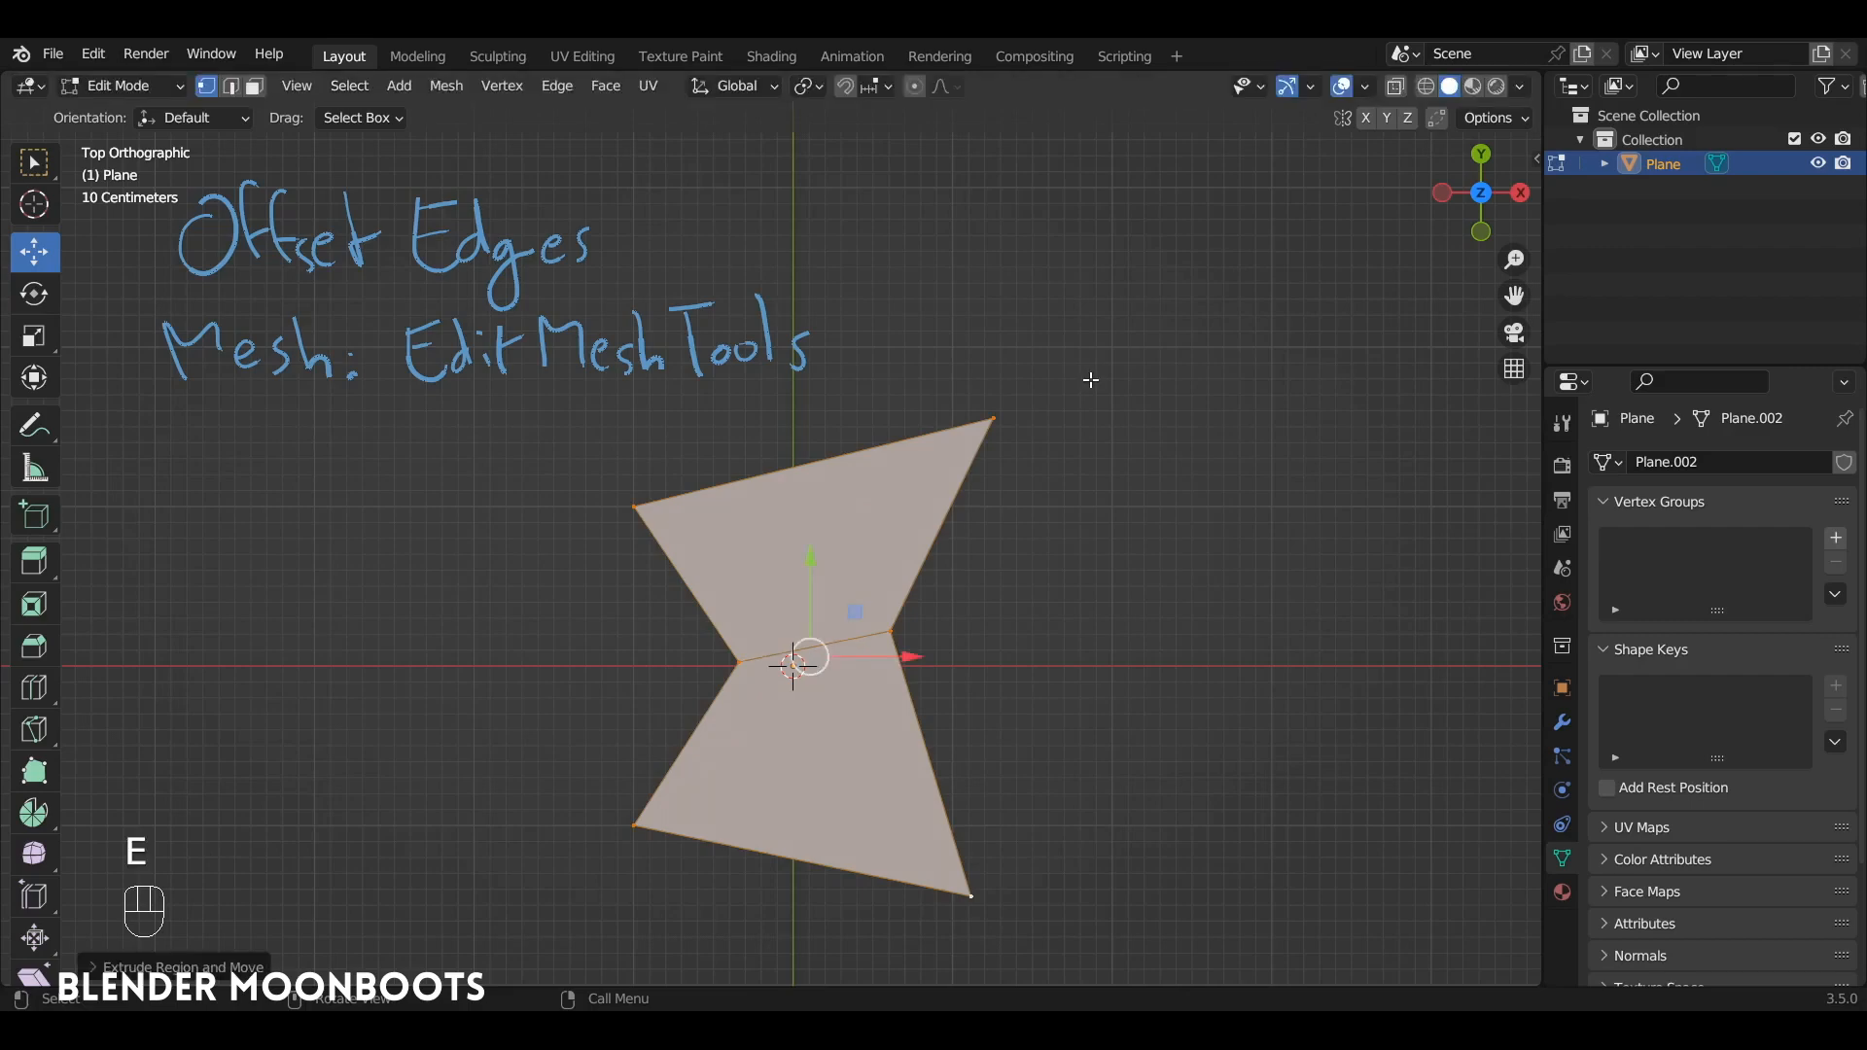
{"action": "key", "text": "s"}
{"action": "left_click", "coordinate": [1174, 369]}
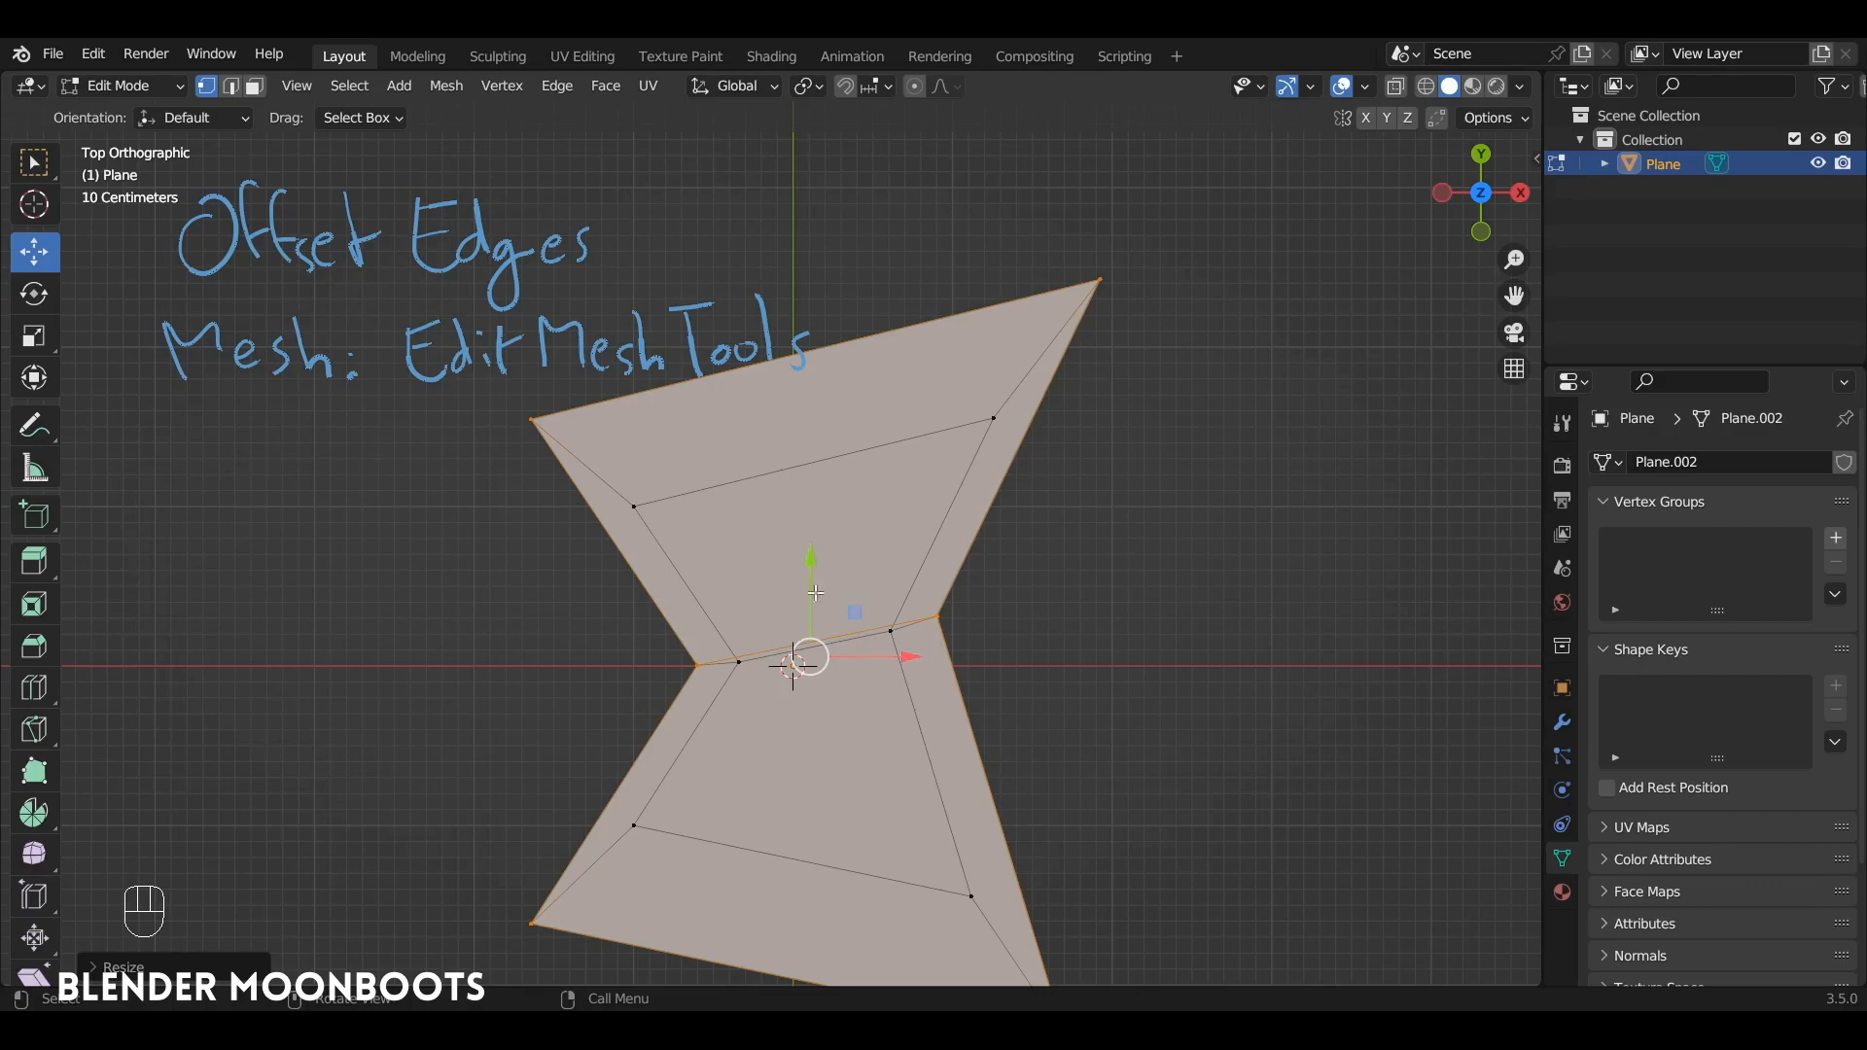
{"action": "key", "text": "ctrl+z"}
{"action": "key", "text": "ctrl+z"}
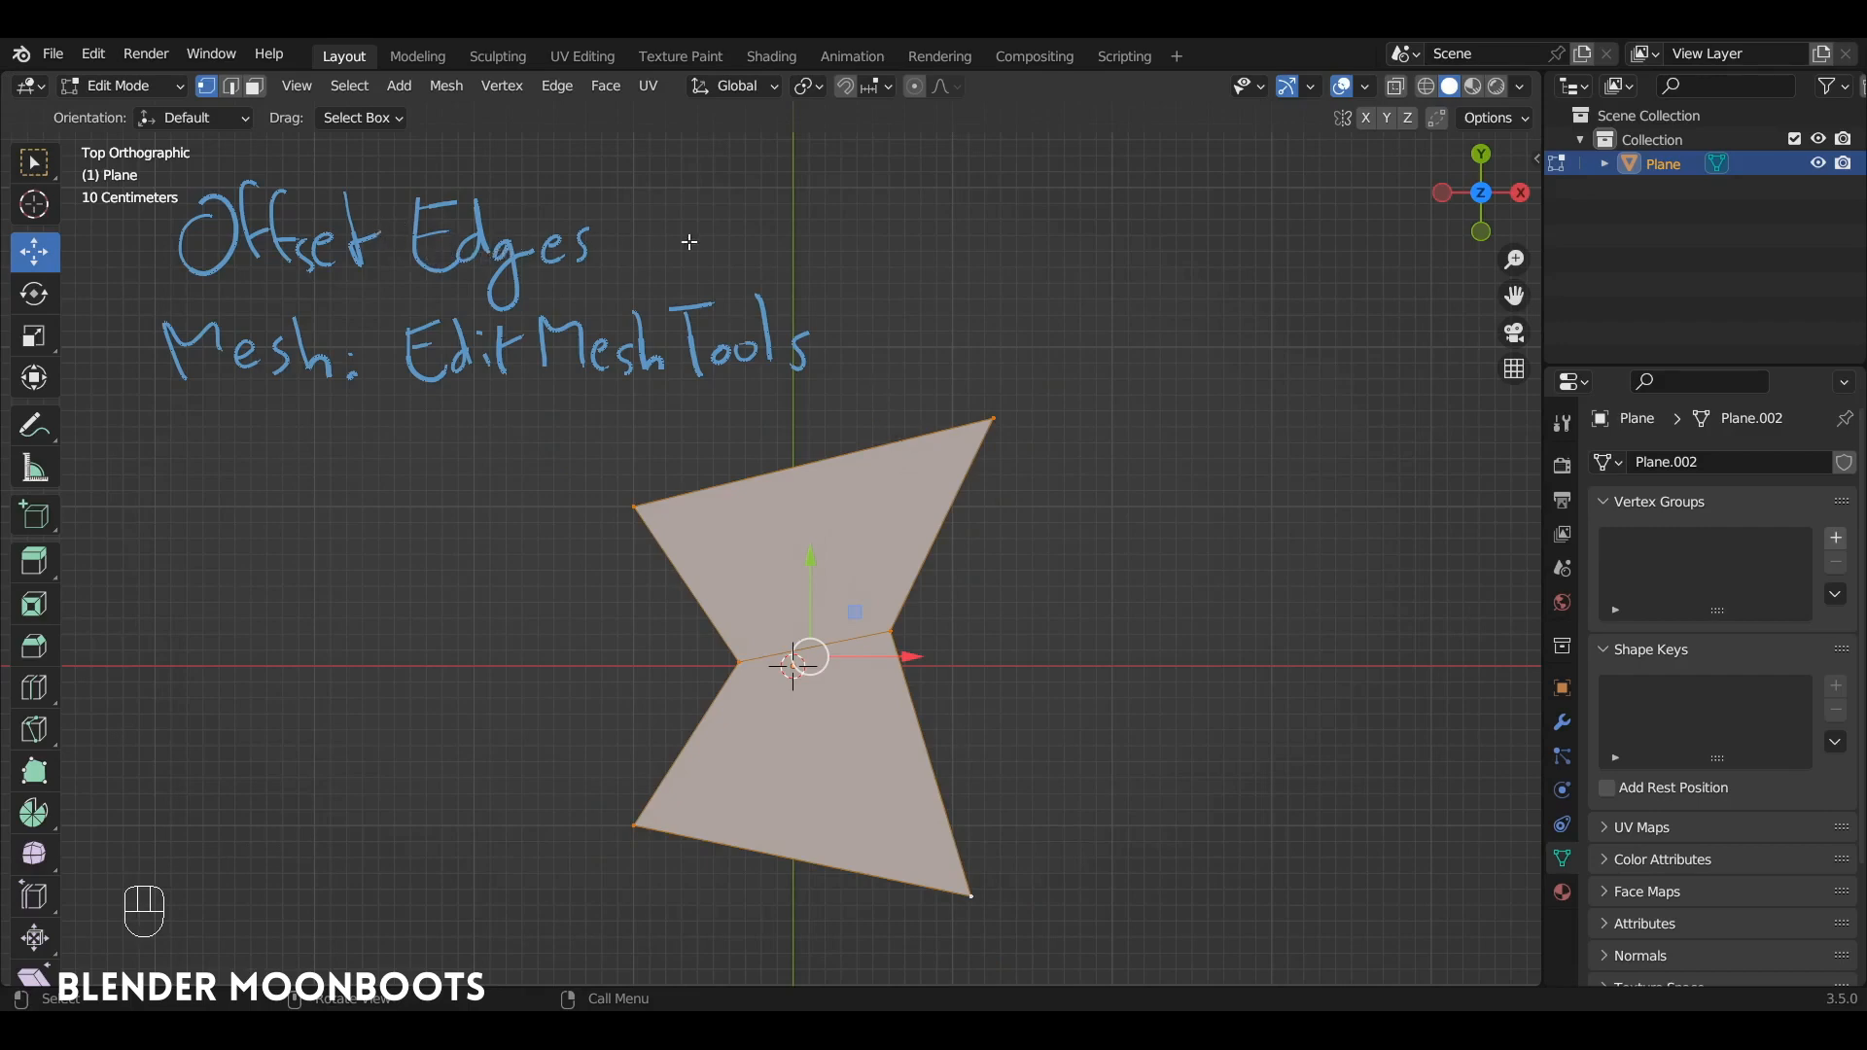
{"action": "key", "text": "ctrl"}
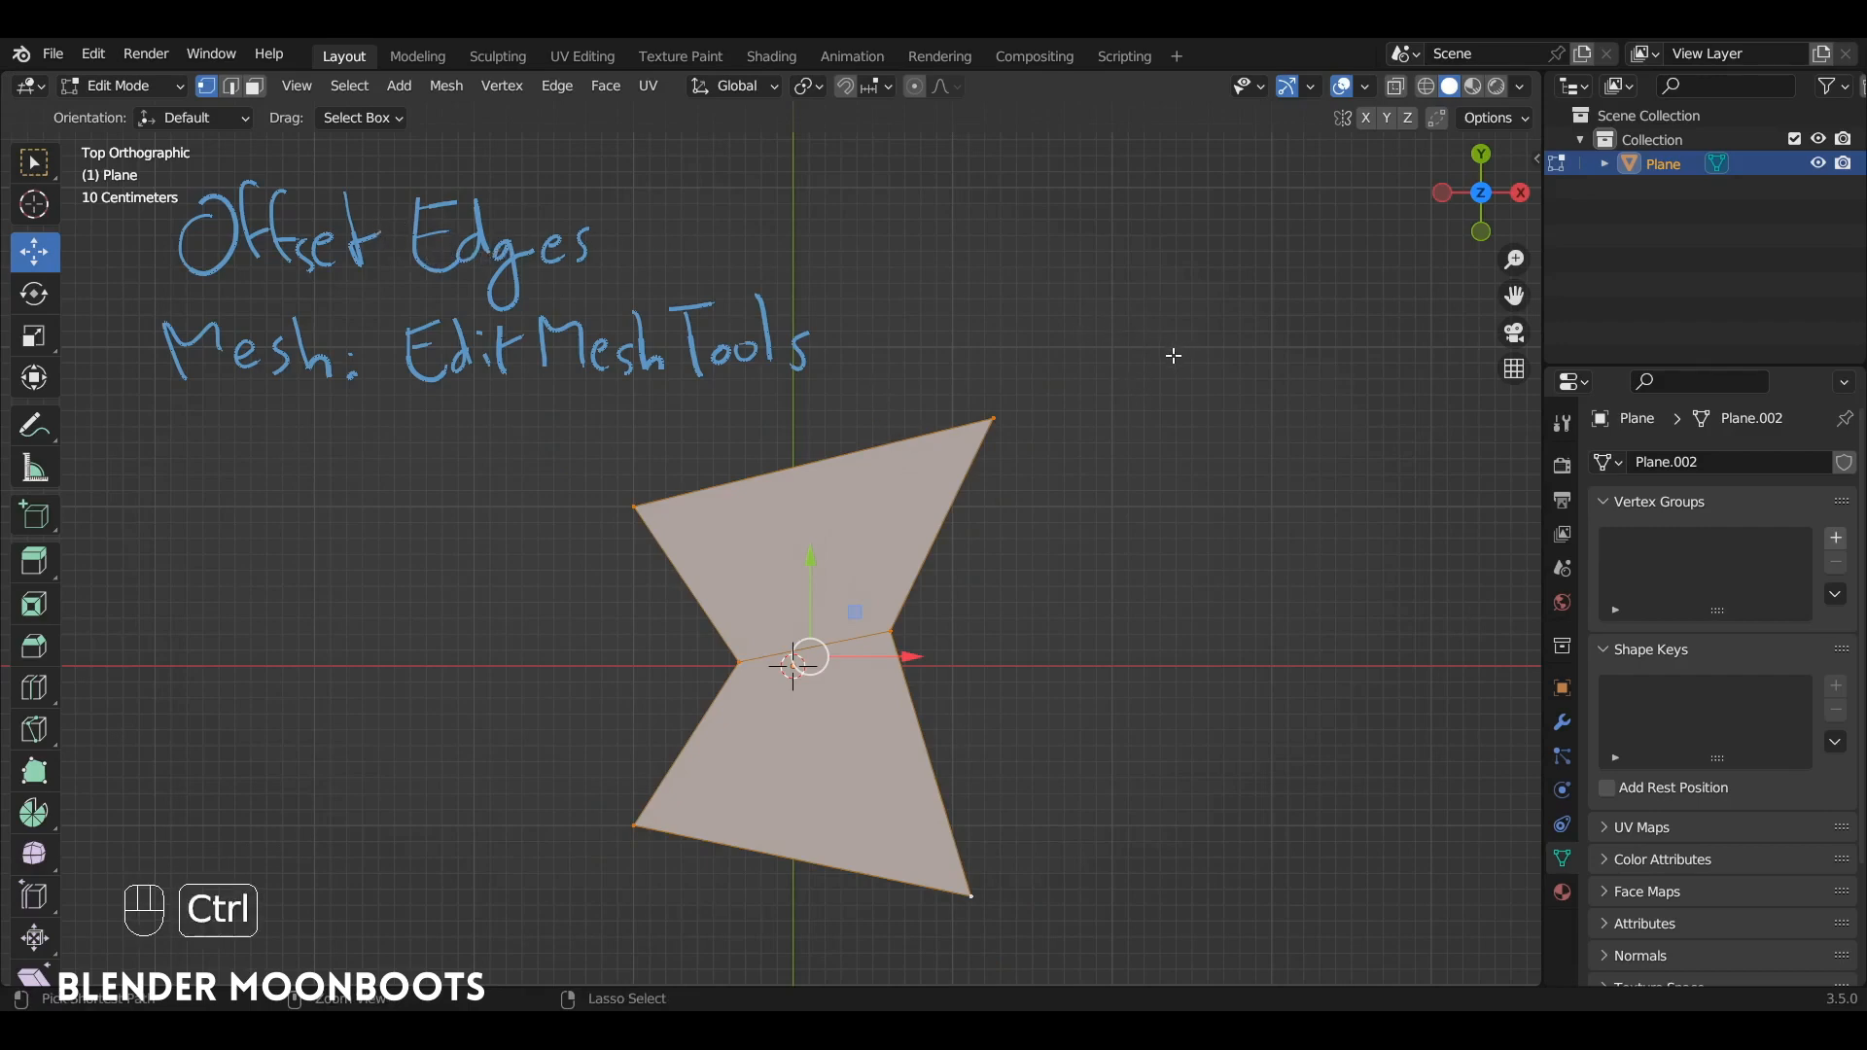
Step: Extrude the shape's outer edges outward into an even border with Offset Edges, using a width of 0.6380
{"action": "key", "text": "ctrl+e"}
{"action": "mouse_move", "coordinate": [1095, 289]}
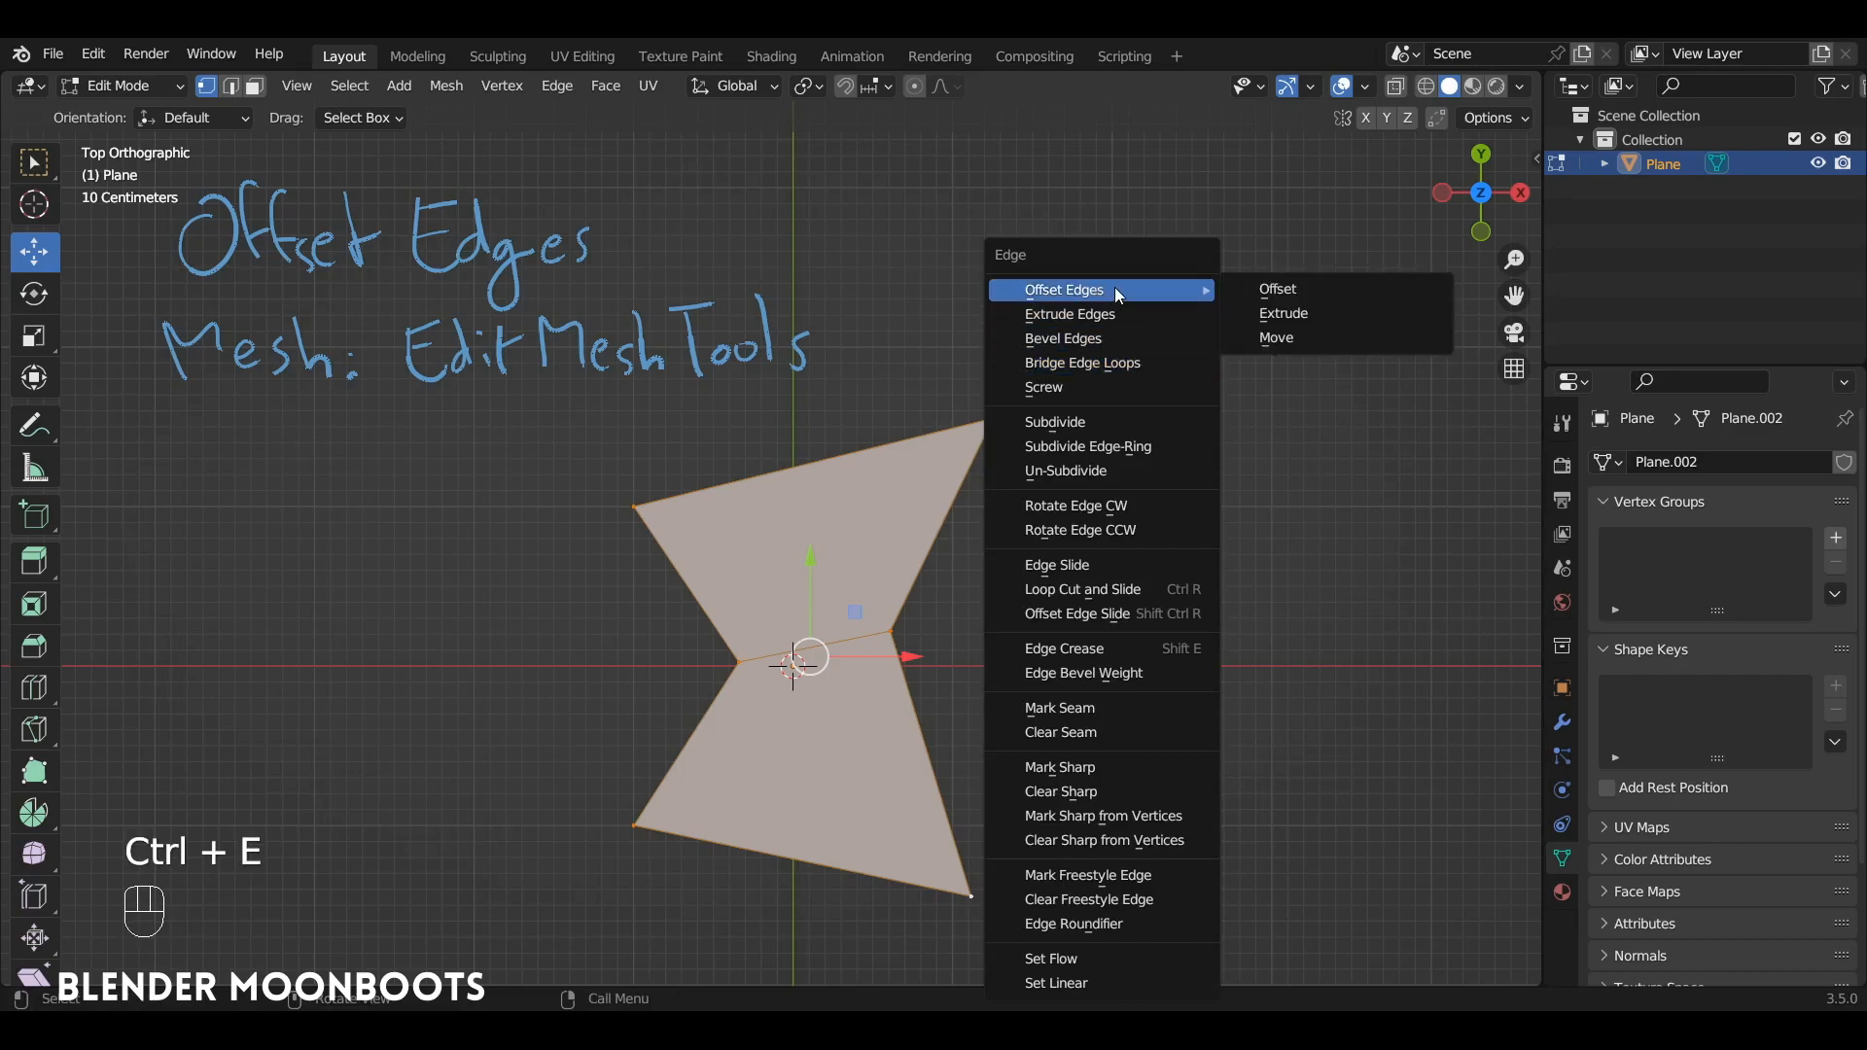
{"action": "left_click", "coordinate": [1340, 313]}
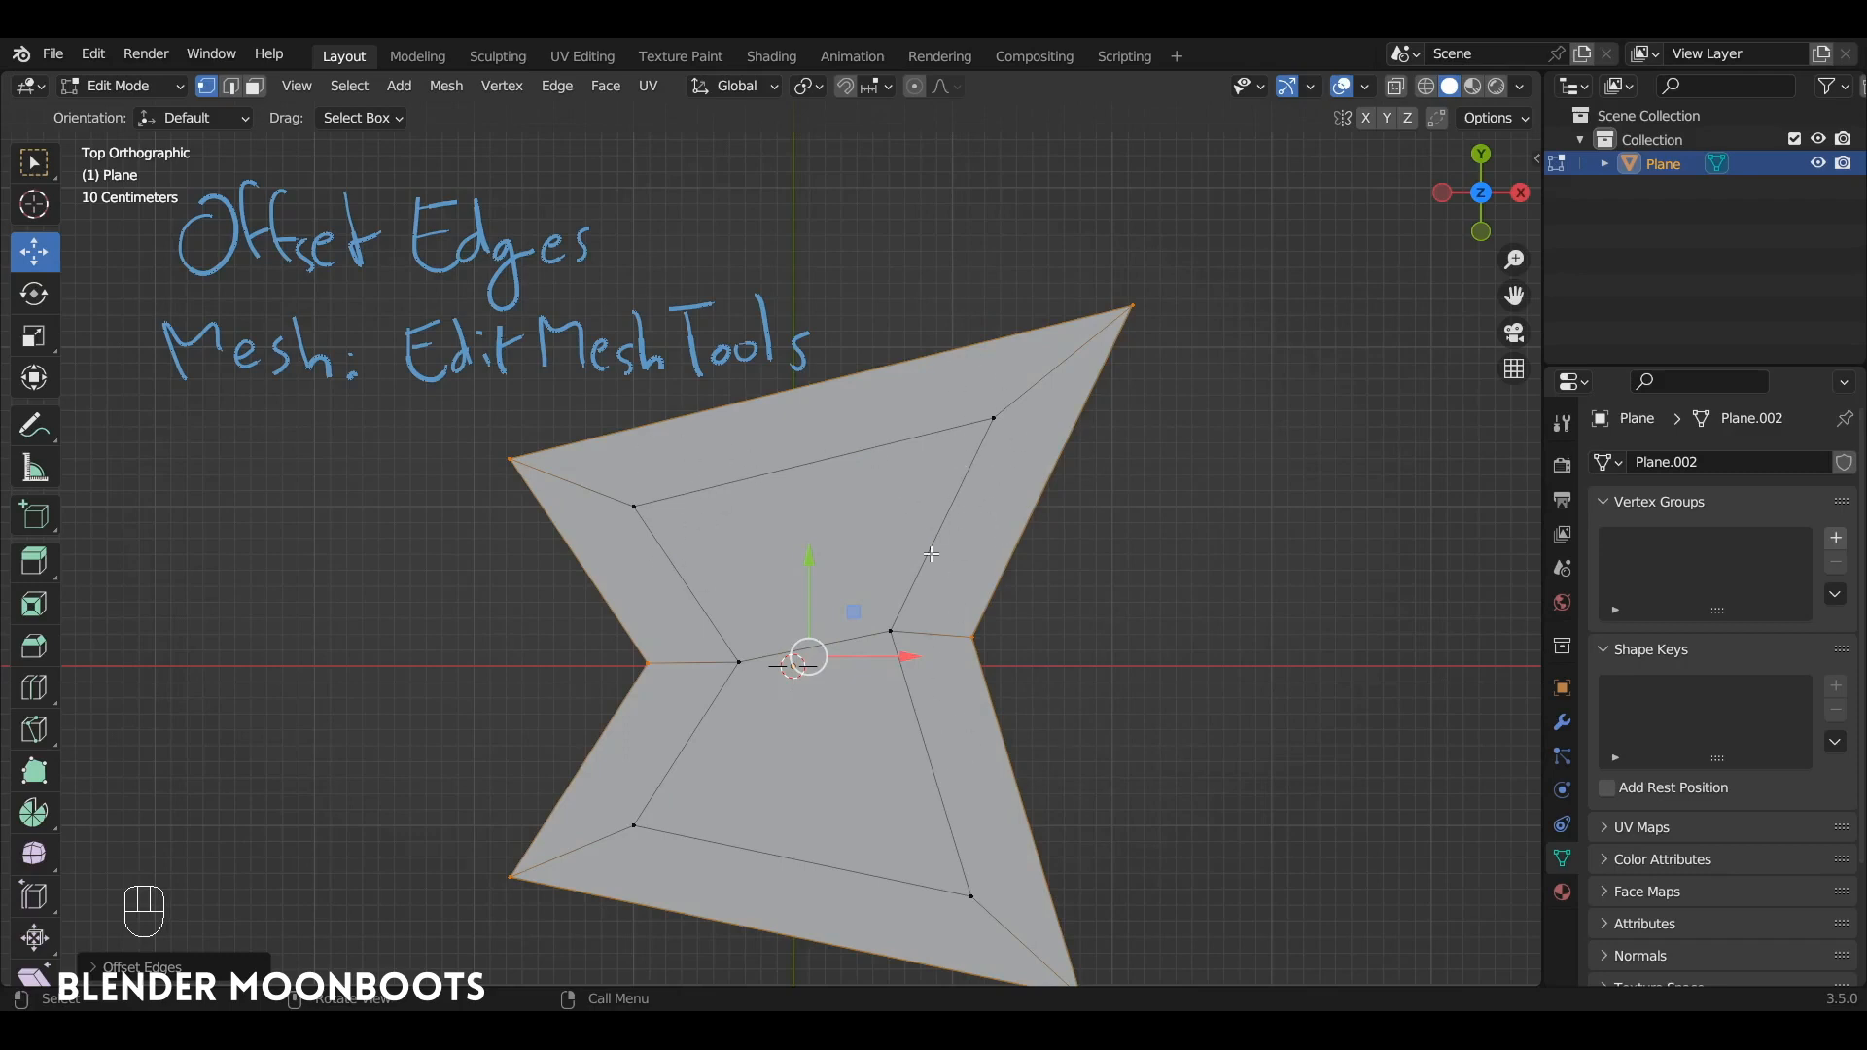
{"action": "left_click", "coordinate": [240, 968]}
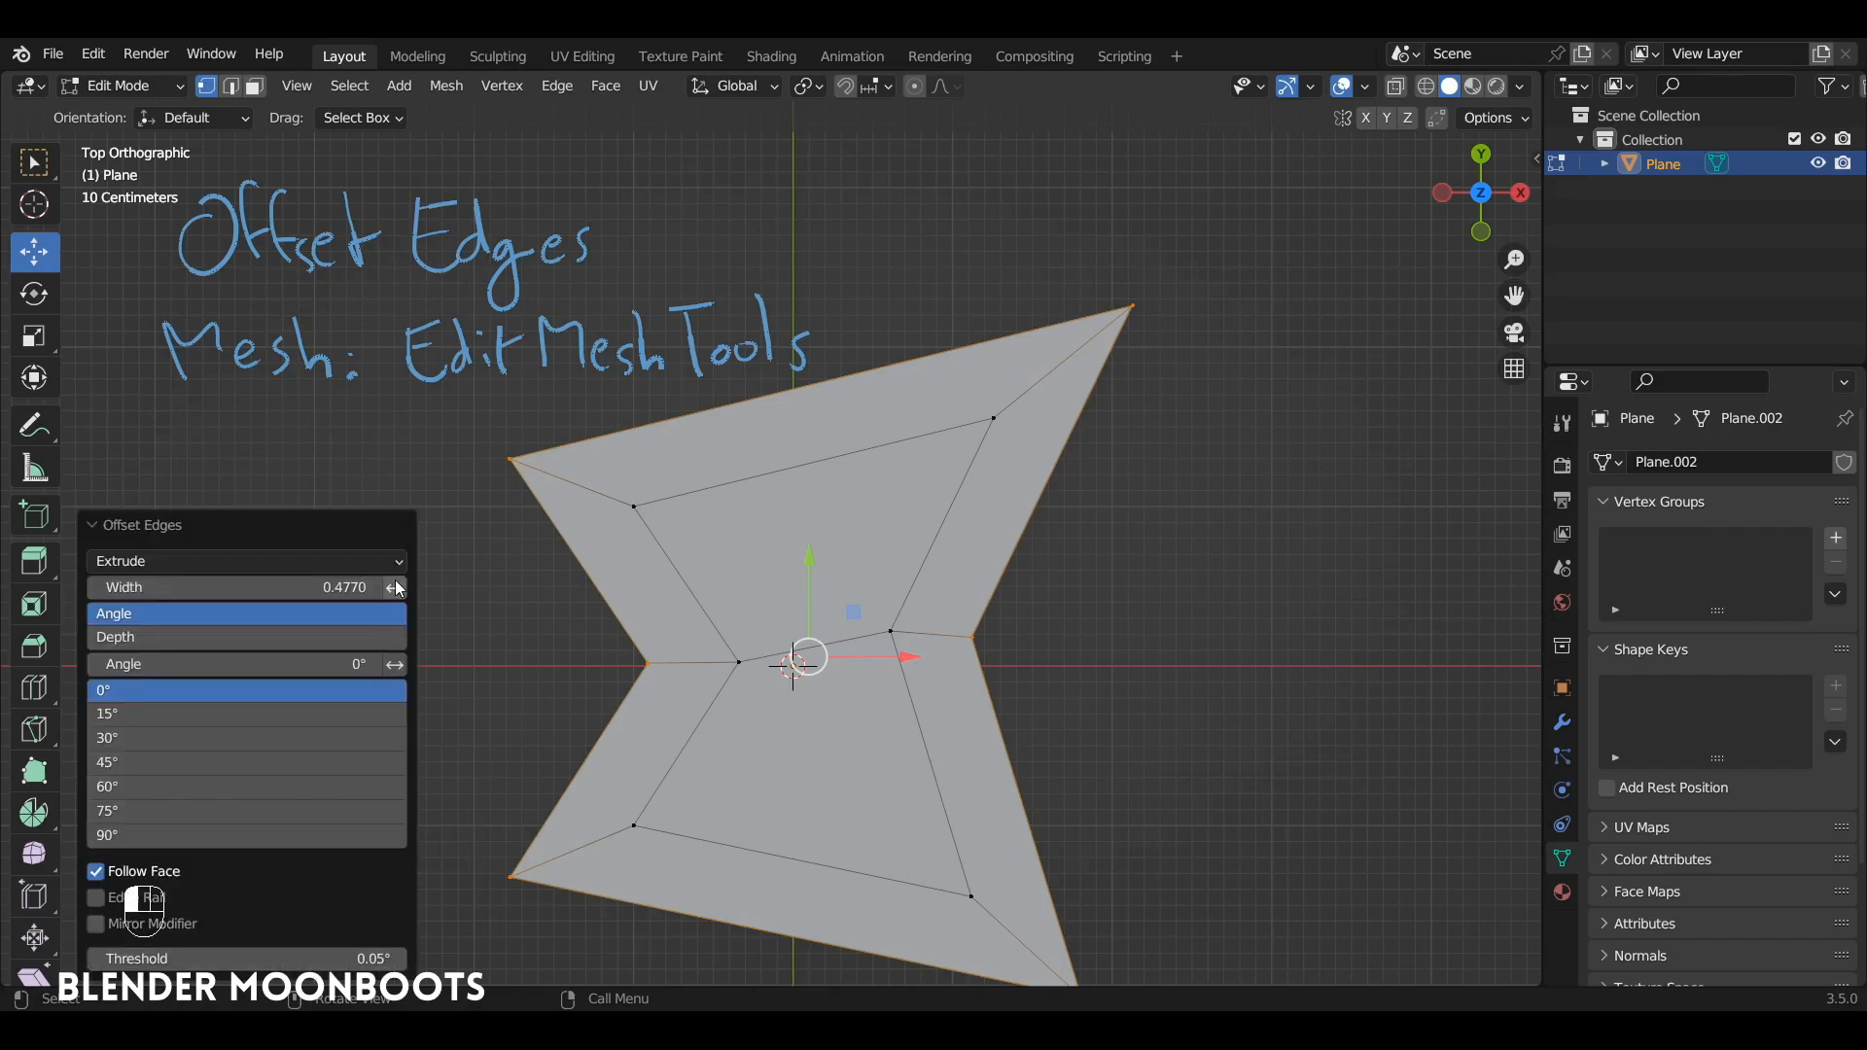
{"action": "left_click_drag", "start_coordinate": [303, 585], "coordinate": [449, 585]}
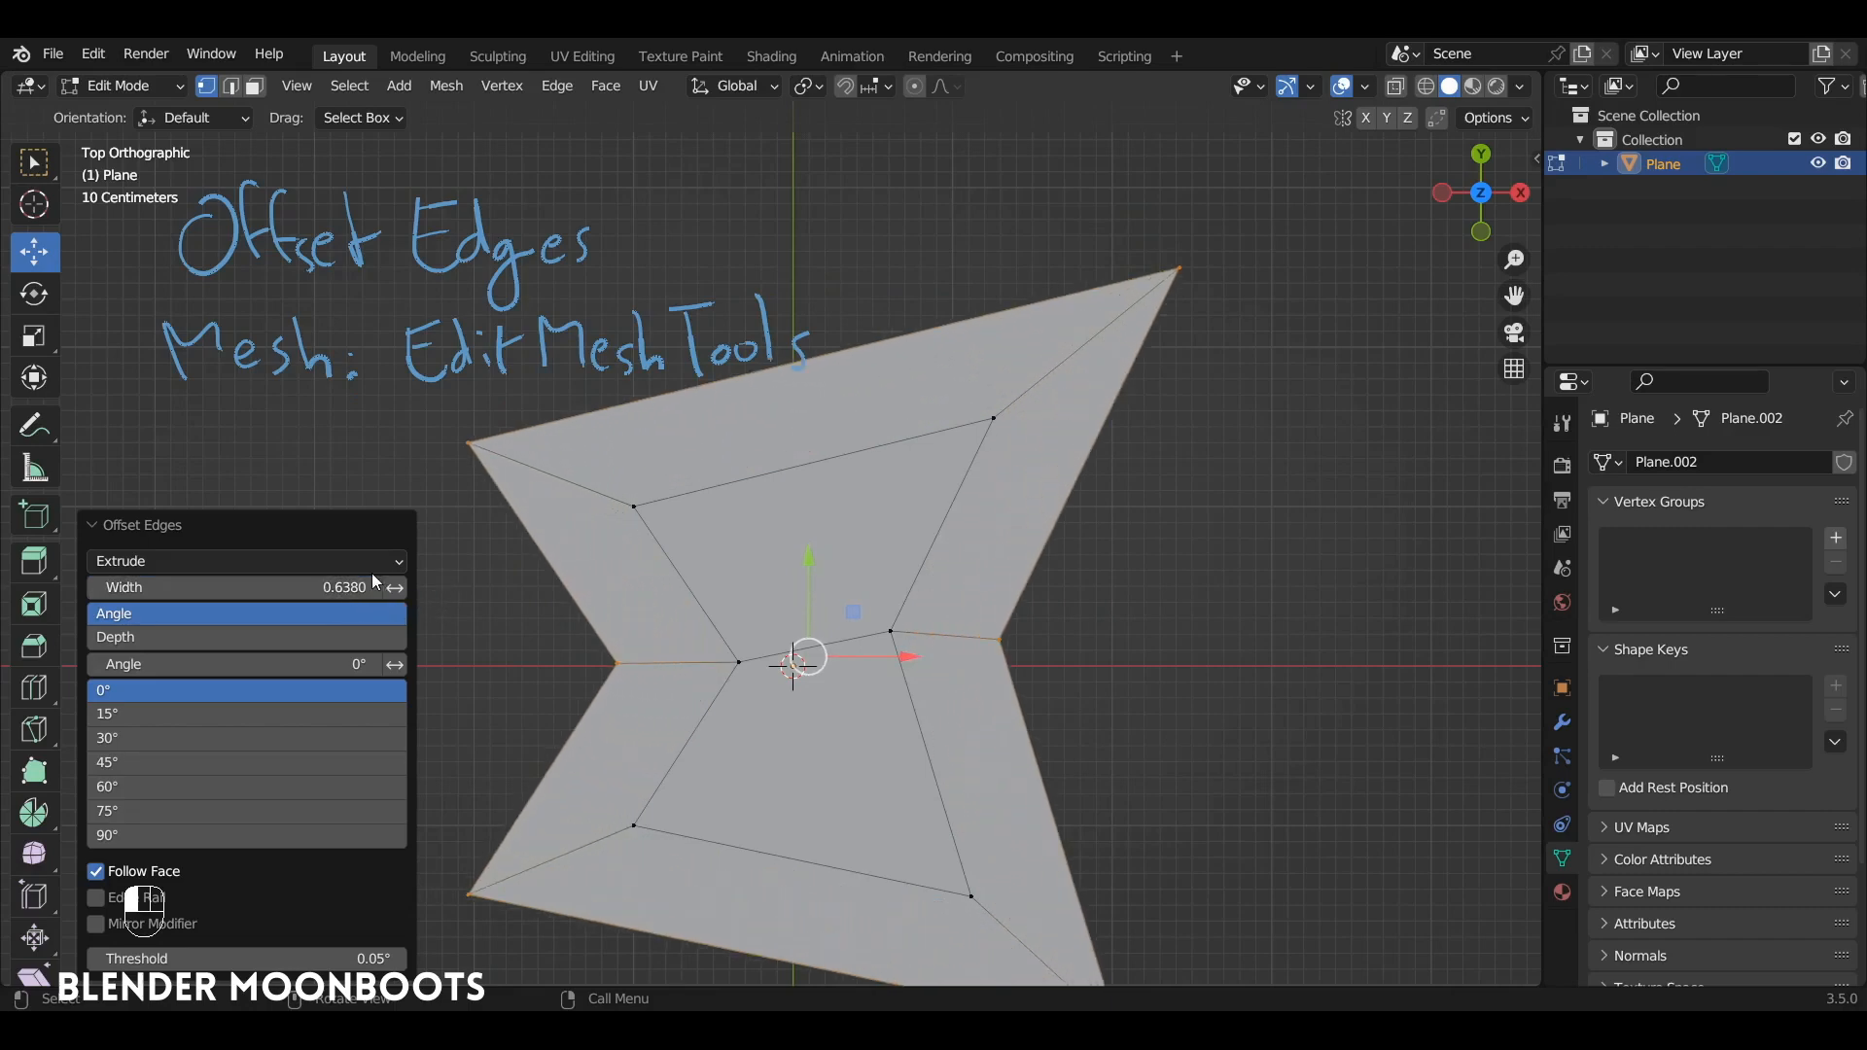
Step: Switch the Offset Edges geometry mode to Offset
{"action": "left_click", "coordinate": [204, 561]}
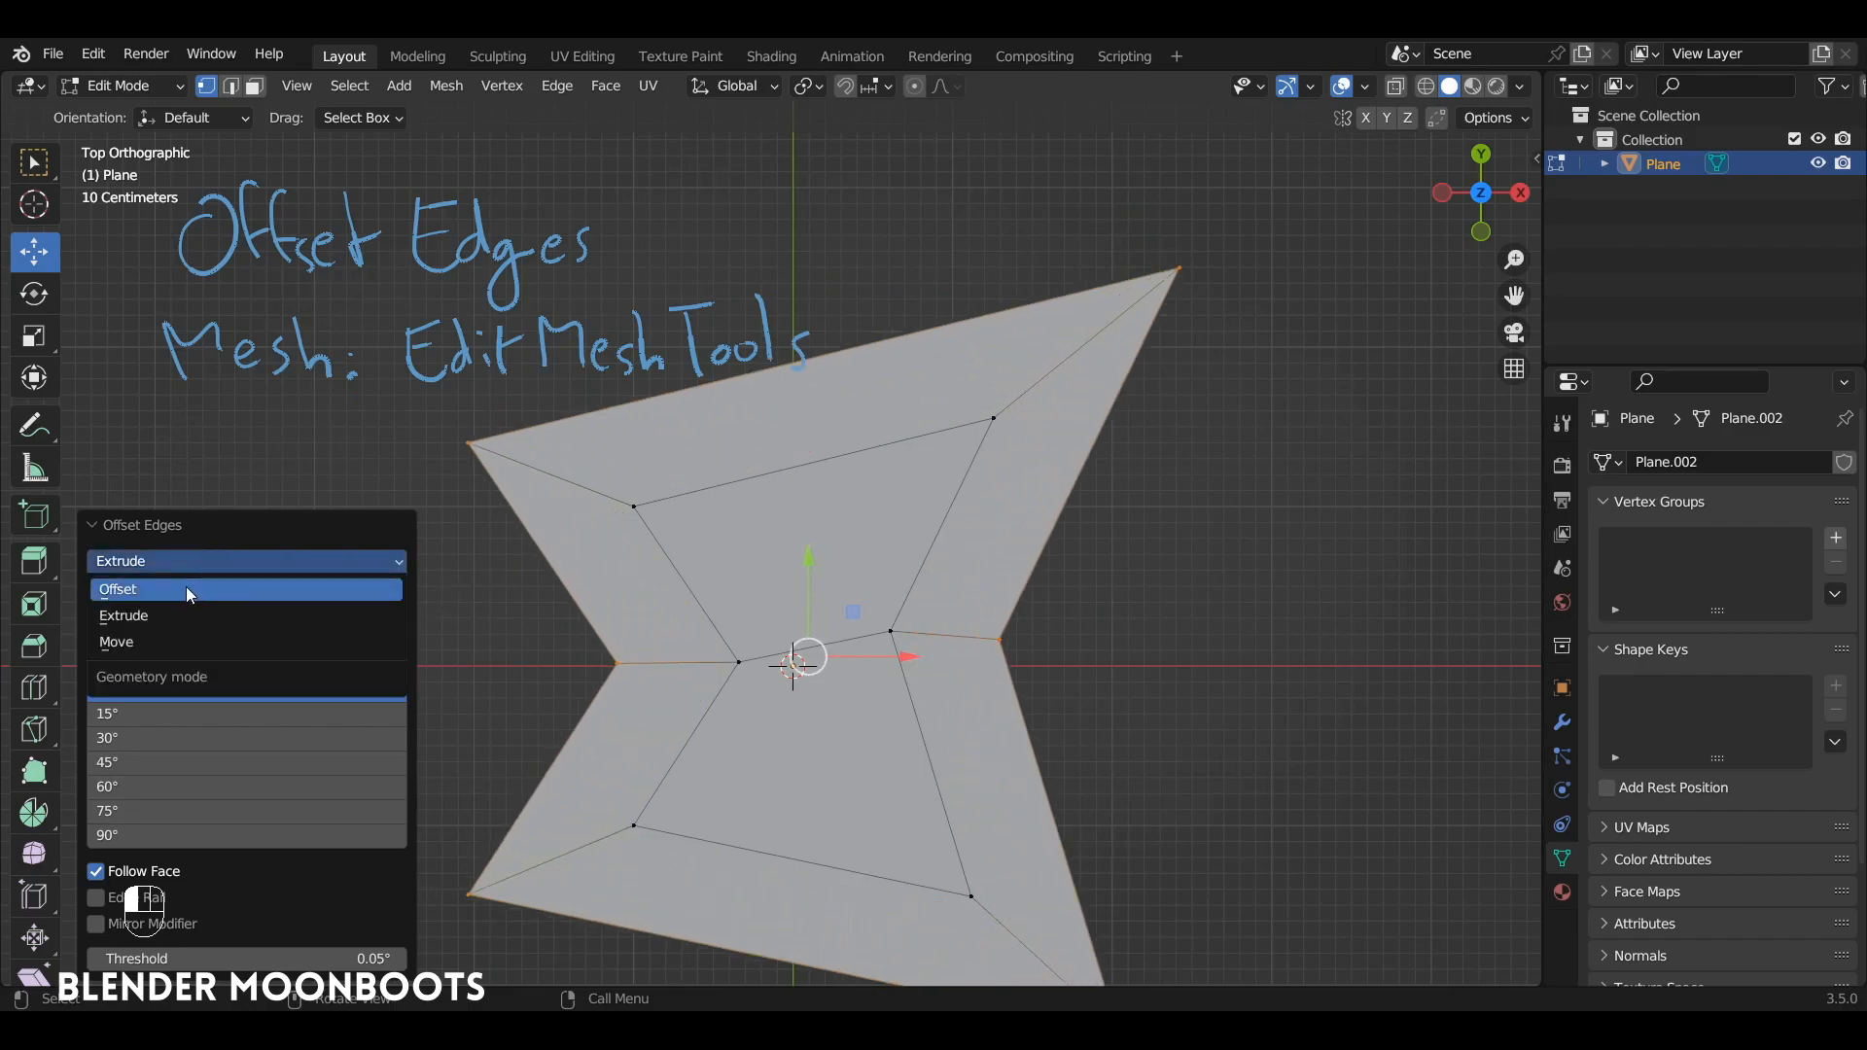
{"action": "left_click", "coordinate": [185, 587]}
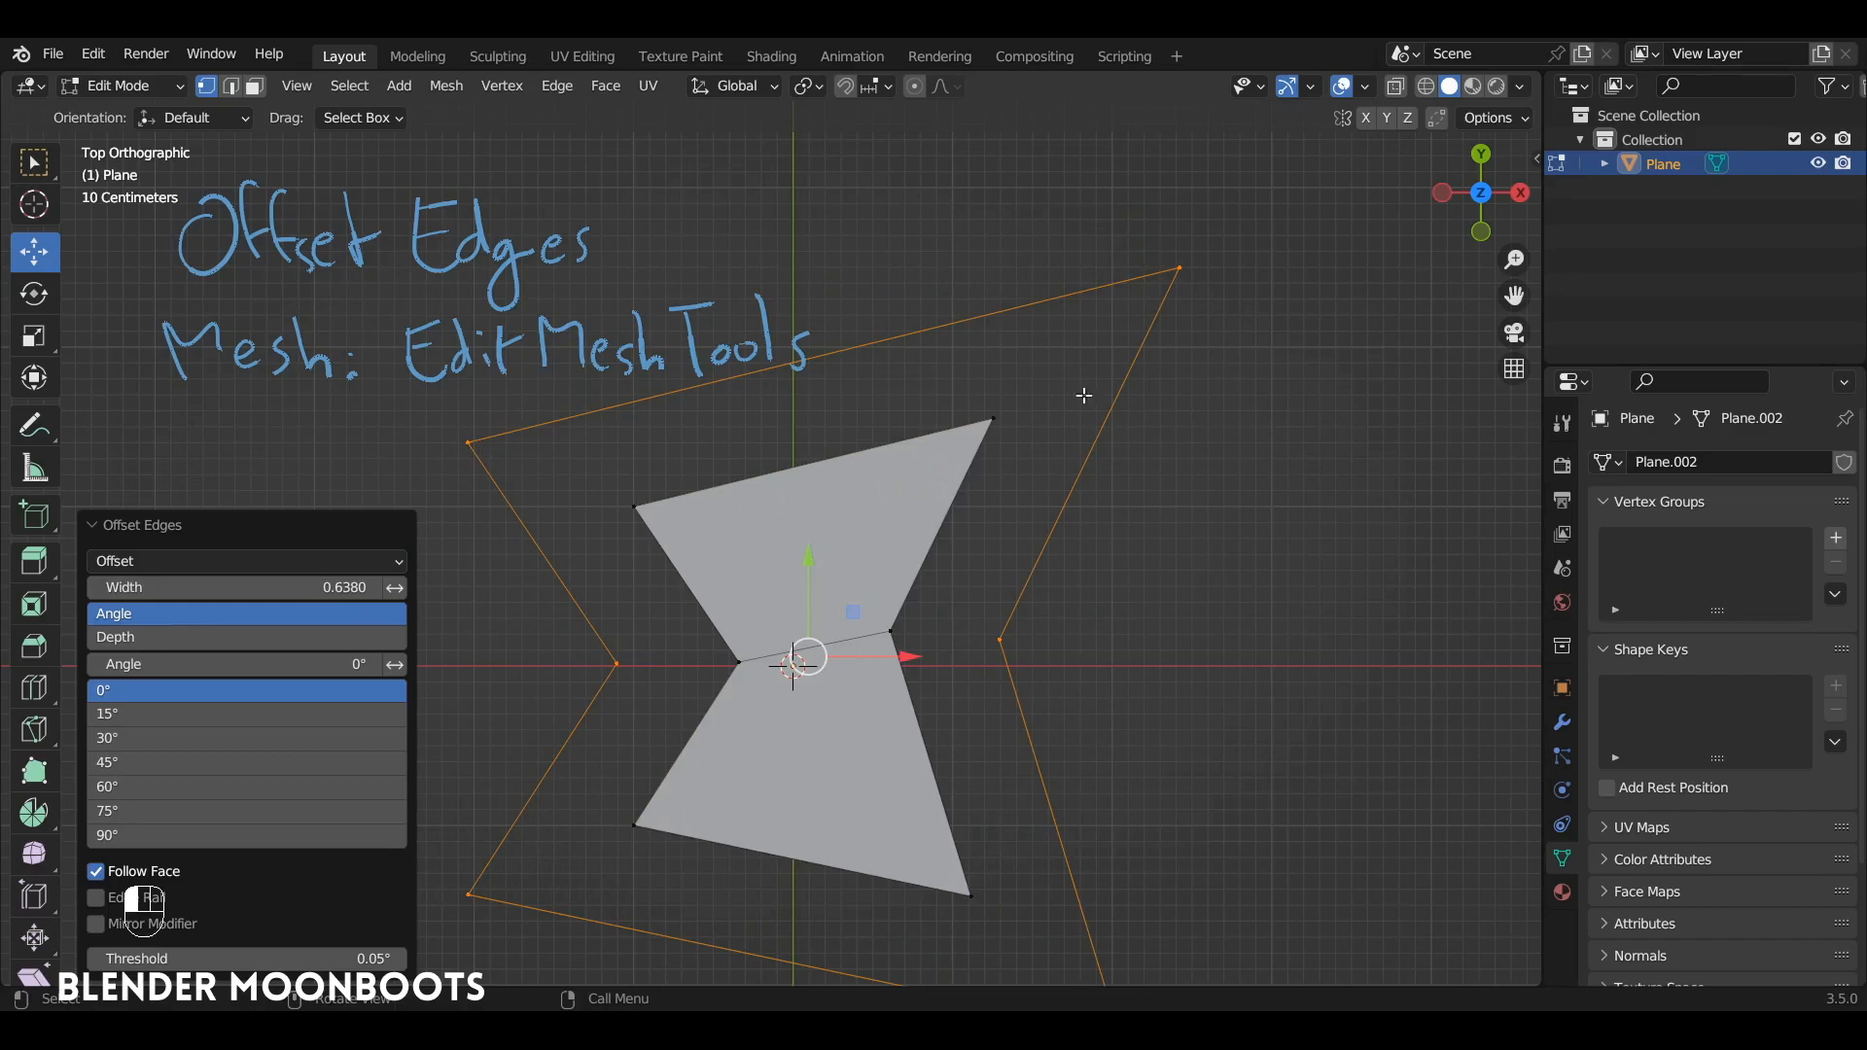
{"action": "left_click_drag", "start_coordinate": [855, 569], "coordinate": [904, 489], "text": "ctrl+alt"}
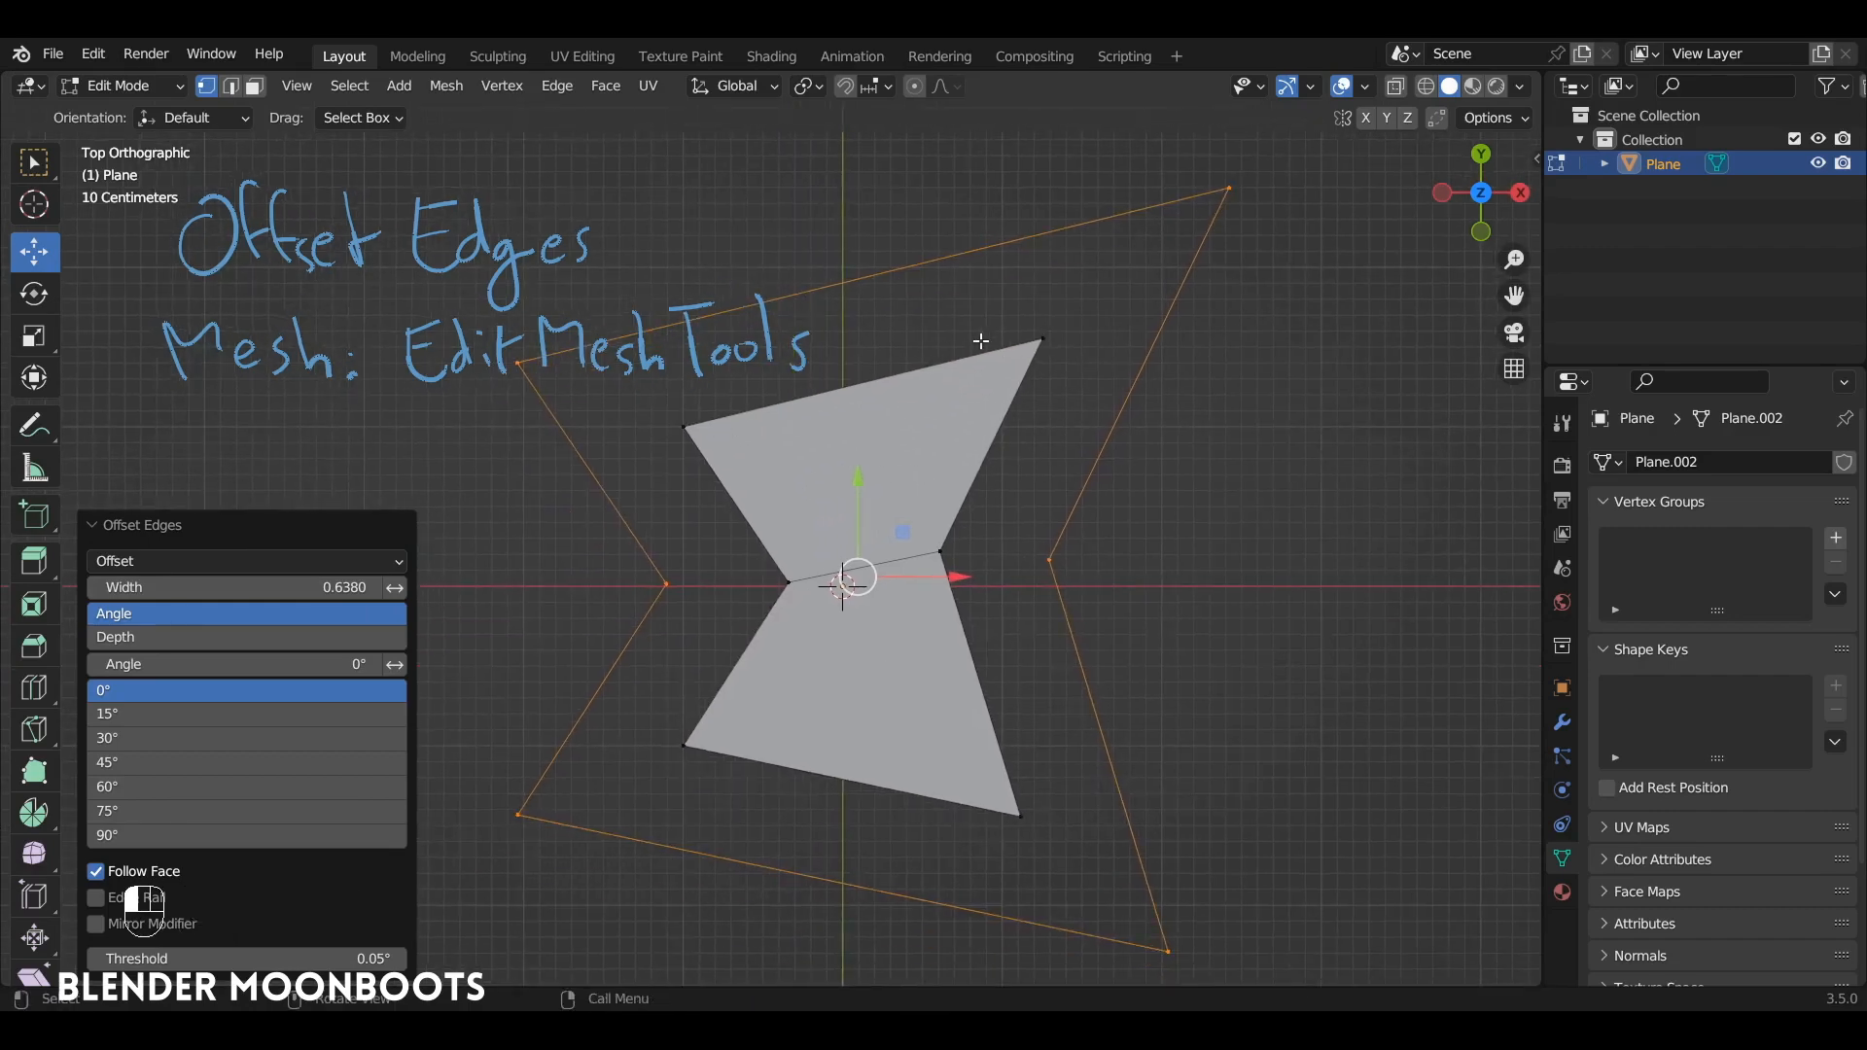
Step: Set the Offset Edges geometry mode to Move and adjust the offset width
{"action": "left_click", "coordinate": [266, 561]}
{"action": "left_click", "coordinate": [254, 637]}
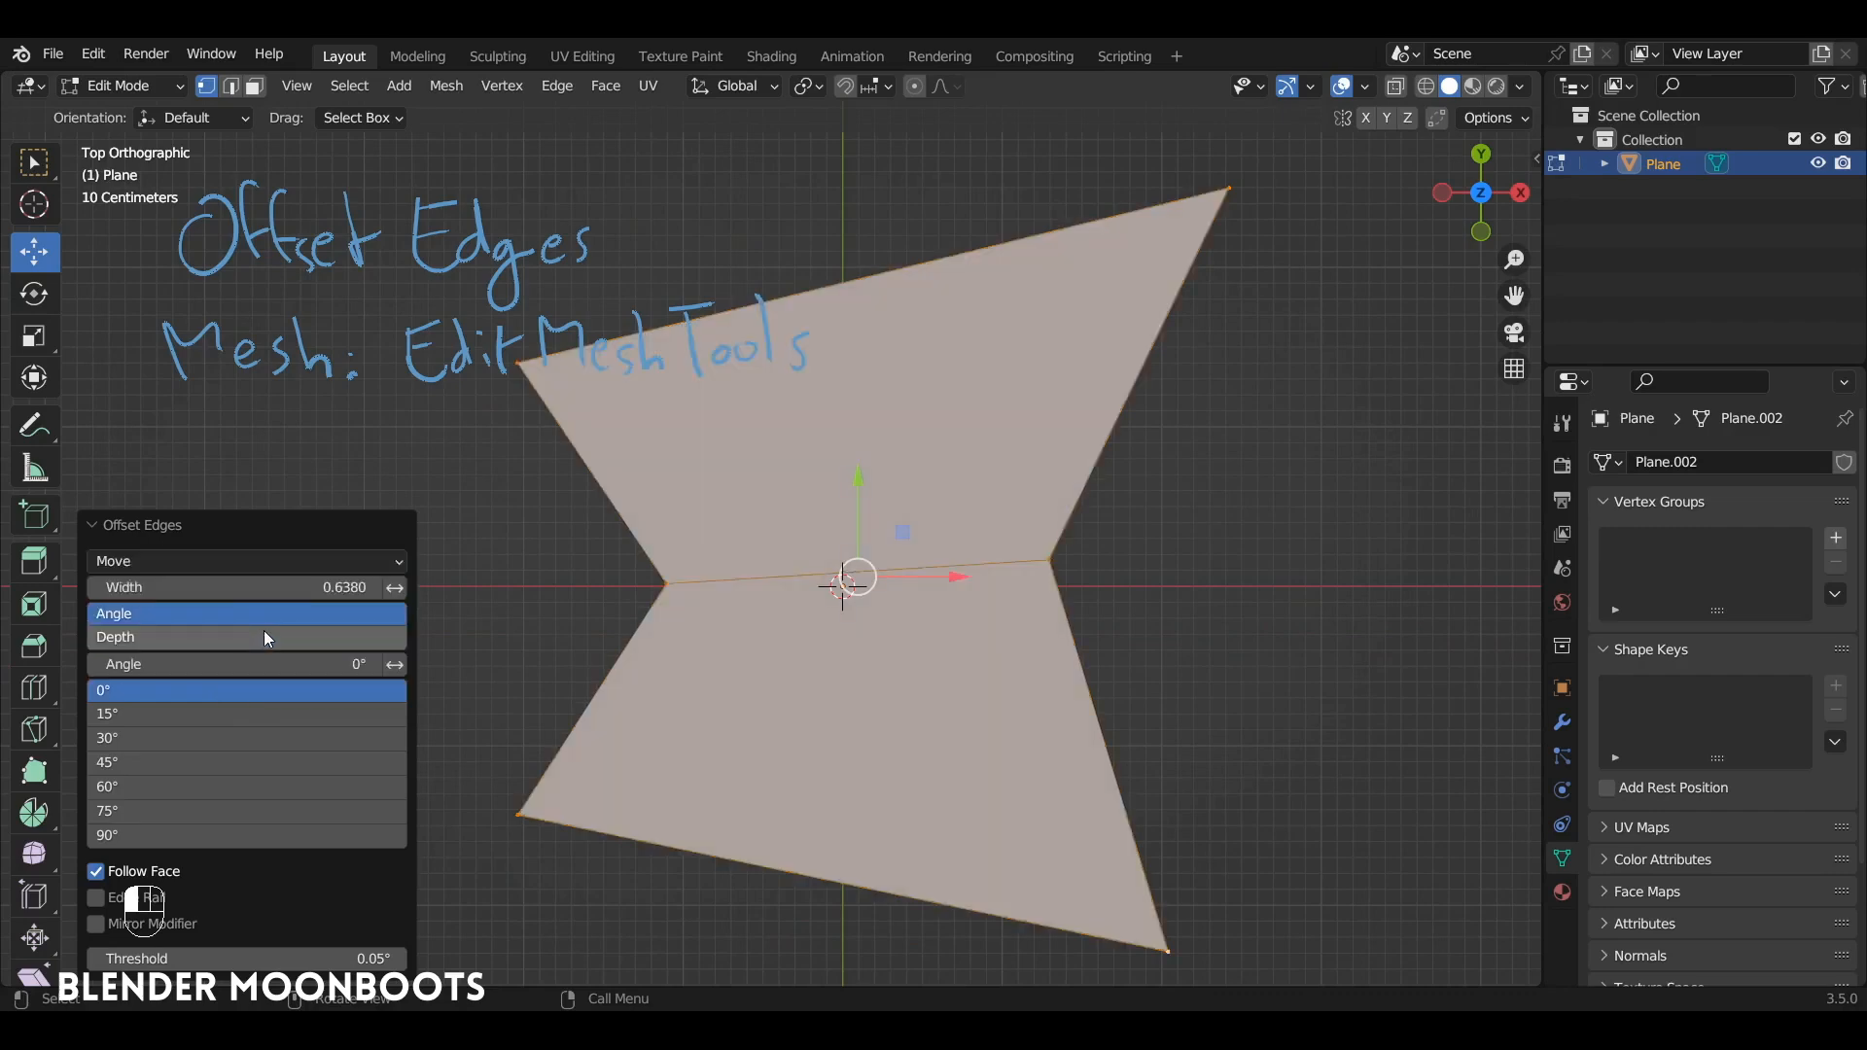
{"action": "left_click_drag", "start_coordinate": [375, 587], "coordinate": [332, 587]}
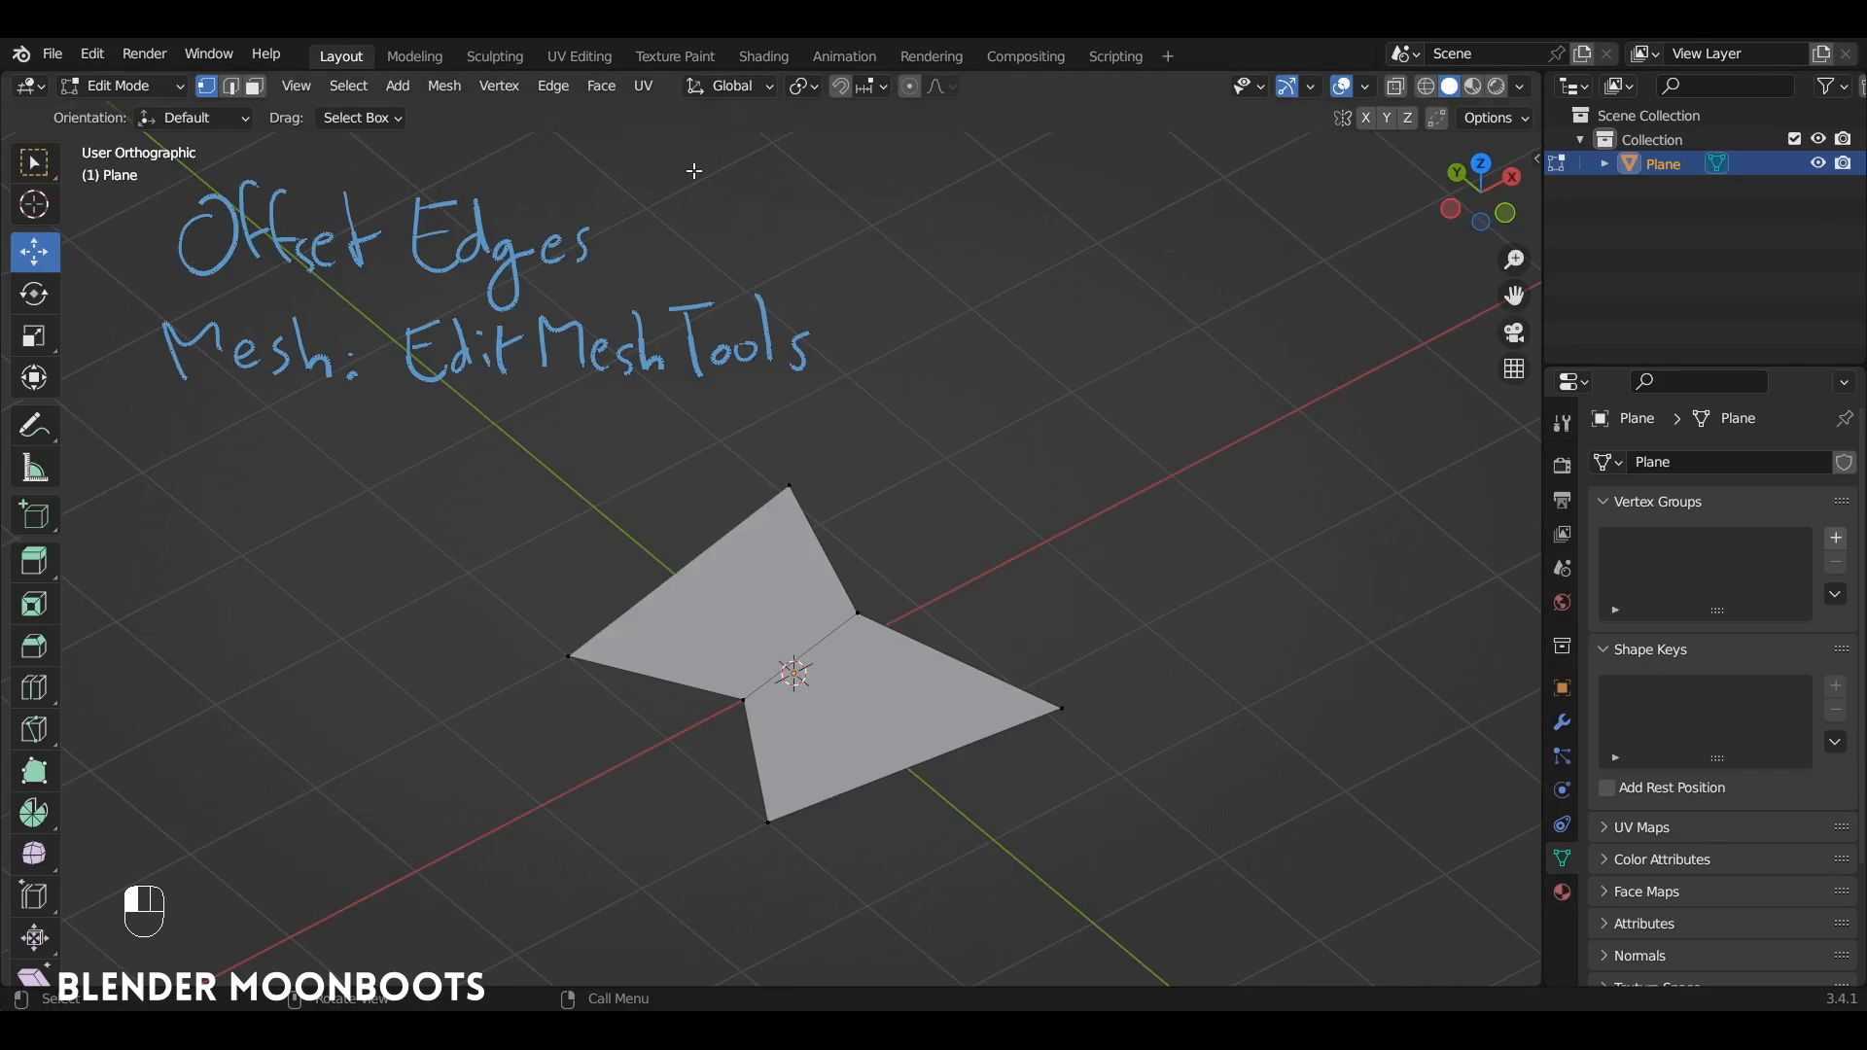
Step: Extrude the entire flat shape upward by about 1.02 m
{"action": "key", "text": "a"}
{"action": "key", "text": "e"}
{"action": "left_click", "coordinate": [941, 627]}
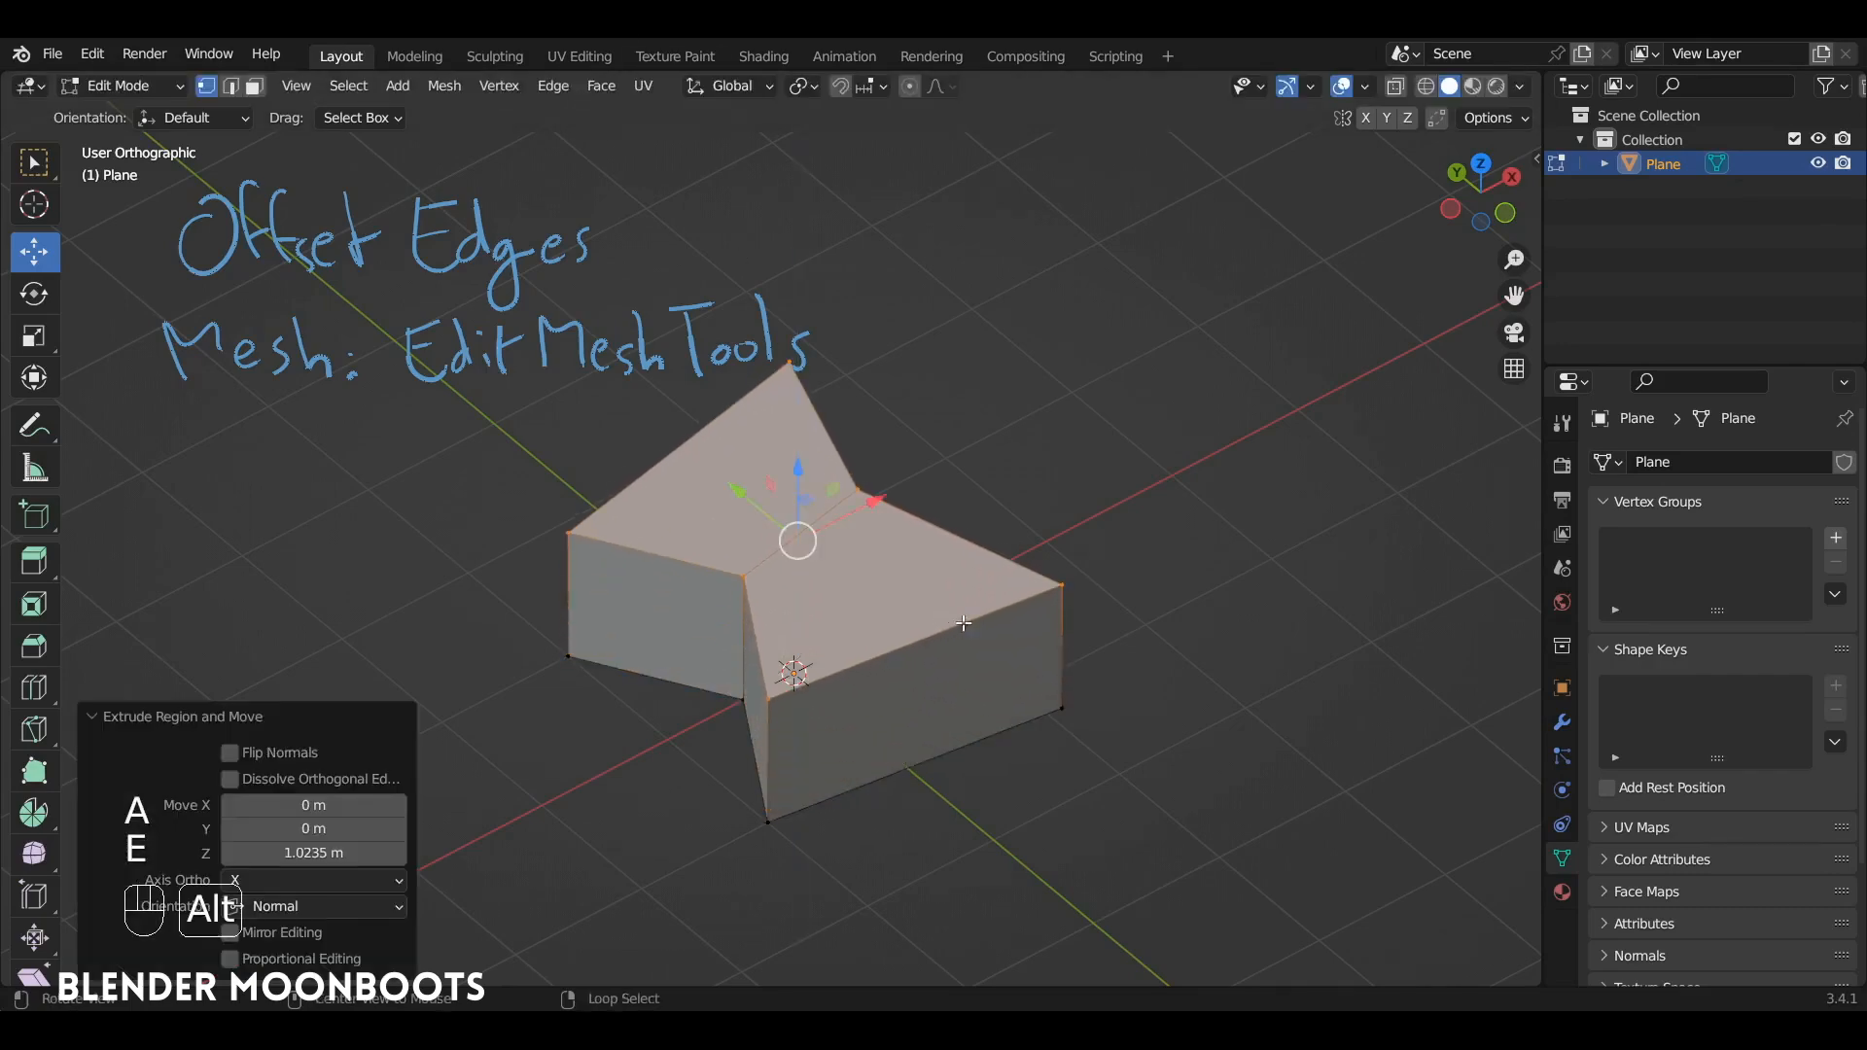
Step: Select the ring of side faces around the solid and extrude it along the normals by about 0.593 m
{"action": "left_click_drag", "start_coordinate": [942, 627], "coordinate": [972, 592], "text": "alt"}
{"action": "key", "text": "3"}
{"action": "left_click", "coordinate": [822, 680], "text": "alt"}
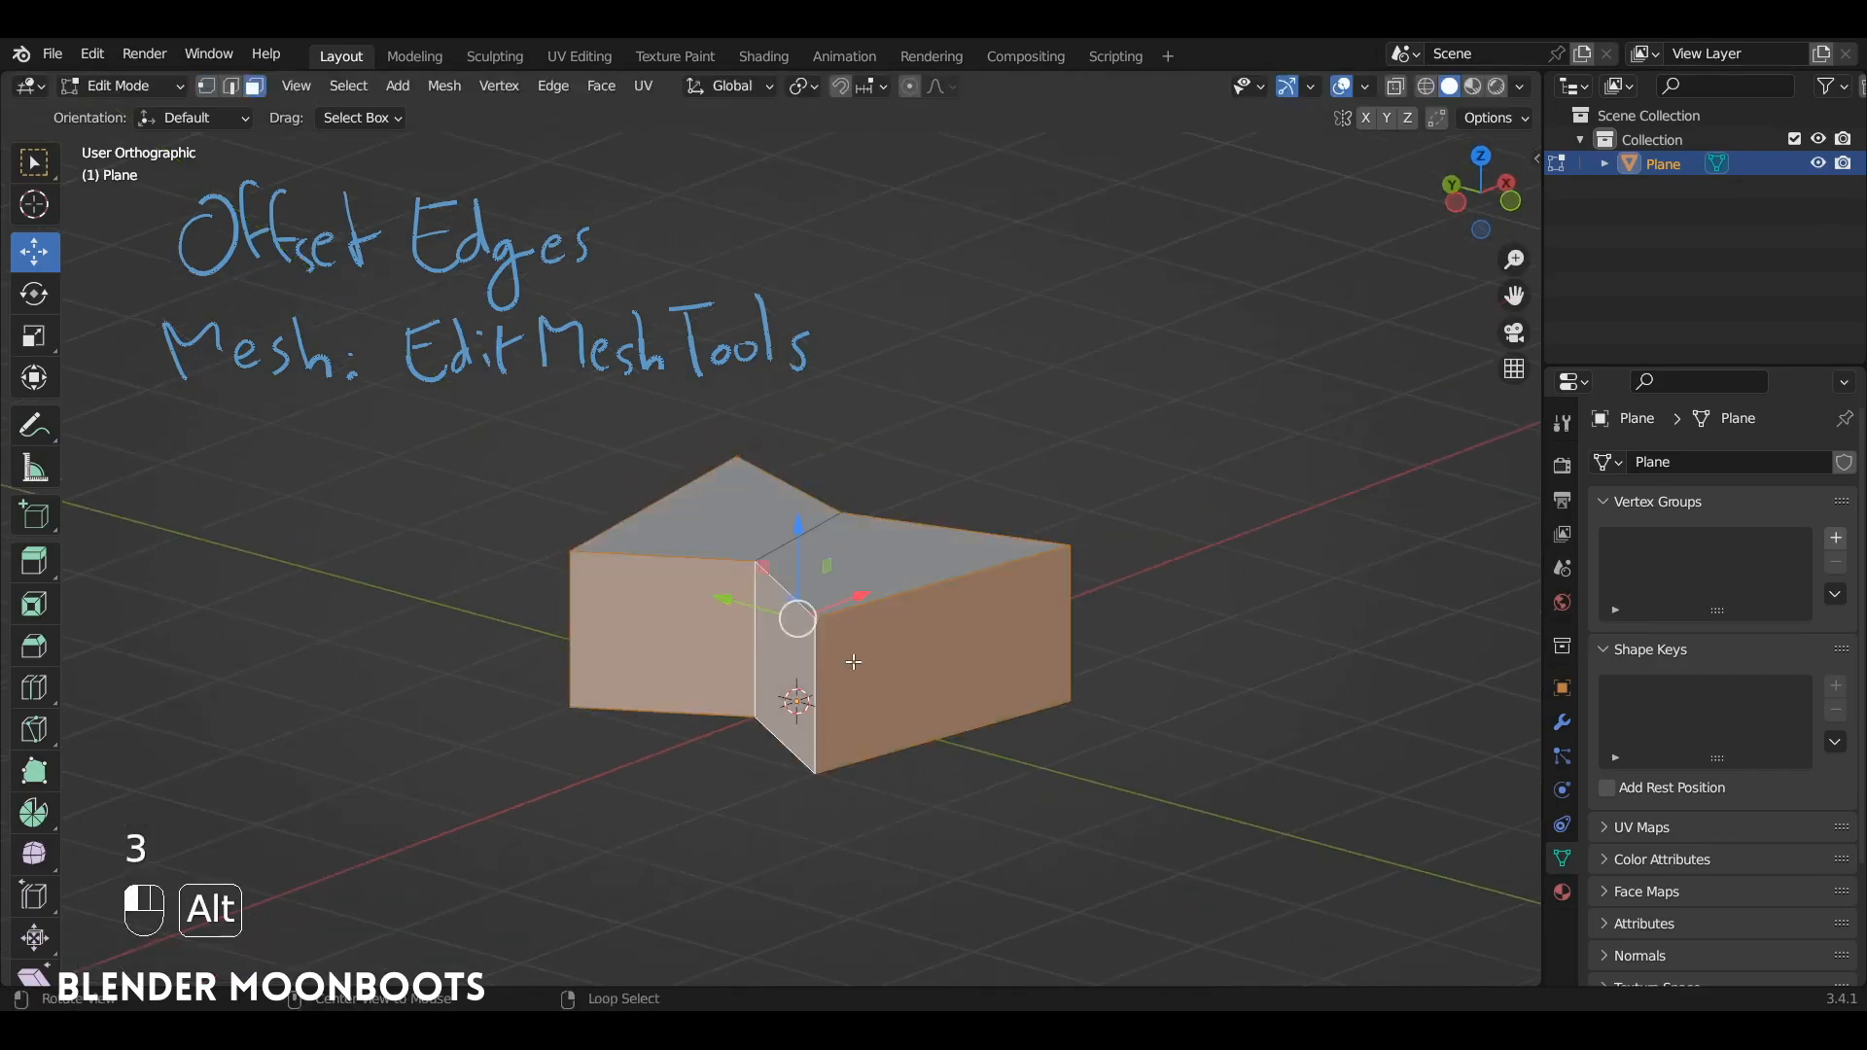
{"action": "left_click_drag", "start_coordinate": [823, 681], "coordinate": [1000, 502], "text": "alt"}
{"action": "key", "text": "alt+e"}
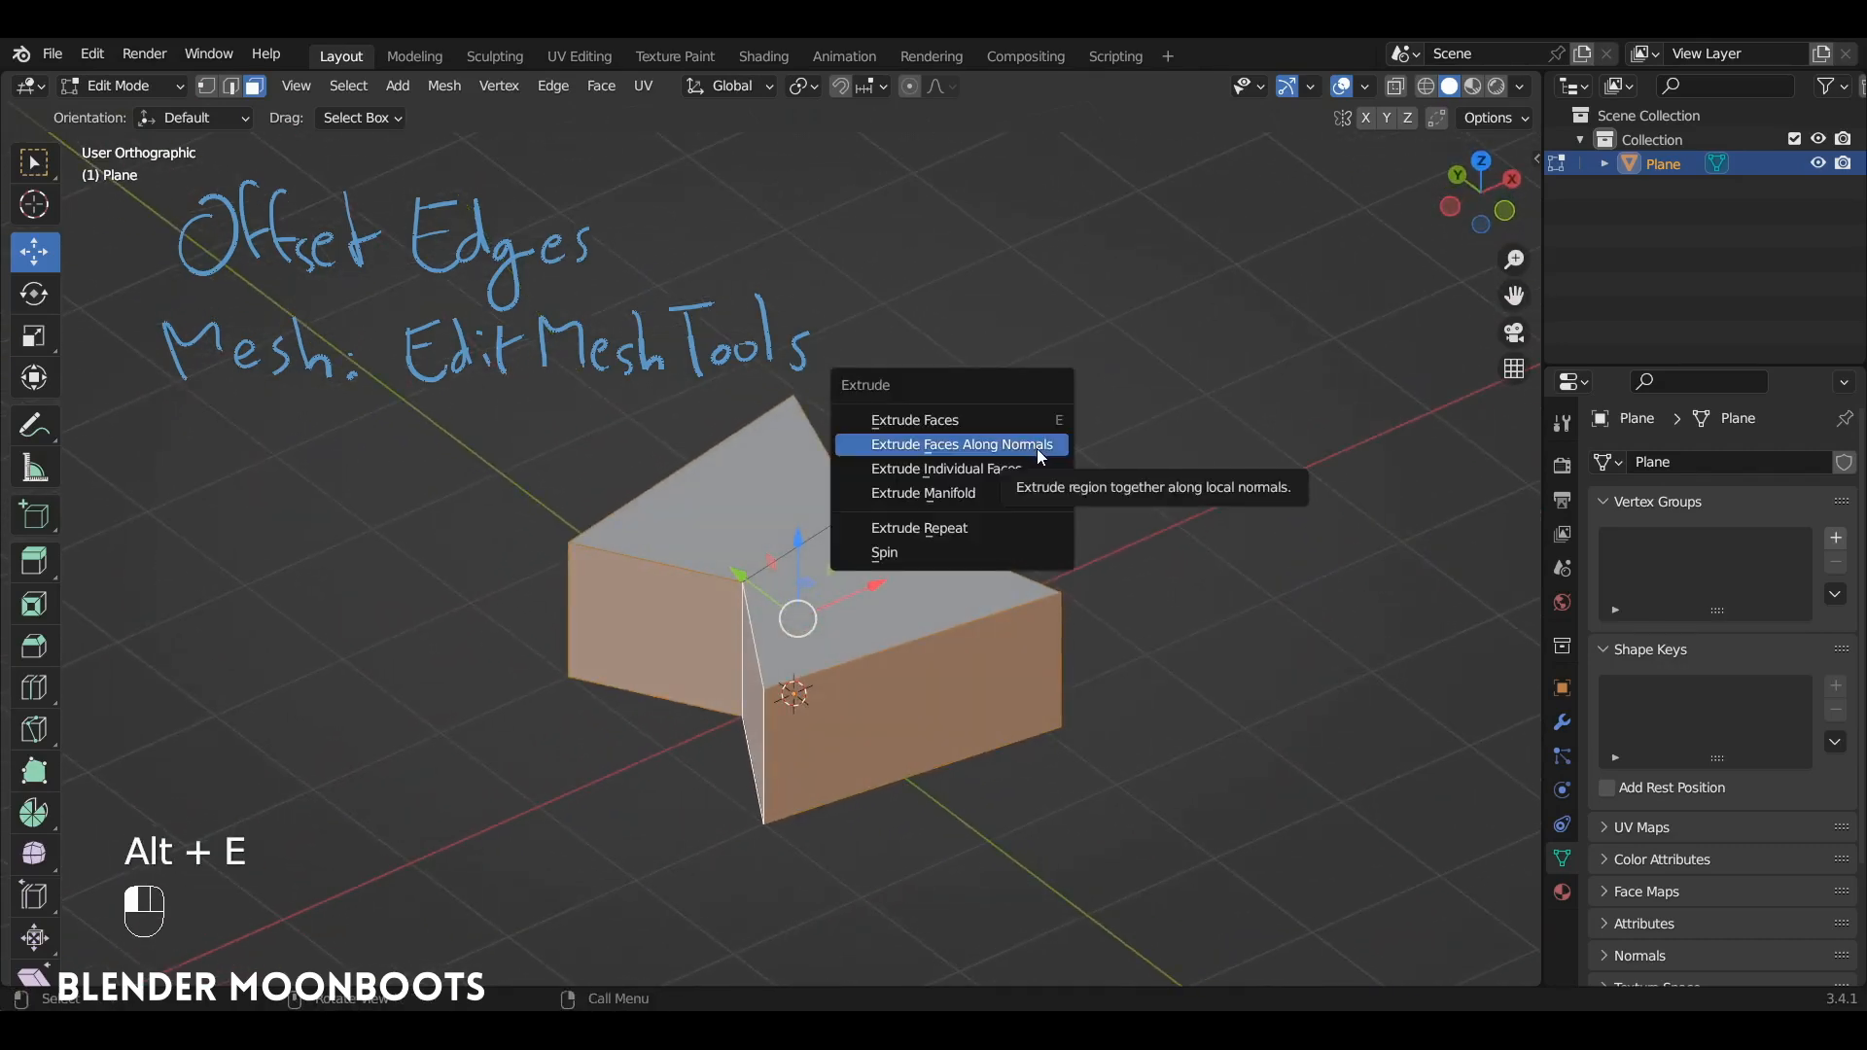
{"action": "left_click", "coordinate": [1036, 445]}
{"action": "left_click", "coordinate": [1102, 399]}
Step: Enable Offset Even for the side-face extrusion and adjust its offset distance
{"action": "left_click_drag", "start_coordinate": [1103, 399], "coordinate": [909, 555], "text": "alt"}
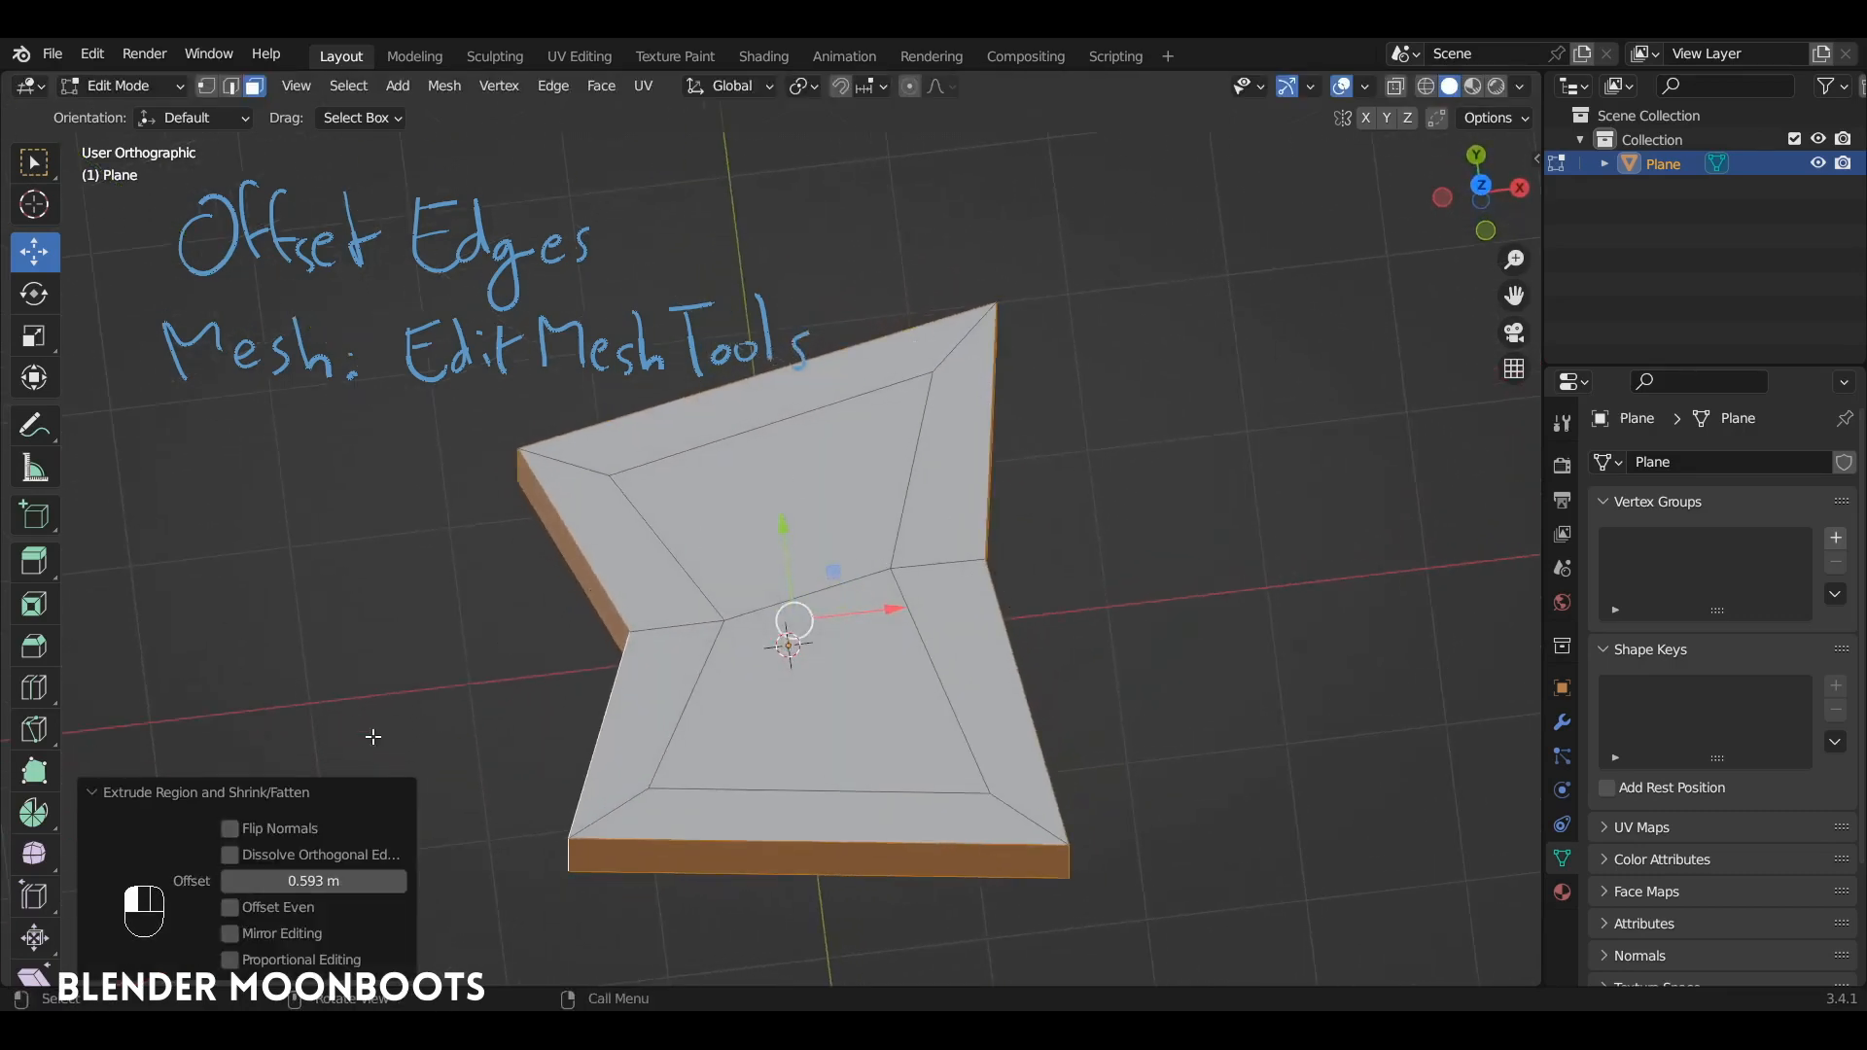
{"action": "left_click", "coordinate": [230, 910]}
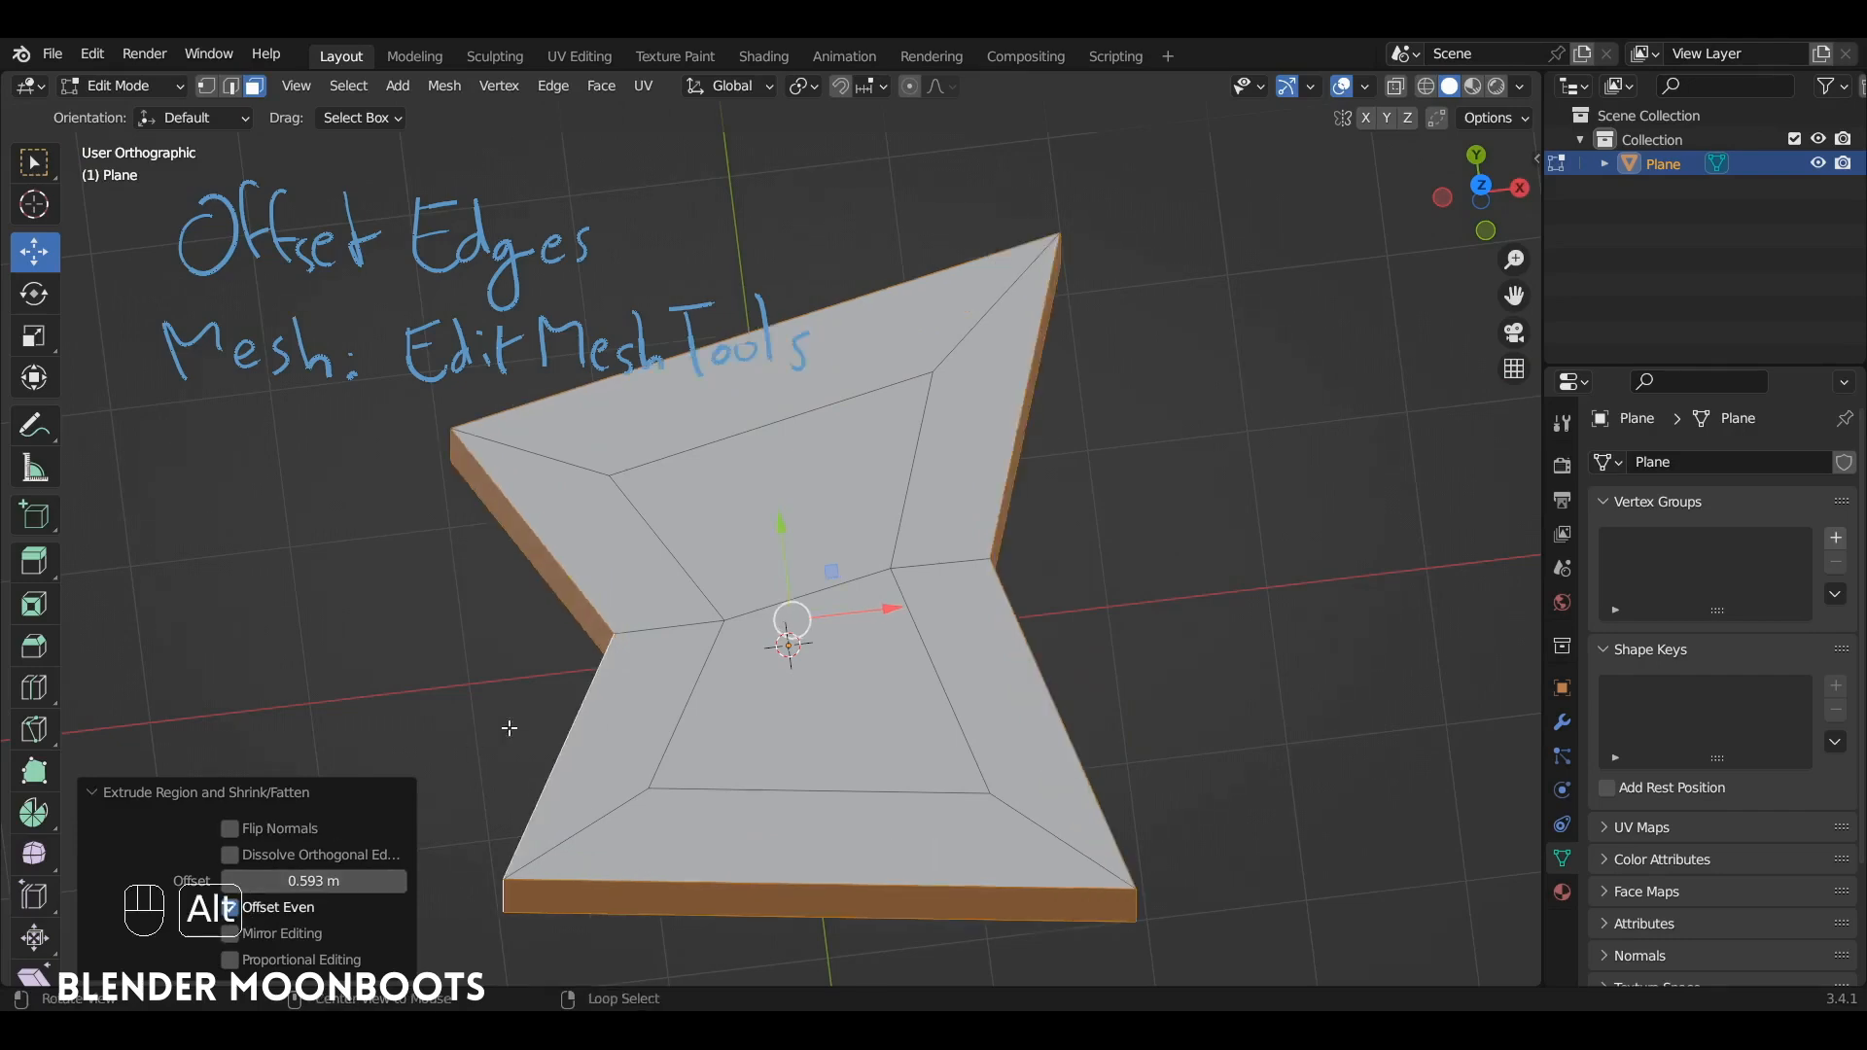
{"action": "left_click_drag", "start_coordinate": [508, 729], "coordinate": [588, 669], "text": "alt"}
{"action": "mouse_move", "coordinate": [392, 884]}
{"action": "left_mouse_down"}
{"action": "mouse_move", "coordinate": [340, 889]}
{"action": "mouse_move", "coordinate": [363, 880]}
{"action": "left_mouse_up"}
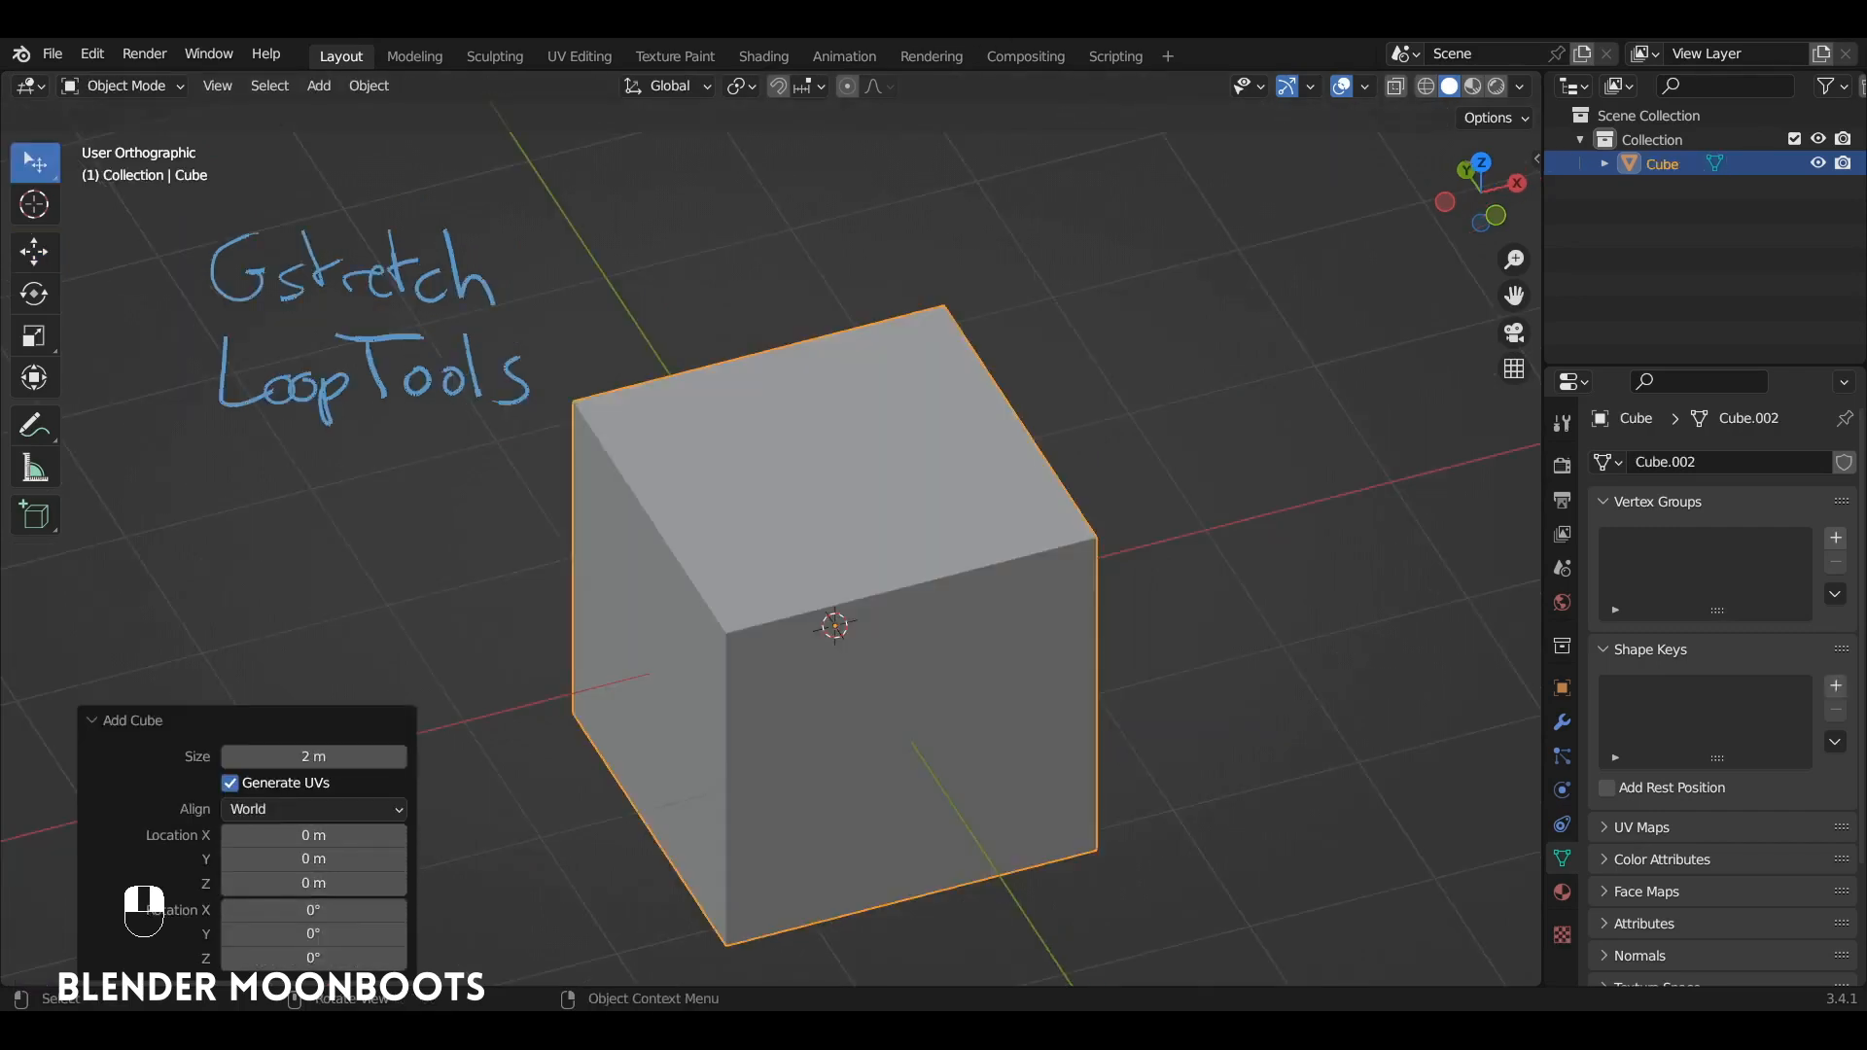
Step: Delete the cube and add a plane in its place
{"action": "middle_click_drag", "start_coordinate": [428, 276], "coordinate": [449, 239], "text": "ctrl+alt"}
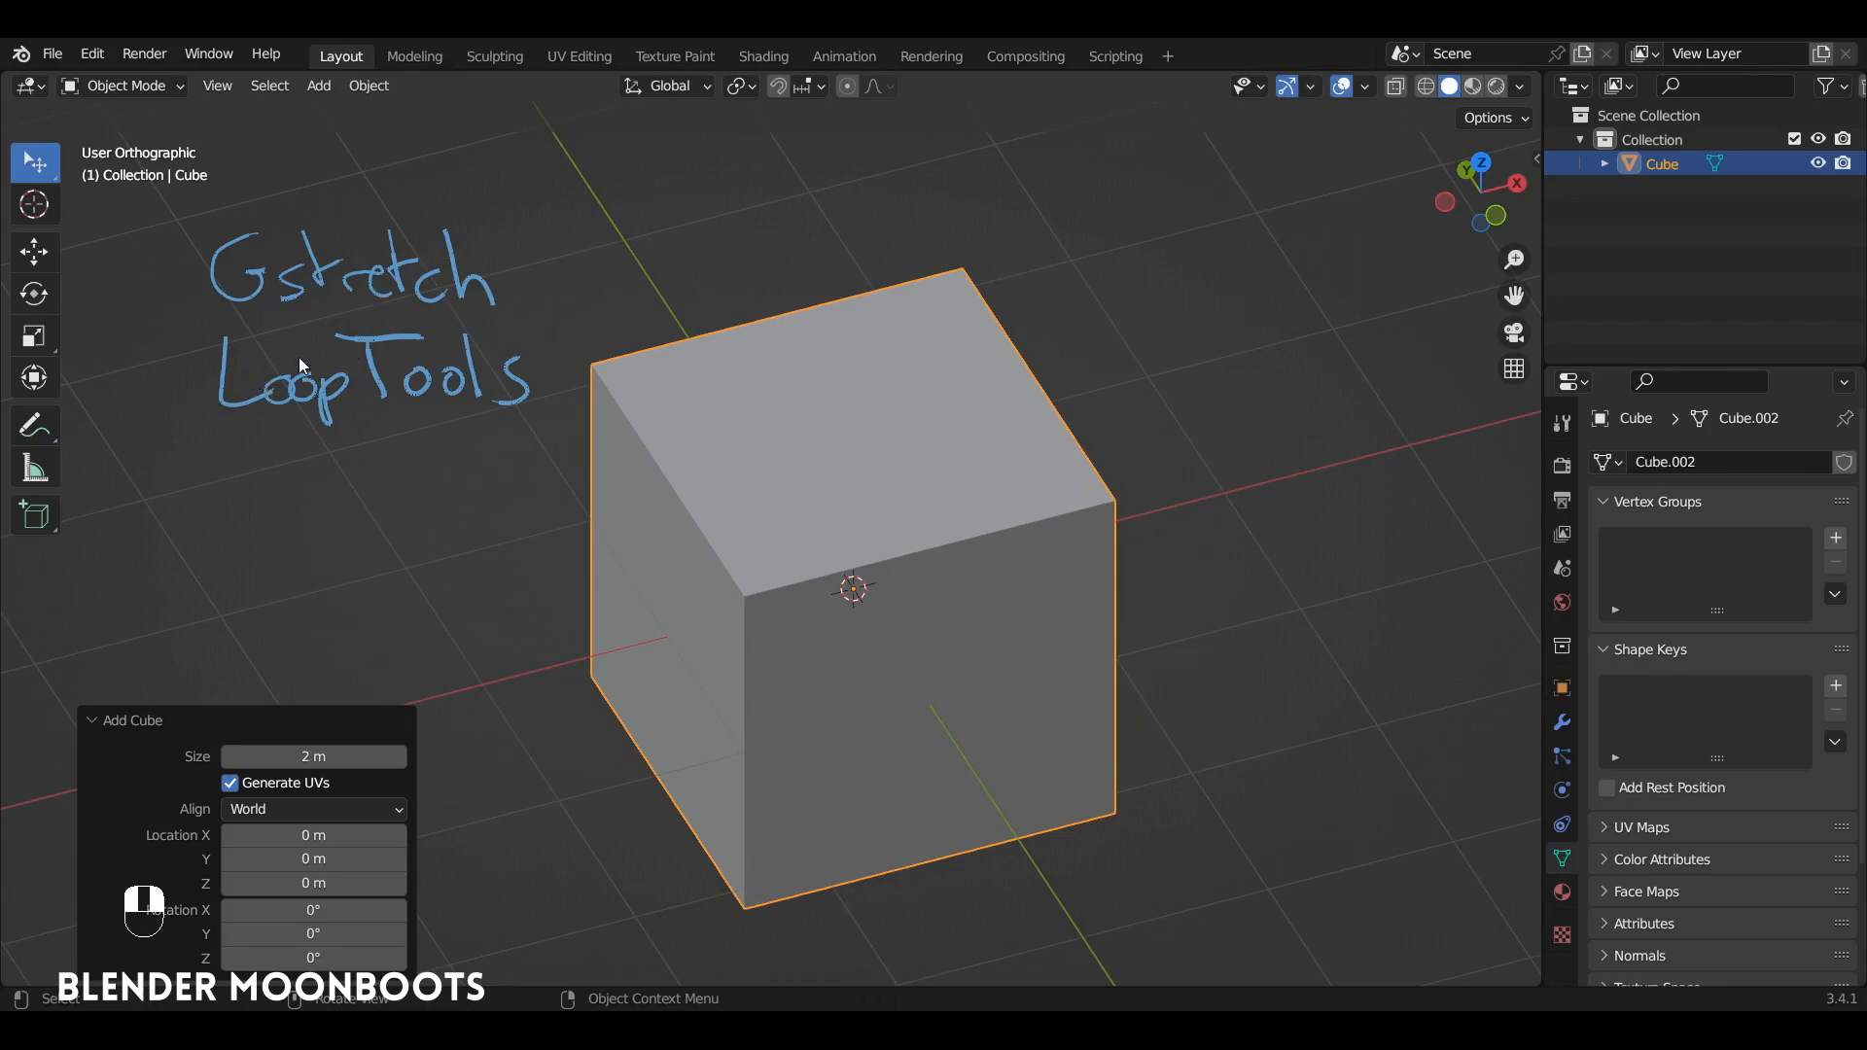
{"action": "key", "text": "x"}
{"action": "left_click", "coordinate": [842, 418]}
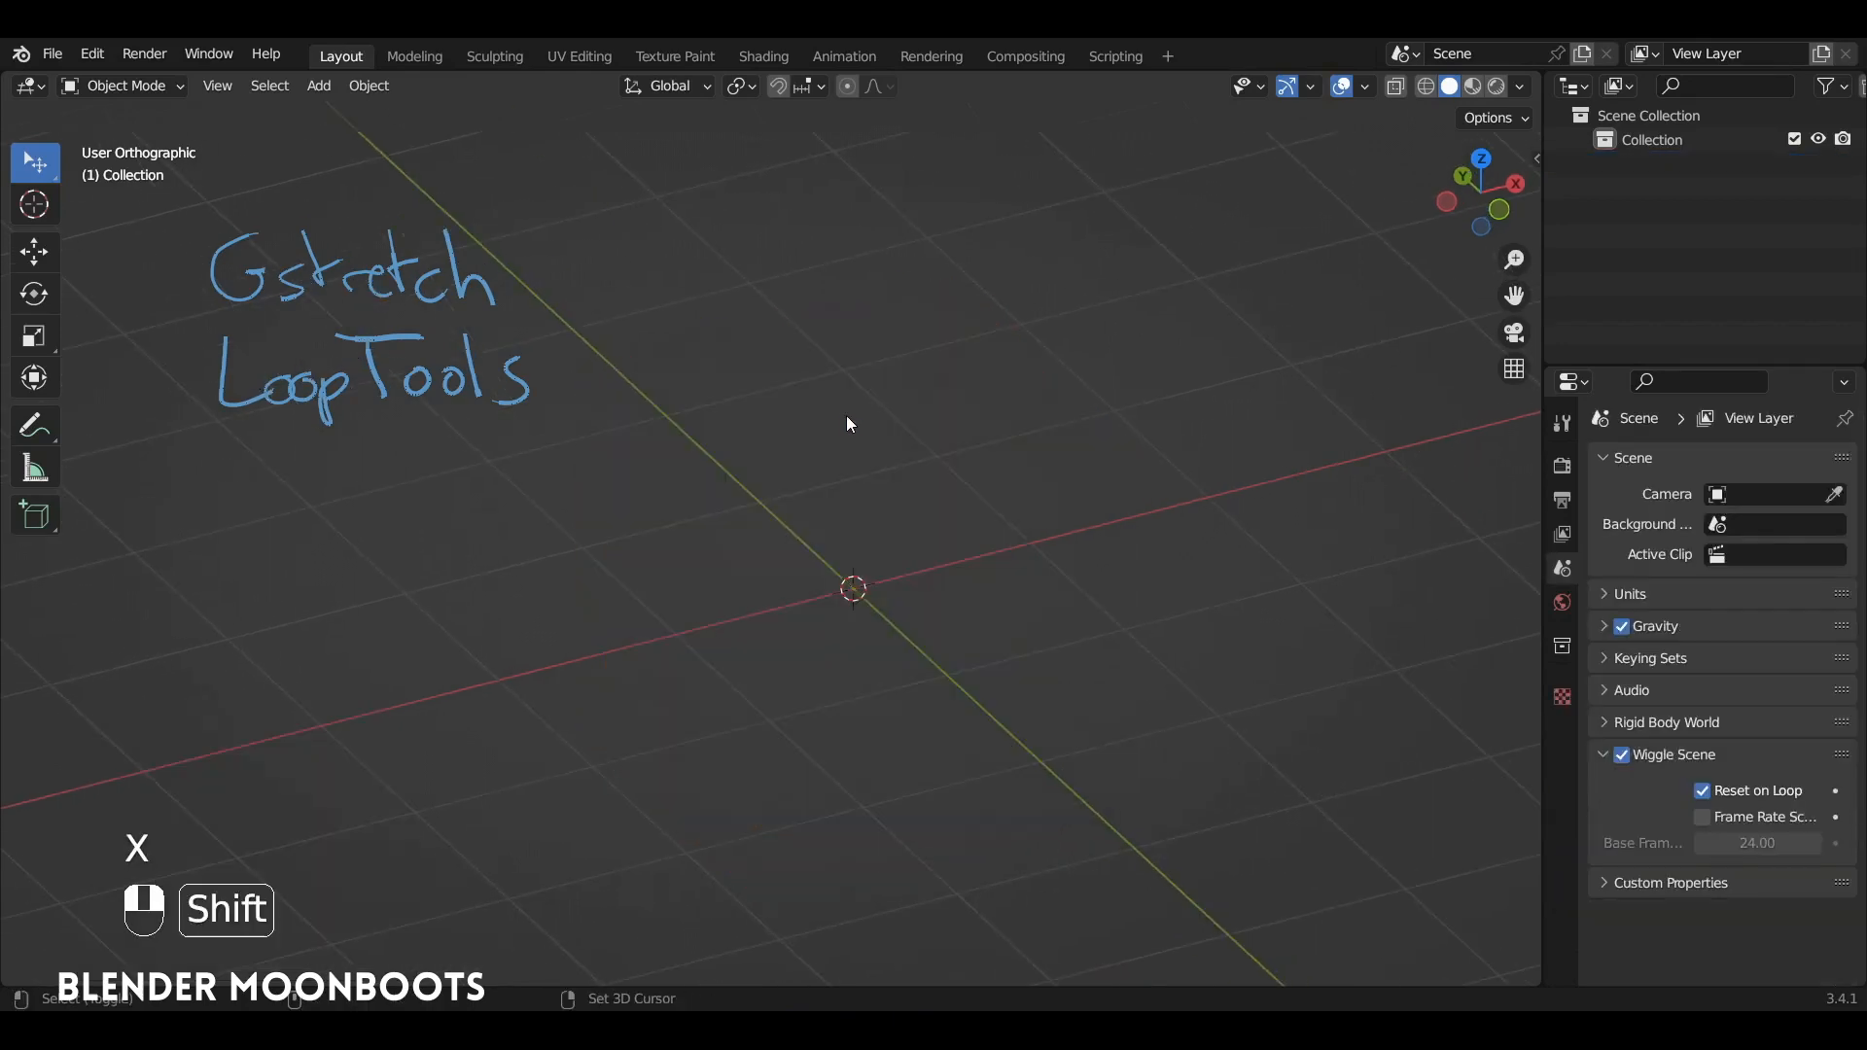
{"action": "key", "text": "shift+a"}
{"action": "mouse_move", "coordinate": [844, 413]}
Step: Subdivide the plane in Edit Mode with 3 cuts and raise the Fractal value to make the grid irregular
{"action": "left_click_drag", "start_coordinate": [966, 446], "coordinate": [904, 505], "text": "alt"}
{"action": "key", "text": "Tab"}
{"action": "right_click", "coordinate": [886, 485]}
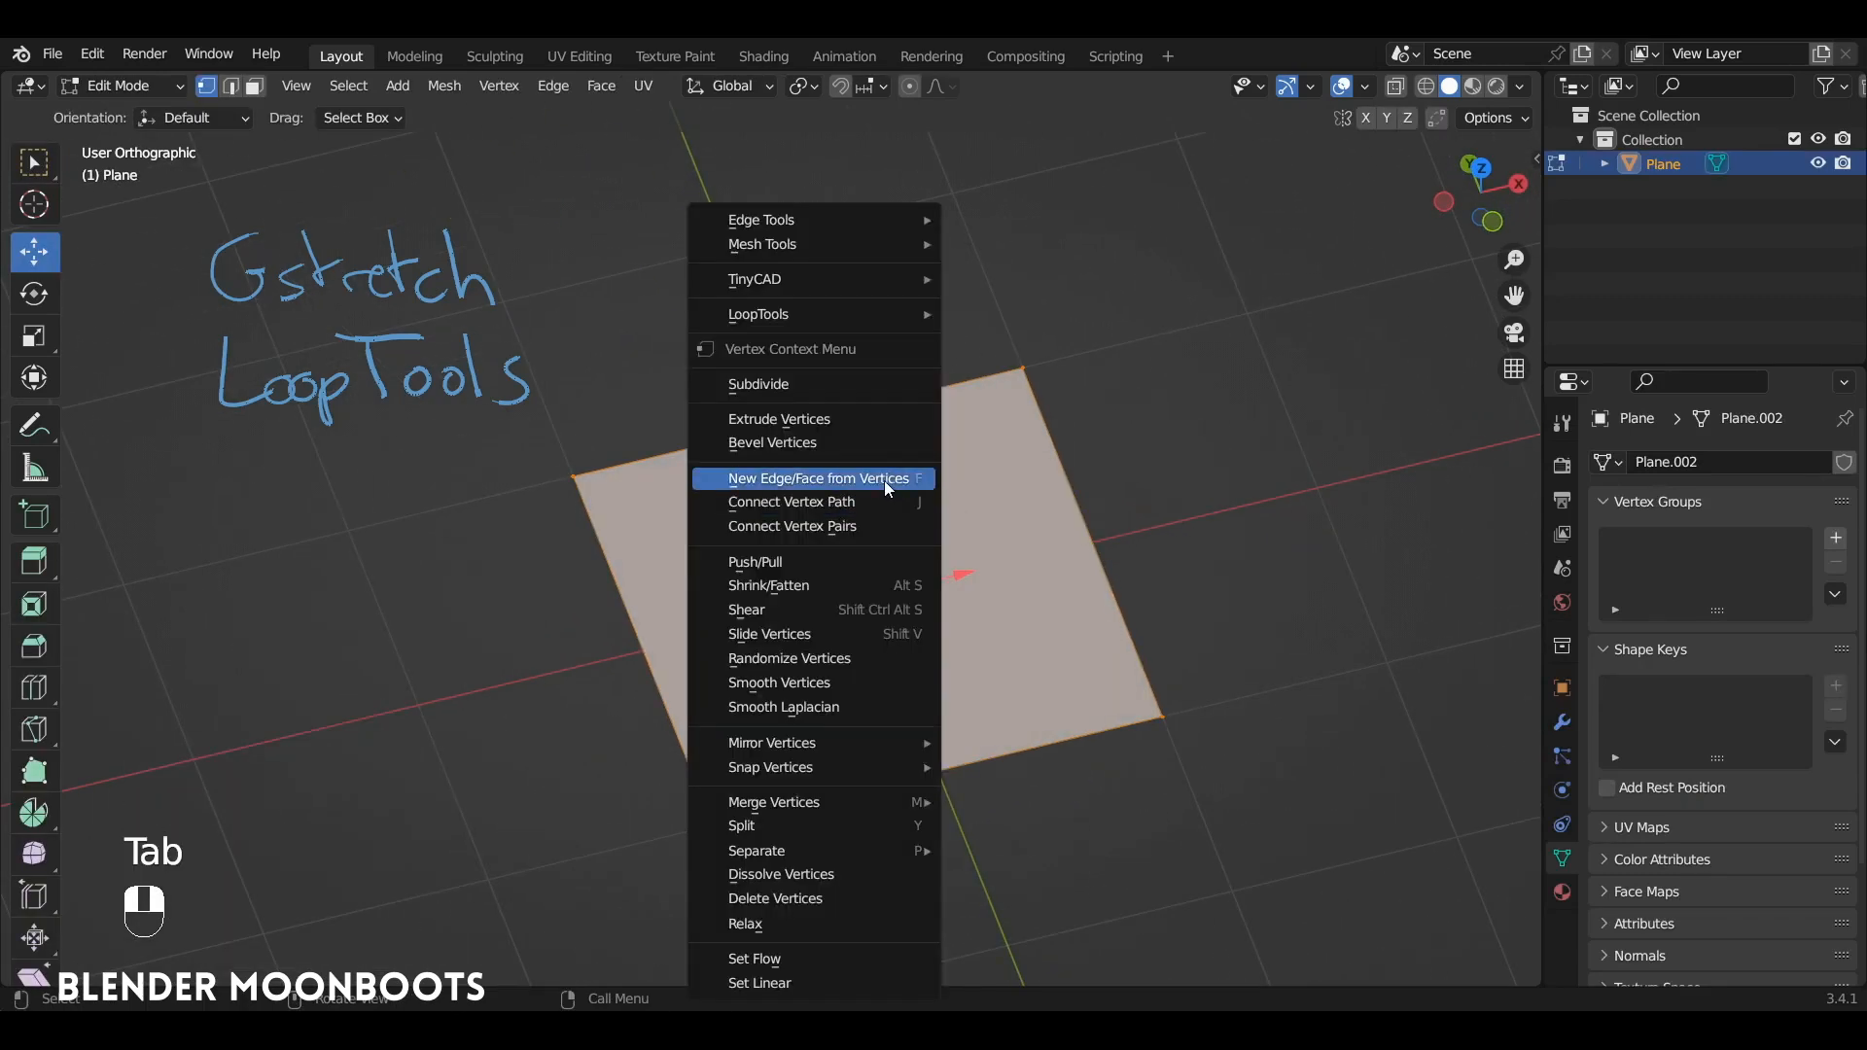
{"action": "left_click", "coordinate": [827, 379]}
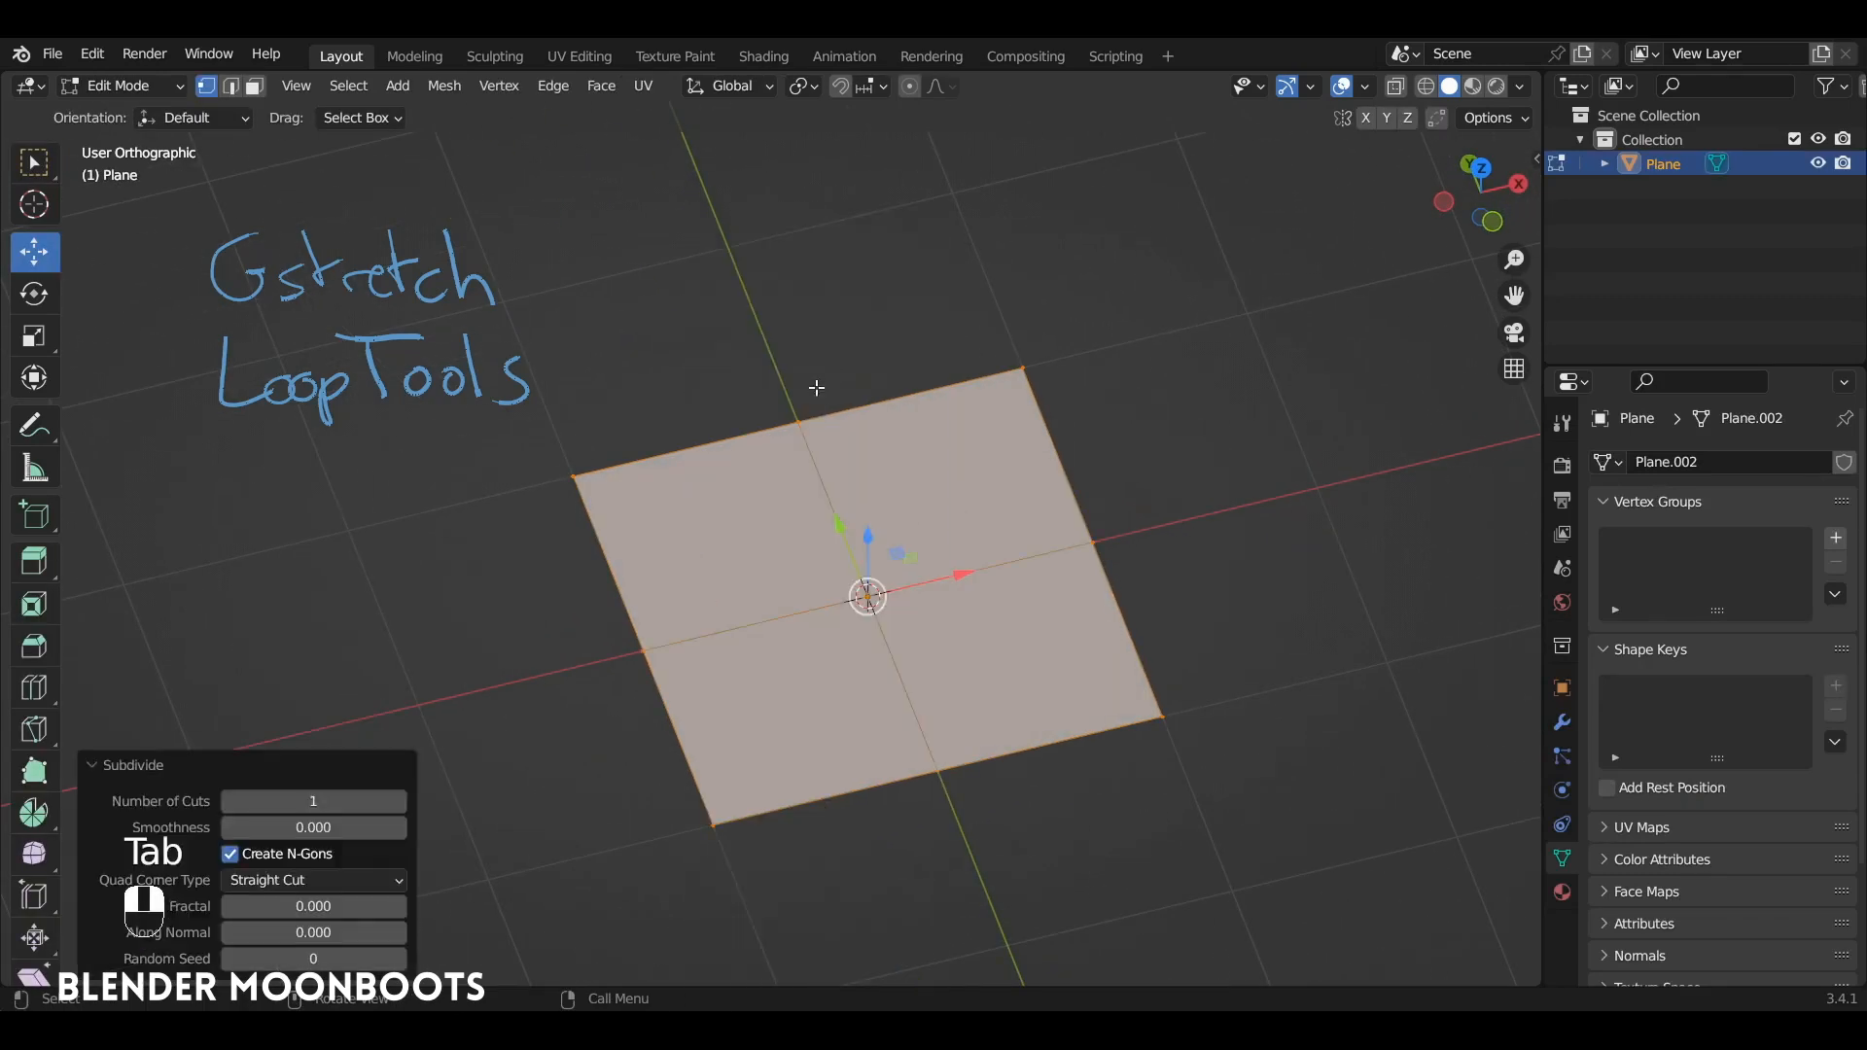
{"action": "left_click", "coordinate": [399, 800]}
{"action": "left_click", "coordinate": [399, 800]}
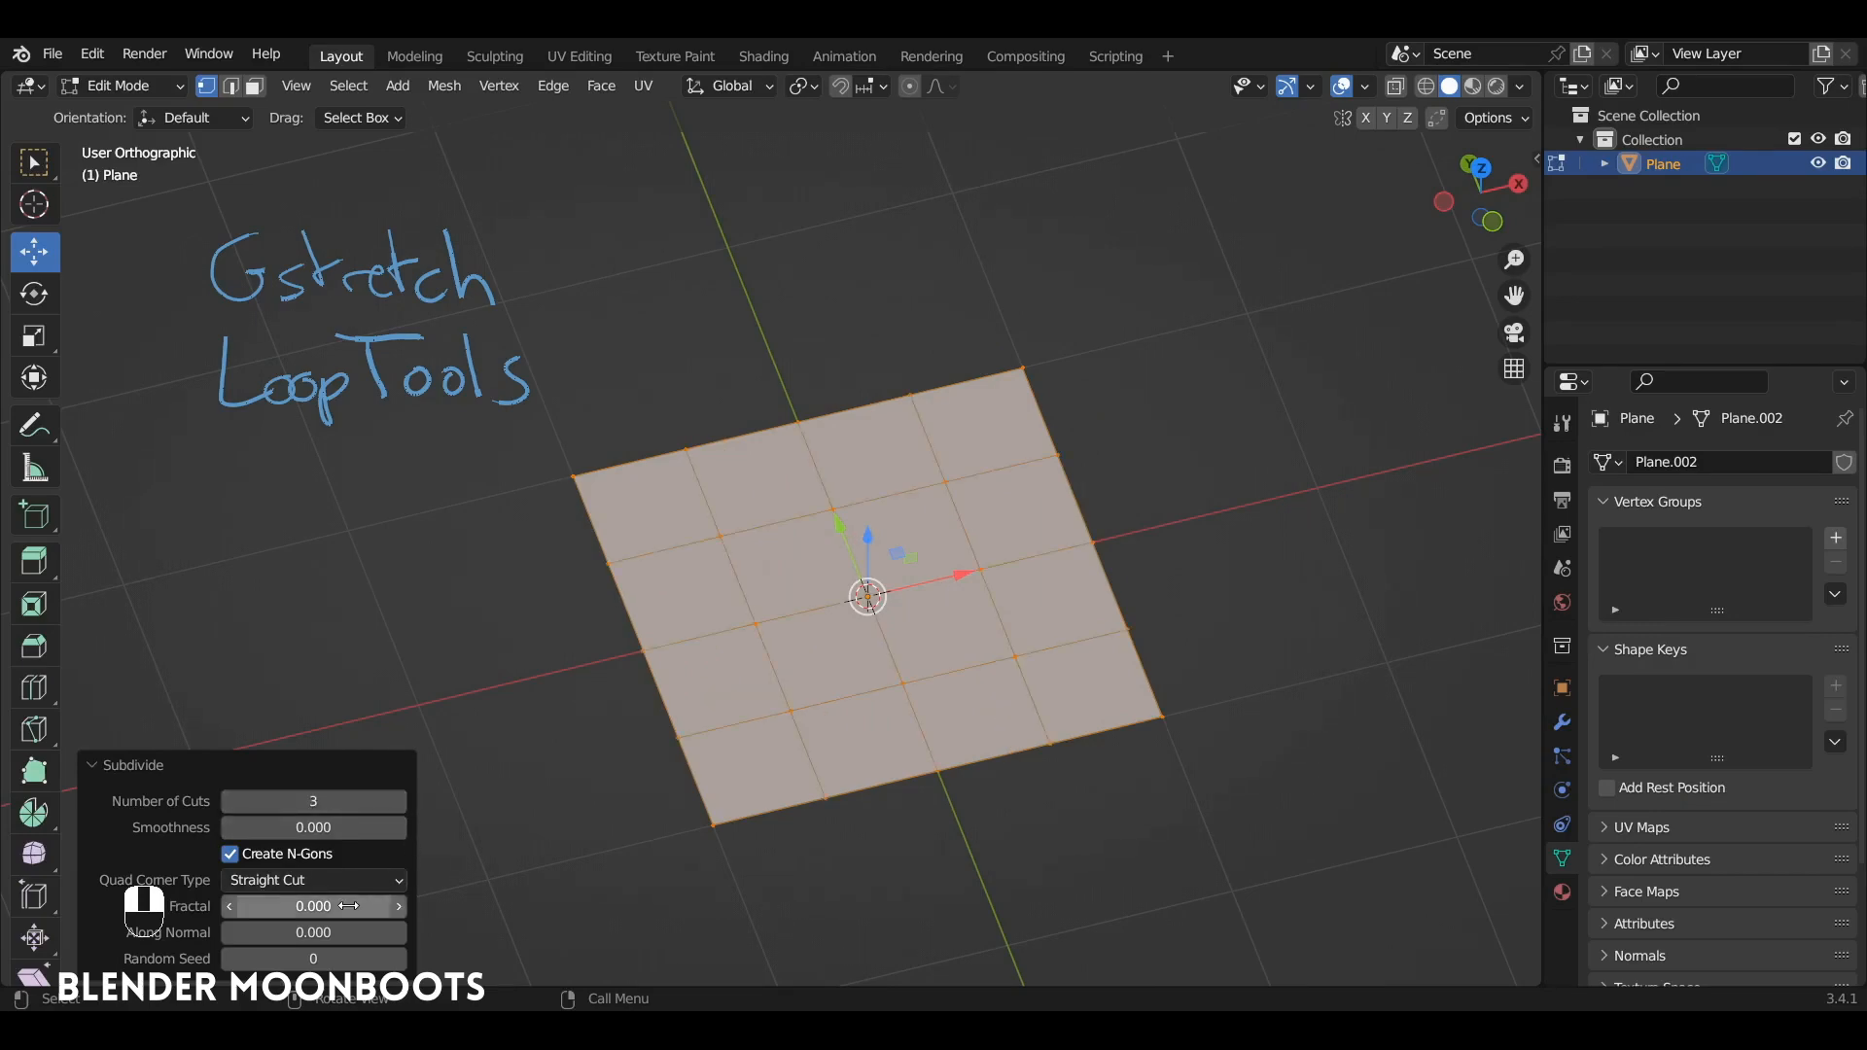
{"action": "left_click_drag", "start_coordinate": [400, 904], "coordinate": [500, 897]}
Step: Select the jagged edge loop running across the grid's middle and apply LoopTools Gstretch to it
{"action": "middle_click_drag", "start_coordinate": [500, 897], "coordinate": [682, 639], "text": "alt"}
{"action": "left_click", "coordinate": [642, 661]}
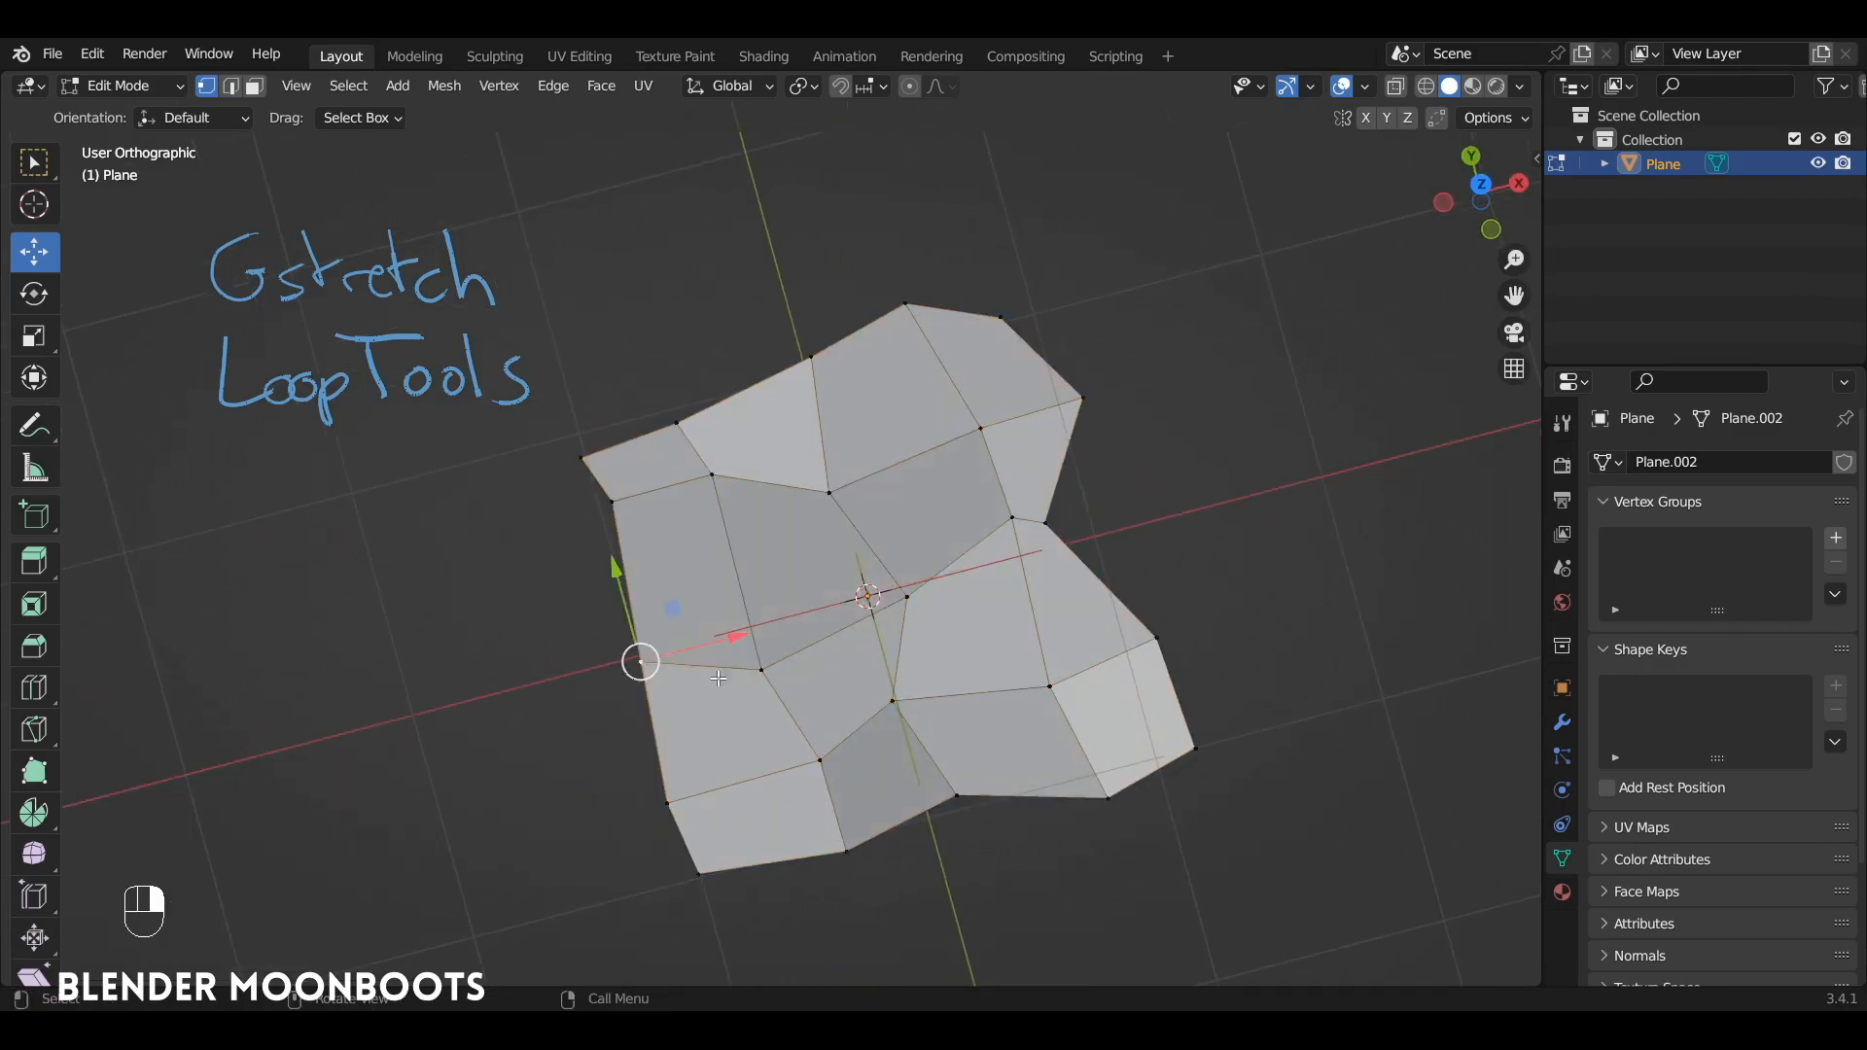
{"action": "key", "text": "alt"}
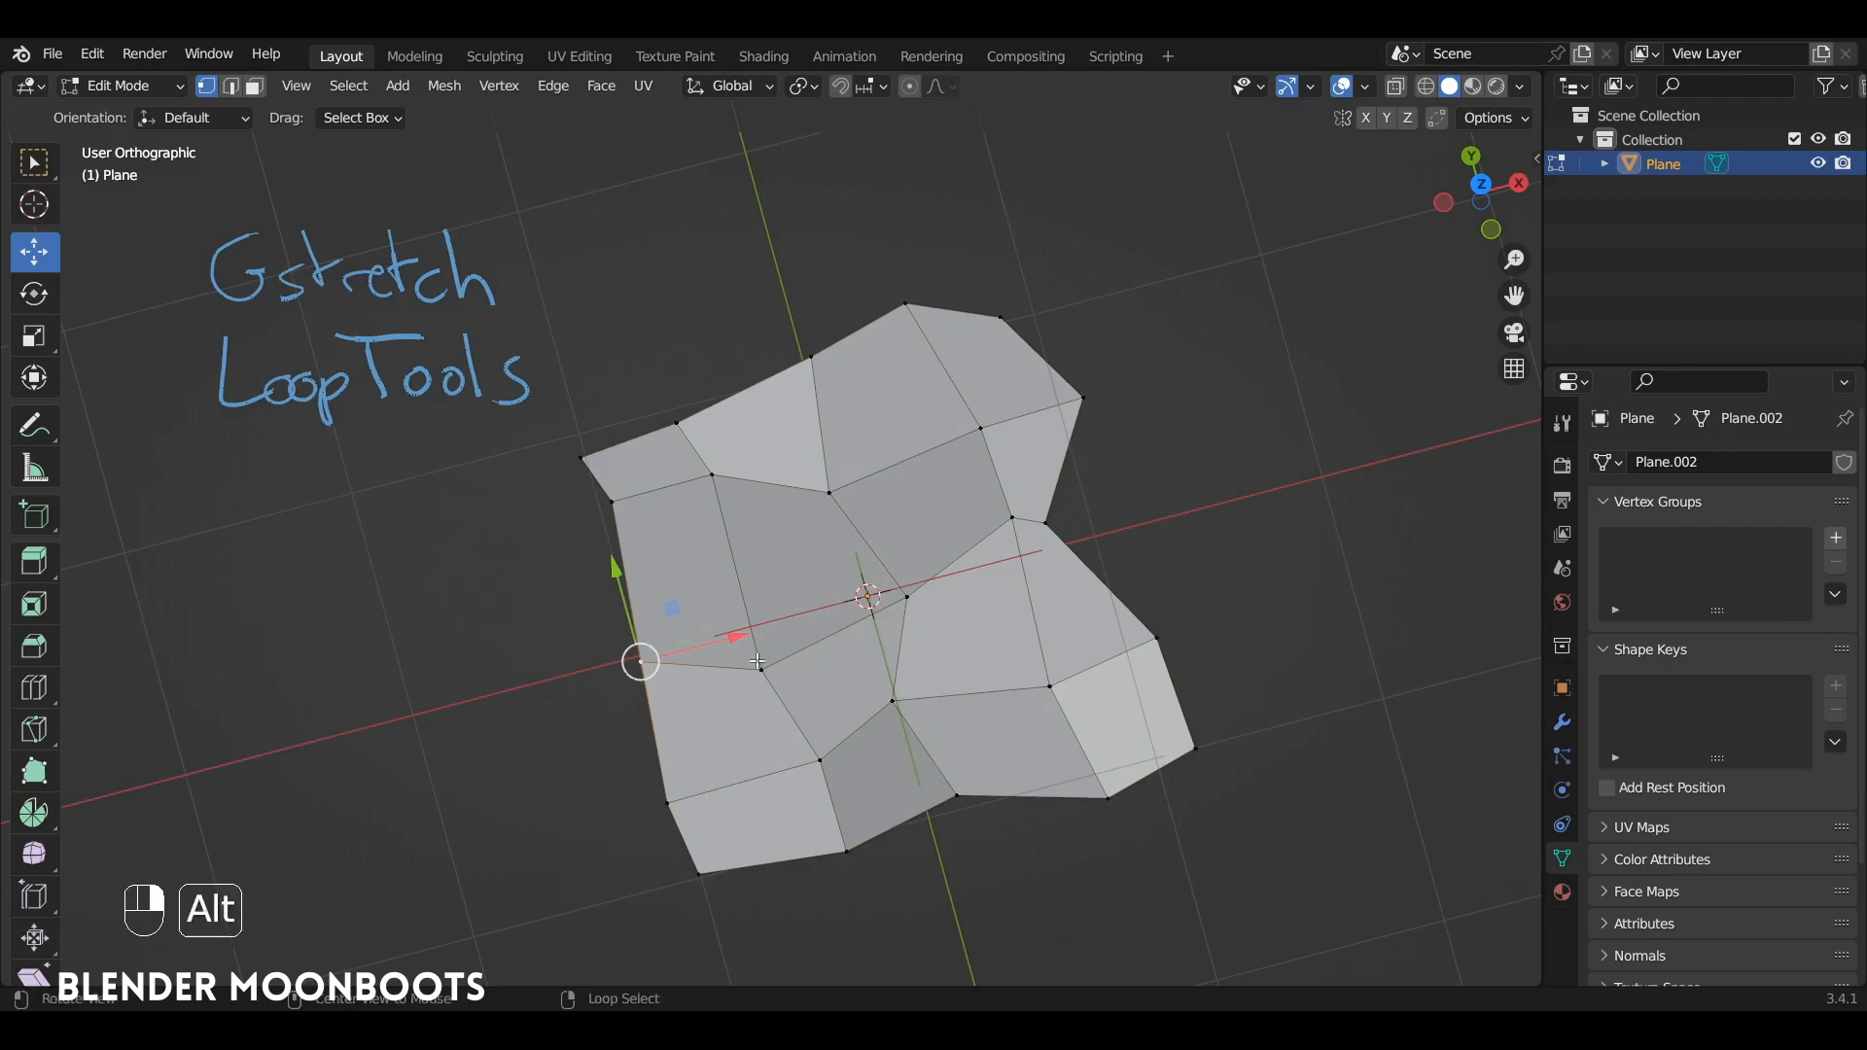
{"action": "left_click", "coordinate": [852, 625], "text": "alt"}
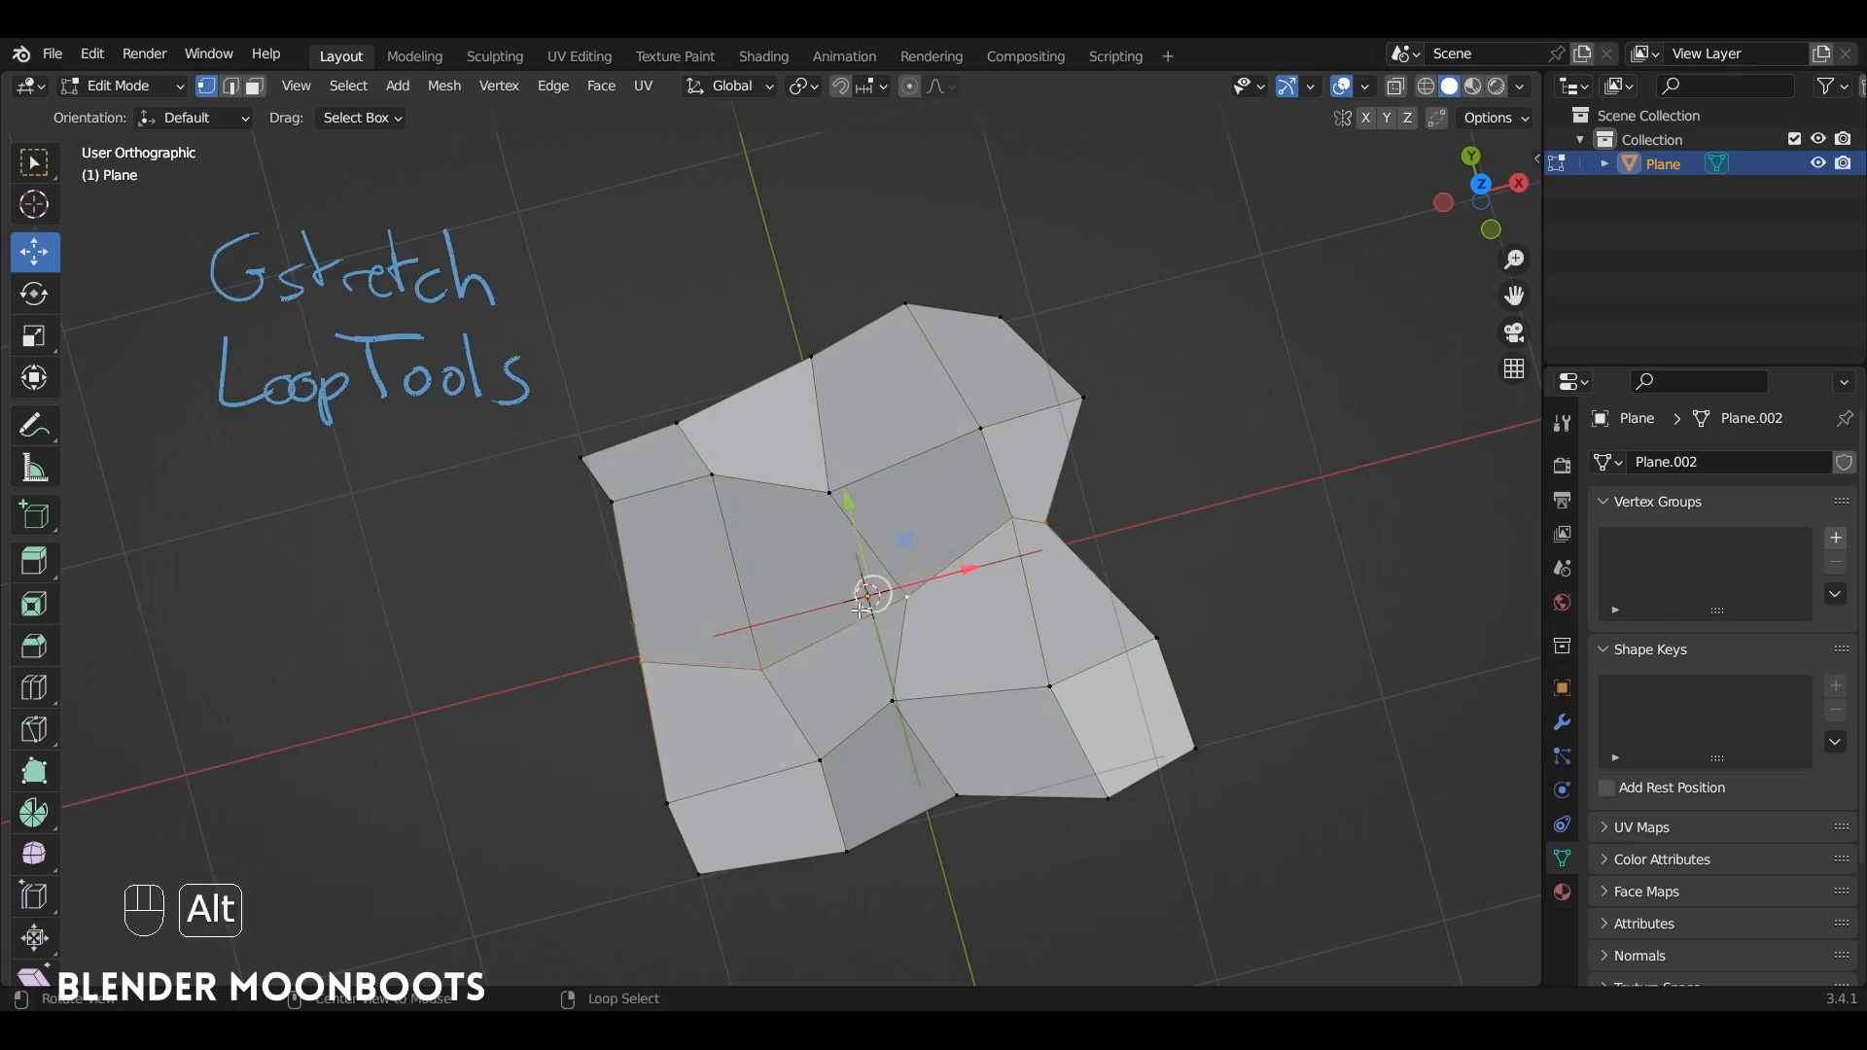
{"action": "right_click", "coordinate": [950, 309]}
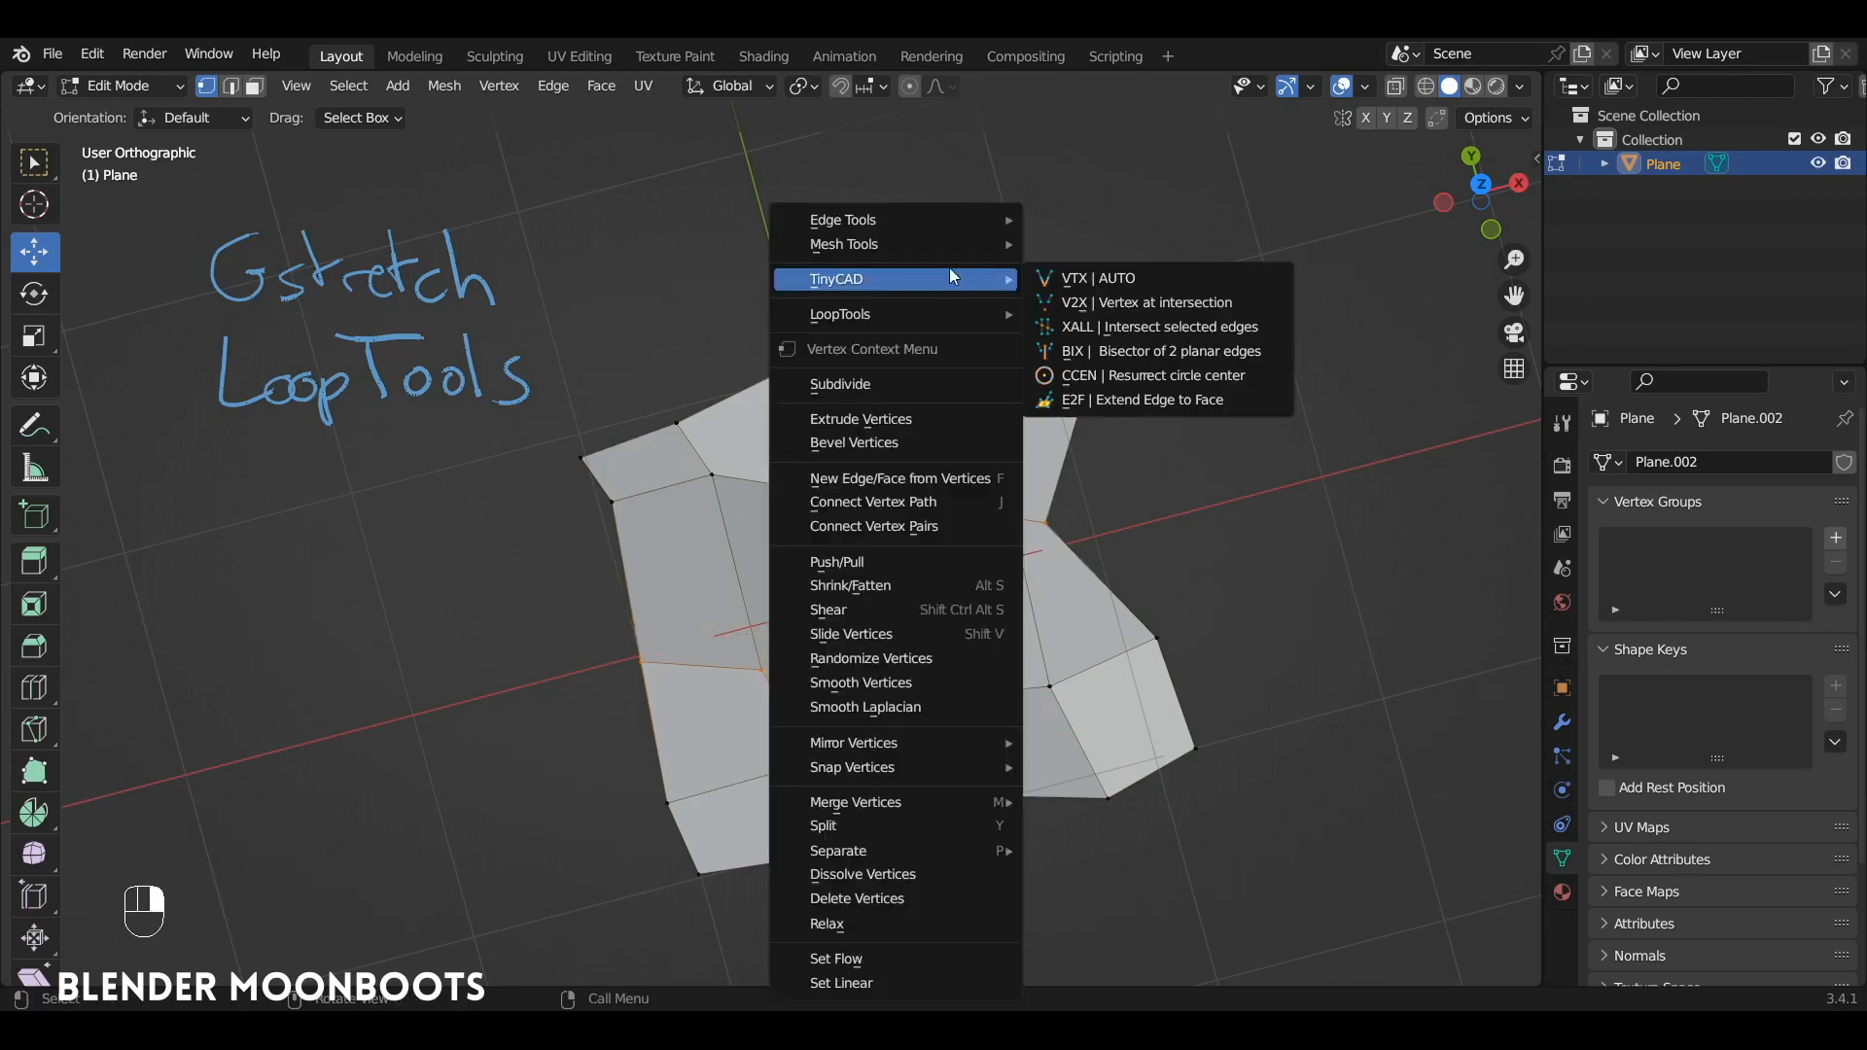
{"action": "mouse_move", "coordinate": [988, 314]}
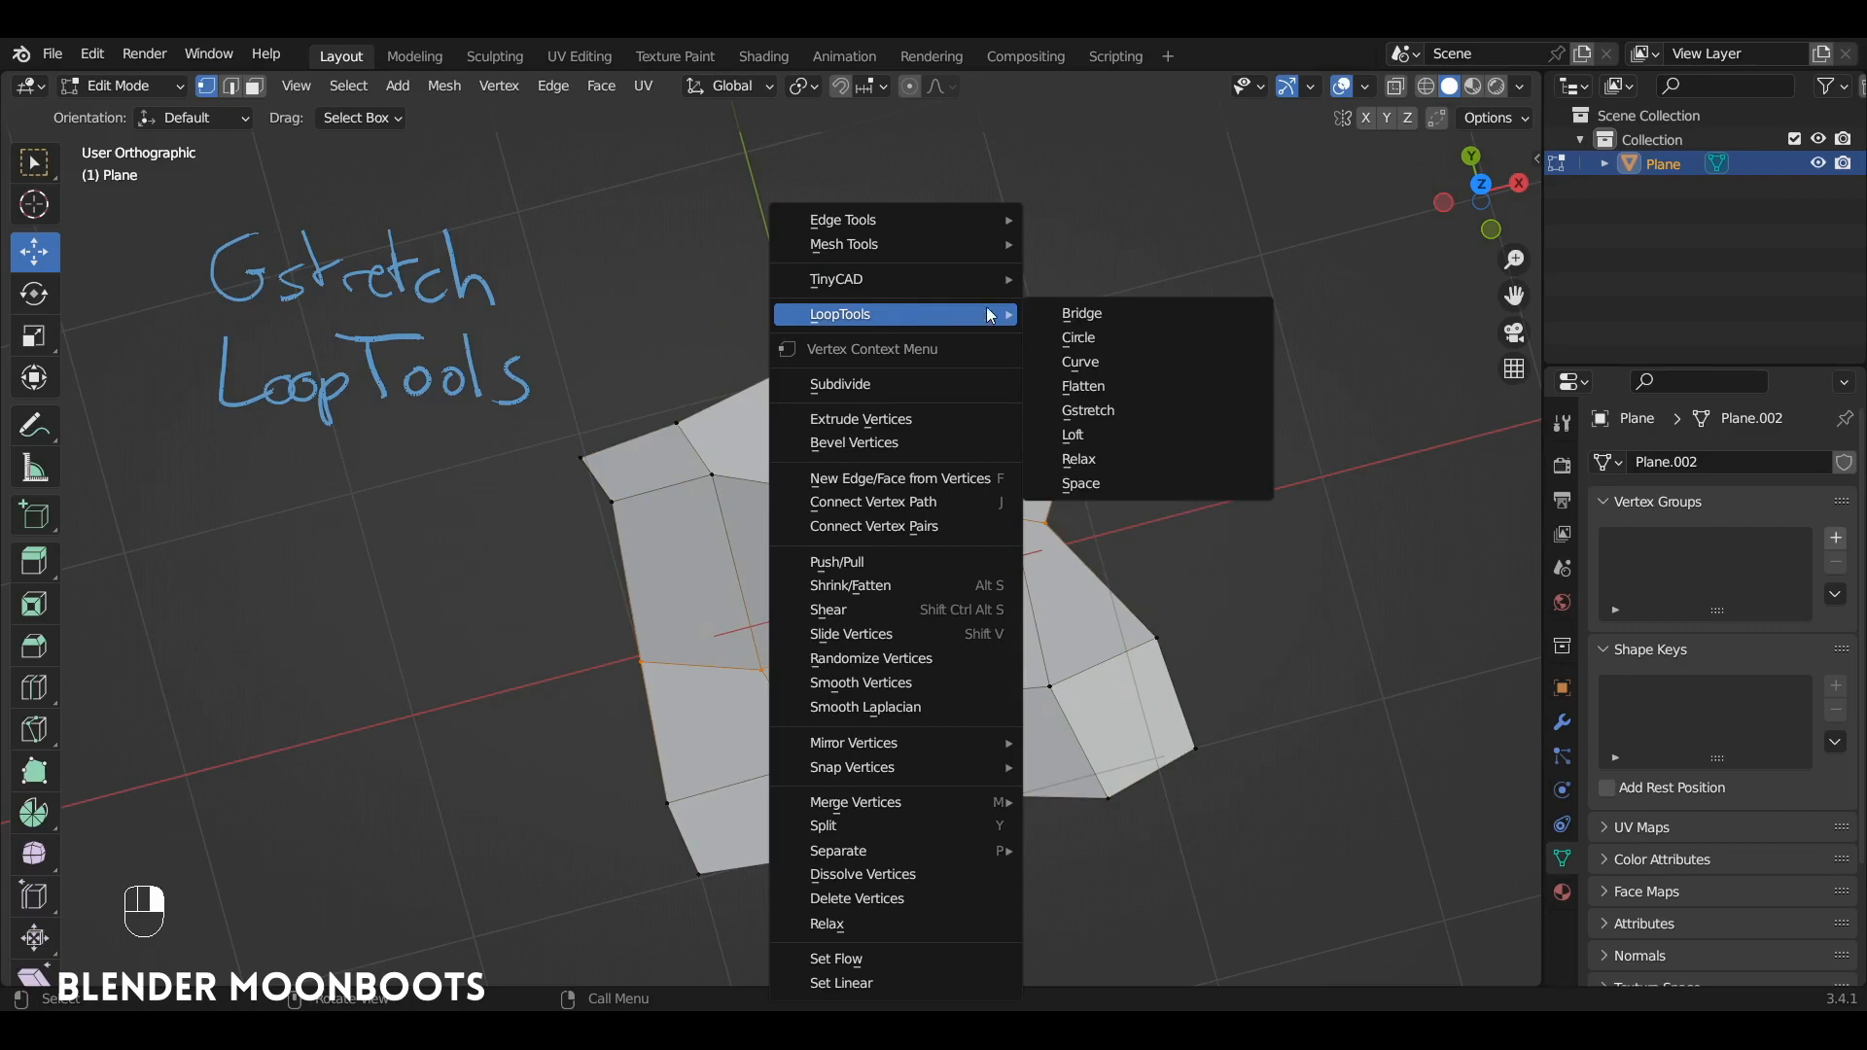
{"action": "left_click", "coordinate": [1112, 408]}
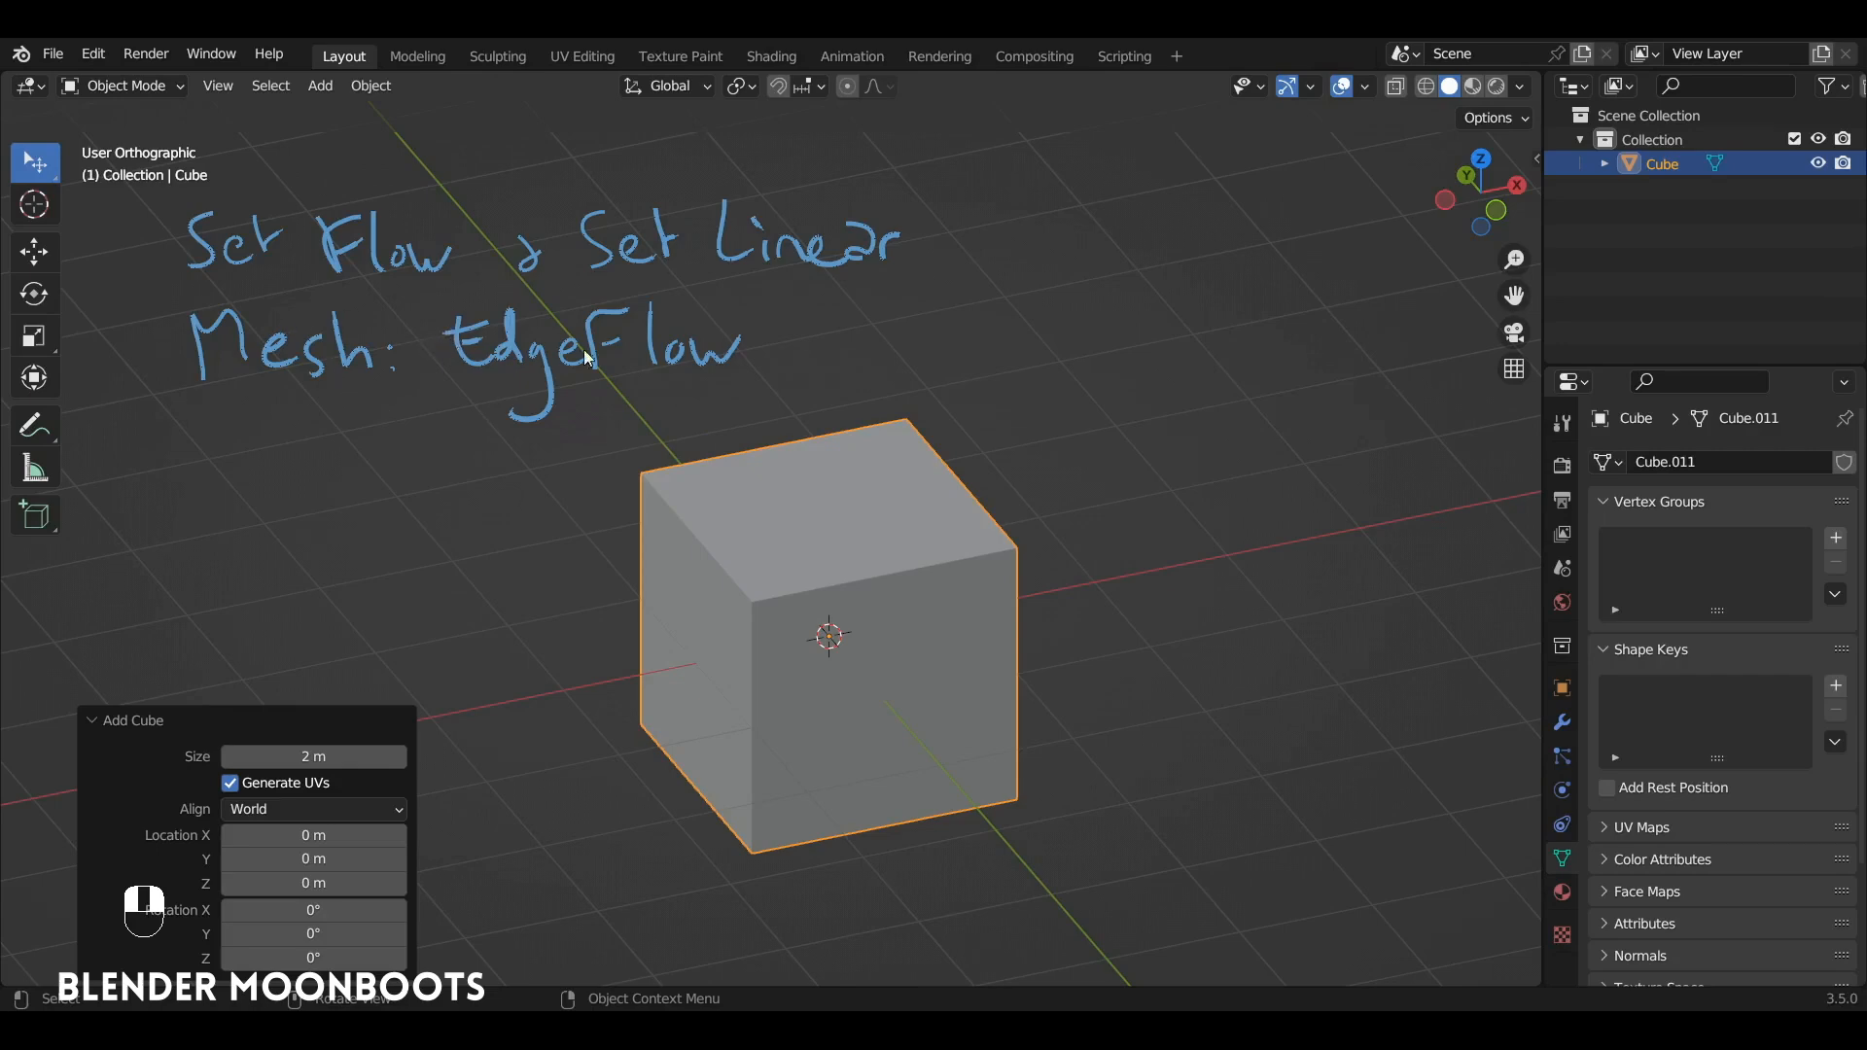
Step: Delete the cube and add a plane for the EdgeFlow demonstration
{"action": "left_click_drag", "start_coordinate": [768, 381], "coordinate": [786, 351], "text": "alt"}
{"action": "left_click", "coordinate": [348, 720]}
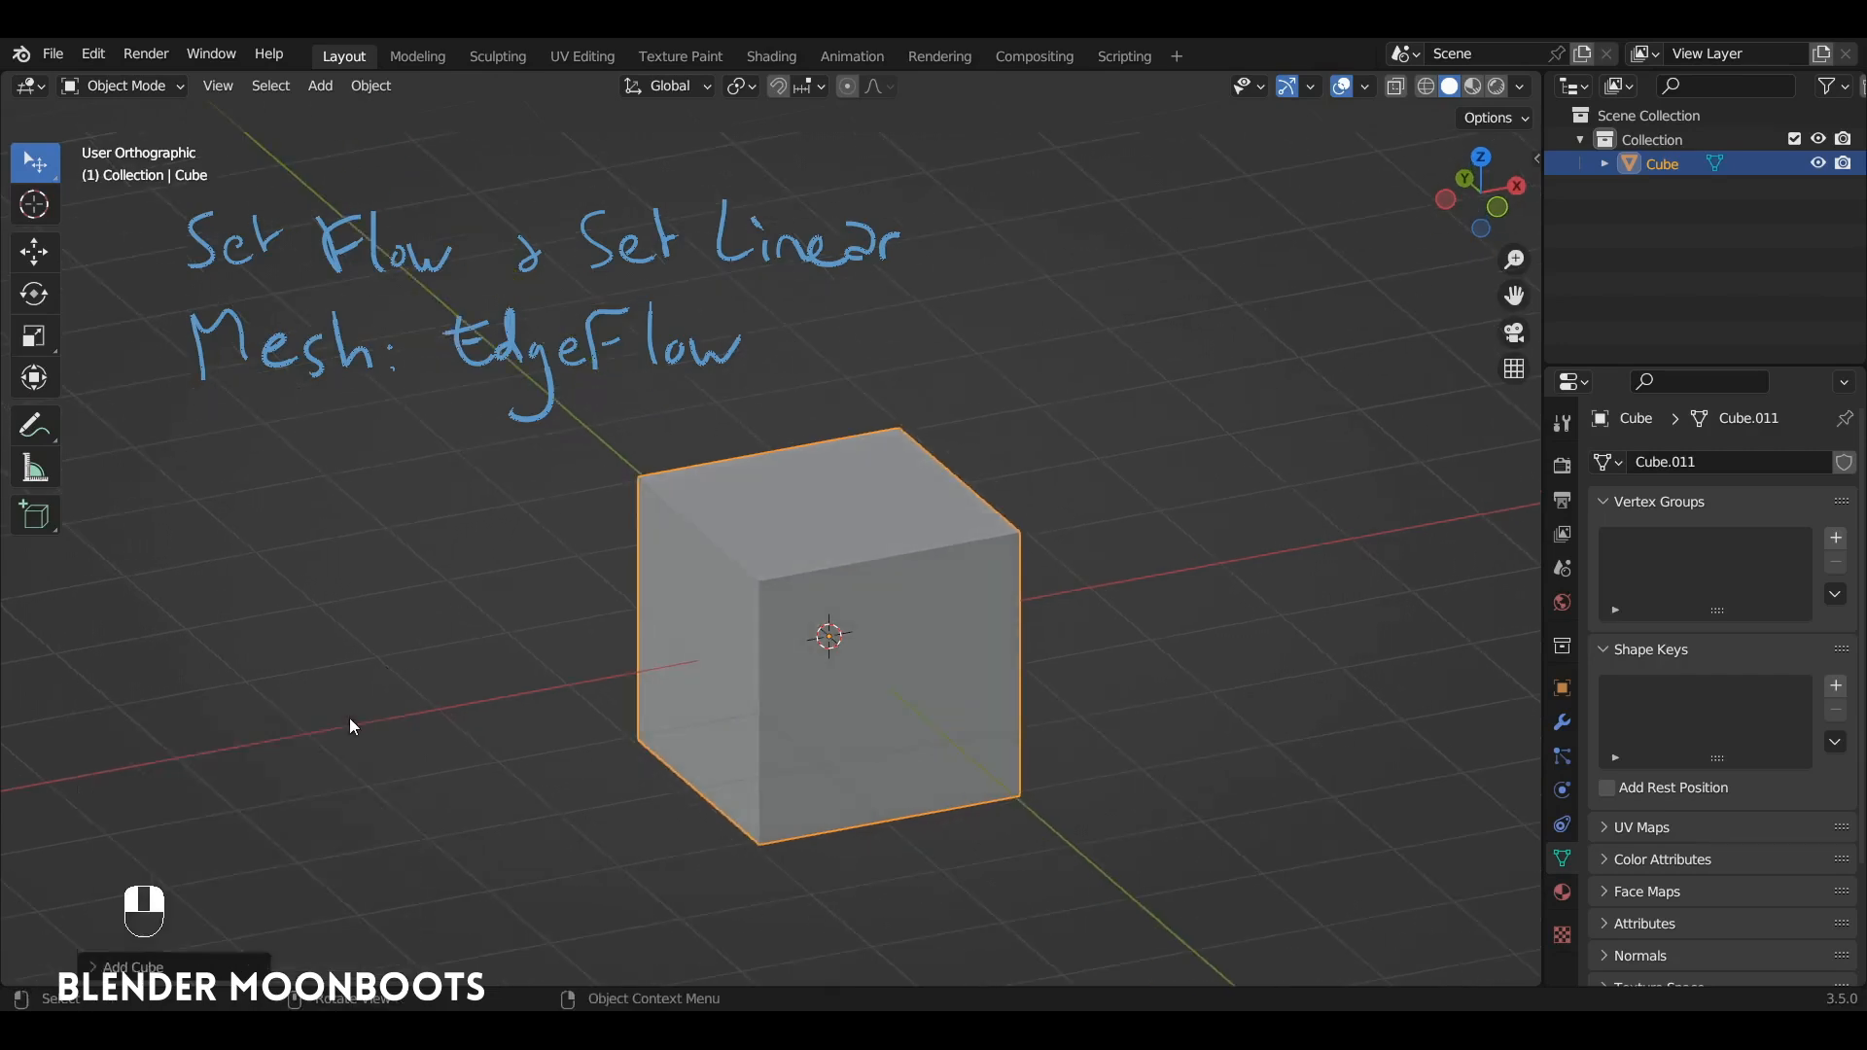
{"action": "left_click_drag", "start_coordinate": [717, 537], "coordinate": [900, 539], "text": "ctrl+alt"}
{"action": "key", "text": "x"}
{"action": "left_click", "coordinate": [901, 537]}
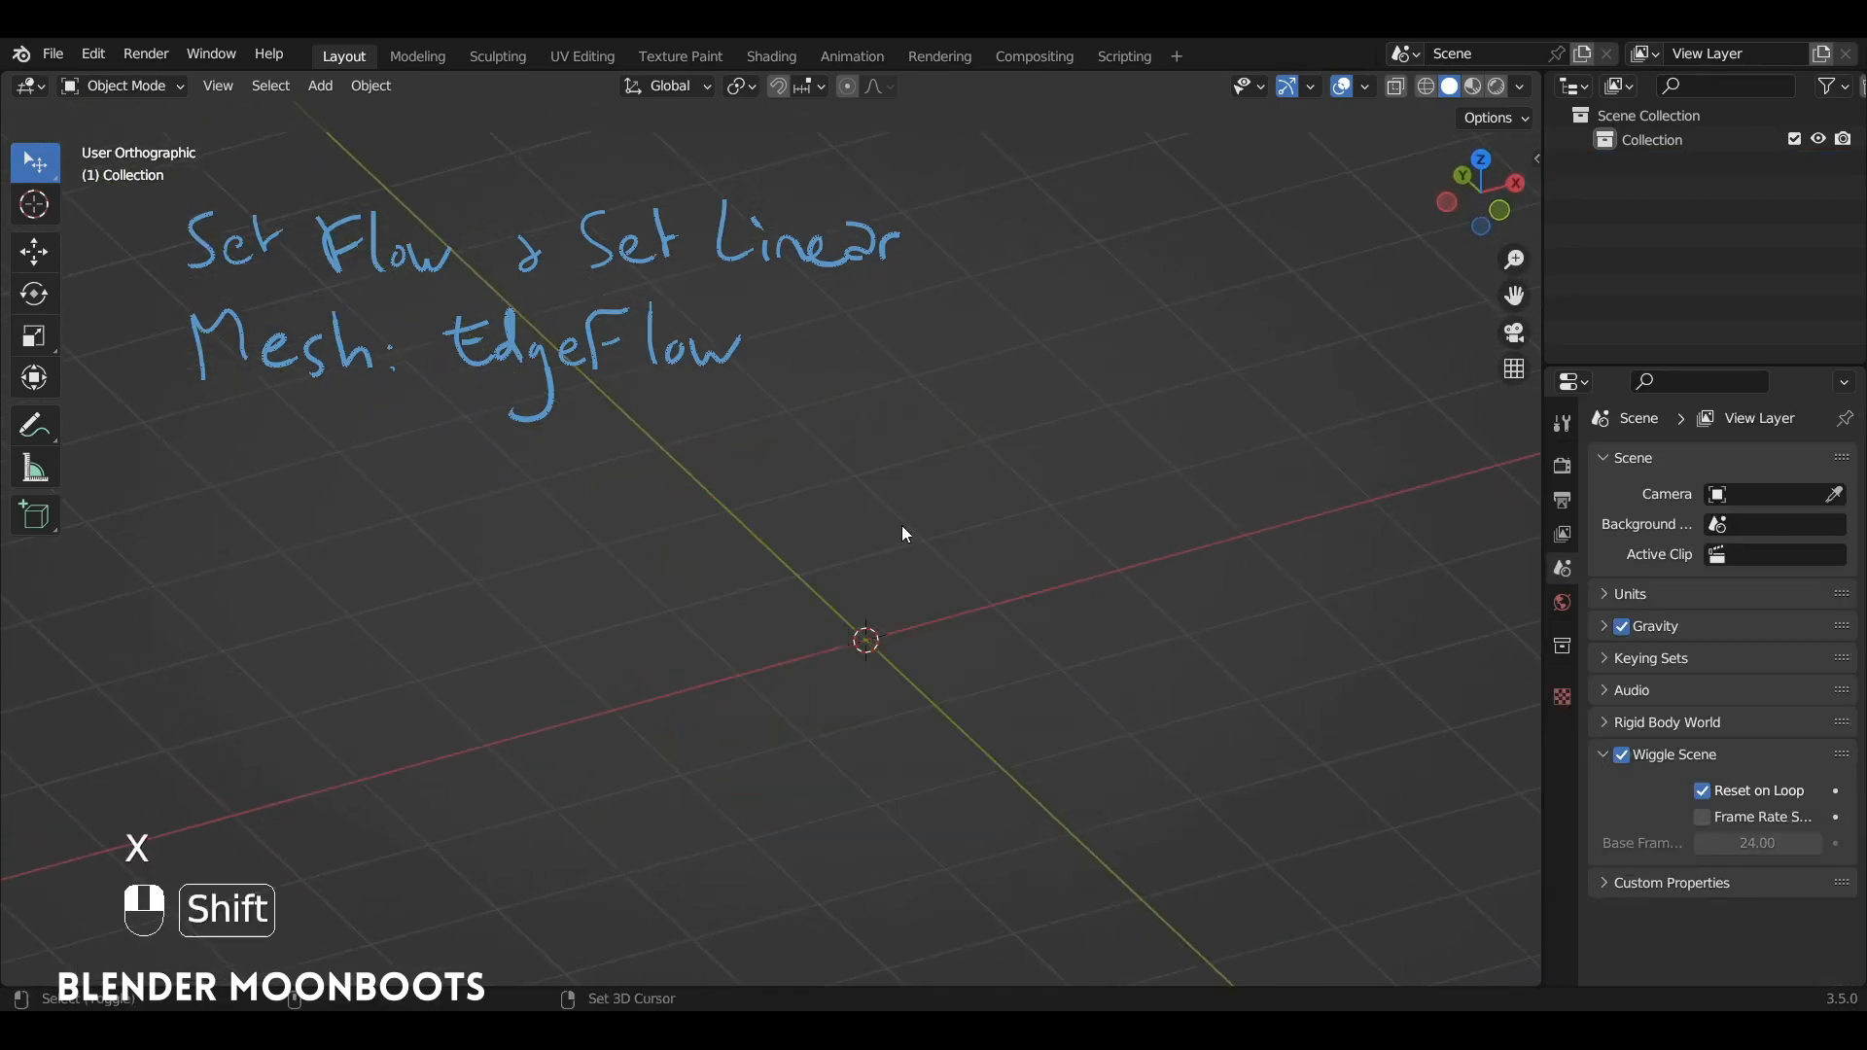
{"action": "key", "text": "shift+a"}
{"action": "left_click", "coordinate": [1014, 526]}
Step: Subdivide the new plane in Edit Mode with 3 cuts and a Fractal value of 1.516
{"action": "left_click_drag", "start_coordinate": [1013, 533], "coordinate": [924, 457], "text": "alt"}
{"action": "key", "text": "Tab"}
{"action": "right_click", "coordinate": [904, 394]}
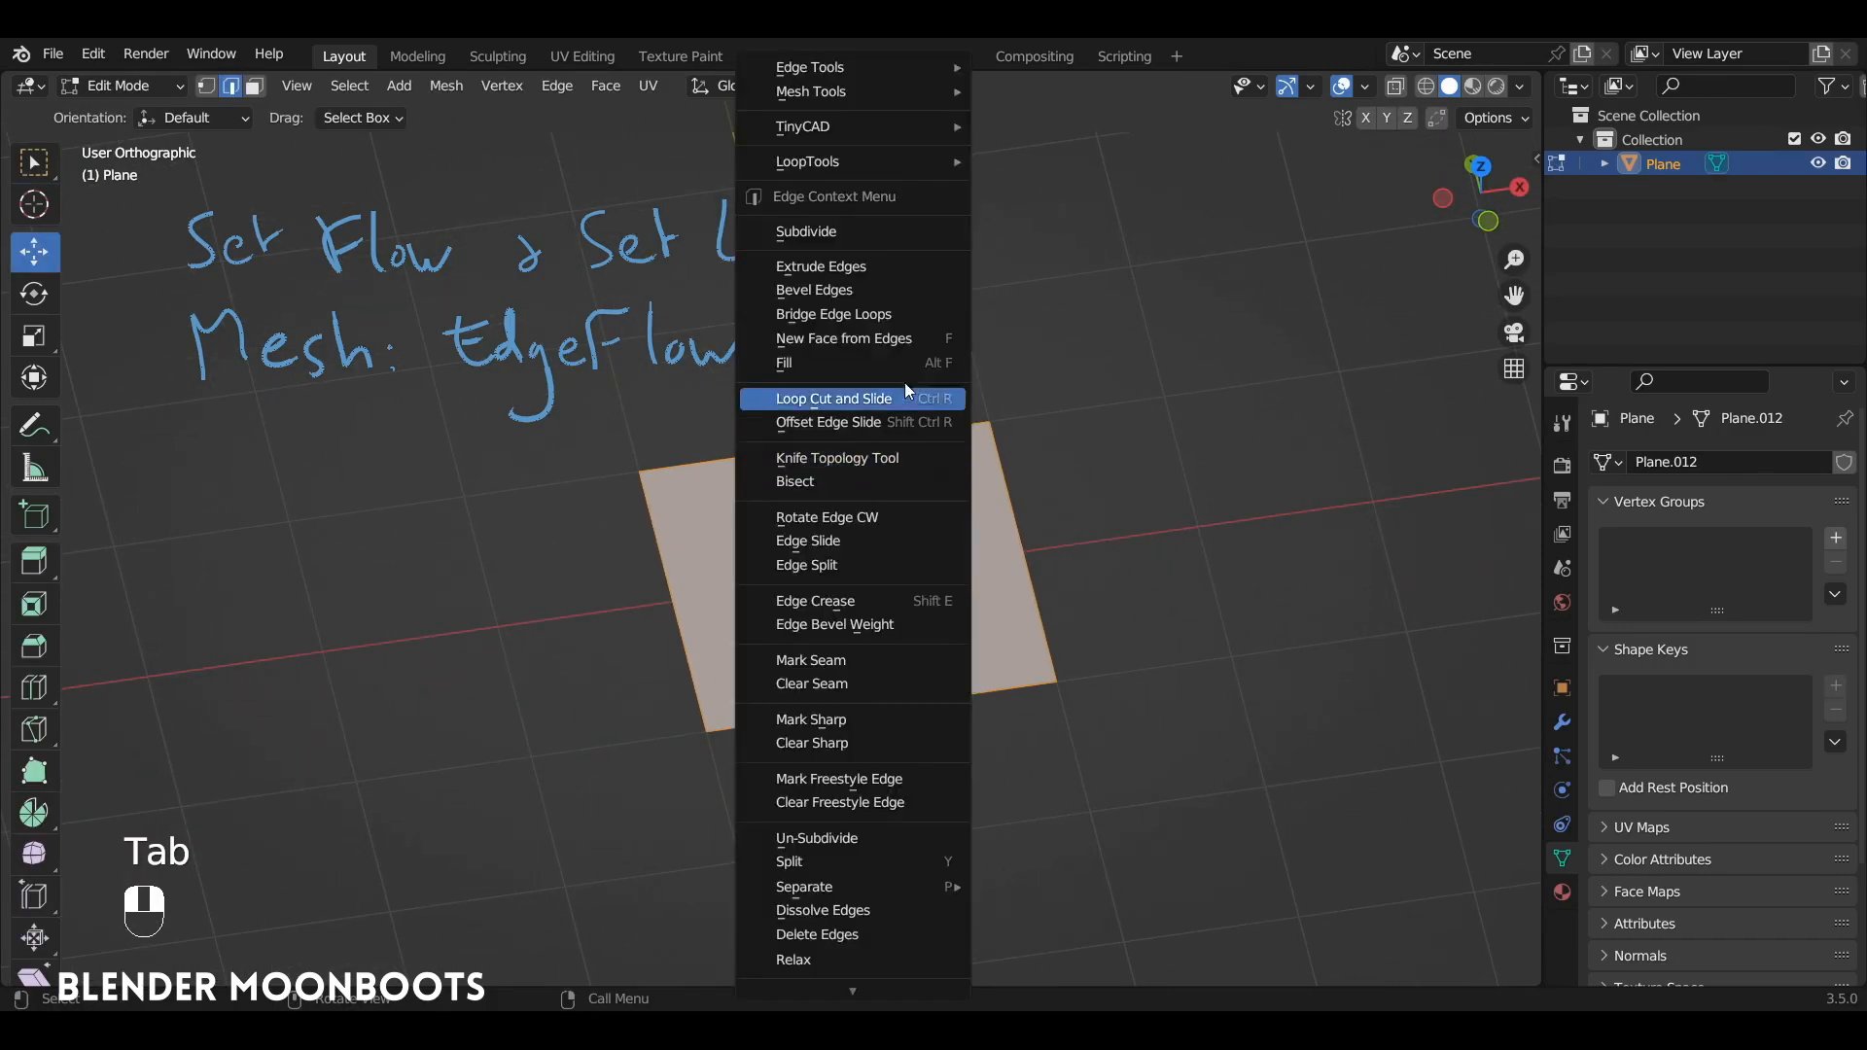
{"action": "left_click", "coordinate": [879, 224]}
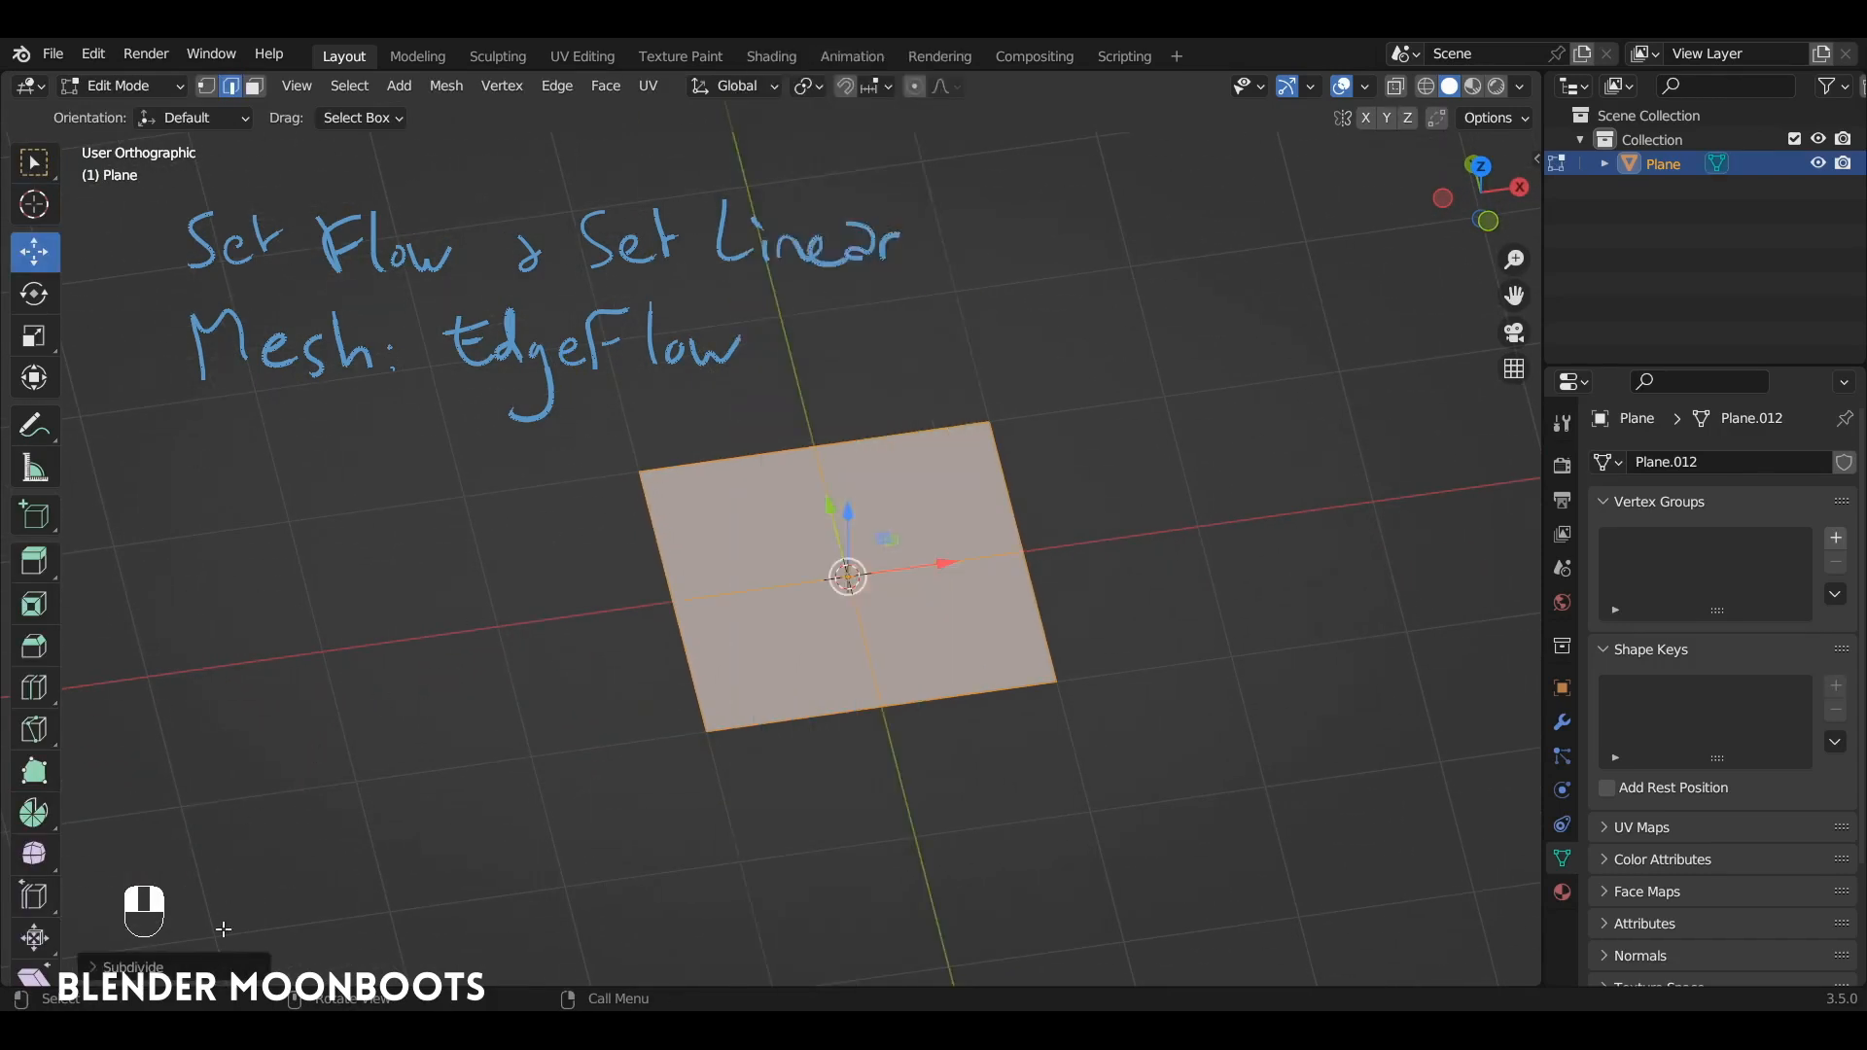
{"action": "left_click", "coordinate": [402, 800]}
{"action": "left_click", "coordinate": [402, 800]}
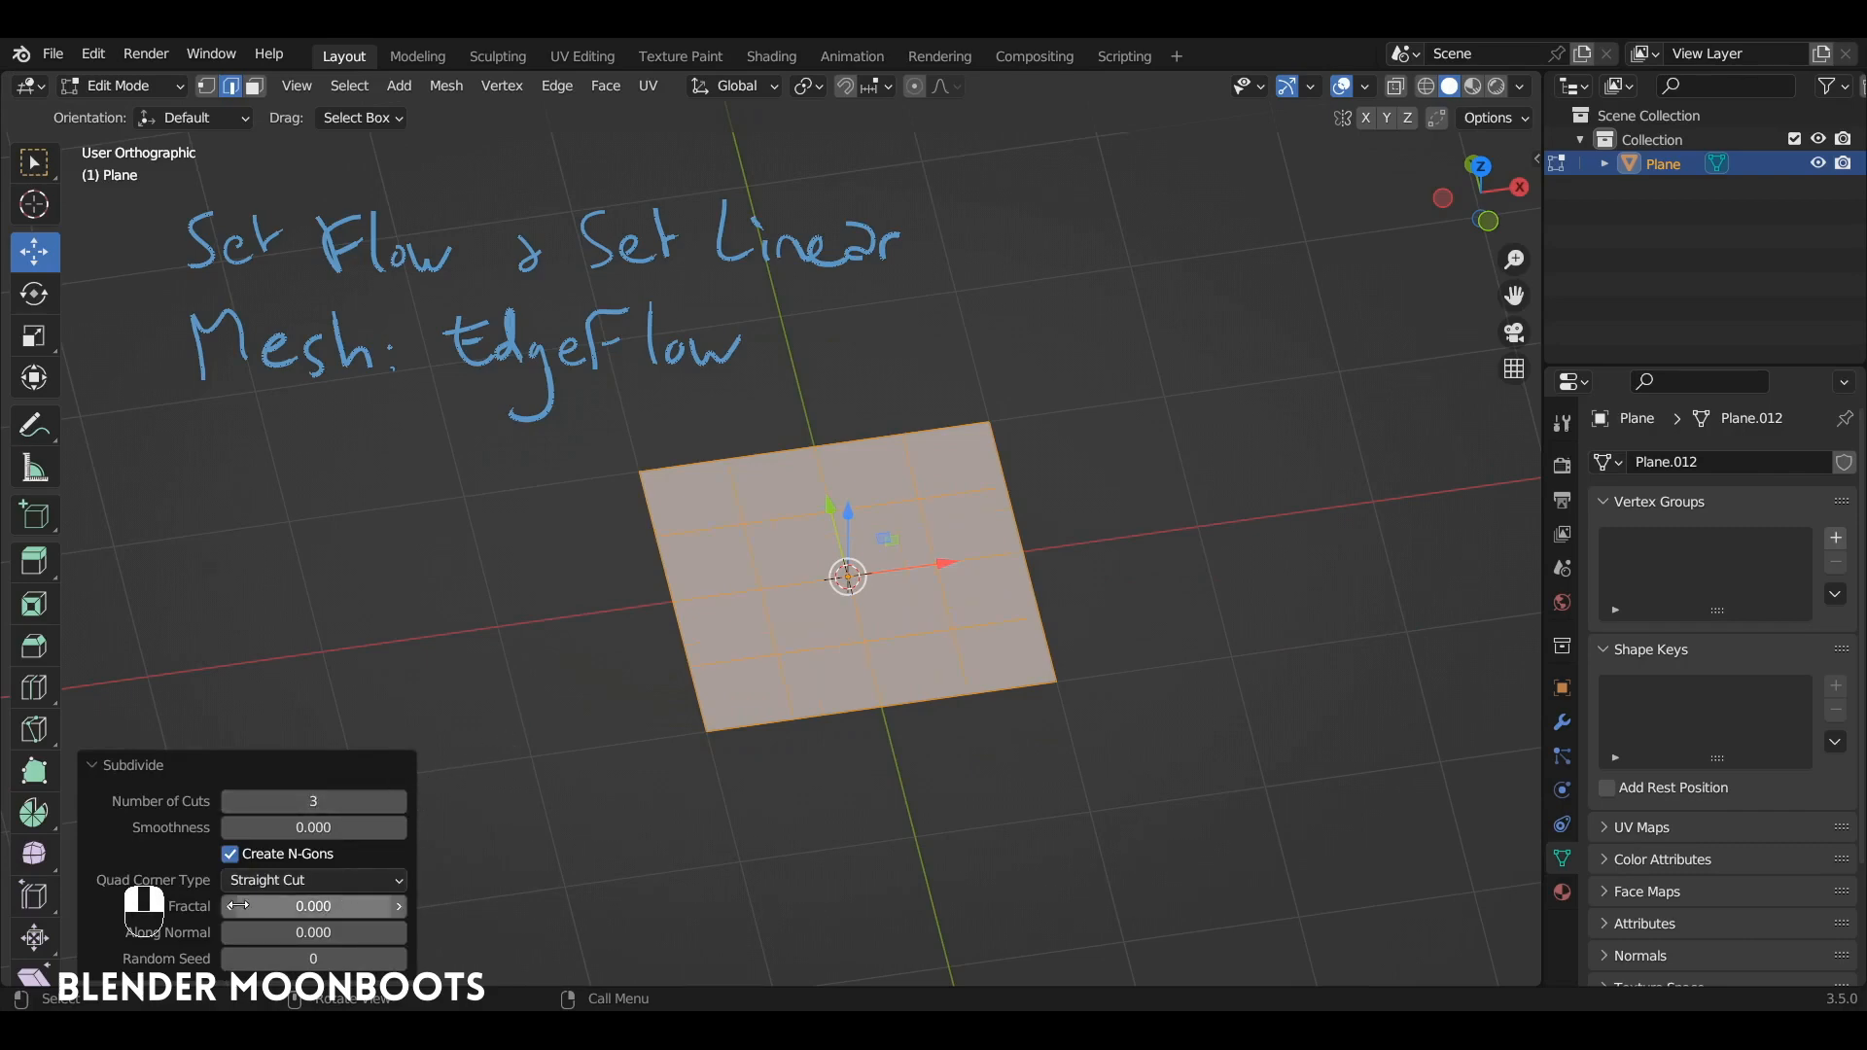
{"action": "left_click_drag", "start_coordinate": [258, 909], "coordinate": [399, 906]}
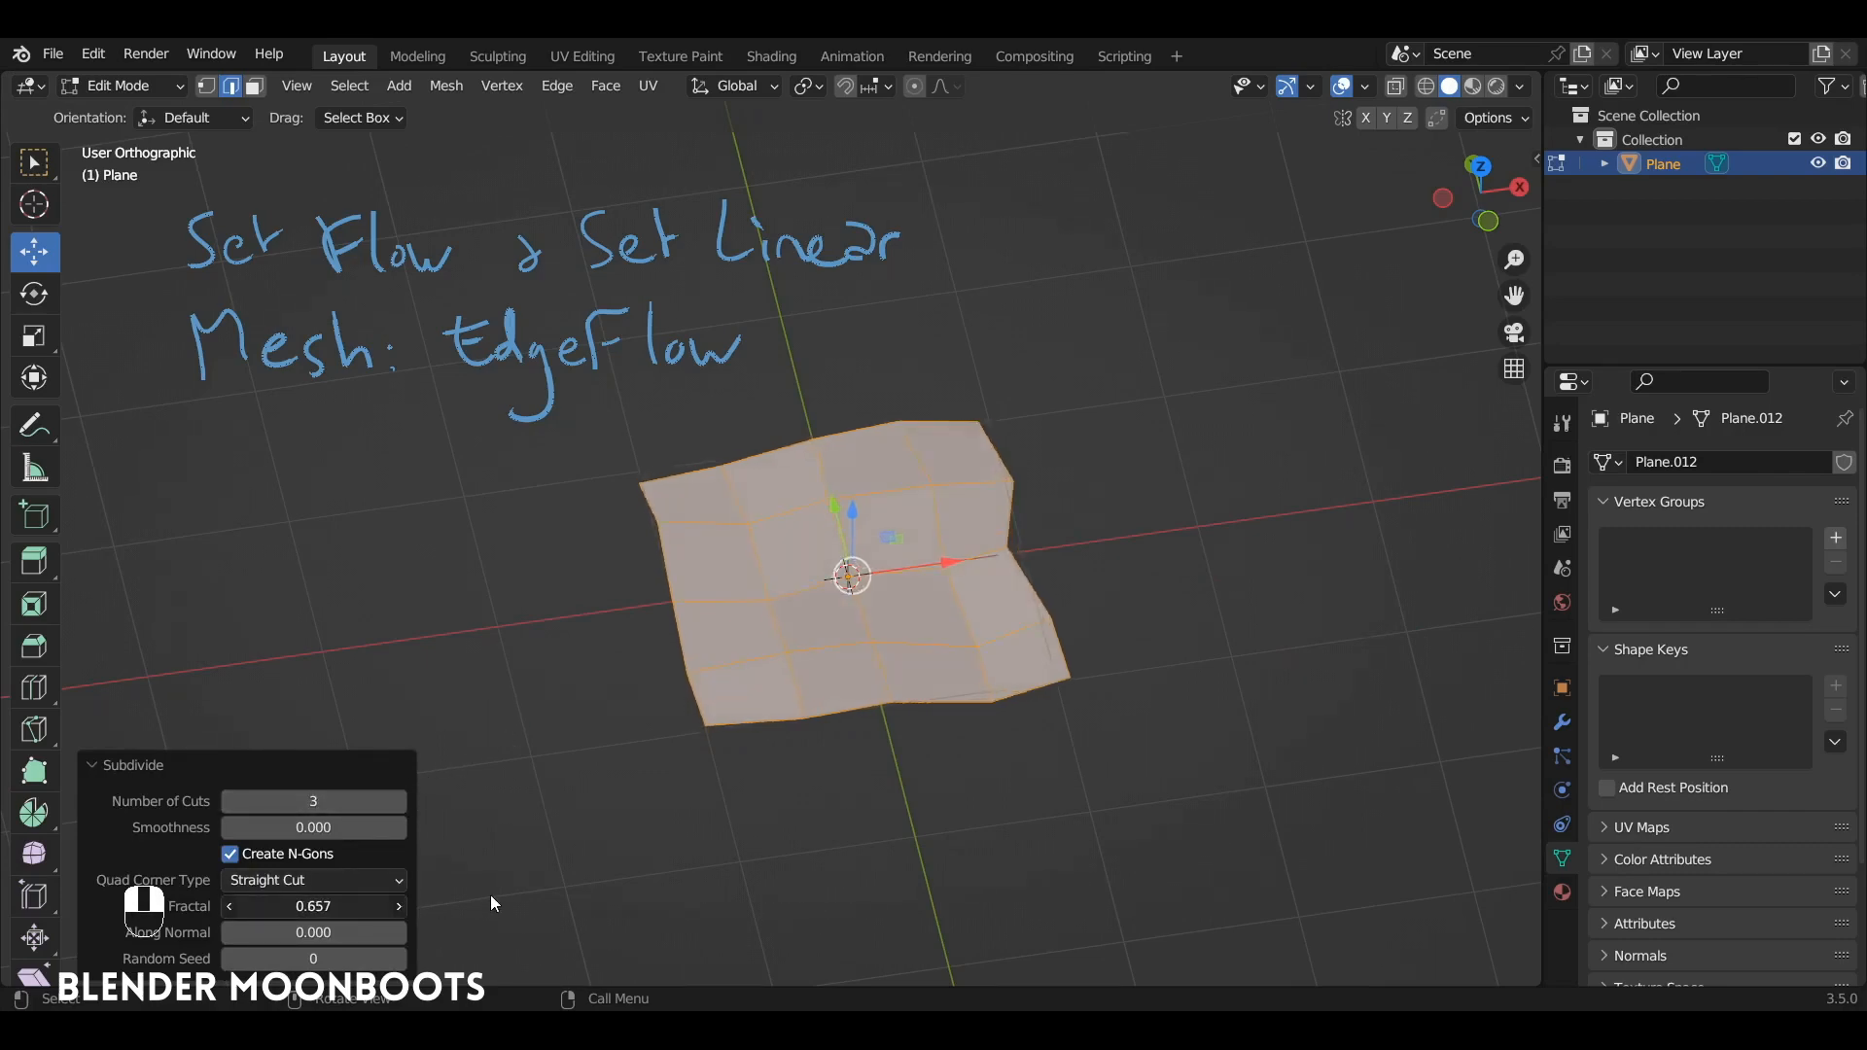
{"action": "left_click_drag", "start_coordinate": [534, 888], "coordinate": [515, 889]}
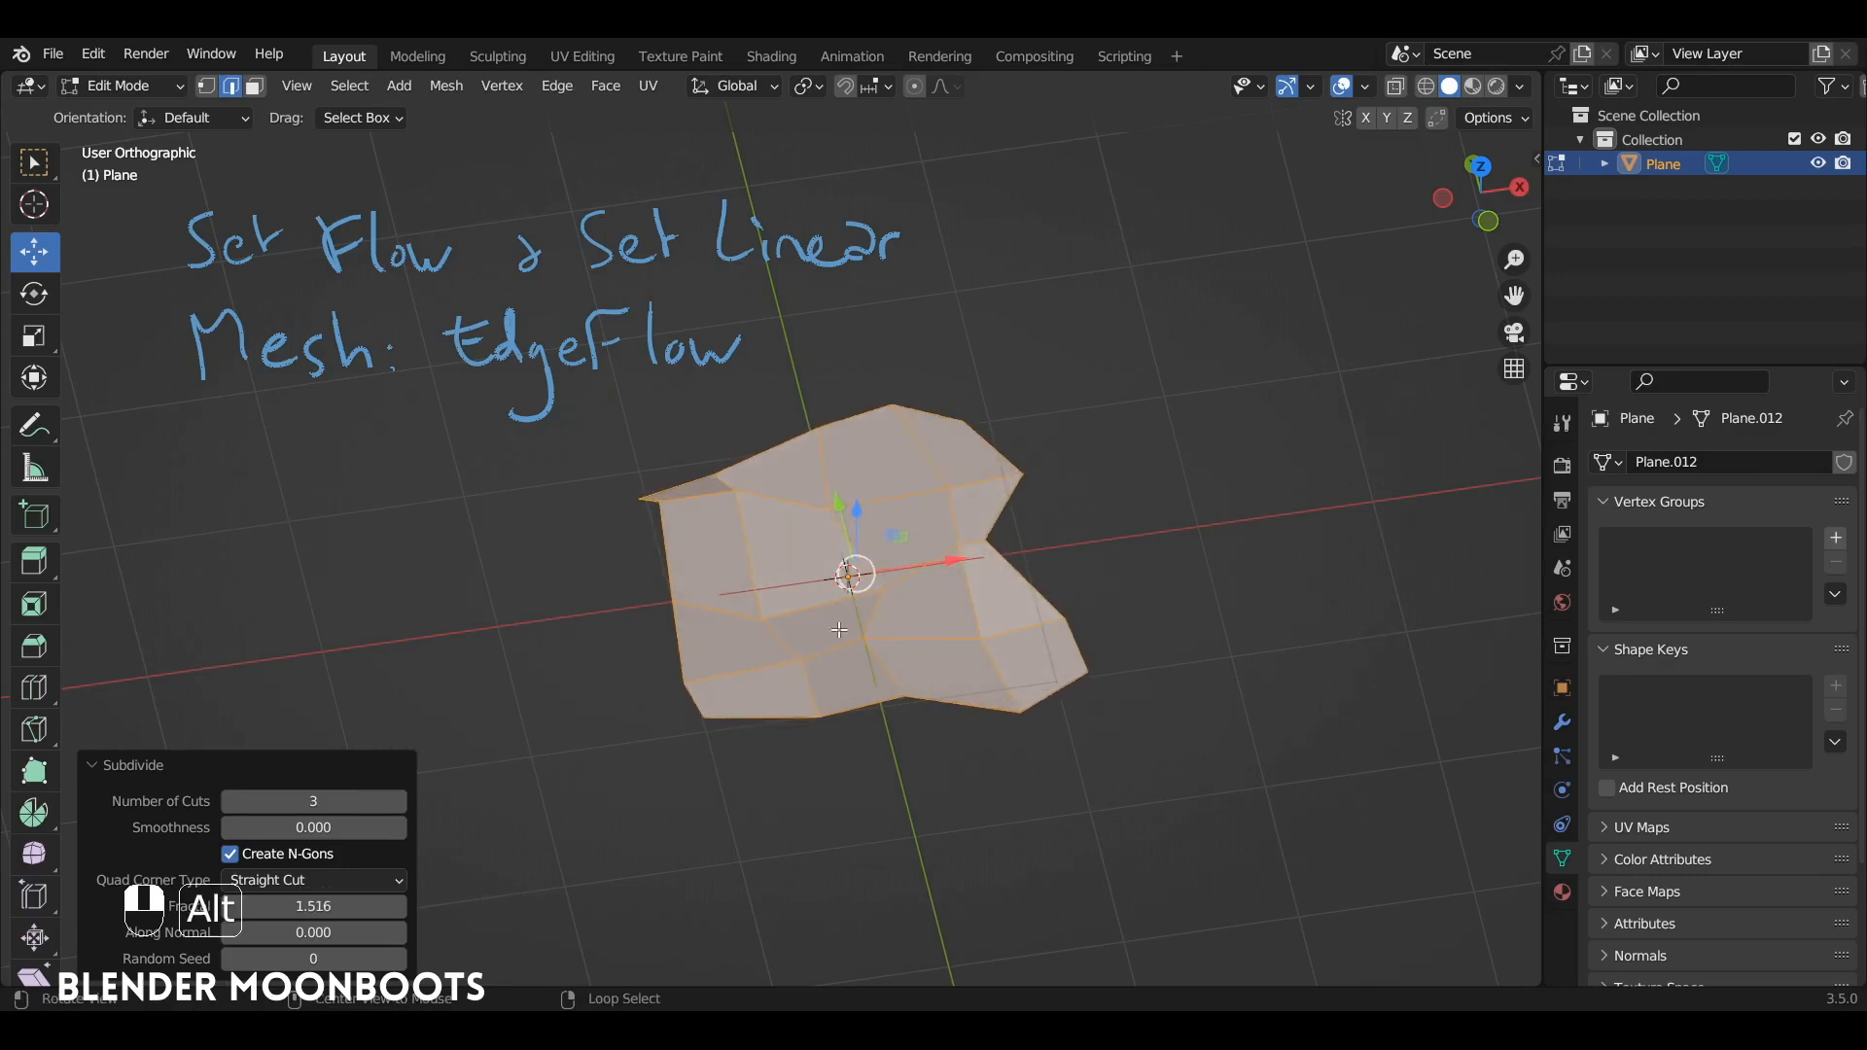
Step: In top view, select the three inner lengthwise edge loops of the irregular plane
{"action": "left_click_drag", "start_coordinate": [874, 678], "coordinate": [836, 775], "text": "alt"}
{"action": "key", "text": "KP_7"}
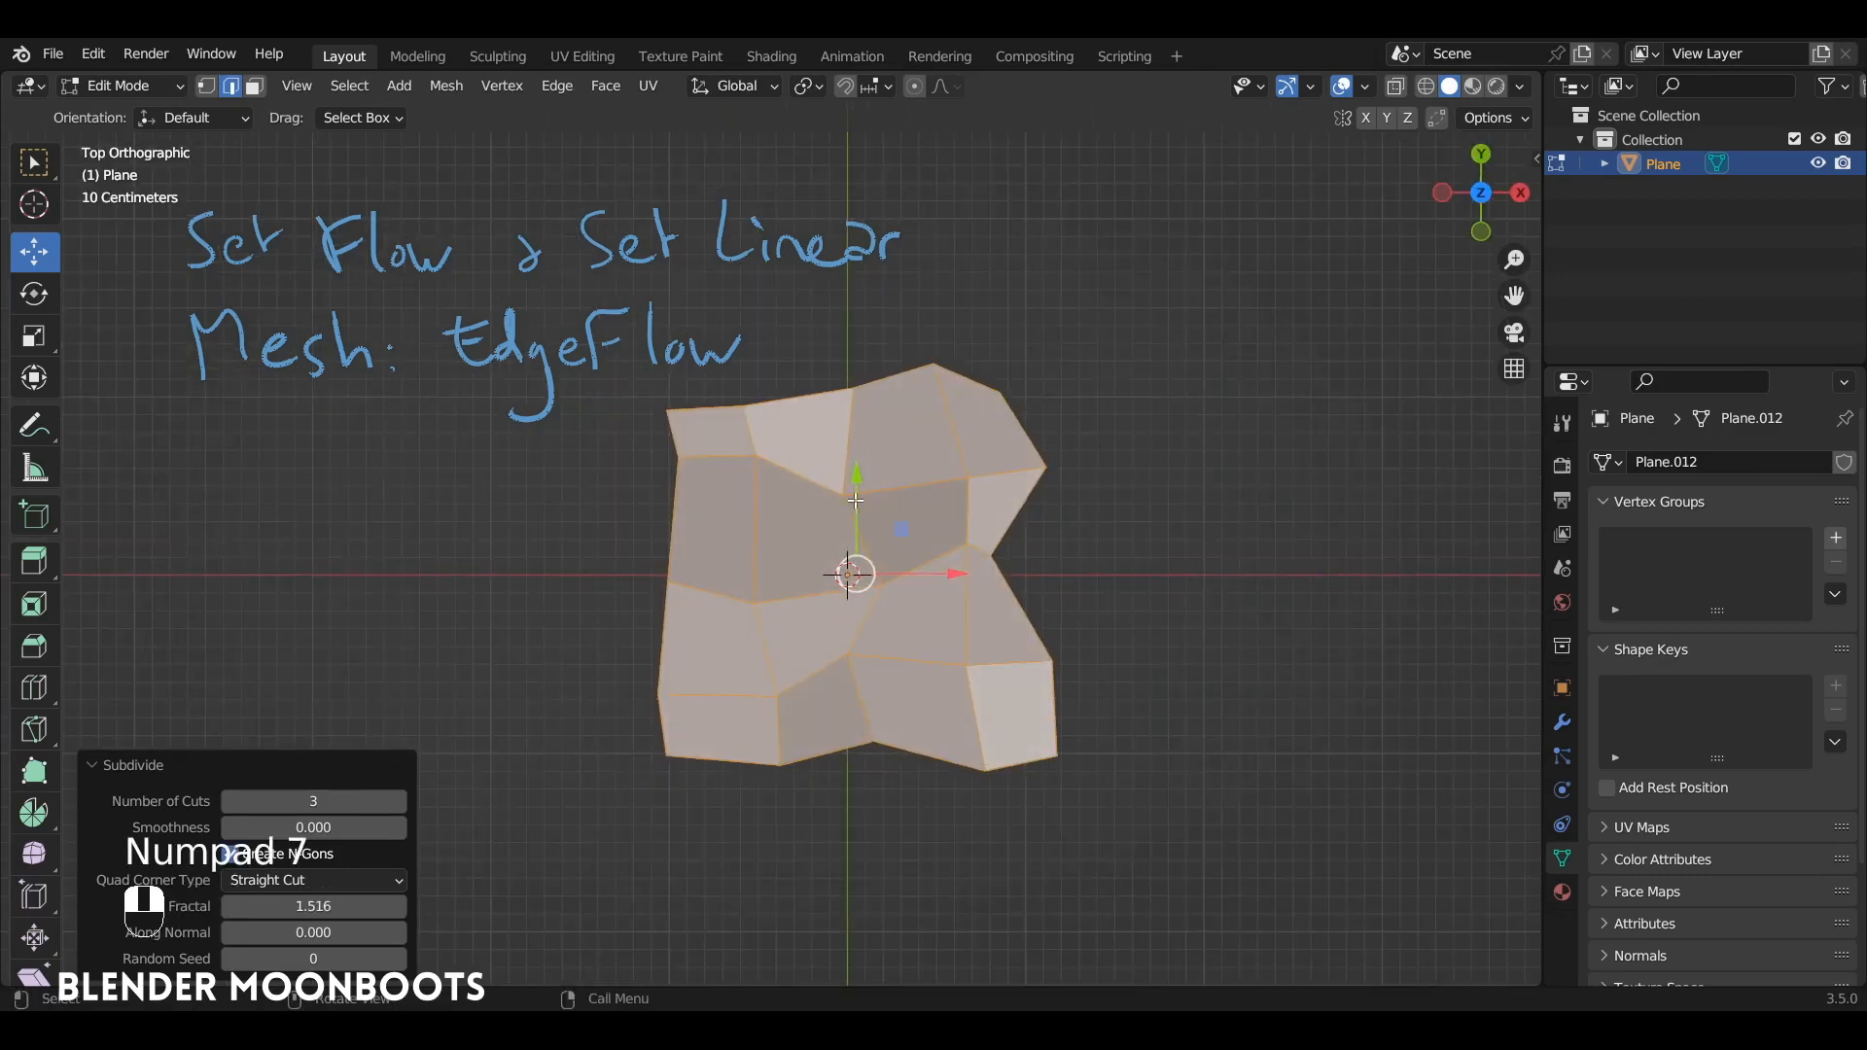
{"action": "left_click", "coordinate": [671, 525], "text": "alt"}
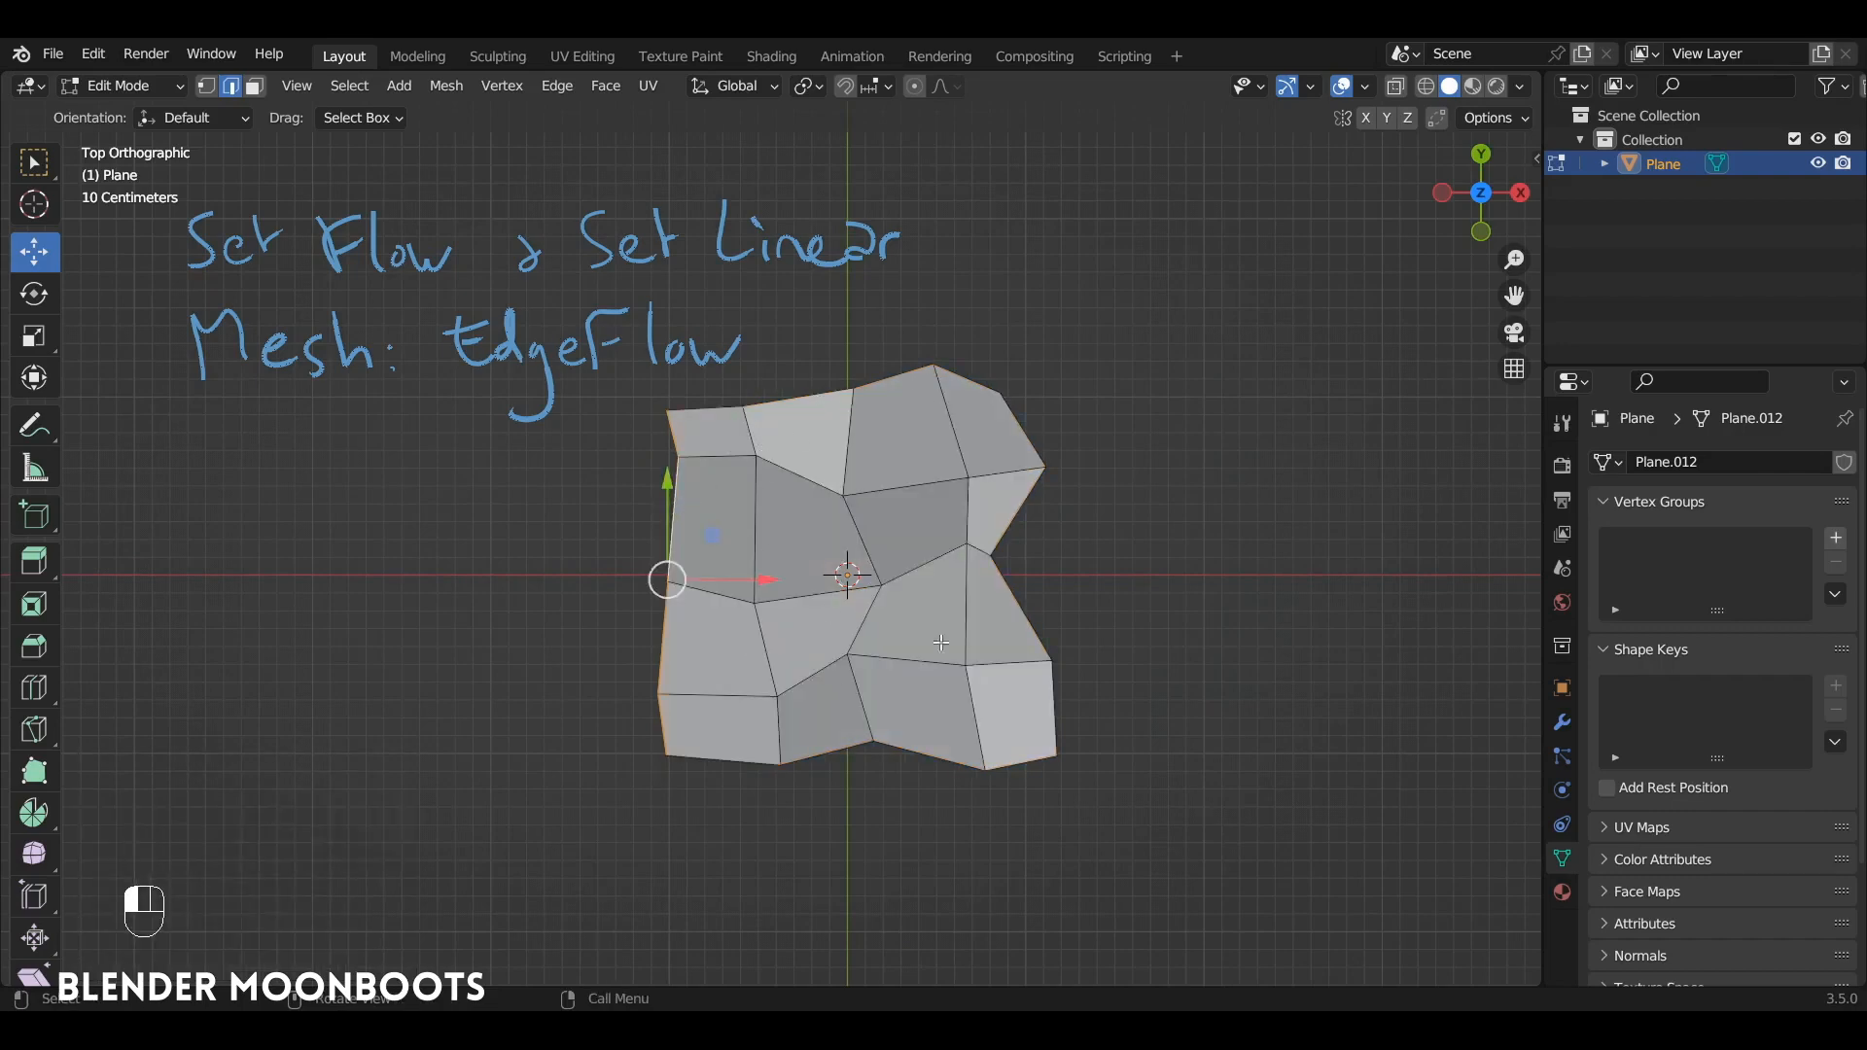
{"action": "left_click", "coordinate": [1012, 521], "text": "alt+shift"}
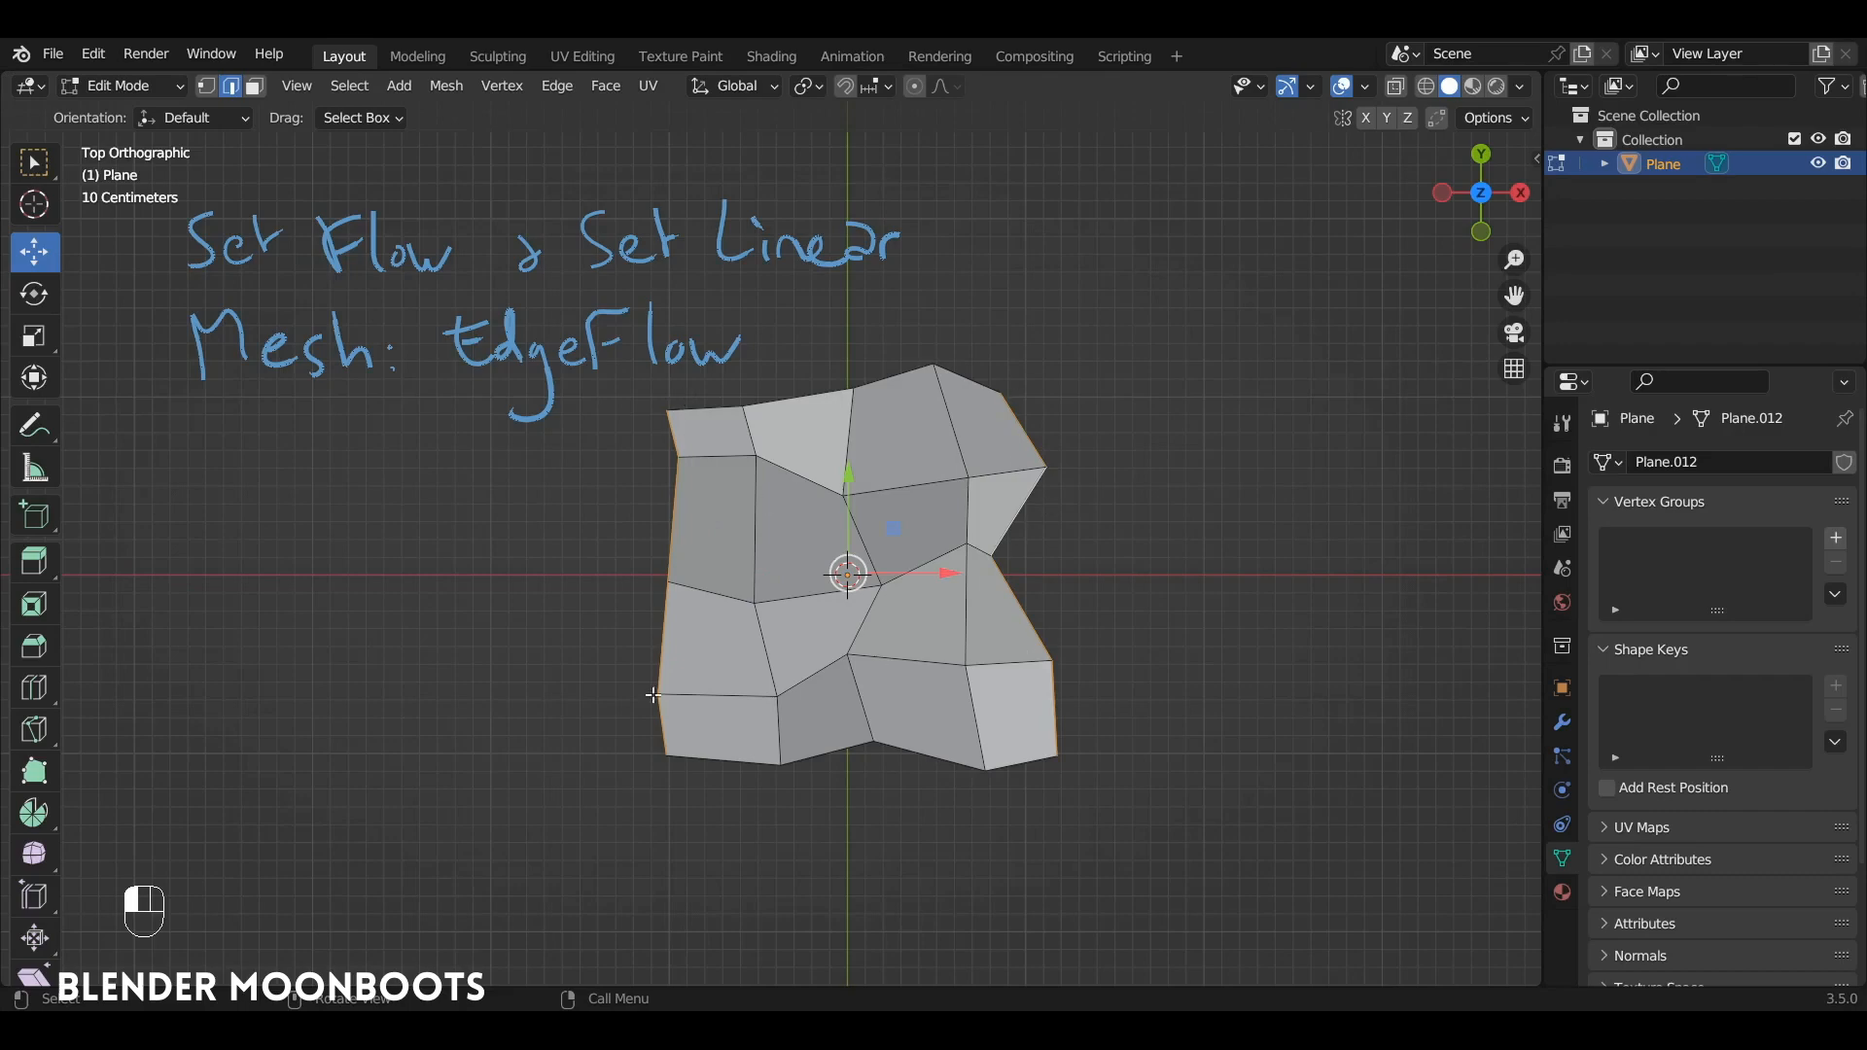
{"action": "left_click", "coordinate": [755, 531], "text": "alt"}
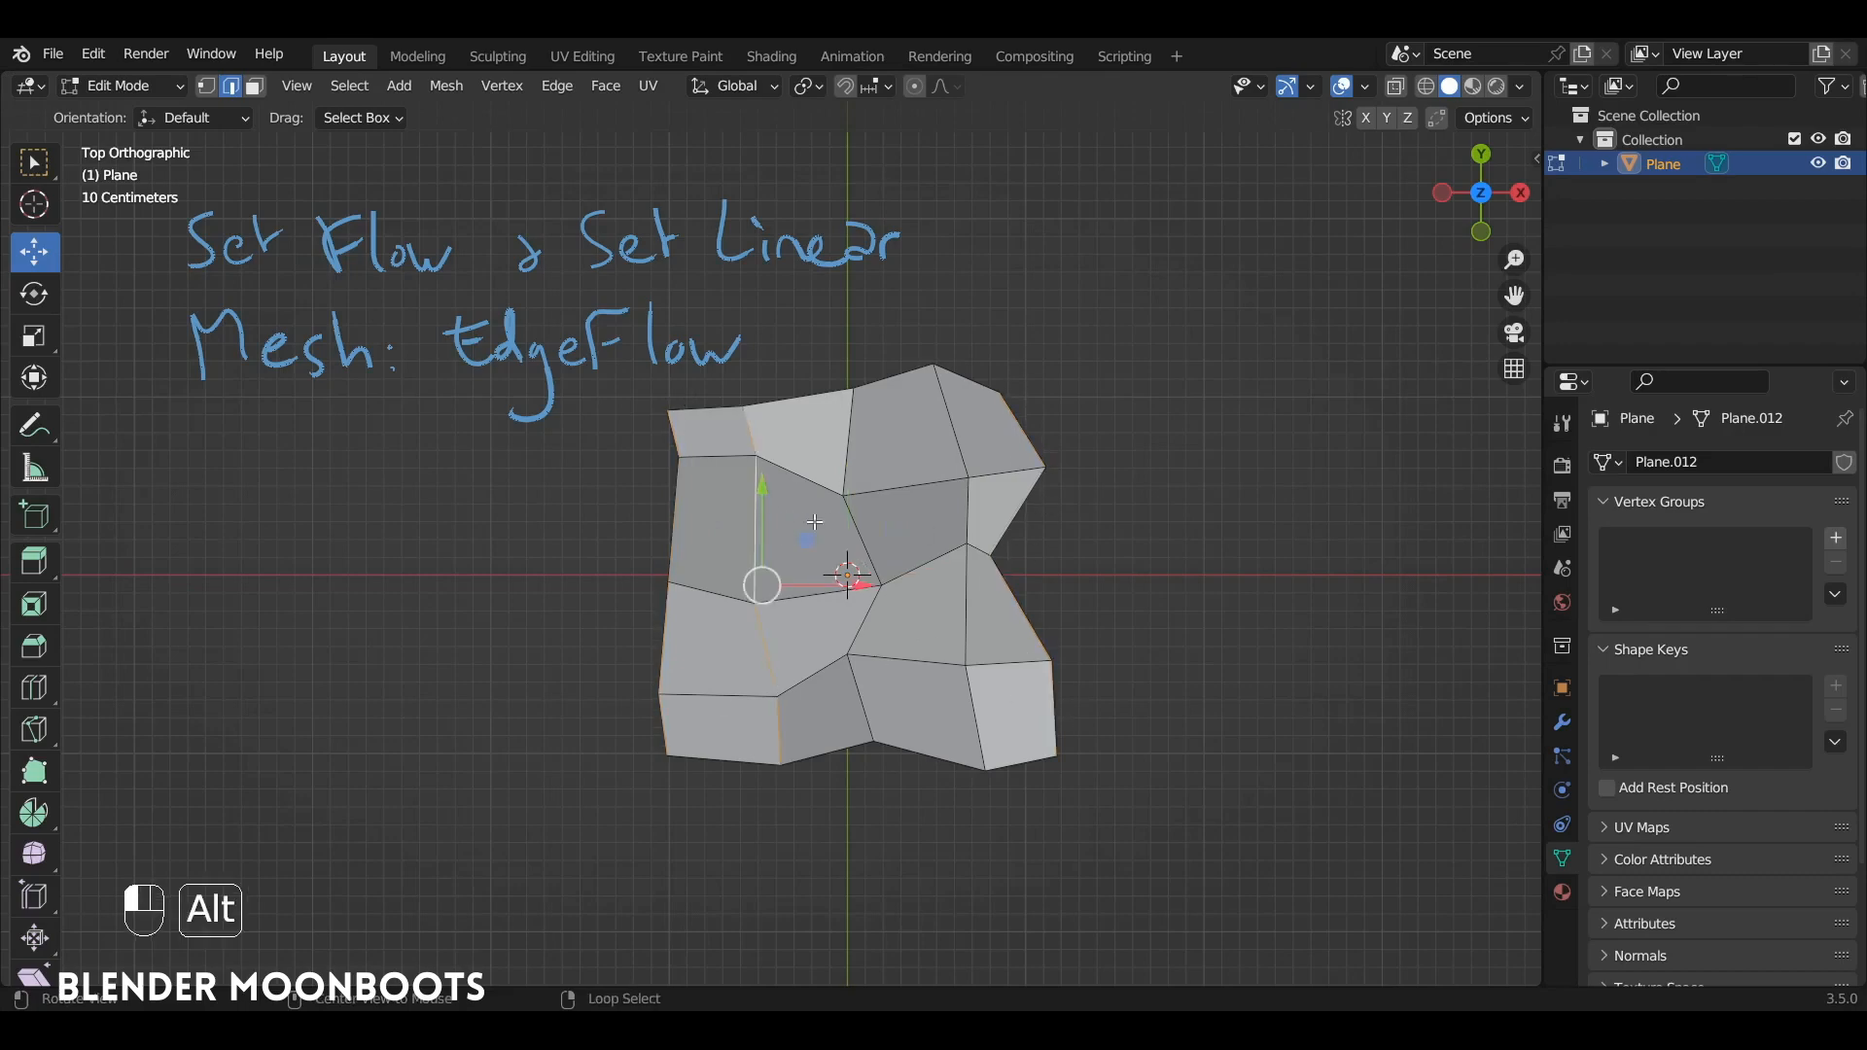
{"action": "left_click", "coordinate": [853, 527], "text": "alt+shift"}
{"action": "left_click", "coordinate": [966, 510], "text": "alt+shift"}
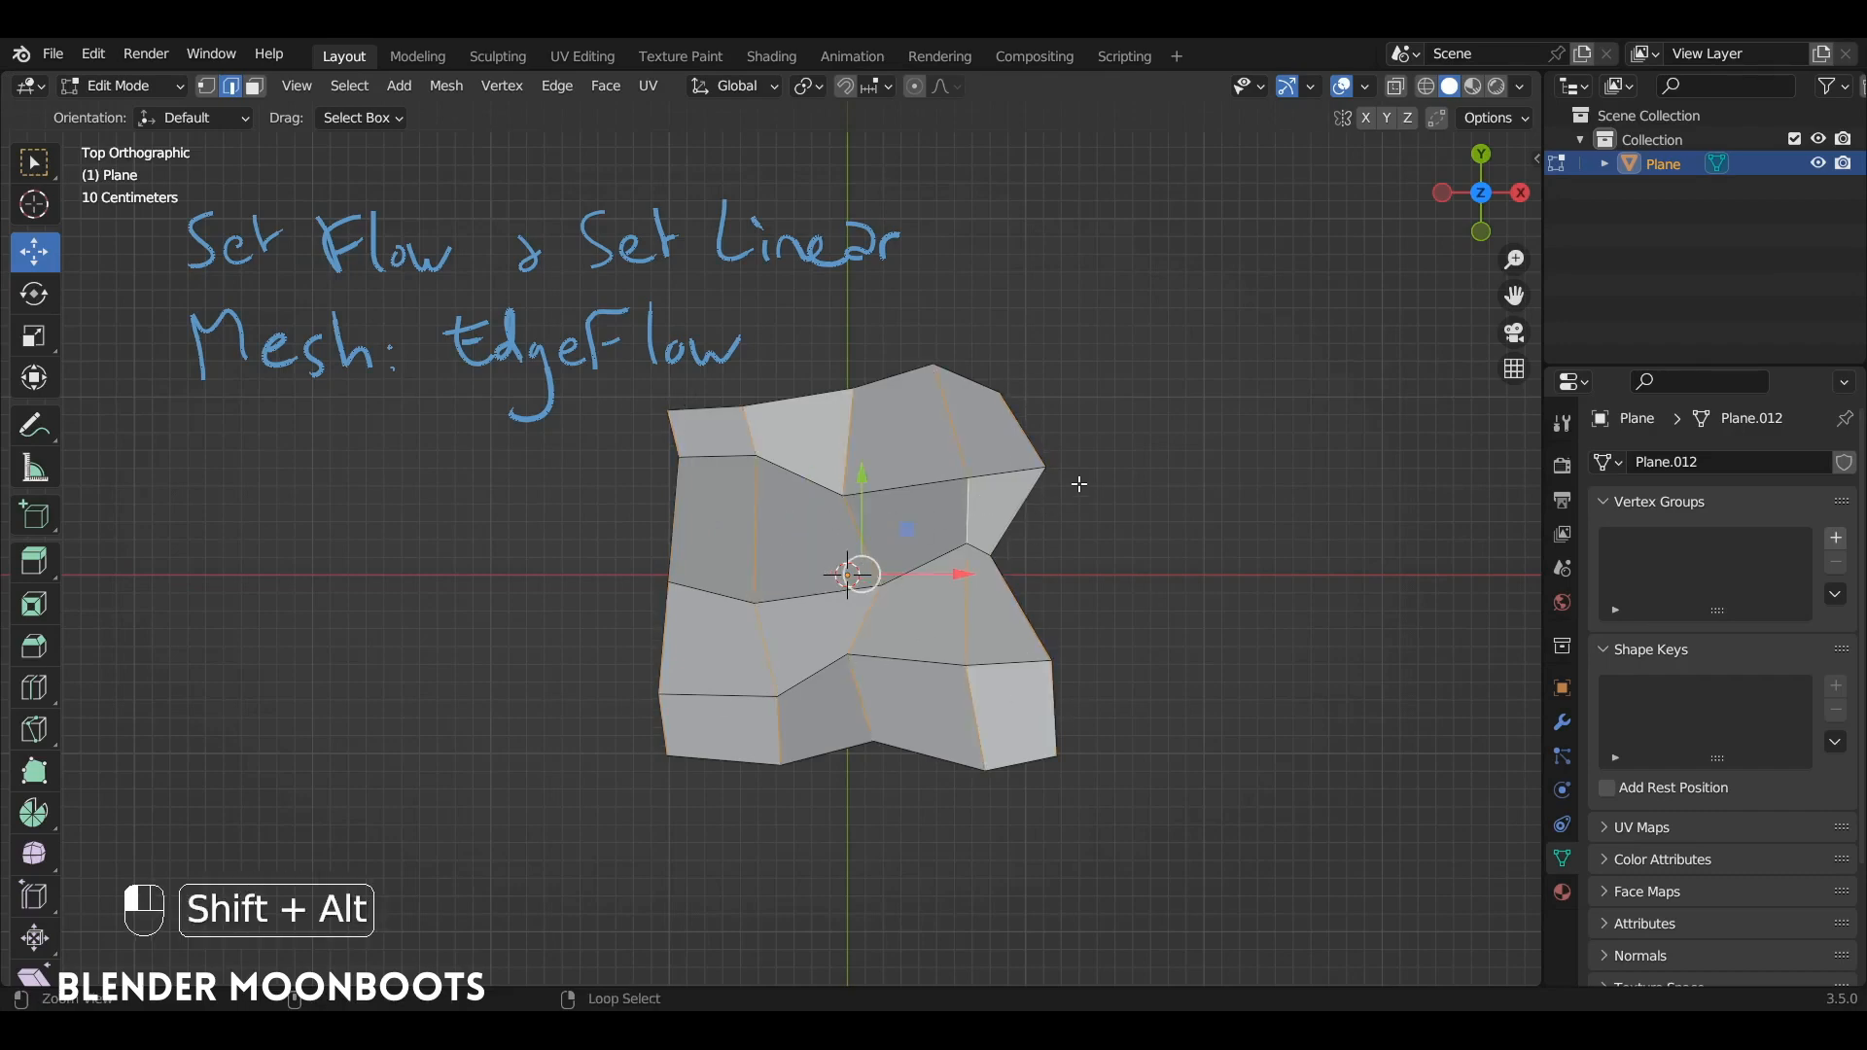
Step: Try EdgeFlow's Set Flow on the selected edge loops with 32 iterations
{"action": "right_click", "coordinate": [1139, 184]}
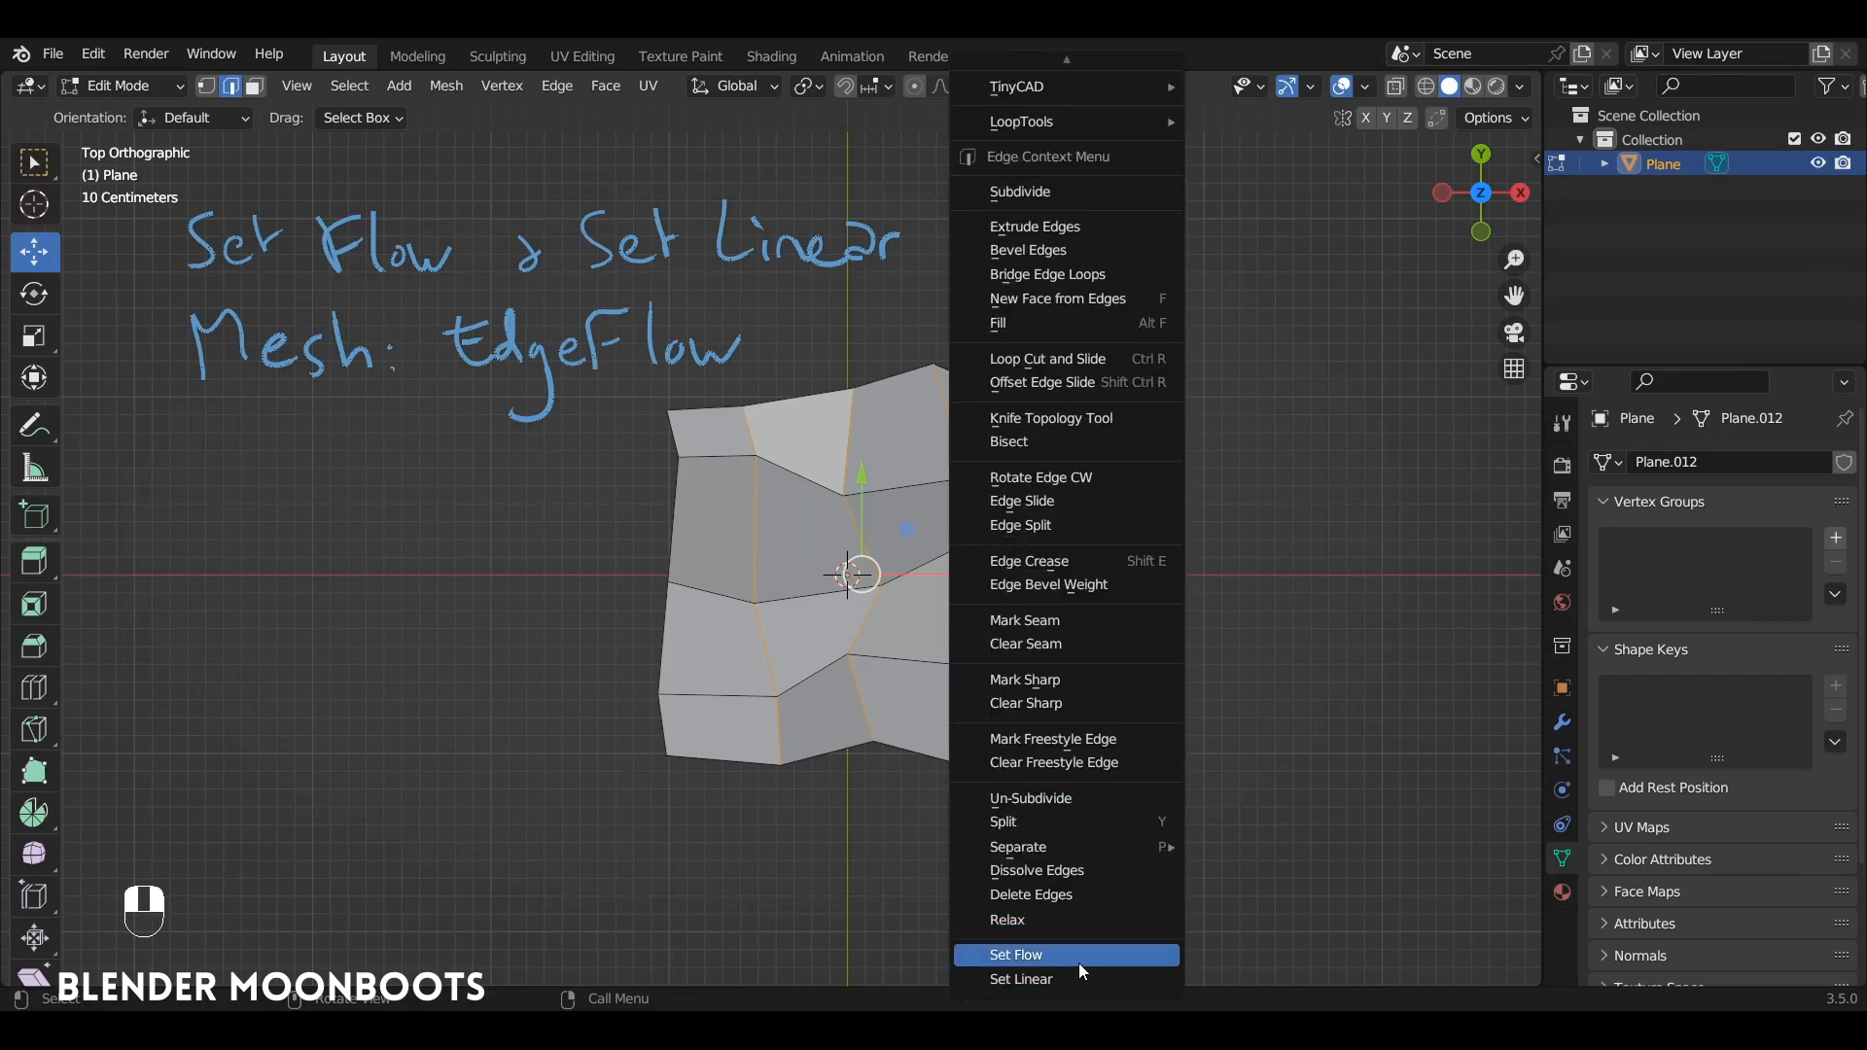
{"action": "left_click", "coordinate": [1102, 957]}
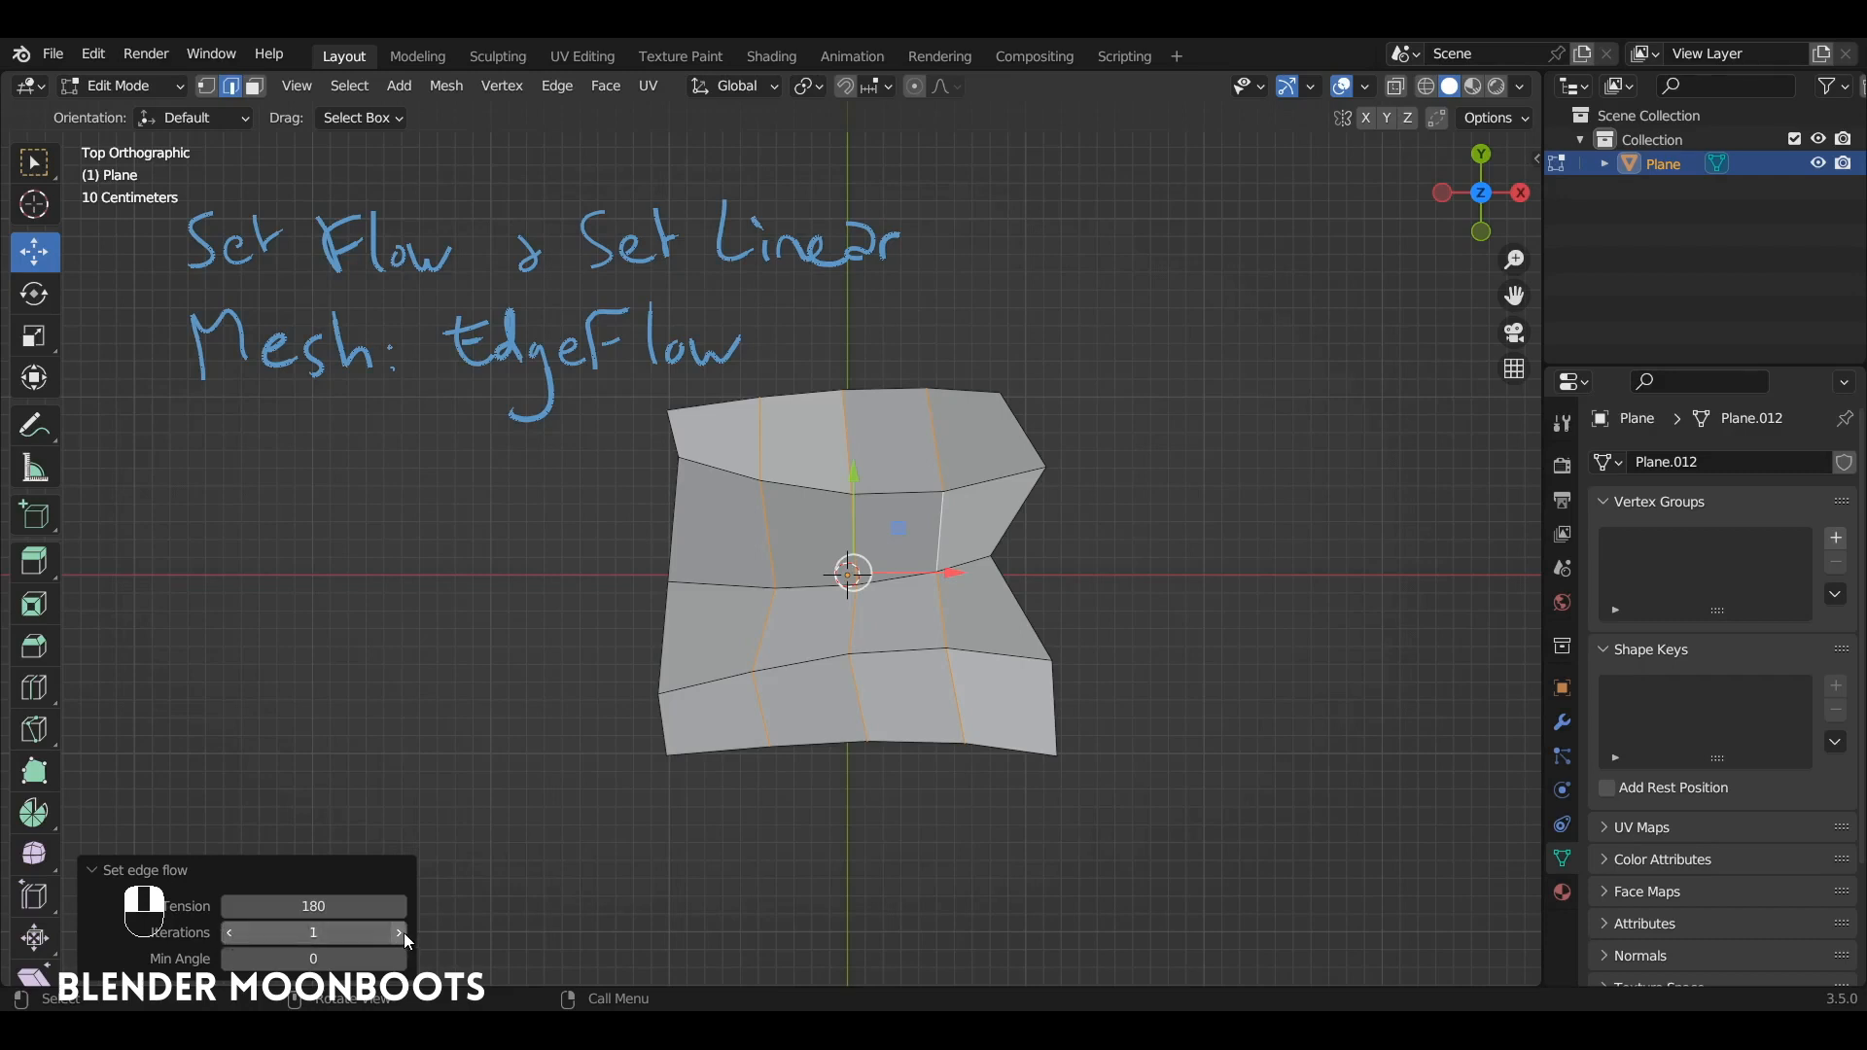
{"action": "left_click_drag", "start_coordinate": [405, 934], "coordinate": [830, 906]}
{"action": "left_click_drag", "start_coordinate": [1046, 908], "coordinate": [1046, 907]}
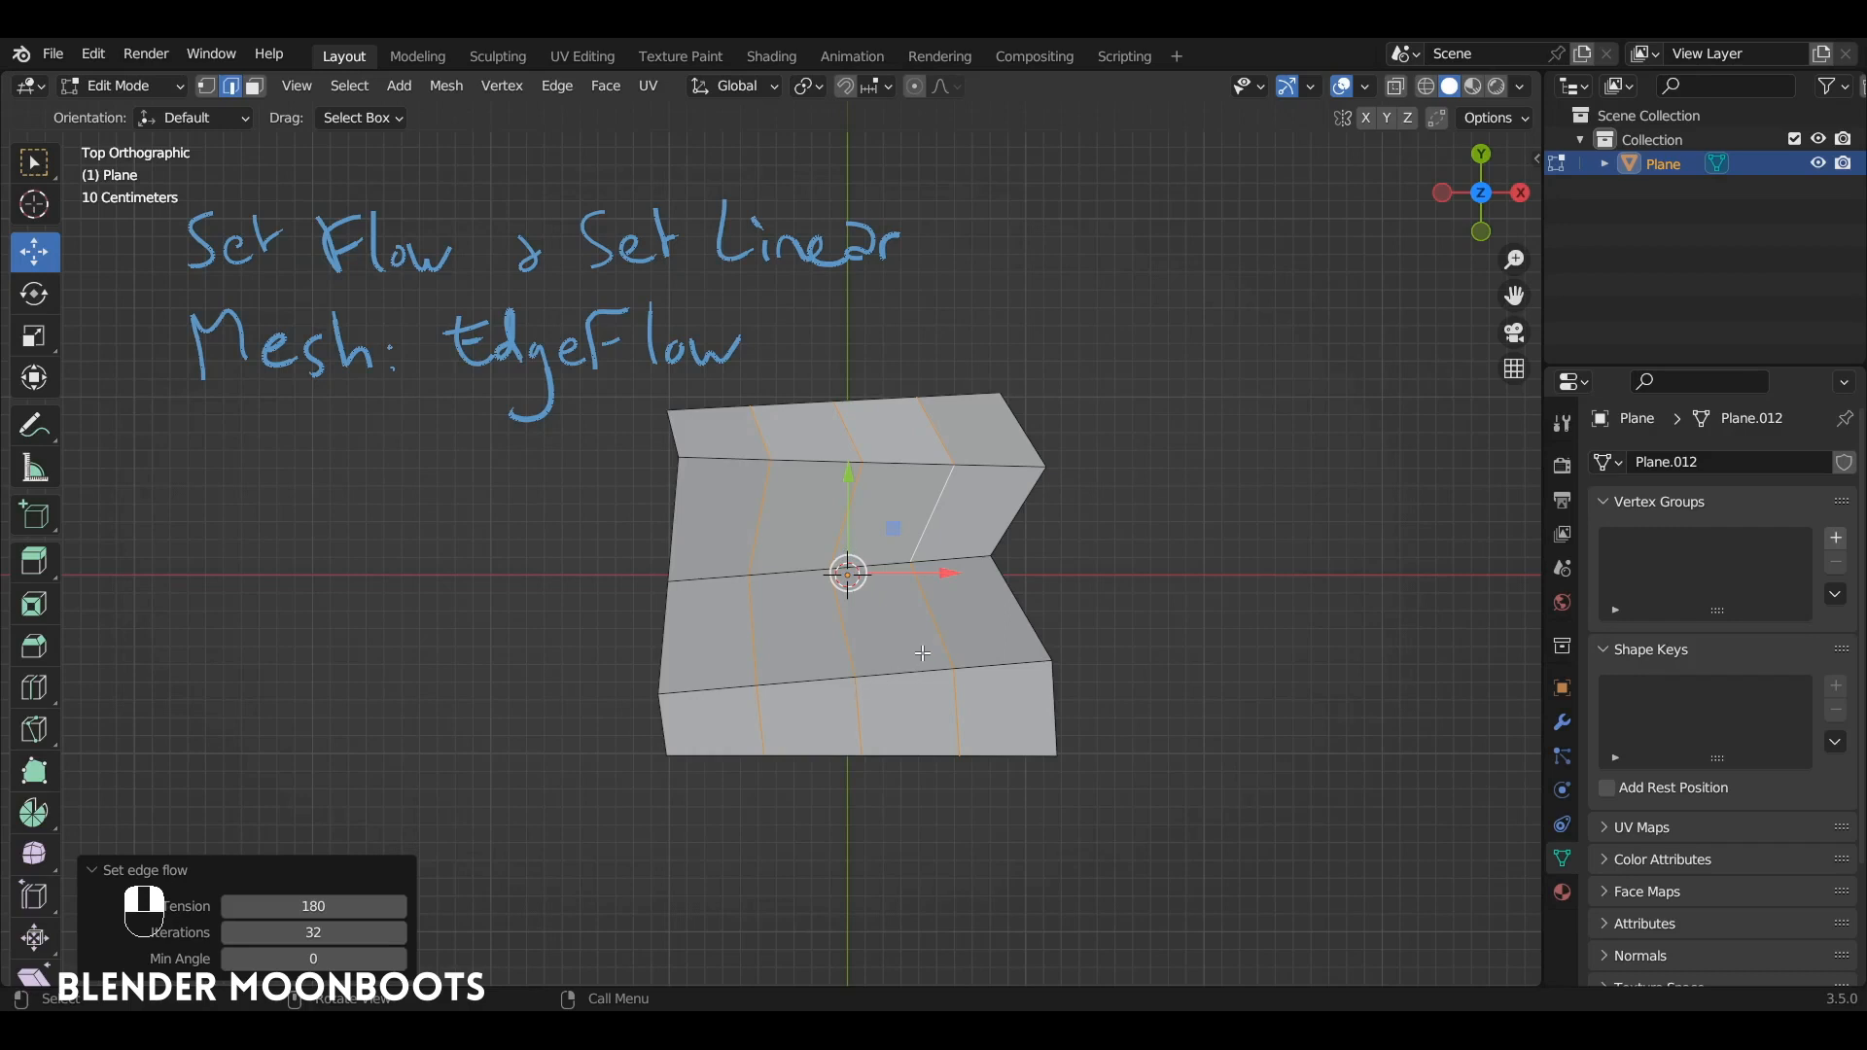
{"action": "key", "text": "ctrl+z"}
{"action": "key", "text": "ctrl+z"}
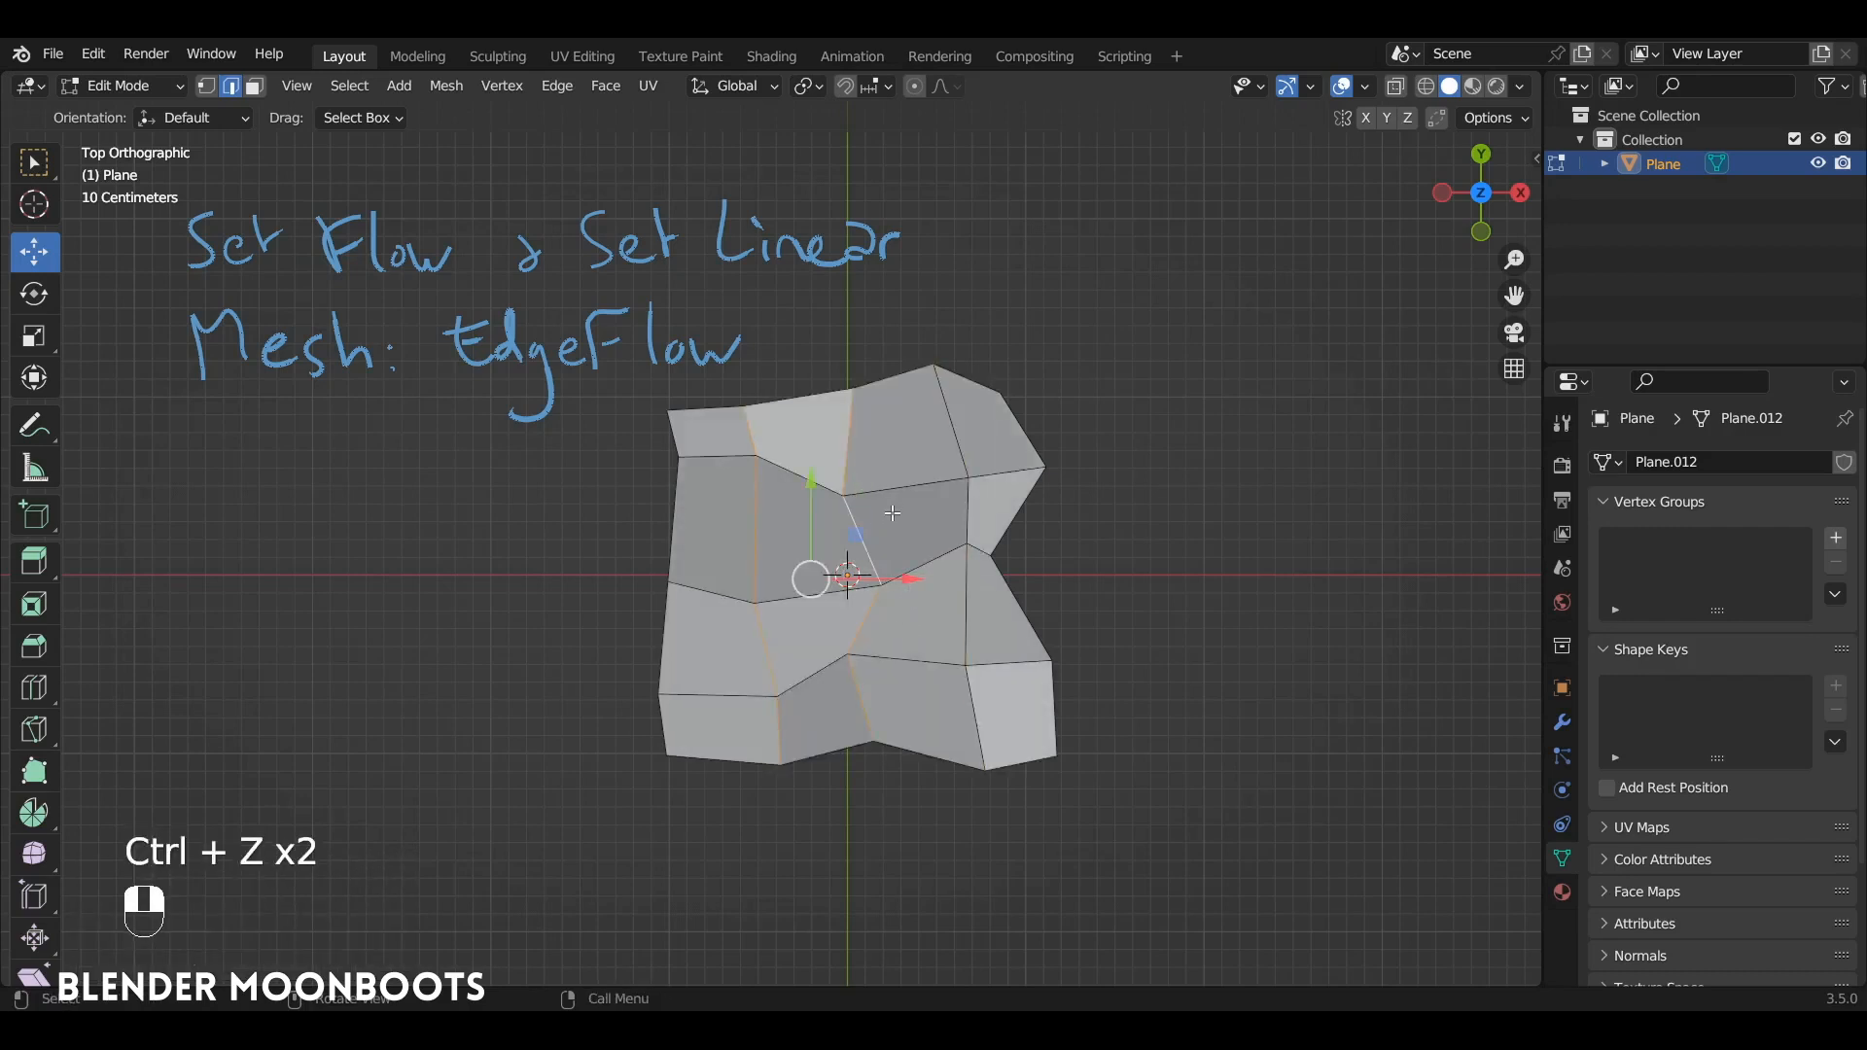
Step: Try Set Linear on the entire plane mesh, with Space evenly enabled
{"action": "key", "text": "a"}
{"action": "right_click", "coordinate": [1029, 249]}
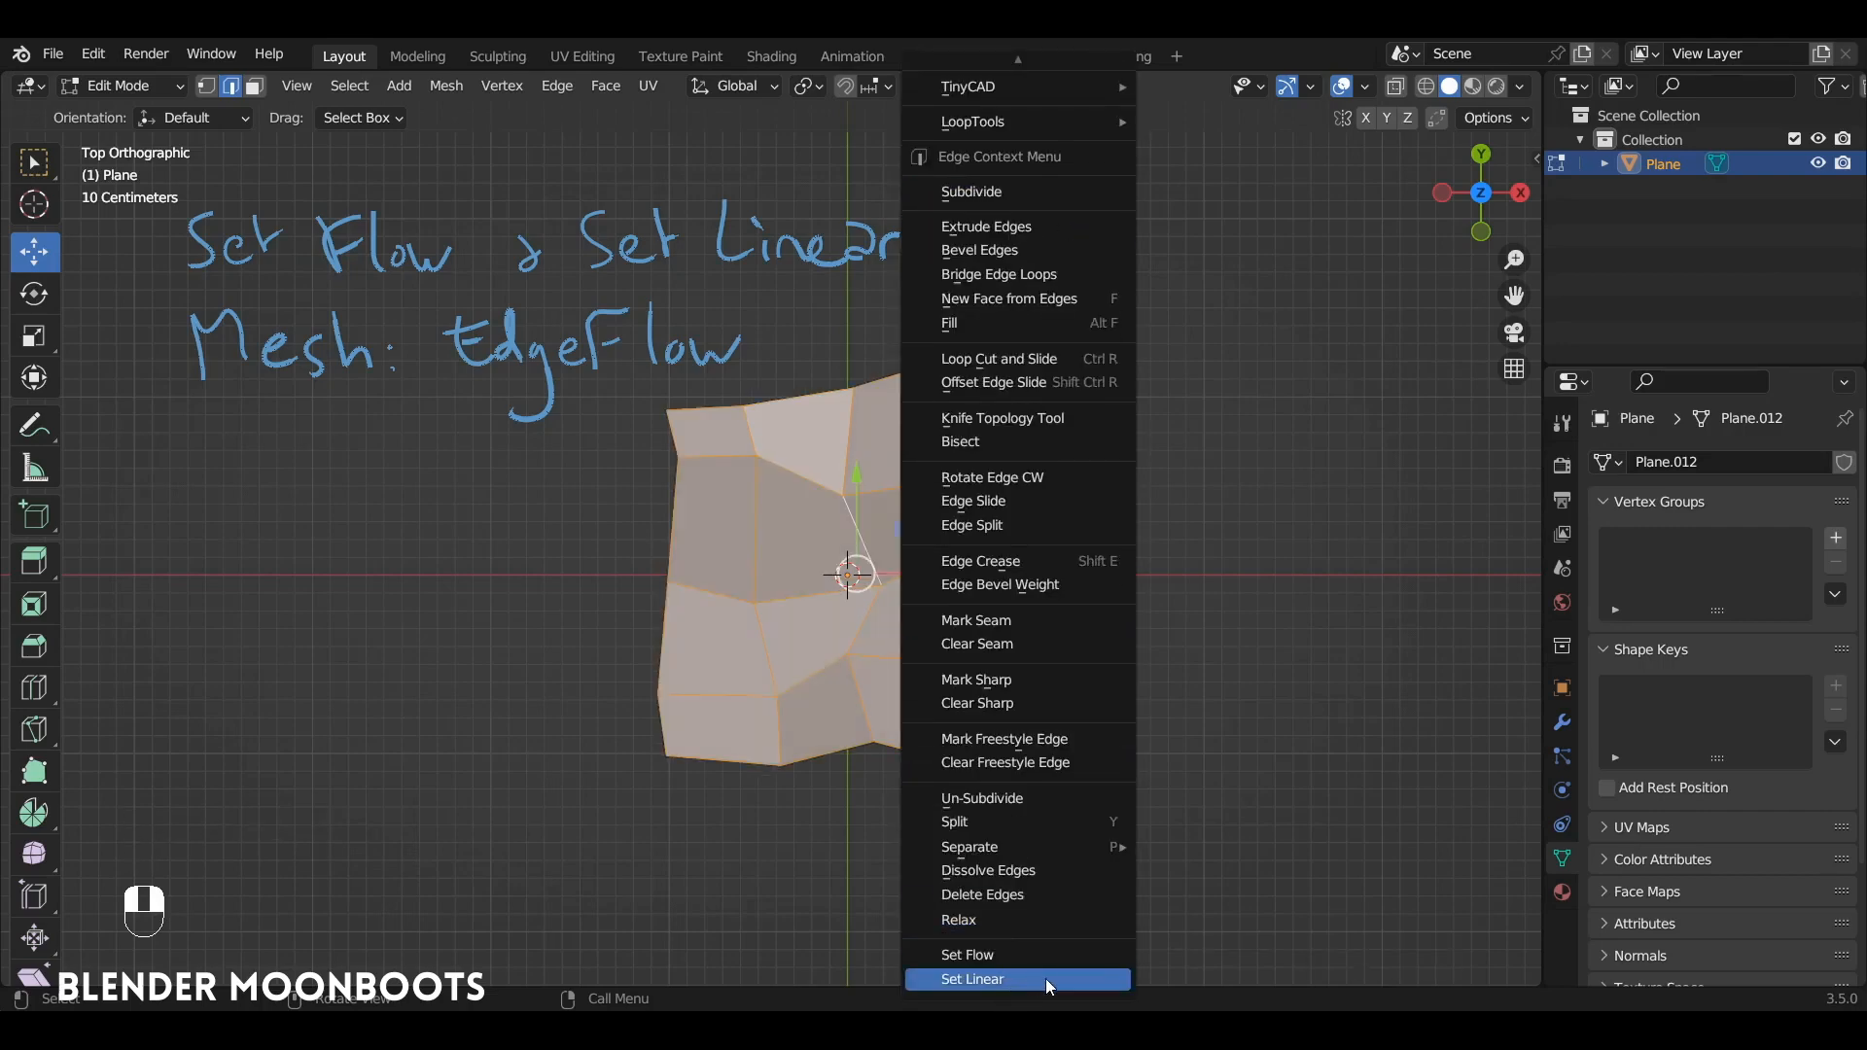
{"action": "left_click", "coordinate": [1048, 977]}
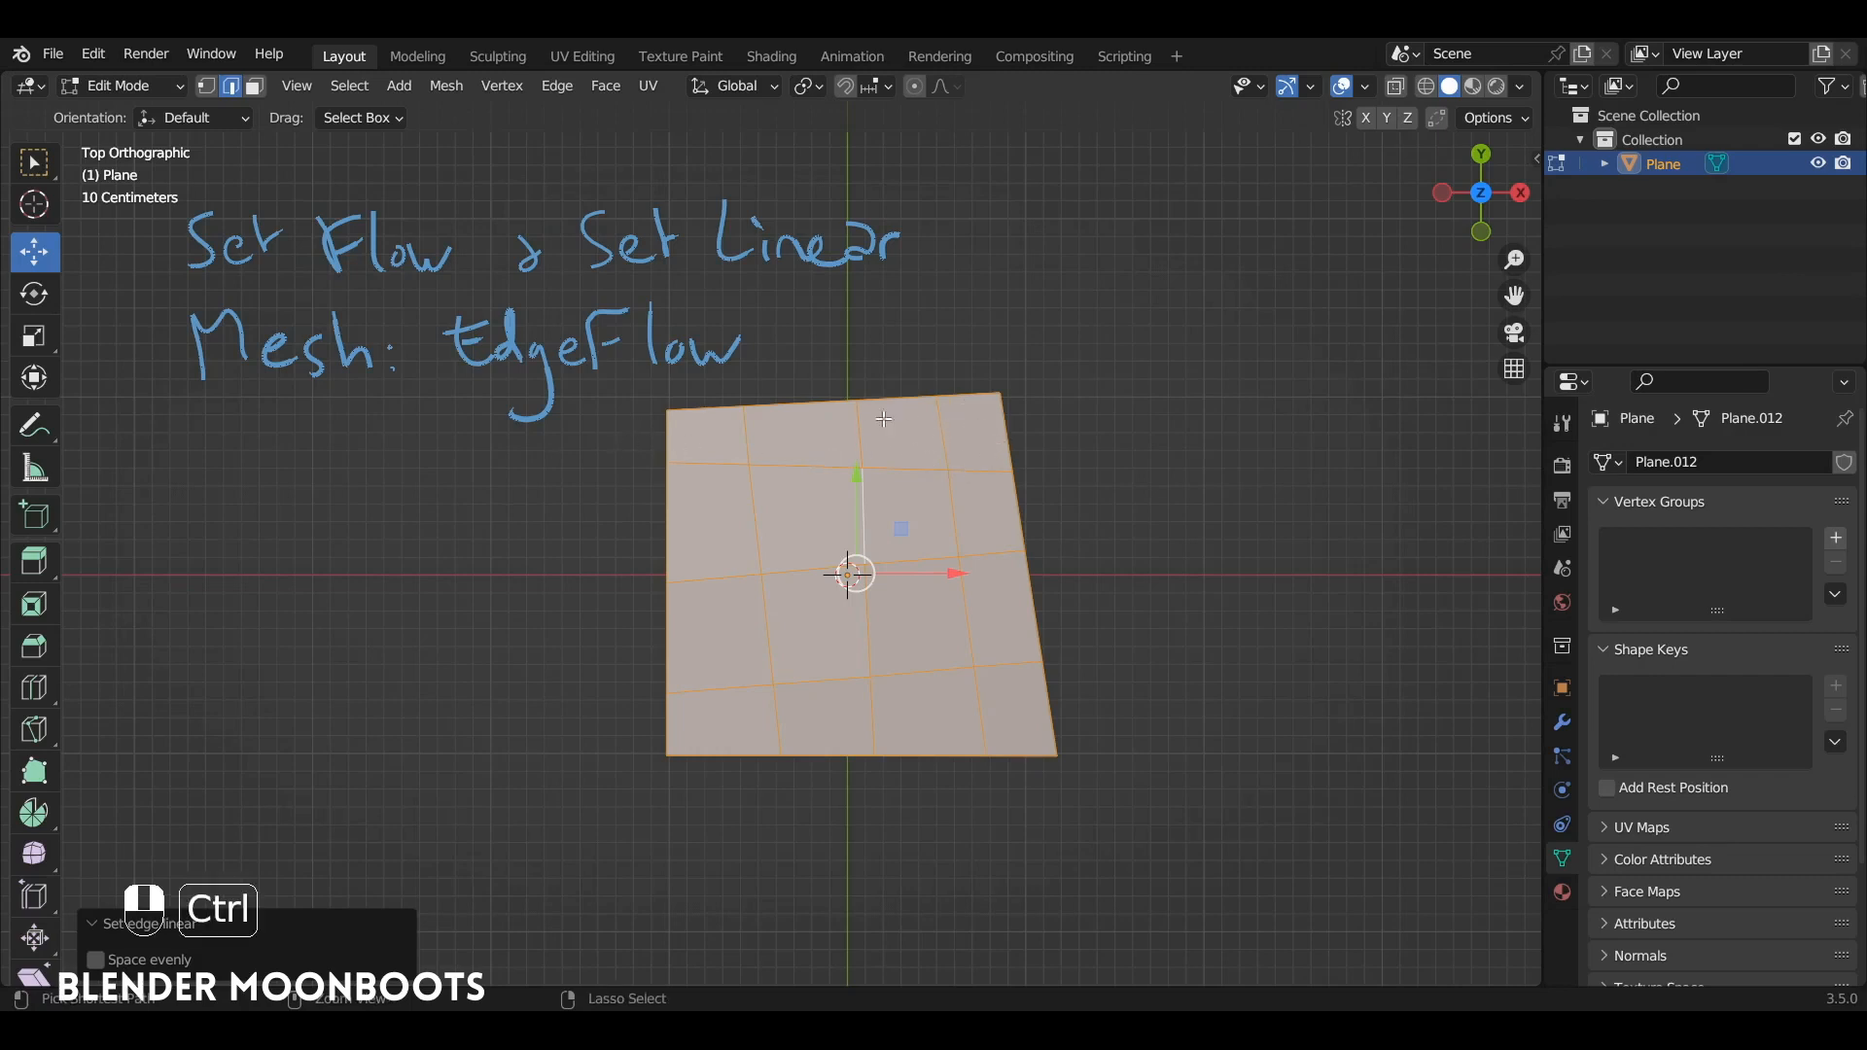
{"action": "key", "text": "ctrl+z"}
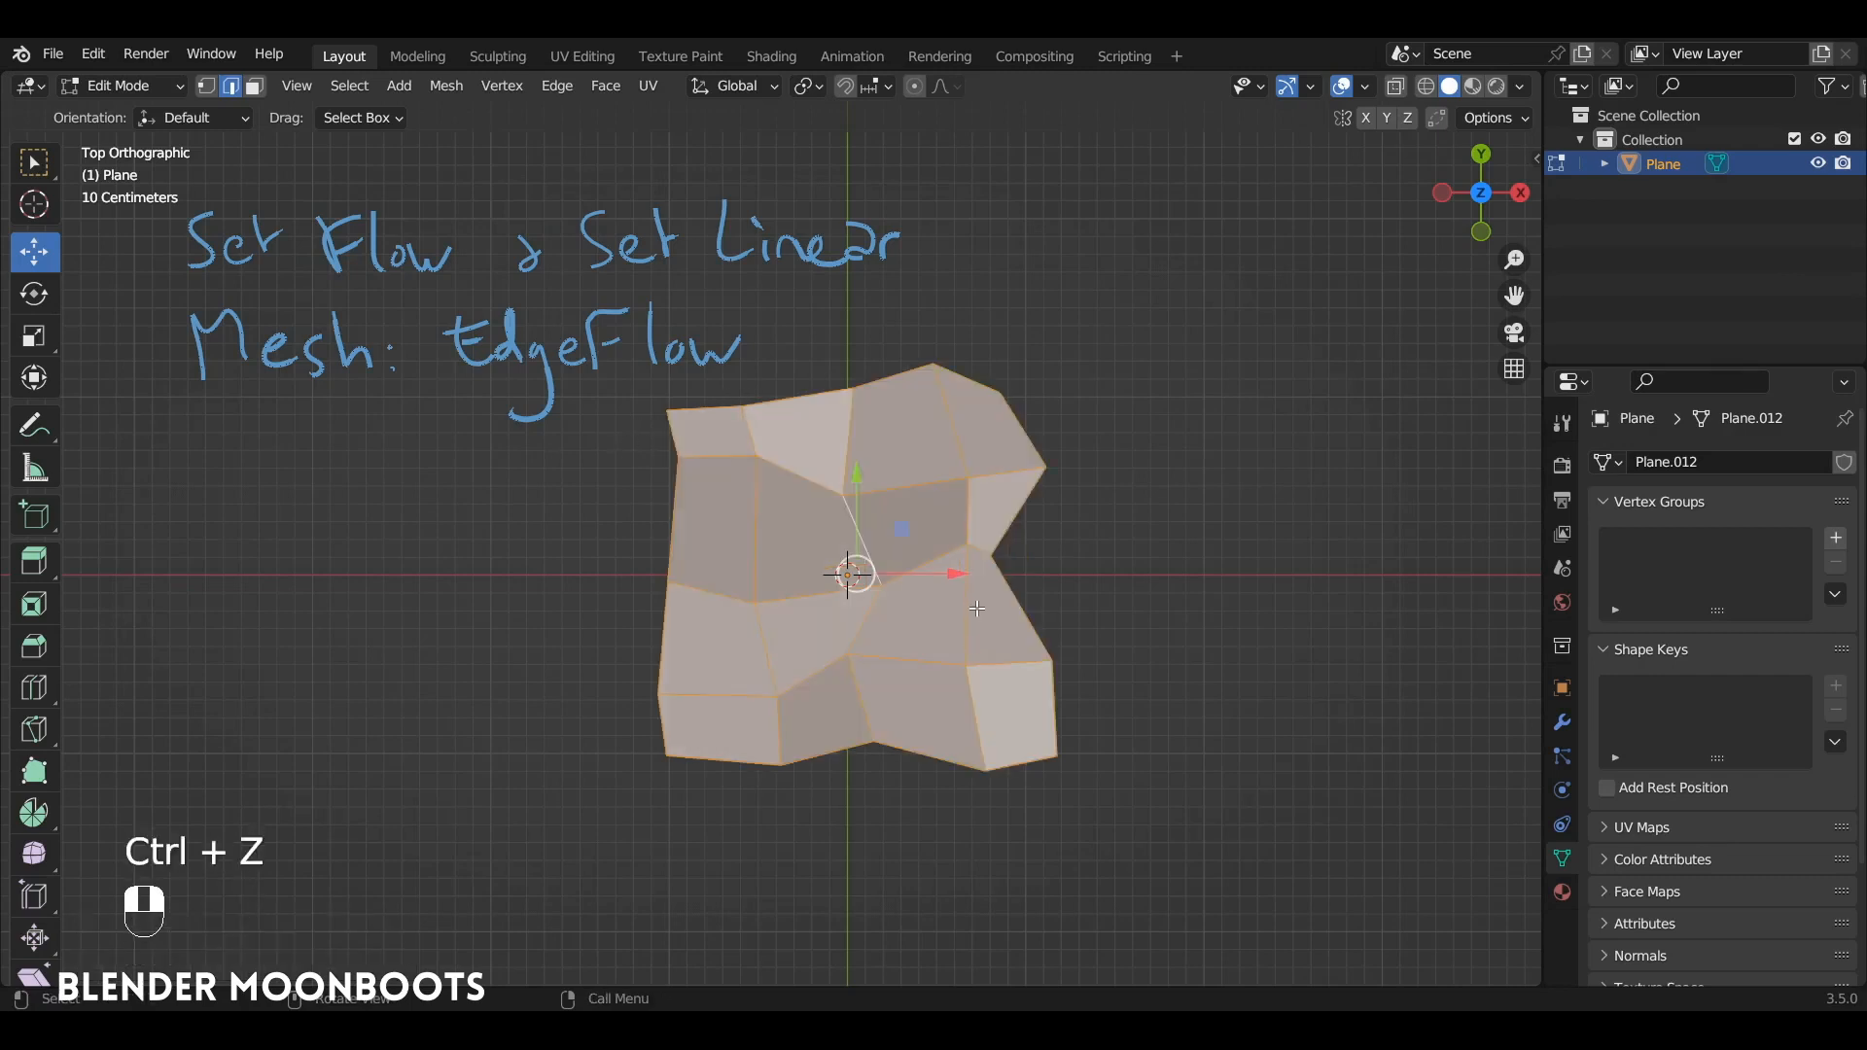
{"action": "key", "text": "ctrl+shift+z"}
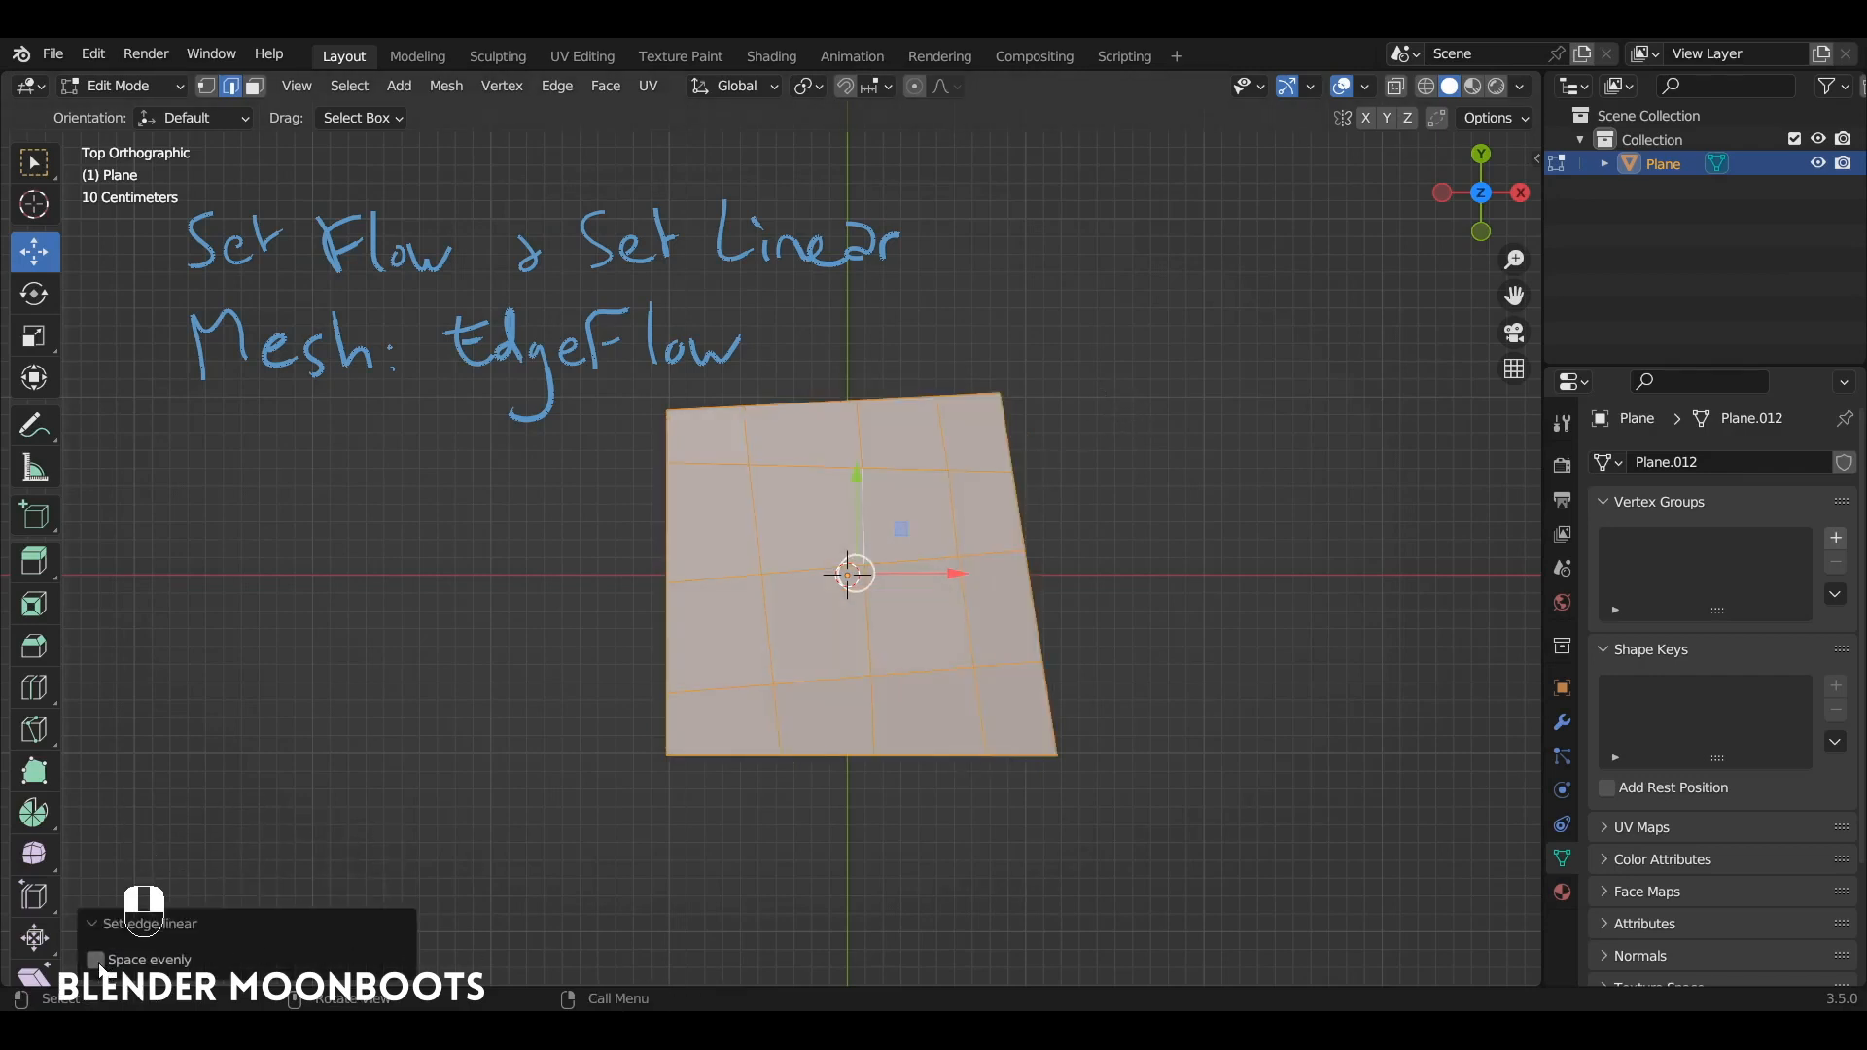
{"action": "left_click", "coordinate": [97, 960]}
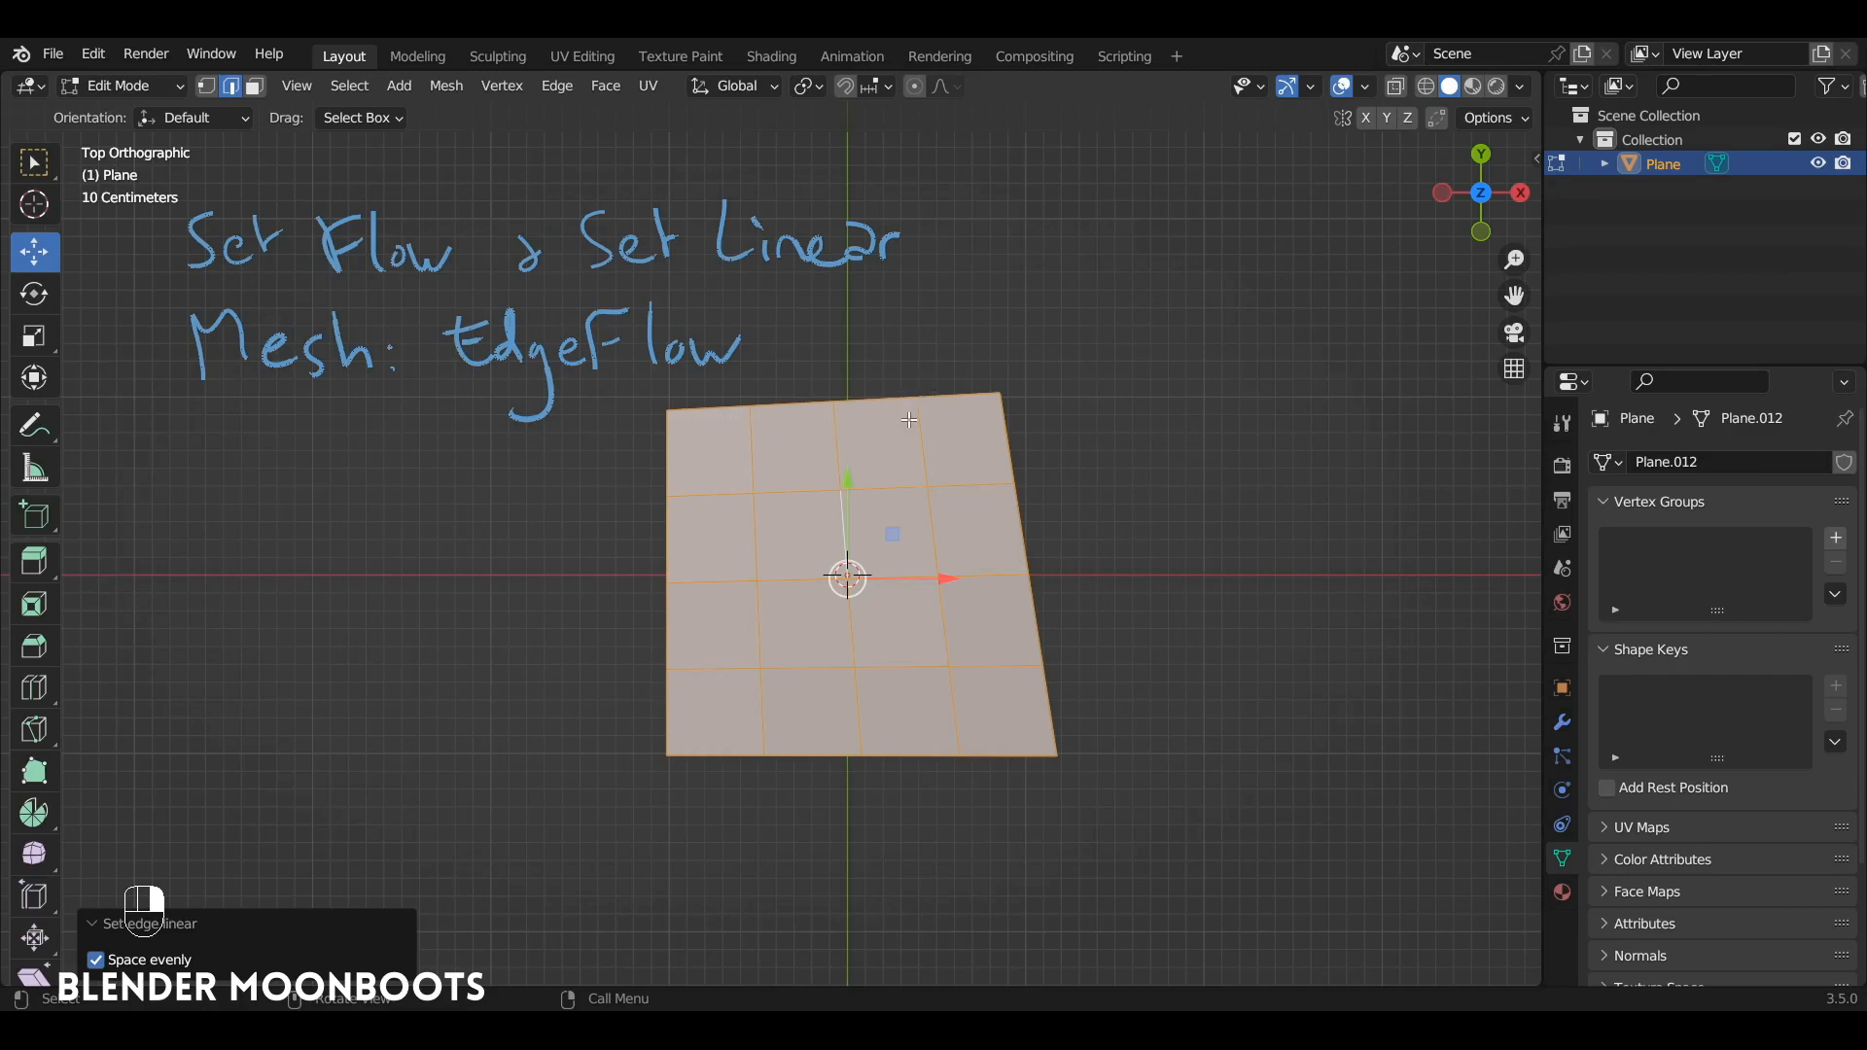
{"action": "key", "text": "ctrl+z"}
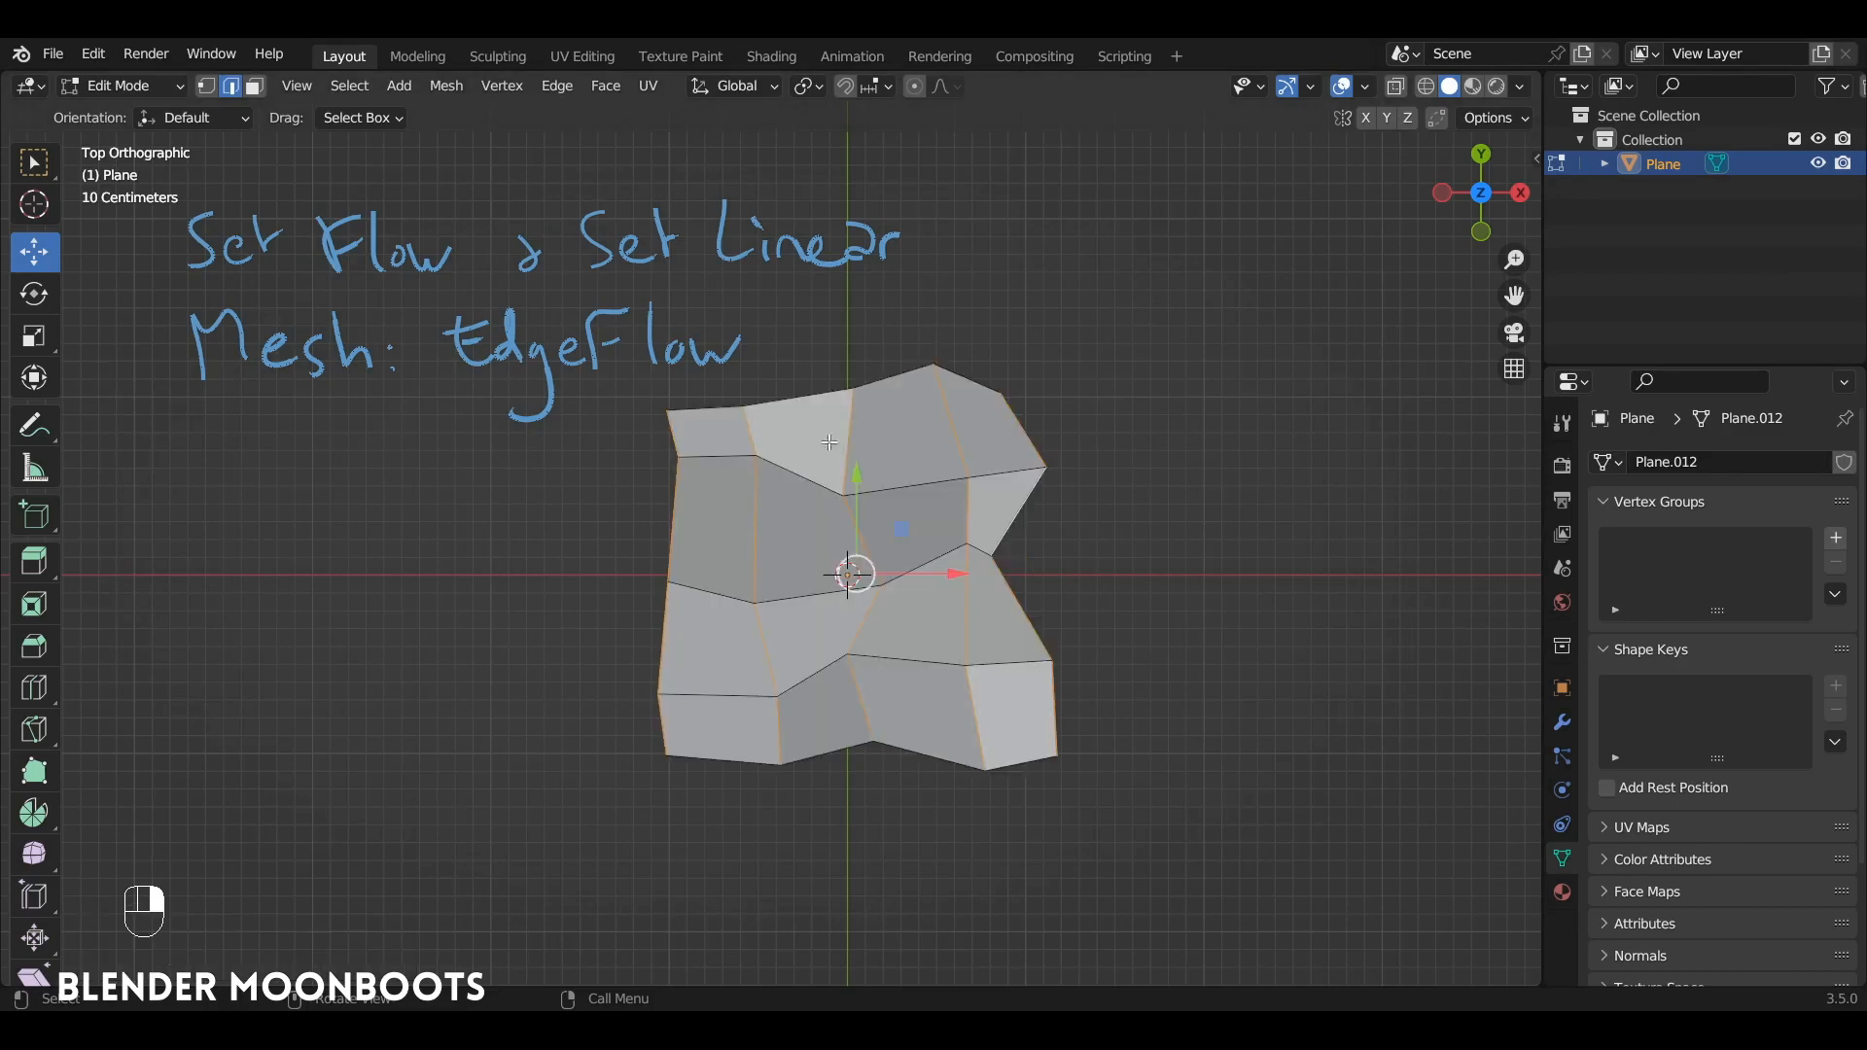
Step: Try Set Linear with Space evenly on only the lengthwise edge loops
{"action": "right_click", "coordinate": [1153, 263]}
{"action": "left_click", "coordinate": [1076, 977]}
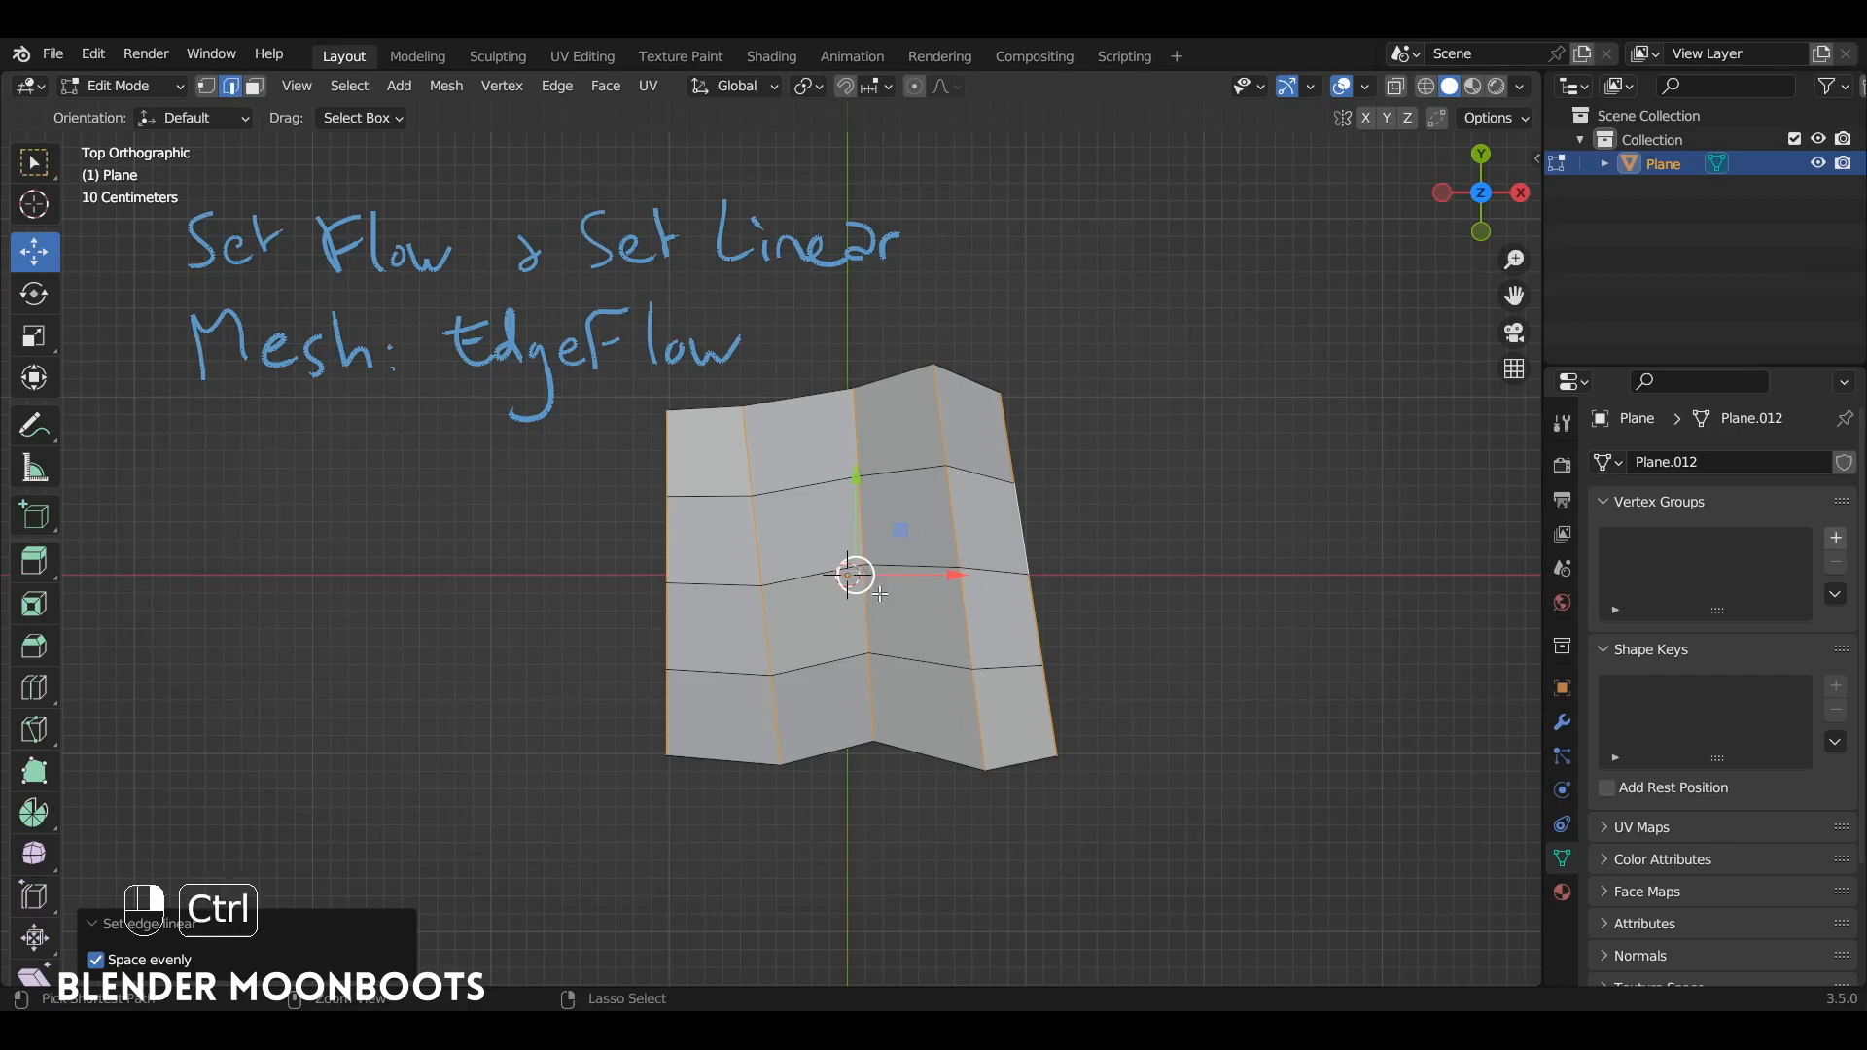
{"action": "key", "text": "ctrl+z"}
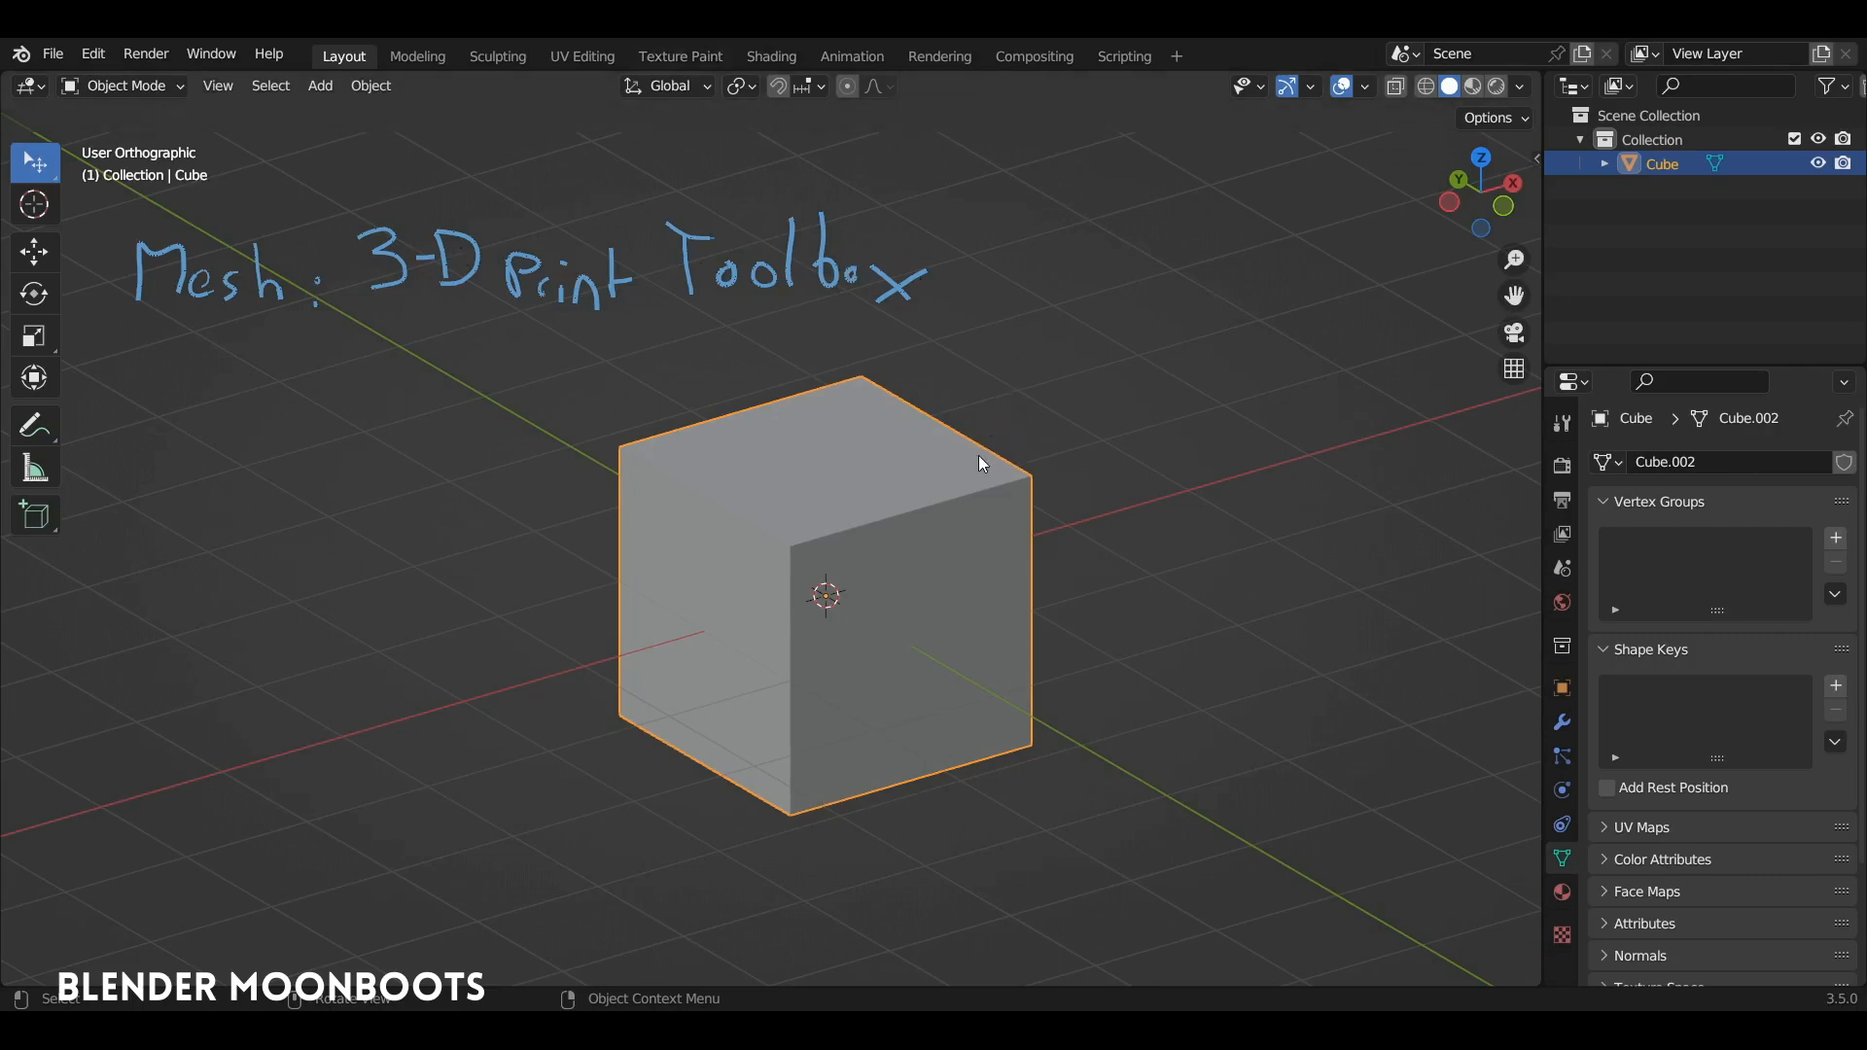
Step: Subdivide the whole cube in Edit Mode with 2 cuts and a Smoothness of 1
{"action": "mouse_move", "coordinate": [979, 458]}
{"action": "middle_mouse_down"}
{"action": "mouse_move", "coordinate": [1024, 429]}
{"action": "mouse_move", "coordinate": [1007, 436]}
{"action": "middle_mouse_up"}
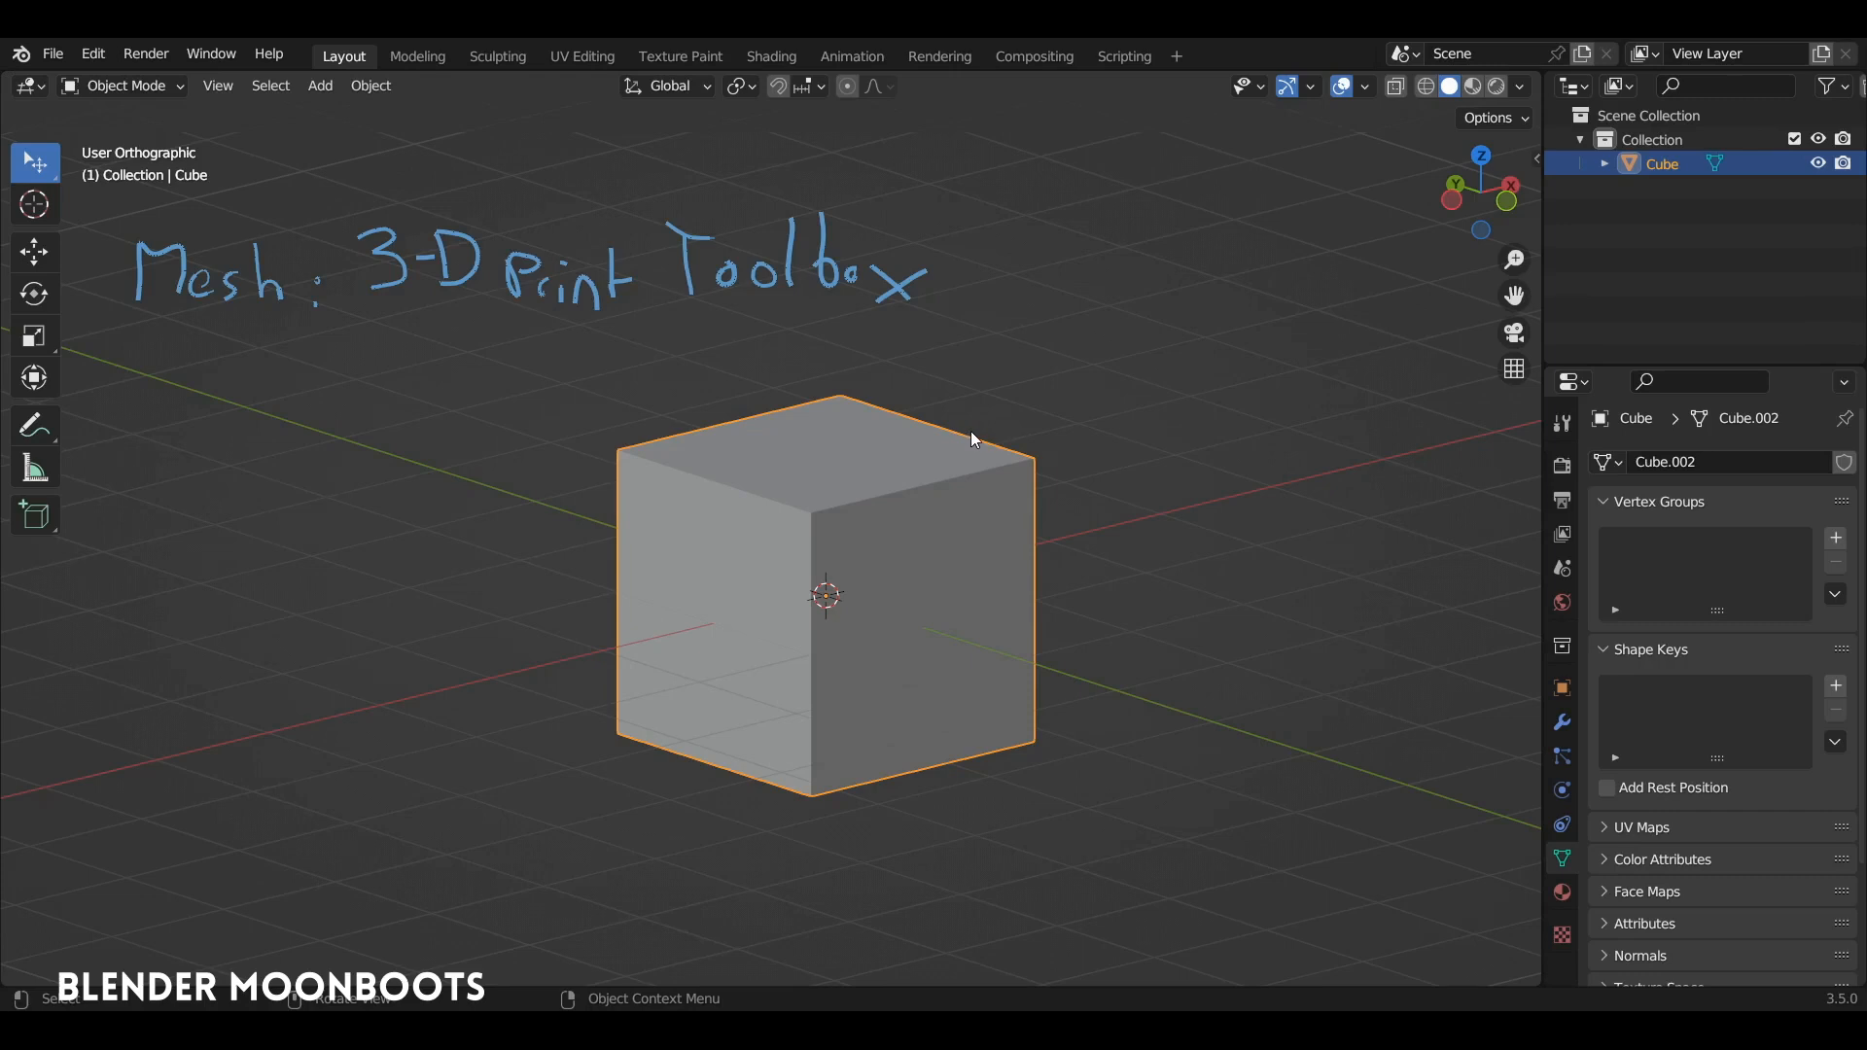
{"action": "mouse_move", "coordinate": [1006, 525]}
{"action": "middle_mouse_down"}
{"action": "mouse_move", "coordinate": [957, 527]}
{"action": "mouse_move", "coordinate": [995, 521]}
{"action": "middle_mouse_up"}
{"action": "key", "text": "Tab"}
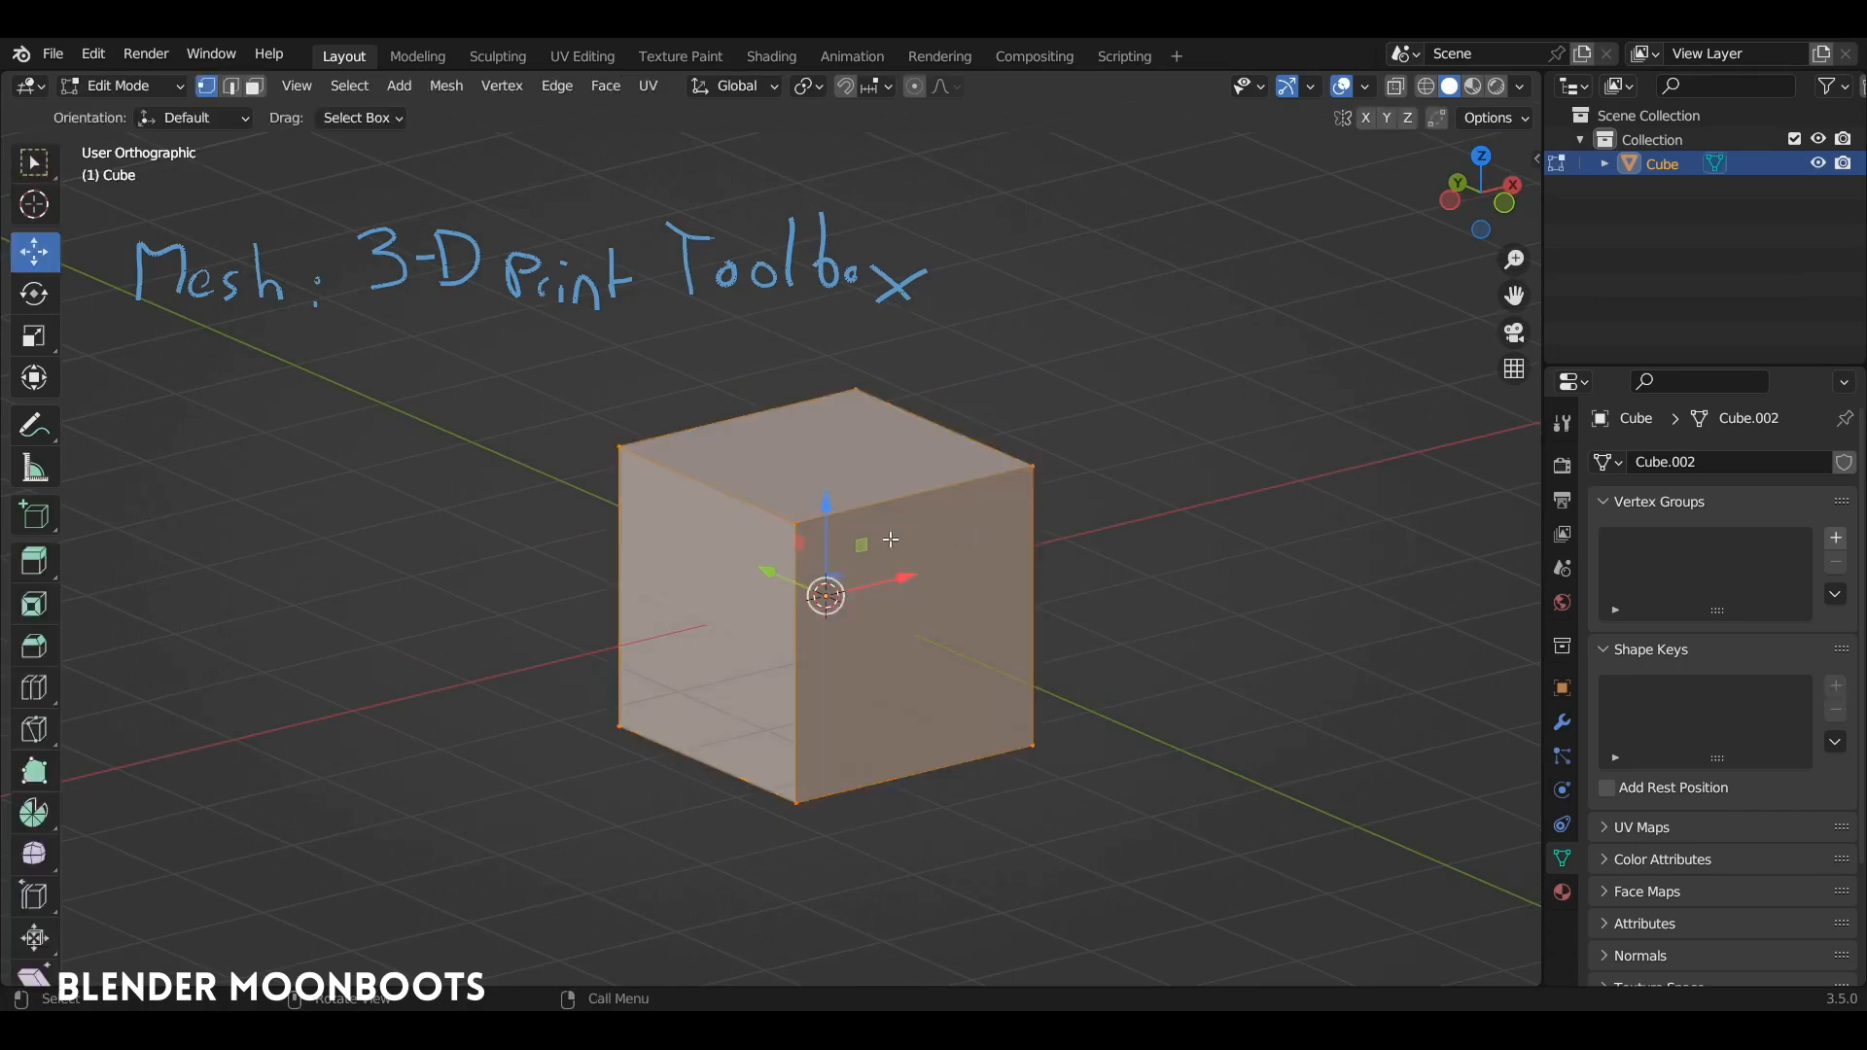
{"action": "key", "text": "n"}
{"action": "right_click", "coordinate": [831, 449]}
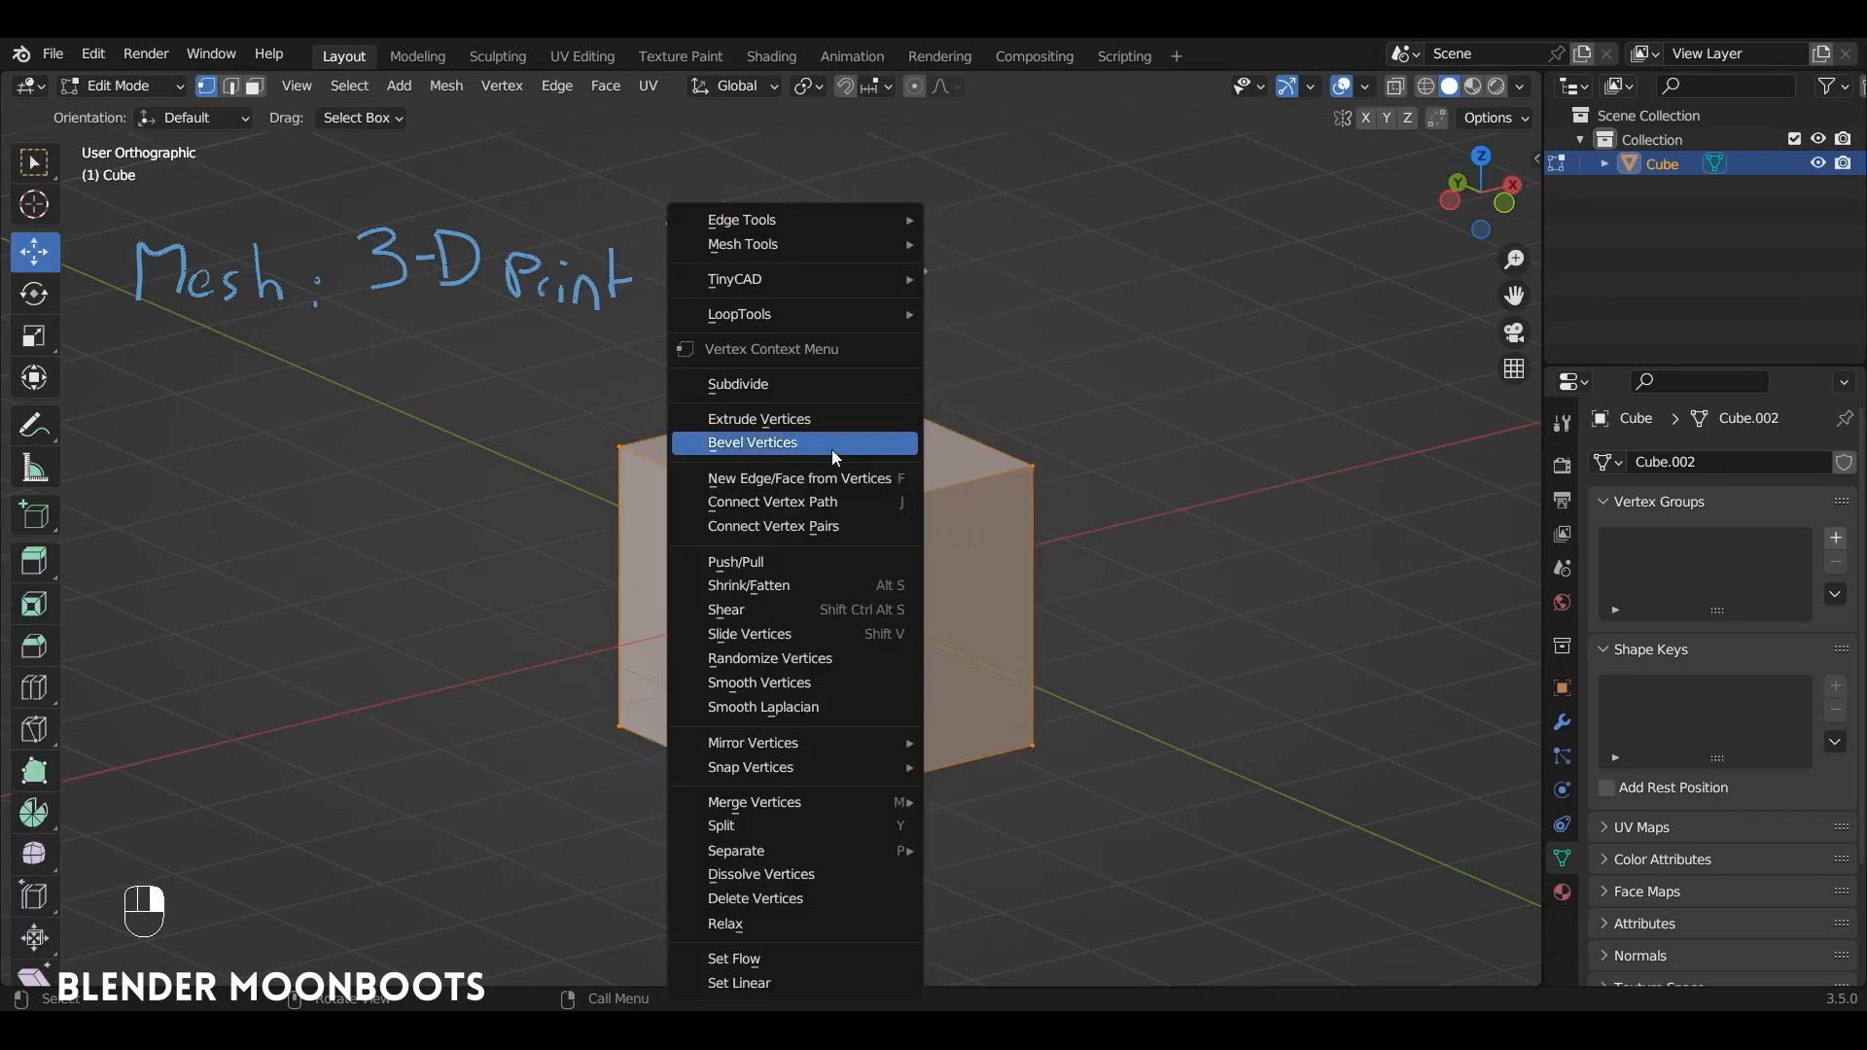
{"action": "left_click", "coordinate": [805, 384]}
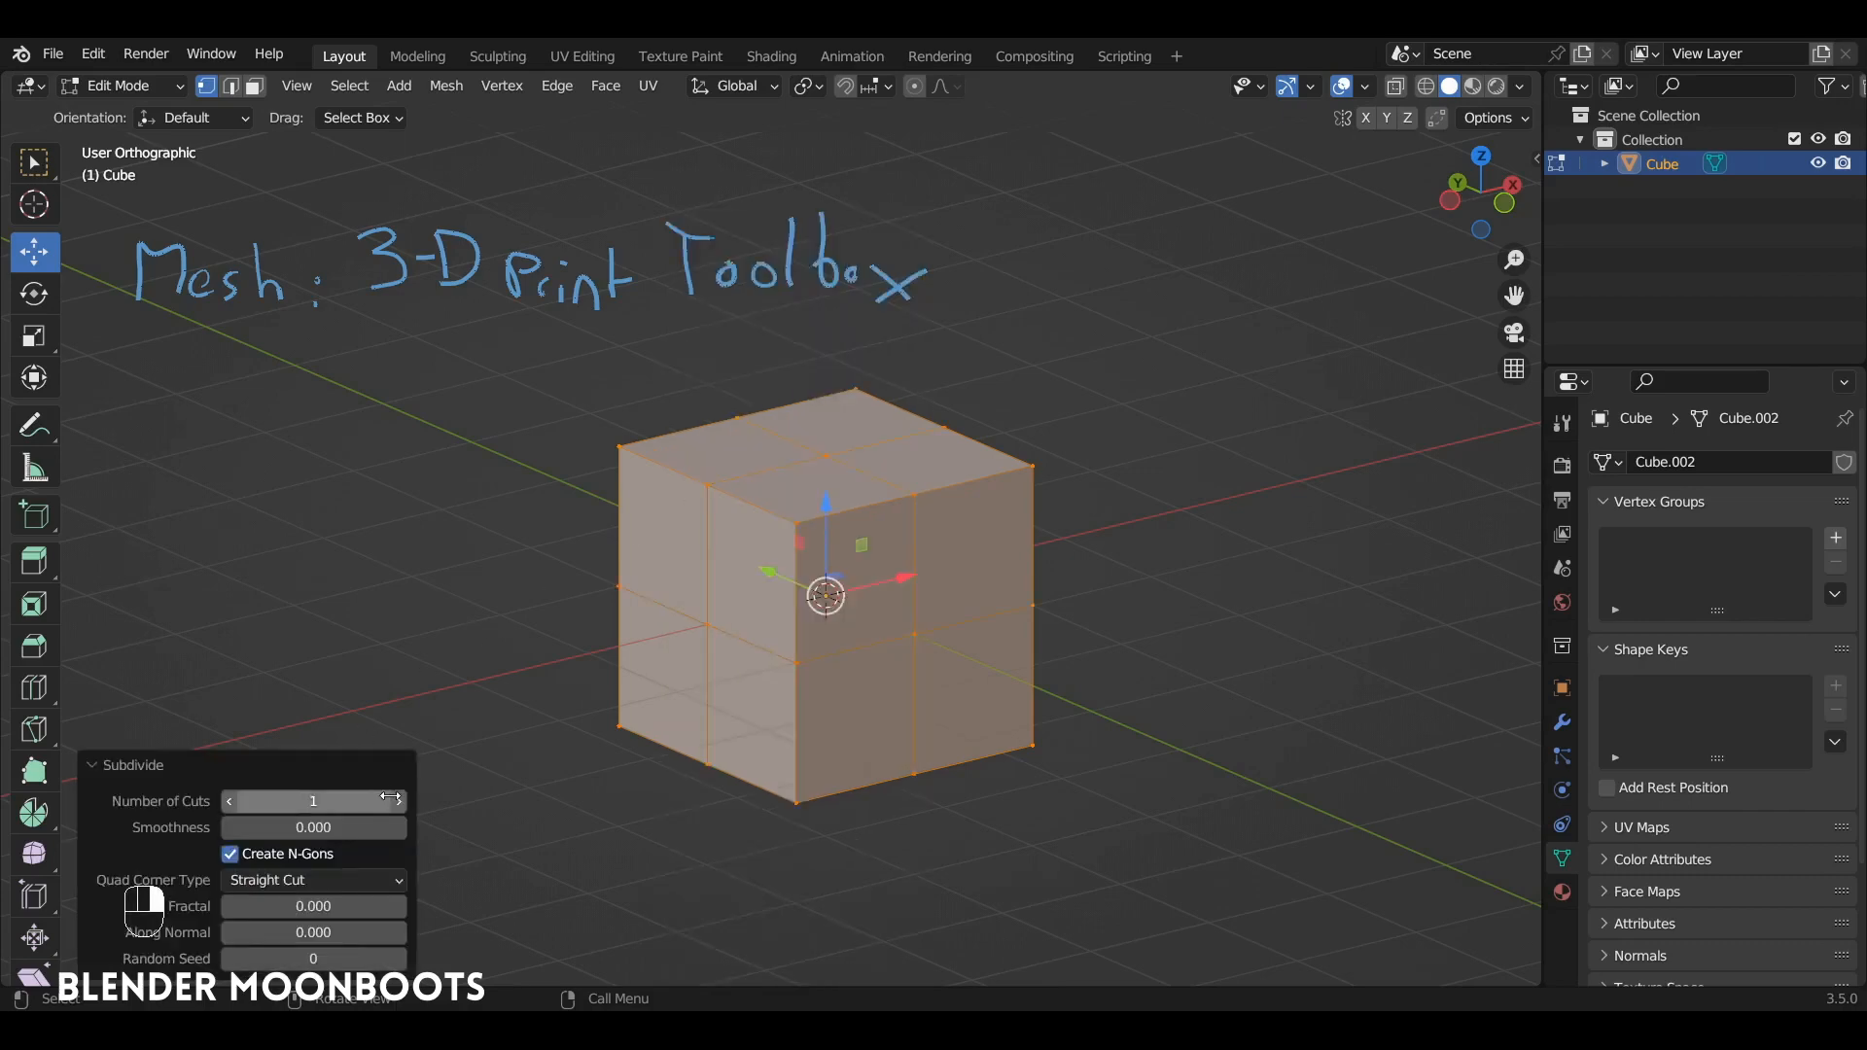
{"action": "left_click", "coordinate": [401, 800]}
{"action": "left_click", "coordinate": [367, 818]}
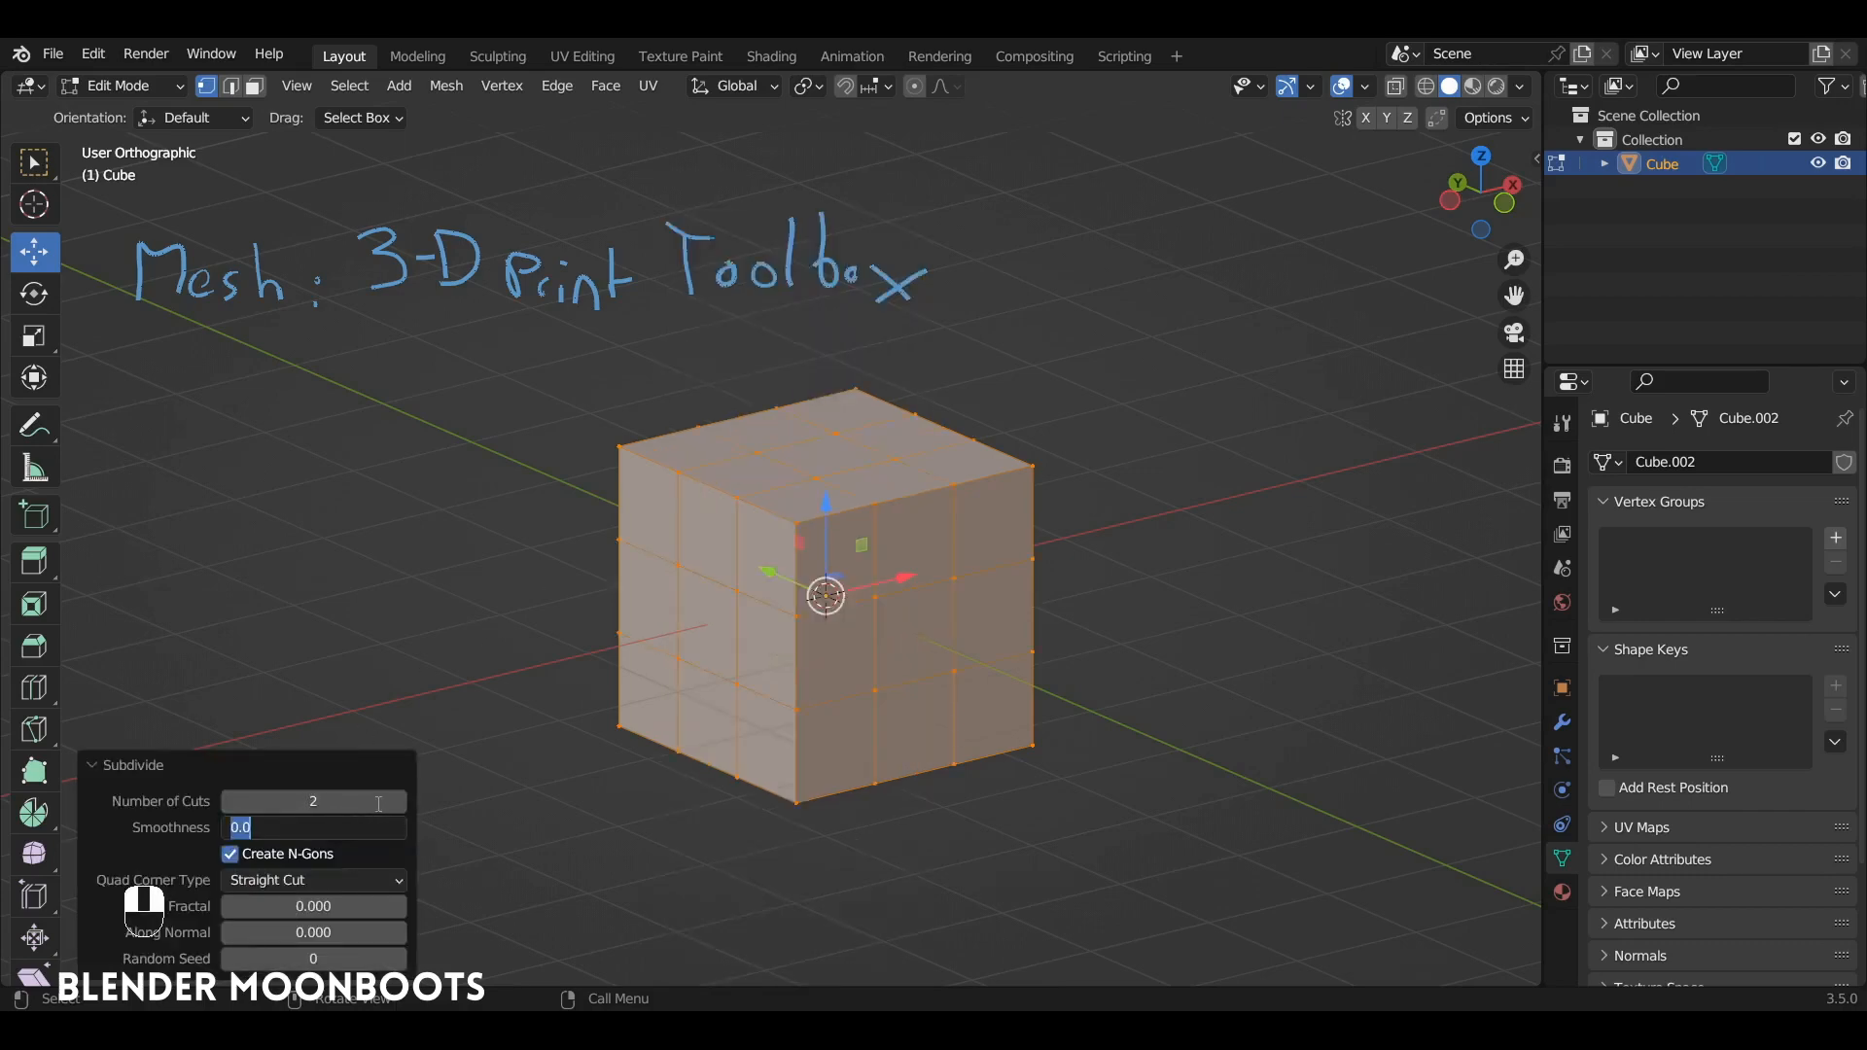
{"action": "type", "text": "1"}
{"action": "key", "text": "Return"}
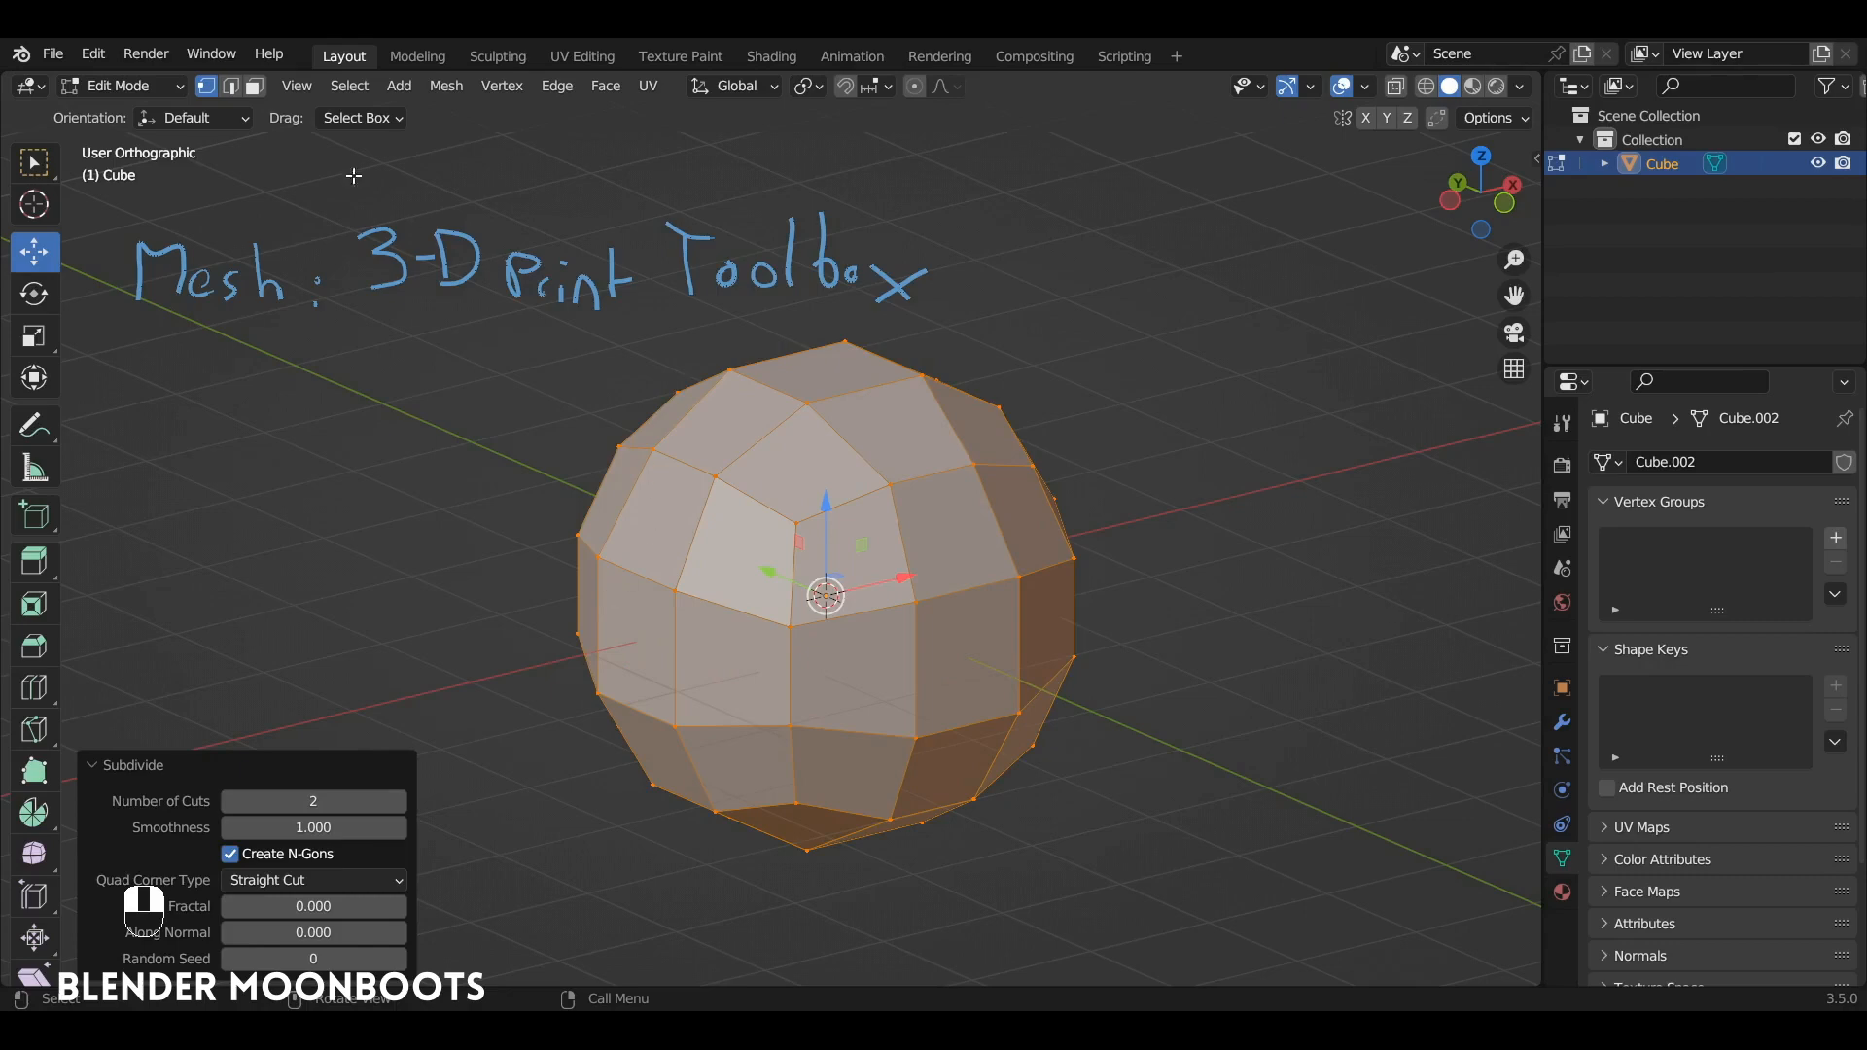
Step: Flip the normal of a single front face and check it with the Face Orientation overlay
{"action": "left_click", "coordinate": [256, 88]}
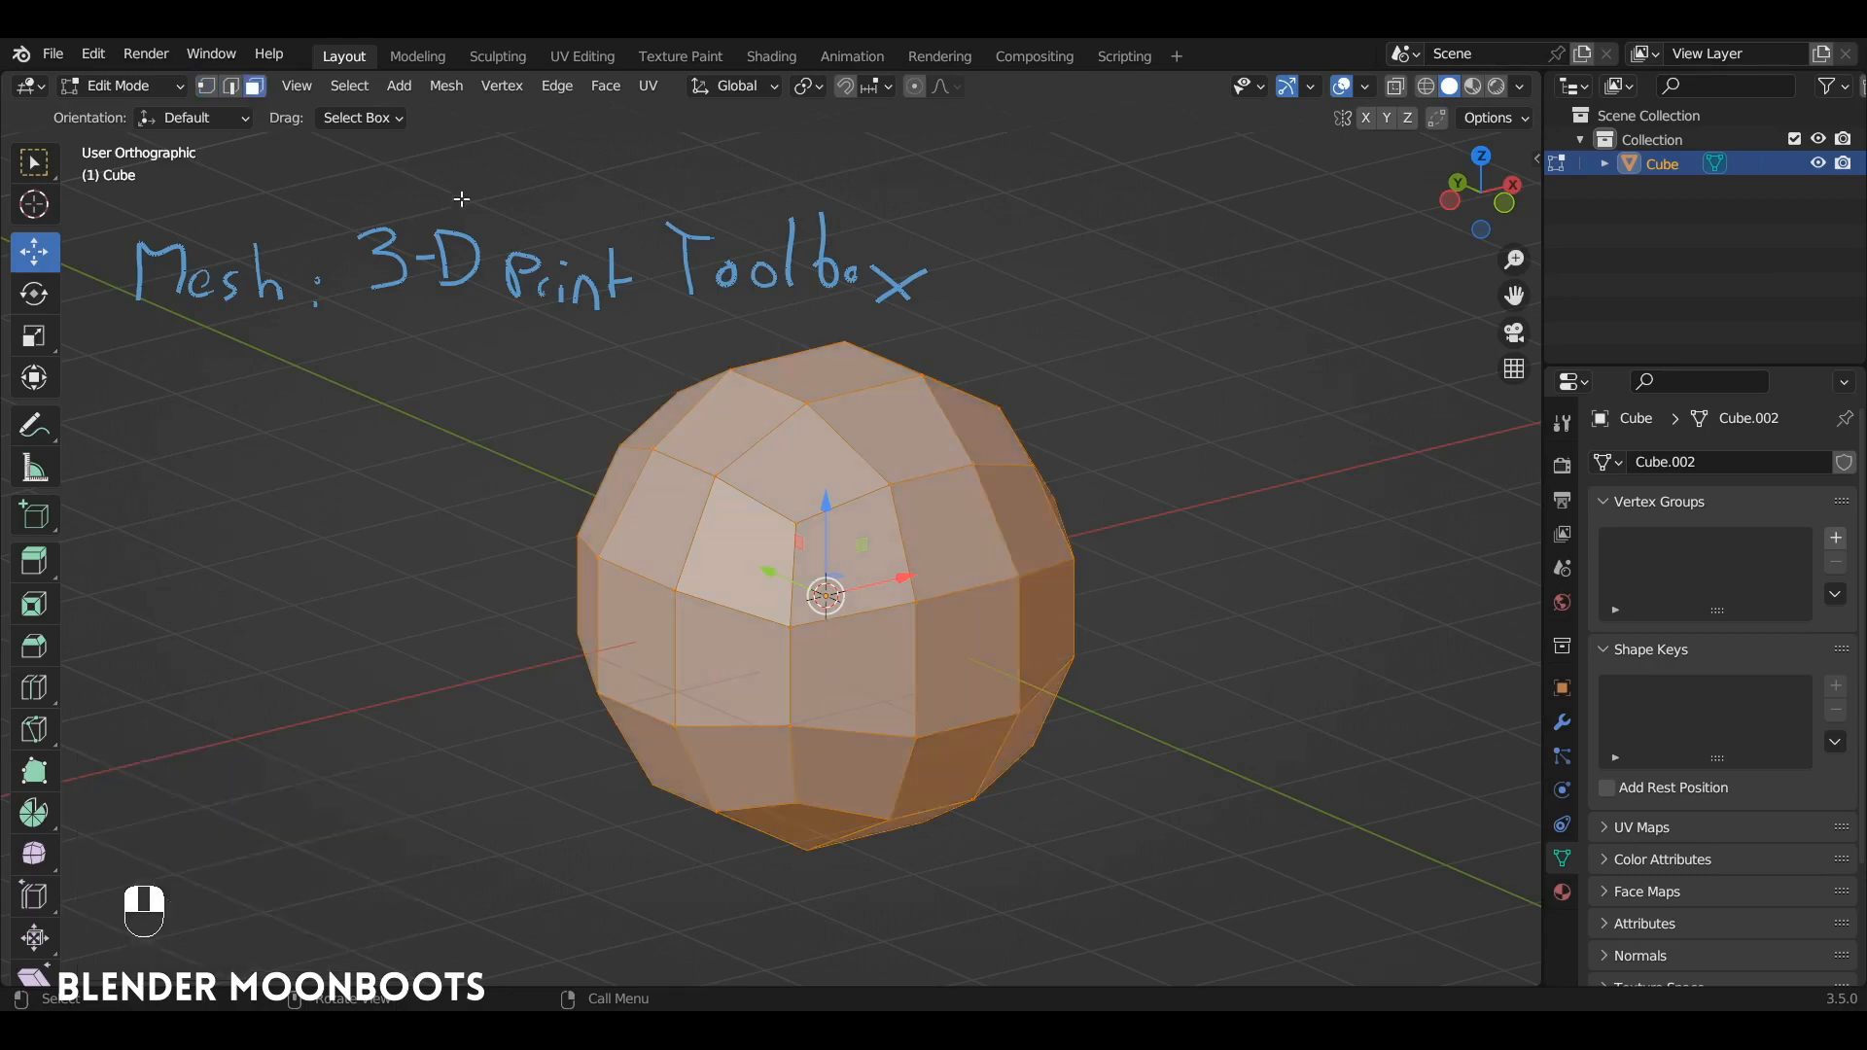
{"action": "left_click", "coordinate": [847, 559]}
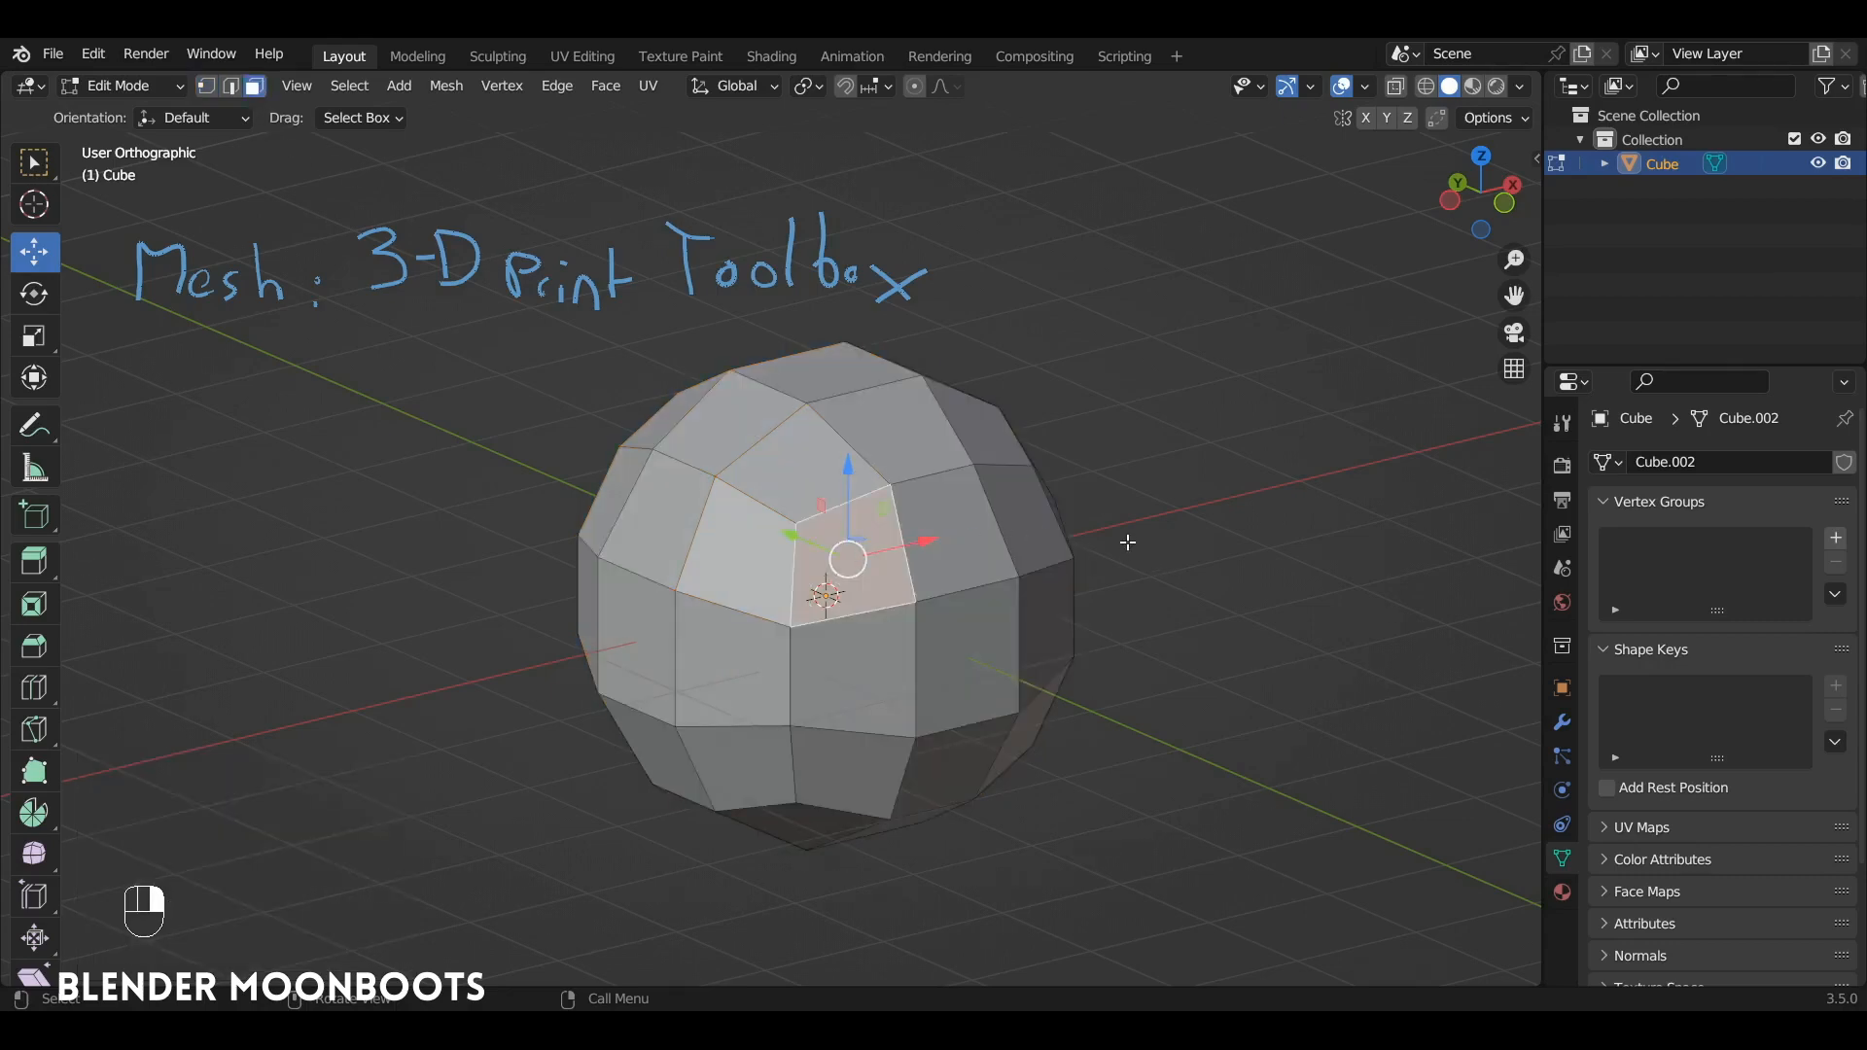
{"action": "key", "text": "alt"}
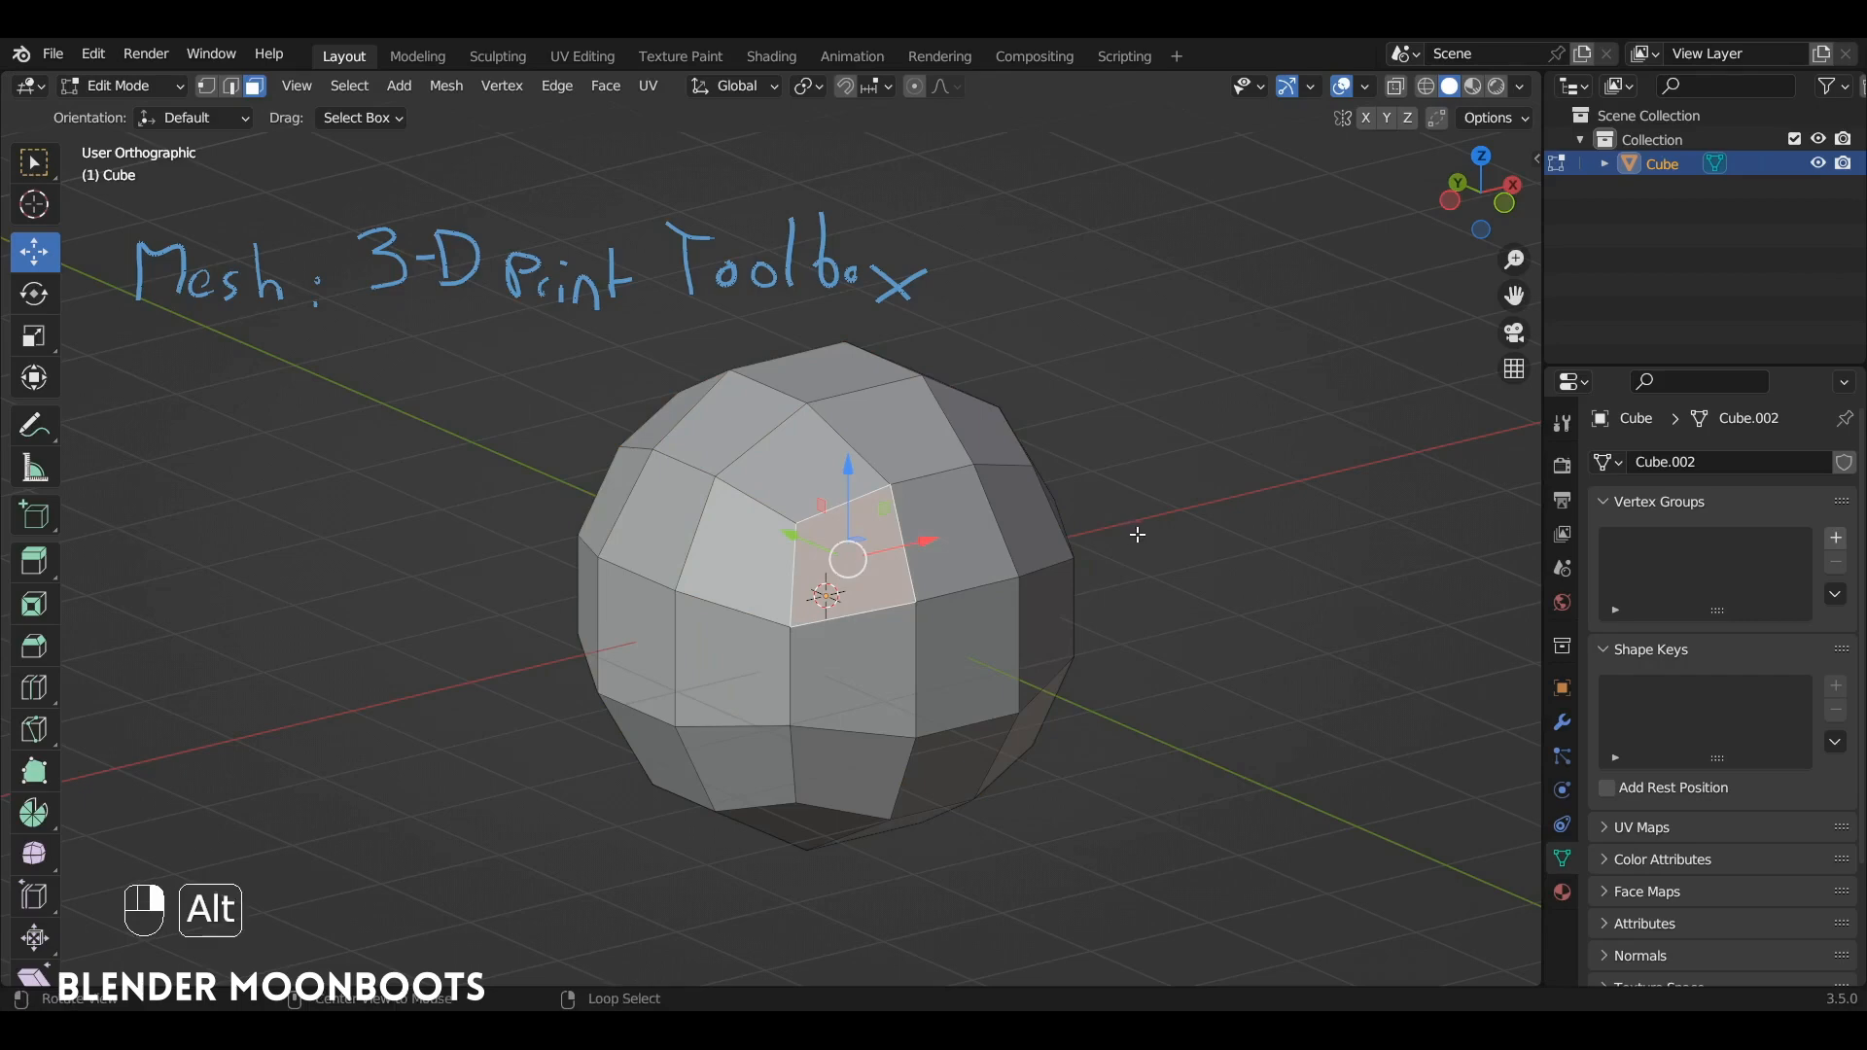
{"action": "key", "text": "alt+n"}
{"action": "left_click", "coordinate": [1116, 537]}
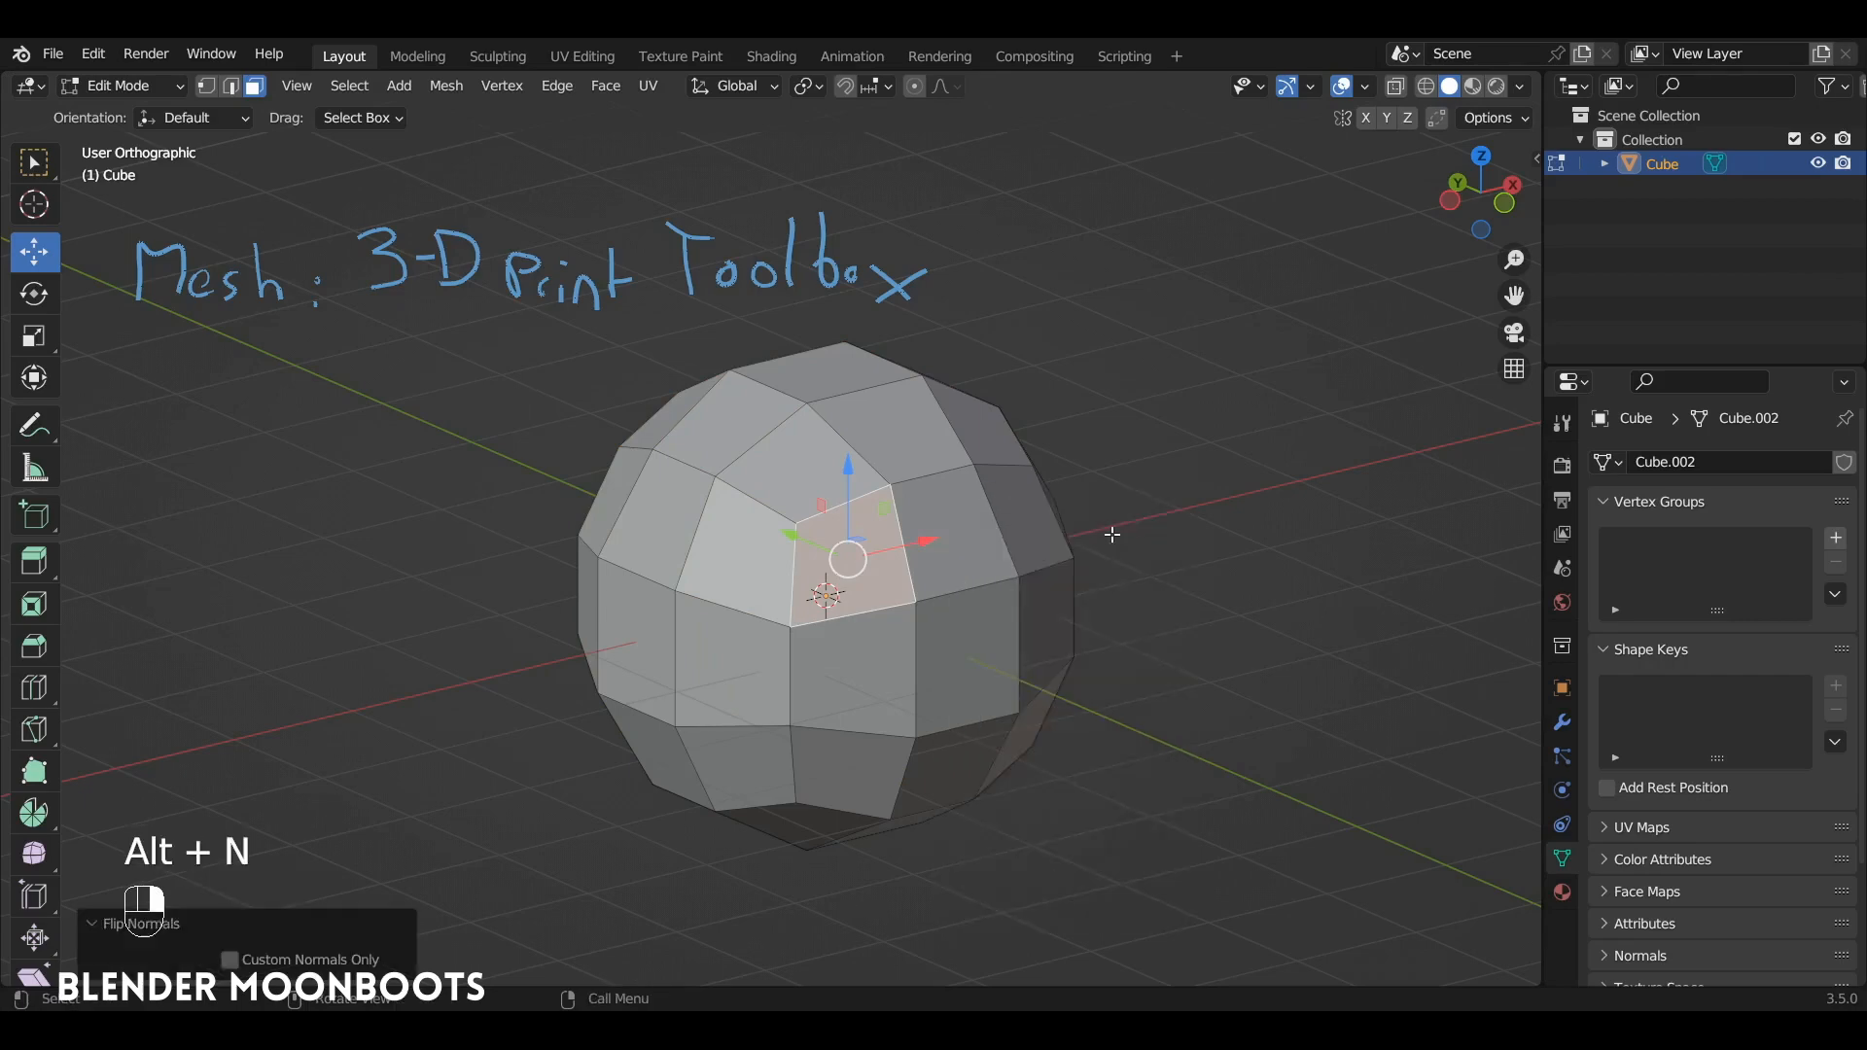
{"action": "left_click", "coordinate": [1365, 86]}
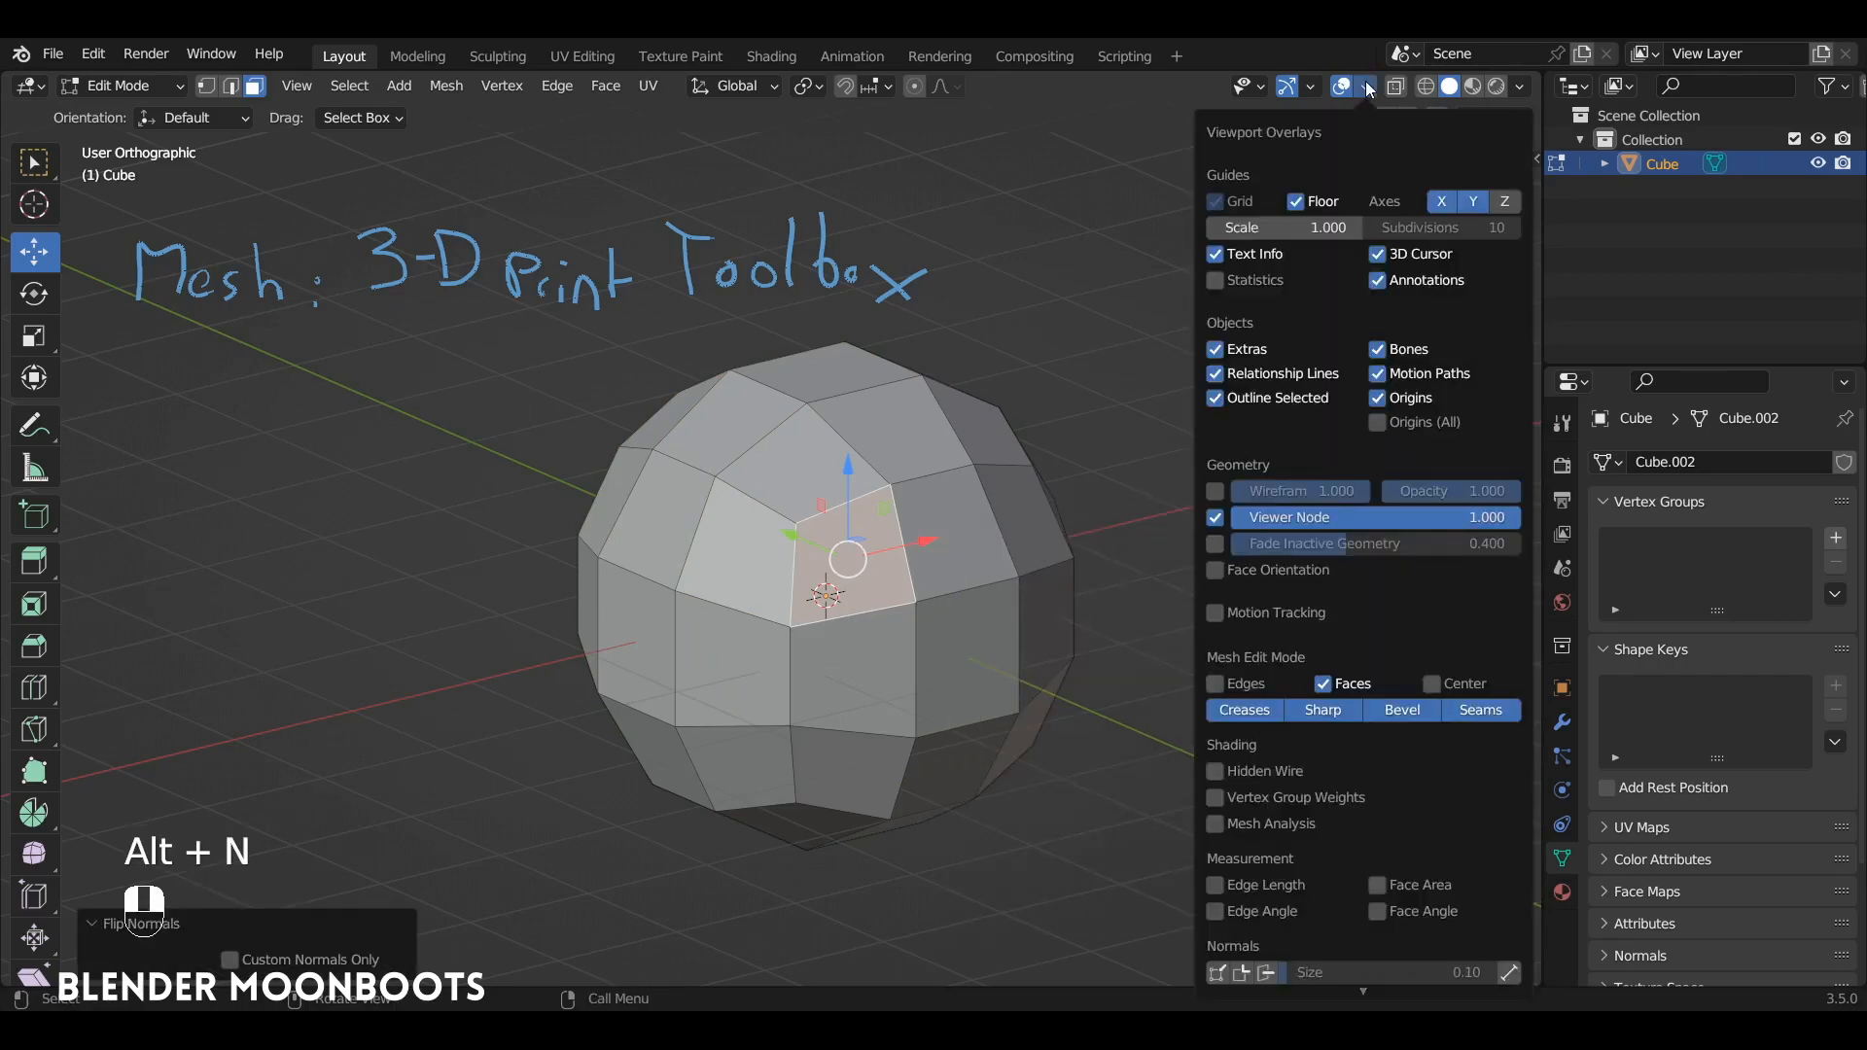
{"action": "left_click", "coordinate": [1215, 568]}
{"action": "left_click", "coordinate": [1215, 569]}
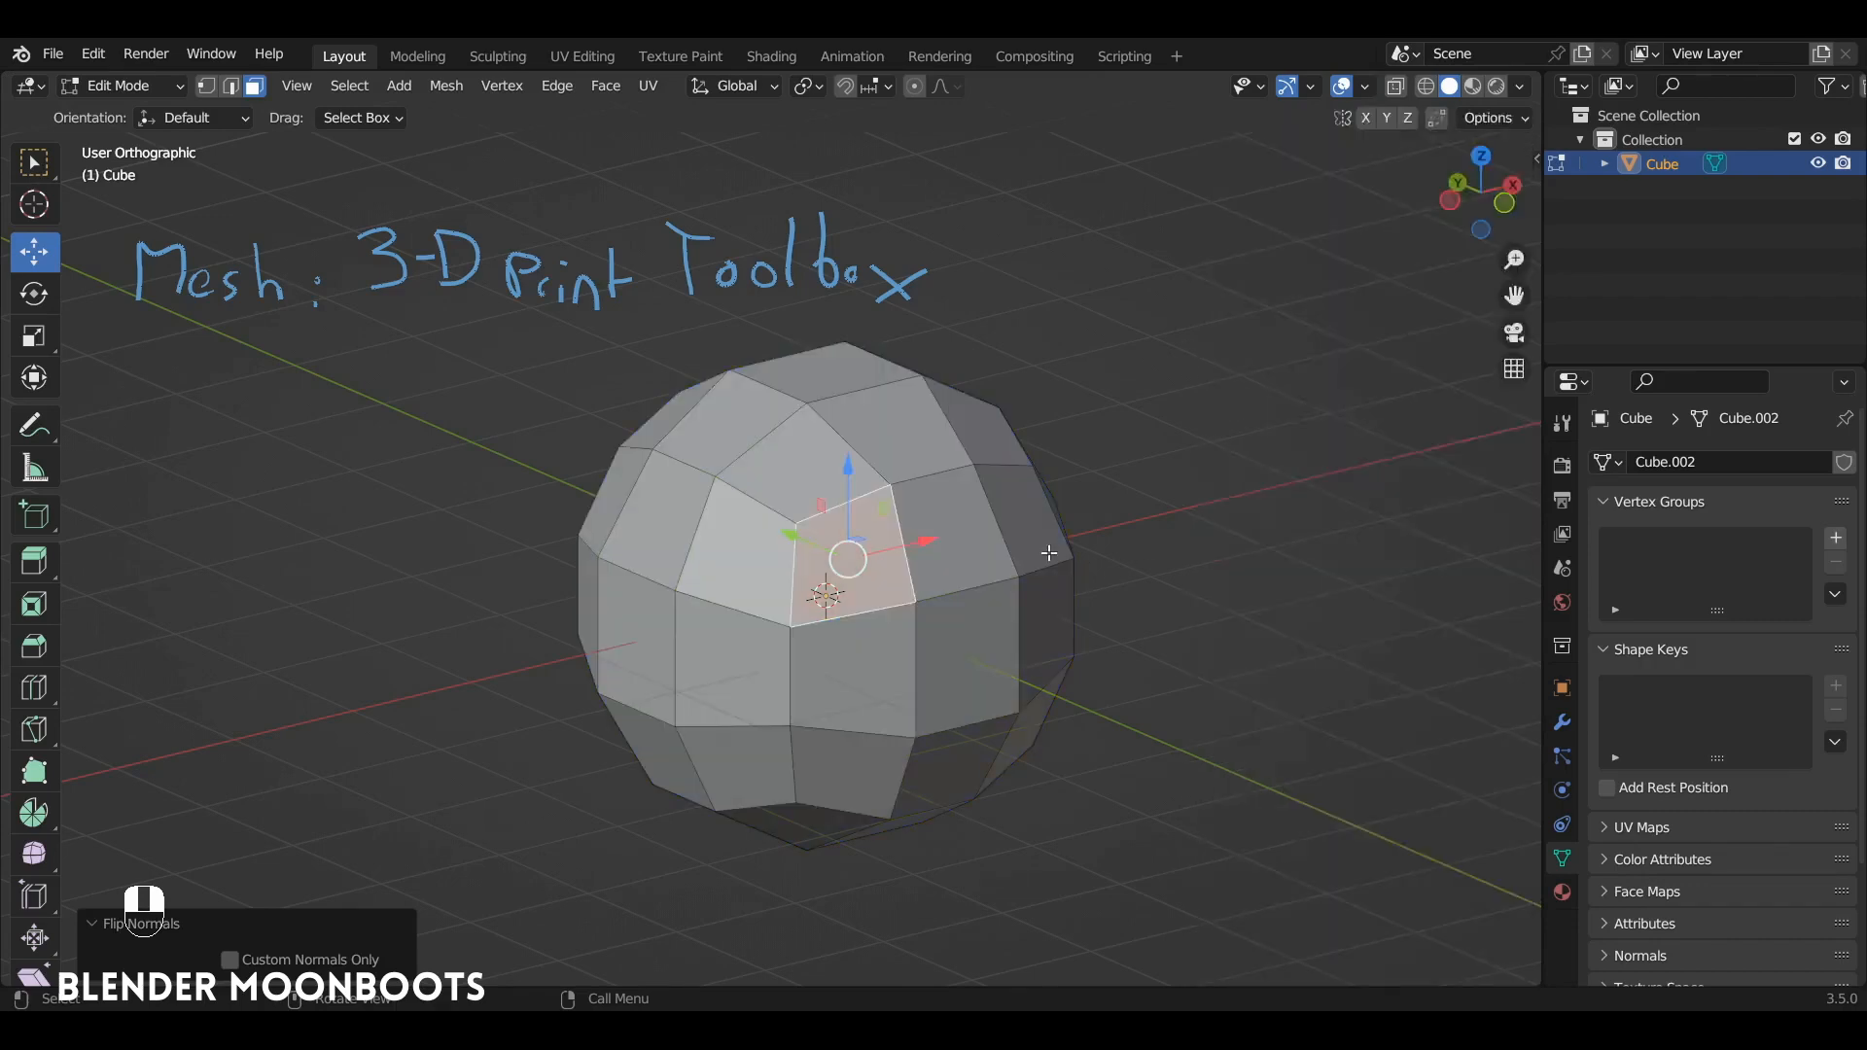
Step: Delete one upper side face of the rounded cube to leave a hole in the mesh
{"action": "middle_click_drag", "start_coordinate": [1048, 553], "coordinate": [1064, 543]}
{"action": "left_click", "coordinate": [1067, 541]}
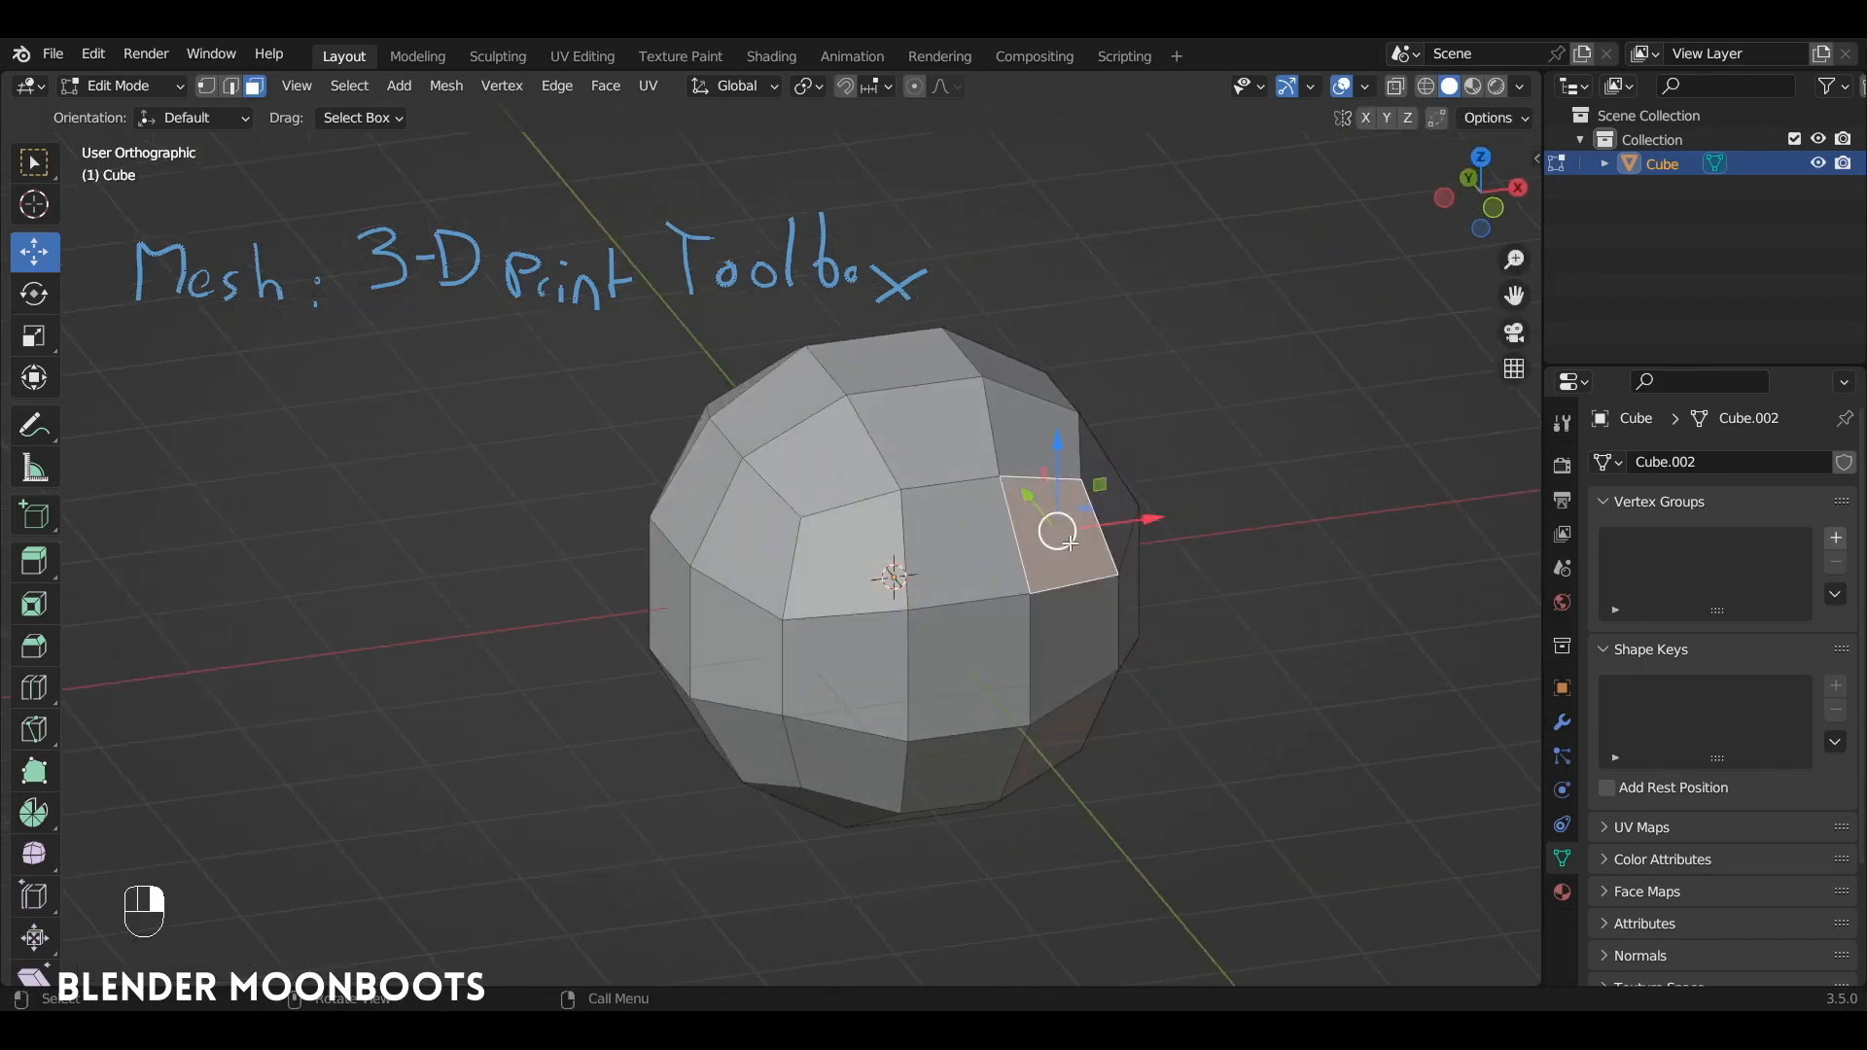
{"action": "key", "text": "x"}
{"action": "left_click", "coordinate": [1042, 597]}
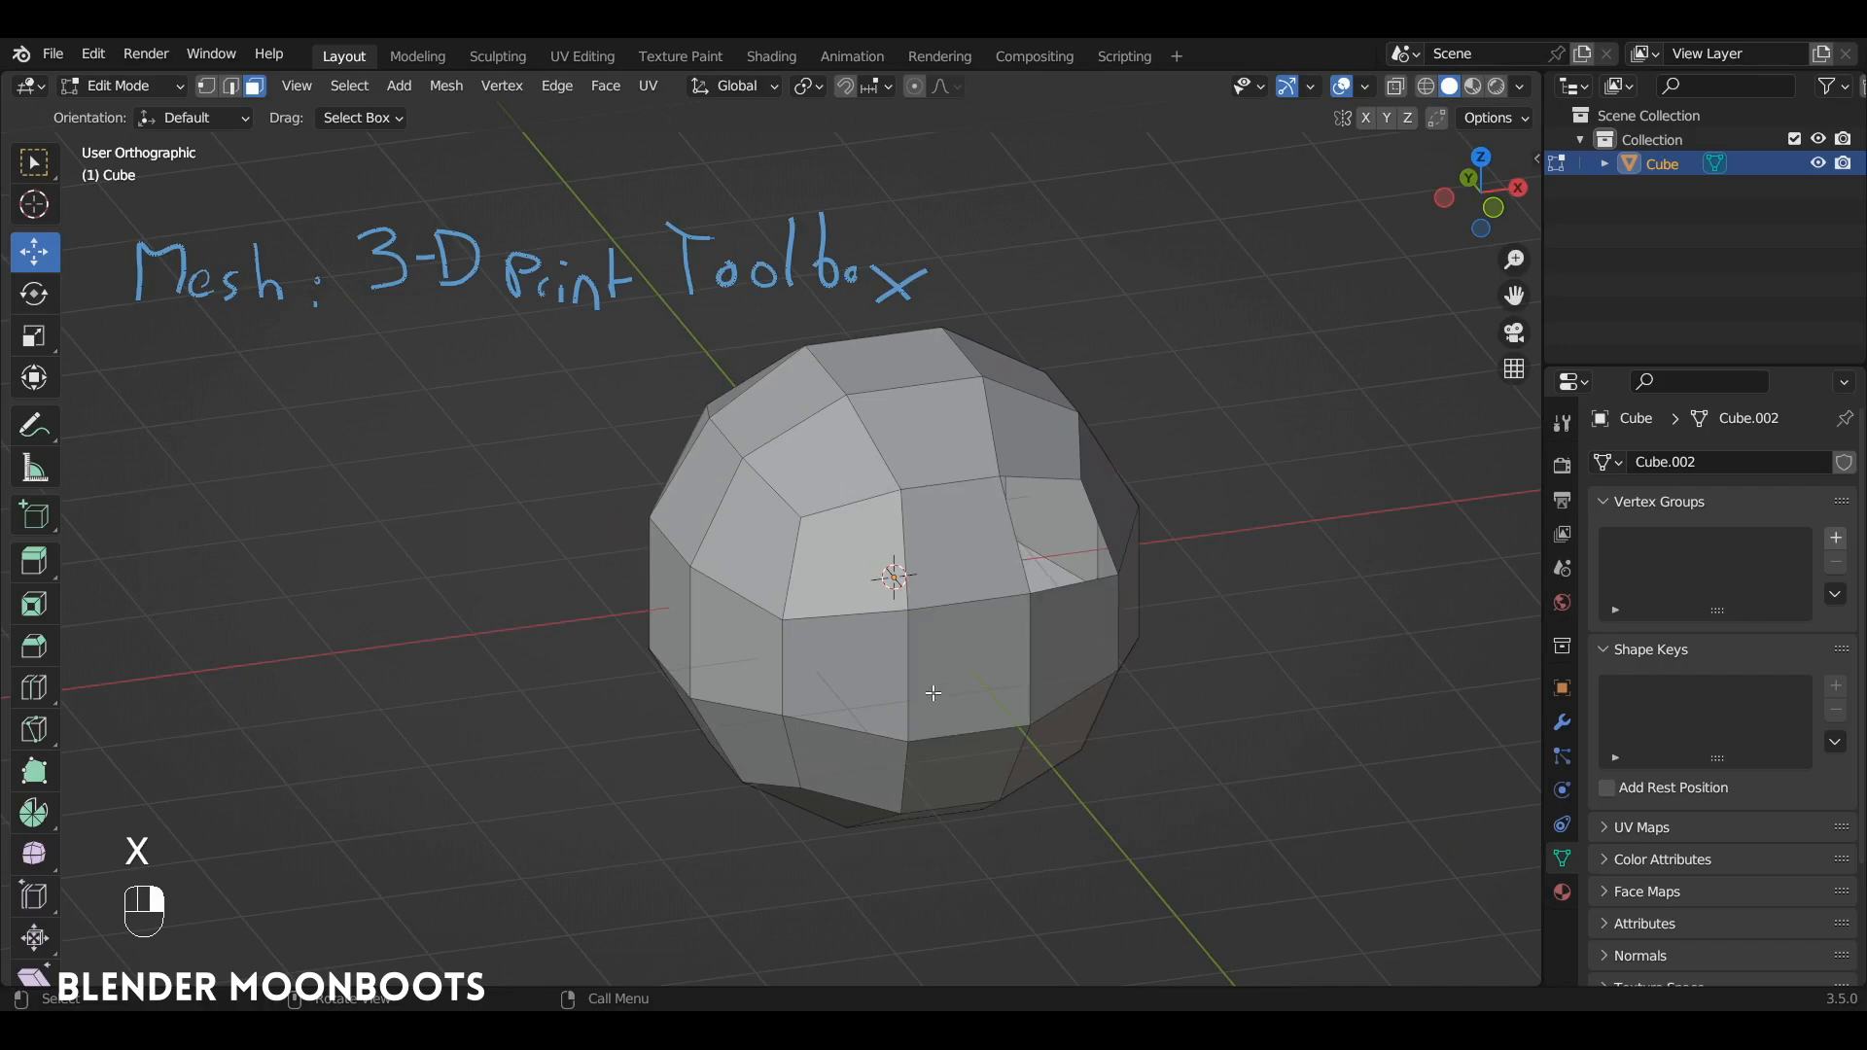
Step: Create an edge between two diagonally opposite vertices of a lower front face and select that edge
{"action": "key", "text": "1"}
{"action": "left_click", "coordinate": [911, 736]}
{"action": "middle_click_drag", "start_coordinate": [913, 735], "coordinate": [975, 585], "text": "alt"}
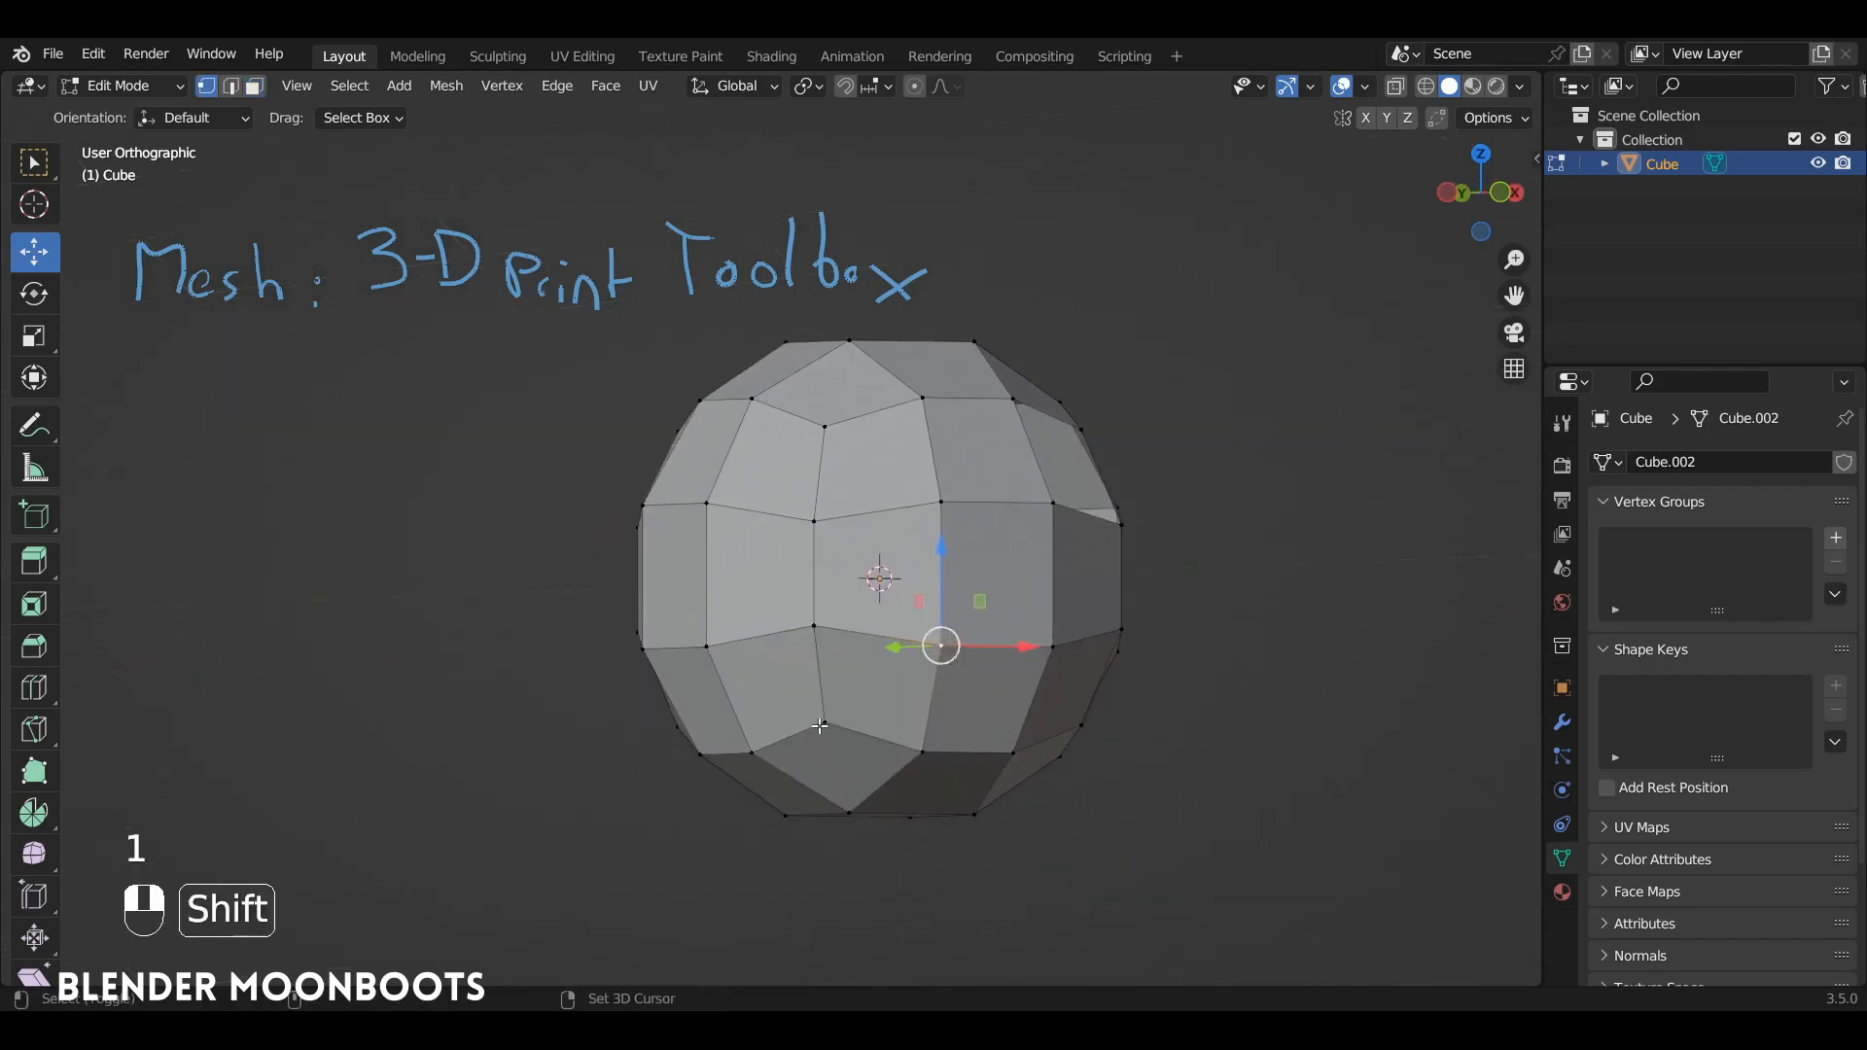
{"action": "left_click", "coordinate": [821, 725], "text": "shift"}
{"action": "left_click_drag", "start_coordinate": [827, 723], "coordinate": [848, 702], "text": "ctrl+alt"}
{"action": "mouse_move", "coordinate": [848, 702]}
{"action": "left_mouse_down", "text": "alt+shift"}
{"action": "mouse_move", "coordinate": [766, 661]}
{"action": "mouse_move", "coordinate": [834, 686]}
{"action": "left_mouse_up", "text": "alt+shift"}
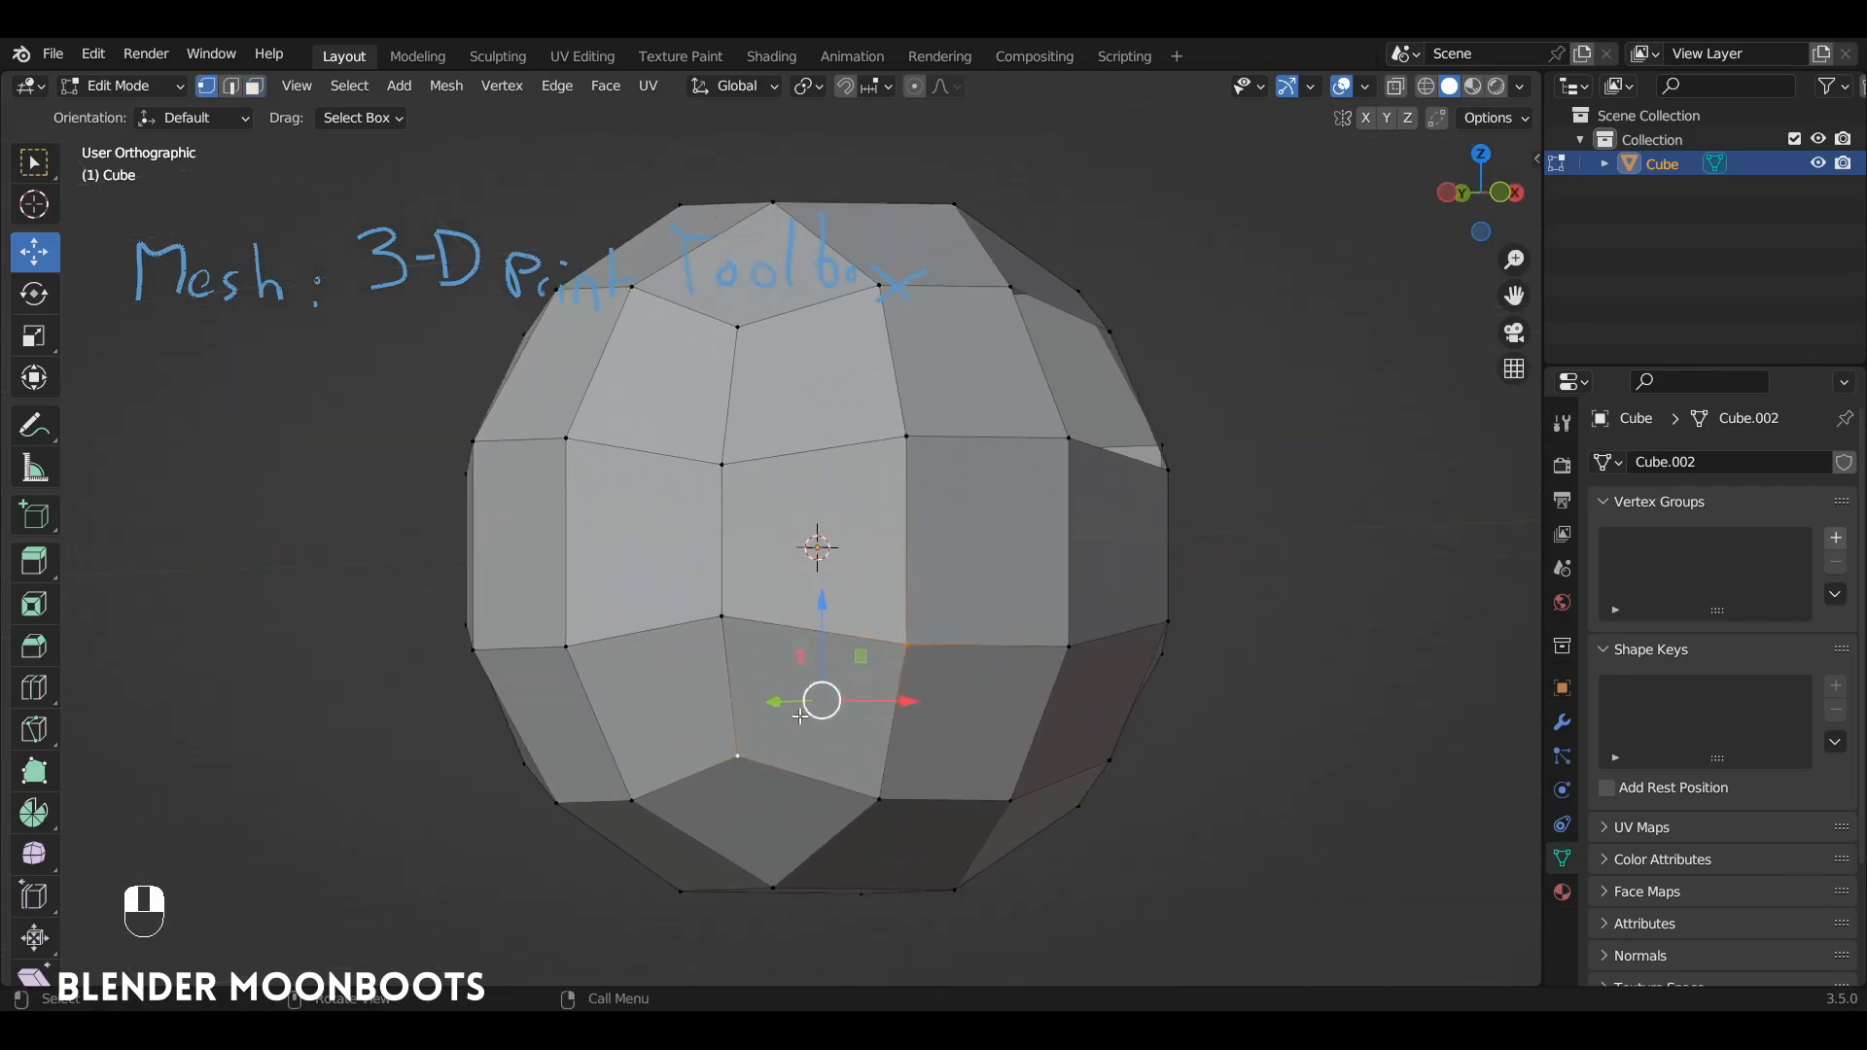
{"action": "key", "text": "f"}
{"action": "key", "text": "alt+a"}
{"action": "key", "text": "2"}
{"action": "left_click", "coordinate": [818, 703]}
{"action": "middle_click_drag", "start_coordinate": [834, 685], "coordinate": [858, 779], "text": "alt"}
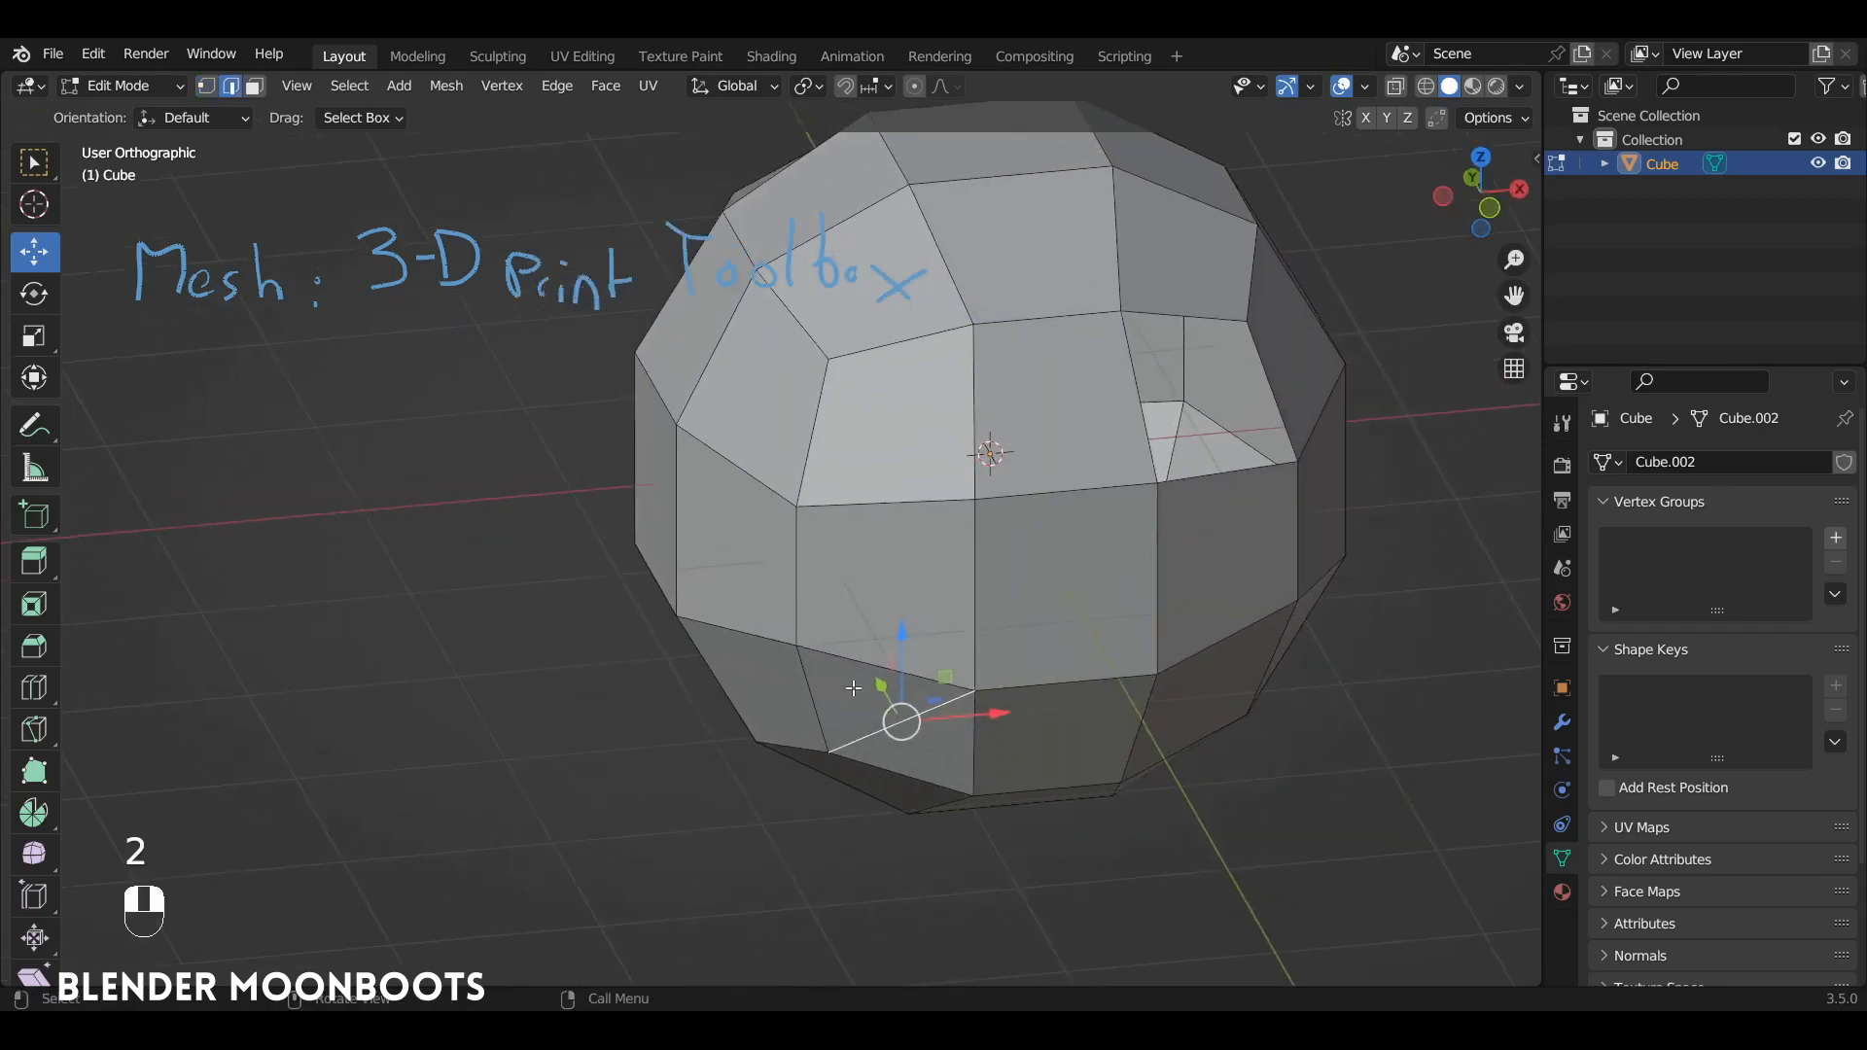
Step: Extrude a single vertex on the mesh's lower side into a loose edge and switch to face selection
{"action": "key", "text": "1"}
{"action": "left_click", "coordinate": [677, 611]}
{"action": "mouse_move", "coordinate": [745, 644]}
{"action": "middle_mouse_down", "text": "alt"}
{"action": "mouse_move", "coordinate": [762, 619]}
{"action": "mouse_move", "coordinate": [758, 671]}
{"action": "middle_mouse_up", "text": "alt"}
{"action": "key", "text": "e"}
{"action": "left_click", "coordinate": [715, 652]}
{"action": "middle_click_drag", "start_coordinate": [758, 671], "coordinate": [1039, 756], "text": "ctrl+alt"}
{"action": "mouse_move", "coordinate": [1038, 756]}
{"action": "middle_mouse_down", "text": "ctrl+alt"}
{"action": "mouse_move", "coordinate": [1059, 749]}
{"action": "mouse_move", "coordinate": [1063, 768]}
{"action": "middle_mouse_up", "text": "ctrl+alt"}
{"action": "key", "text": "3"}
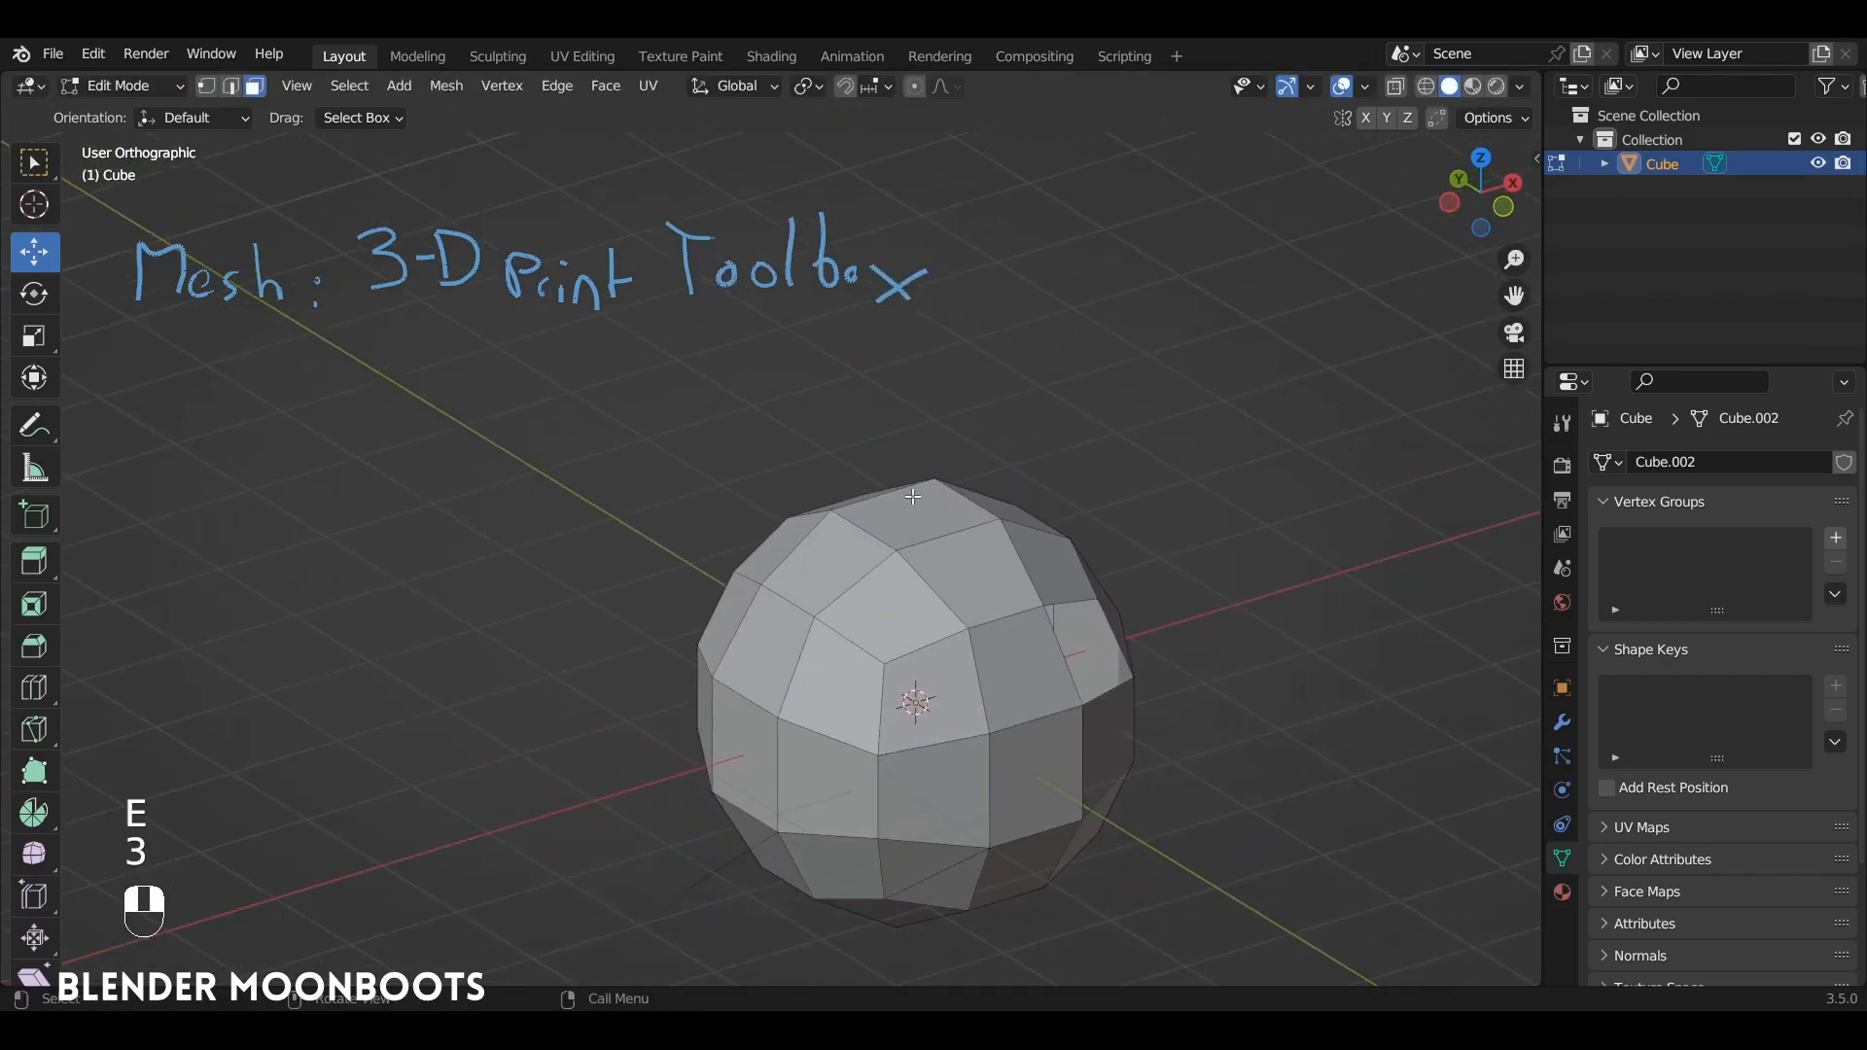
Step: Duplicate the top face of the rounded cube and raise the copy about 0.2 m along the Z axis
{"action": "left_click", "coordinate": [922, 513]}
{"action": "middle_click_drag", "start_coordinate": [1081, 682], "coordinate": [1050, 702], "text": "alt"}
{"action": "key", "text": "shift+d"}
{"action": "key", "text": "z"}
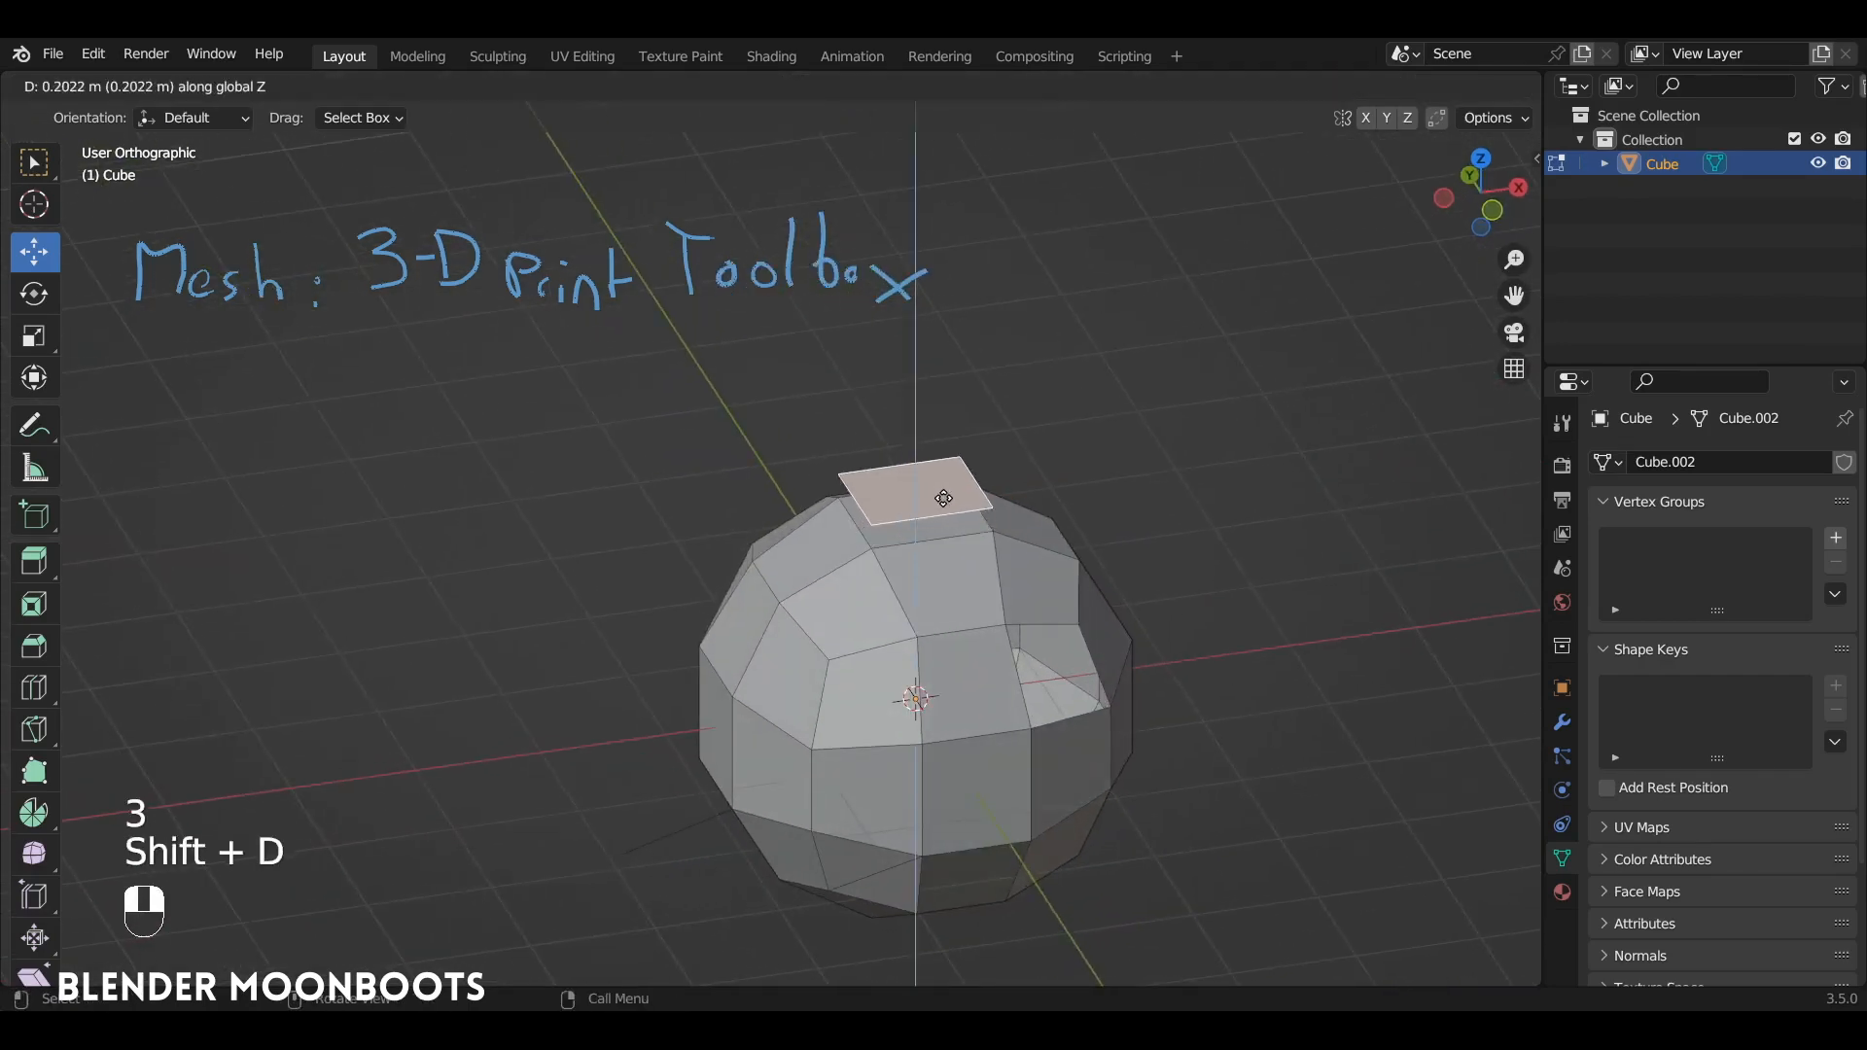
{"action": "left_click", "coordinate": [948, 491]}
Step: Rotate the duplicated face about 79° around the Y axis and shift it about 0.4 m along Y
{"action": "key", "text": "r"}
{"action": "key", "text": "y"}
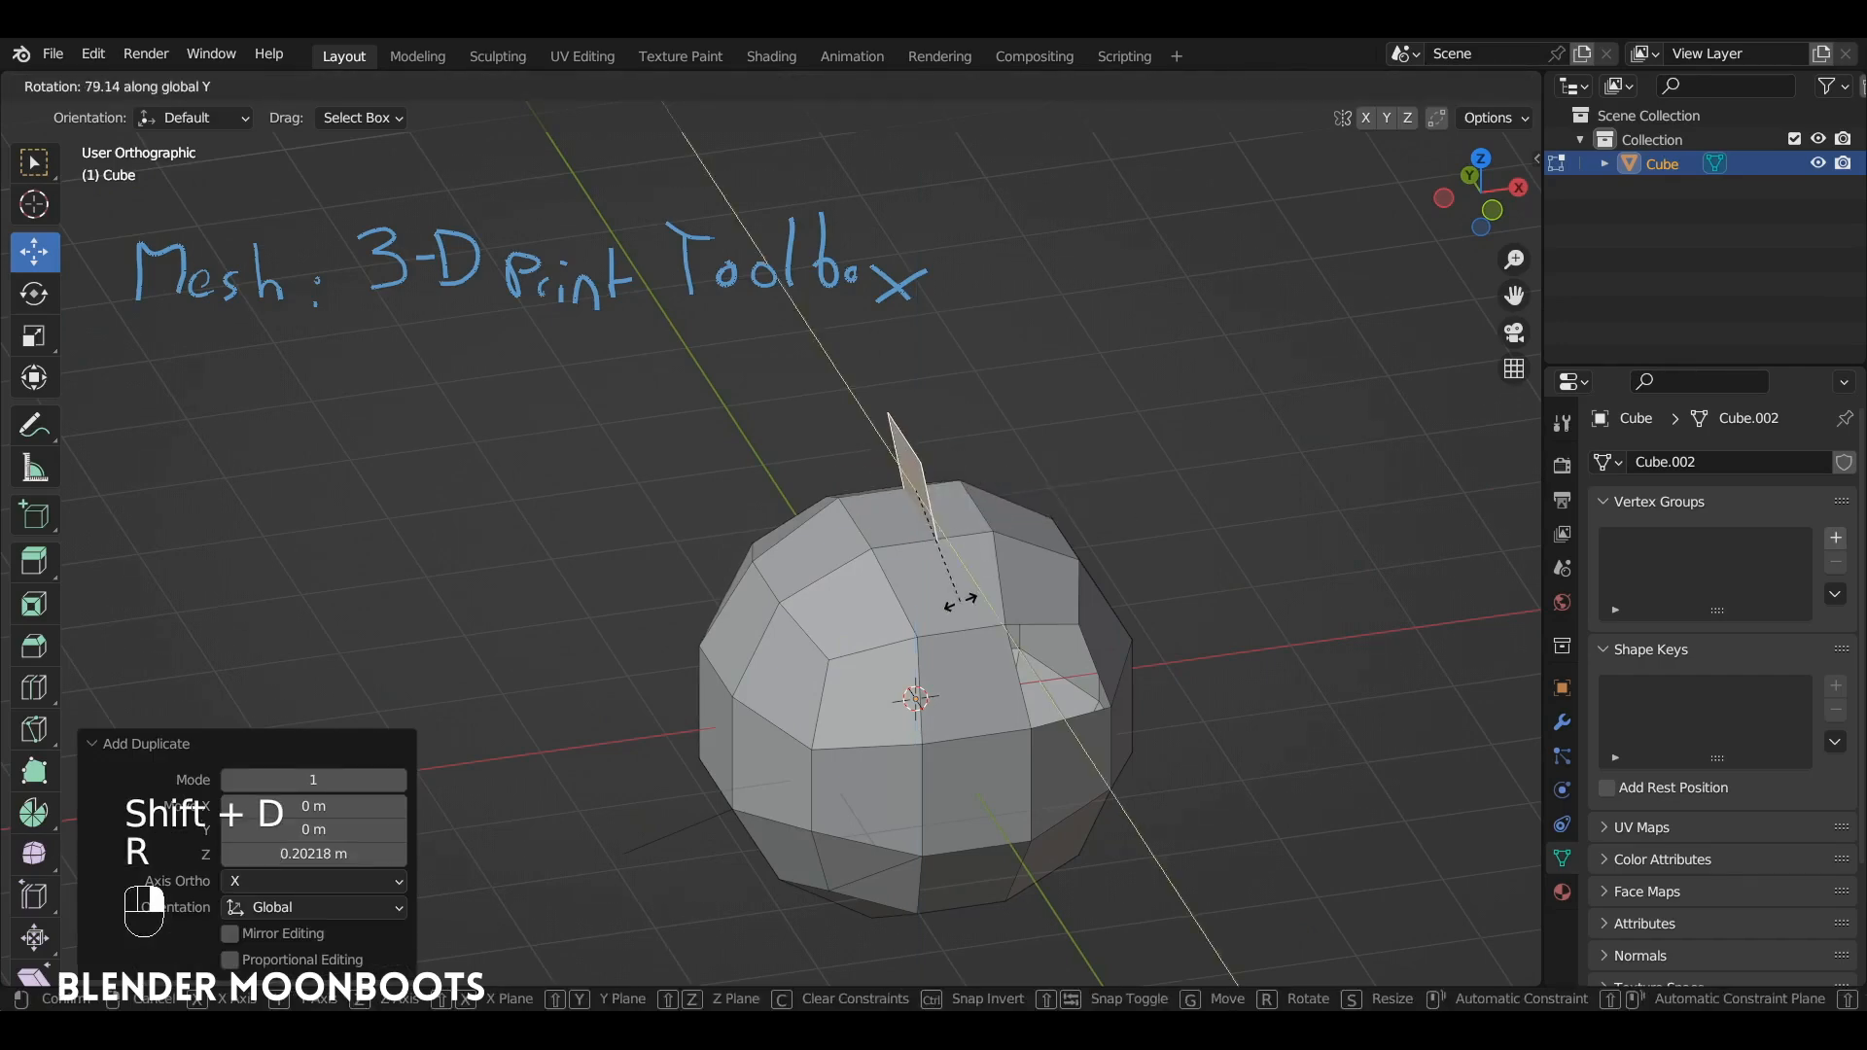
{"action": "left_click", "coordinate": [961, 603]}
{"action": "middle_click_drag", "start_coordinate": [1021, 601], "coordinate": [1229, 613], "text": "alt"}
{"action": "left_click_drag", "start_coordinate": [821, 491], "coordinate": [771, 492]}
Step: Duplicate the tilted face, place the copy floating about 1.5 m away above the mesh, and check the result in Object Mode
{"action": "middle_click_drag", "start_coordinate": [947, 581], "coordinate": [1069, 542], "text": "alt"}
{"action": "key", "text": "shift+d"}
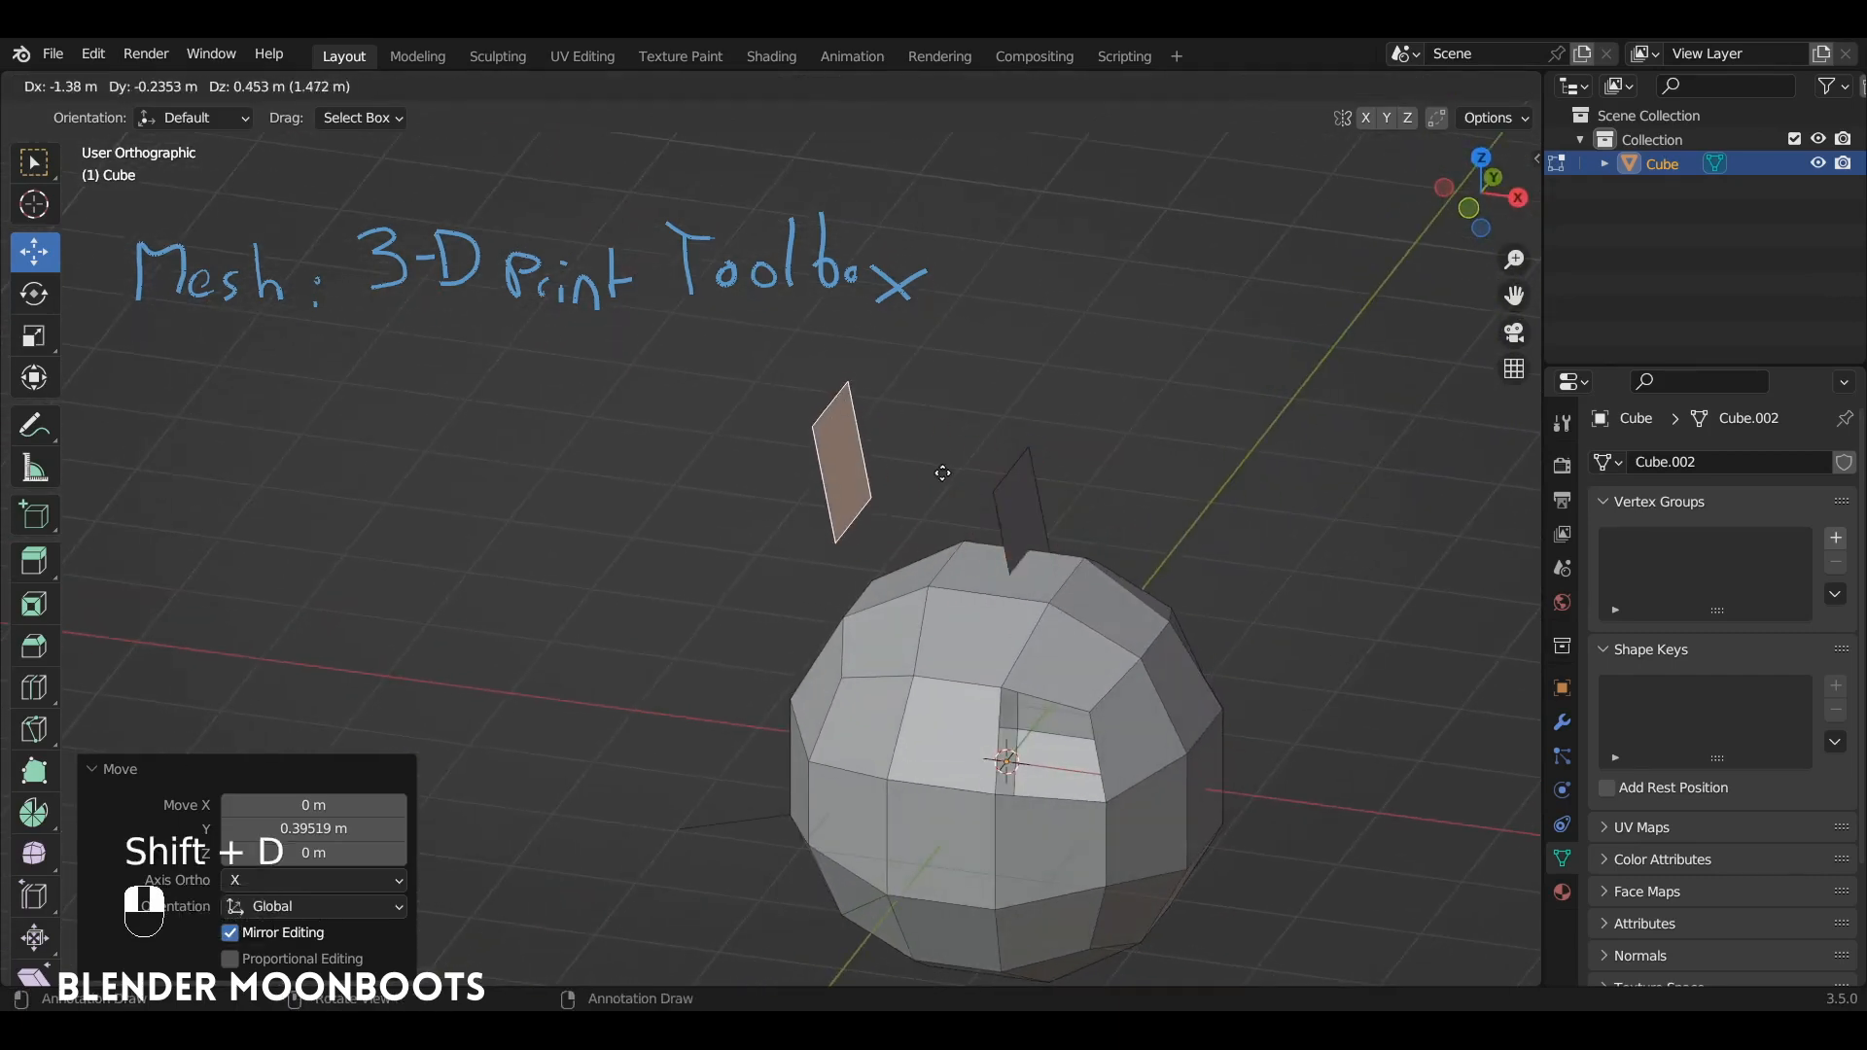
{"action": "left_click", "coordinate": [945, 473]}
{"action": "middle_click_drag", "start_coordinate": [946, 472], "coordinate": [1034, 517], "text": "alt"}
{"action": "key", "text": "Tab"}
{"action": "middle_click_drag", "start_coordinate": [1002, 587], "coordinate": [988, 547], "text": "alt"}
{"action": "middle_click_drag", "start_coordinate": [987, 547], "coordinate": [932, 562], "text": "alt+shift"}
{"action": "key", "text": "Tab"}
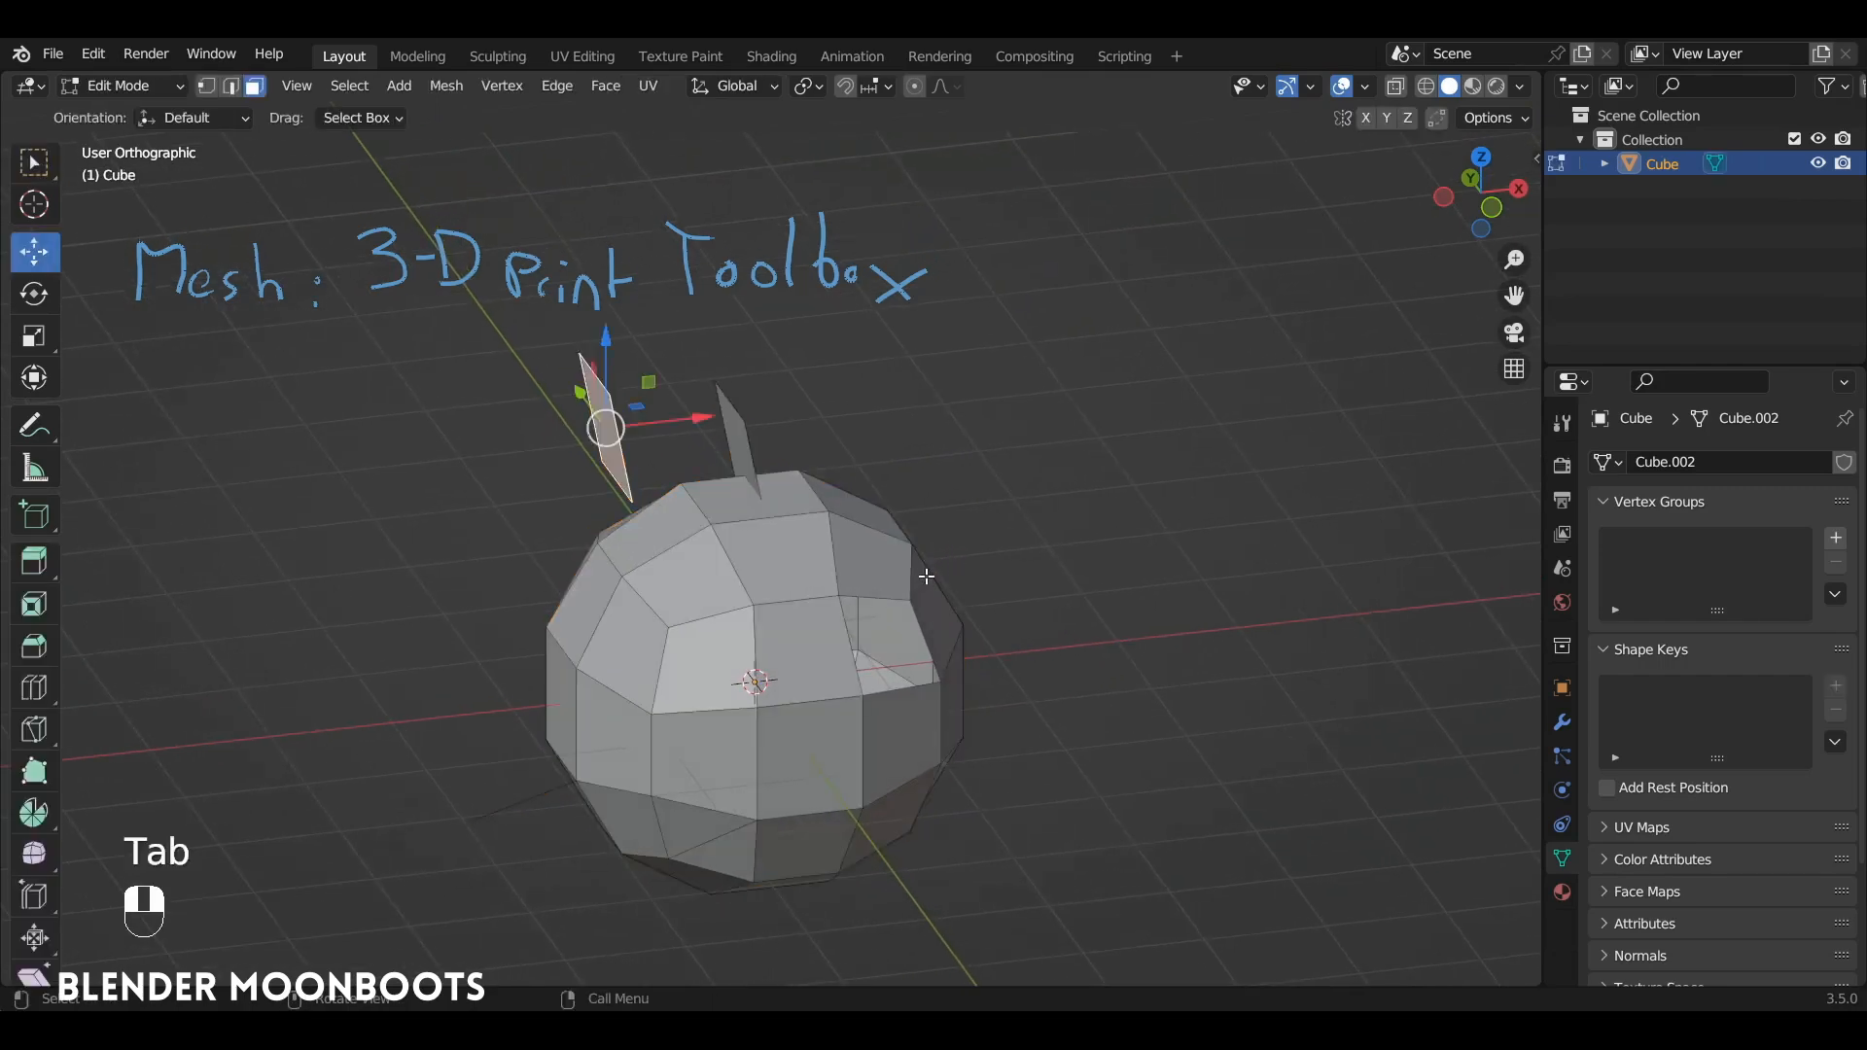
Step: Clear the selection and select all loose geometry by trait in face selection mode
{"action": "key", "text": "alt+a"}
{"action": "middle_click_drag", "start_coordinate": [937, 566], "coordinate": [752, 451], "text": "alt"}
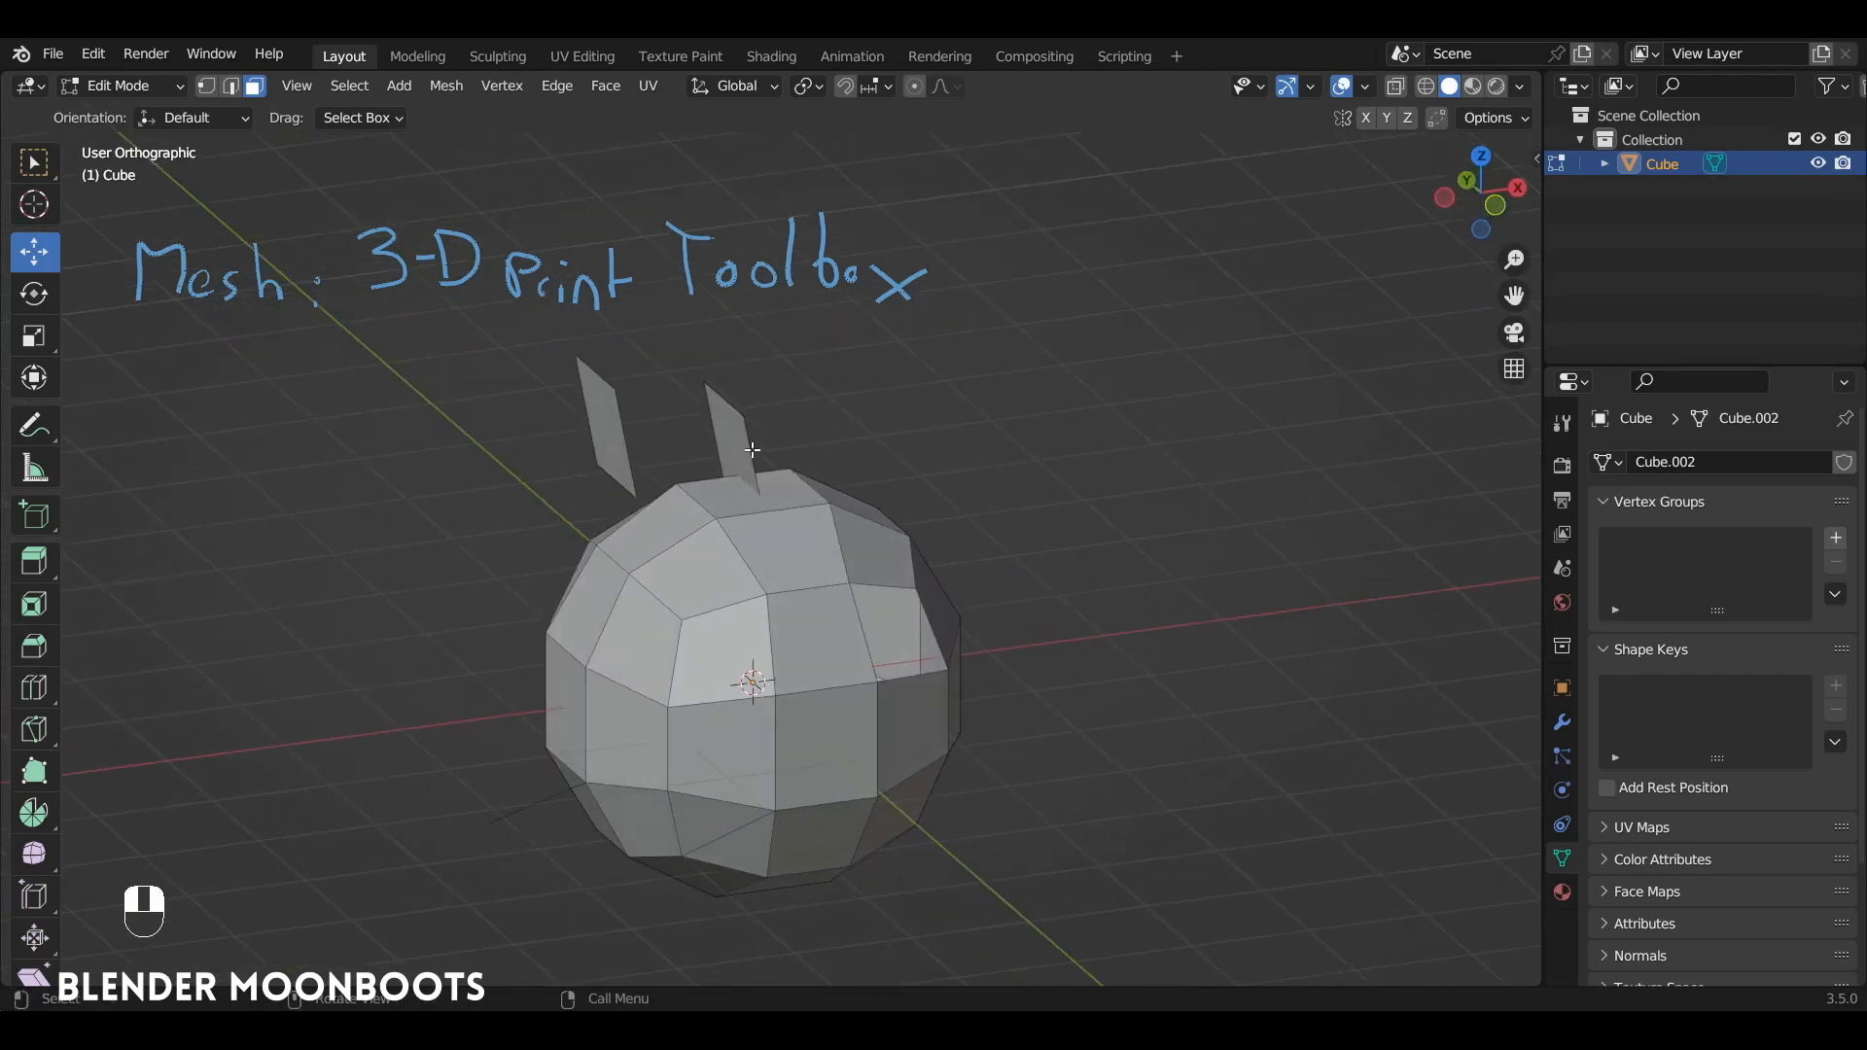
{"action": "left_click", "coordinate": [350, 86]}
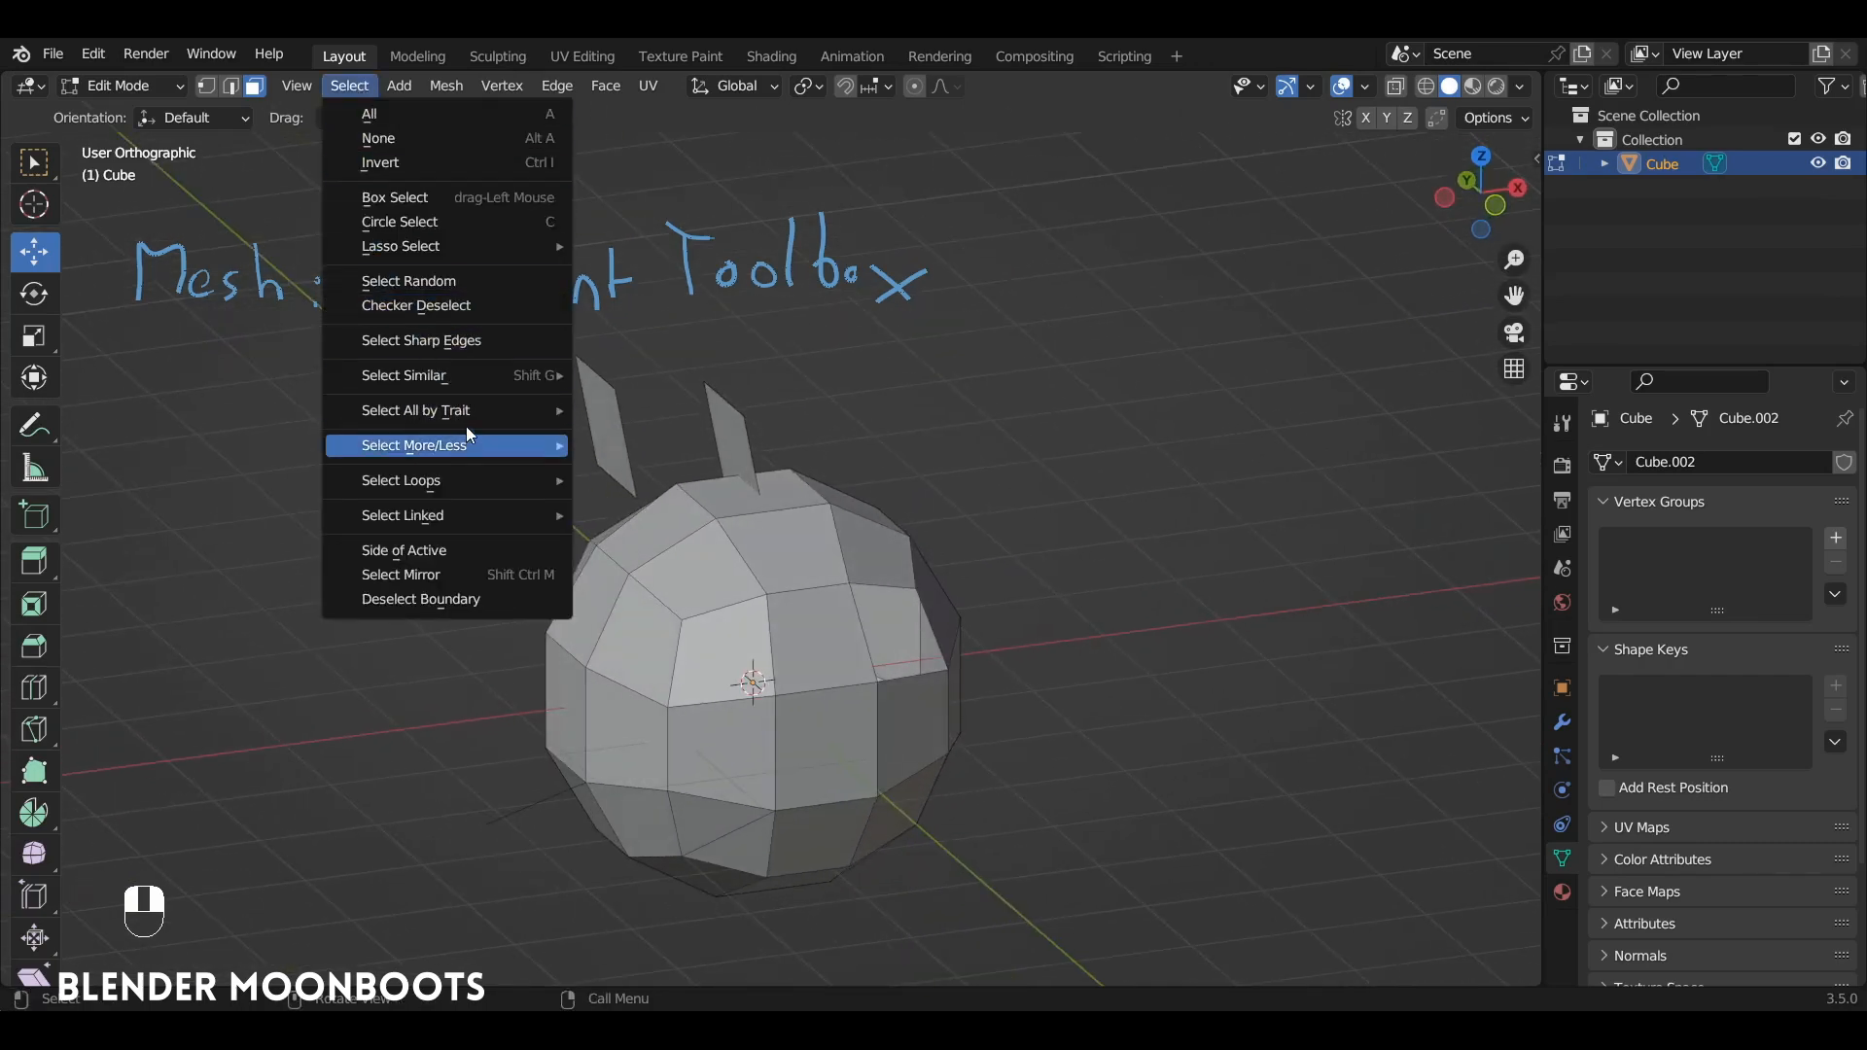
{"action": "mouse_move", "coordinate": [476, 411]}
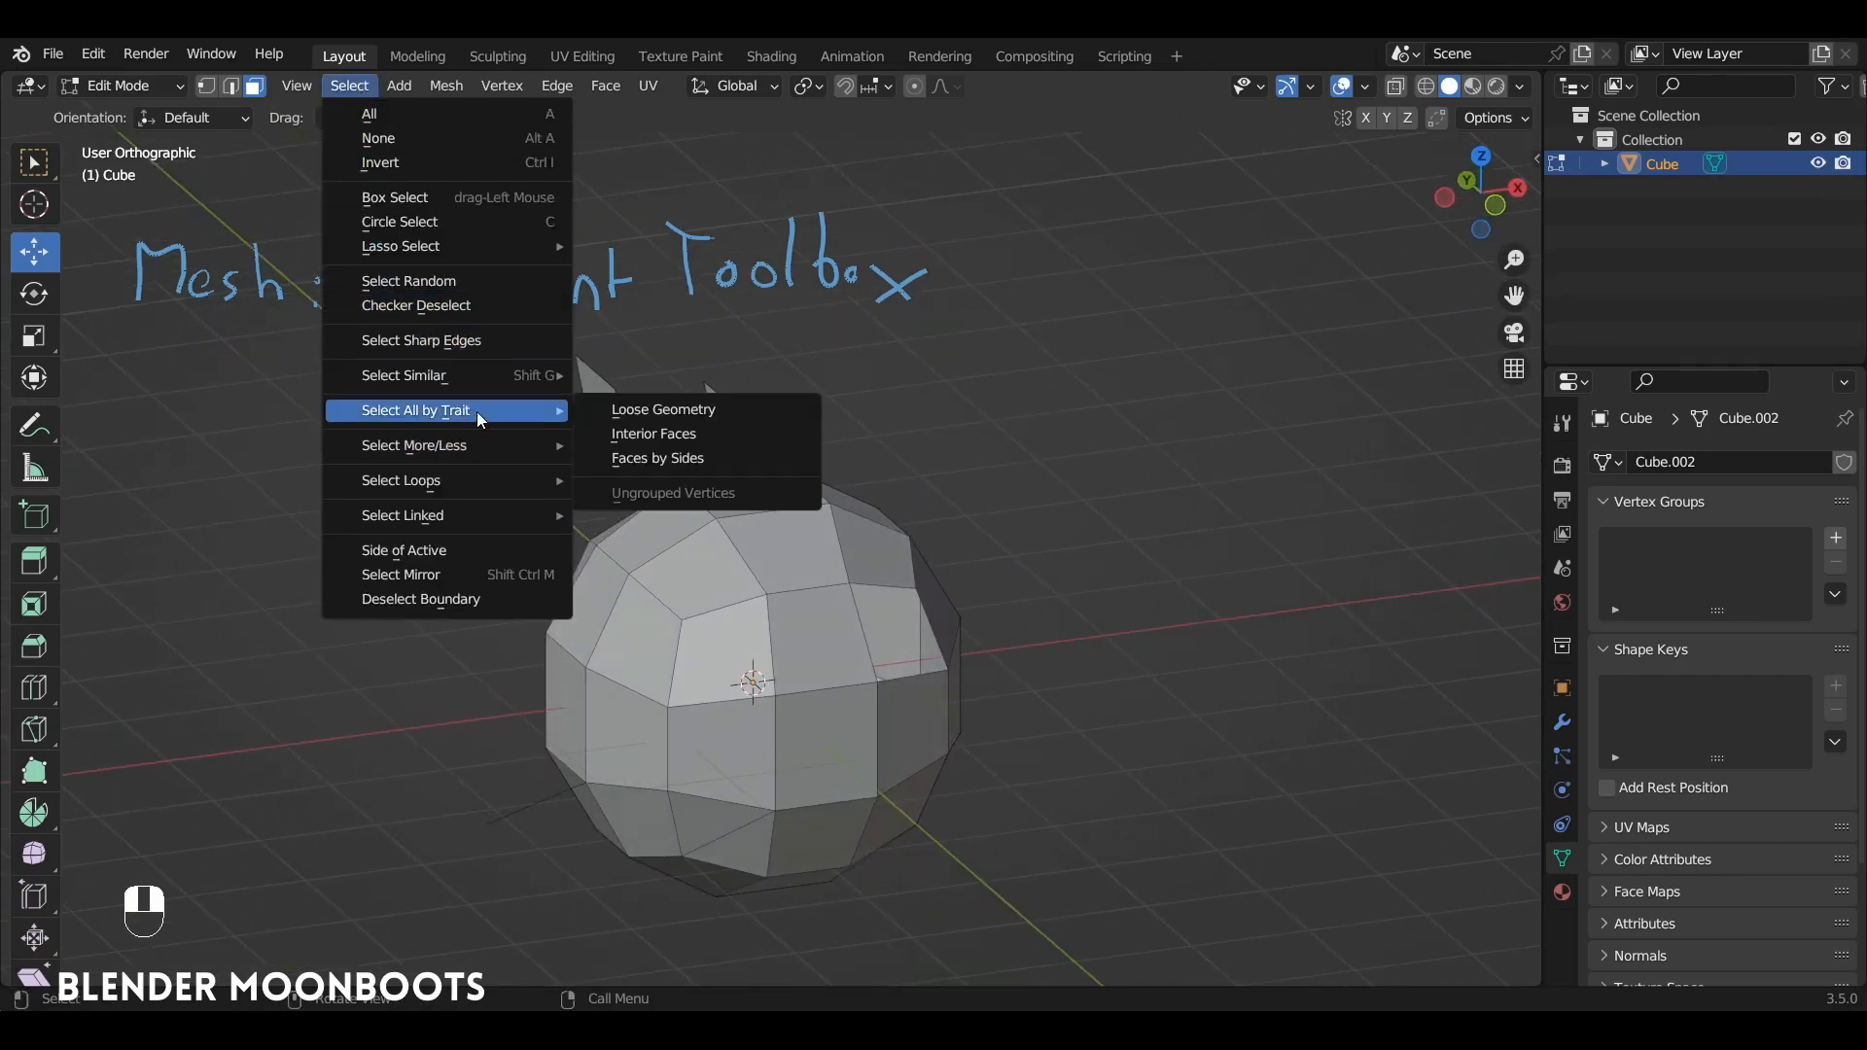
{"action": "left_click", "coordinate": [725, 416]}
{"action": "middle_click_drag", "start_coordinate": [725, 416], "coordinate": [420, 117], "text": "alt"}
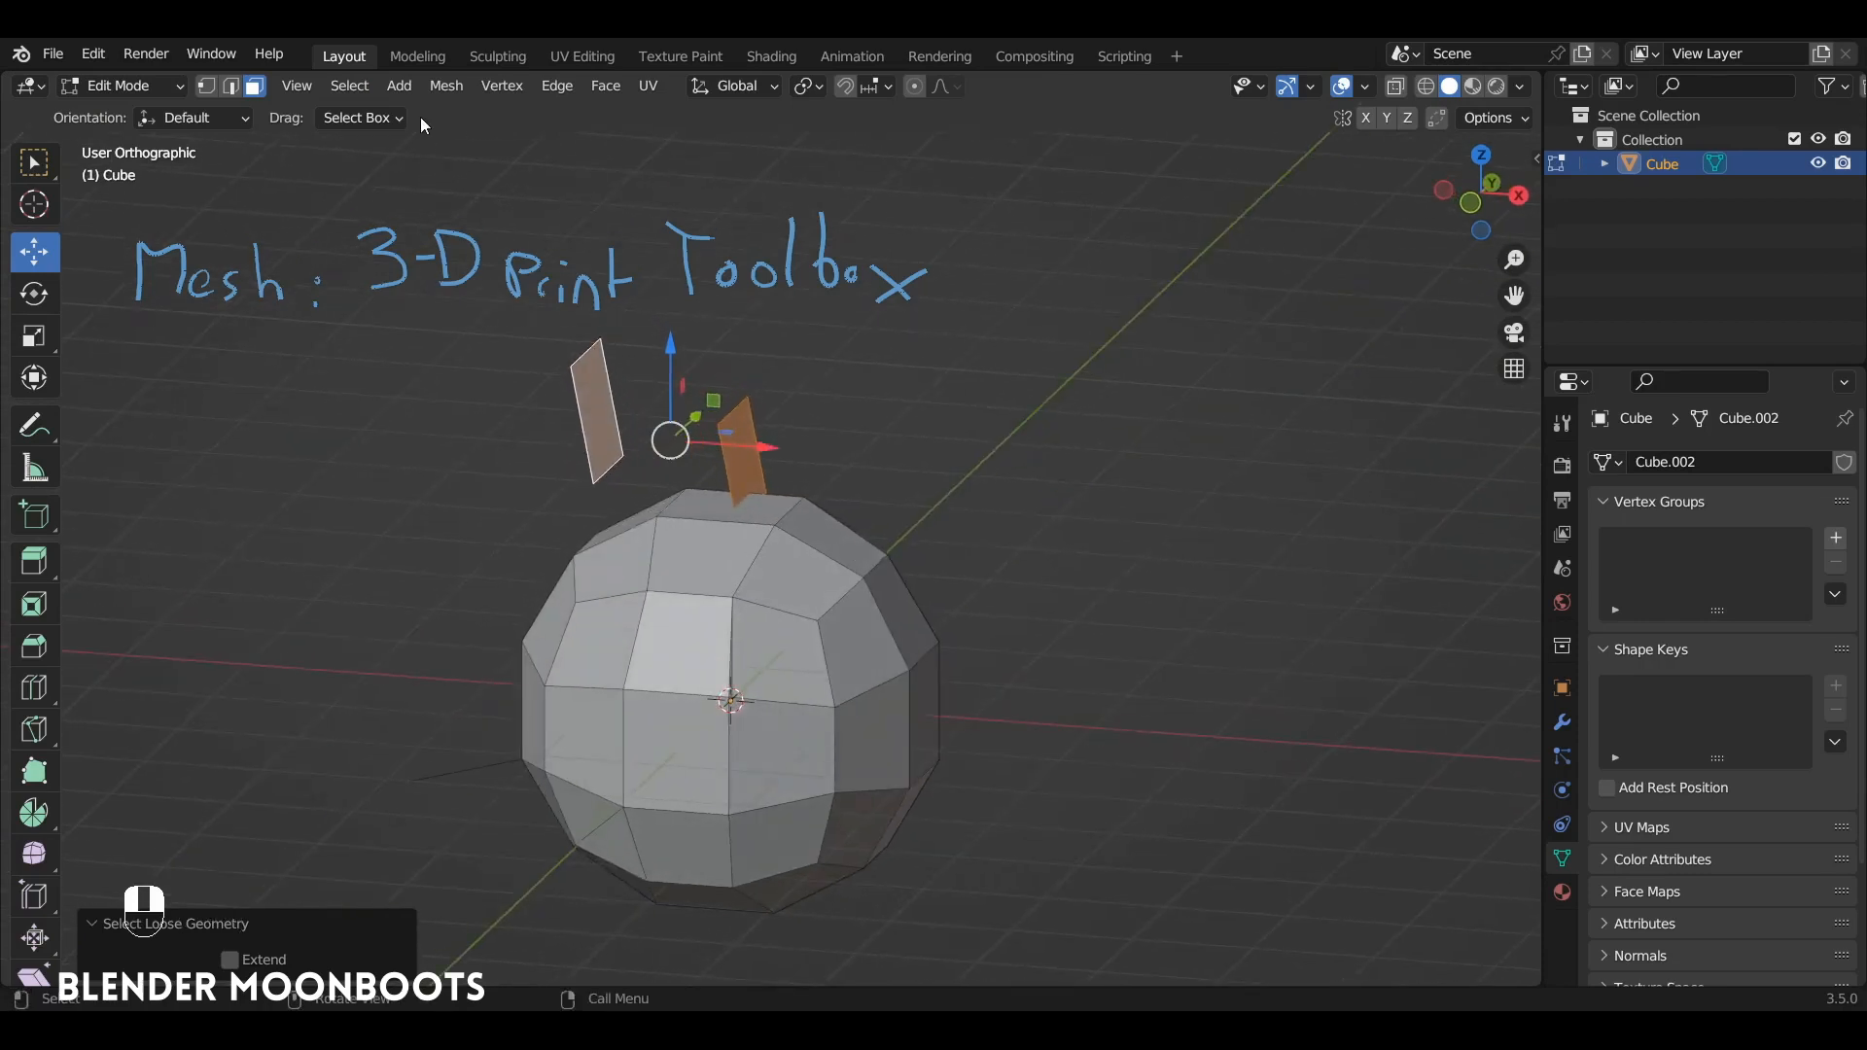
Step: Switch to edge selection, select all non-manifold geometry by trait and inspect it around the mesh
{"action": "left_click", "coordinate": [226, 87]}
{"action": "left_click", "coordinate": [355, 84]}
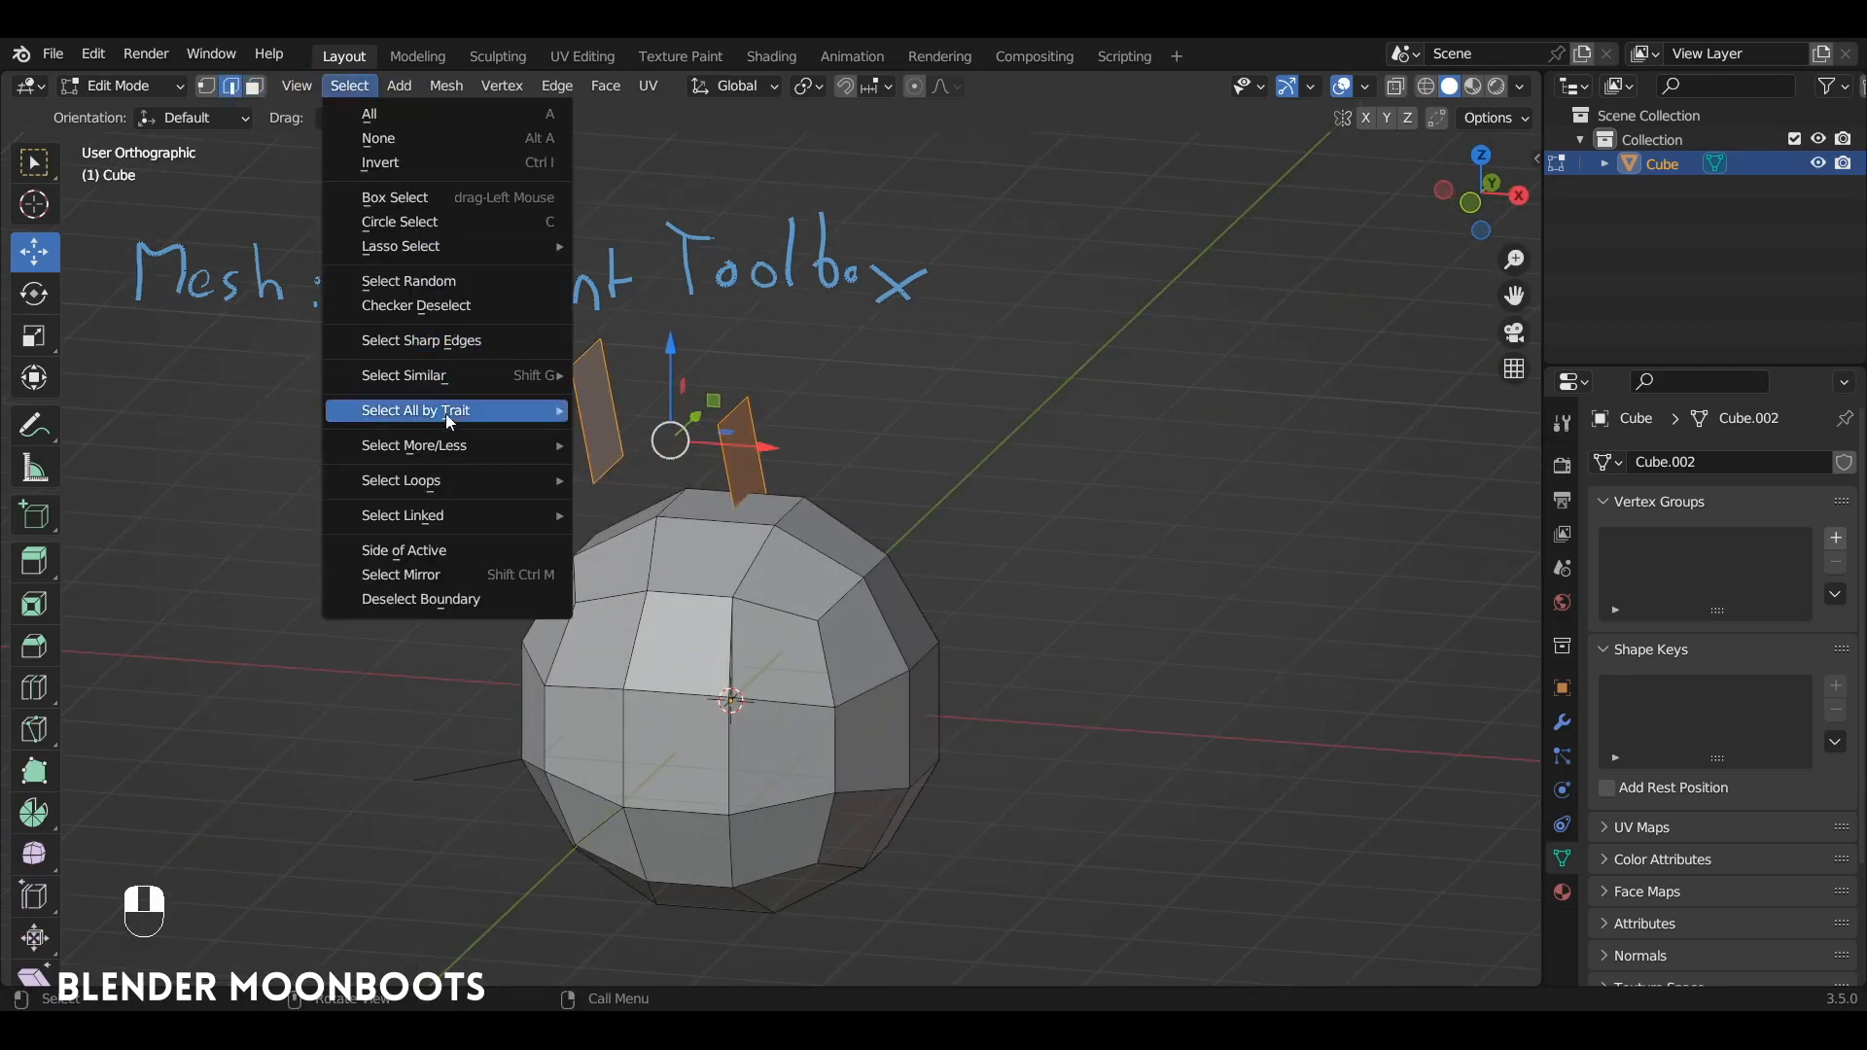
{"action": "mouse_move", "coordinate": [537, 422]}
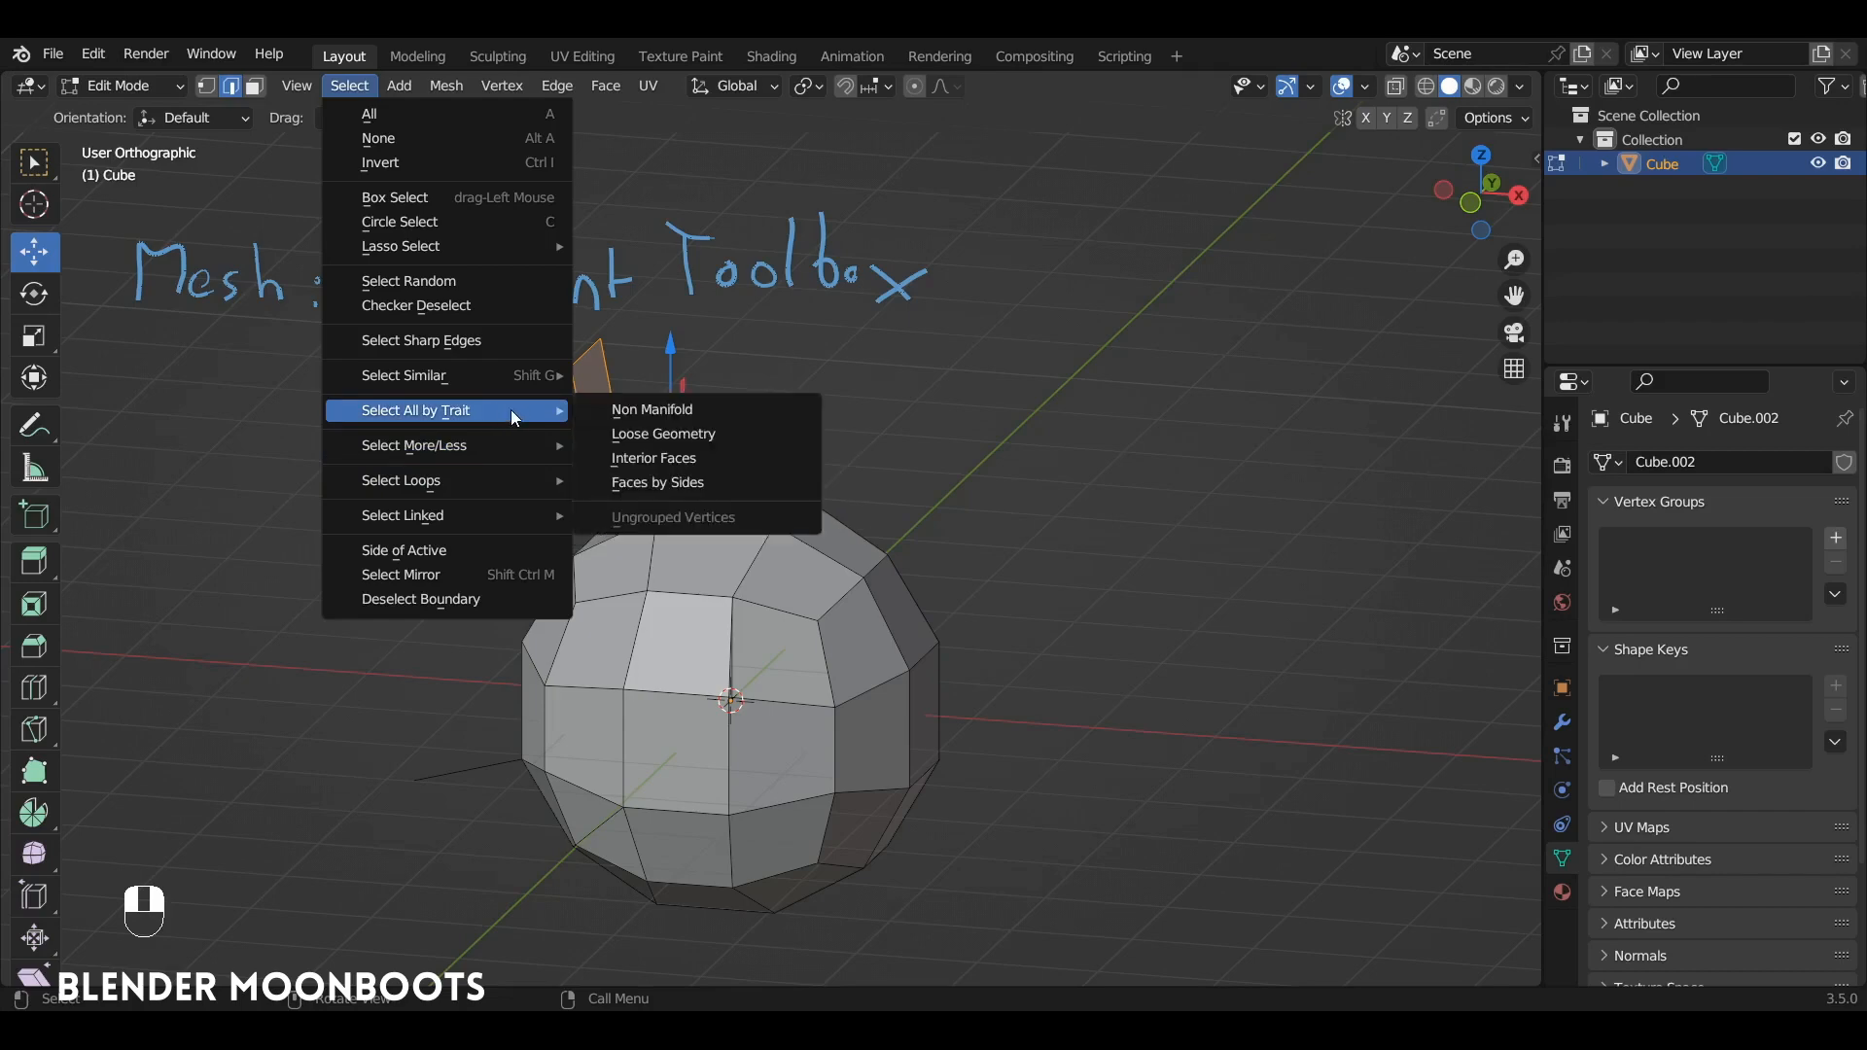
{"action": "left_click", "coordinate": [696, 410]}
{"action": "left_click_drag", "start_coordinate": [756, 522], "coordinate": [838, 542], "text": "alt"}
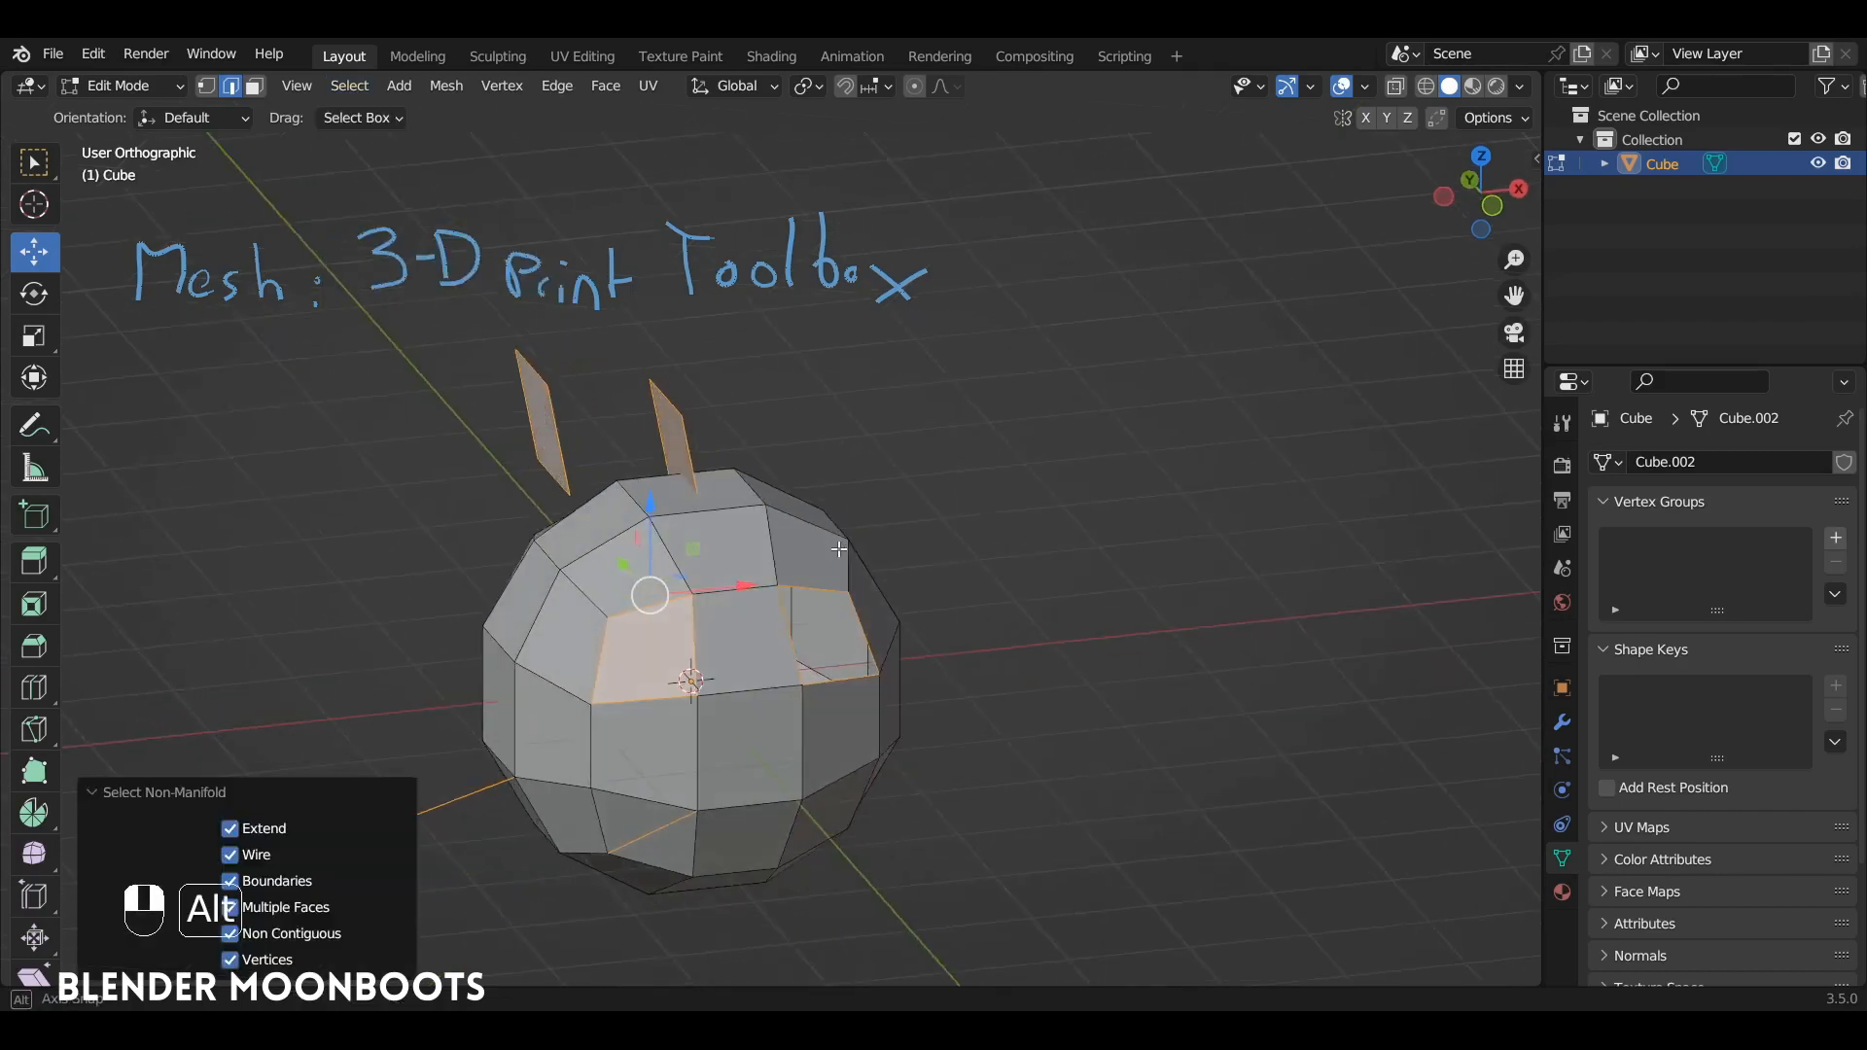
{"action": "left_click_drag", "start_coordinate": [666, 652], "coordinate": [792, 575], "text": "alt"}
Step: Select the boundary loop of the upper side hole in vertex mode, fill it with a face and undo the fill
{"action": "key", "text": "1"}
{"action": "left_click", "coordinate": [813, 585], "text": "alt"}
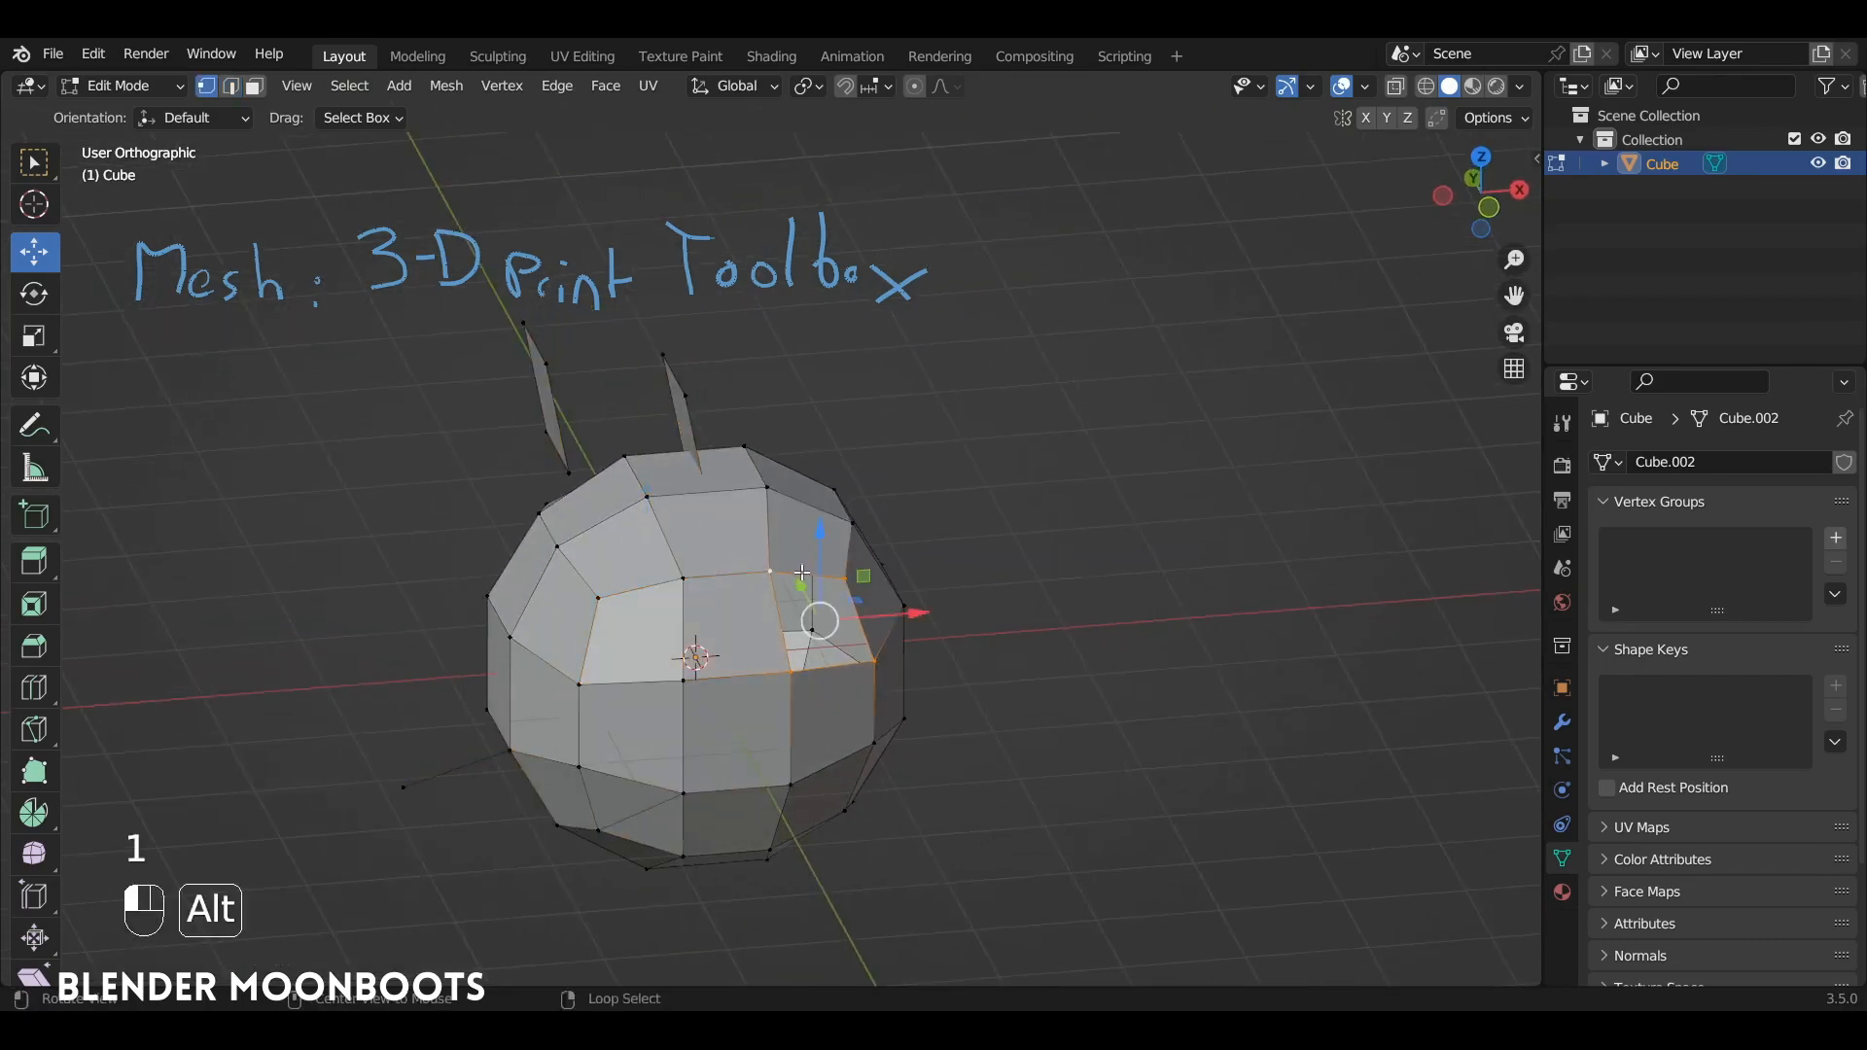
{"action": "left_click_drag", "start_coordinate": [870, 679], "coordinate": [762, 427], "text": "alt"}
{"action": "key", "text": "f"}
{"action": "key", "text": "ctrl+z"}
Step: Select the whole mesh, run the Delete Loose cleanup on it and undo the deletion
{"action": "key", "text": "a"}
{"action": "key", "text": "a"}
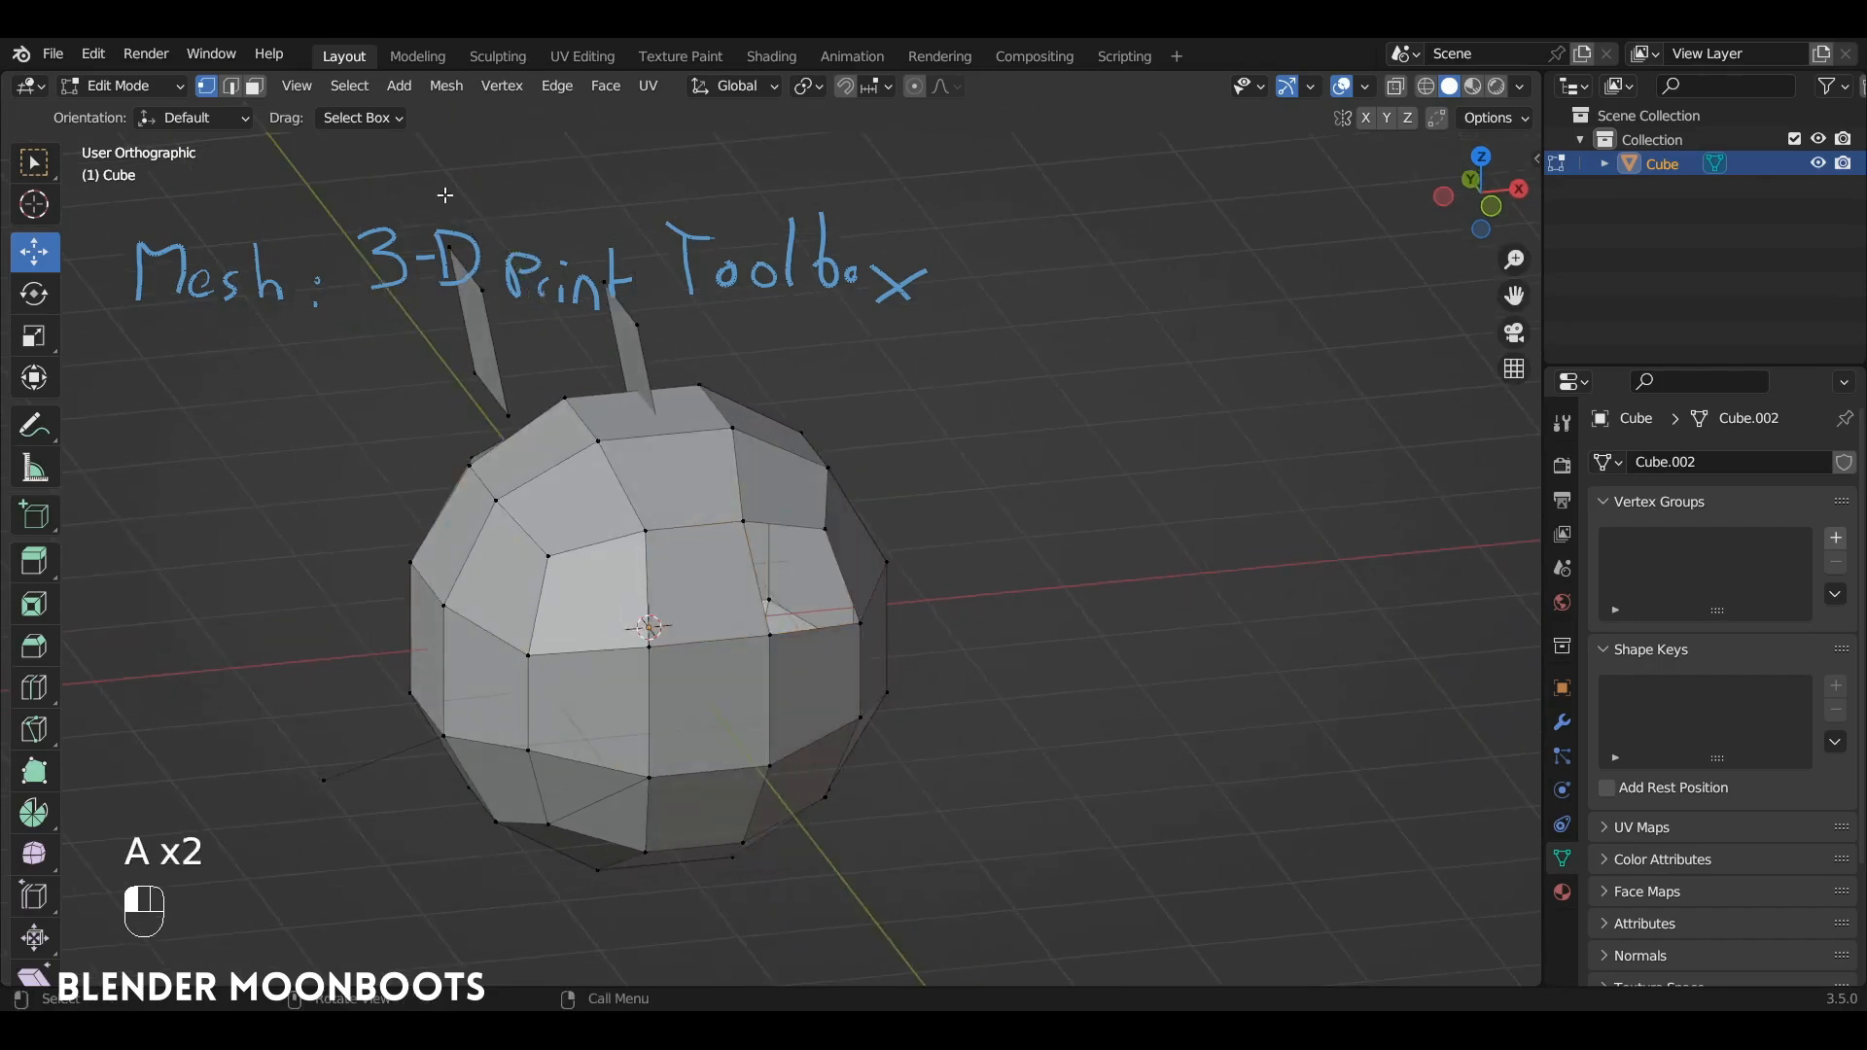
{"action": "key", "text": "a"}
{"action": "key", "text": "a"}
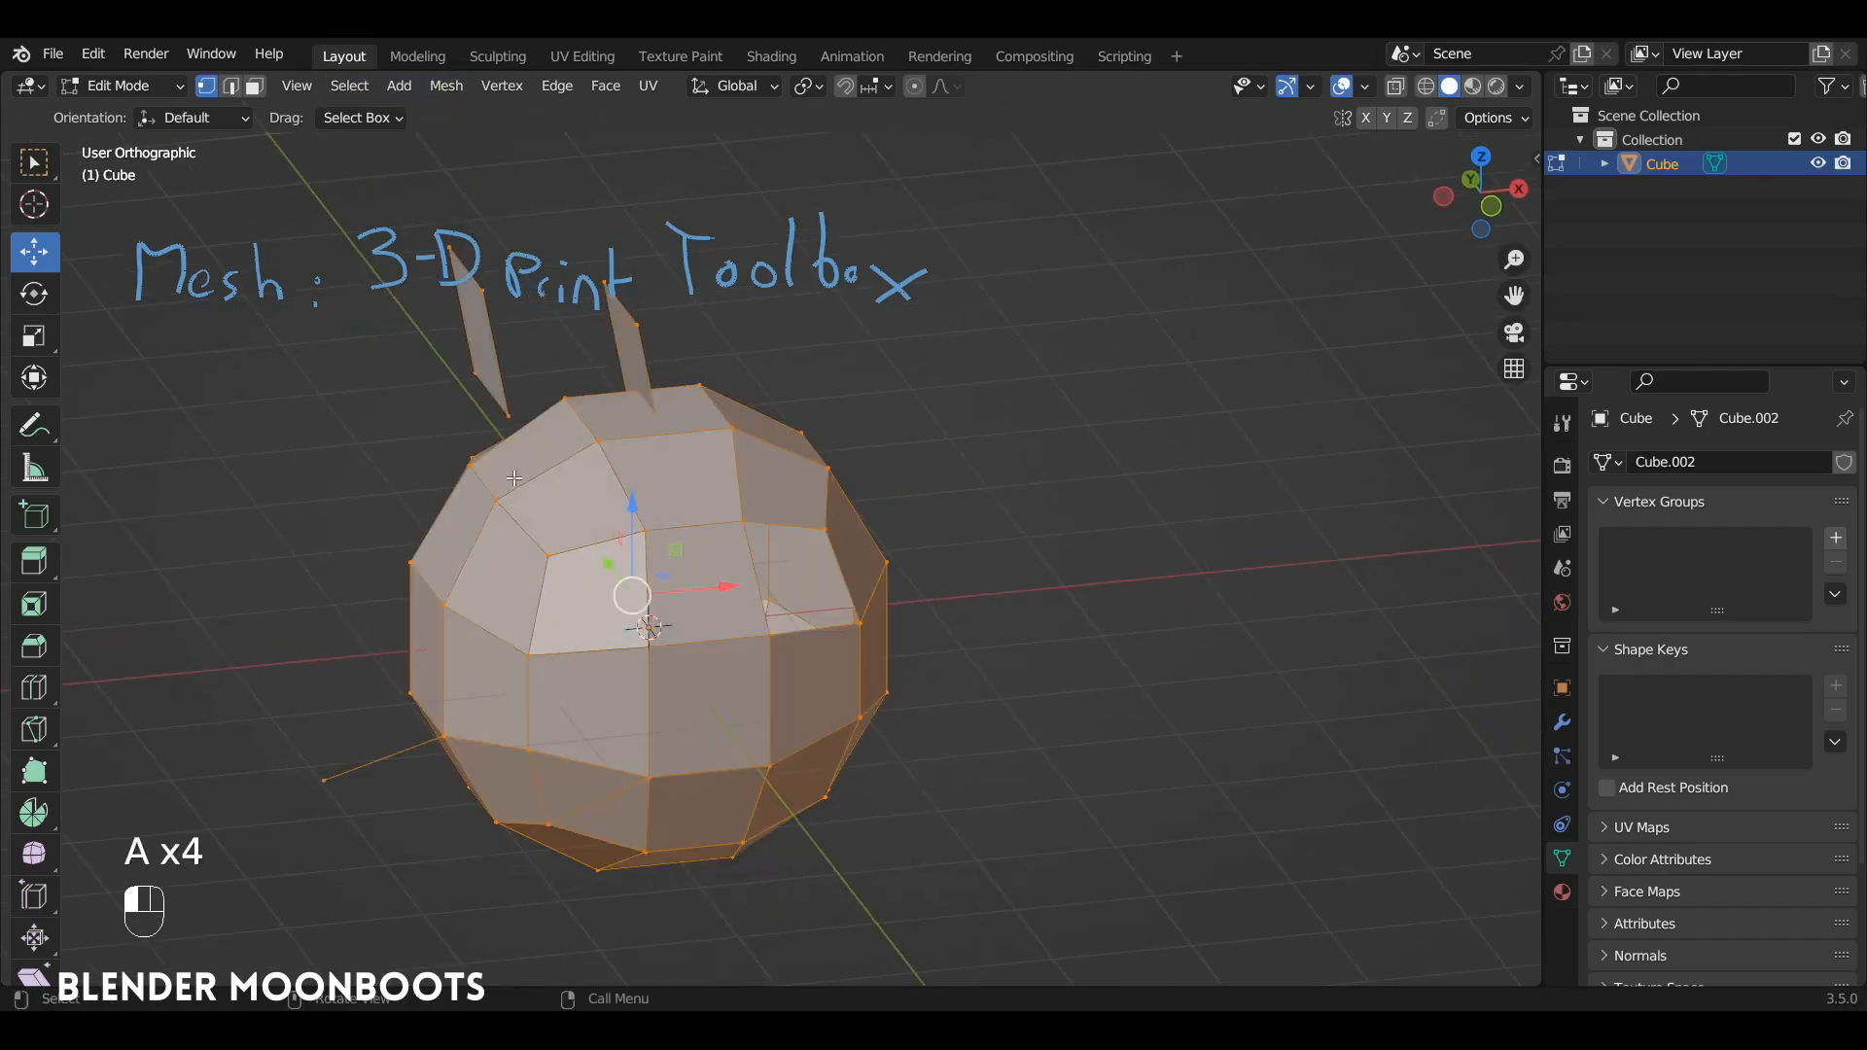
{"action": "left_click", "coordinate": [445, 88]}
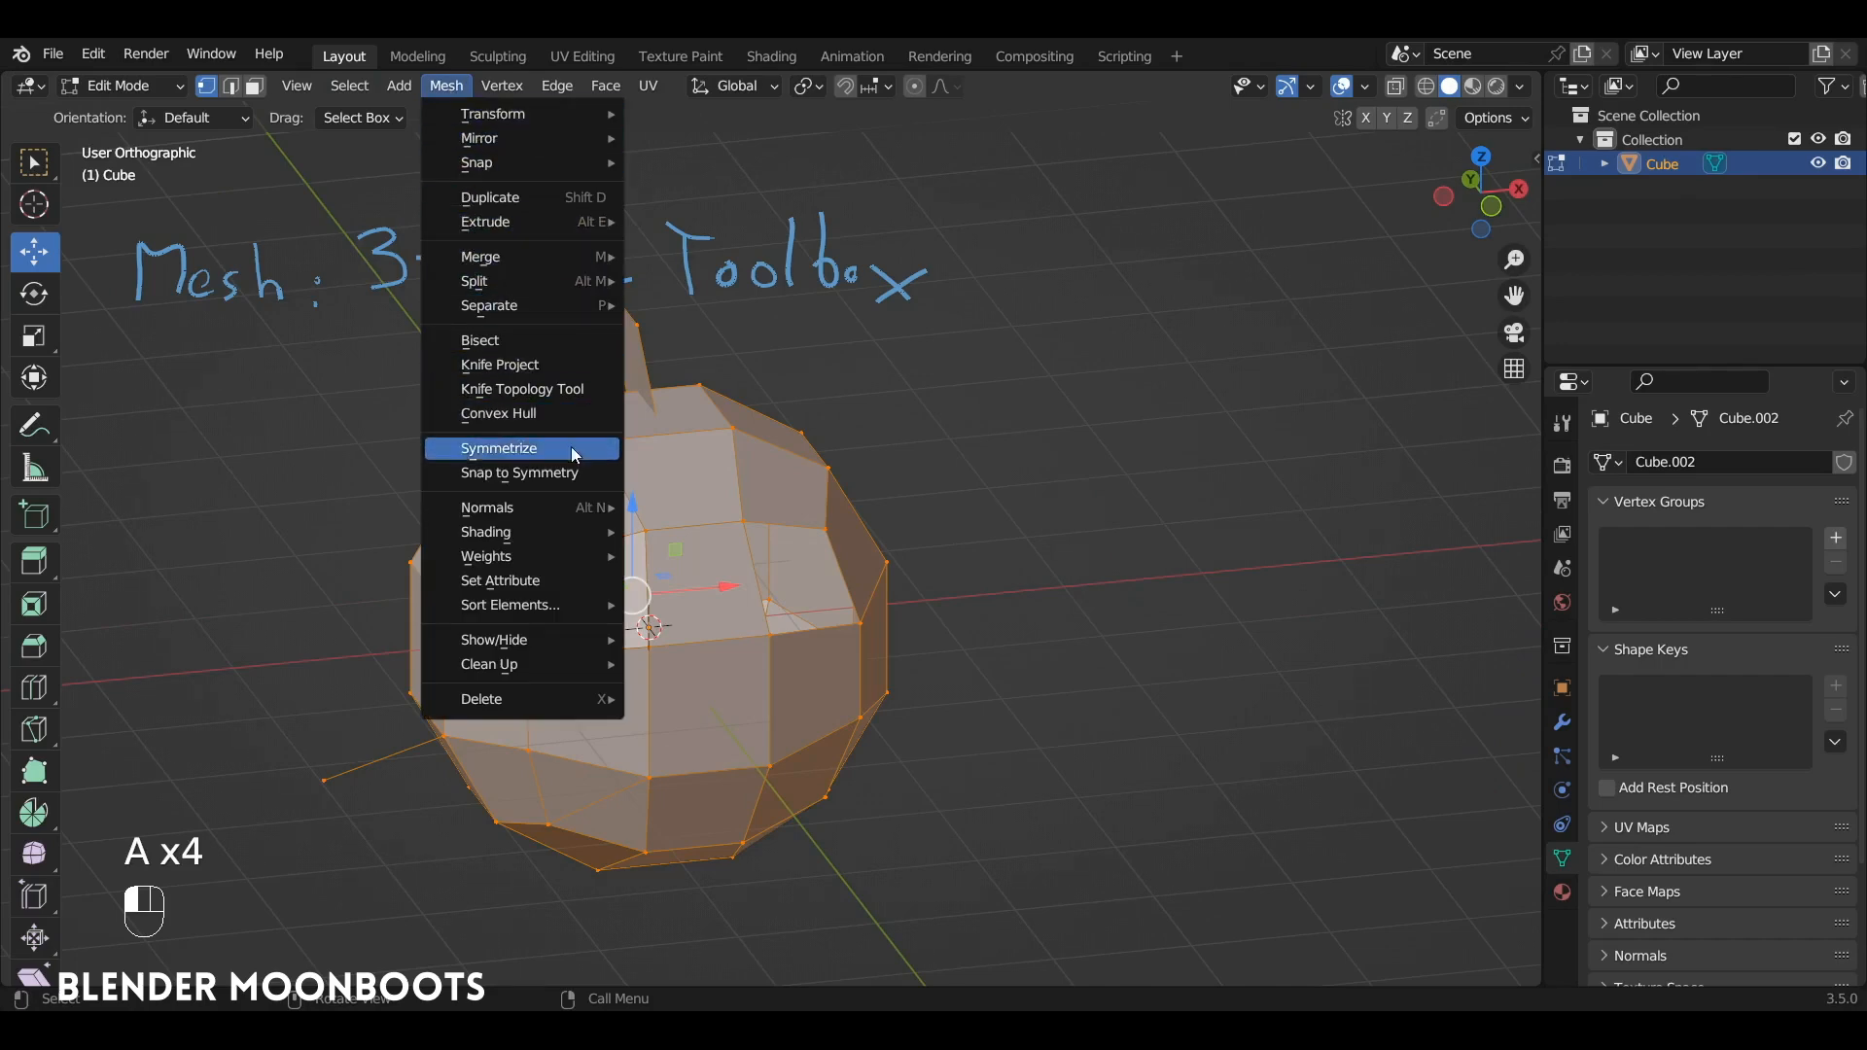
{"action": "mouse_move", "coordinate": [539, 675]}
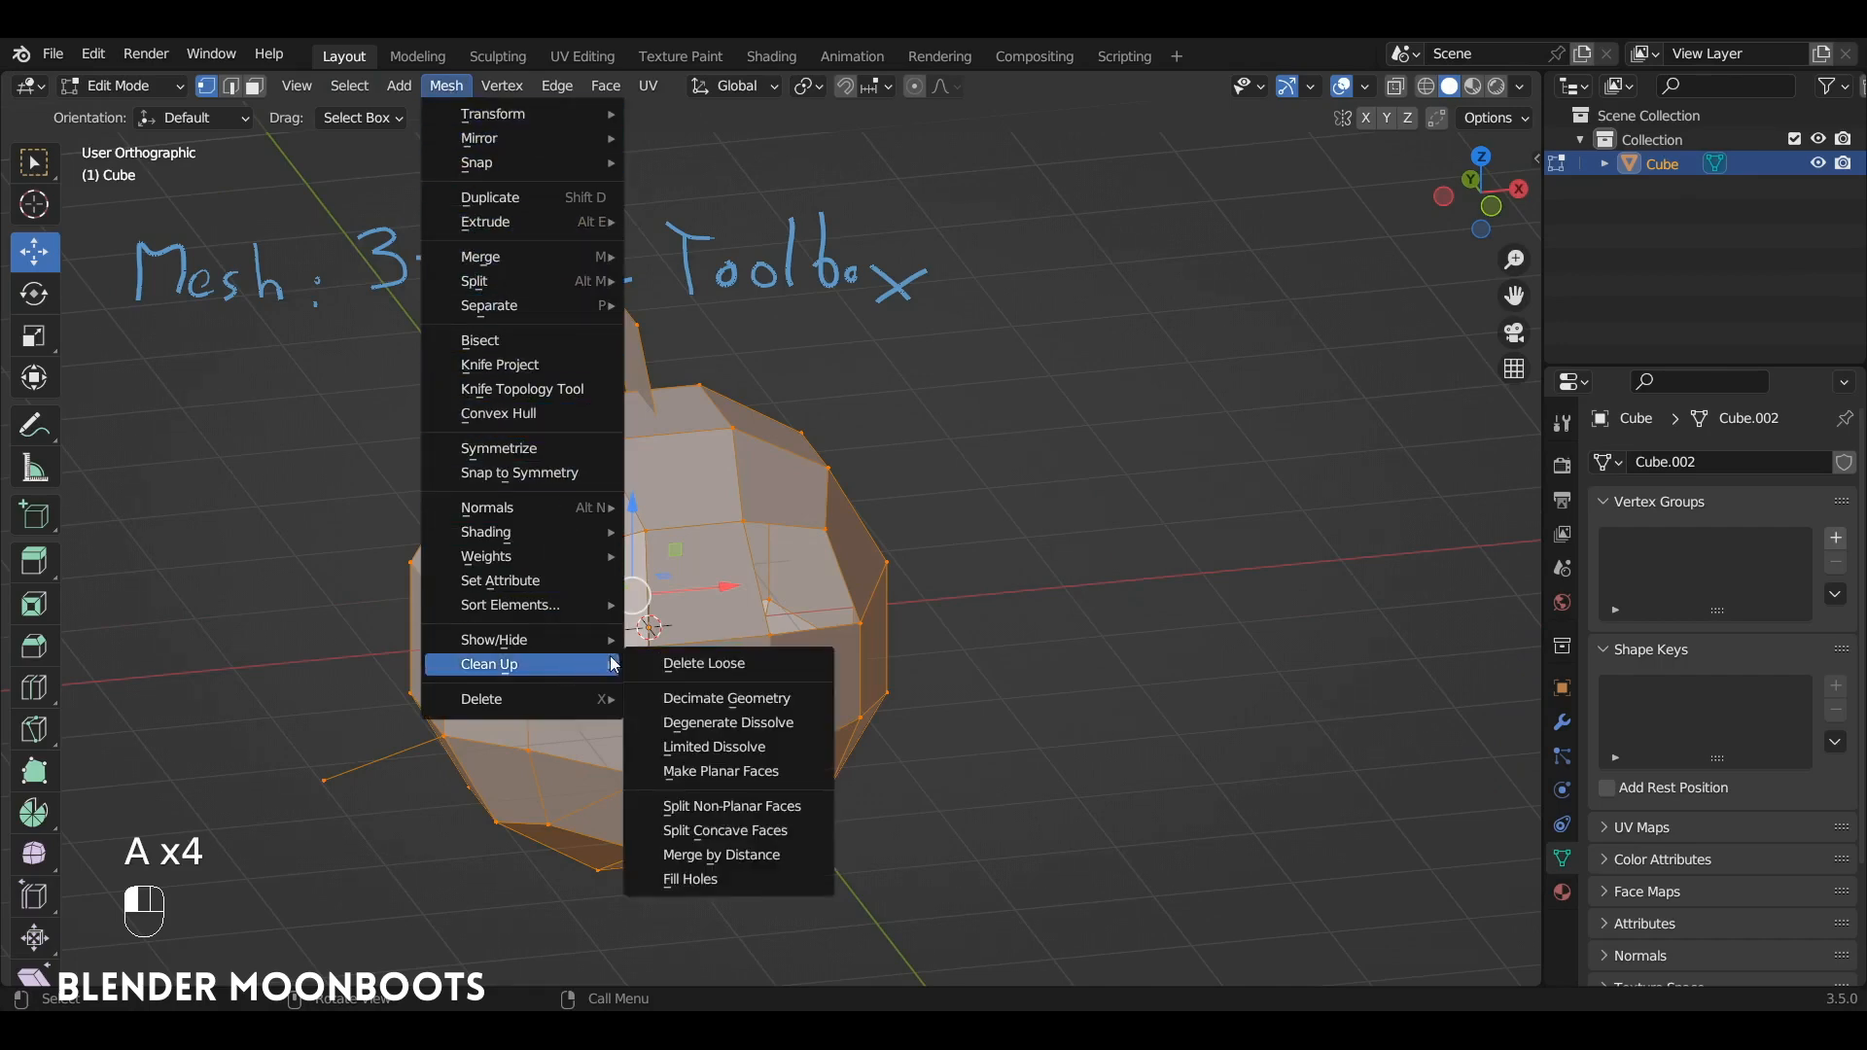
{"action": "left_click", "coordinate": [750, 671]}
{"action": "middle_click_drag", "start_coordinate": [388, 784], "coordinate": [561, 736], "text": "alt"}
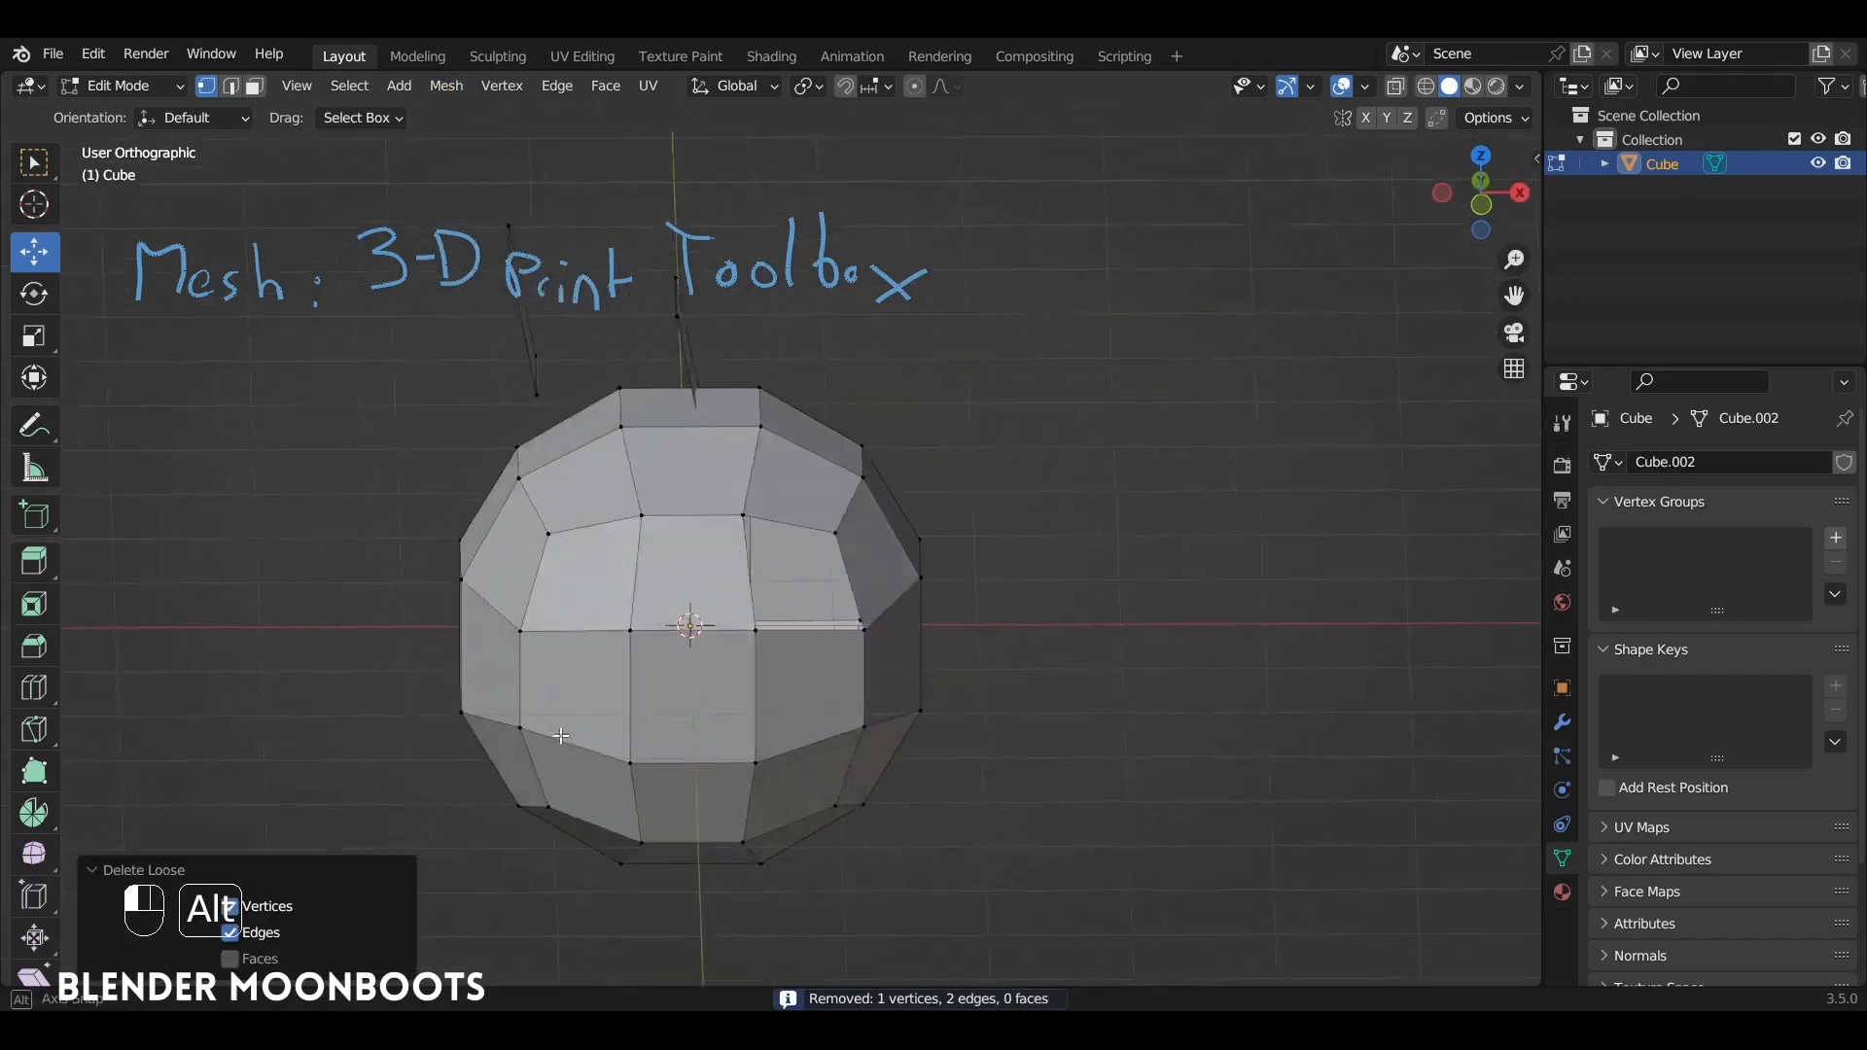
{"action": "key", "text": "ctrl+z"}
Step: Run the Fill Holes cleanup on the fully selected mesh and undo it
{"action": "middle_click_drag", "start_coordinate": [641, 681], "coordinate": [718, 646], "text": "alt"}
{"action": "left_click", "coordinate": [446, 85]}
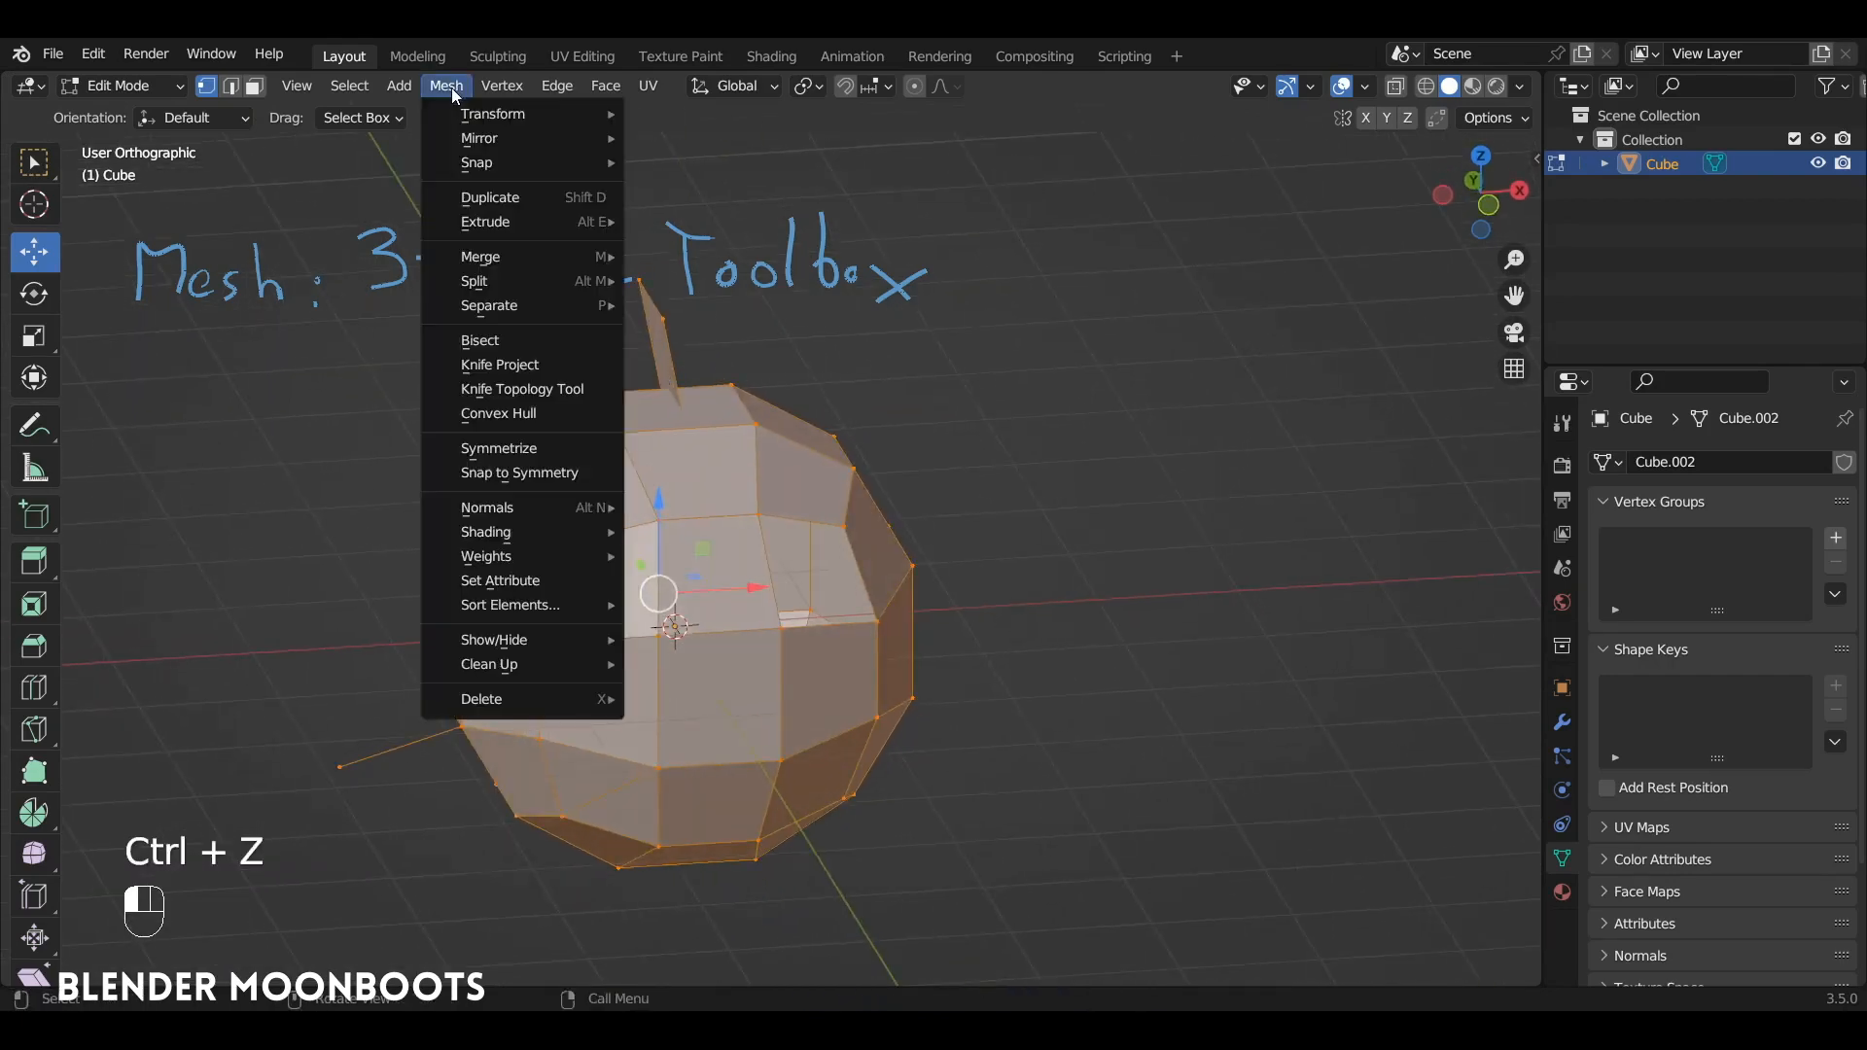
{"action": "mouse_move", "coordinate": [567, 665]}
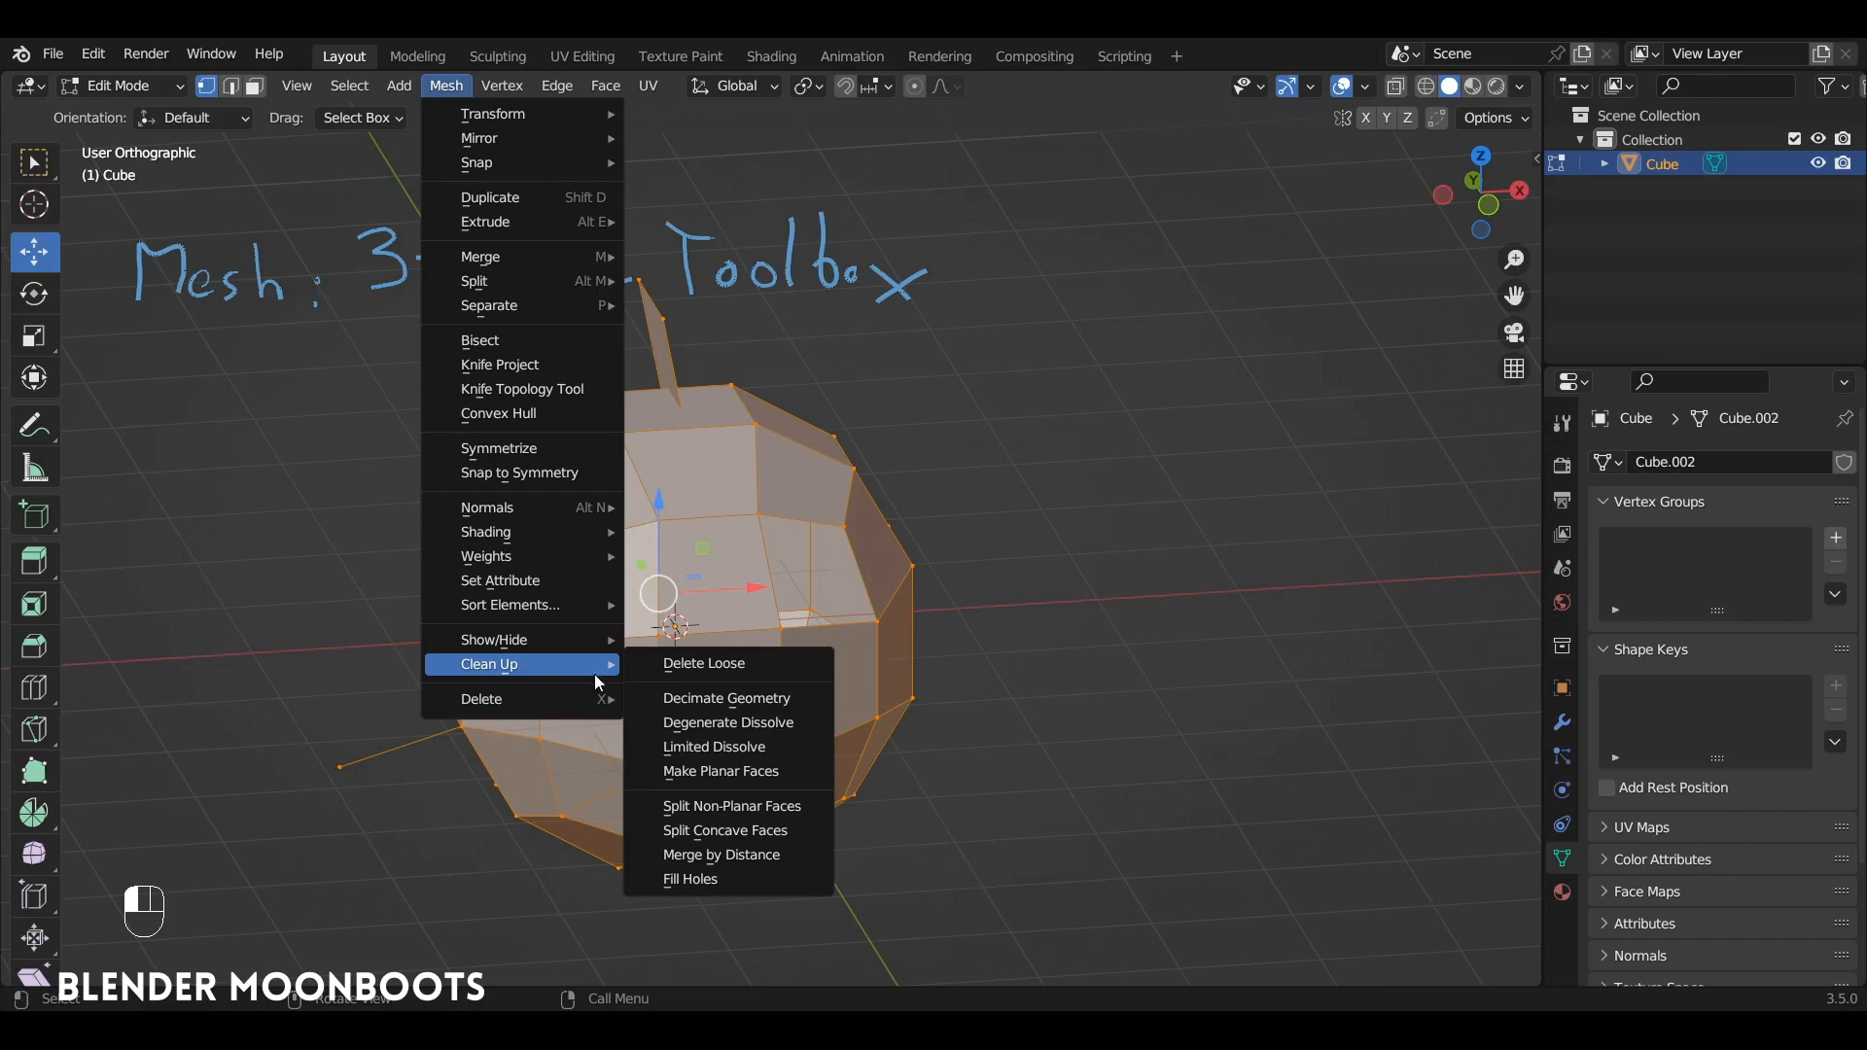
{"action": "left_click", "coordinate": [719, 880]}
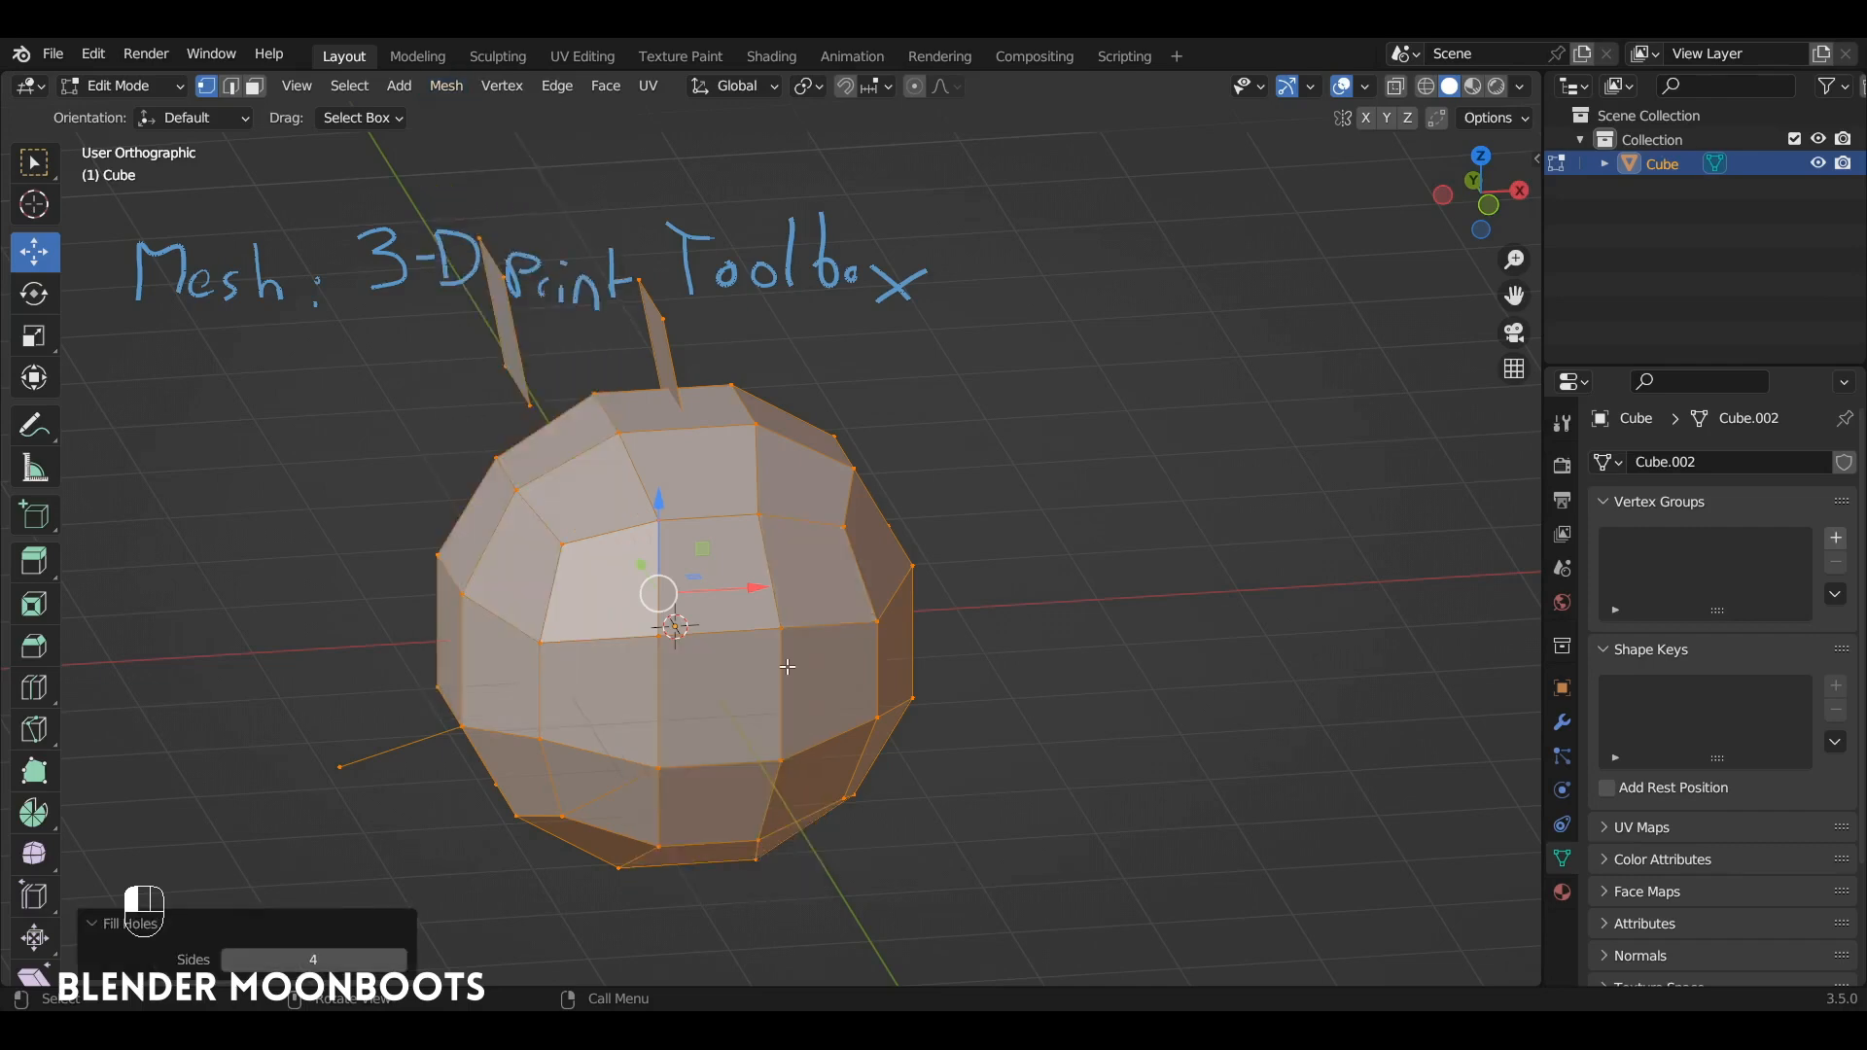
{"action": "key", "text": "ctrl+z"}
Step: Return to Object Mode and run all of the 3D Print Toolbox checks on the cube
{"action": "mouse_move", "coordinate": [787, 666]}
{"action": "middle_mouse_down", "text": "alt"}
{"action": "mouse_move", "coordinate": [947, 611]}
{"action": "mouse_move", "coordinate": [907, 521]}
{"action": "middle_mouse_up", "text": "alt"}
{"action": "key", "text": "Tab"}
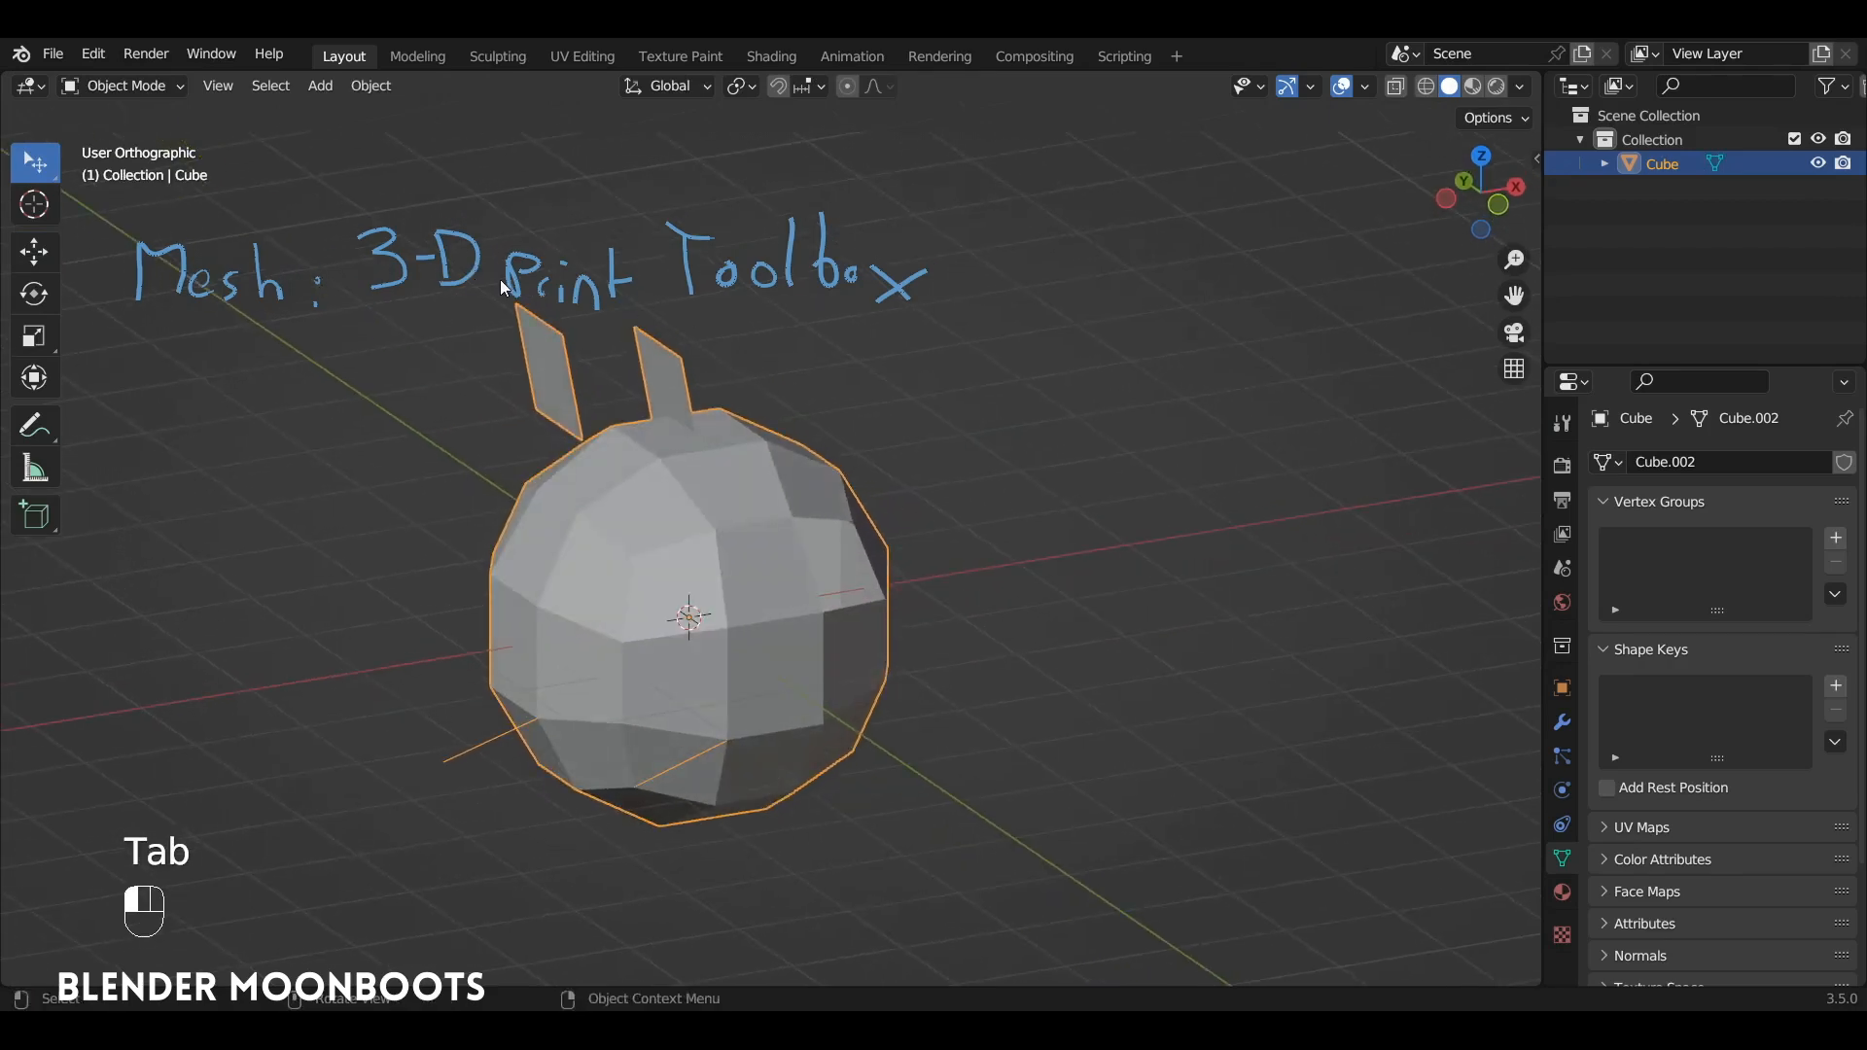
{"action": "middle_click_drag", "start_coordinate": [878, 430], "coordinate": [1055, 503], "text": "alt"}
{"action": "key", "text": "n"}
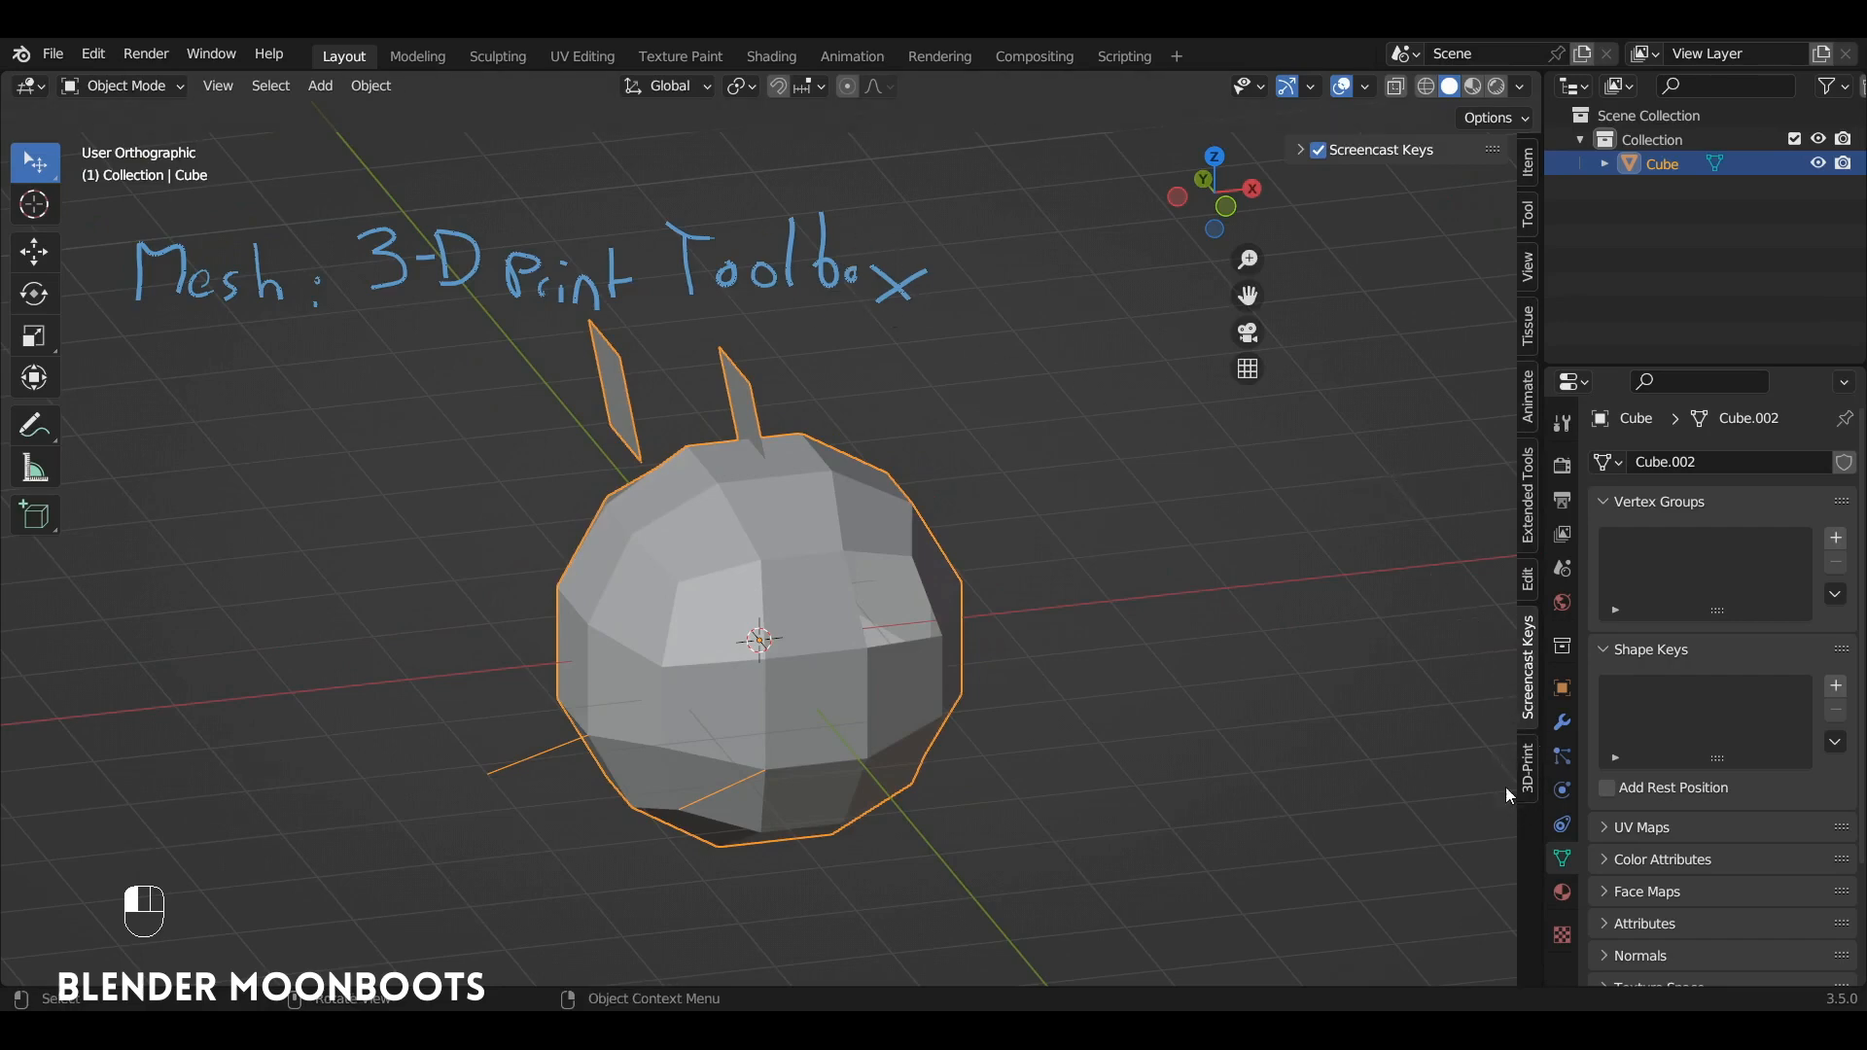
{"action": "left_click", "coordinate": [1529, 775]}
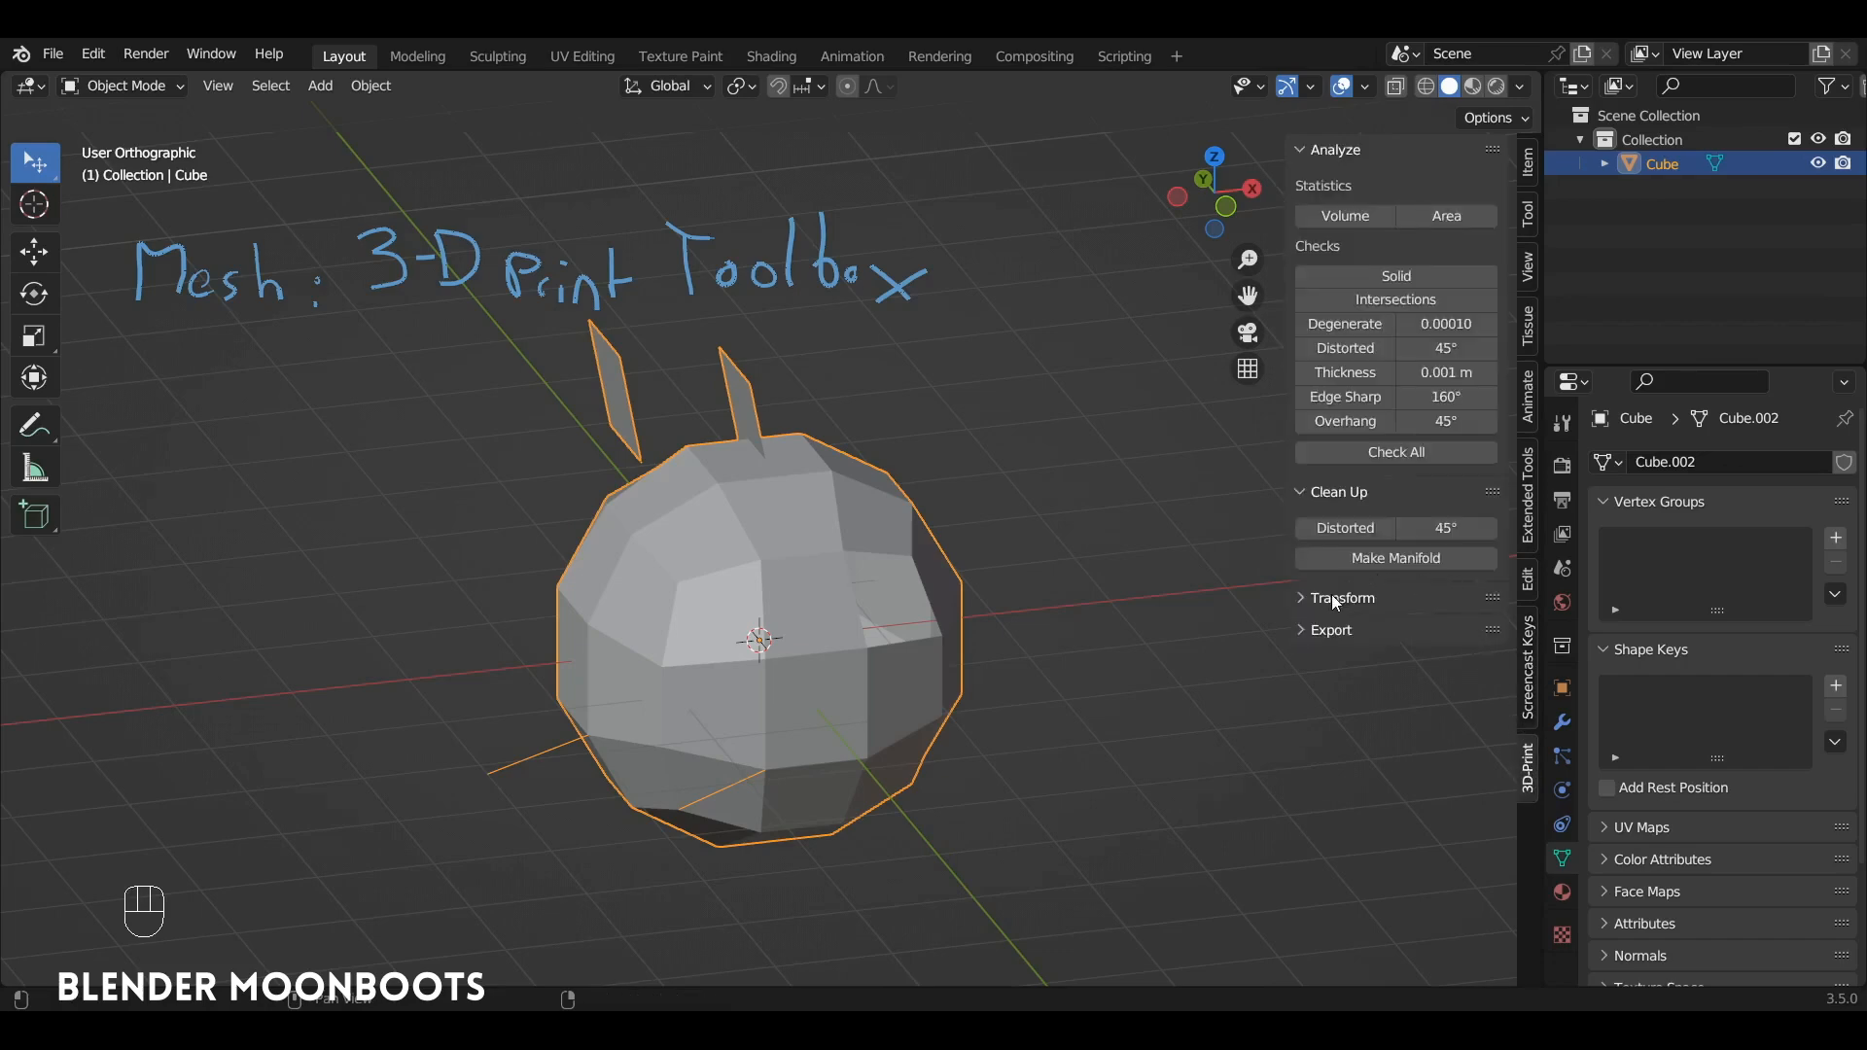
{"action": "left_click", "coordinate": [1396, 454]}
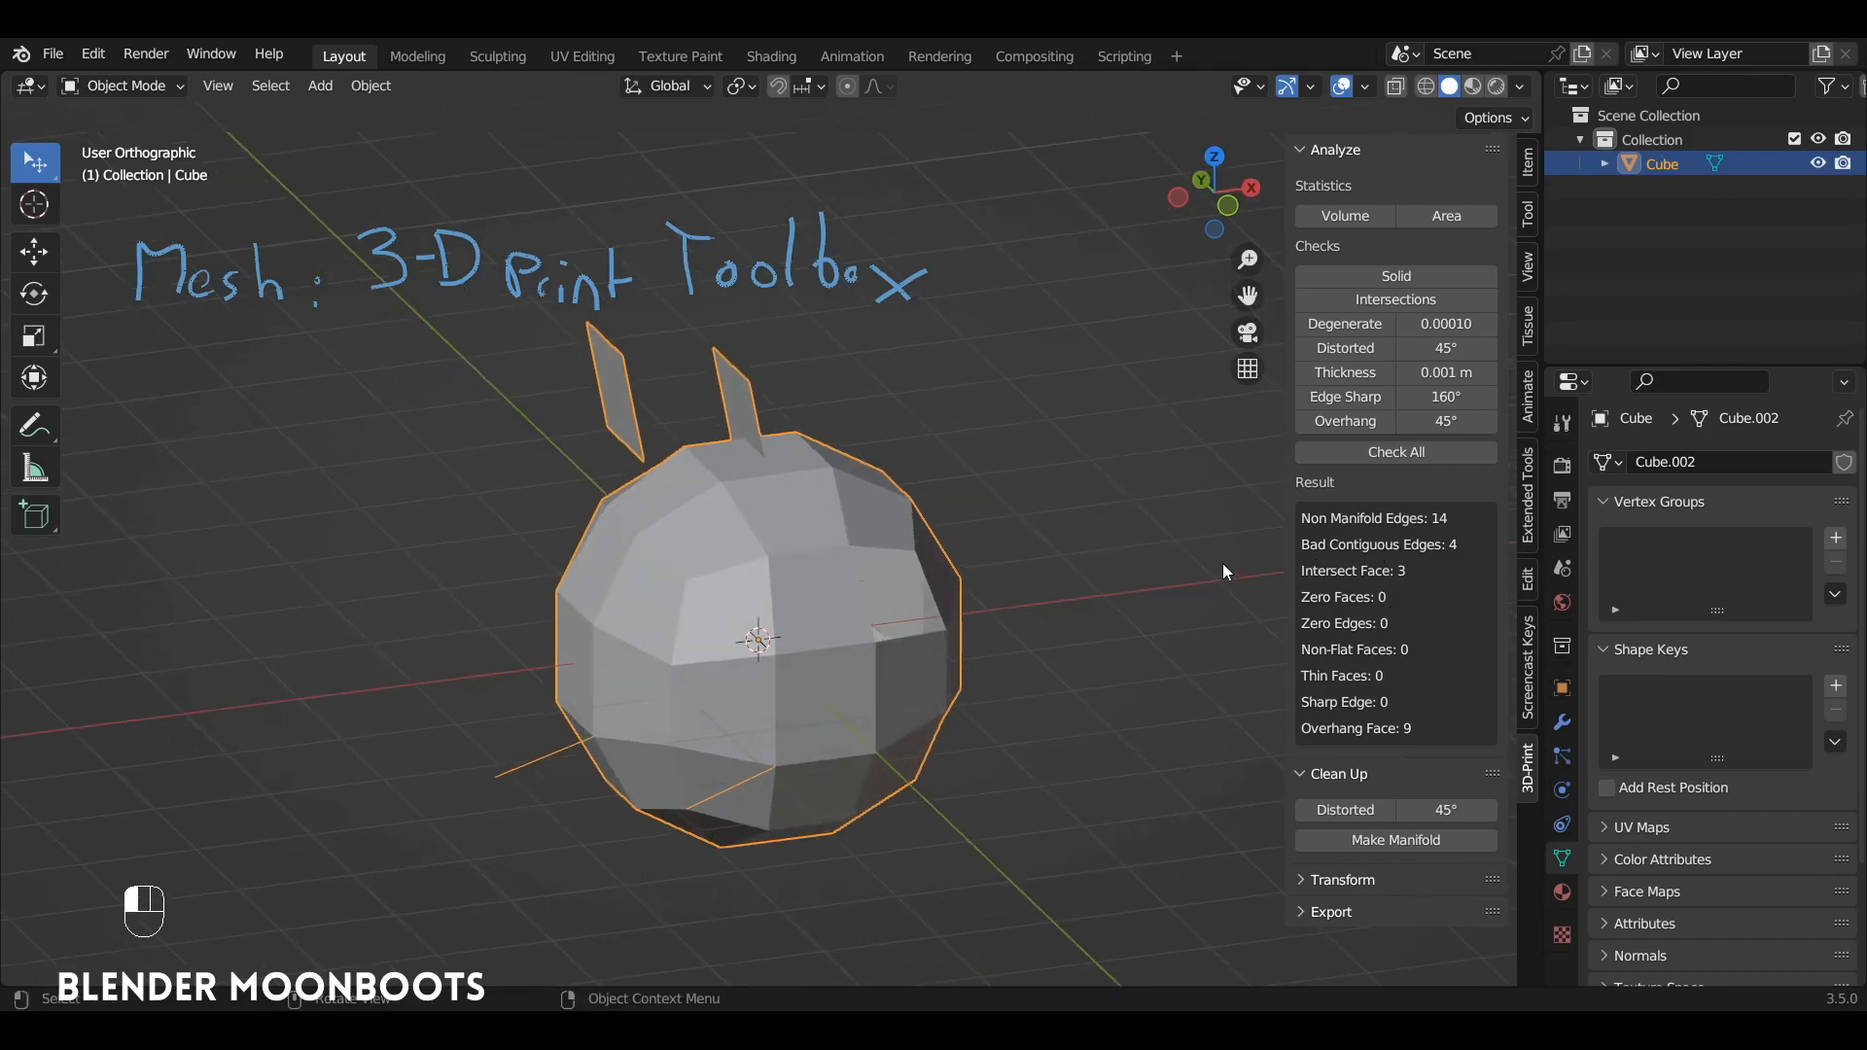
Step: In Edit Mode, select the reported non-manifold edges and the bad contiguous edges in turn, inspecting each set around the mesh
{"action": "key", "text": "Tab"}
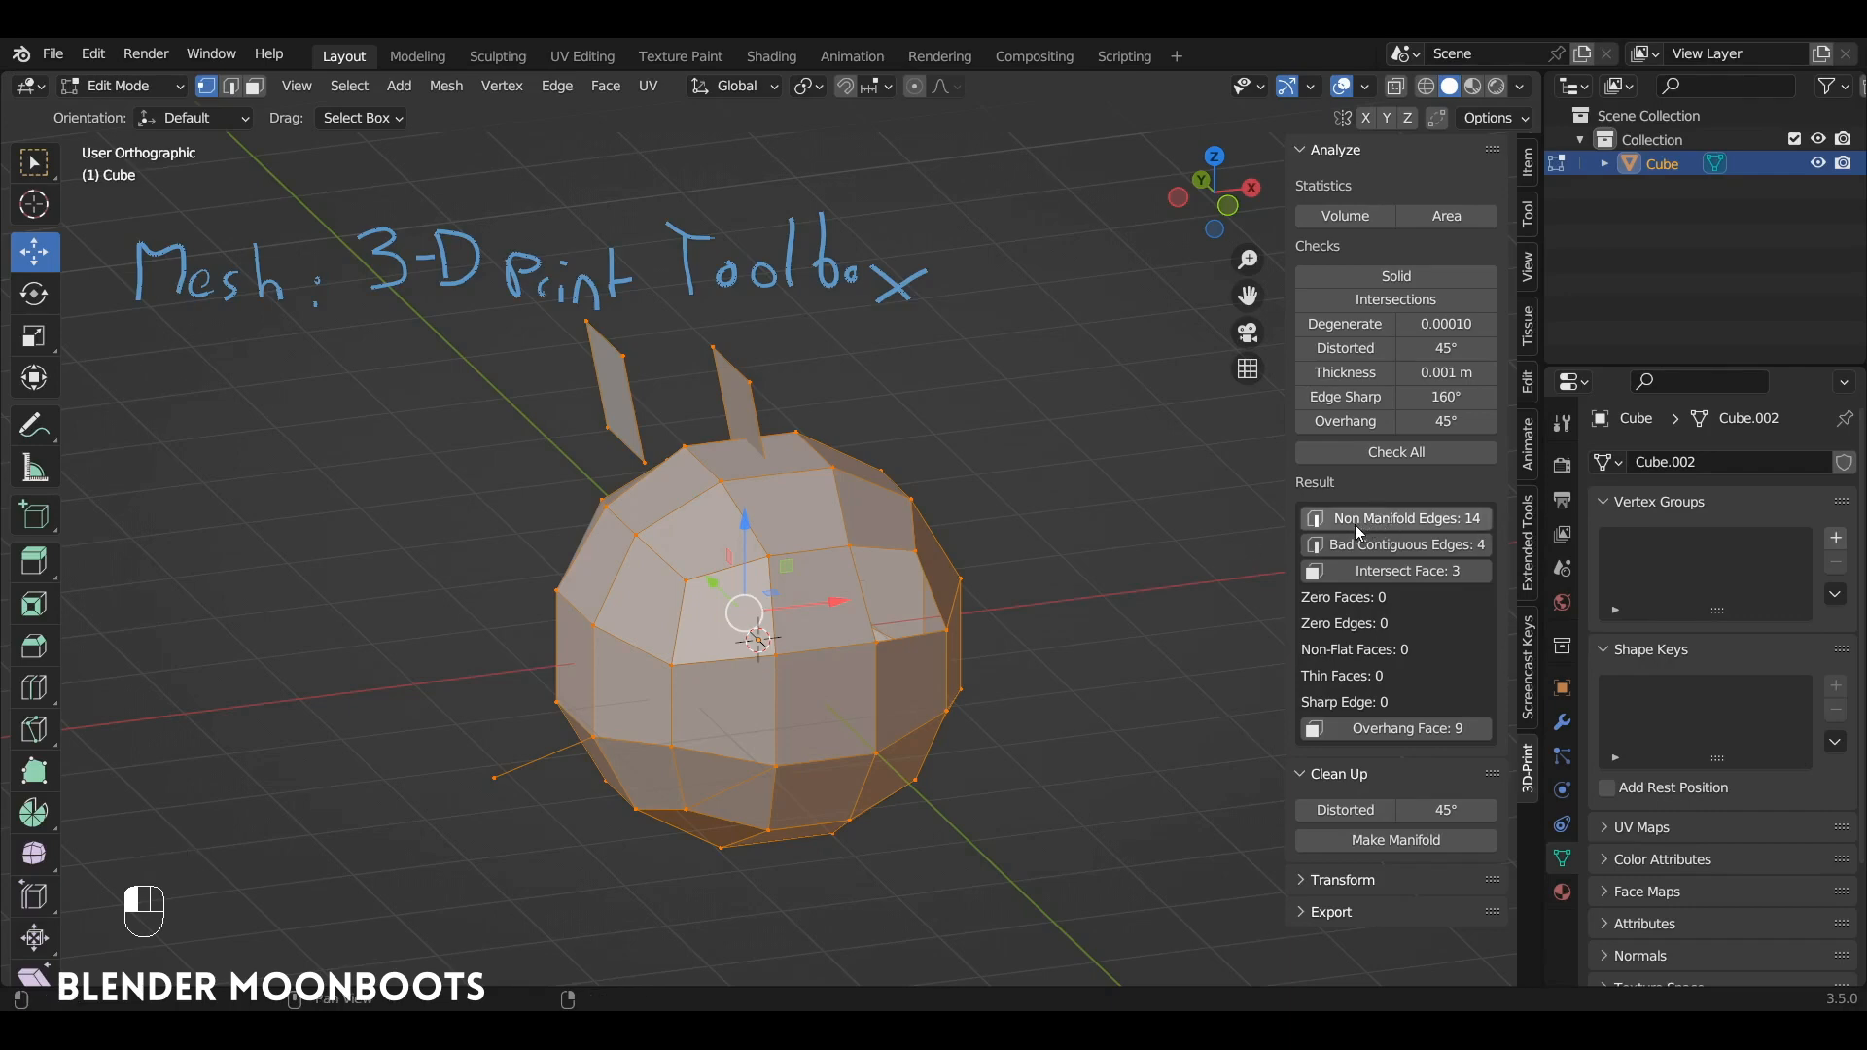
{"action": "left_click", "coordinate": [1385, 523]}
{"action": "left_click_drag", "start_coordinate": [1071, 573], "coordinate": [847, 650], "text": "alt"}
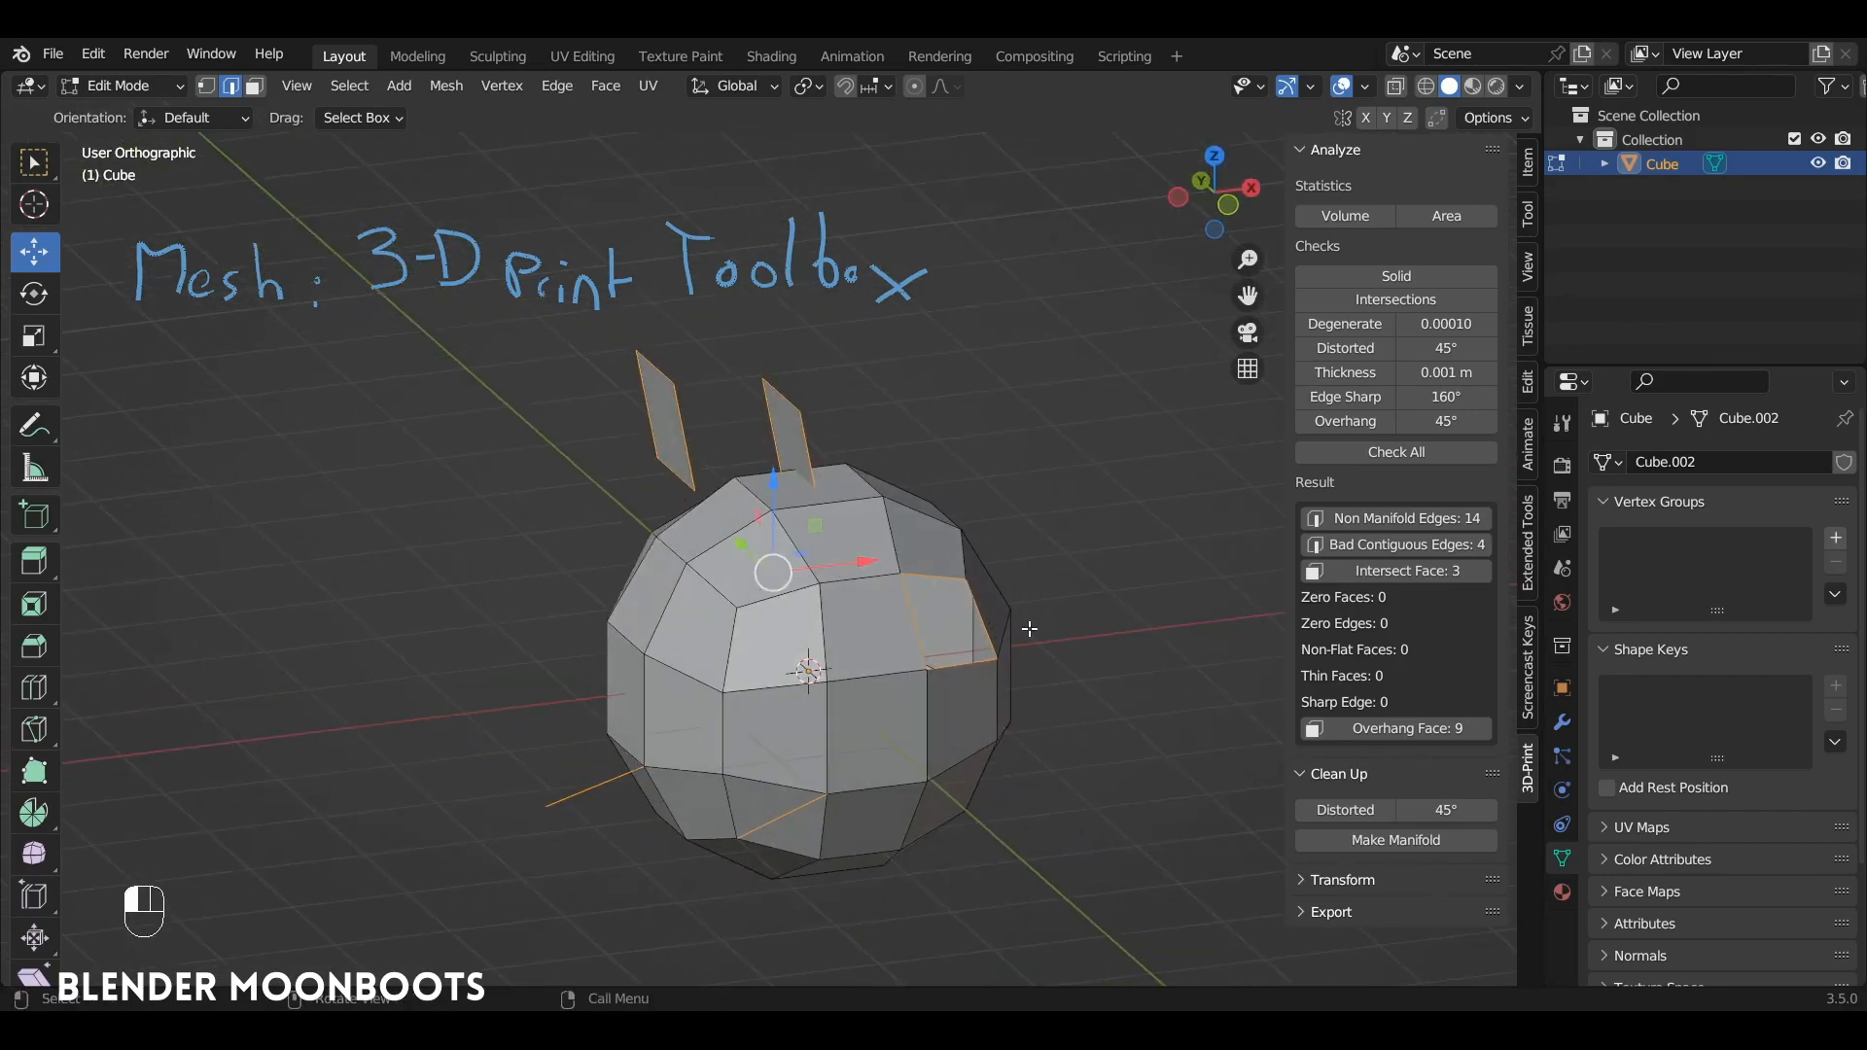
{"action": "left_click_drag", "start_coordinate": [1029, 629], "coordinate": [868, 711], "text": "alt"}
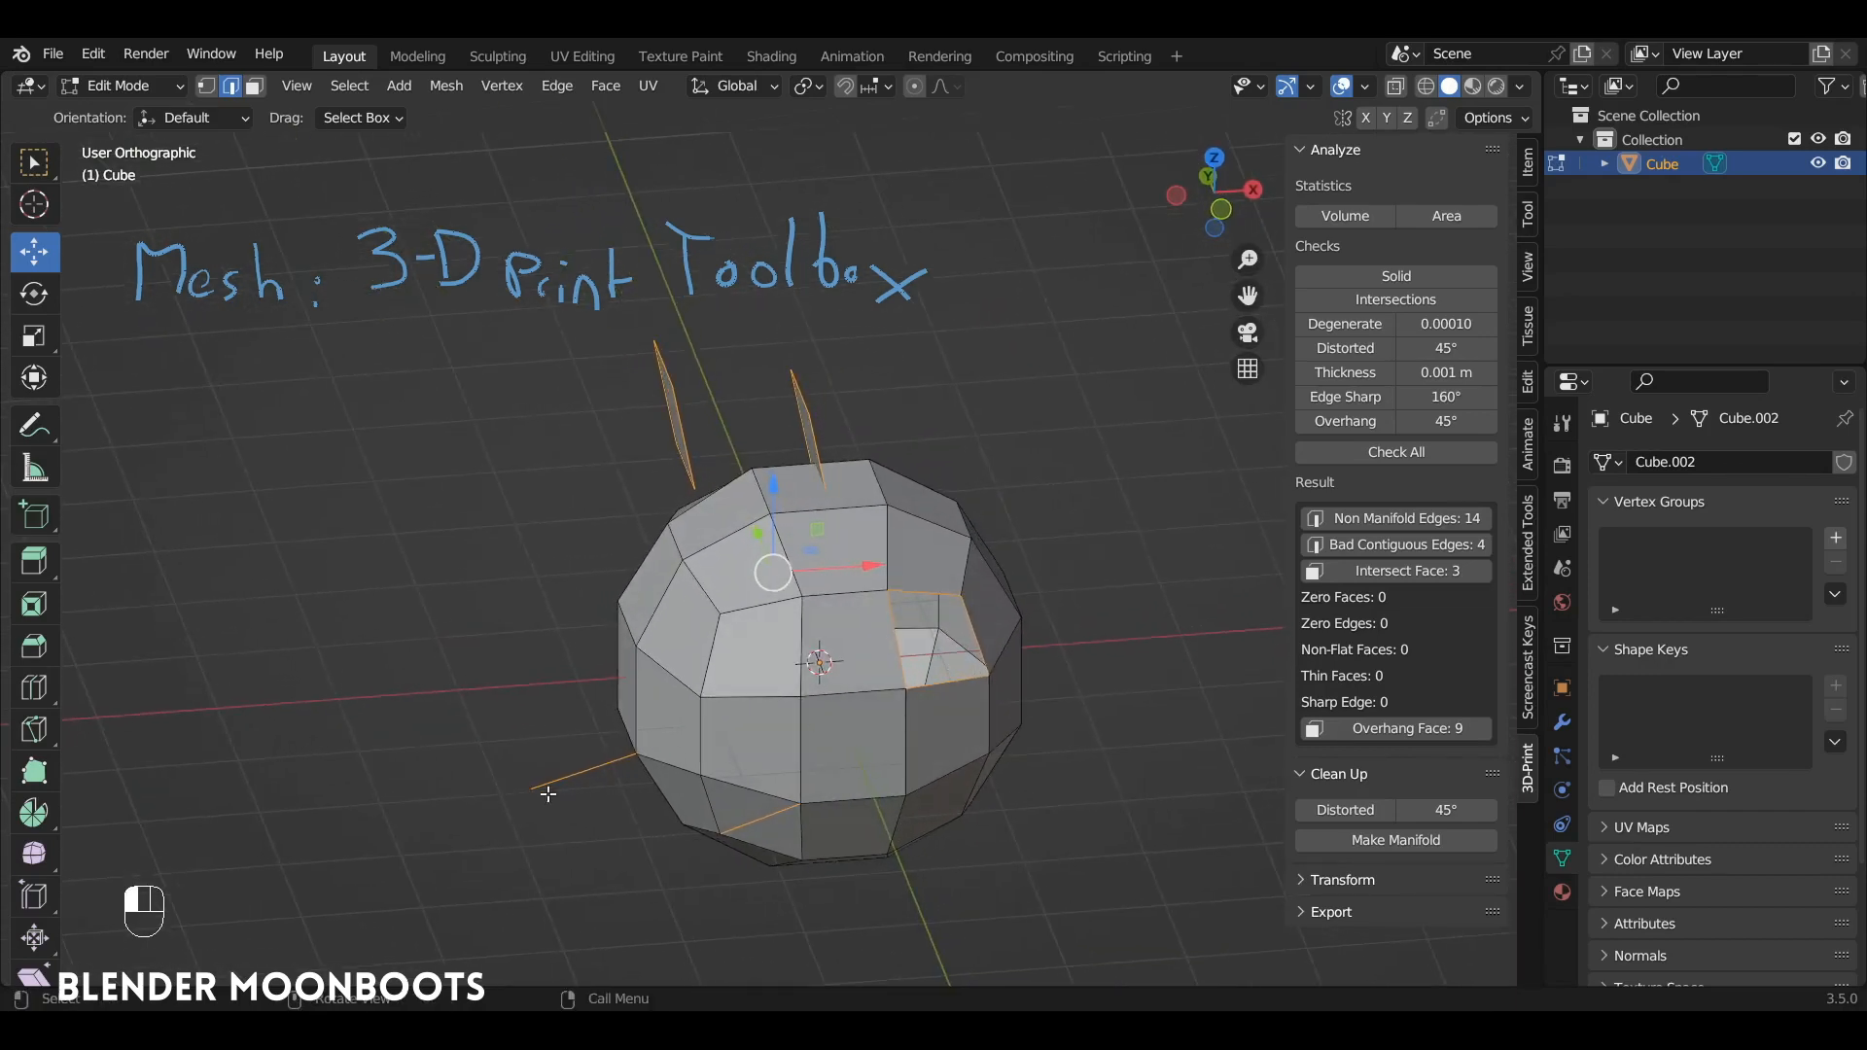
{"action": "left_click_drag", "start_coordinate": [588, 780], "coordinate": [714, 803], "text": "alt"}
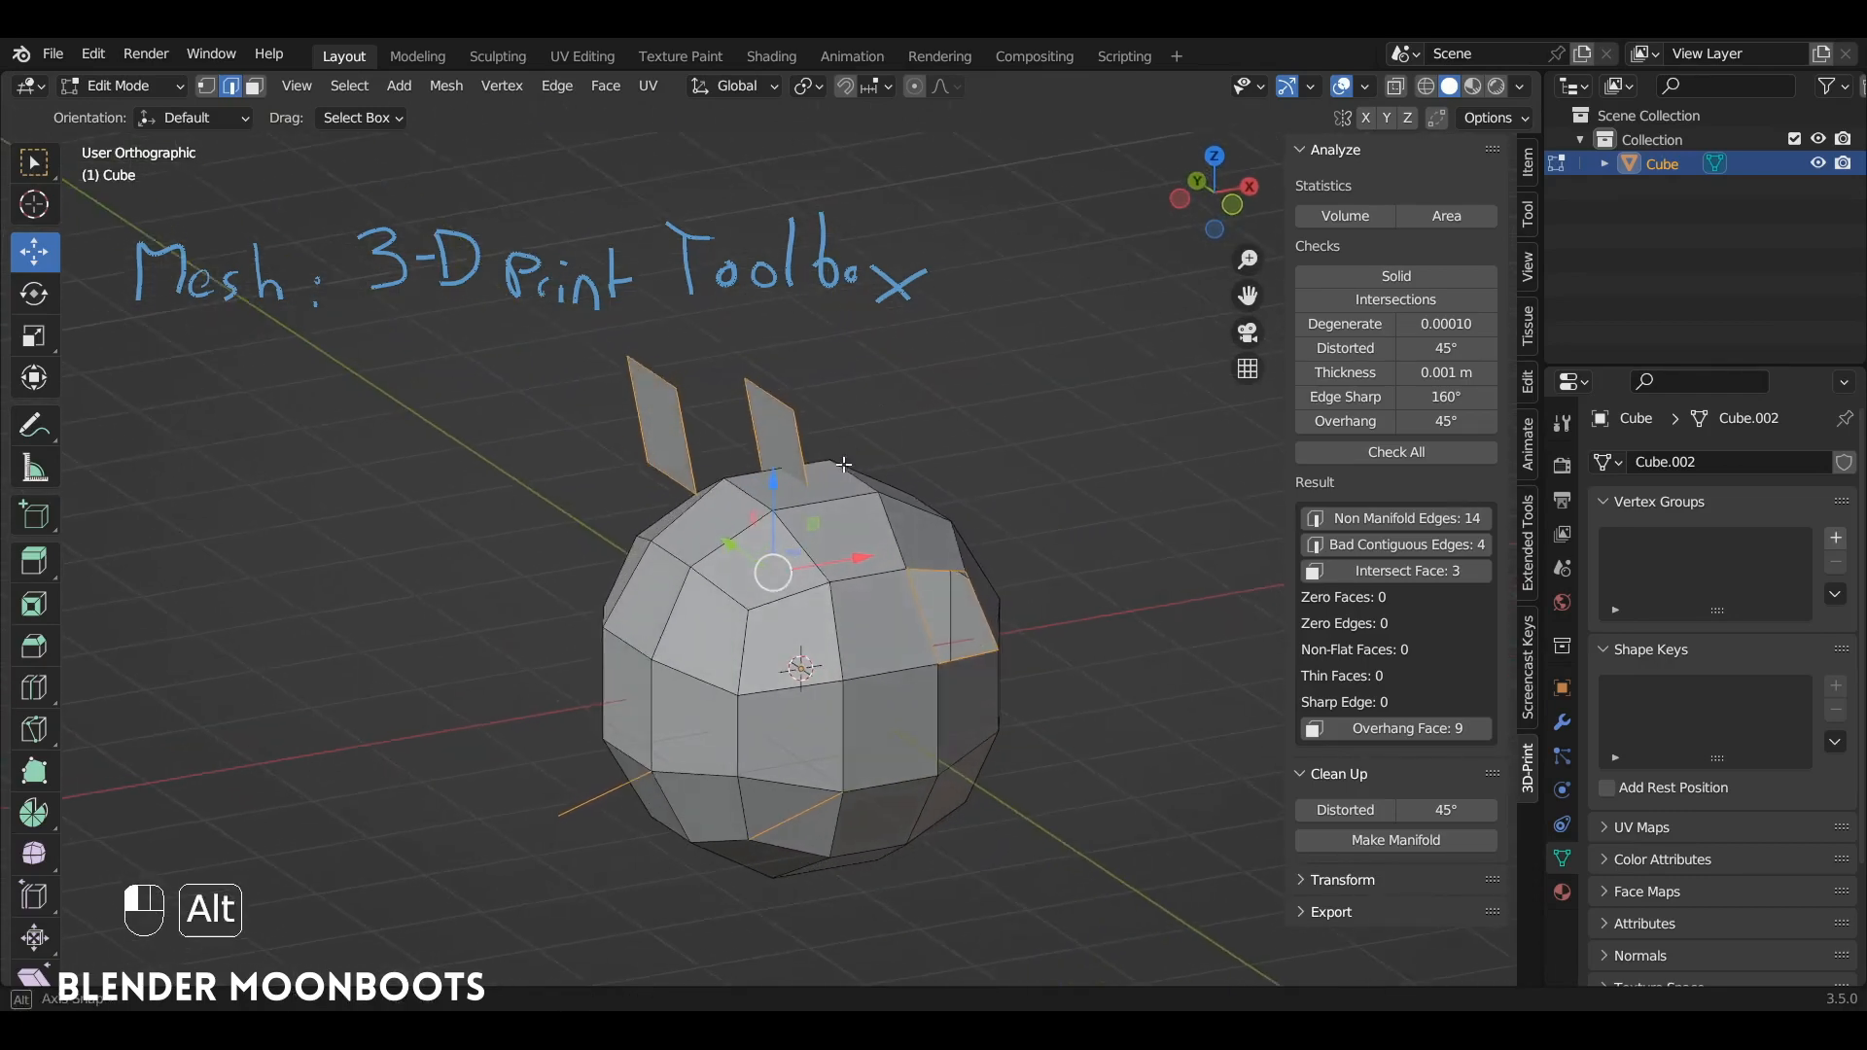
{"action": "left_click_drag", "start_coordinate": [1021, 515], "coordinate": [1237, 547], "text": "alt"}
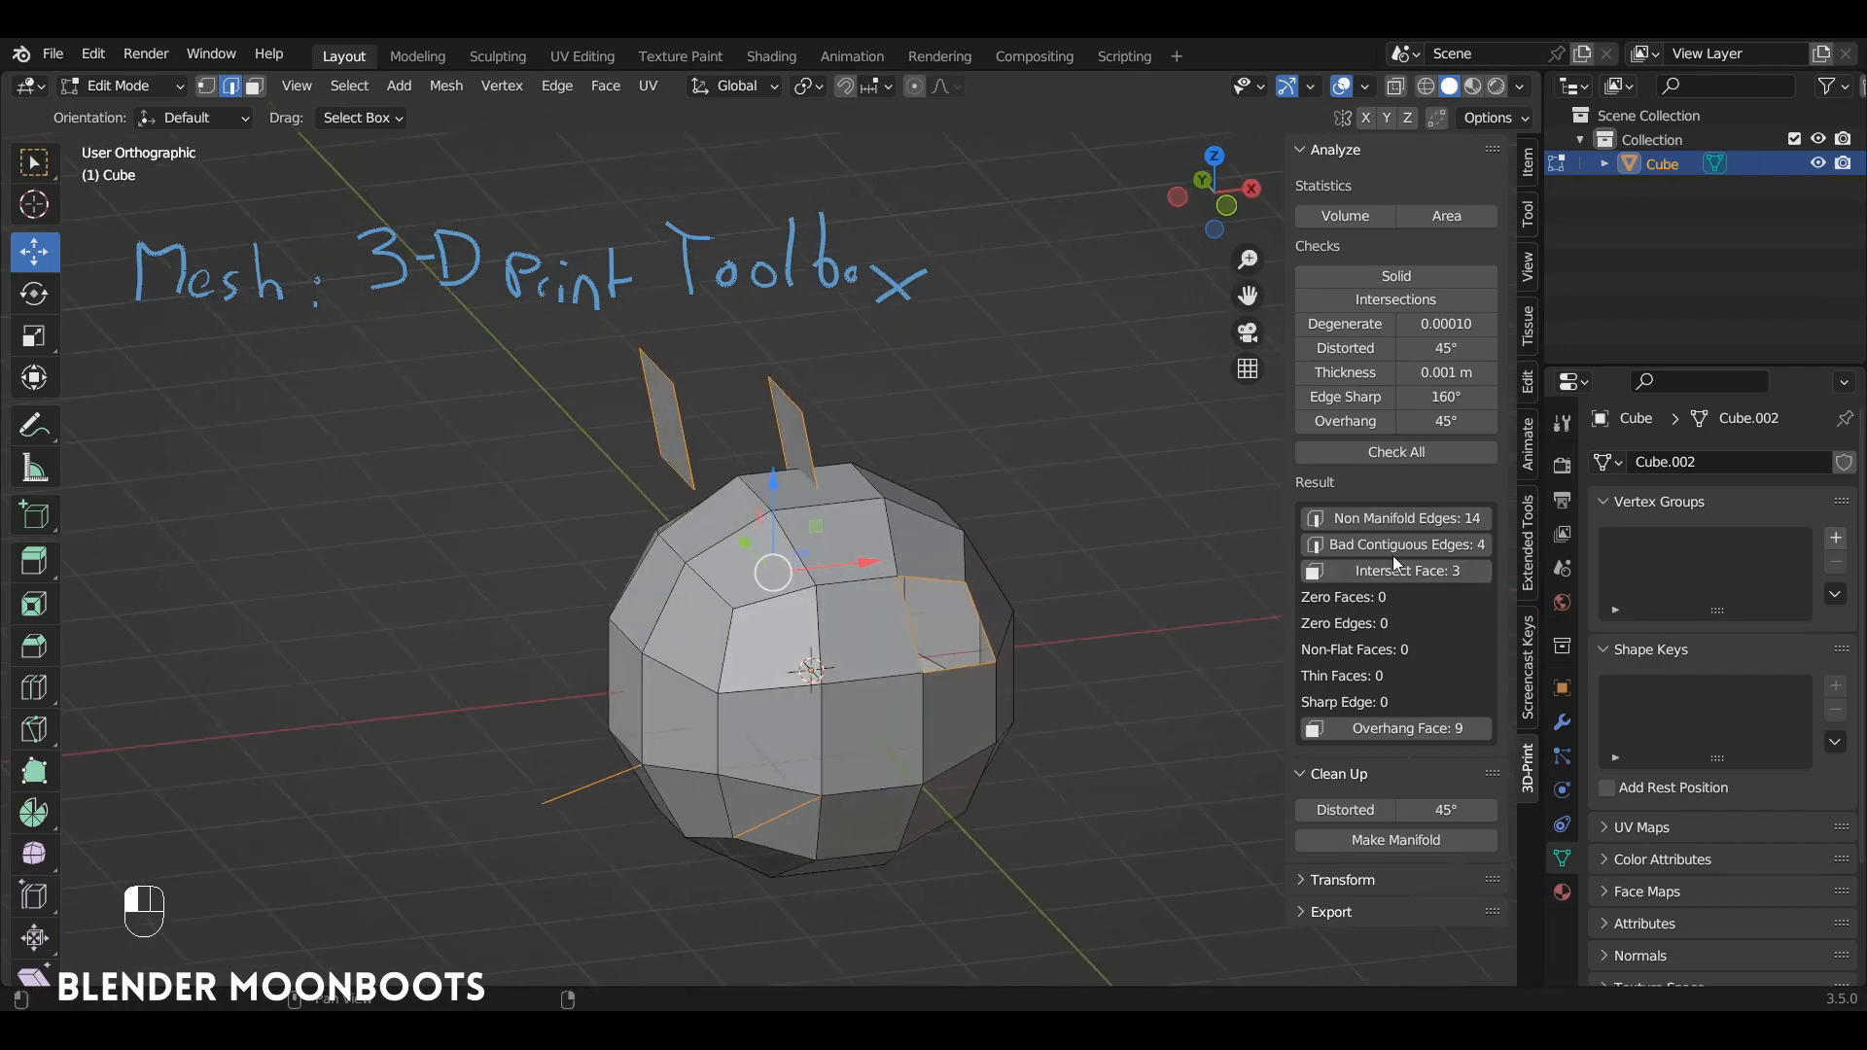
{"action": "left_click", "coordinate": [1425, 543]}
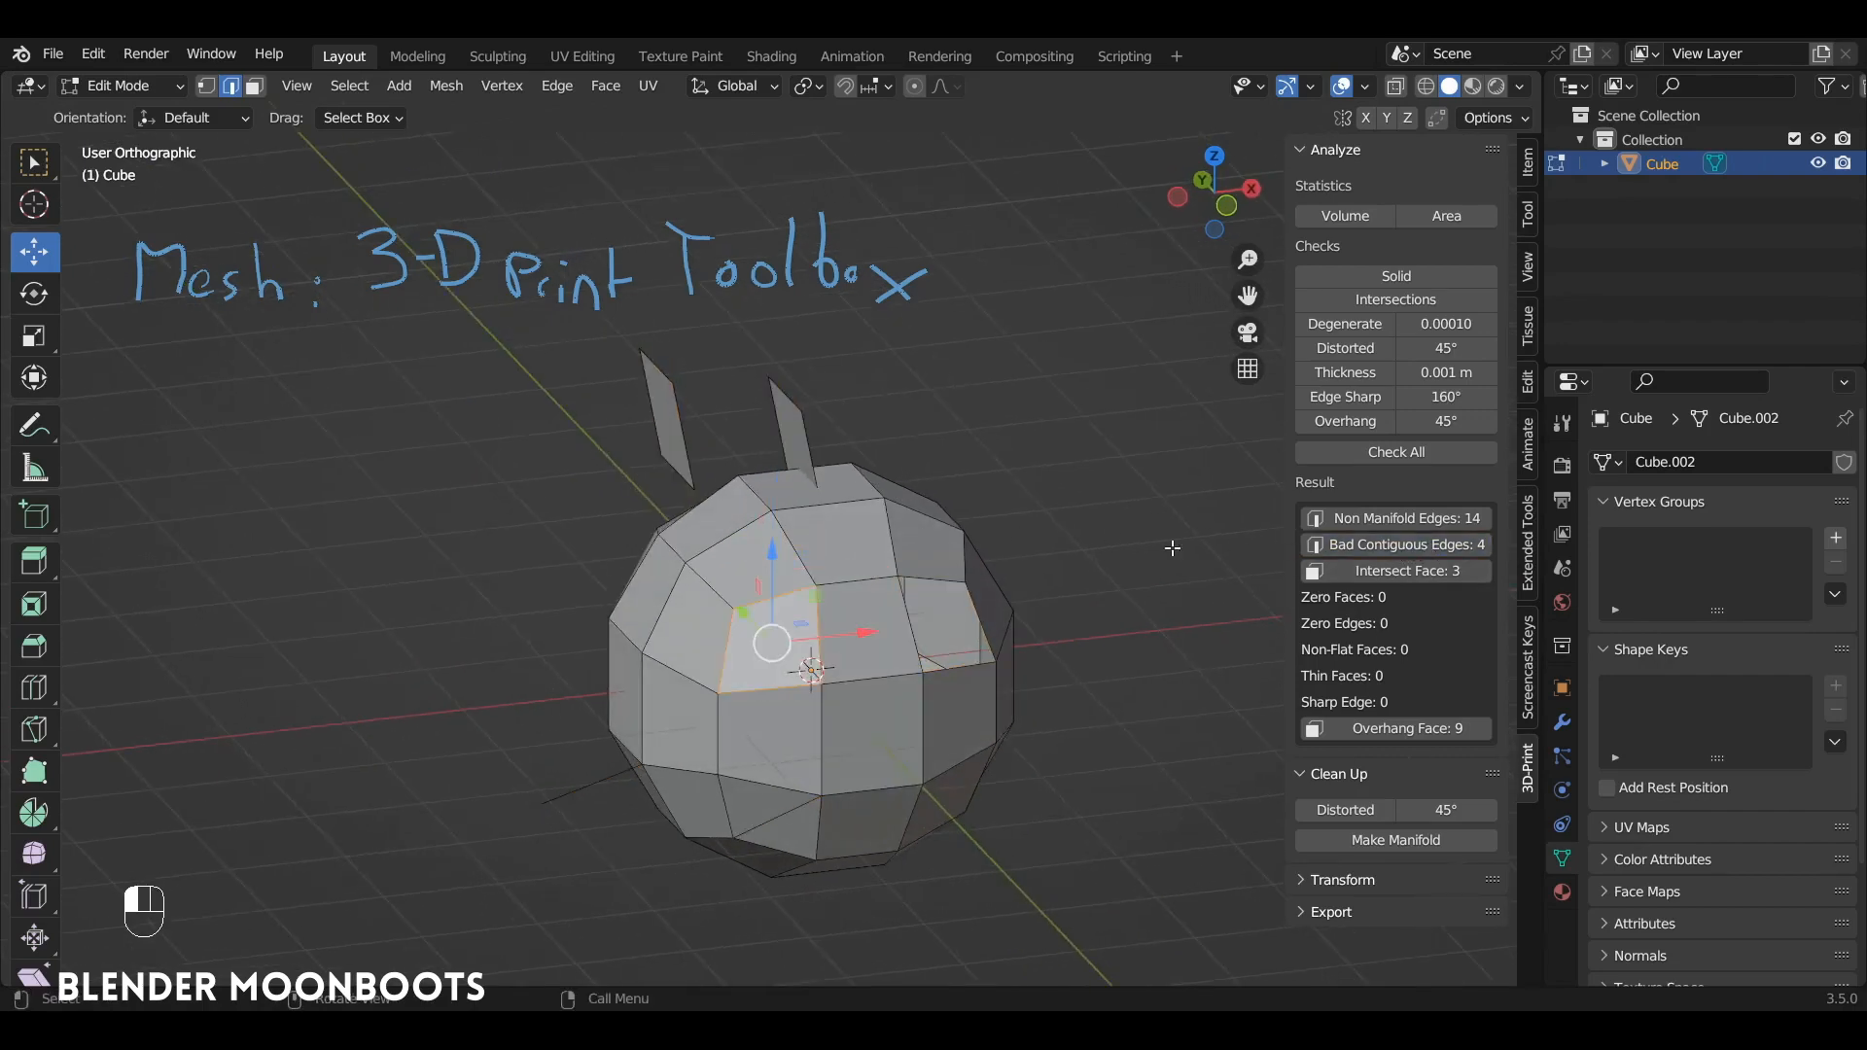
{"action": "left_click_drag", "start_coordinate": [603, 622], "coordinate": [930, 667], "text": "alt"}
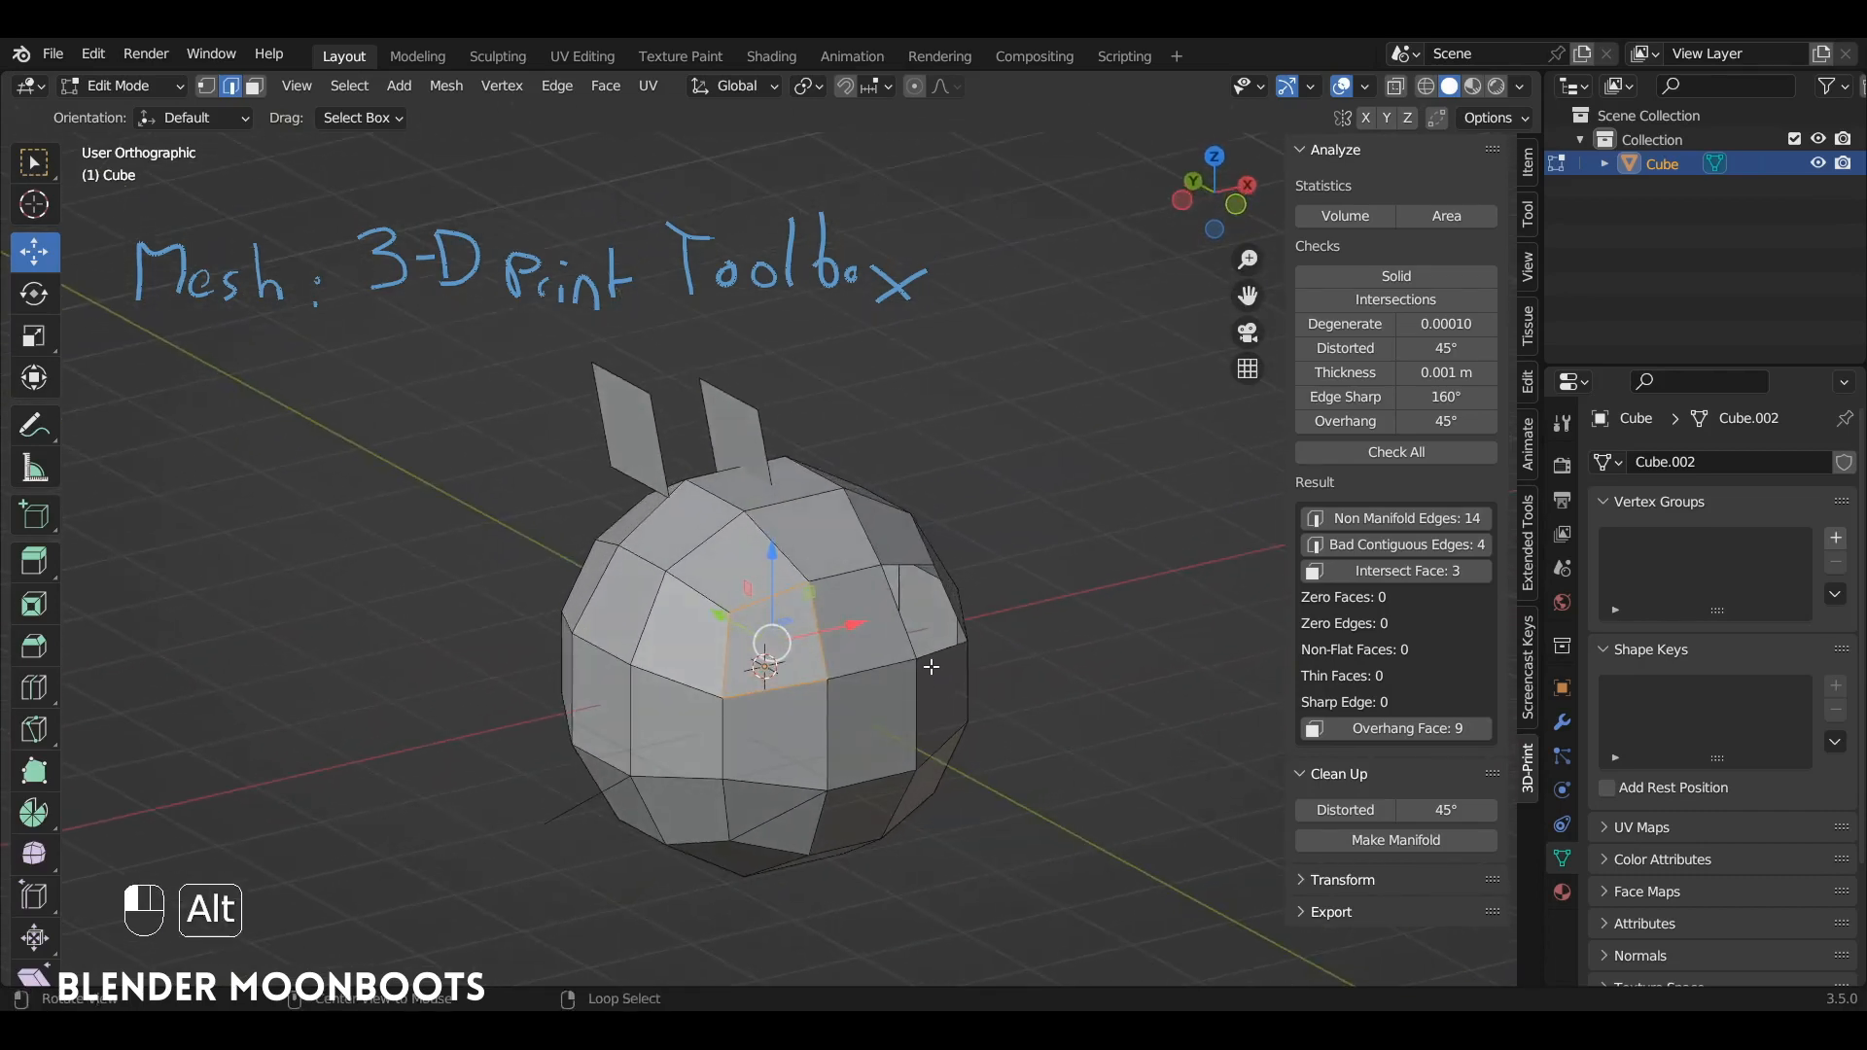
Step: Select the reported intersecting faces and the overhang faces in turn, inspecting where they lie on the mesh
{"action": "left_click", "coordinate": [1422, 573]}
{"action": "left_click_drag", "start_coordinate": [1167, 544], "coordinate": [695, 431], "text": "alt"}
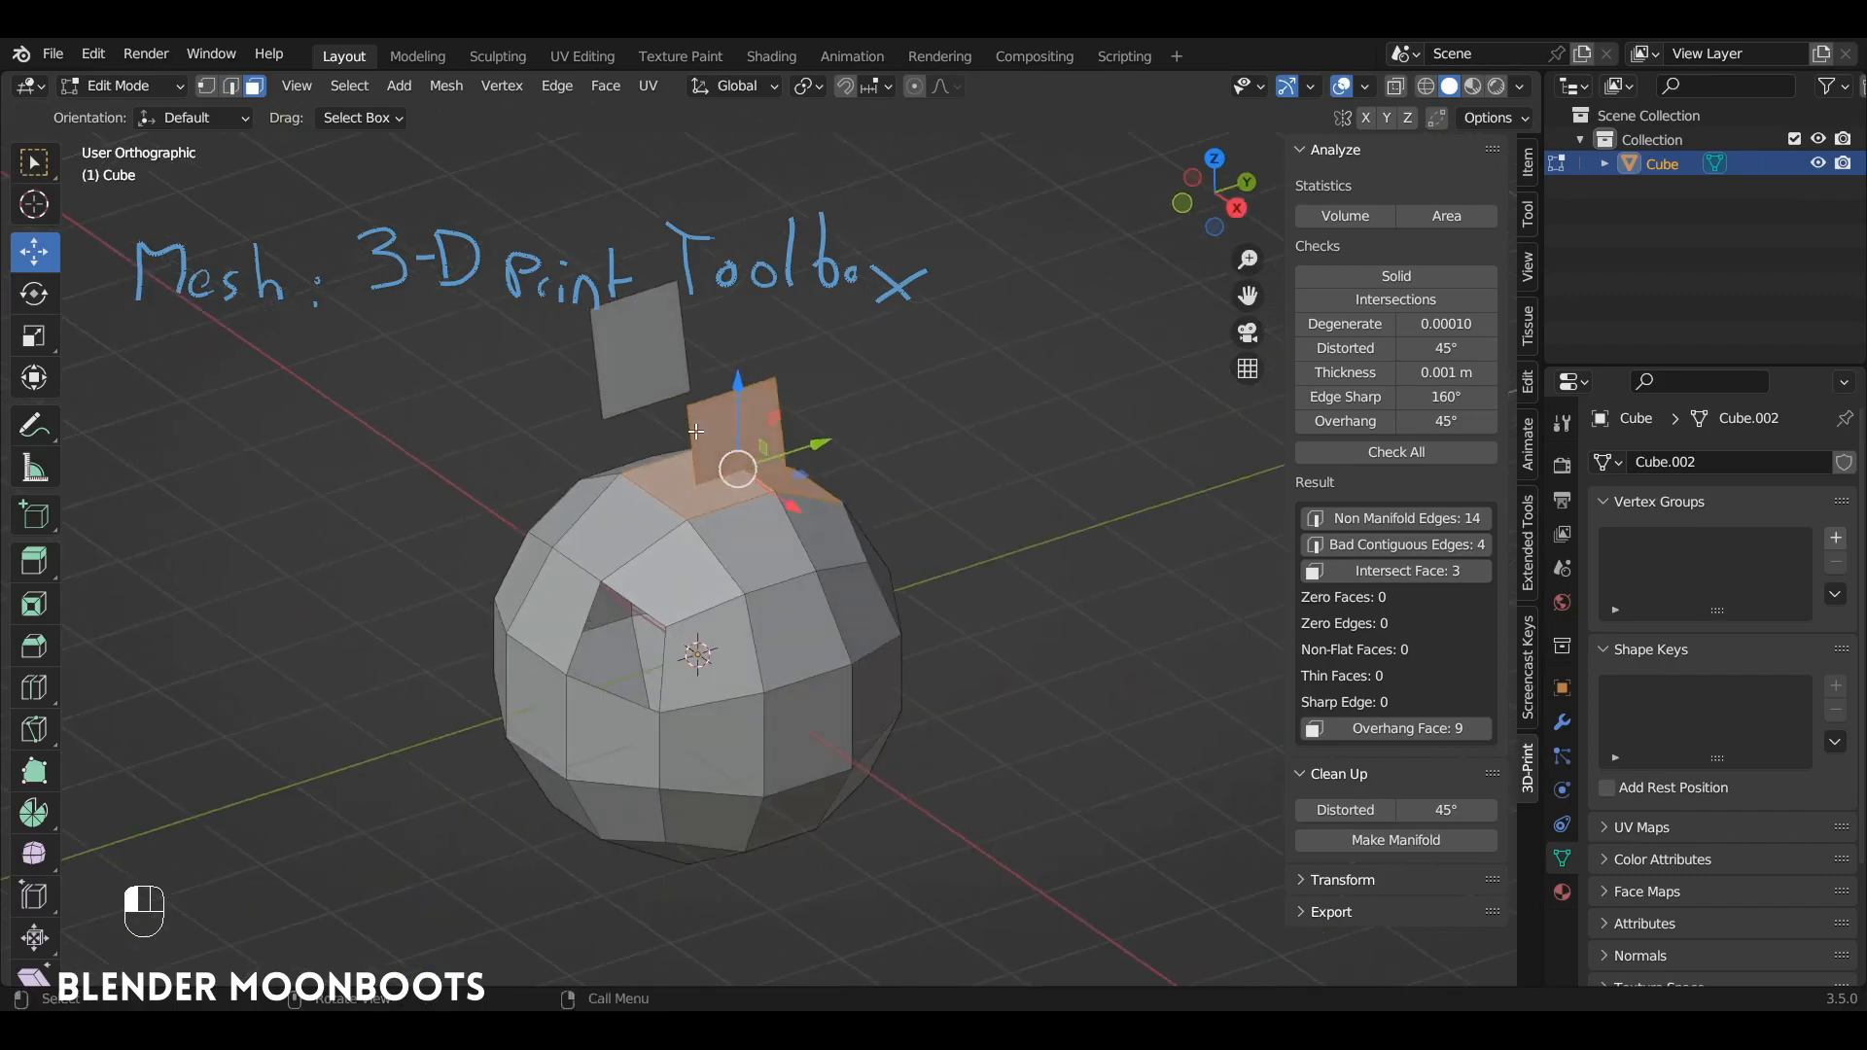
{"action": "left_click_drag", "start_coordinate": [810, 509], "coordinate": [1030, 671], "text": "alt"}
{"action": "left_click", "coordinate": [1414, 730]}
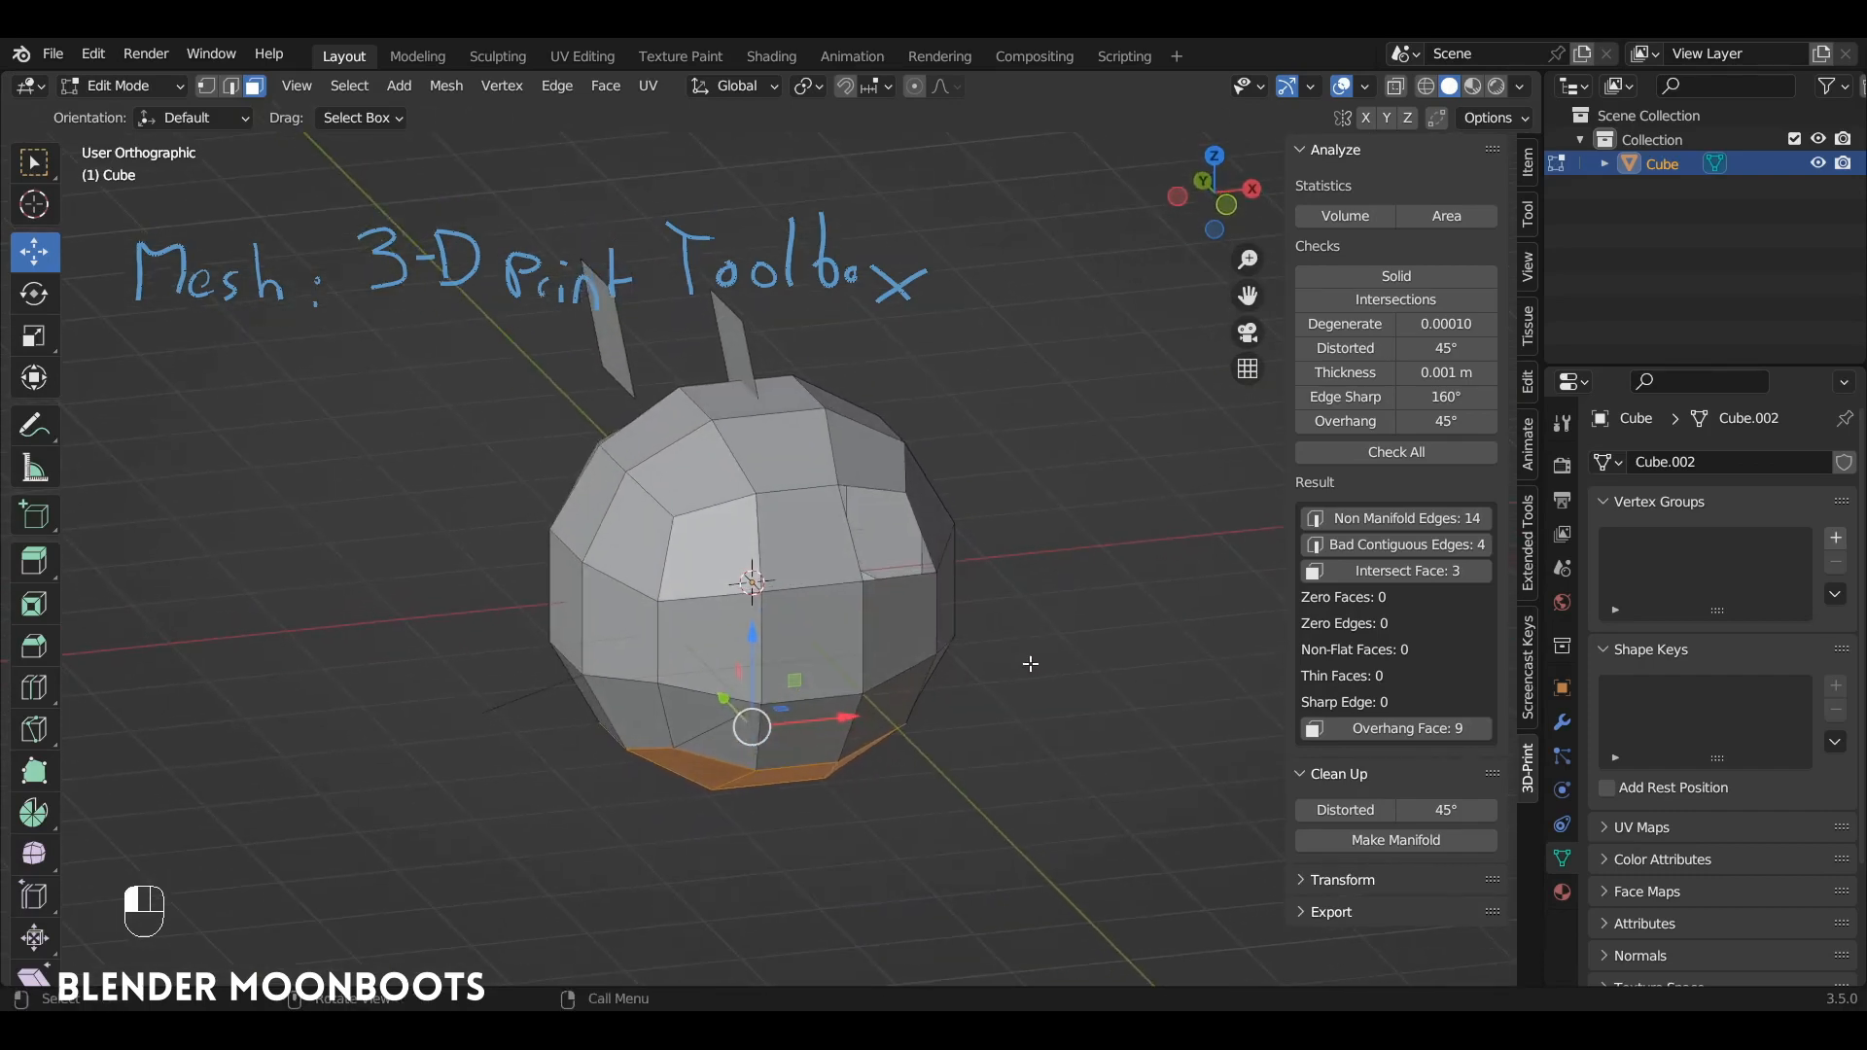
Step: Return to Object Mode and clean up the cube with the 3D Print Toolbox's Make Manifold
{"action": "key", "text": "Tab"}
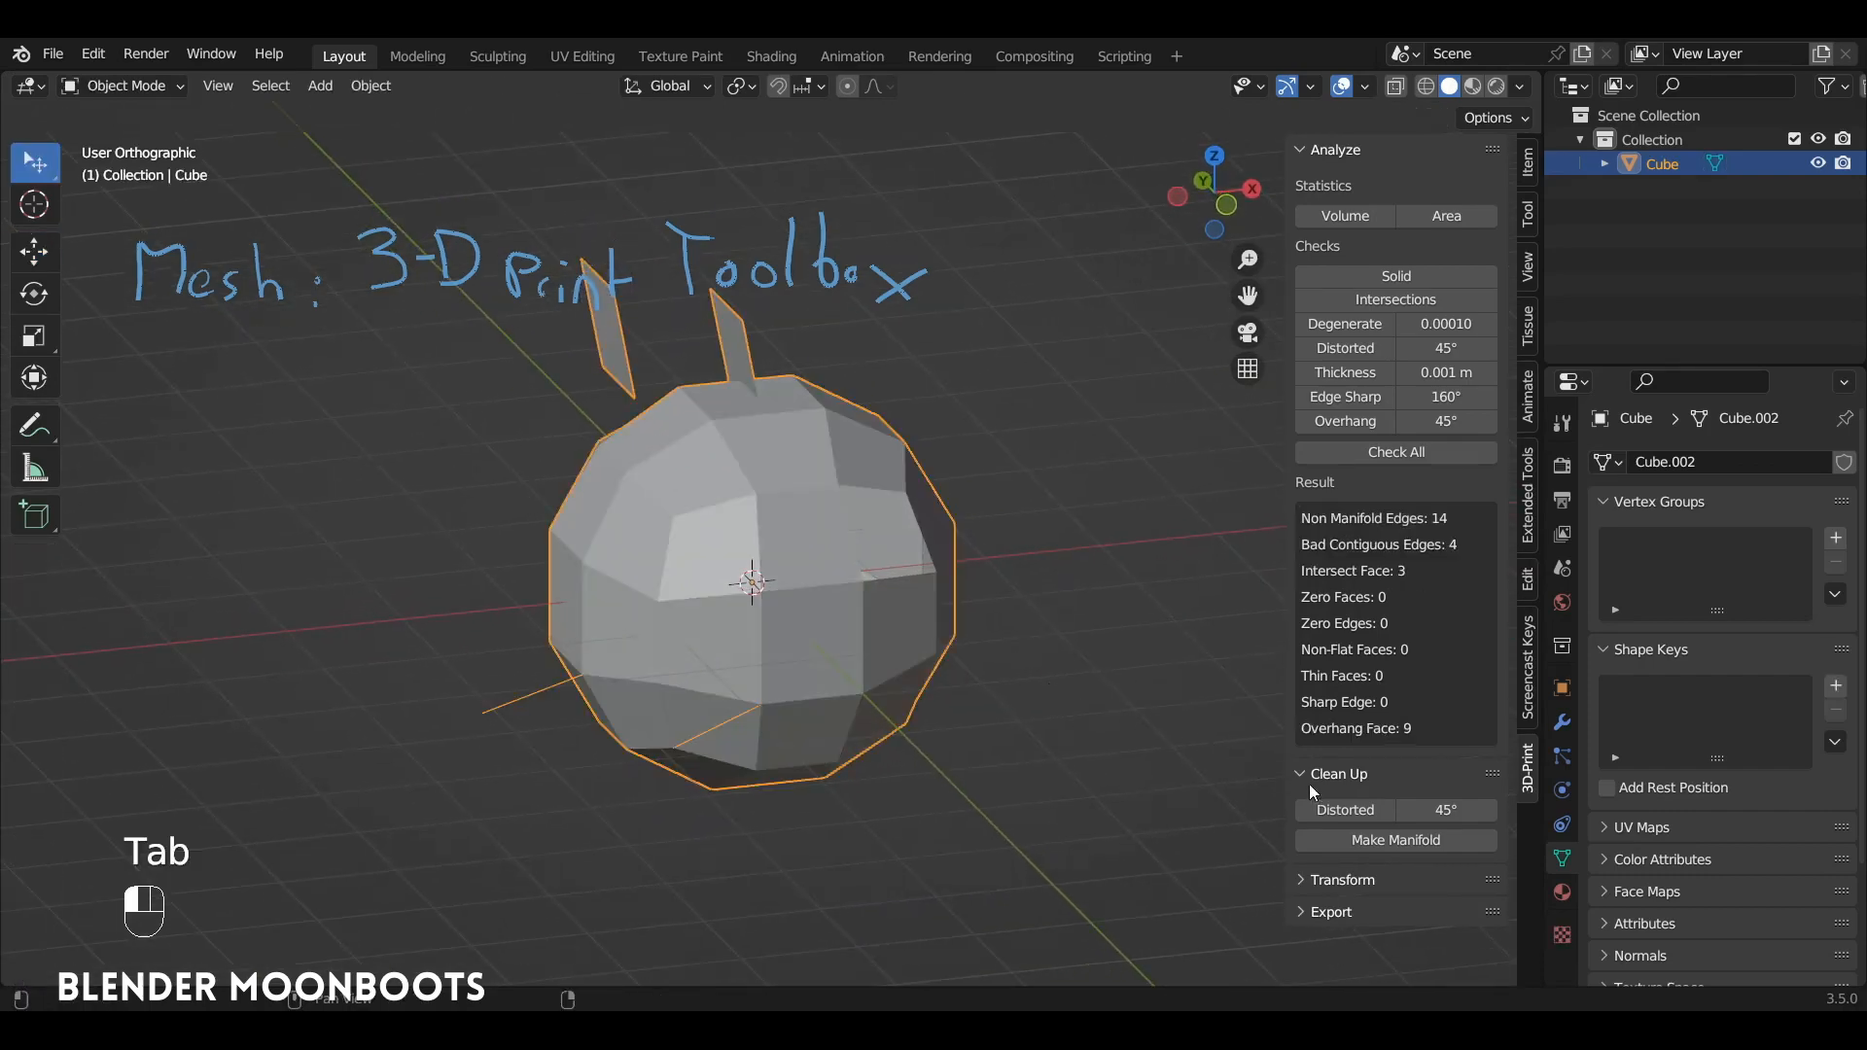
{"action": "left_click", "coordinate": [1390, 840]}
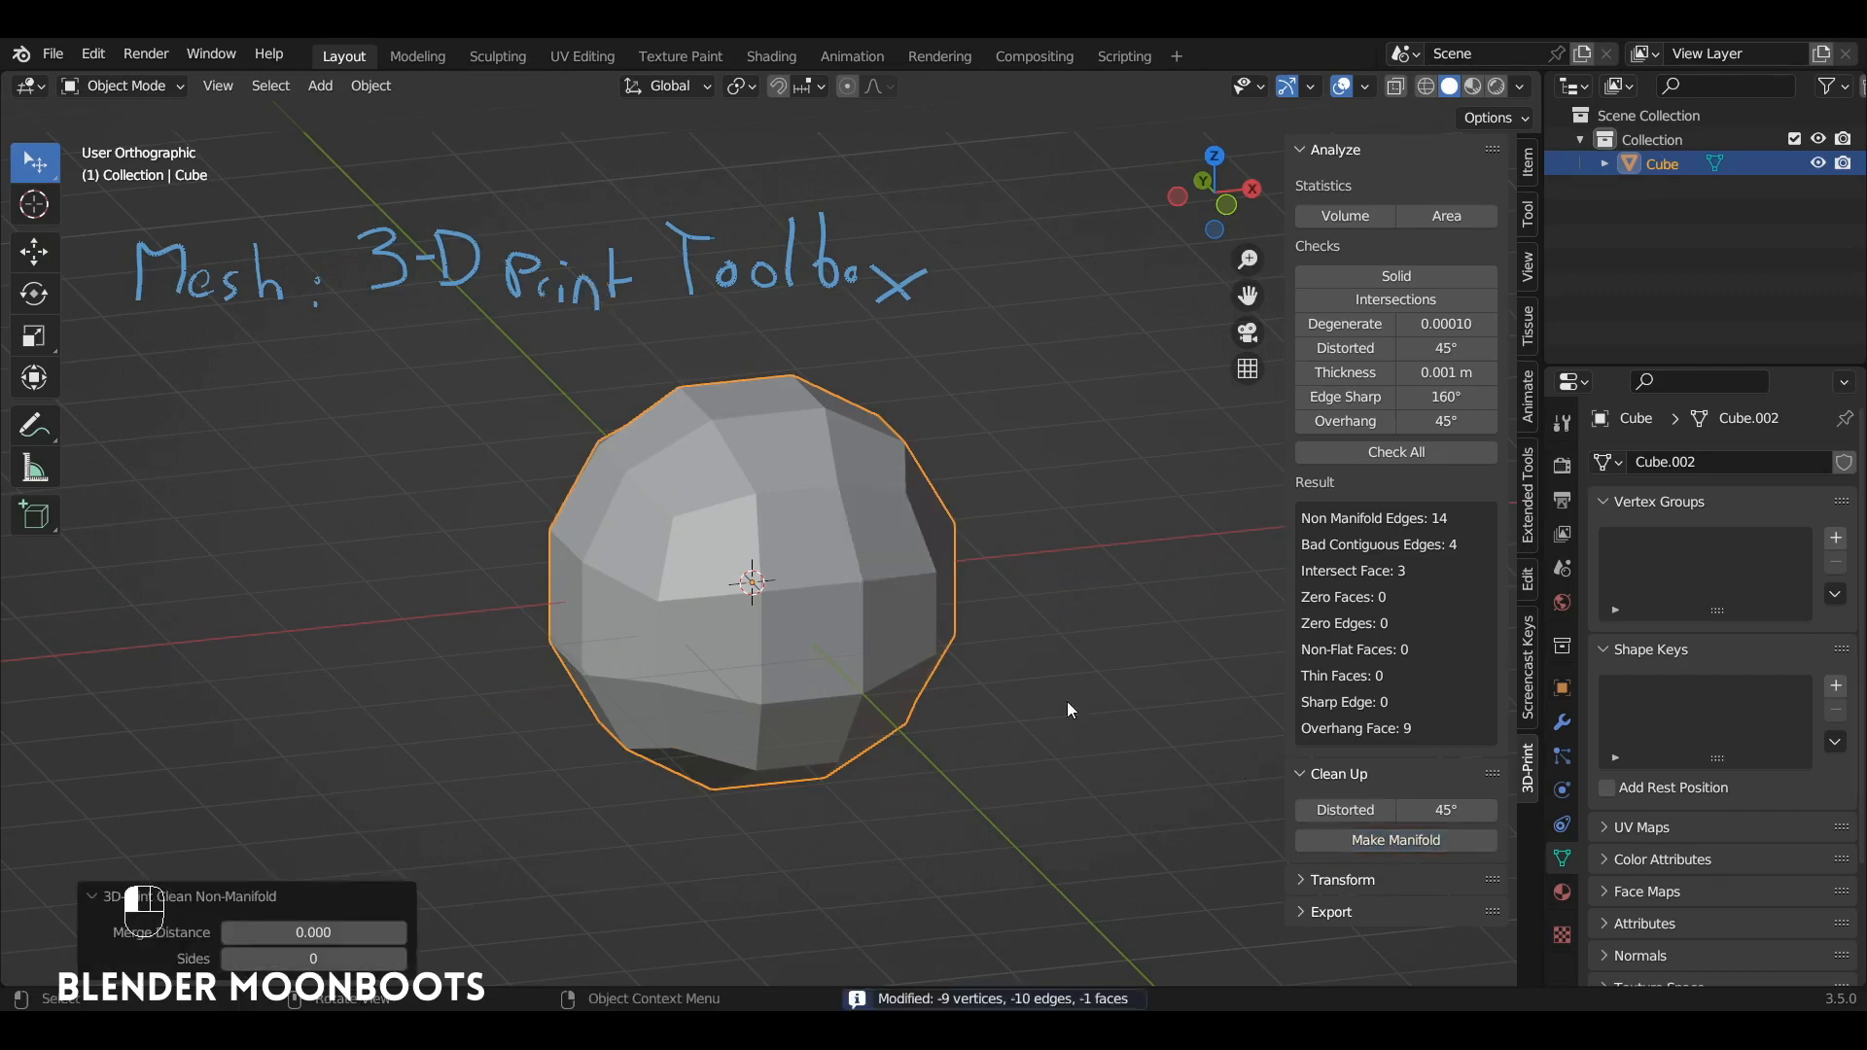
Step: Examine the repaired cube's interior in X-ray display for leftover geometry, and return to solid display
{"action": "left_click_drag", "start_coordinate": [1065, 702], "coordinate": [1041, 667], "text": "alt"}
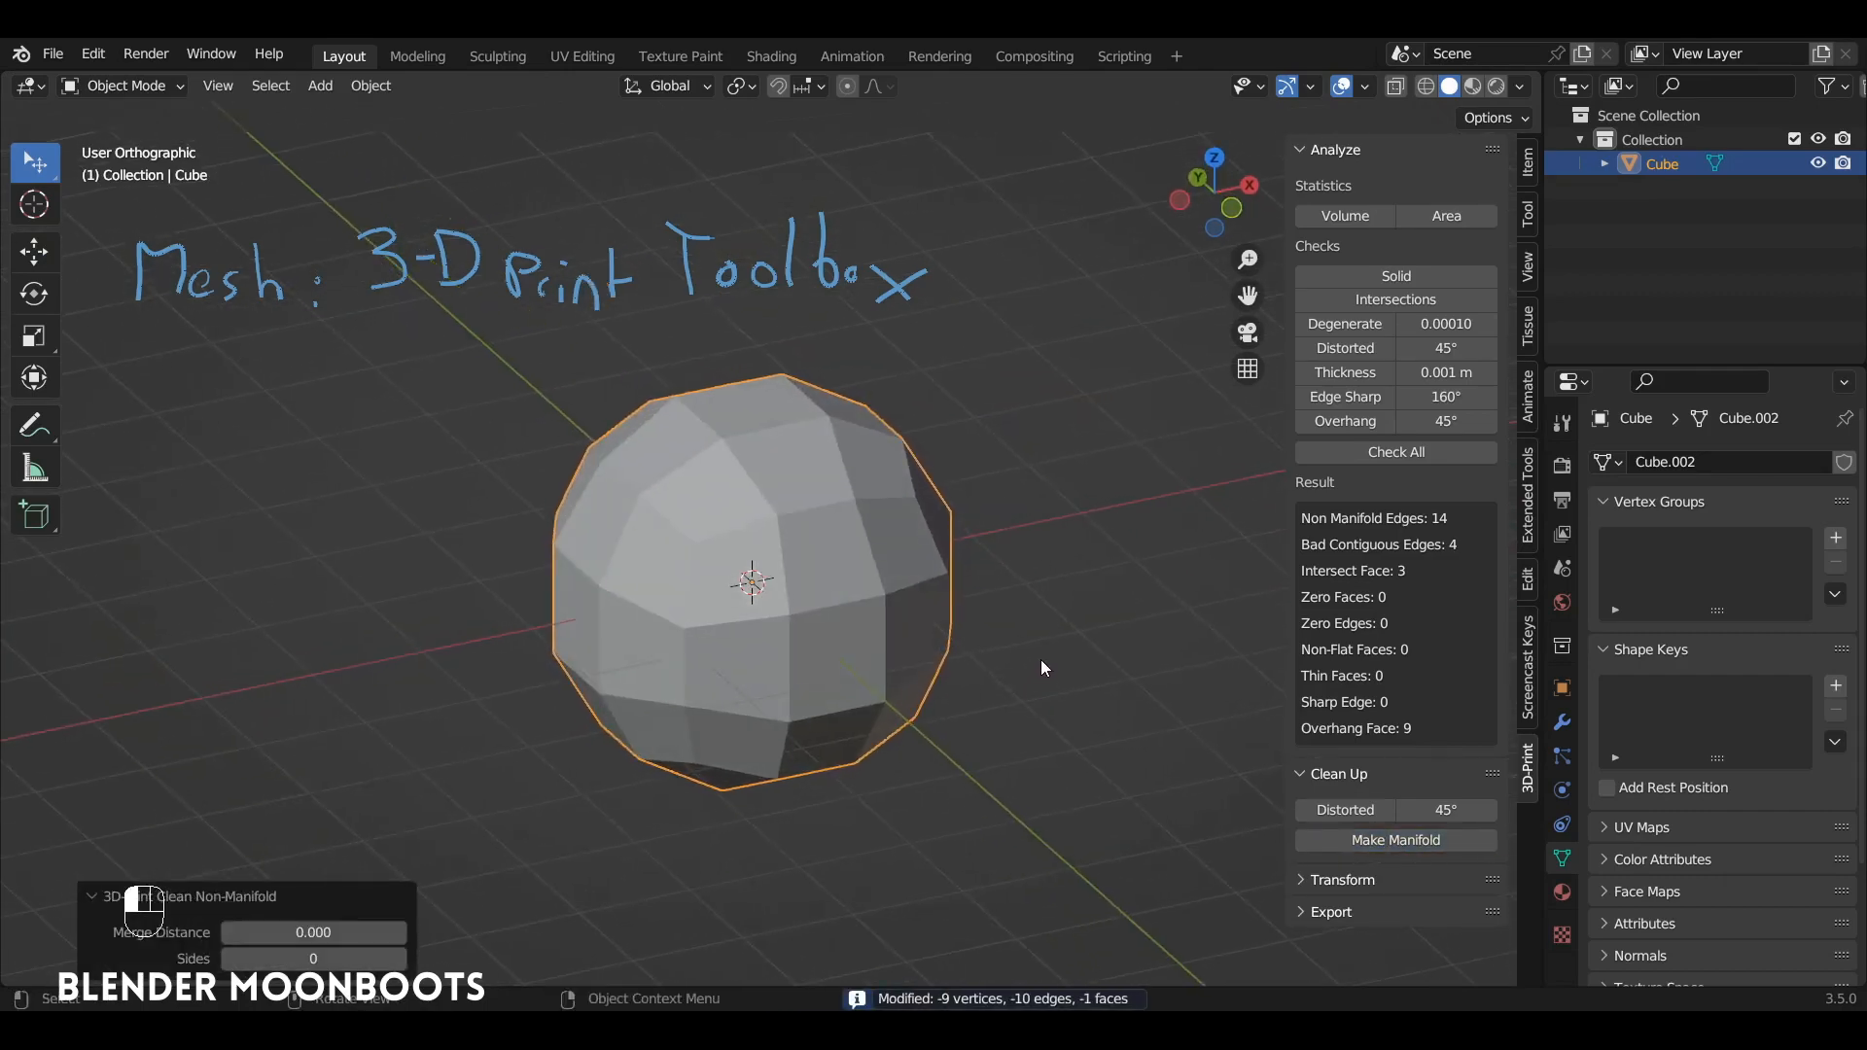
{"action": "key", "text": "alt+z"}
{"action": "left_click_drag", "start_coordinate": [951, 549], "coordinate": [900, 562], "text": "alt"}
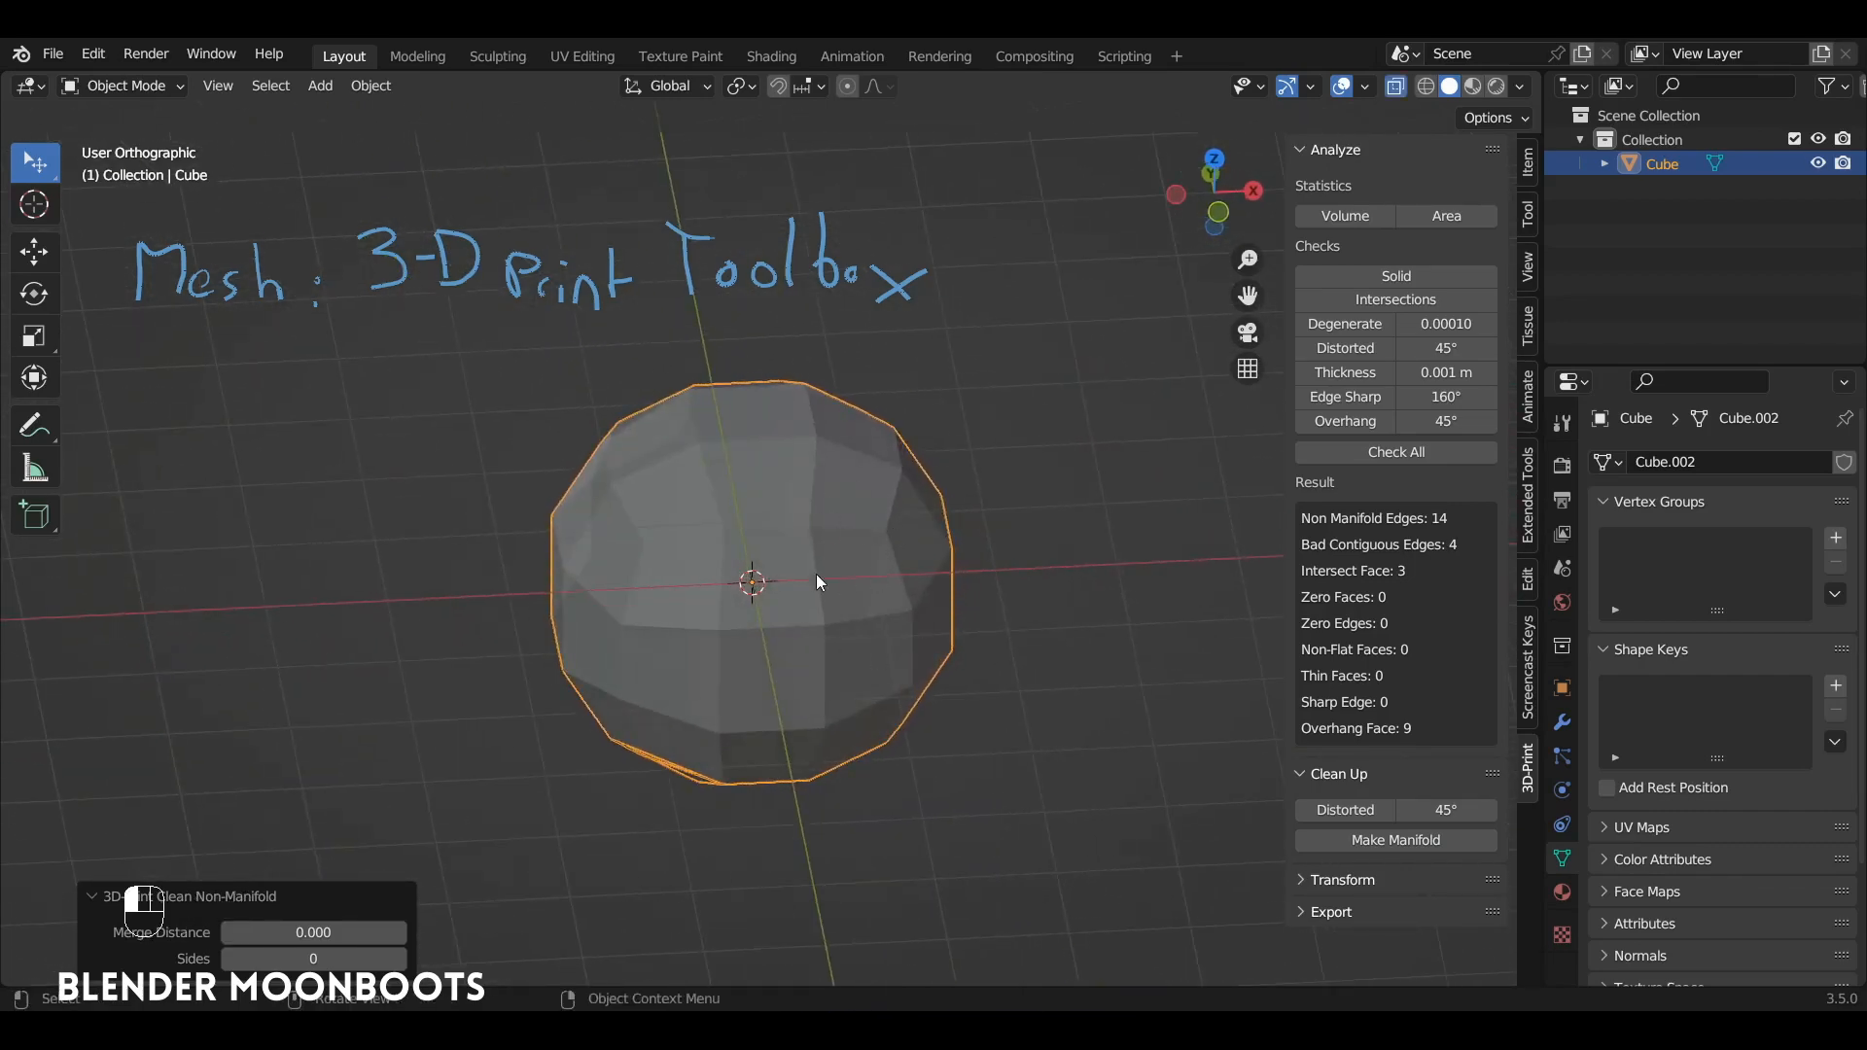
{"action": "key", "text": "alt"}
{"action": "left_click_drag", "start_coordinate": [695, 656], "coordinate": [761, 638], "text": "alt"}
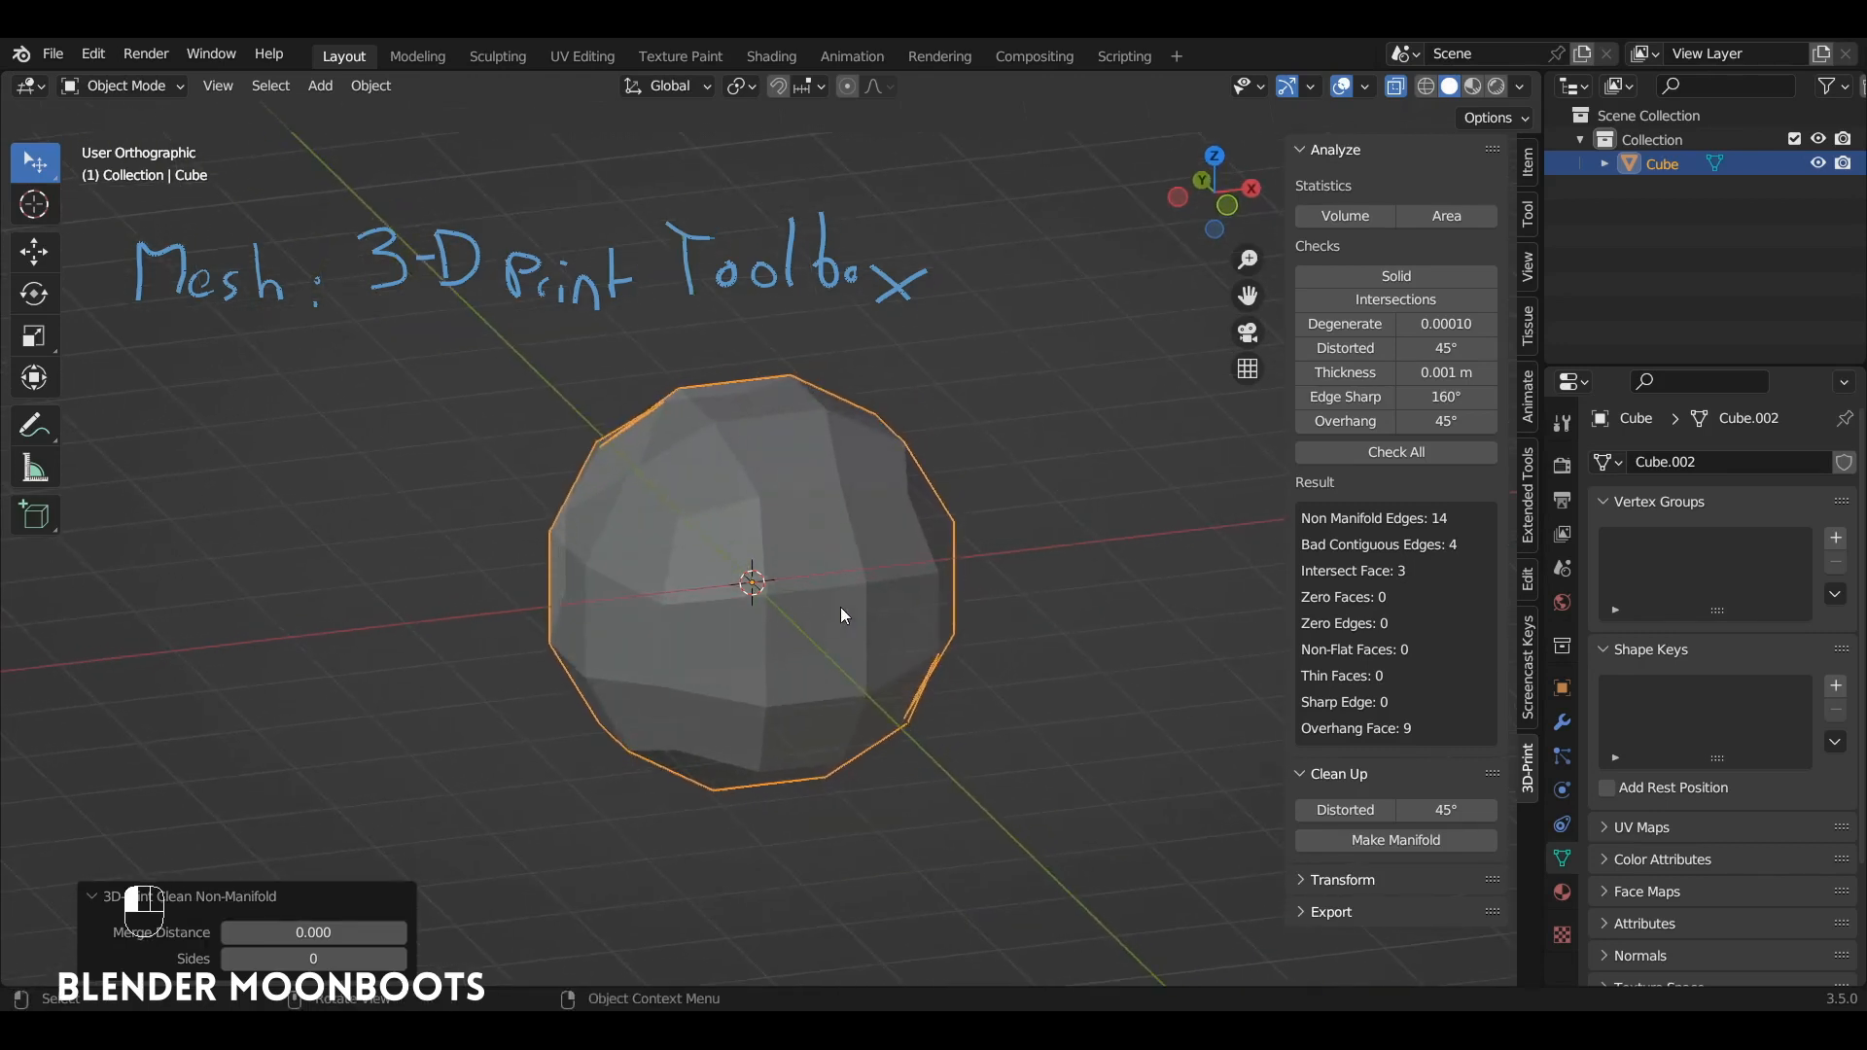
{"action": "key", "text": "alt+z"}
Step: Check the repaired mesh's normals with the Face Orientation overlay, turn the overlay off, and look over the surface
{"action": "left_click", "coordinate": [1373, 84]}
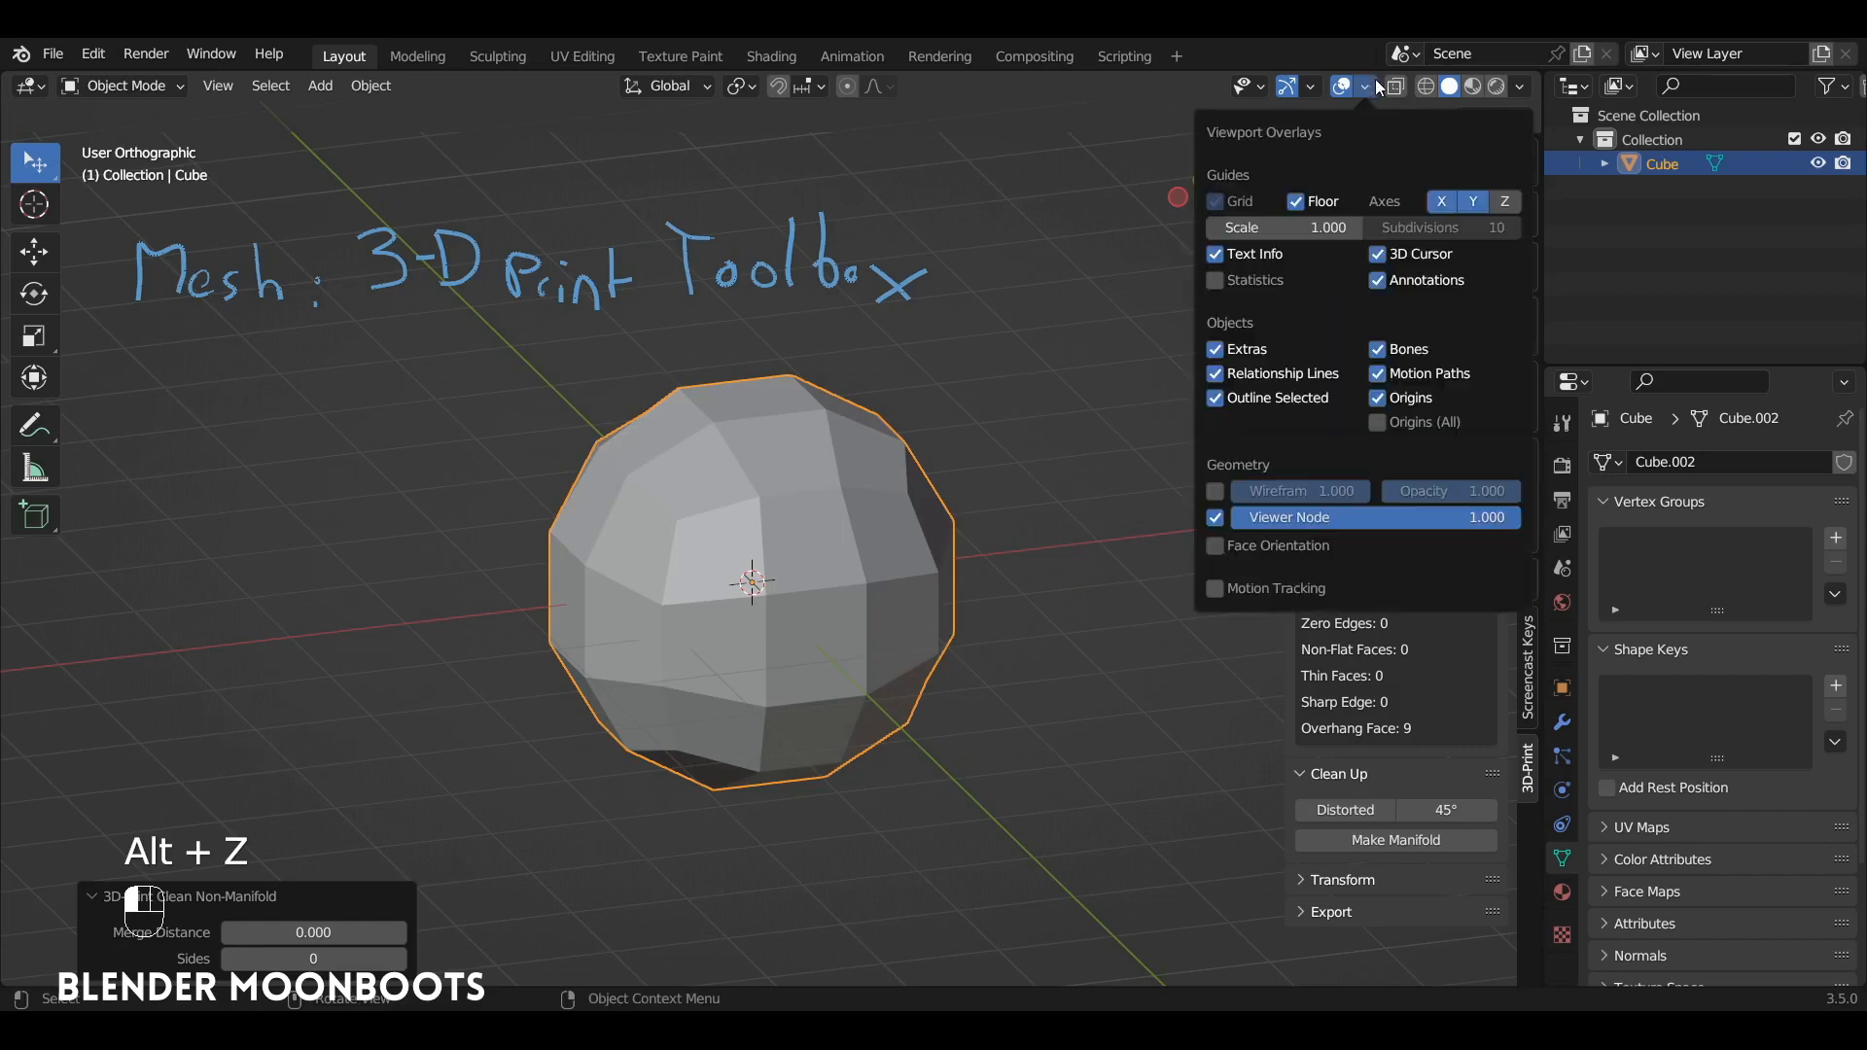
{"action": "left_click", "coordinate": [1214, 546]}
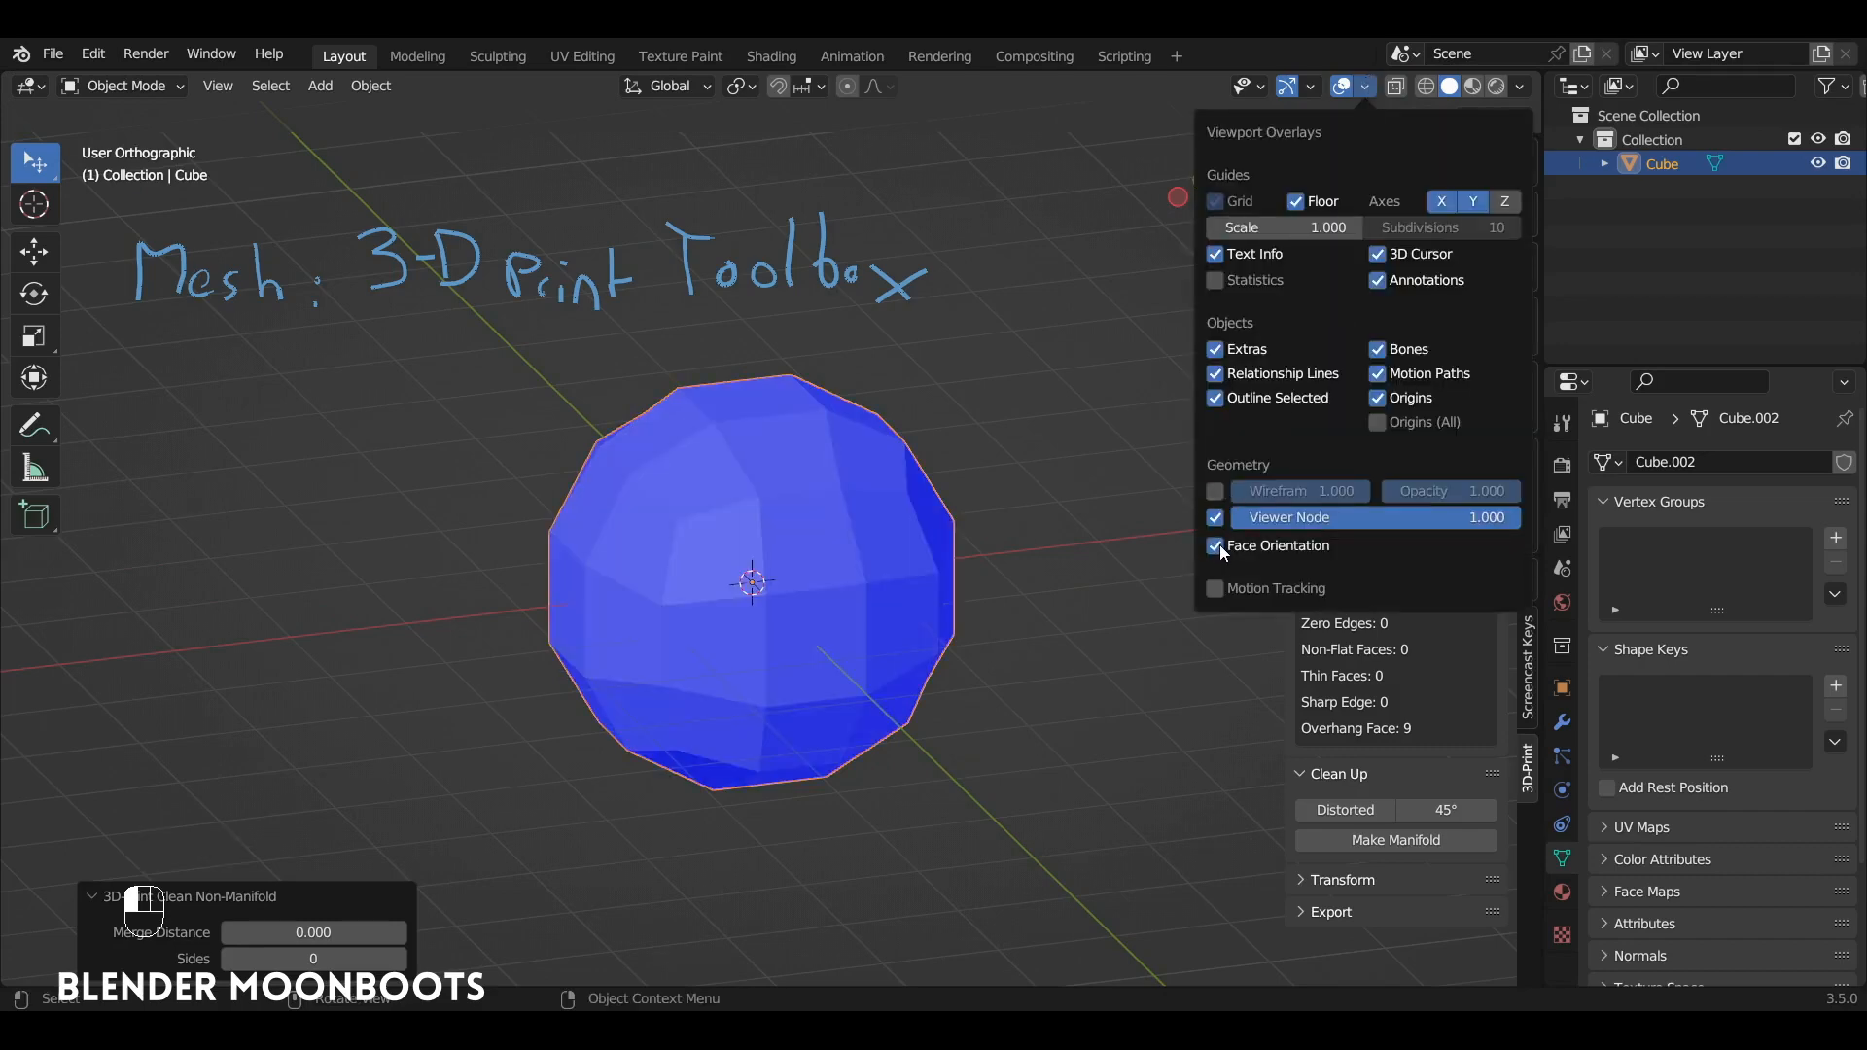
{"action": "left_click", "coordinate": [1215, 546]}
{"action": "left_click_drag", "start_coordinate": [739, 457], "coordinate": [888, 533], "text": "alt"}
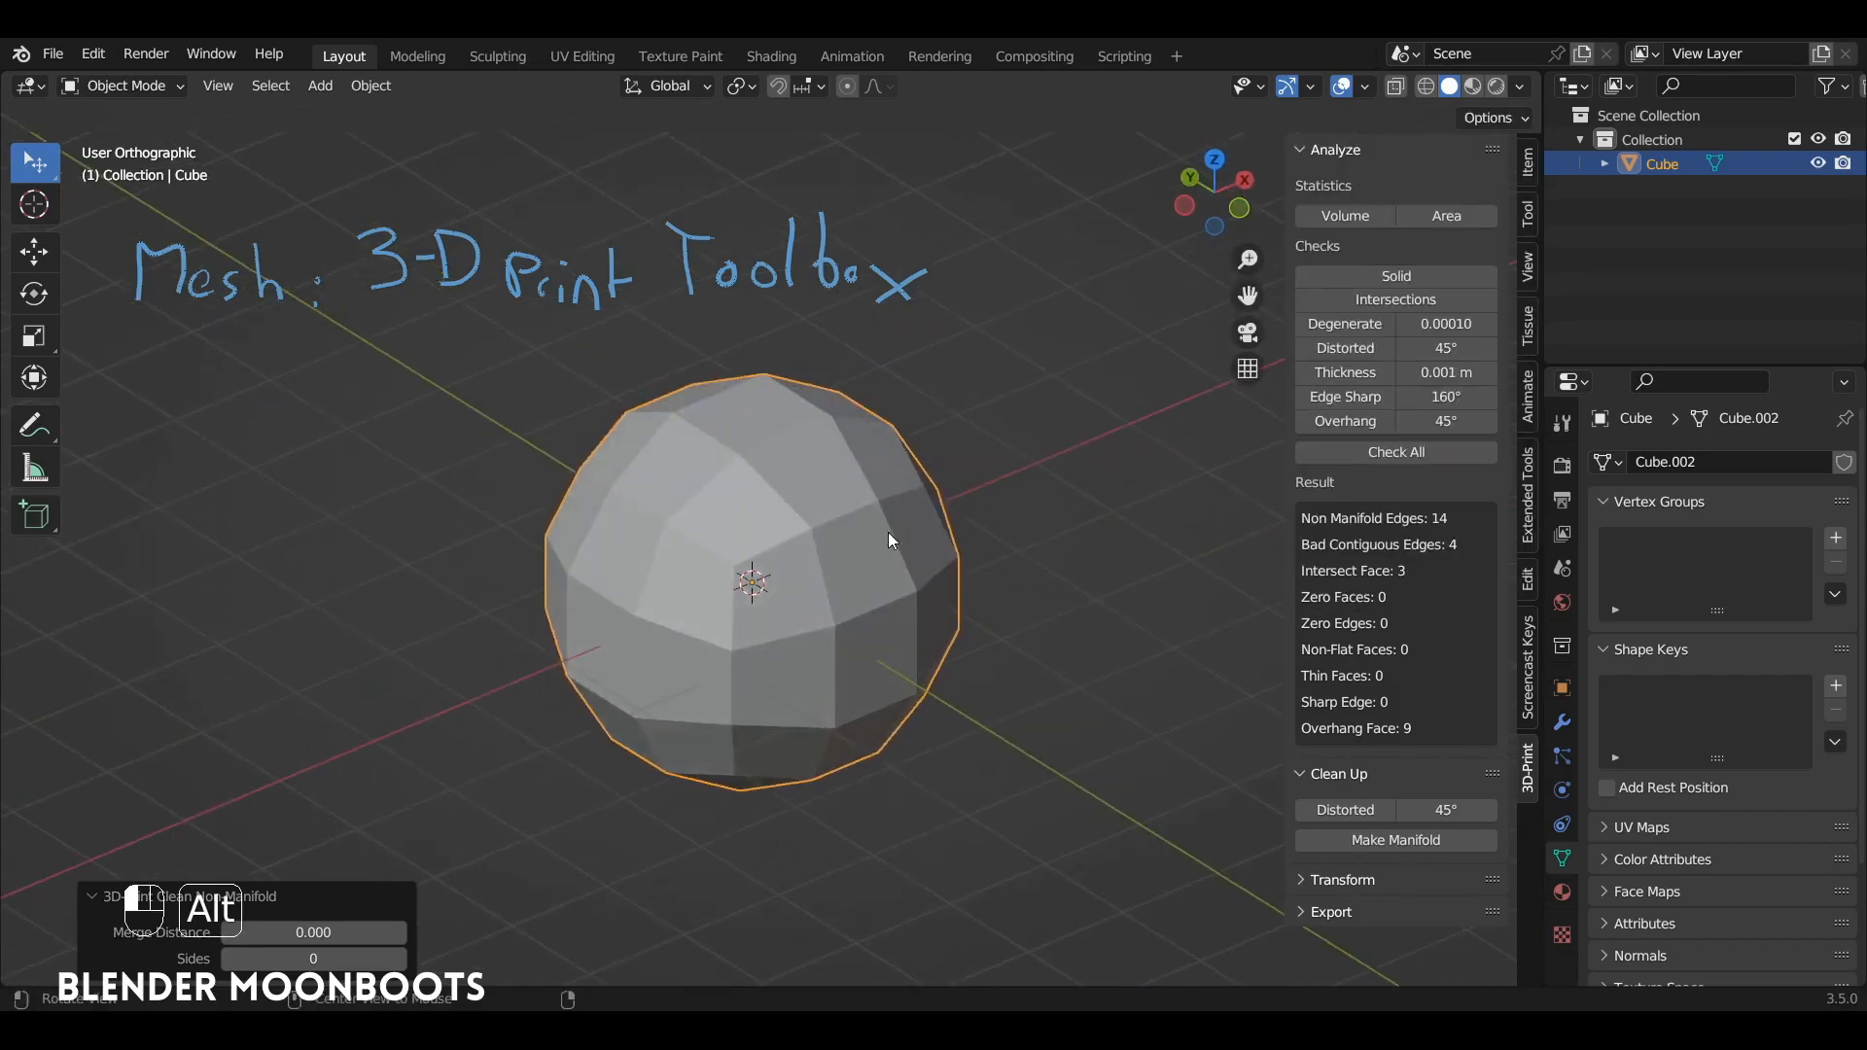
{"action": "mouse_move", "coordinate": [837, 603]}
{"action": "left_mouse_down", "text": "alt"}
{"action": "mouse_move", "coordinate": [836, 581]}
{"action": "mouse_move", "coordinate": [931, 539]}
{"action": "mouse_move", "coordinate": [955, 551]}
{"action": "mouse_move", "coordinate": [972, 527]}
{"action": "left_mouse_up", "text": "alt"}
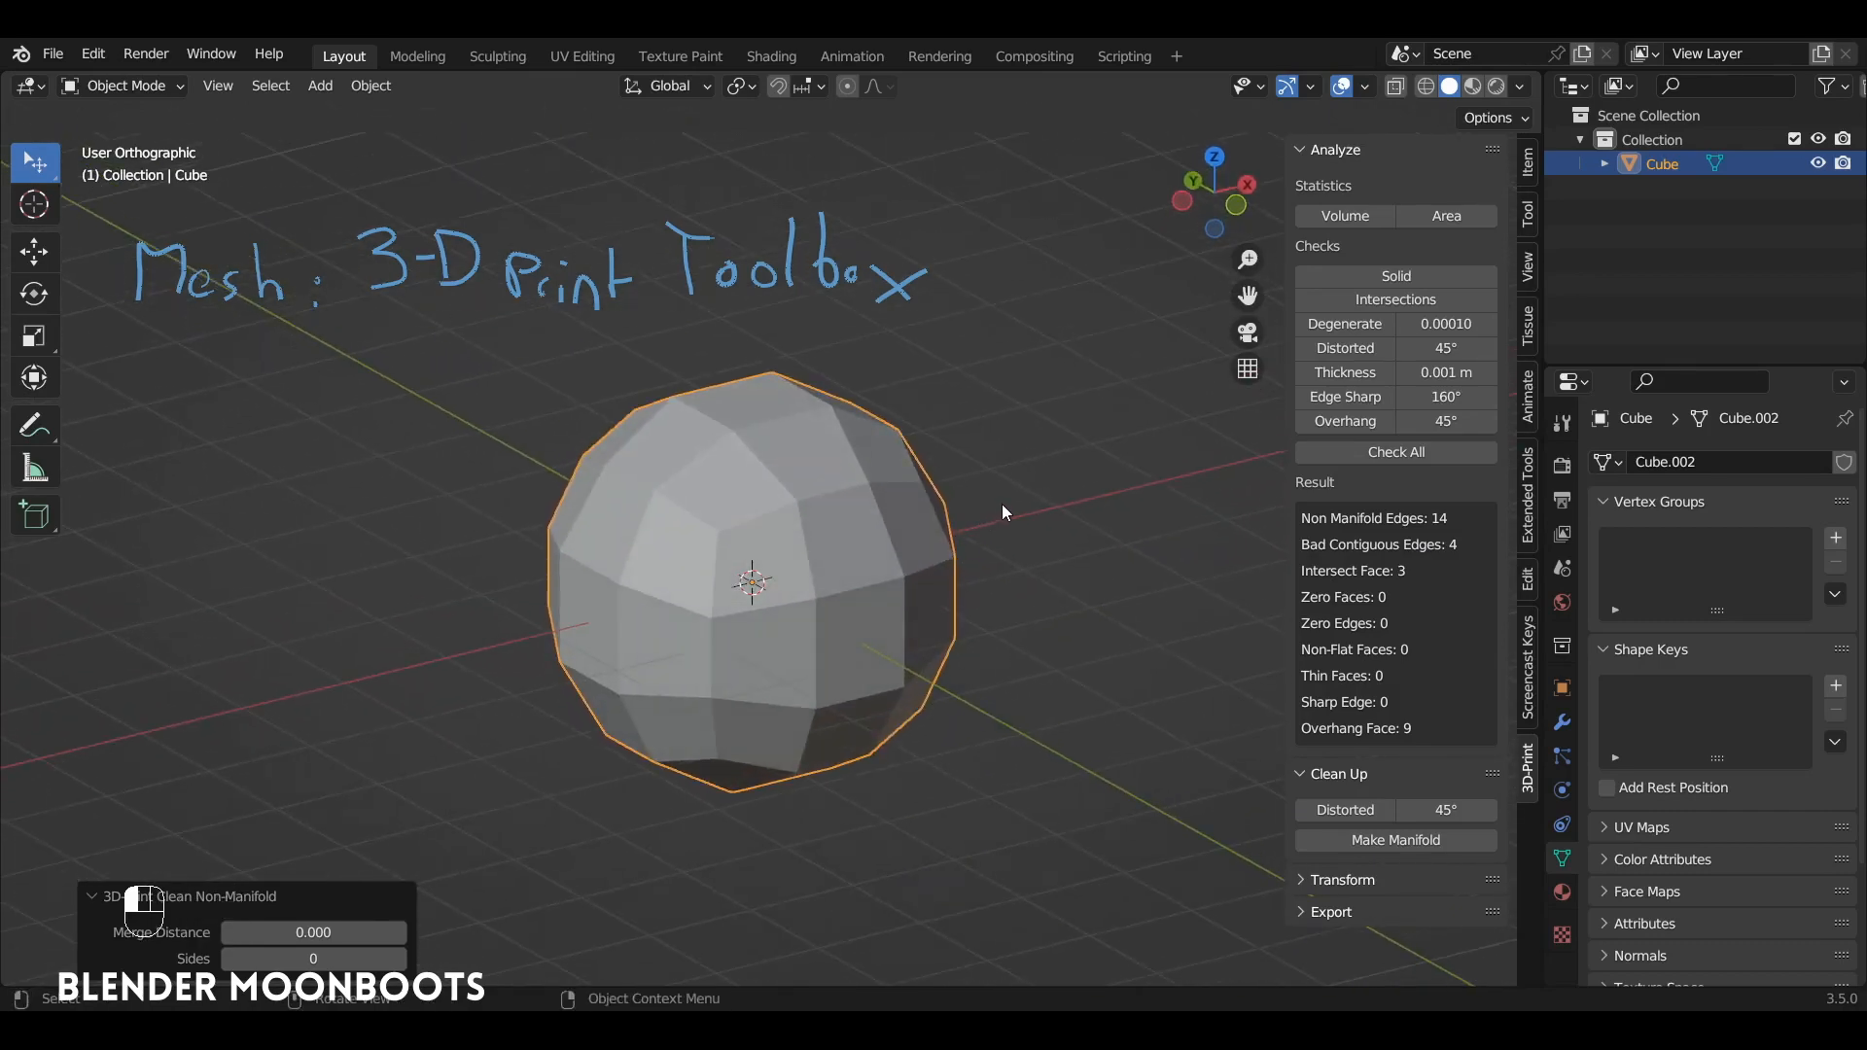